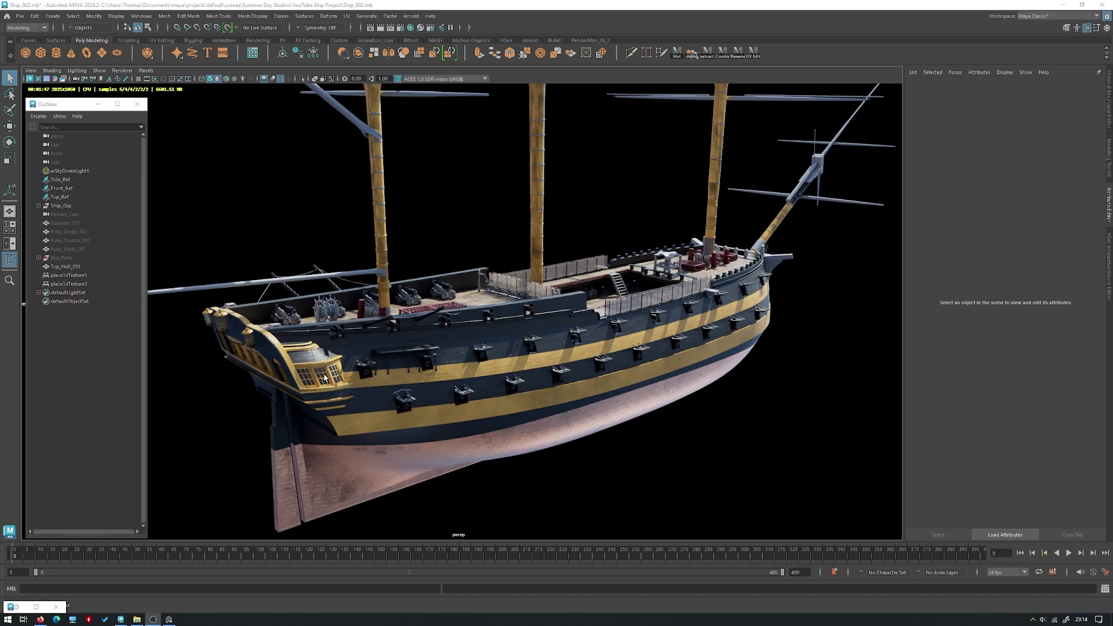
# - Examine the textured hull, stern windows and gun ports from several angles in the rendered viewport
pyautogui.keyDown('alt'); pyautogui.moveTo(325, 380); pyautogui.dragTo(481, 354); pyautogui.keyUp('alt')
pyautogui.keyDown('alt'); pyautogui.moveTo(481, 353); pyautogui.dragTo(357, 354, button='middle'); pyautogui.keyUp('alt')
pyautogui.keyDown('alt'); pyautogui.moveTo(358, 354); pyautogui.dragTo(523, 373, button='right'); pyautogui.keyUp('alt')
pyautogui.keyDown('alt'); pyautogui.moveTo(534, 357); pyautogui.dragTo(662, 339); pyautogui.keyUp('alt')
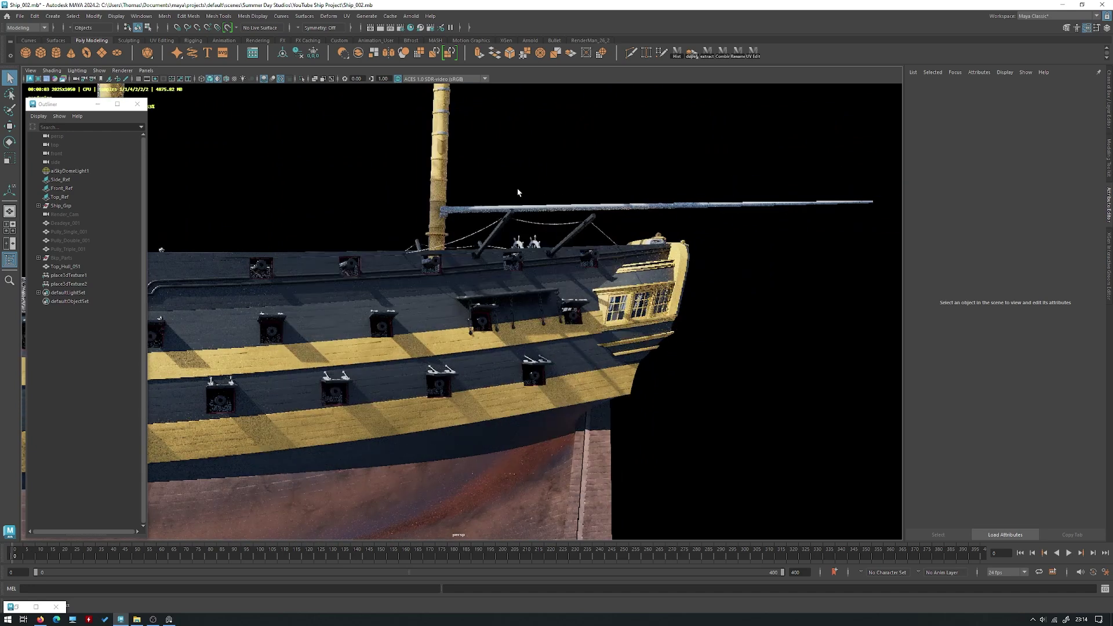
pyautogui.keyDown('alt'); pyautogui.moveTo(652, 298); pyautogui.dragTo(454, 299); pyautogui.keyUp('alt')
pyautogui.keyDown('alt'); pyautogui.moveTo(453, 299); pyautogui.dragTo(667, 413, button='right'); pyautogui.keyUp('alt')
pyautogui.keyDown('alt'); pyautogui.moveTo(666, 413); pyautogui.dragTo(558, 366); pyautogui.keyUp('alt')
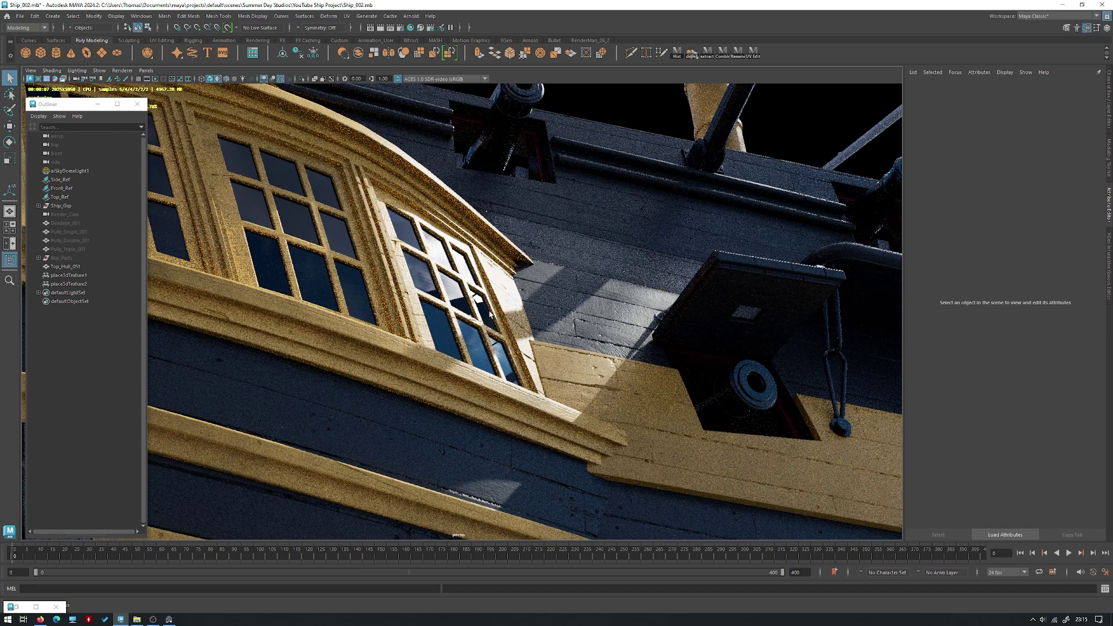
pyautogui.keyDown('alt'); pyautogui.moveTo(548, 323); pyautogui.dragTo(473, 323); pyautogui.keyUp('alt')
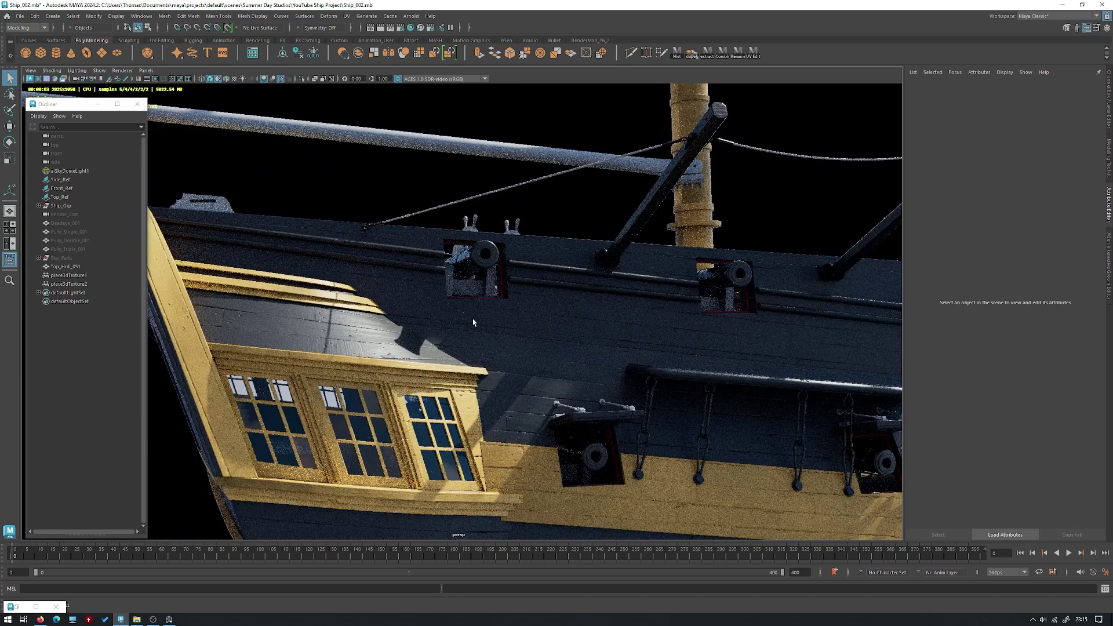
pyautogui.keyDown('alt'); pyautogui.moveTo(574, 198); pyautogui.dragTo(342, 198, button='right'); pyautogui.keyUp('alt')
pyautogui.keyDown('alt'); pyautogui.moveTo(545, 182); pyautogui.dragTo(593, 223); pyautogui.keyUp('alt')
pyautogui.keyDown('alt'); pyautogui.moveTo(593, 224); pyautogui.dragTo(398, 241, button='middle'); pyautogui.keyUp('alt')
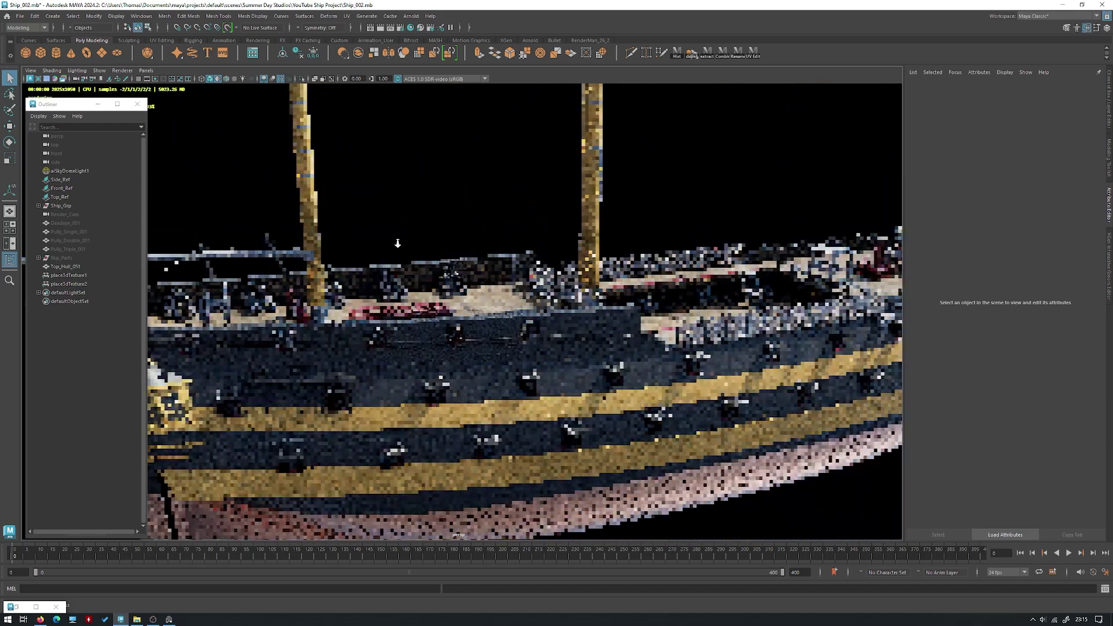
# - Examine the deck cannons up close, including a cannon barrel and the rope on its carriage
pyautogui.keyDown('alt'); pyautogui.moveTo(397, 241); pyautogui.dragTo(342, 255, button='right'); pyautogui.keyUp('alt')
pyautogui.keyDown('alt'); pyautogui.moveTo(371, 301); pyautogui.dragTo(322, 334); pyautogui.keyUp('alt')
pyautogui.keyDown('alt'); pyautogui.moveTo(322, 334); pyautogui.dragTo(543, 422, button='right'); pyautogui.keyUp('alt')
pyautogui.keyDown('alt'); pyautogui.moveTo(544, 422); pyautogui.dragTo(510, 410); pyautogui.keyUp('alt')
pyautogui.keyDown('alt'); pyautogui.moveTo(510, 410); pyautogui.dragTo(604, 415, button='right'); pyautogui.keyUp('alt')
pyautogui.keyDown('alt'); pyautogui.moveTo(605, 415); pyautogui.dragTo(487, 379); pyautogui.keyUp('alt')
pyautogui.keyDown('alt'); pyautogui.moveTo(487, 379); pyautogui.dragTo(570, 359, button='middle'); pyautogui.keyUp('alt')
pyautogui.keyDown('alt'); pyautogui.moveTo(570, 359); pyautogui.dragTo(623, 371, button='right'); pyautogui.keyUp('alt')
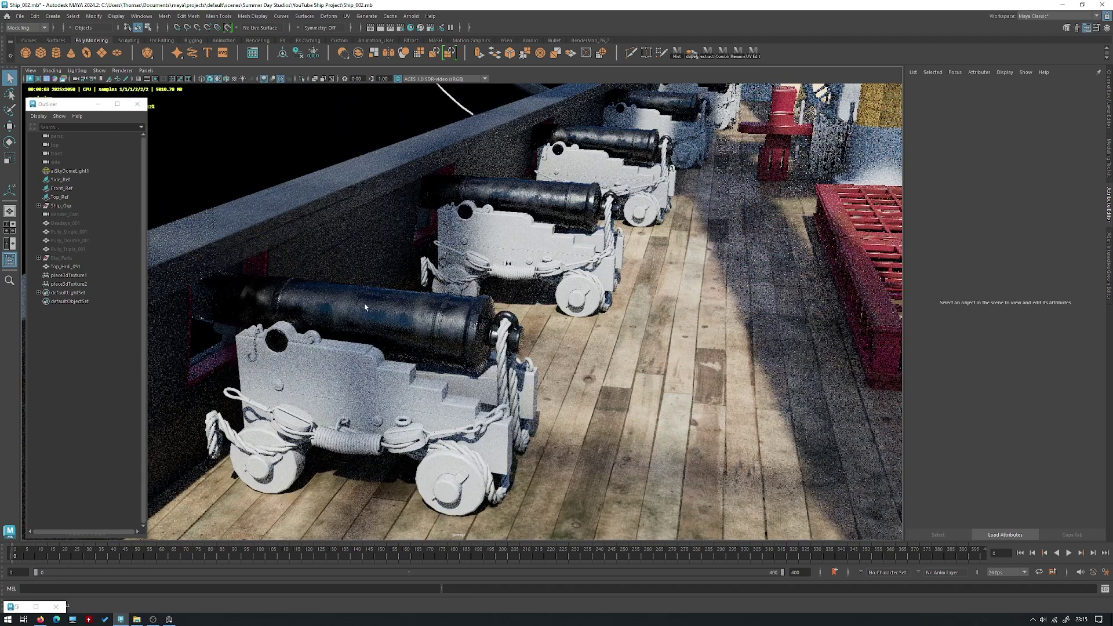
pyautogui.click(383, 318)
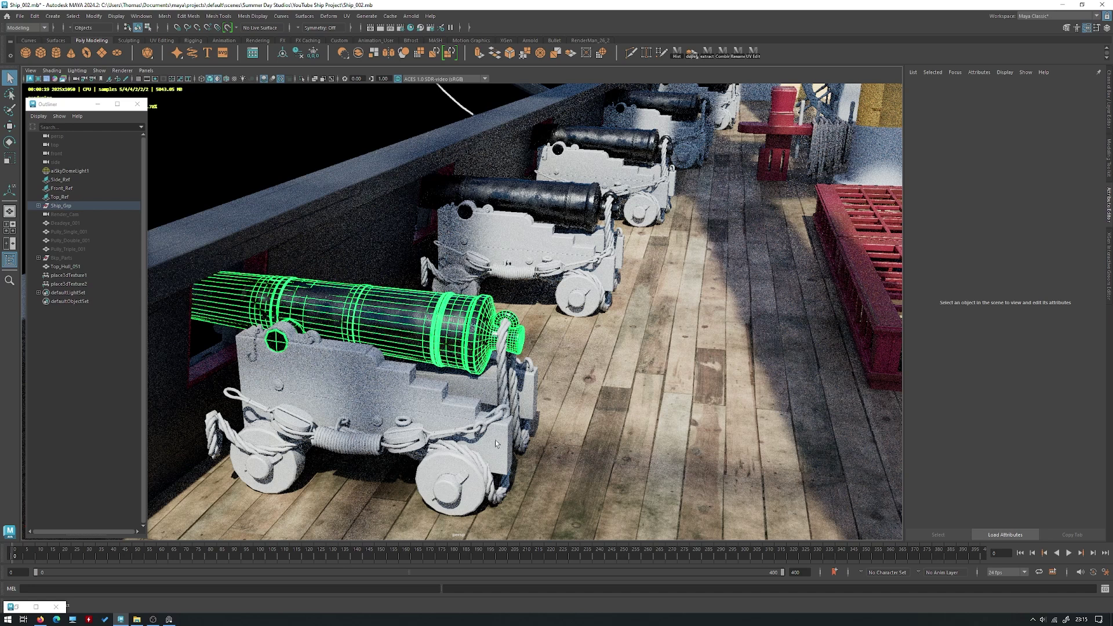
pyautogui.click(482, 463)
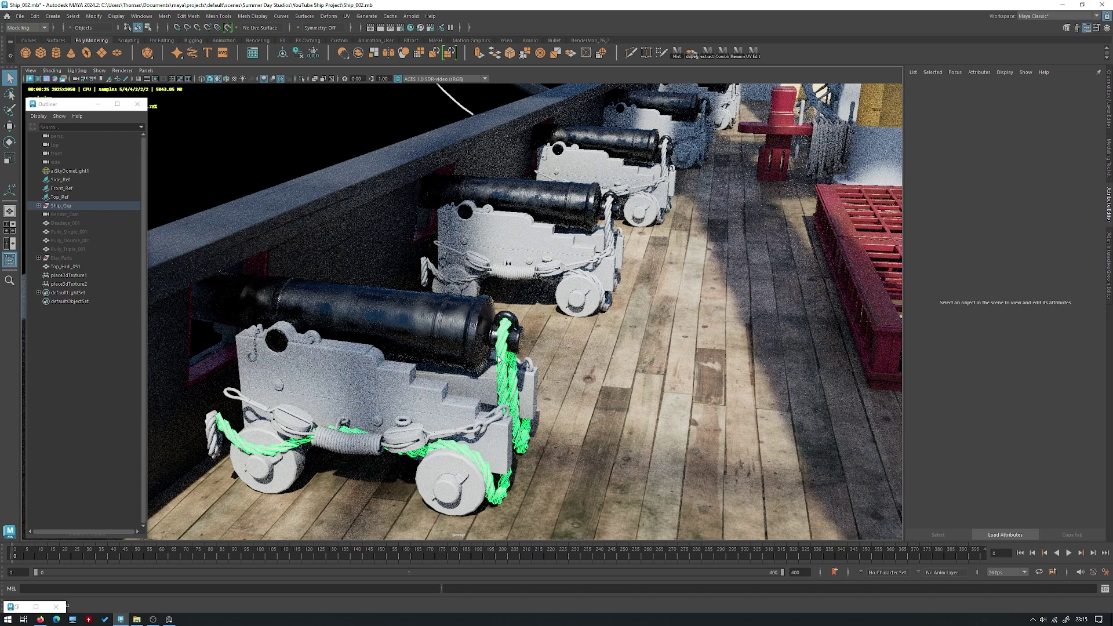
pyautogui.click(248, 145)
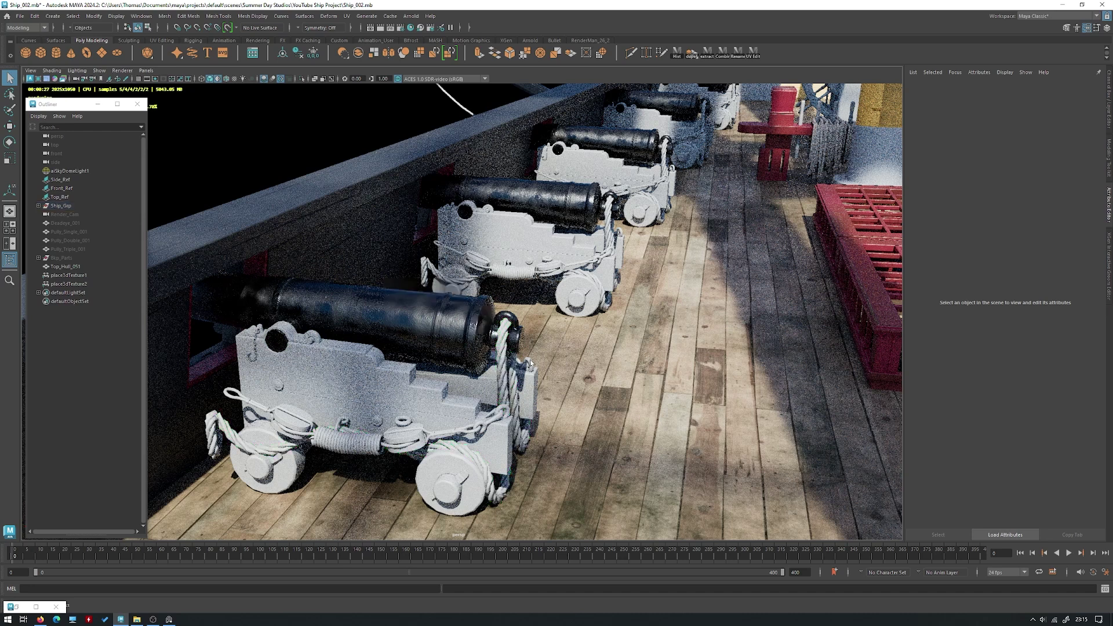
# - Switch the viewport from the live render back to shaded display, close to the stern's side windows
pyautogui.keyDown('alt'); pyautogui.moveTo(547, 316); pyautogui.dragTo(486, 354); pyautogui.keyUp('alt')
pyautogui.keyDown('alt'); pyautogui.moveTo(486, 354); pyautogui.dragTo(313, 339, button='right'); pyautogui.keyUp('alt')
pyautogui.keyDown('alt'); pyautogui.moveTo(313, 339); pyautogui.dragTo(365, 324); pyautogui.keyUp('alt')
pyautogui.keyDown('alt'); pyautogui.moveTo(366, 324); pyautogui.dragTo(594, 324, button='middle'); pyautogui.keyUp('alt')
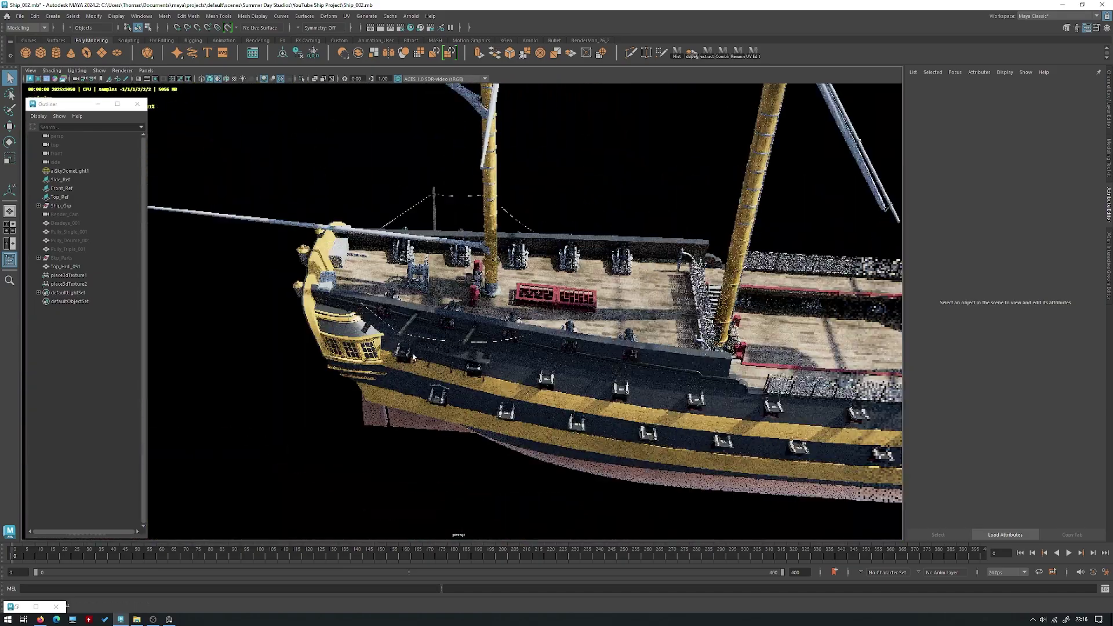
pyautogui.keyDown('alt'); pyautogui.moveTo(413, 356); pyautogui.dragTo(426, 278); pyautogui.keyUp('alt')
pyautogui.keyDown('alt'); pyautogui.moveTo(426, 278); pyautogui.dragTo(510, 284, button='right'); pyautogui.keyUp('alt')
pyautogui.keyDown('alt'); pyautogui.moveTo(510, 284); pyautogui.dragTo(559, 278); pyautogui.keyUp('alt')
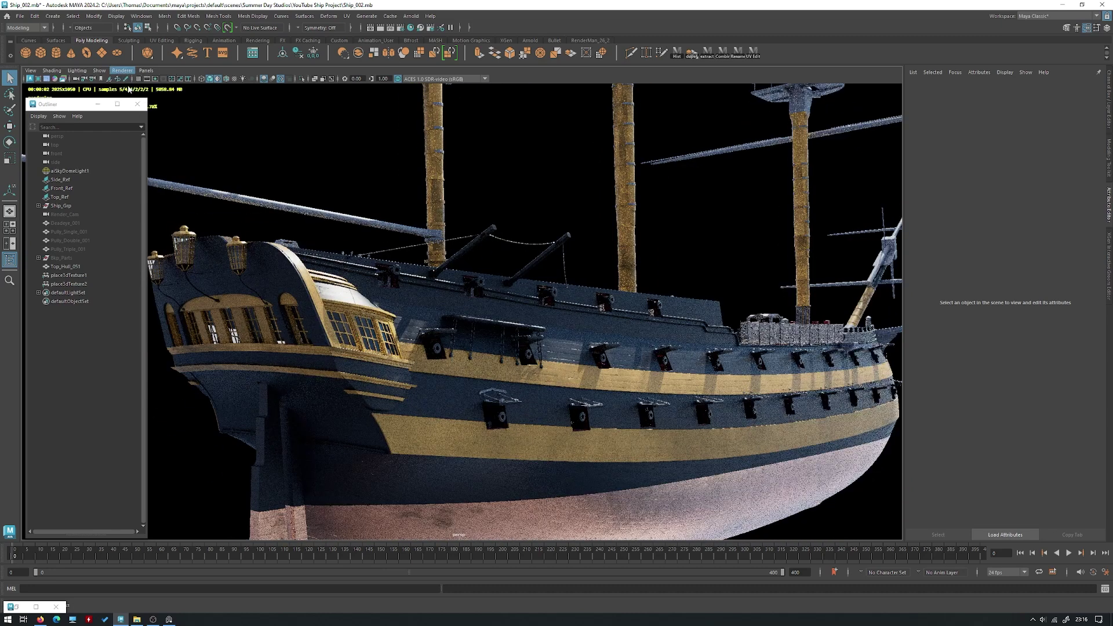
pyautogui.click(128, 88)
pyautogui.keyDown('alt'); pyautogui.moveTo(392, 209); pyautogui.dragTo(458, 229, button='right'); pyautogui.keyUp('alt')
pyautogui.keyDown('alt'); pyautogui.moveTo(458, 229); pyautogui.dragTo(405, 238); pyautogui.keyUp('alt')
pyautogui.keyDown('alt'); pyautogui.moveTo(405, 238); pyautogui.dragTo(472, 261, button='middle'); pyautogui.keyUp('alt')
pyautogui.keyDown('alt'); pyautogui.moveTo(471, 261); pyautogui.dragTo(485, 337, button='right'); pyautogui.keyUp('alt')
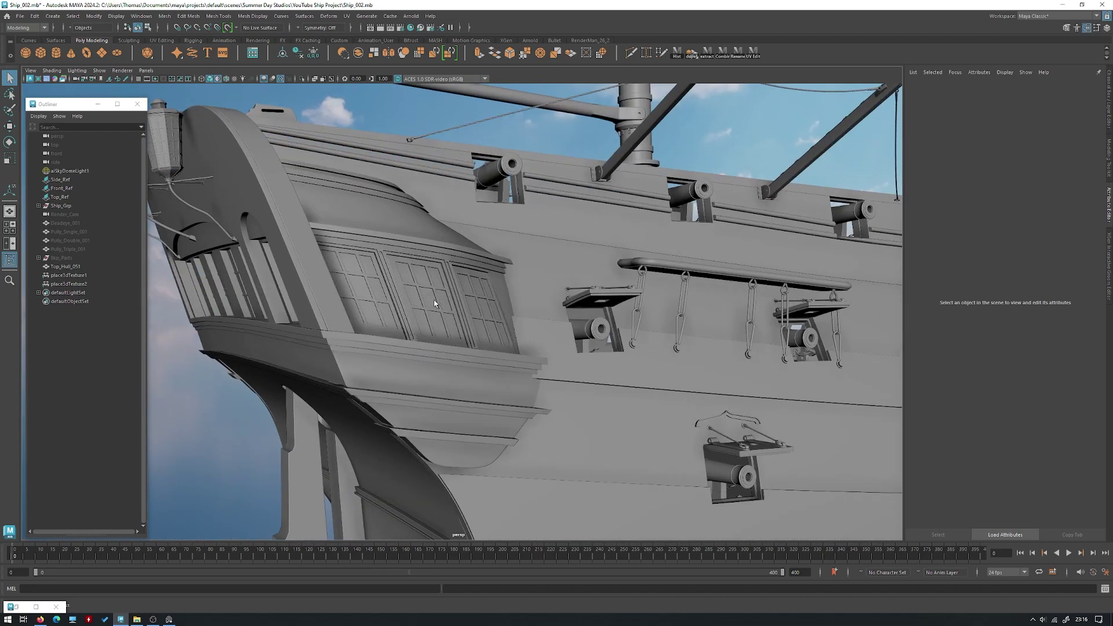
# - Isolate the glass panes of the stern's side windows and frame them in the viewport
pyautogui.click(435, 305)
pyautogui.press('f')
pyautogui.keyDown('alt'); pyautogui.moveTo(499, 294); pyautogui.dragTo(464, 301, button='right'); pyautogui.keyUp('alt')
pyautogui.hotkey('ctrl', '1')
pyautogui.keyDown('alt'); pyautogui.moveTo(539, 311); pyautogui.dragTo(588, 355); pyautogui.keyUp('alt')
pyautogui.keyDown('alt'); pyautogui.moveTo(589, 355); pyautogui.dragTo(620, 371, button='right'); pyautogui.keyUp('alt')
pyautogui.keyDown('alt'); pyautogui.moveTo(522, 325); pyautogui.dragTo(569, 337, button='right'); pyautogui.keyUp('alt')
pyautogui.keyDown('alt'); pyautogui.moveTo(569, 338); pyautogui.dragTo(453, 288); pyautogui.keyUp('alt')
pyautogui.keyDown('alt'); pyautogui.moveTo(452, 288); pyautogui.dragTo(442, 264, button='right'); pyautogui.keyUp('alt')
pyautogui.keyDown('alt'); pyautogui.moveTo(443, 264); pyautogui.dragTo(398, 235); pyautogui.keyUp('alt')
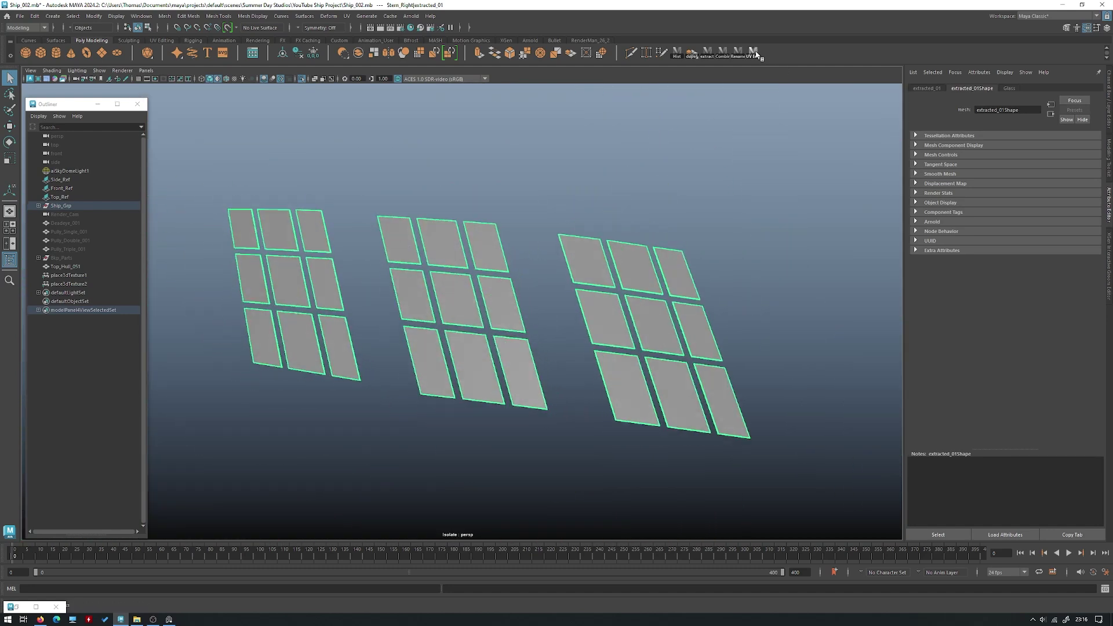
# - Show the glass panes' UVs in the UV Editor and apply an Automatic UV projection
pyautogui.click(754, 53)
pyautogui.scroll(-4, 467, 377)
pyautogui.scroll(-4, 360, 330)
pyautogui.moveTo(458, 209); pyautogui.dragTo(452, 439)
pyautogui.keyDown('alt'); pyautogui.moveTo(400, 273); pyautogui.dragTo(449, 270); pyautogui.keyUp('alt')
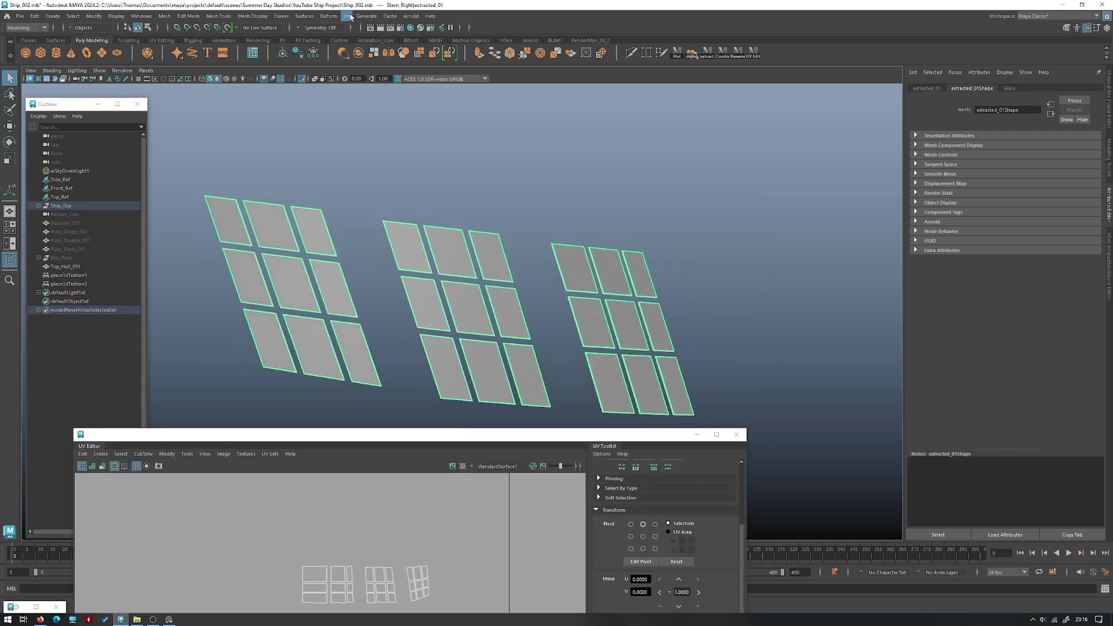
pyautogui.click(350, 17)
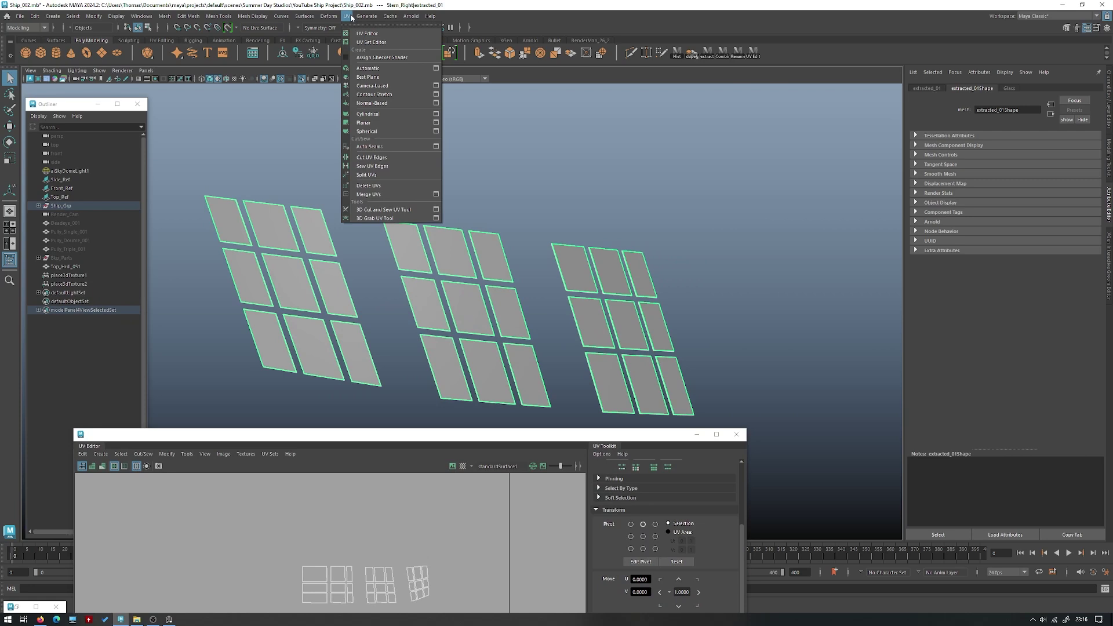
pyautogui.click(393, 70)
# - Select all UVs of the glass panes and orient the shells to straighten them
pyautogui.moveTo(457, 435); pyautogui.dragTo(523, 213)
pyautogui.keyDown('alt'); pyautogui.moveTo(535, 311); pyautogui.dragTo(69, 261, button='right'); pyautogui.keyUp('alt')
pyautogui.keyDown('alt'); pyautogui.moveTo(591, 258); pyautogui.dragTo(542, 339, button='middle'); pyautogui.keyUp('alt')
pyautogui.click(498, 432)
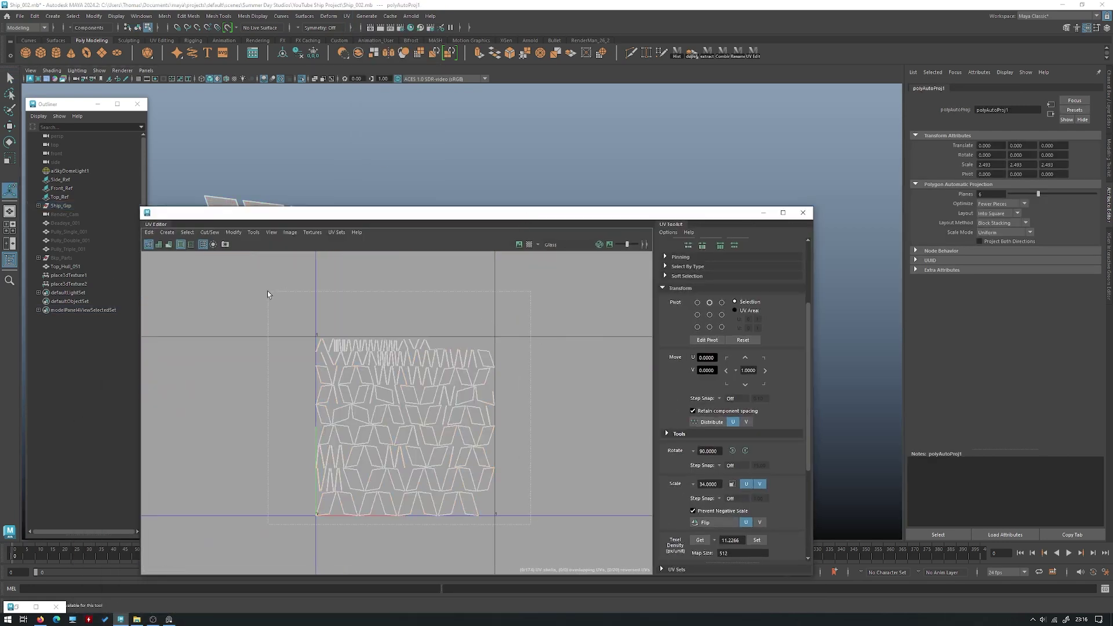
pyautogui.moveTo(267, 291); pyautogui.dragTo(268, 291)
pyautogui.keyDown('shift'); pyautogui.moveTo(502, 266); pyautogui.dragTo(504, 386, button='right'); pyautogui.keyUp('shift')
pyautogui.keyDown('alt'); pyautogui.moveTo(488, 428); pyautogui.dragTo(482, 357, button='middle'); pyautogui.keyUp('alt')
pyautogui.scroll(3, 482, 357)
# - Rotate each glass UV shell that lies sideways by 90 degrees so that all panes stand upright
pyautogui.keyDown('alt'); pyautogui.moveTo(415, 419); pyautogui.dragTo(458, 457, button='middle'); pyautogui.keyUp('alt')
pyautogui.moveTo(438, 477); pyautogui.dragTo(439, 473)
pyautogui.click(732, 451)
pyautogui.click(494, 499)
pyautogui.press('g')
pyautogui.click(374, 501)
pyautogui.press('g')
pyautogui.click(359, 465)
pyautogui.click(386, 465)
pyautogui.press('g')
pyautogui.click(313, 505)
pyautogui.press('g')
pyautogui.click(299, 394)
pyautogui.press('g')
pyautogui.click(288, 371)
pyautogui.press('g')
pyautogui.click(322, 364)
pyautogui.press('g')
pyautogui.keyDown('alt'); pyautogui.moveTo(340, 307); pyautogui.dragTo(323, 367, button='middle'); pyautogui.keyUp('alt')
pyautogui.click(294, 395)
pyautogui.press('g')
pyautogui.click(262, 365)
pyautogui.press('g')
pyautogui.press('g')
pyautogui.click(322, 408)
pyautogui.click(358, 396)
pyautogui.press('g')
pyautogui.click(372, 426)
pyautogui.press('g')
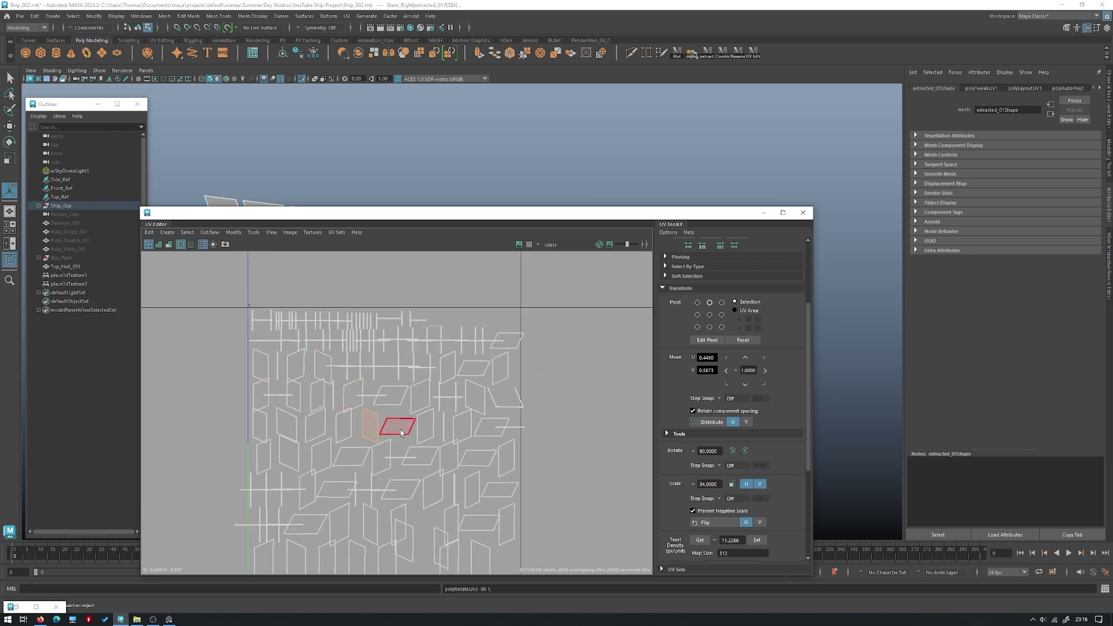
pyautogui.click(401, 426)
pyautogui.press('g')
pyautogui.click(361, 452)
pyautogui.press('g')
pyautogui.keyDown('alt'); pyautogui.moveTo(355, 490); pyautogui.dragTo(313, 429, button='middle'); pyautogui.keyUp('alt')
pyautogui.click(297, 427)
pyautogui.press('g')
pyautogui.click(362, 445)
pyautogui.click(363, 429)
pyautogui.press('g')
pyautogui.click(378, 392)
pyautogui.press('g')
pyautogui.click(434, 395)
pyautogui.press('g')
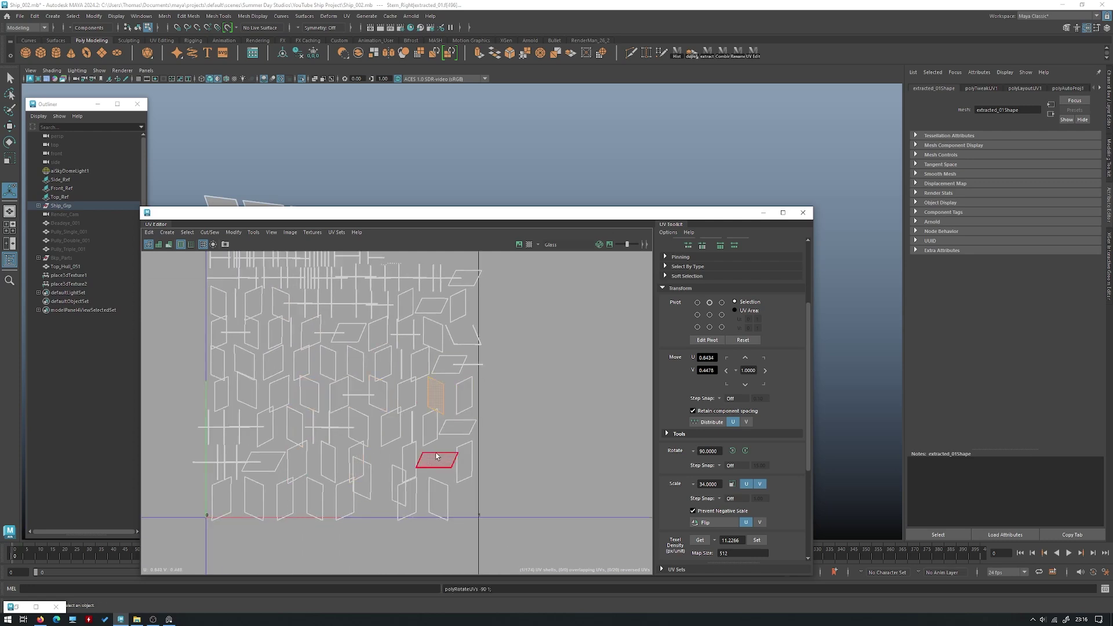
pyautogui.click(441, 458)
pyautogui.press('g')
pyautogui.click(456, 428)
pyautogui.press('g')
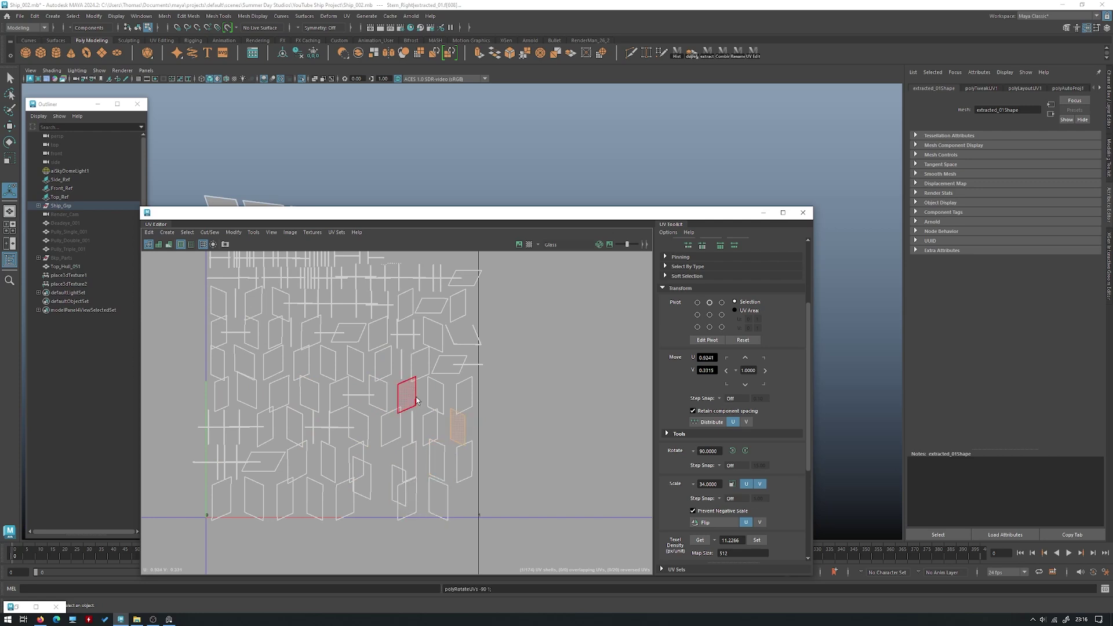
pyautogui.keyDown('alt'); pyautogui.moveTo(416, 400); pyautogui.dragTo(419, 451, button='middle'); pyautogui.keyUp('alt')
pyautogui.click(461, 369)
pyautogui.click(437, 366)
pyautogui.press('g')
pyautogui.click(471, 335)
pyautogui.press('g')
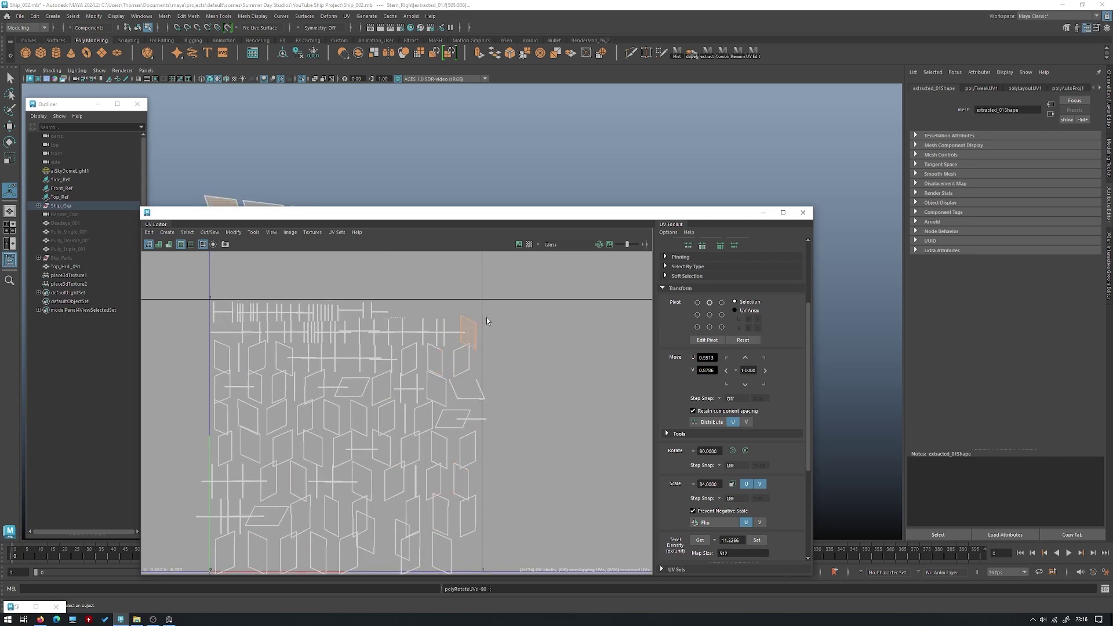
pyautogui.scroll(-2, 515, 343)
pyautogui.keyDown('alt'); pyautogui.moveTo(429, 380); pyautogui.dragTo(461, 330, button='middle'); pyautogui.keyUp('alt')
pyautogui.scroll(2, 442, 359)
pyautogui.keyDown('alt'); pyautogui.moveTo(343, 304); pyautogui.dragTo(320, 332, button='middle'); pyautogui.keyUp('alt')
pyautogui.click(389, 360)
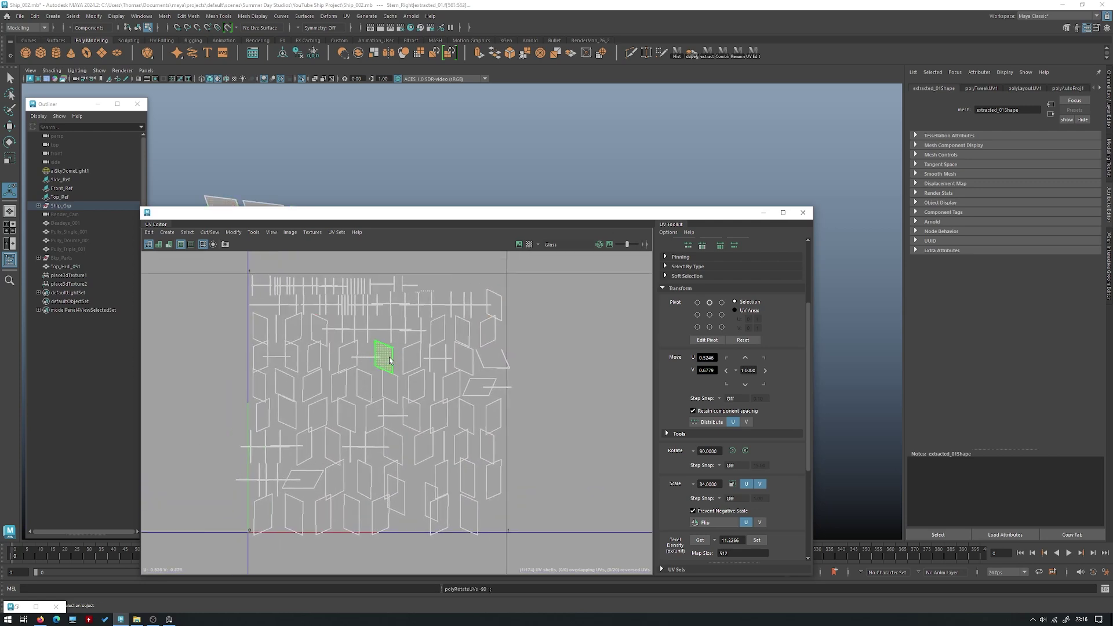
pyautogui.click(401, 536)
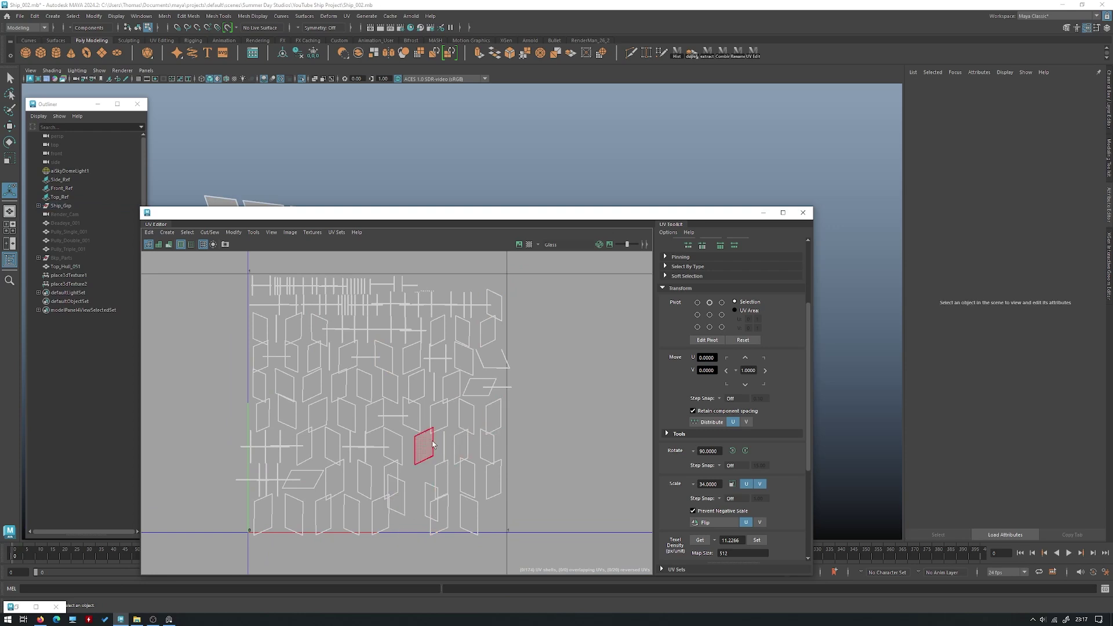
pyautogui.click(480, 390)
pyautogui.press('g')
pyautogui.click(578, 356)
pyautogui.click(312, 482)
pyautogui.press('g')
pyautogui.click(560, 458)
# - Scale all glass UV shells to a texel density of 11.2266 and lay them out without overlaps
pyautogui.rightClick(545, 394)
pyautogui.moveTo(537, 387); pyautogui.dragTo(497, 375, button='right')
pyautogui.scroll(-2, 529, 506)
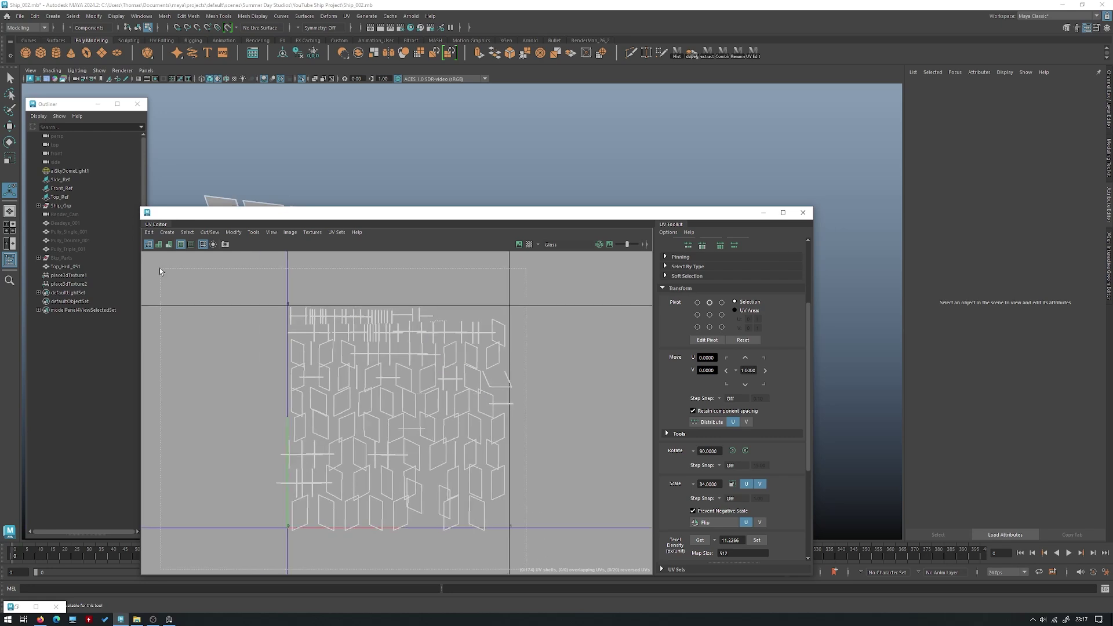
pyautogui.moveTo(161, 271); pyautogui.dragTo(160, 270)
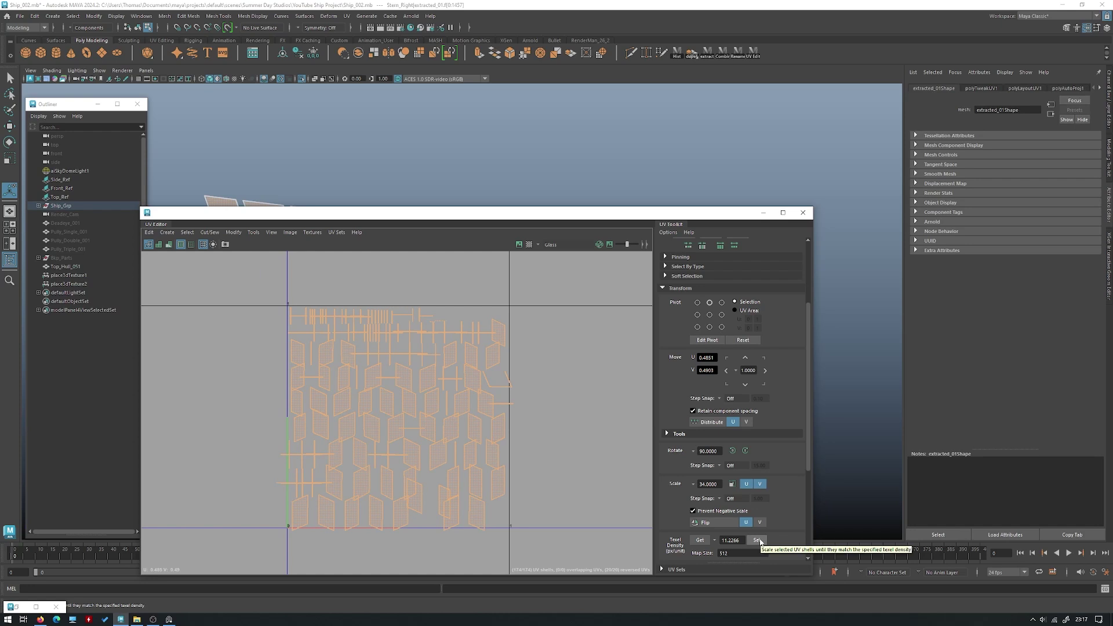
pyautogui.click(758, 540)
pyautogui.keyDown('shift'); pyautogui.moveTo(450, 300); pyautogui.dragTo(350, 331, button='right'); pyautogui.keyUp('shift')
pyautogui.click(364, 410)
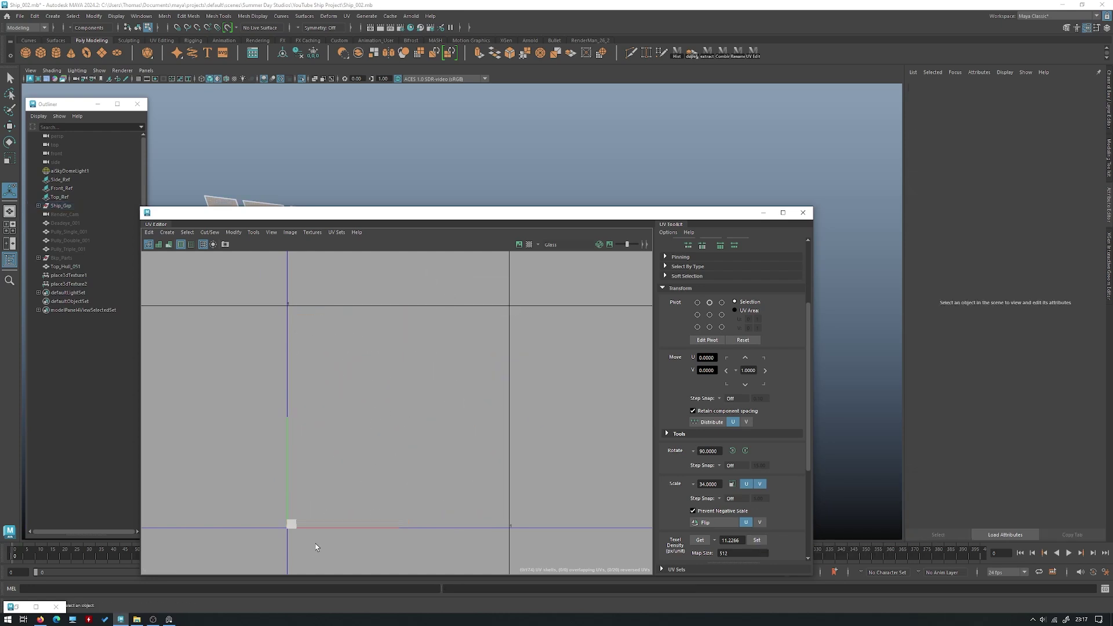
pyautogui.click(763, 213)
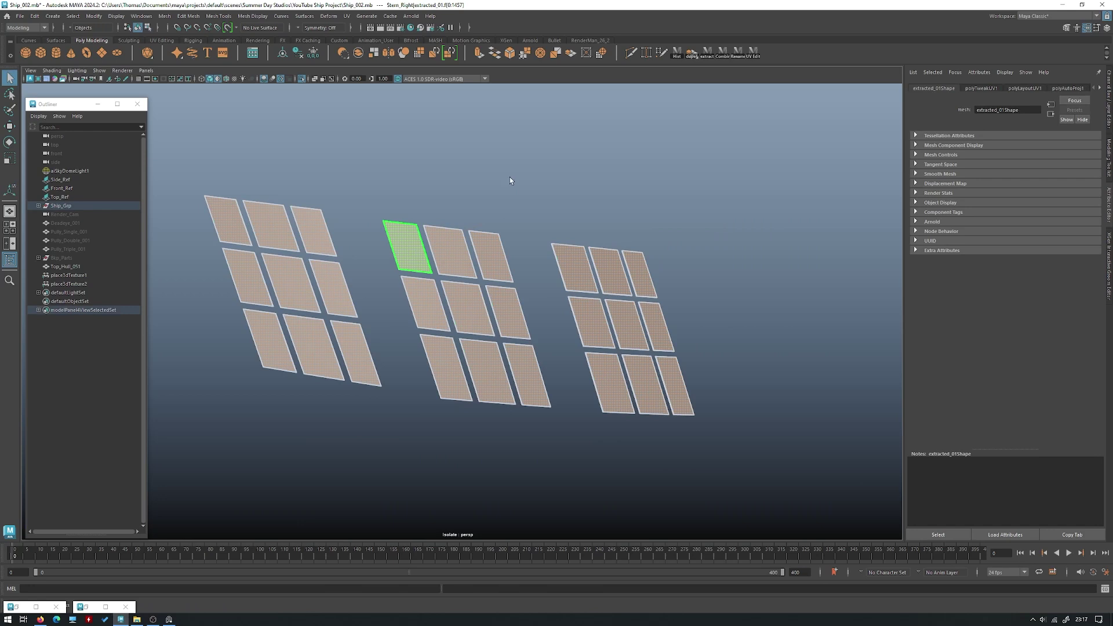
# - Return to object mode, end the isolation and hide the glass panes of the opposite side's stern windows
pyautogui.press('F8')
pyautogui.hotkey('ctrl', '1')
pyautogui.keyDown('alt'); pyautogui.moveTo(571, 231); pyautogui.dragTo(412, 233, button='right'); pyautogui.keyUp('alt')
pyautogui.keyDown('alt'); pyautogui.moveTo(412, 233); pyautogui.dragTo(420, 290); pyautogui.keyUp('alt')
pyautogui.keyDown('alt'); pyautogui.moveTo(421, 290); pyautogui.dragTo(414, 287, button='right'); pyautogui.keyUp('alt')
pyautogui.click(472, 362)
pyautogui.hotkey('ctrl', 'h')
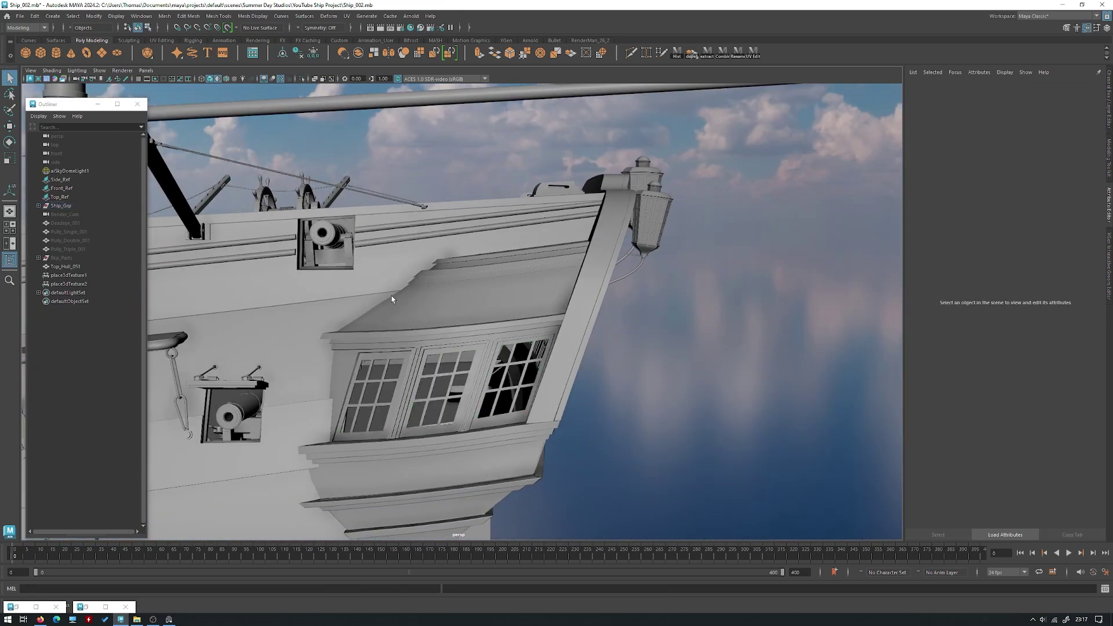
# - Duplicate the unwrapped side window glass and mirror the copy to the opposite side by inverting its Scale X
pyautogui.keyDown('alt'); pyautogui.moveTo(392, 296); pyautogui.dragTo(381, 326); pyautogui.keyUp('alt')
pyautogui.keyDown('alt'); pyautogui.moveTo(380, 325); pyautogui.dragTo(479, 315, button='right'); pyautogui.keyUp('alt')
pyautogui.click(479, 316)
pyautogui.press('w')
pyautogui.click(1107, 101)
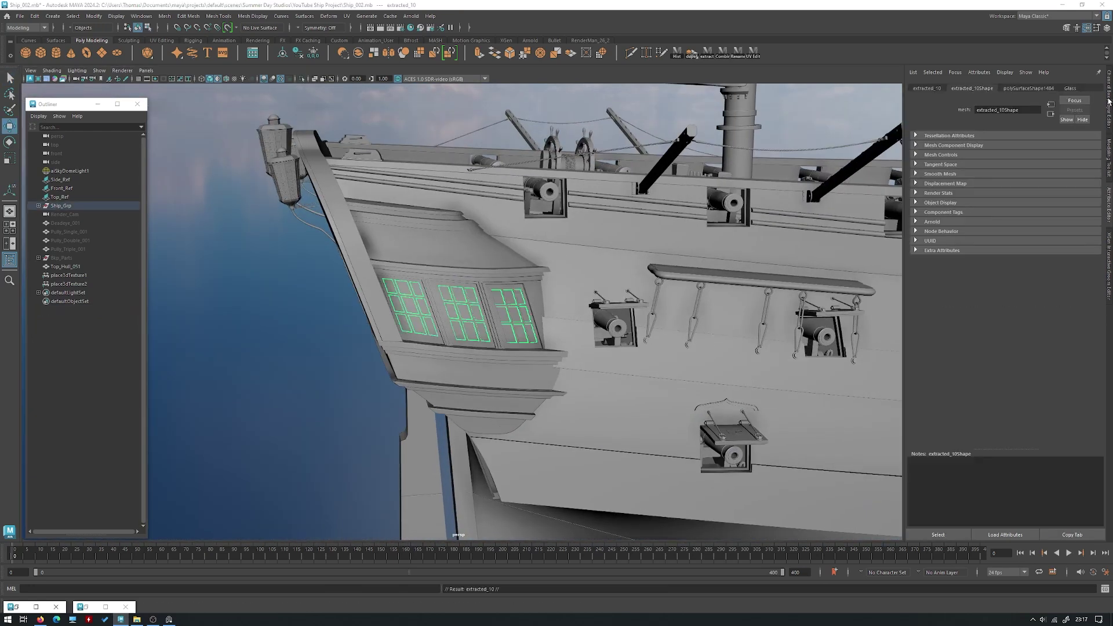
pyautogui.click(1109, 101)
pyautogui.press('Return')
# - Flip the UV shells of the mirrored window glass along U and return to object mode
pyautogui.keyDown('alt'); pyautogui.moveTo(325, 213); pyautogui.dragTo(502, 207); pyautogui.keyUp('alt')
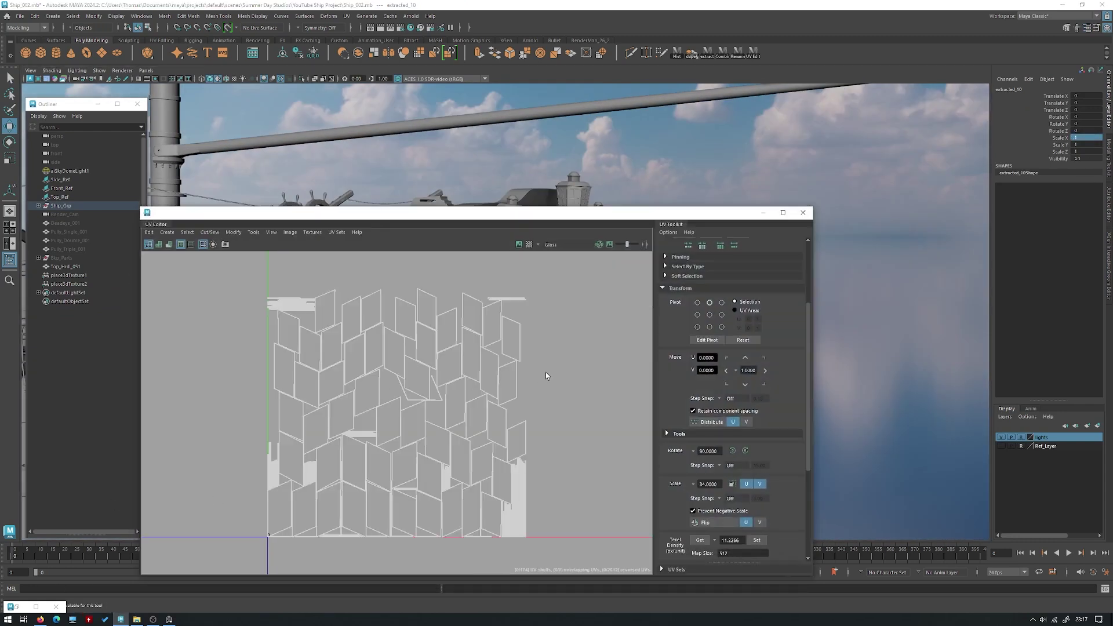
pyautogui.keyDown('alt'); pyautogui.moveTo(513, 361); pyautogui.dragTo(350, 322, button='right'); pyautogui.keyUp('alt')
pyautogui.keyDown('alt'); pyautogui.moveTo(441, 313); pyautogui.dragTo(361, 352, button='middle'); pyautogui.keyUp('alt')
pyautogui.moveTo(468, 319); pyautogui.dragTo(392, 284, button='right')
pyautogui.click(160, 244)
pyautogui.click(148, 244)
pyautogui.moveTo(305, 338); pyautogui.dragTo(305, 335)
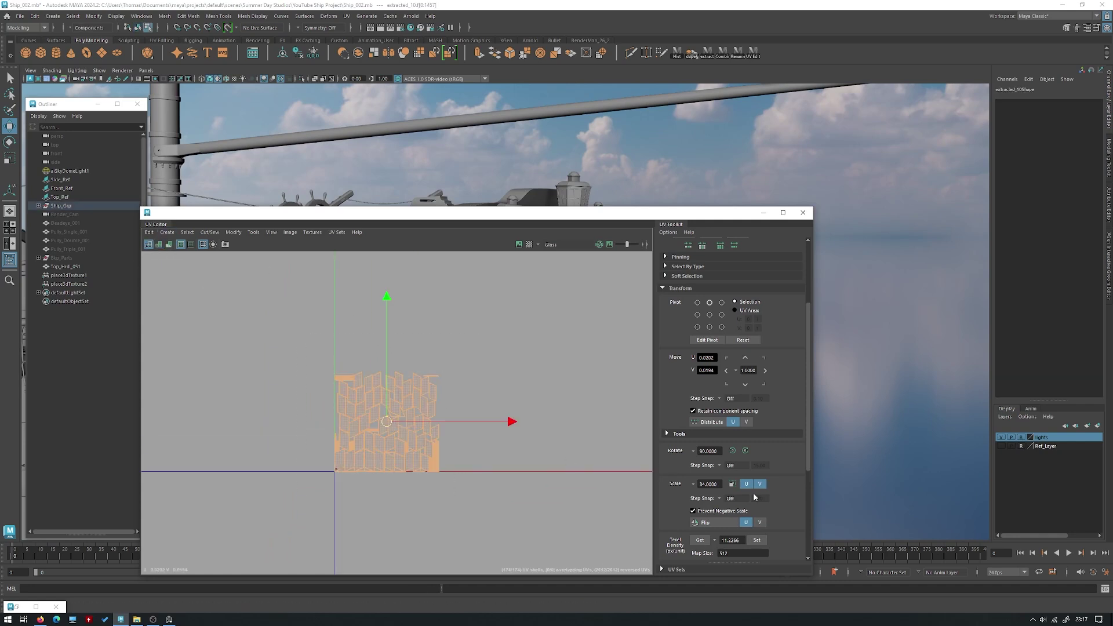
pyautogui.click(704, 523)
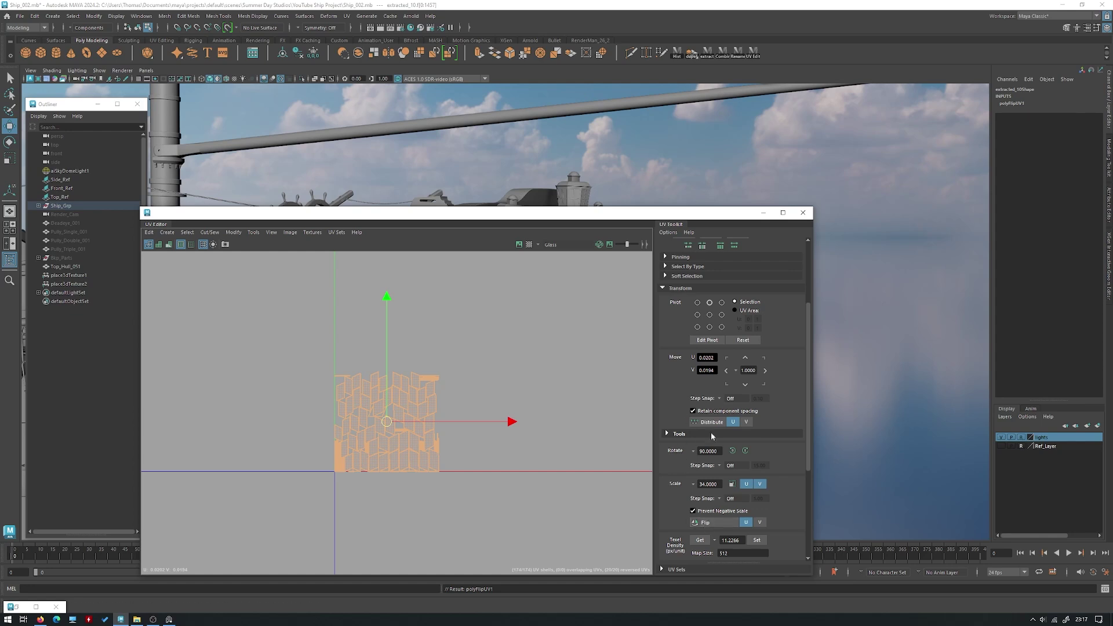
pyautogui.scroll(3, 672, 371)
pyautogui.click(523, 274)
pyautogui.click(764, 212)
pyautogui.moveTo(469, 271); pyautogui.dragTo(521, 256, button='right')
pyautogui.click(548, 316)
pyautogui.press('f')
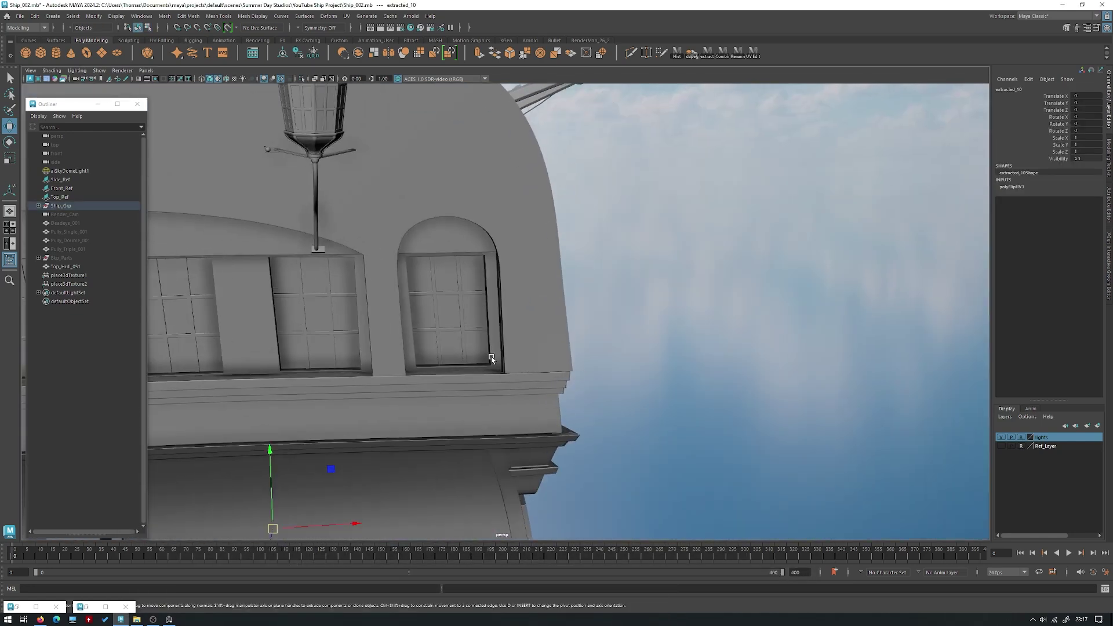
# - Examine the rear stern window glass from several angles, both isolated and within the ship
pyautogui.click(348, 316)
pyautogui.press('f')
pyautogui.scroll(-4, 485, 315)
pyautogui.hotkey('ctrl', '1')
pyautogui.keyDown('alt'); pyautogui.moveTo(485, 315); pyautogui.dragTo(388, 279); pyautogui.keyUp('alt')
pyautogui.hotkey('ctrl', '1')
pyautogui.hotkey('ctrl', '1')
pyautogui.scroll(-4, 388, 279)
pyautogui.hotkey('ctrl', '1')
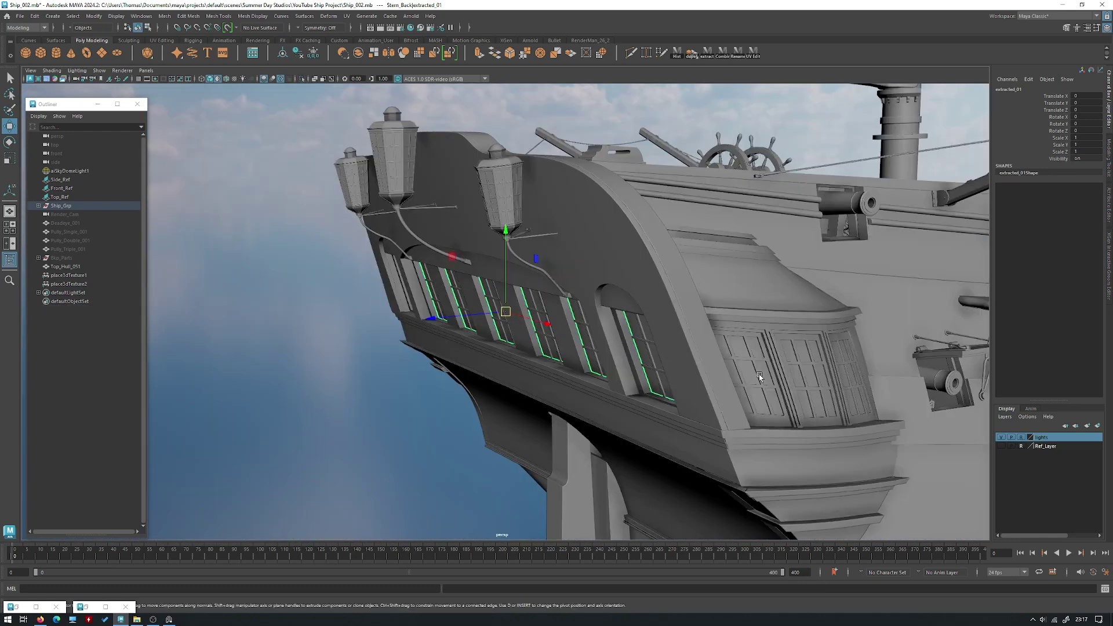
pyautogui.keyDown('alt'); pyautogui.moveTo(751, 391); pyautogui.dragTo(777, 372); pyautogui.keyUp('alt')
pyautogui.scroll(4, 651, 348)
pyautogui.scroll(2, 553, 329)
pyautogui.keyDown('alt'); pyautogui.moveTo(554, 329); pyautogui.dragTo(505, 304); pyautogui.keyUp('alt')
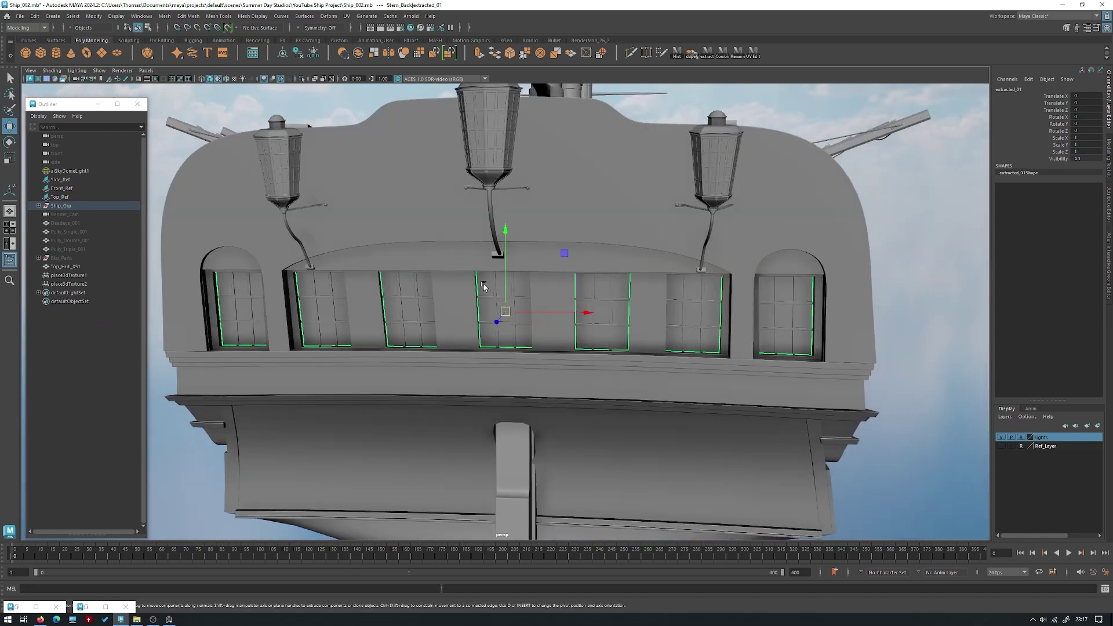
pyautogui.hotkey('ctrl', '1')
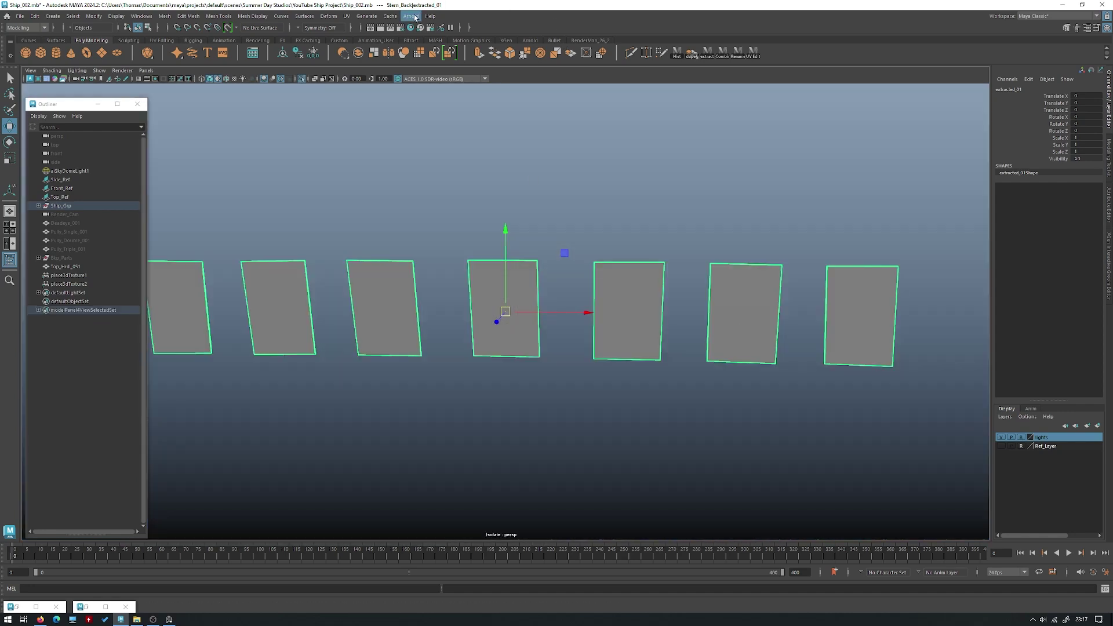
pyautogui.keyDown('alt'); pyautogui.moveTo(485, 149); pyautogui.dragTo(482, 174); pyautogui.keyUp('alt')
pyautogui.hotkey('ctrl', '1')
# - Isolate the rear stern window glass and apply automatic UV mapping to it
pyautogui.click(762, 354)
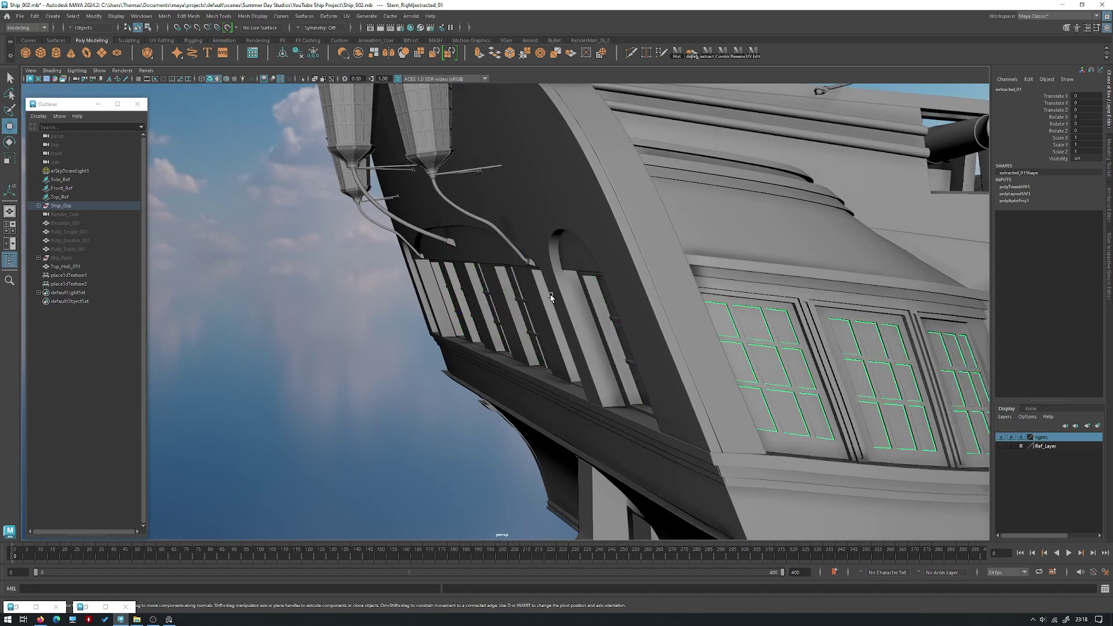
pyautogui.keyDown('alt'); pyautogui.moveTo(551, 298); pyautogui.dragTo(715, 340); pyautogui.keyUp('alt')
pyautogui.scroll(3, 715, 340)
pyautogui.click(541, 301)
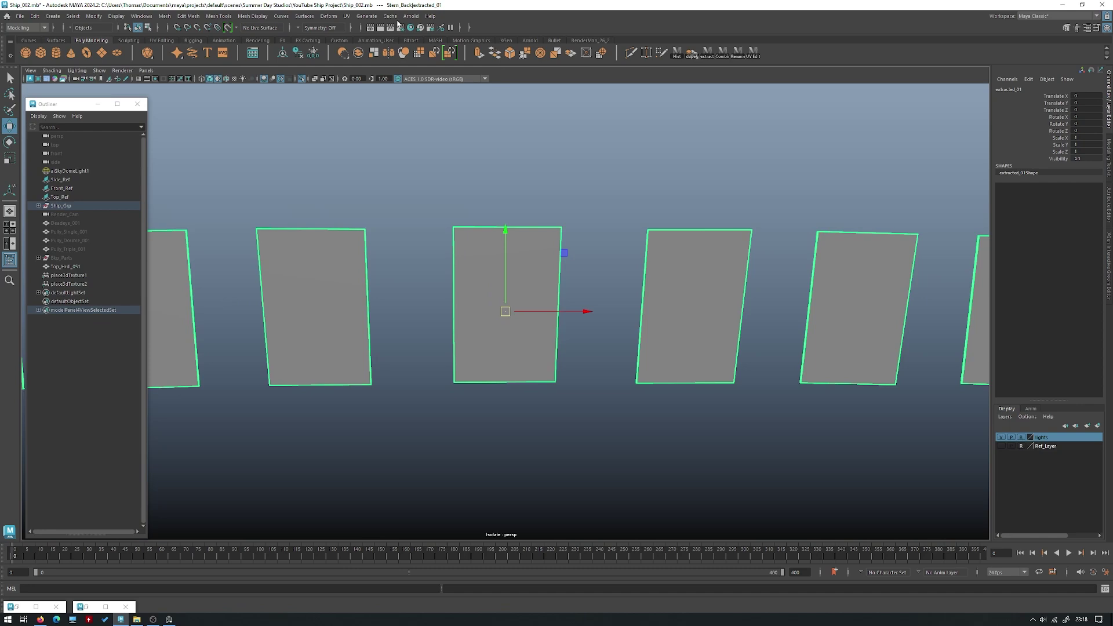
pyautogui.click(346, 16)
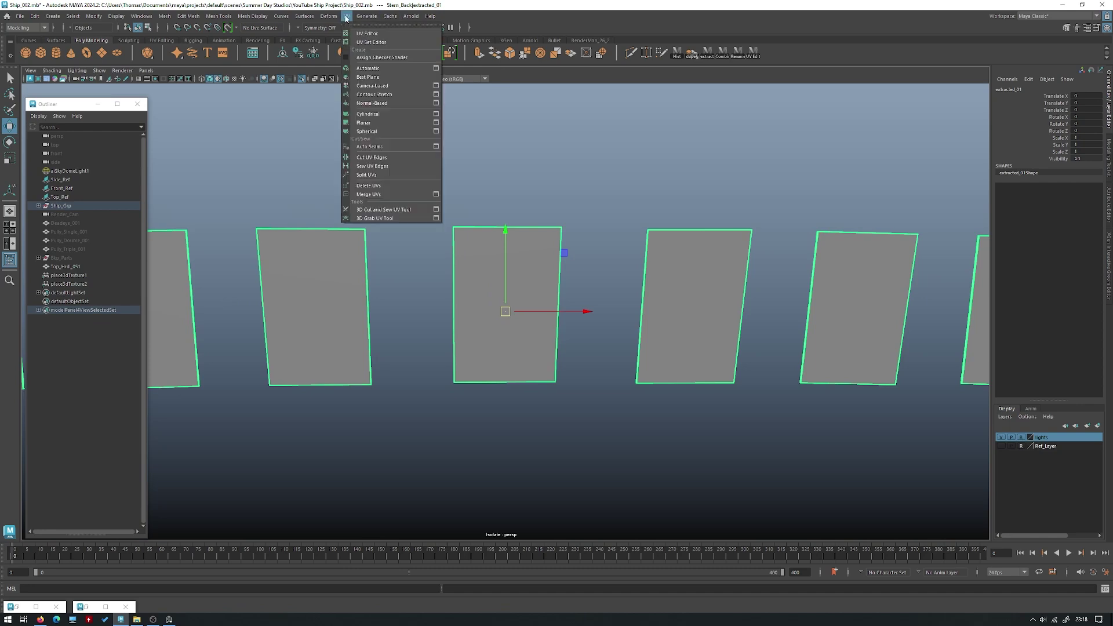
pyautogui.click(375, 67)
# - Apply the texel density to all UV shells of the rear window glass in the UV Editor and lay them out
pyautogui.moveTo(449, 242); pyautogui.dragTo(496, 219, button='right')
pyautogui.click(87, 607)
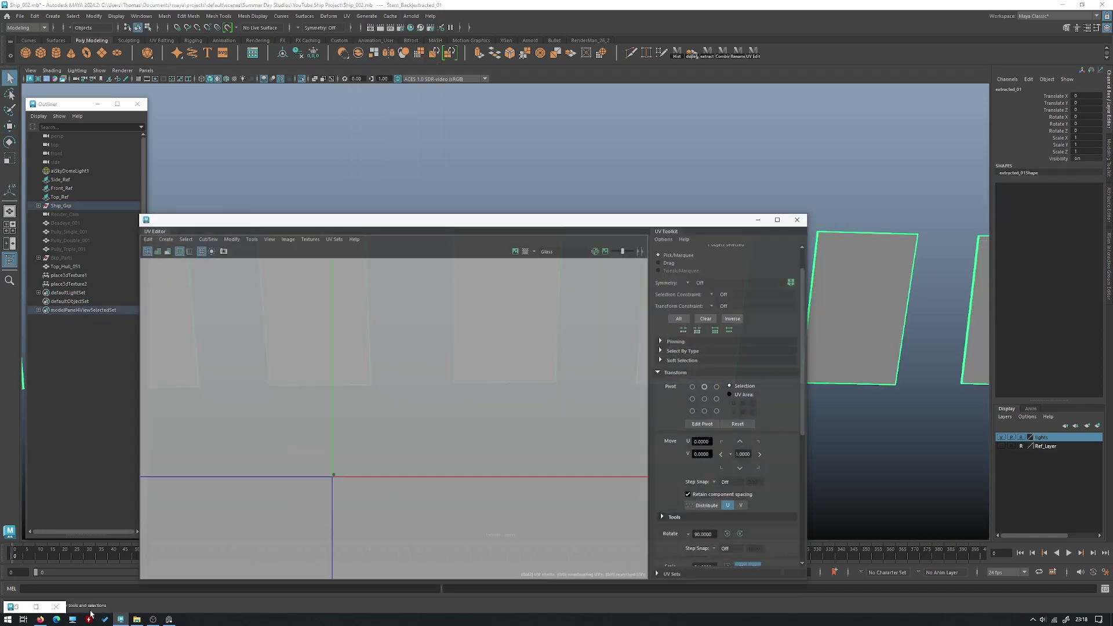
pyautogui.moveTo(554, 367); pyautogui.dragTo(517, 353, button='right')
pyautogui.moveTo(552, 544); pyautogui.dragTo(249, 270)
pyautogui.keyDown('shift'); pyautogui.moveTo(517, 321); pyautogui.dragTo(525, 430, button='right'); pyautogui.keyUp('shift')
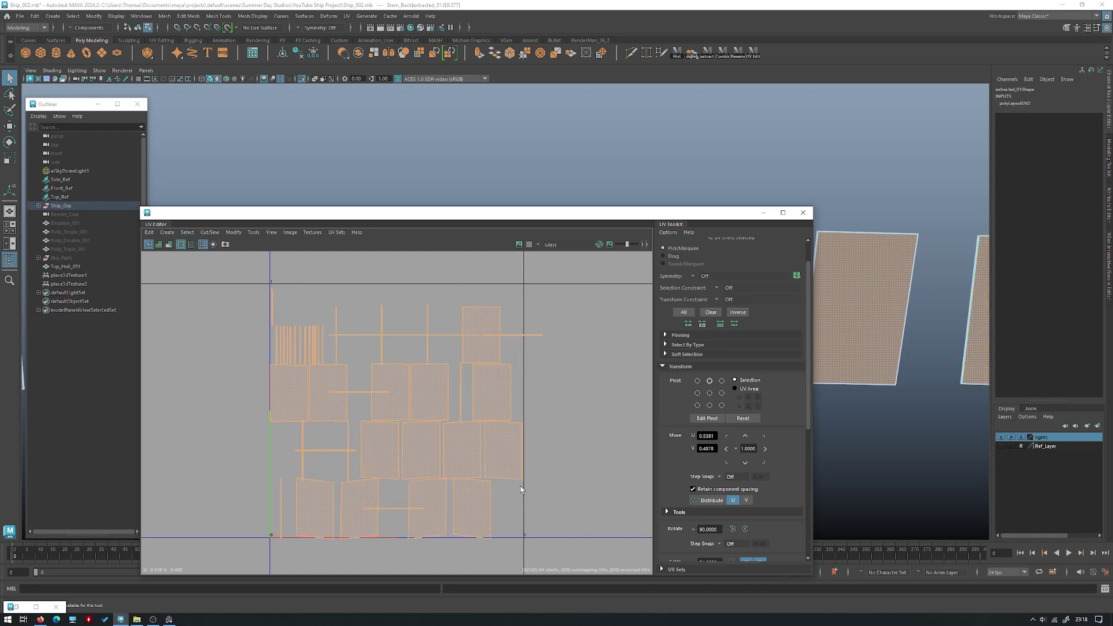
pyautogui.click(538, 482)
pyautogui.moveTo(491, 500); pyautogui.dragTo(253, 272)
pyautogui.scroll(-3, 750, 472)
pyautogui.click(759, 489)
pyautogui.keyDown('shift'); pyautogui.moveTo(502, 300); pyautogui.dragTo(394, 346, button='right'); pyautogui.keyUp('shift')
pyautogui.click(480, 312)
# - Return to object mode, end the isolation of the rear window glass and save the scene
pyautogui.click(761, 214)
pyautogui.moveTo(514, 294); pyautogui.dragTo(553, 272, button='right')
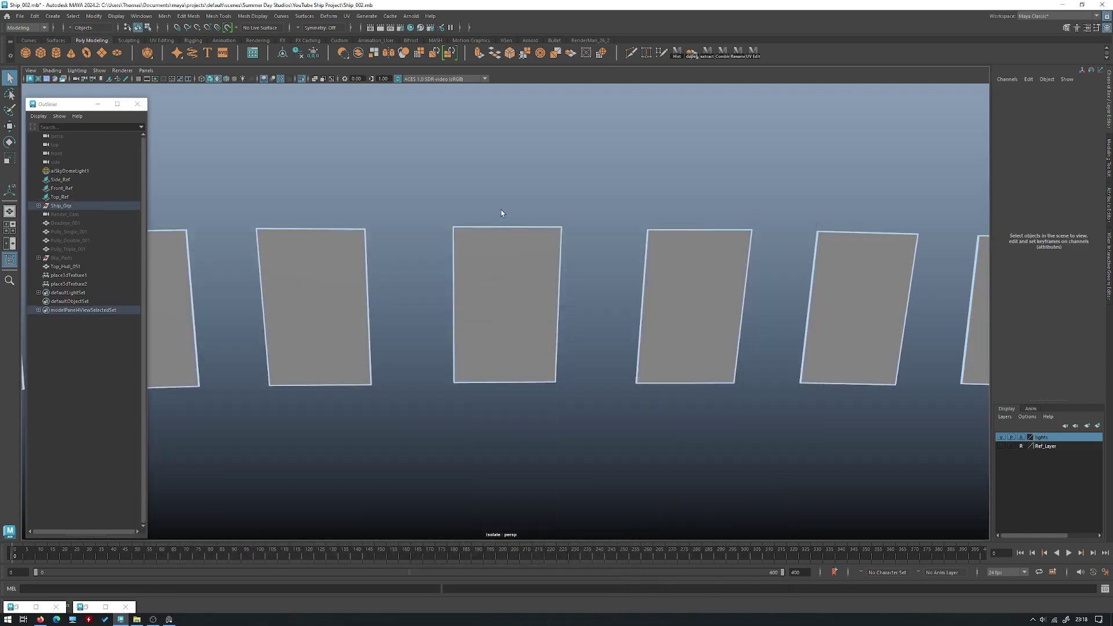
pyautogui.hotkey('ctrl', '1')
pyautogui.press('f')
pyautogui.hotkey('ctrl', 's')
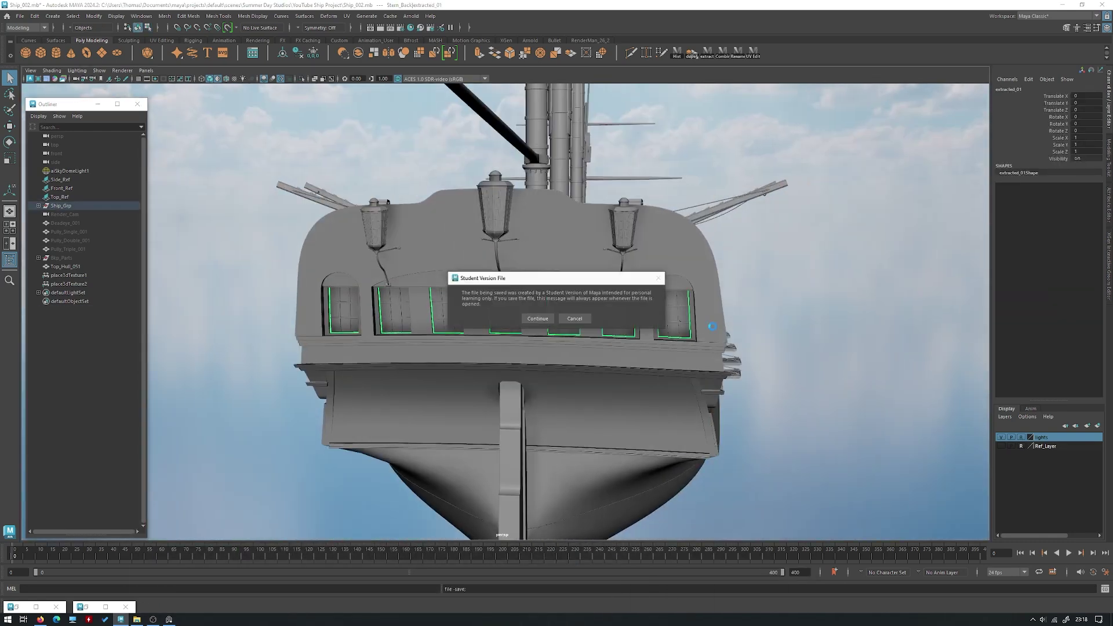
# - Select the side stern window glass, show its Glass material attributes and delete the glass's construction history
pyautogui.keyDown('alt'); pyautogui.moveTo(578, 309); pyautogui.dragTo(536, 349); pyautogui.keyUp('alt')
pyautogui.click(542, 350)
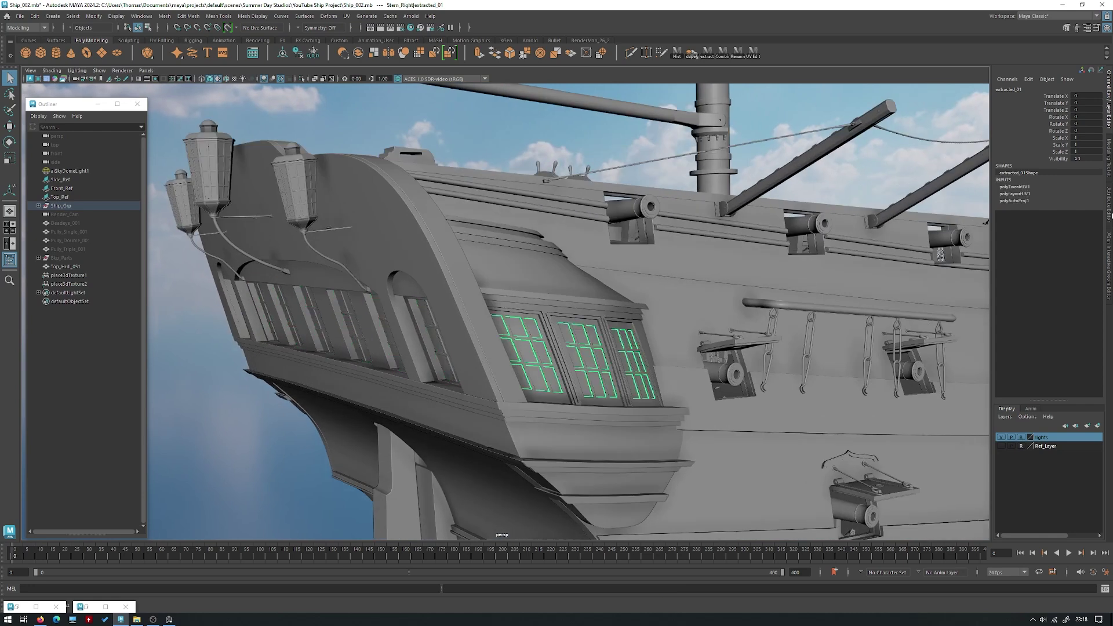
pyautogui.hotkey('ctrl', 'a')
pyautogui.click(1101, 88)
pyautogui.click(1100, 88)
pyautogui.click(1100, 88)
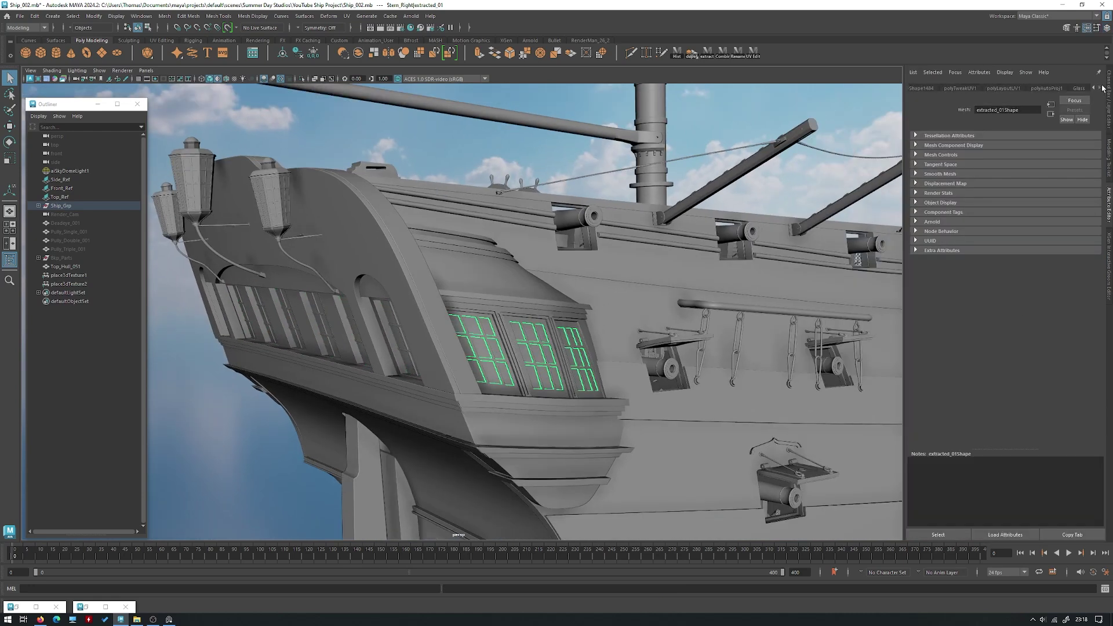
pyautogui.click(1082, 88)
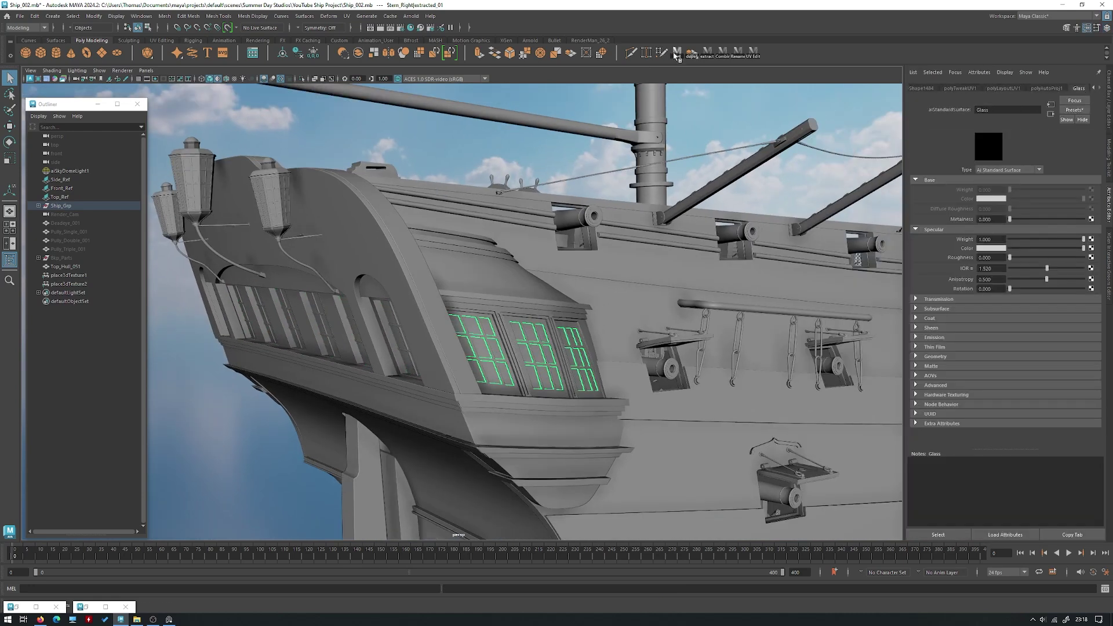
pyautogui.rightClick(492, 331)
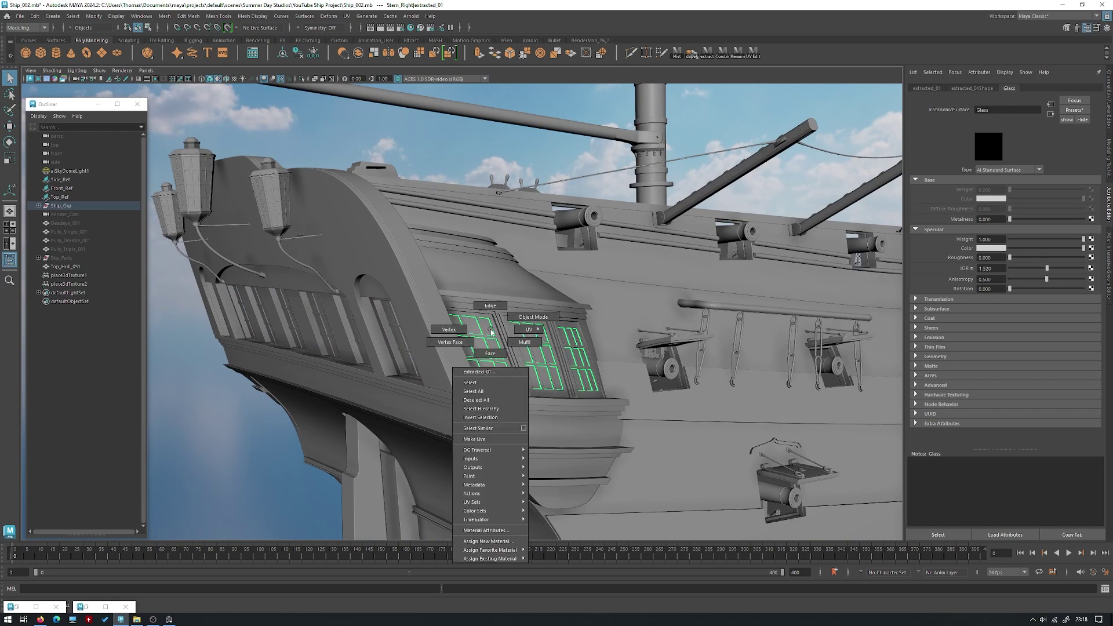
pyautogui.moveTo(492, 332); pyautogui.dragTo(483, 529, button='right')
pyautogui.hotkey('ctrl', '1')
pyautogui.press('w')
pyautogui.rightClick(454, 280)
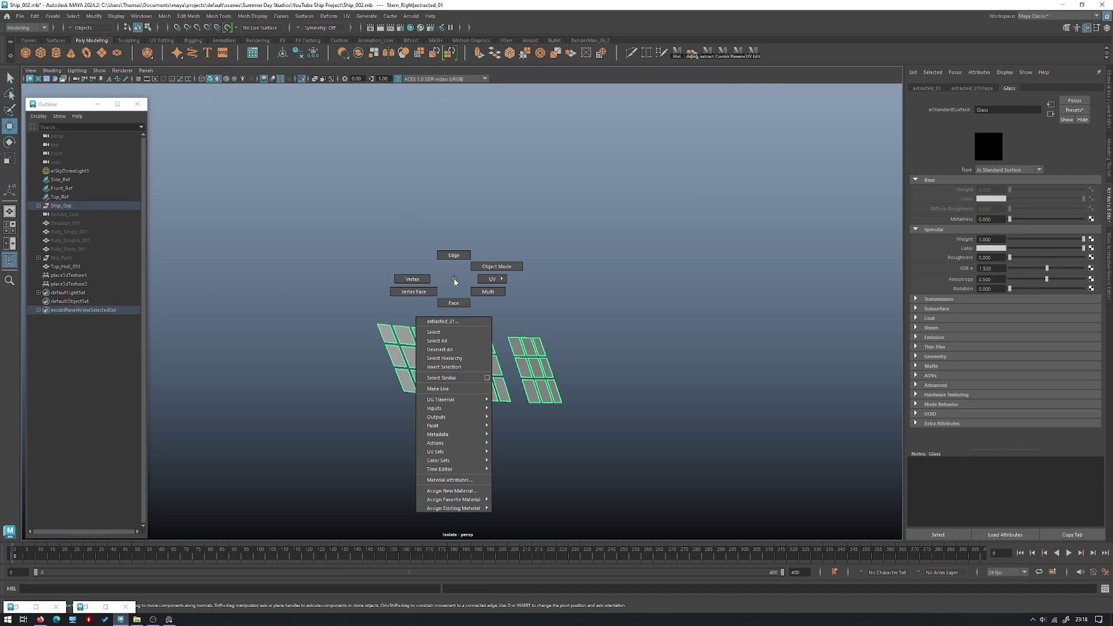
pyautogui.click(478, 492)
pyautogui.click(324, 285)
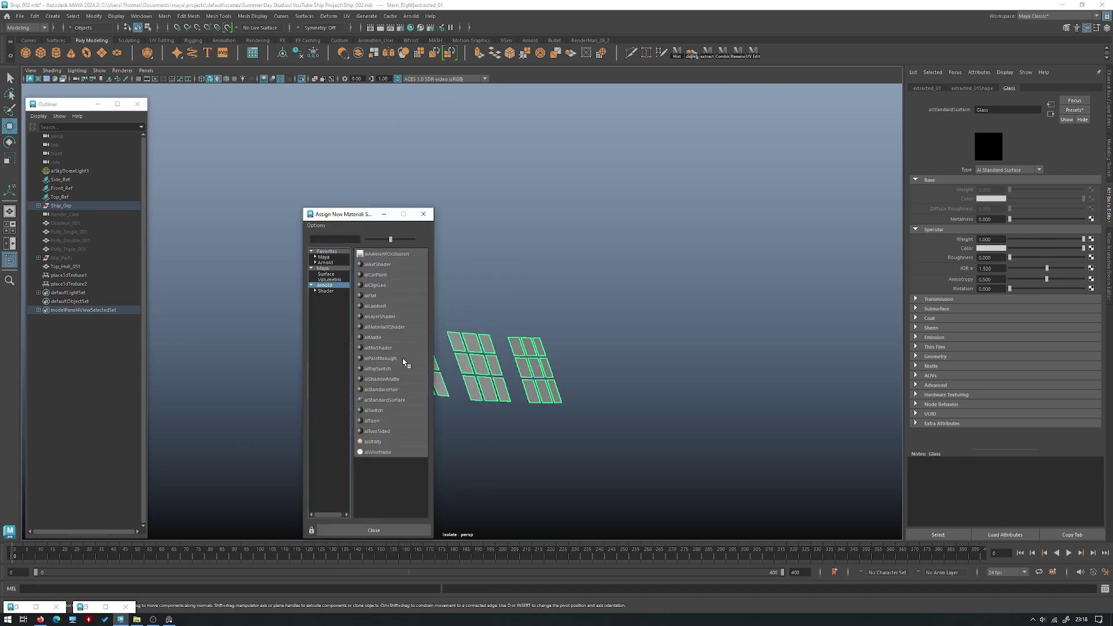
pyautogui.click(423, 214)
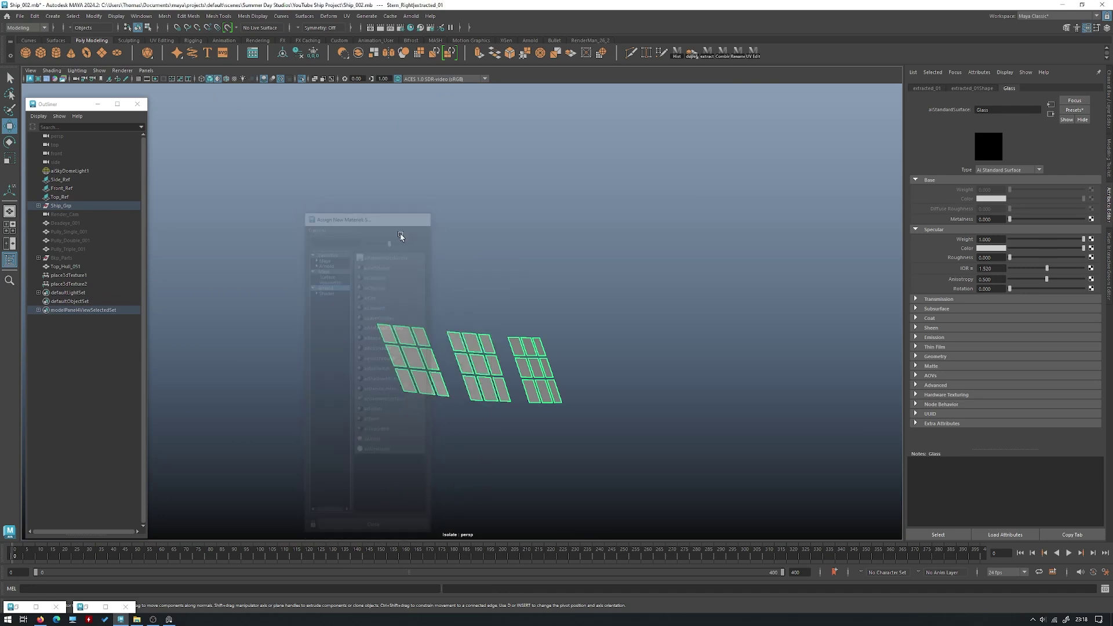
# - Open the Hypershade and graph the Glass material with its input and output connections
pyautogui.click(16, 606)
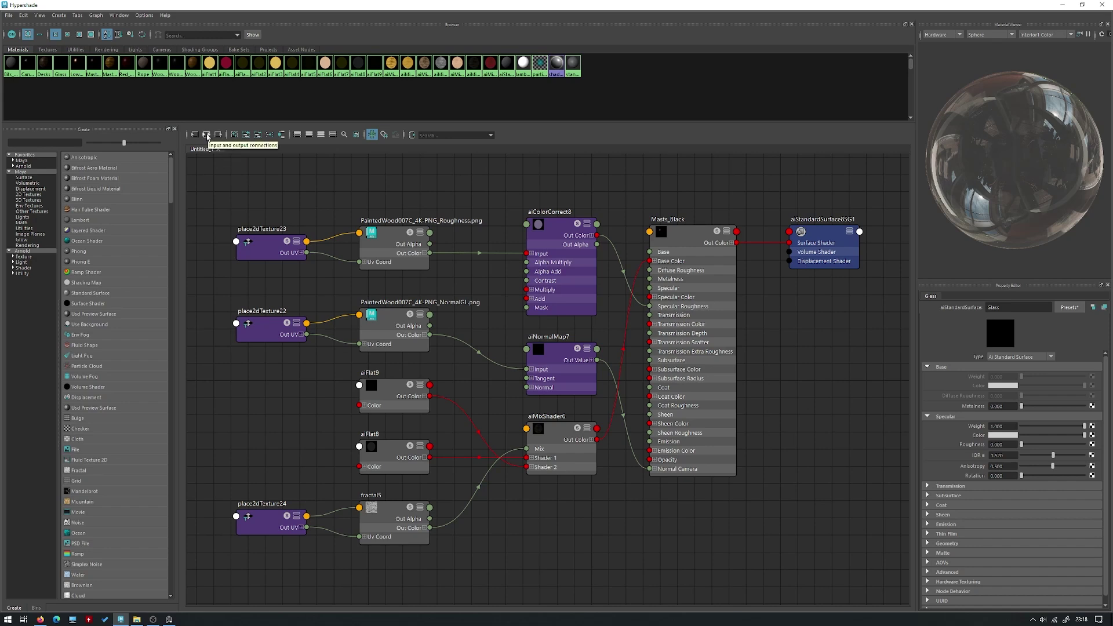
pyautogui.click(207, 136)
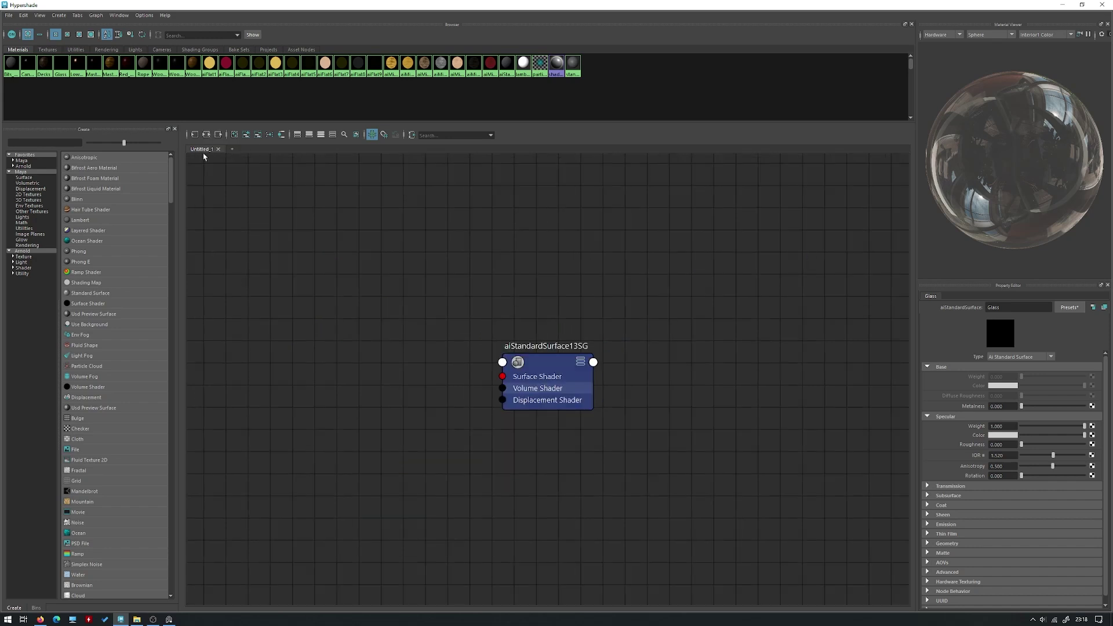
pyautogui.click(539, 355)
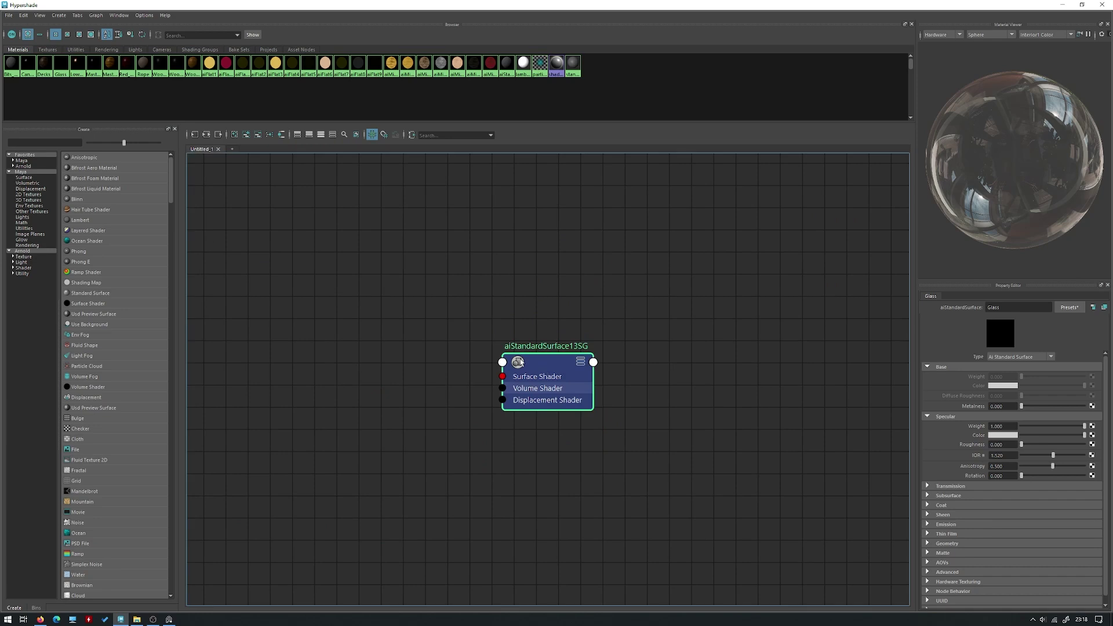
pyautogui.click(207, 134)
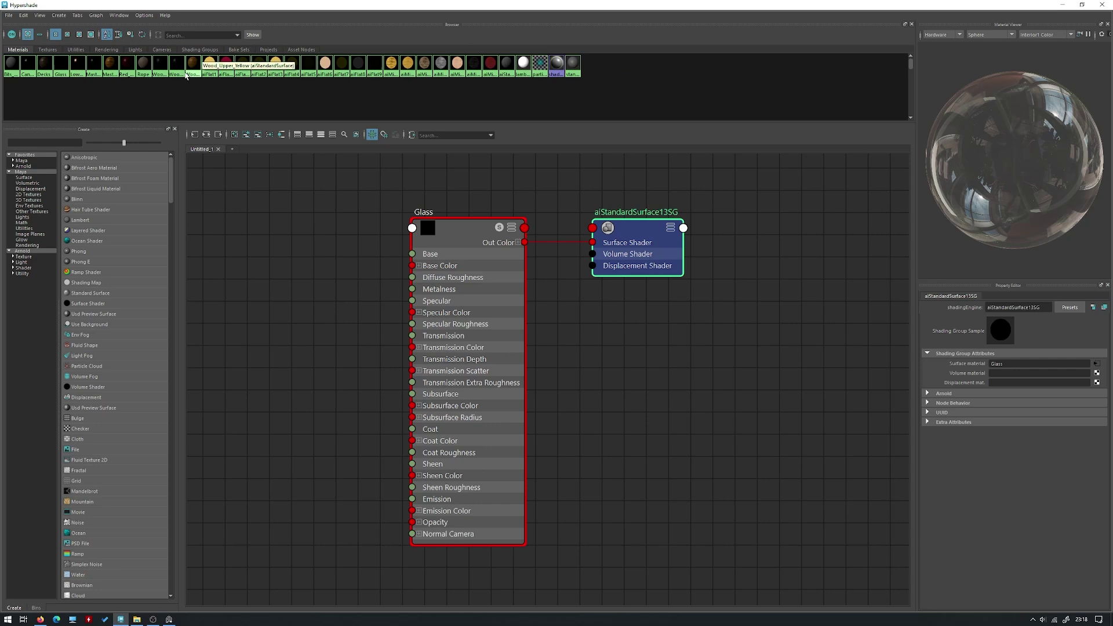
pyautogui.click(61, 64)
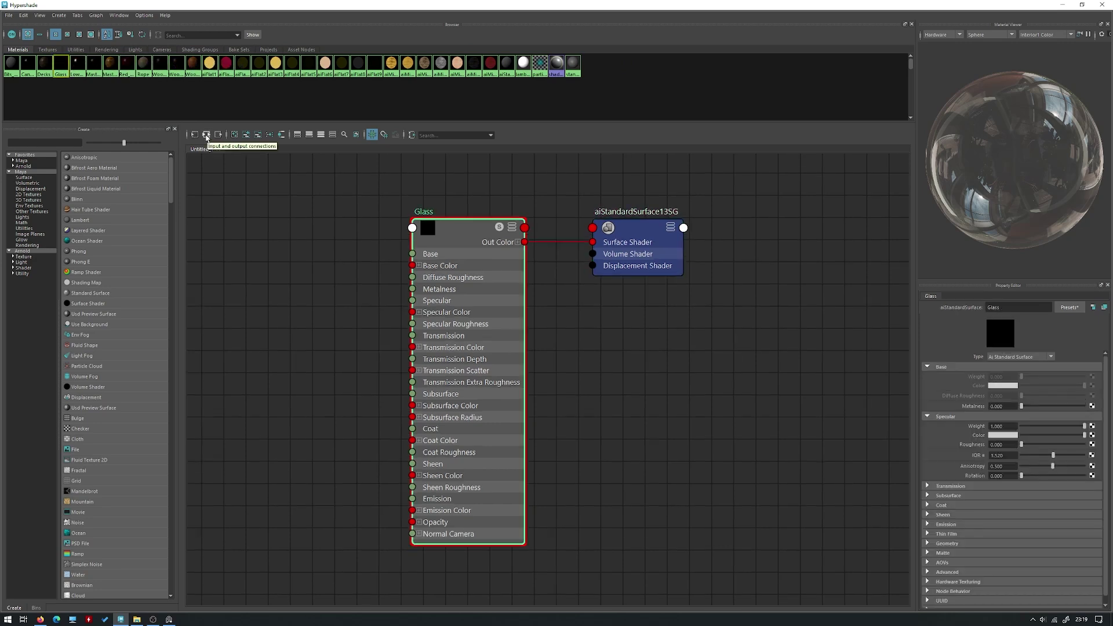
pyautogui.click(206, 135)
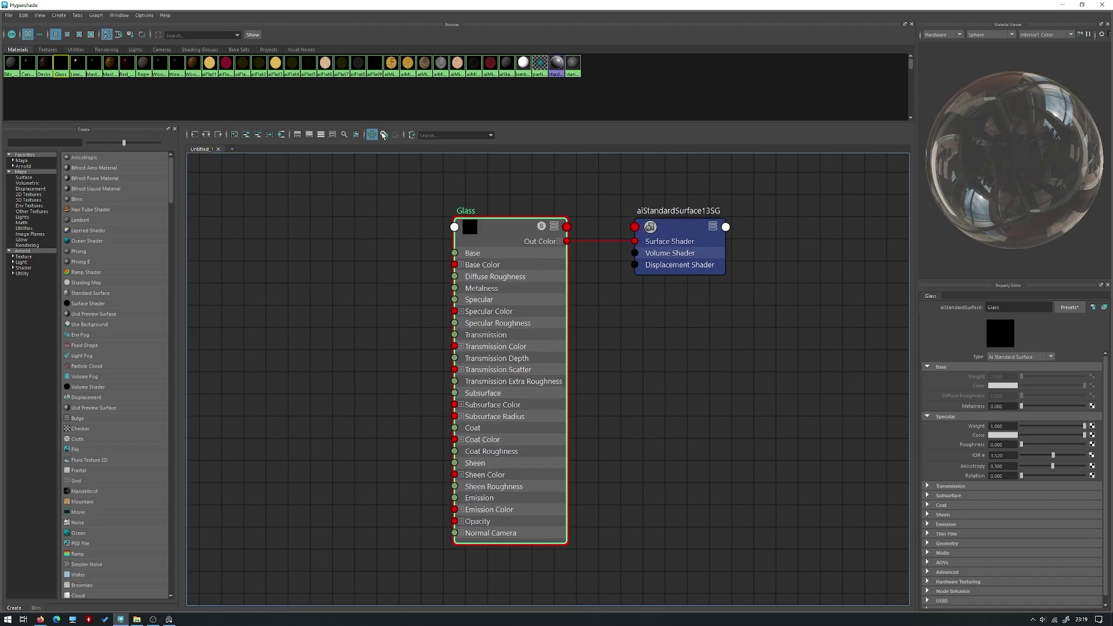
# - Add an aiComposite node to the Glass material's graph and place it in front of the material's inputs
pyautogui.keyDown('alt'); pyautogui.moveTo(299, 318); pyautogui.dragTo(332, 313, button='middle'); pyautogui.keyUp('alt')
pyautogui.click(293, 347)
pyautogui.press('Tab')
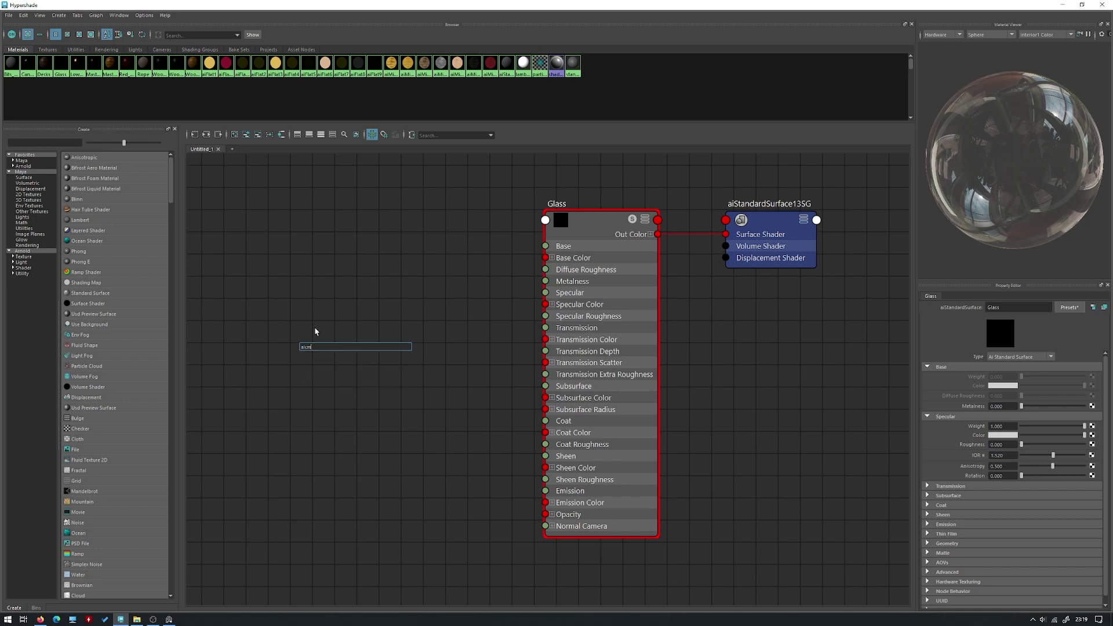
pyautogui.write('aicomp')
pyautogui.press('Down')
pyautogui.press('Down')
pyautogui.press('Down')
pyautogui.press('Down')
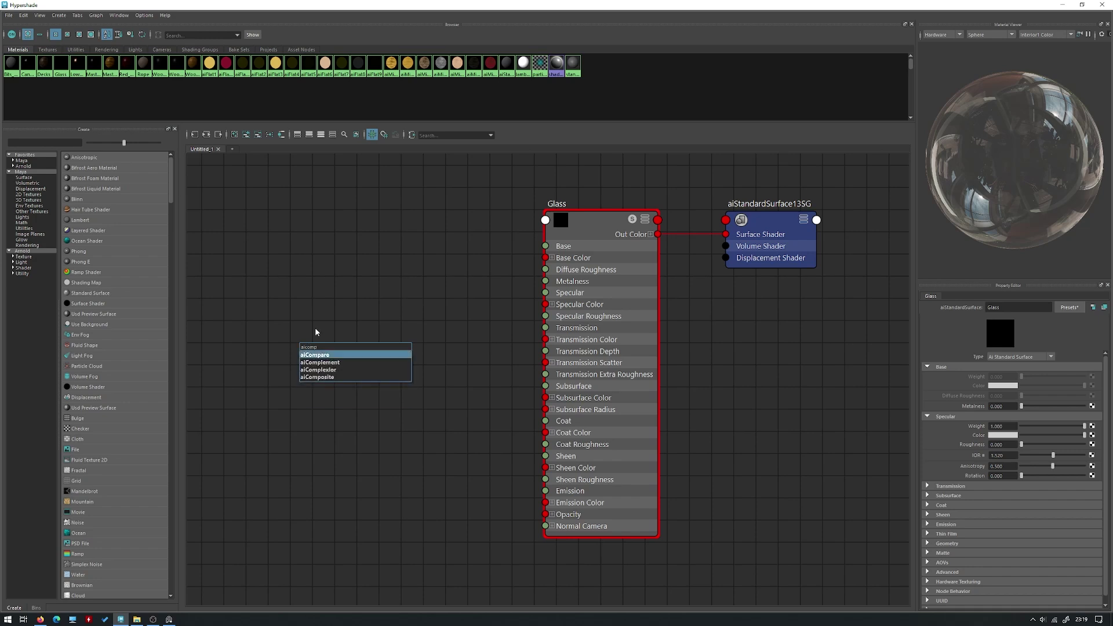
pyautogui.press('Return')
pyautogui.keyDown('alt'); pyautogui.moveTo(353, 313); pyautogui.dragTo(447, 320, button='middle'); pyautogui.keyUp('alt')
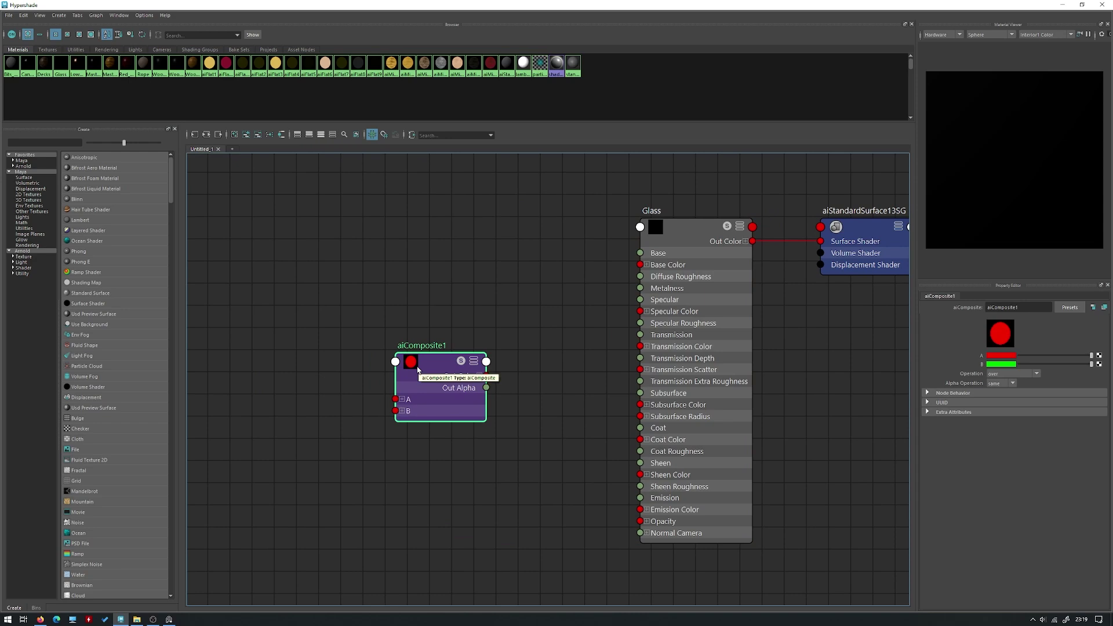
pyautogui.moveTo(432, 364); pyautogui.dragTo(460, 349)
pyautogui.keyDown('alt'); pyautogui.moveTo(439, 368); pyautogui.dragTo(489, 372, button='middle'); pyautogui.keyUp('alt')
pyautogui.moveTo(496, 370); pyautogui.dragTo(498, 367)
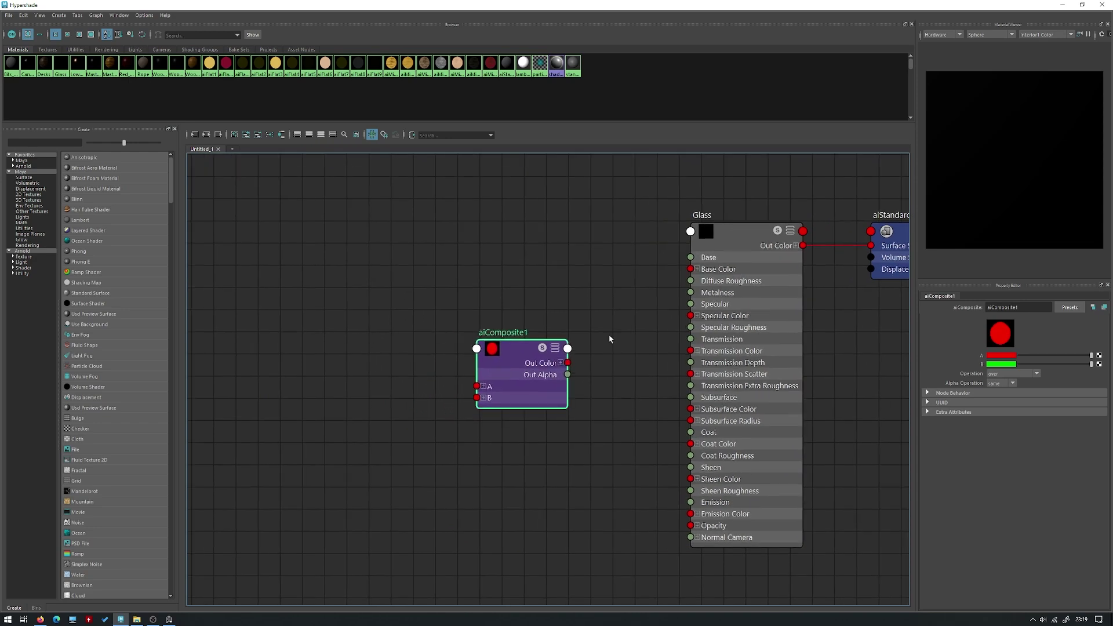
# - Add a file texture node with its 2D placement node and move both ahead of the aiComposite node
pyautogui.click(316, 350)
pyautogui.press('Tab')
pyautogui.write('file')
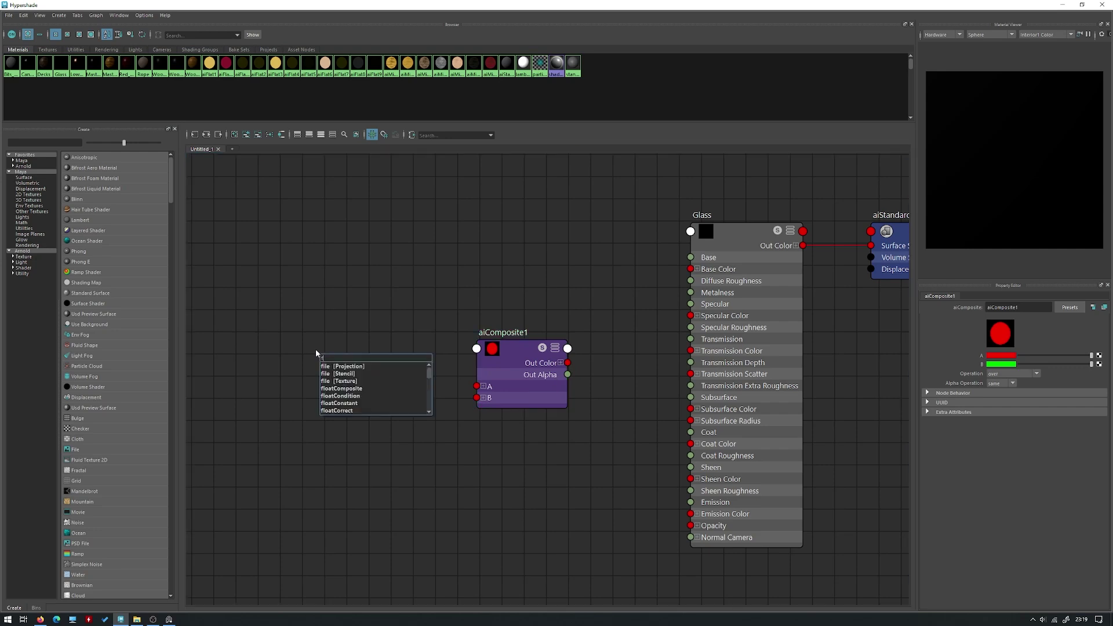
pyautogui.press('Down')
pyautogui.press('Down')
pyautogui.press('Return')
pyautogui.keyDown('shift'); pyautogui.click(340, 369); pyautogui.keyUp('shift')
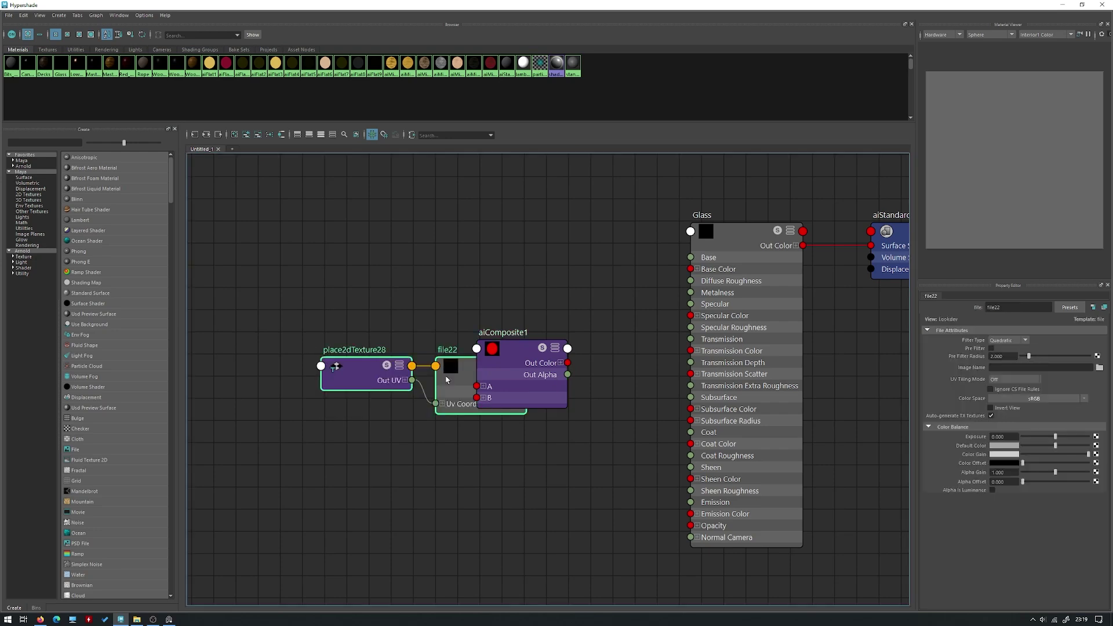
pyautogui.moveTo(447, 378); pyautogui.dragTo(318, 334)
# - Add a second file texture node with its 2D placement and line both up beneath the first pair
pyautogui.click(316, 456)
pyautogui.press('Tab')
pyautogui.write('file')
pyautogui.press('Down')
pyautogui.press('Down')
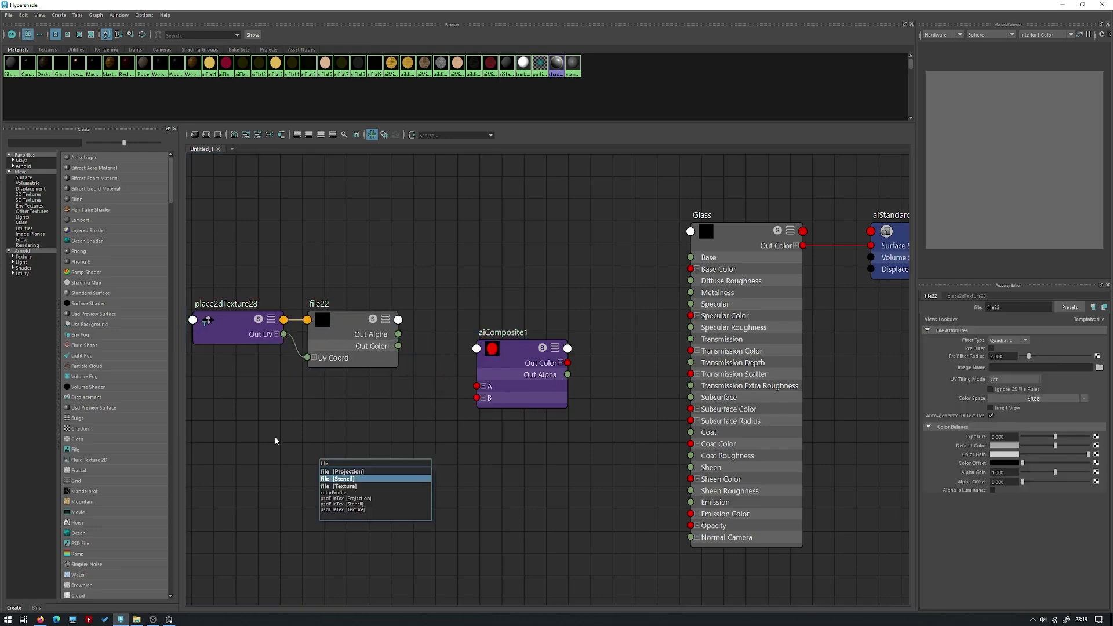
pyautogui.press('Return')
pyautogui.moveTo(332, 472); pyautogui.dragTo(206, 415)
# - Browse for the first file texture node's image in the Surface Imperfections folder under Summer Day Studios Materials
pyautogui.click(373, 360)
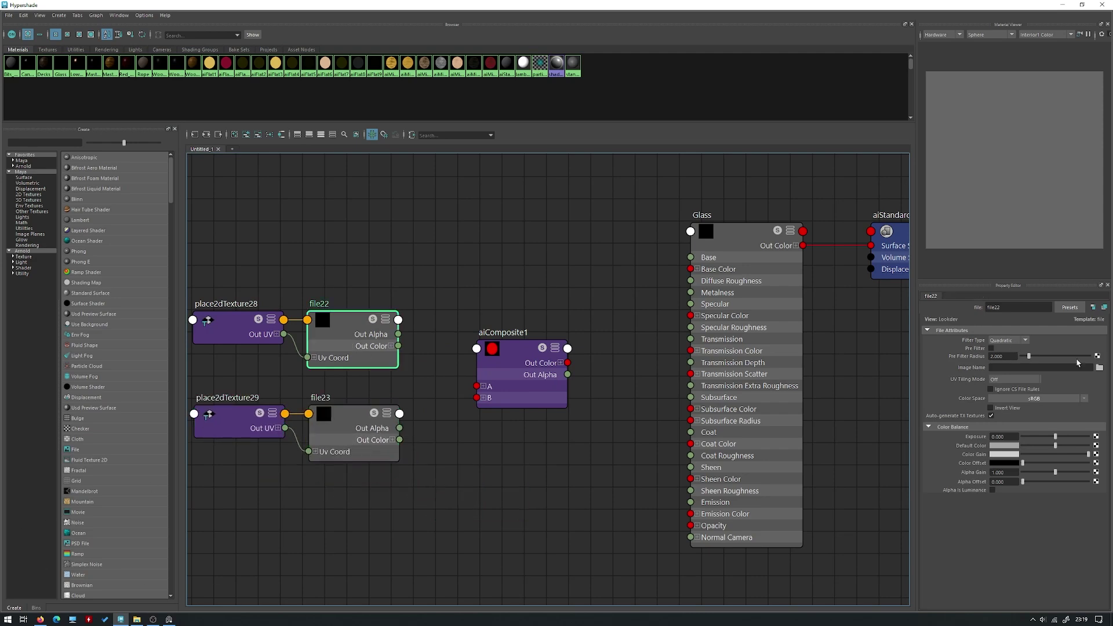
pyautogui.click(1100, 369)
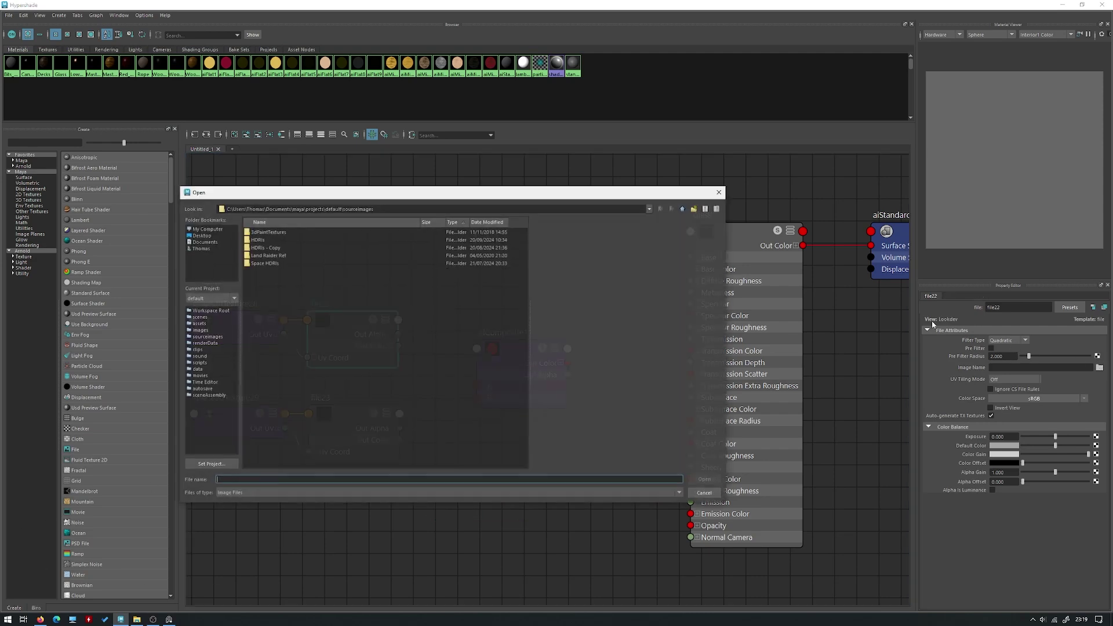
pyautogui.click(684, 209)
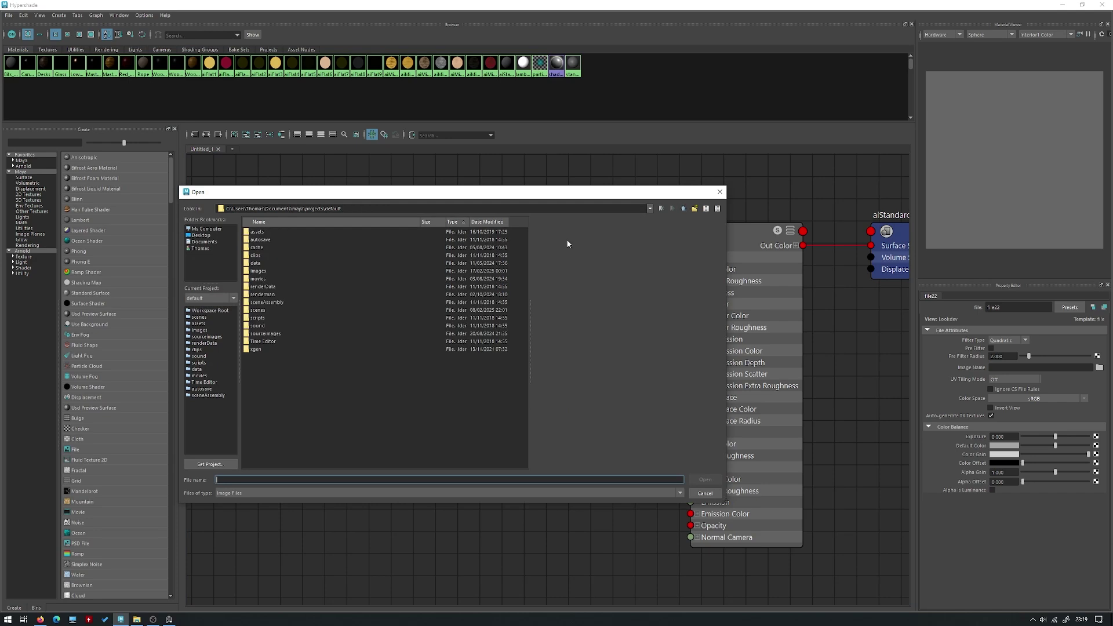
pyautogui.doubleClick(267, 309)
pyautogui.doubleClick(268, 294)
pyautogui.scroll(-5, 281, 348)
pyautogui.doubleClick(261, 342)
pyautogui.scroll(-9, 271, 332)
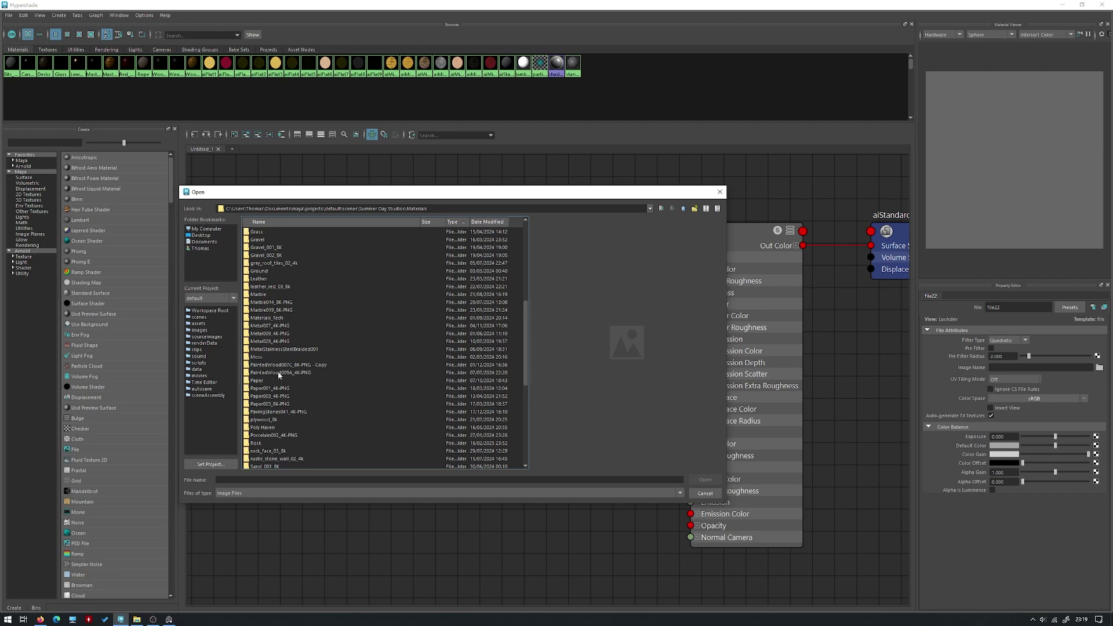
pyautogui.scroll(-5, 278, 413)
pyautogui.doubleClick(278, 420)
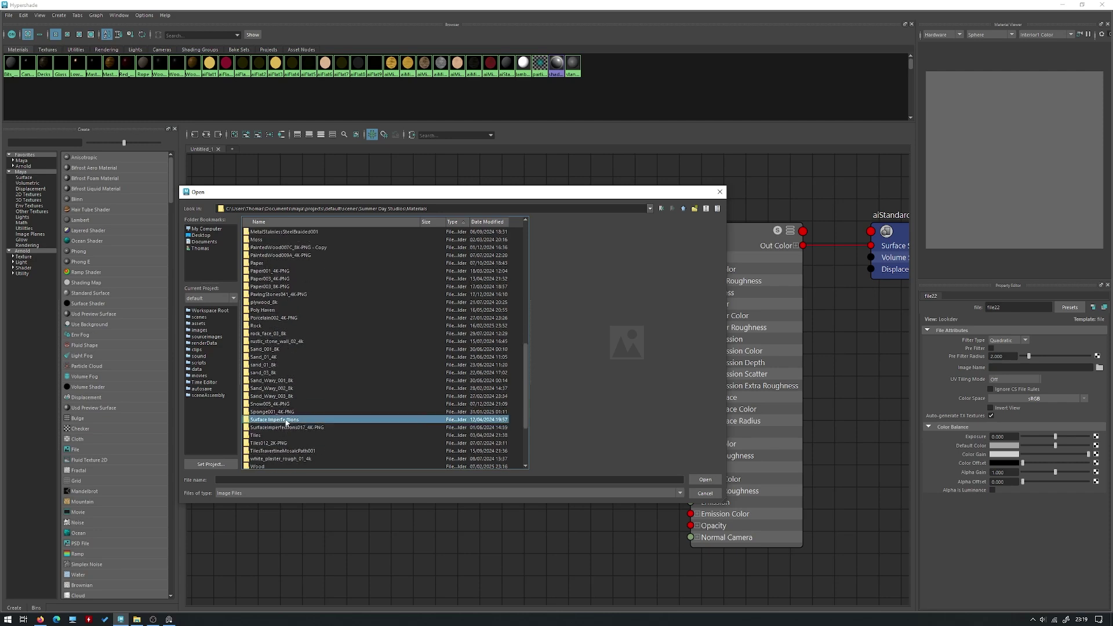
# - Copy the full path of the Surface Imperfections folder
pyautogui.click(277, 270)
pyautogui.click(273, 262)
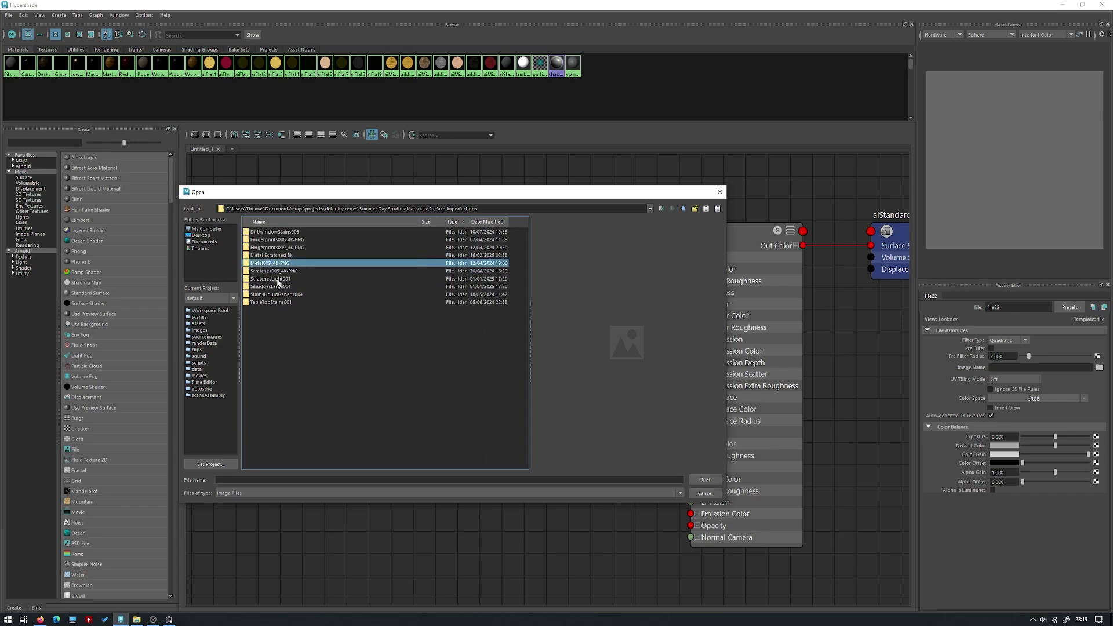
pyautogui.tripleClick(504, 210)
pyautogui.hotkey('ctrl', 'c')
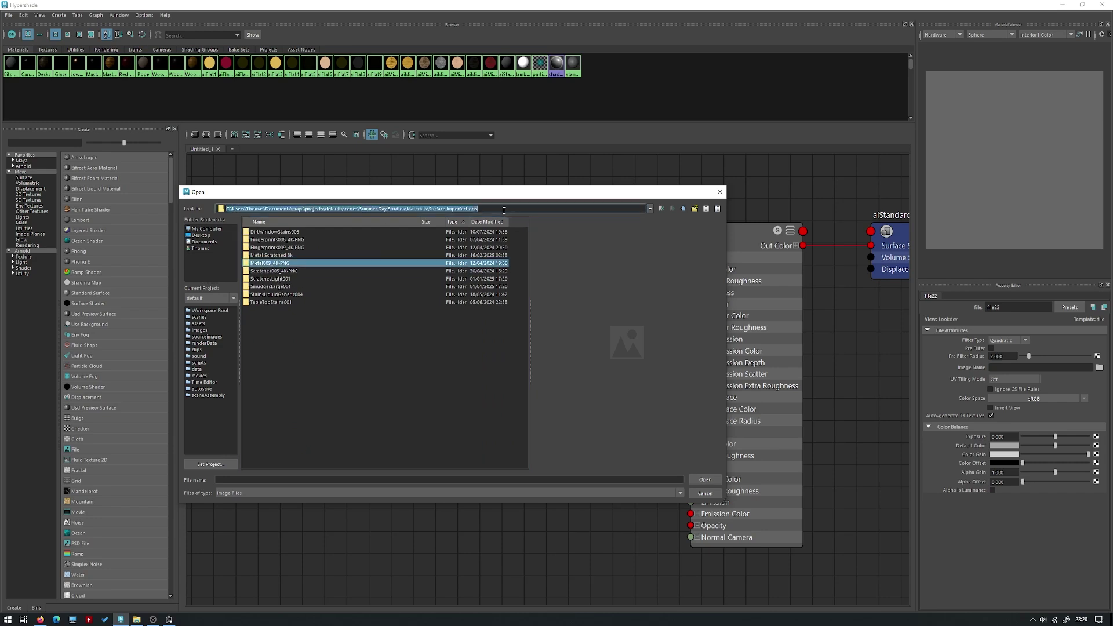
# - Preview the DirtWindowStains005 maps and load DirtWindowStains005_COL_3K.jpg into the first file texture node
pyautogui.doubleClick(290, 232)
pyautogui.click(299, 232)
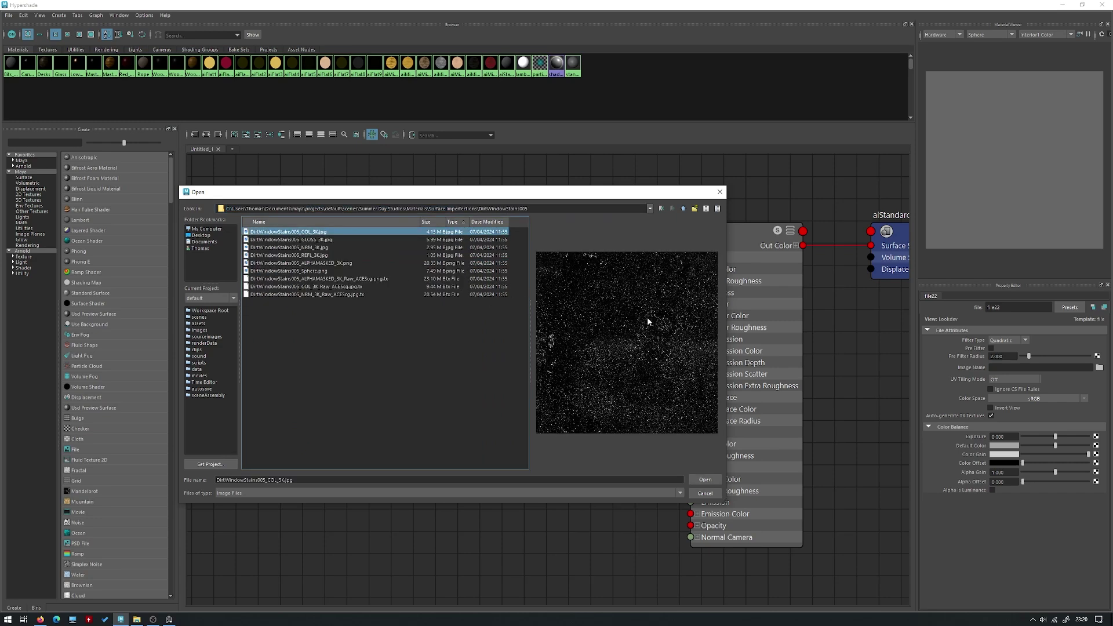
pyautogui.click(322, 256)
pyautogui.click(321, 249)
pyautogui.click(320, 242)
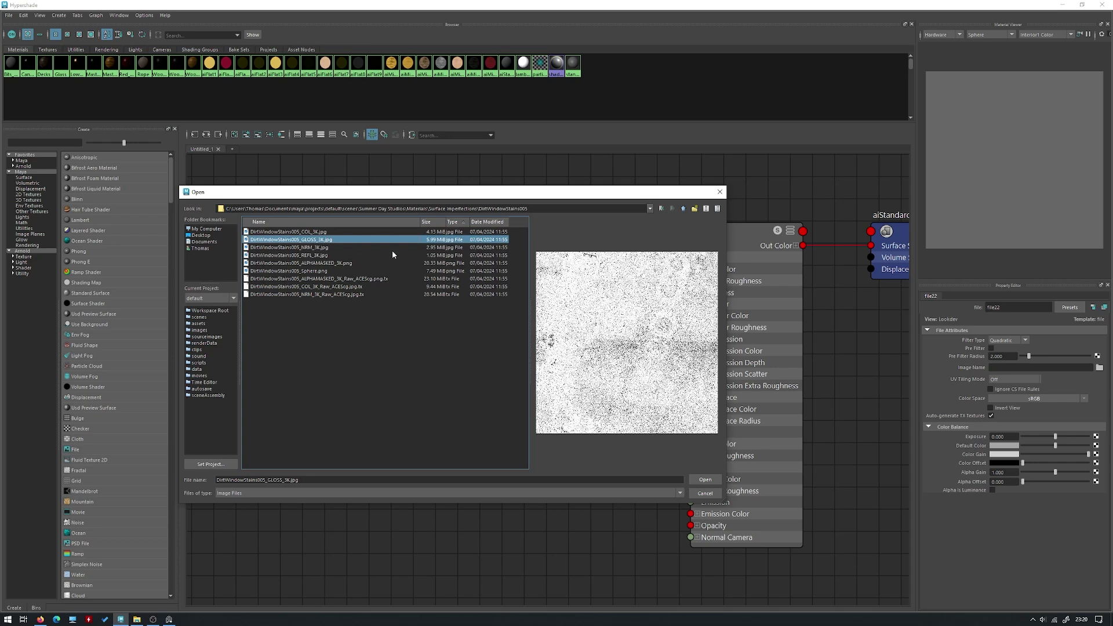
pyautogui.click(323, 231)
pyautogui.click(704, 480)
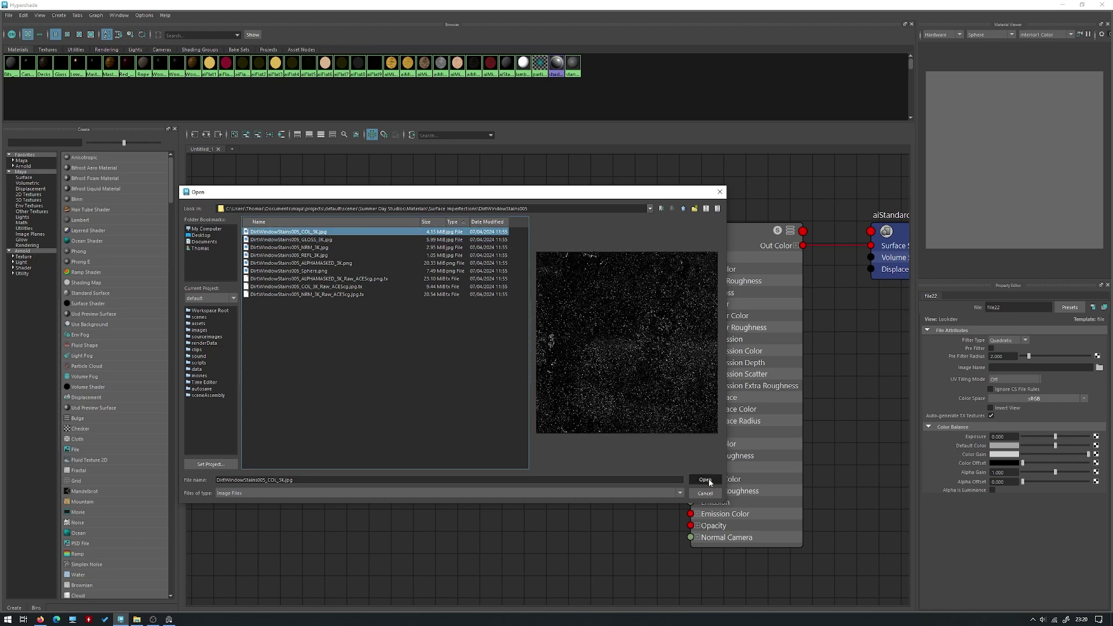
# - Set the dirt texture's color space to Raw, ignore color space file rules, and enable Alpha is Luminance
pyautogui.click(1034, 398)
pyautogui.moveTo(1061, 417)
pyautogui.click(1006, 418)
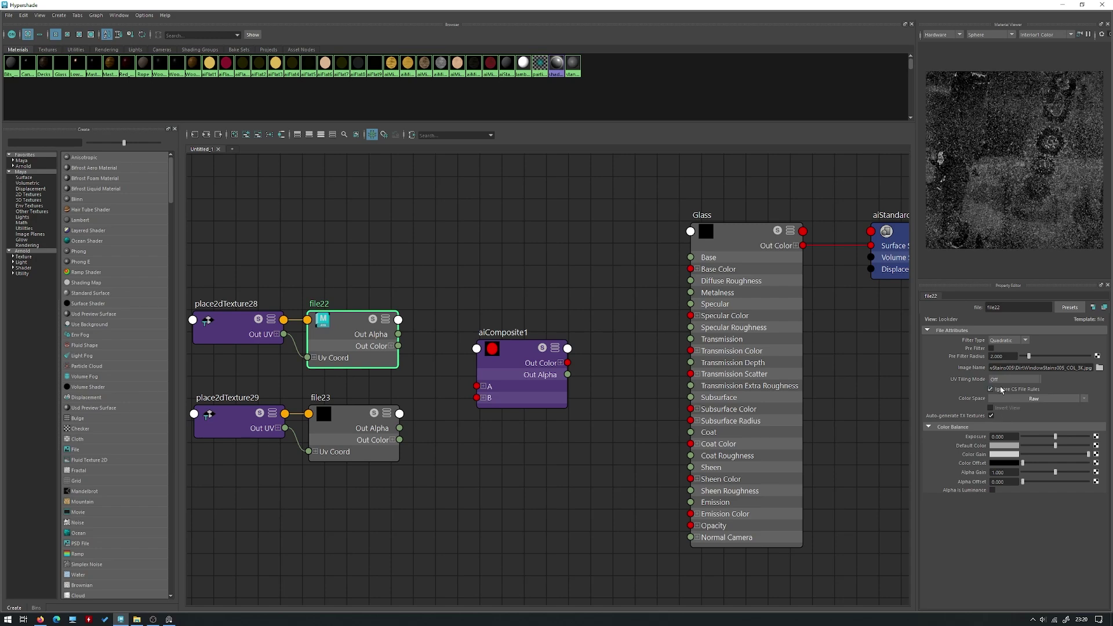
# - Load SmudgesLarge001_OVERLAY_VAR2_3K.jpg into the second file texture node, using the copied Surface Imperfections path
pyautogui.keyDown('alt'); pyautogui.moveTo(366, 453); pyautogui.dragTo(410, 454, button='middle'); pyautogui.keyUp('alt')
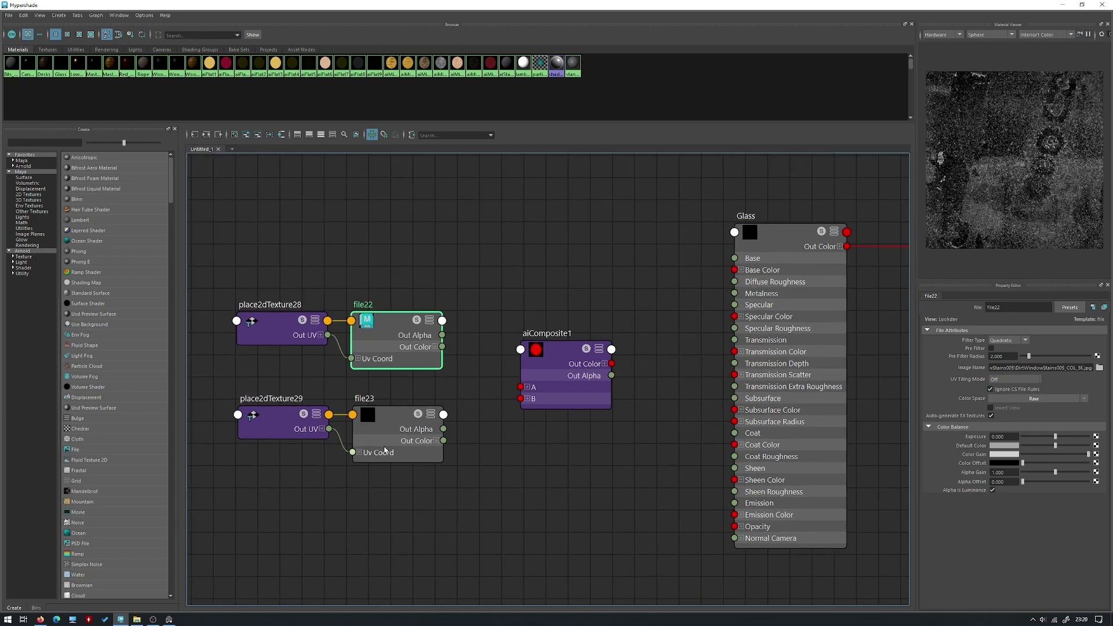
pyautogui.click(409, 454)
pyautogui.click(1099, 367)
pyautogui.click(573, 208)
pyautogui.hotkey('ctrl', 'a')
pyautogui.hotkey('ctrl', 'v')
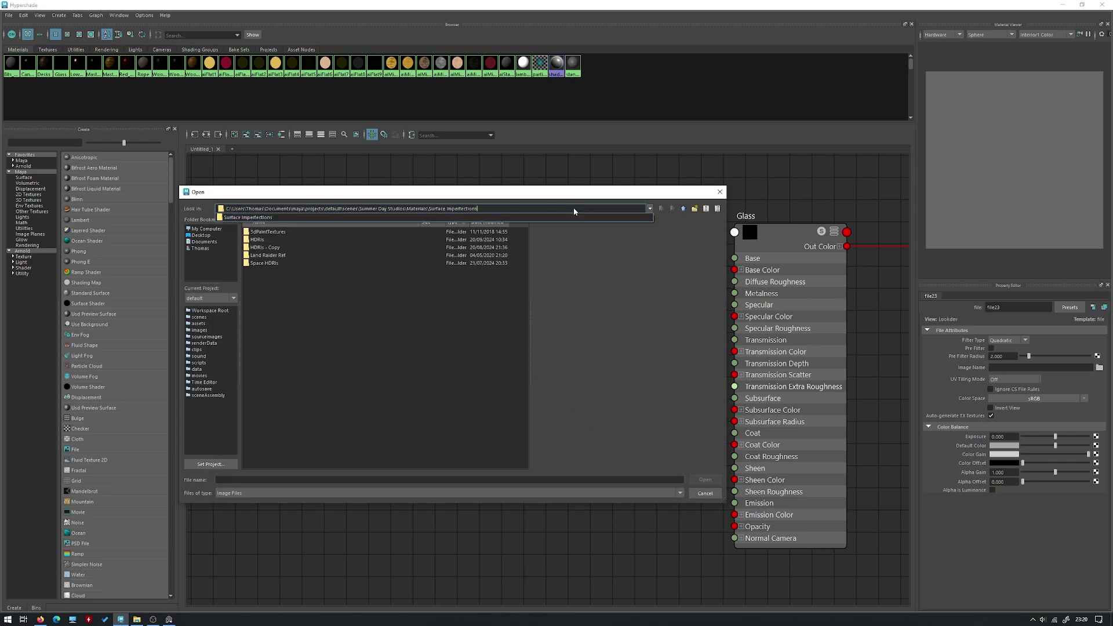
pyautogui.press('Return')
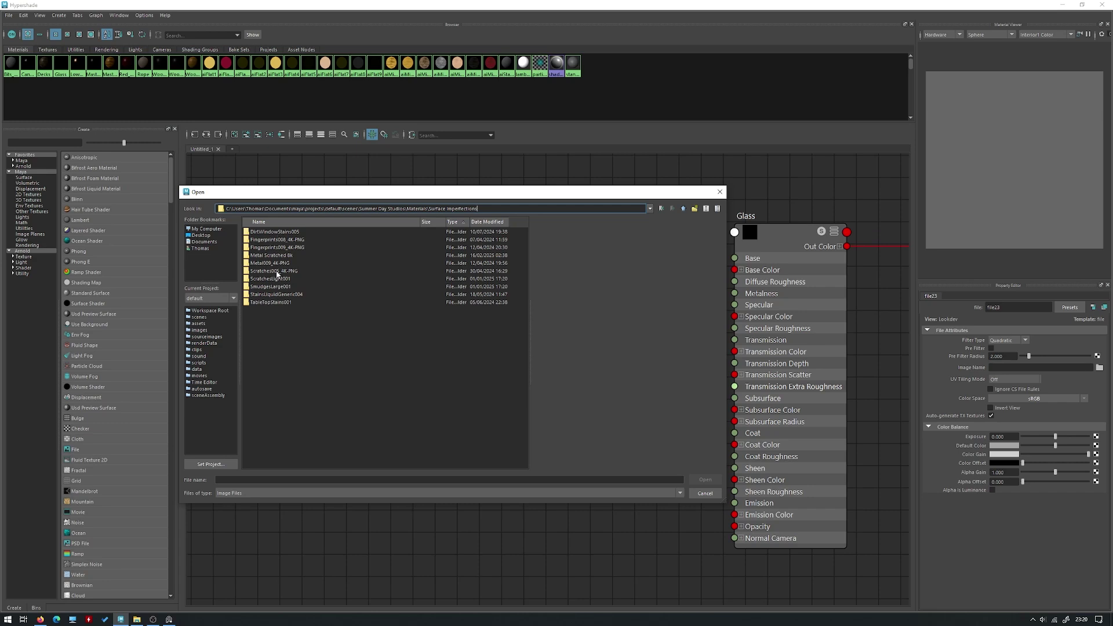
pyautogui.doubleClick(276, 287)
pyautogui.click(287, 240)
pyautogui.click(286, 248)
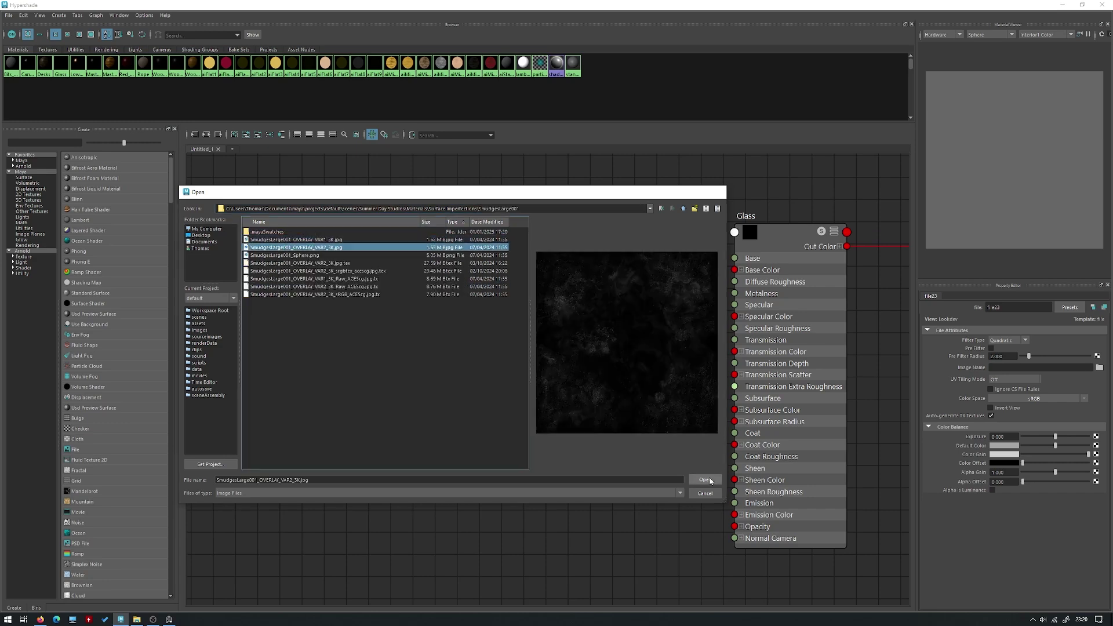
pyautogui.click(705, 479)
# - Set the smudge texture's color space to Raw, ignore color space file rules, and enable Alpha is Luminance
pyautogui.click(1034, 399)
pyautogui.moveTo(1059, 418)
pyautogui.click(1020, 418)
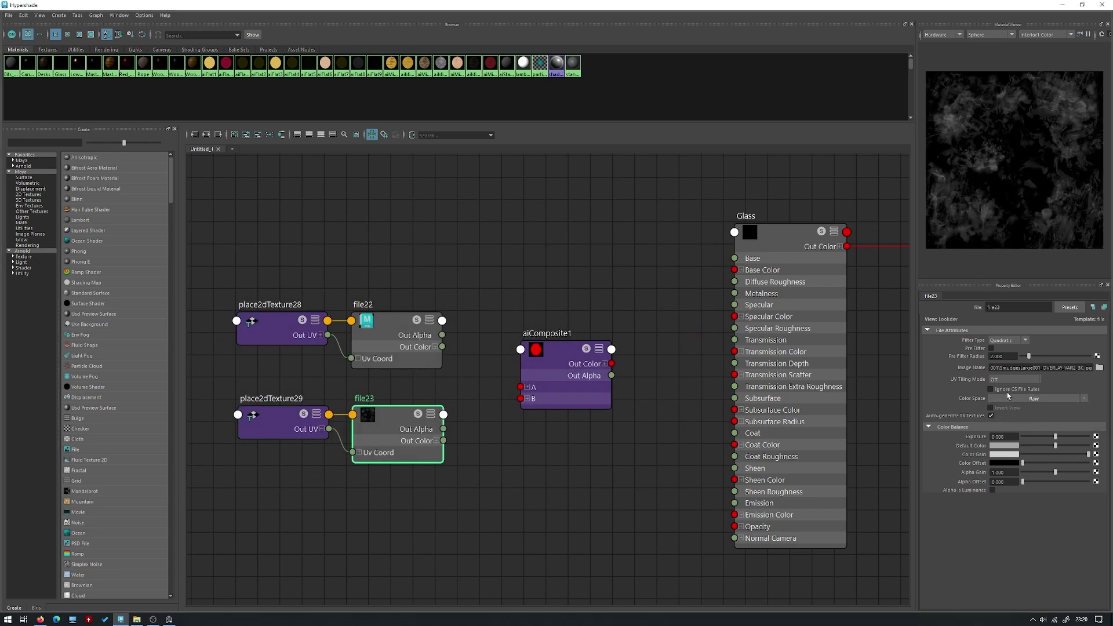
pyautogui.click(992, 491)
pyautogui.moveTo(297, 503); pyautogui.dragTo(521, 387)
pyautogui.click(517, 431)
pyautogui.moveTo(344, 435); pyautogui.dragTo(520, 398)
pyautogui.click(609, 363)
pyautogui.click(605, 363)
pyautogui.moveTo(611, 375); pyautogui.dragTo(735, 329)
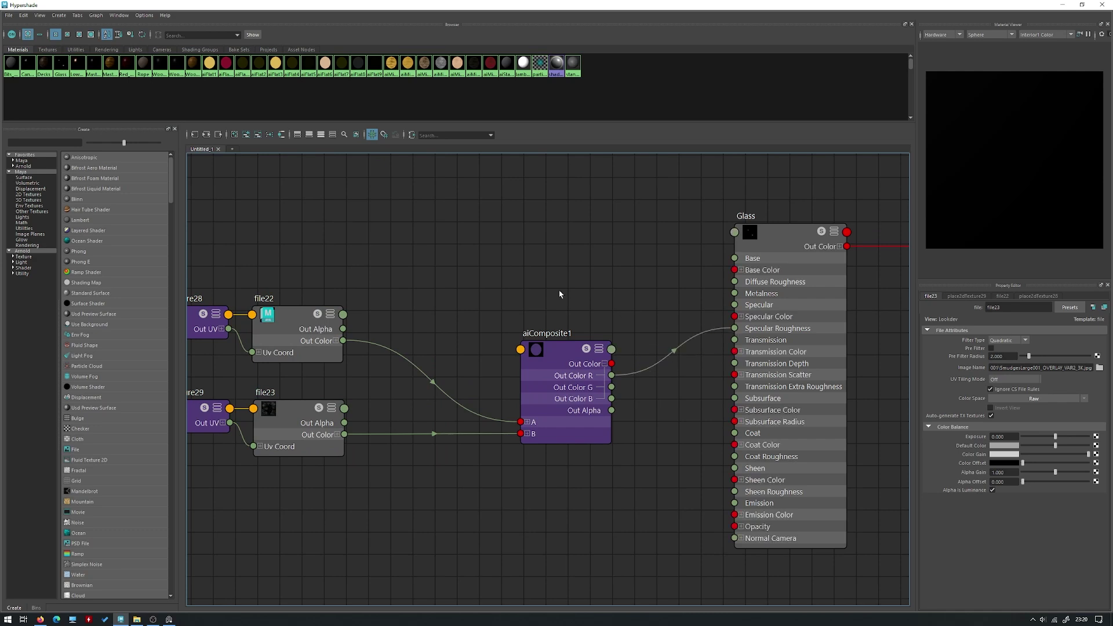
pyautogui.keyDown('alt'); pyautogui.moveTo(490, 311); pyautogui.dragTo(551, 308, button='middle'); pyautogui.keyUp('alt')
pyautogui.hotkey('ctrl', 'z')
pyautogui.hotkey('ctrl', 'z')
pyautogui.hotkey('ctrl', 'z')
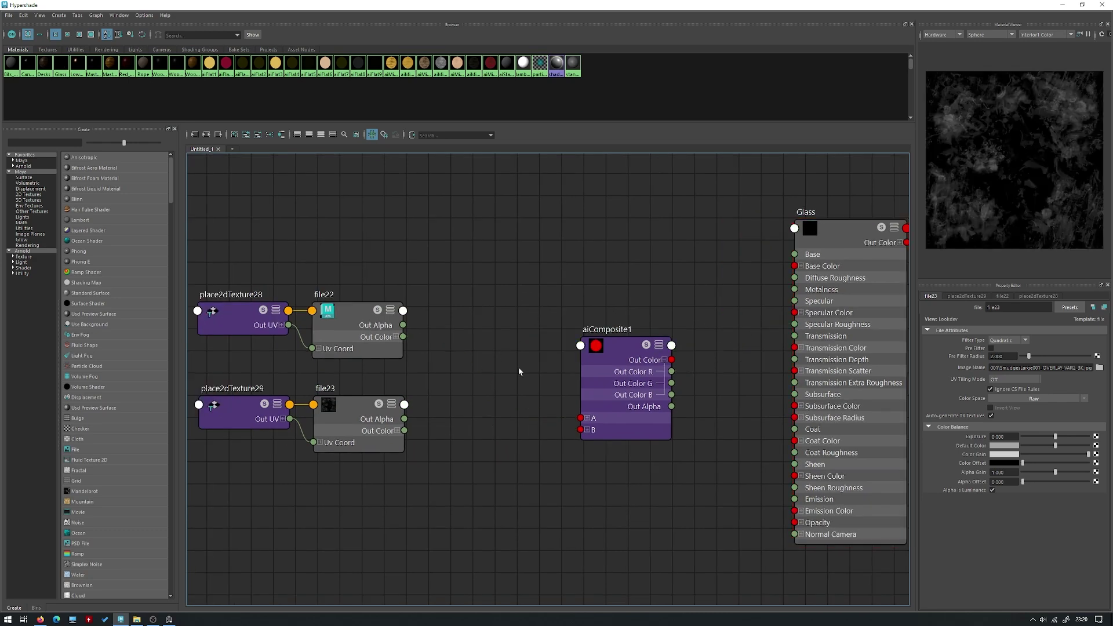
# - Shift the aiComposite node slightly and add an aiColorCorrect node to the graph
pyautogui.moveTo(630, 376); pyautogui.dragTo(635, 363)
pyautogui.click(497, 373)
pyautogui.press('Tab')
pyautogui.write('aicolo')
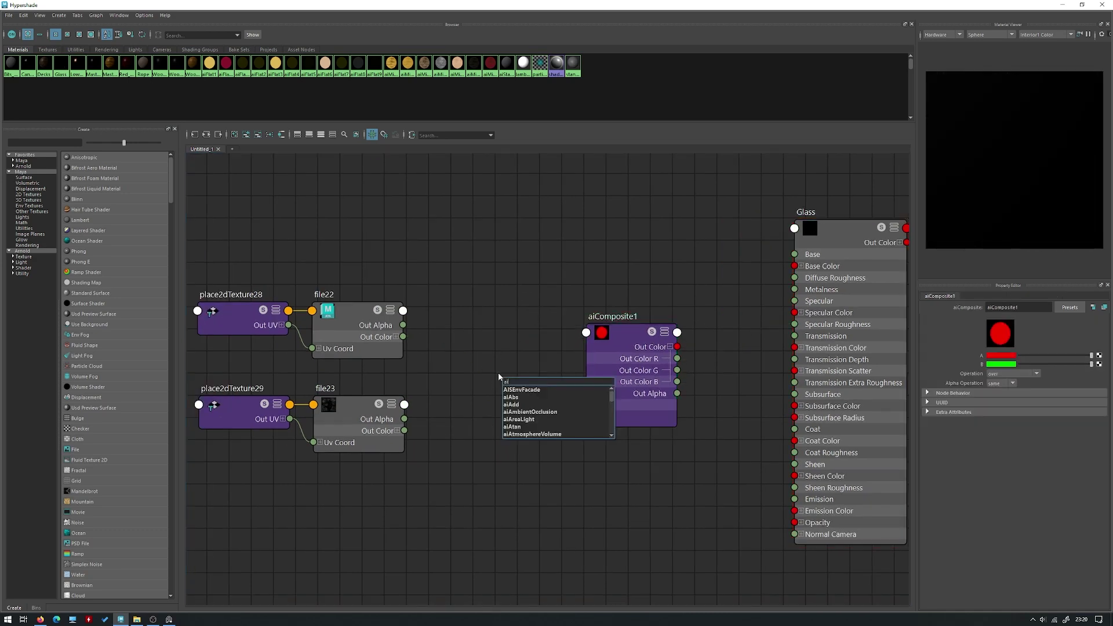
pyautogui.press('Down')
pyautogui.press('Down')
pyautogui.press('Return')
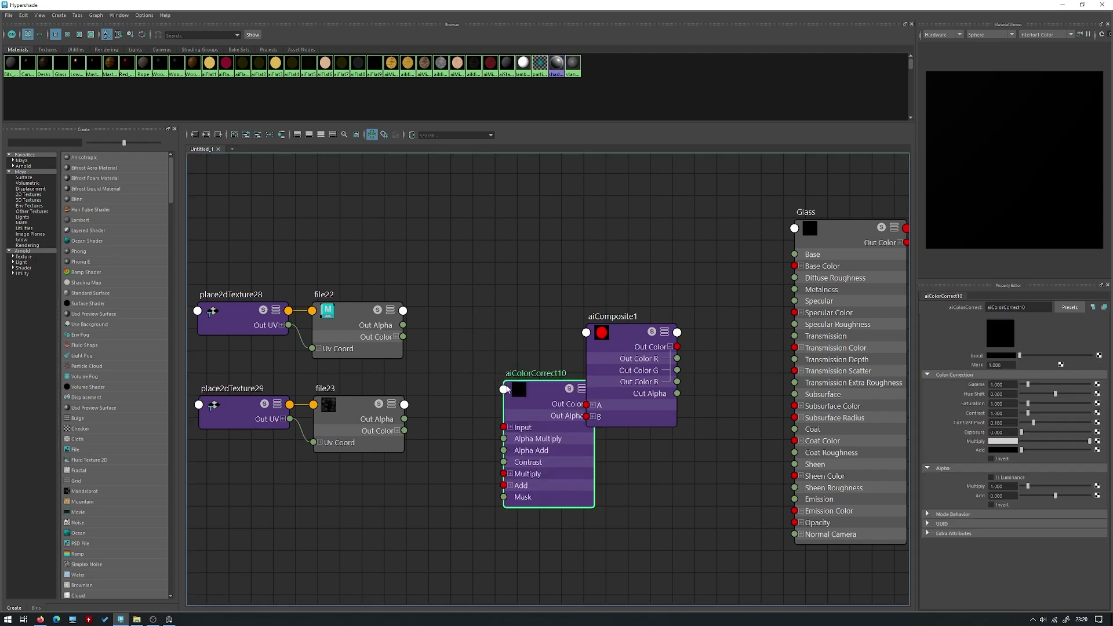
# - Duplicate the aiColorCorrect node twice and arrange one after each file node and one between the aiComposite and Glass
pyautogui.moveTo(539, 409); pyautogui.dragTo(491, 307)
pyautogui.hotkey('ctrl', 'd')
pyautogui.moveTo(560, 464); pyautogui.dragTo(469, 450)
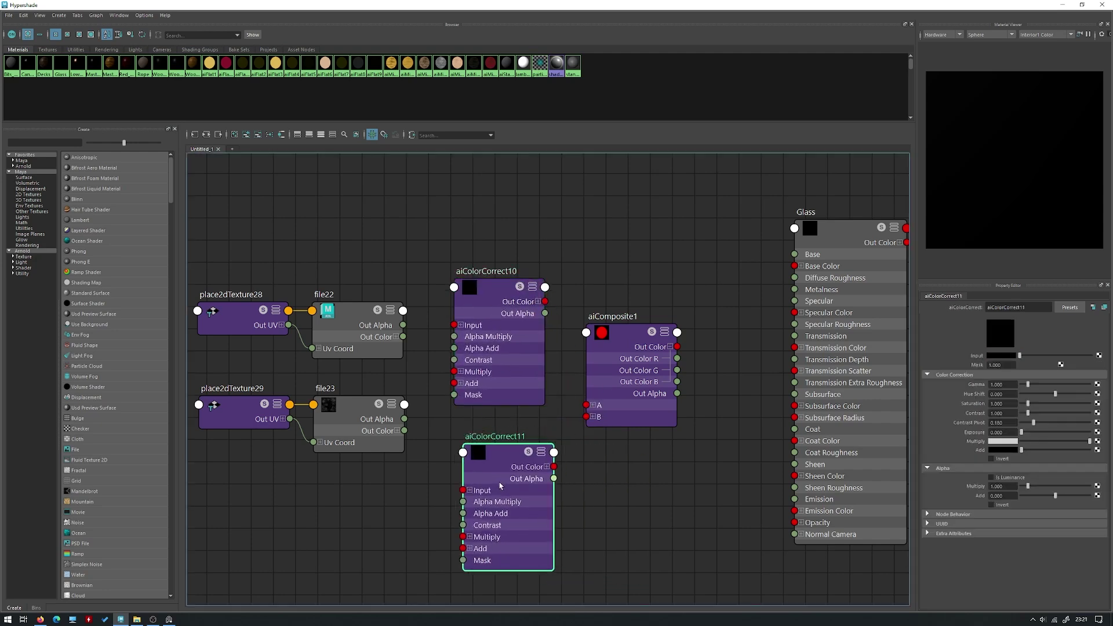
pyautogui.hotkey('ctrl', 'd')
pyautogui.moveTo(494, 331); pyautogui.dragTo(484, 307)
pyautogui.moveTo(498, 479); pyautogui.dragTo(480, 471)
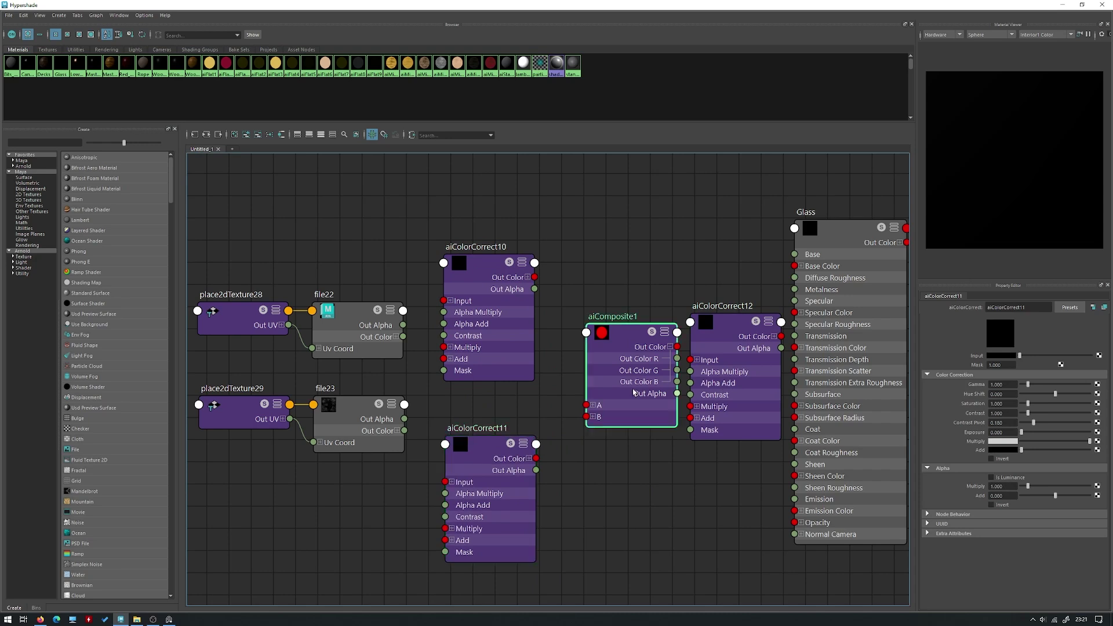
pyautogui.moveTo(675, 393); pyautogui.dragTo(666, 396)
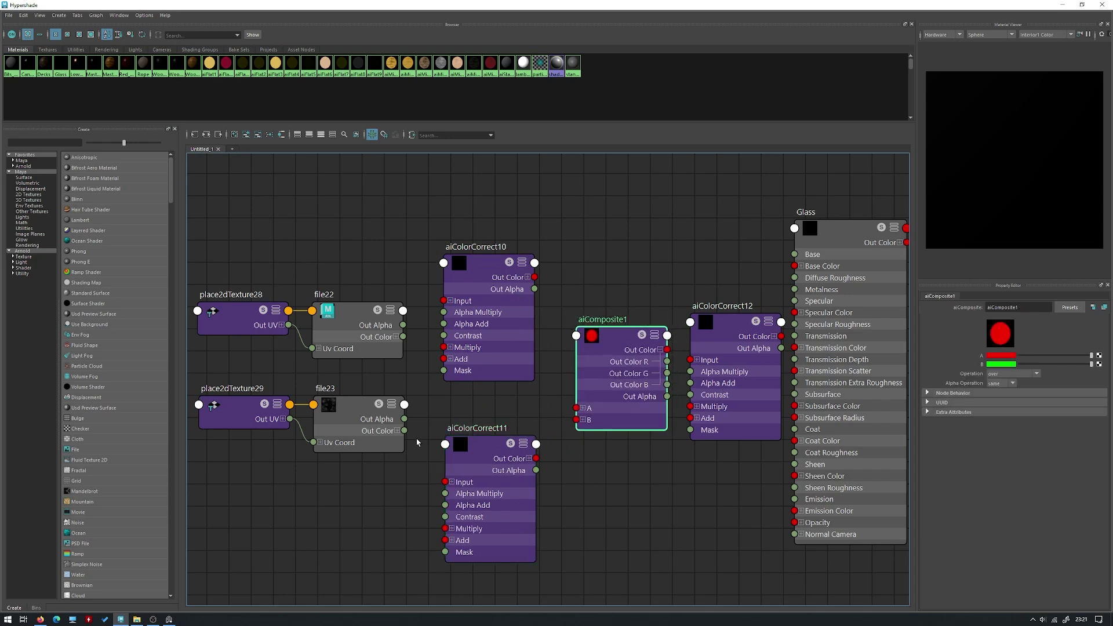
# - Connect each file's Out Color to its aiColorCorrect Input, and the two corrected colors to the aiComposite's A and B
pyautogui.moveTo(404, 431); pyautogui.dragTo(444, 482)
pyautogui.moveTo(403, 336); pyautogui.dragTo(452, 301)
pyautogui.moveTo(535, 279); pyautogui.dragTo(577, 408)
pyautogui.moveTo(536, 459); pyautogui.dragTo(585, 419)
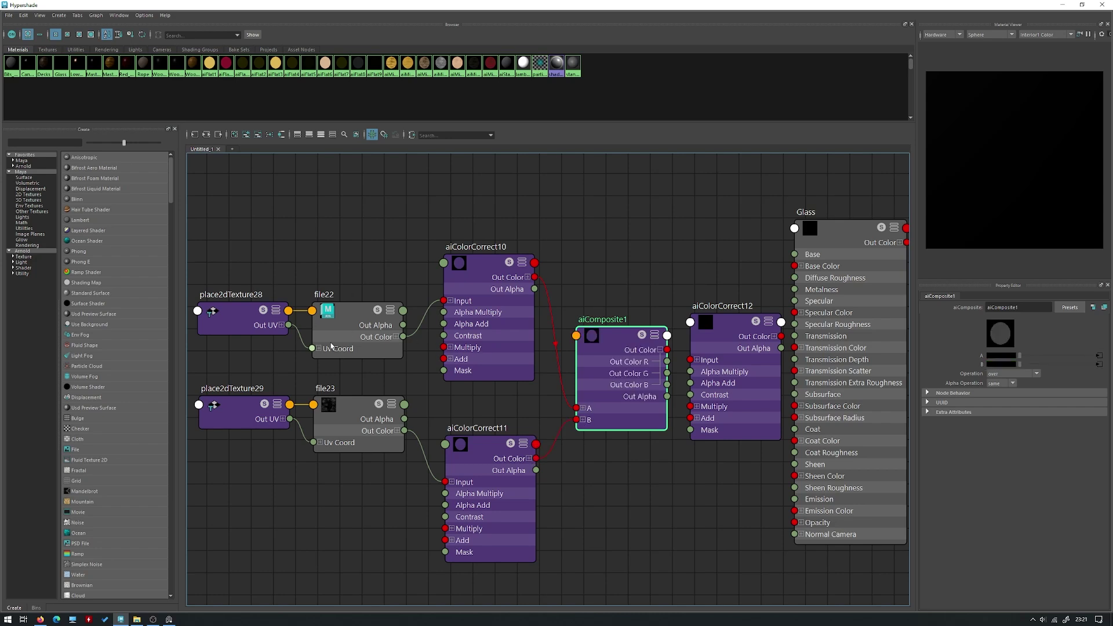
# - Connect the aiComposite's Out Color to the third aiColorCorrect's Input, and that node's Out Color R to Glass's Specular Roughness
pyautogui.press('f')
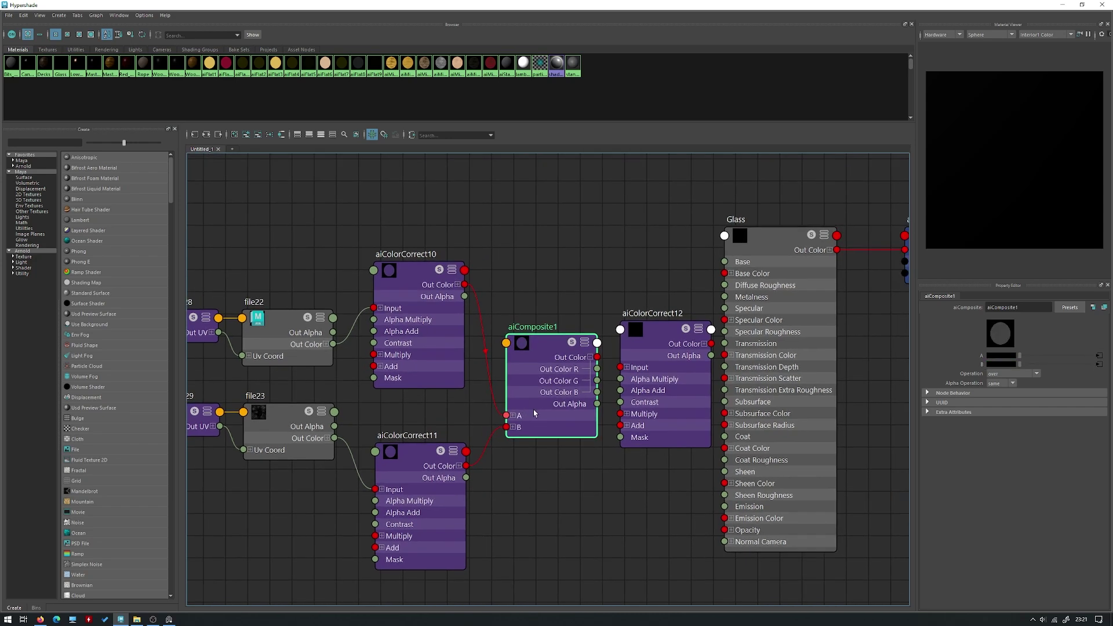
pyautogui.moveTo(652, 366)
pyautogui.mouseDown()
pyautogui.moveTo(644, 351)
pyautogui.moveTo(608, 351)
pyautogui.moveTo(645, 370)
pyautogui.mouseUp()
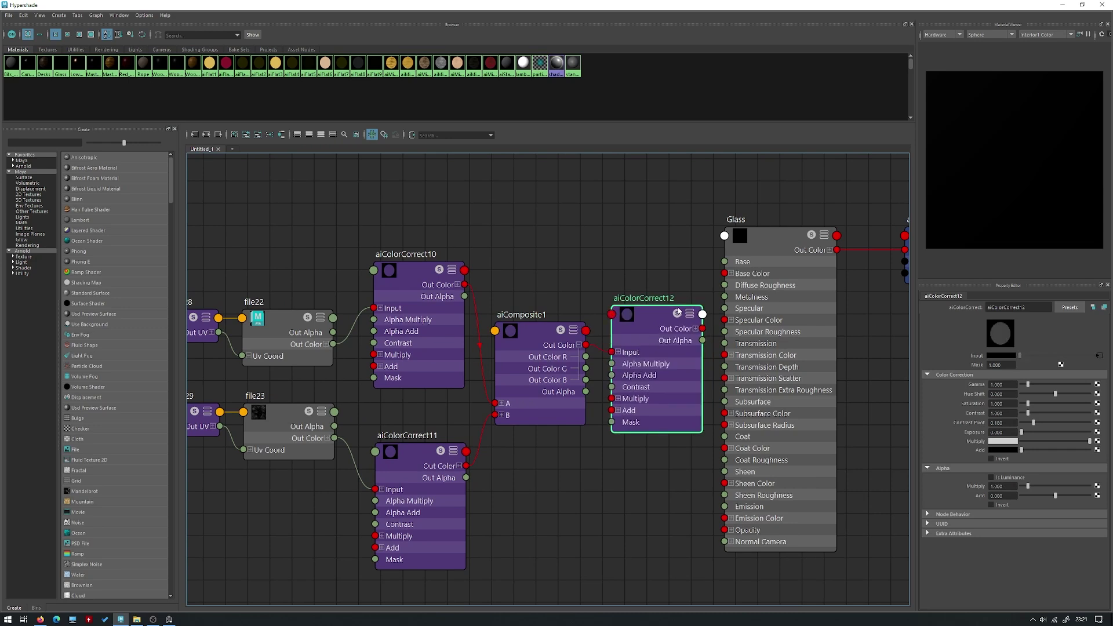
pyautogui.click(695, 329)
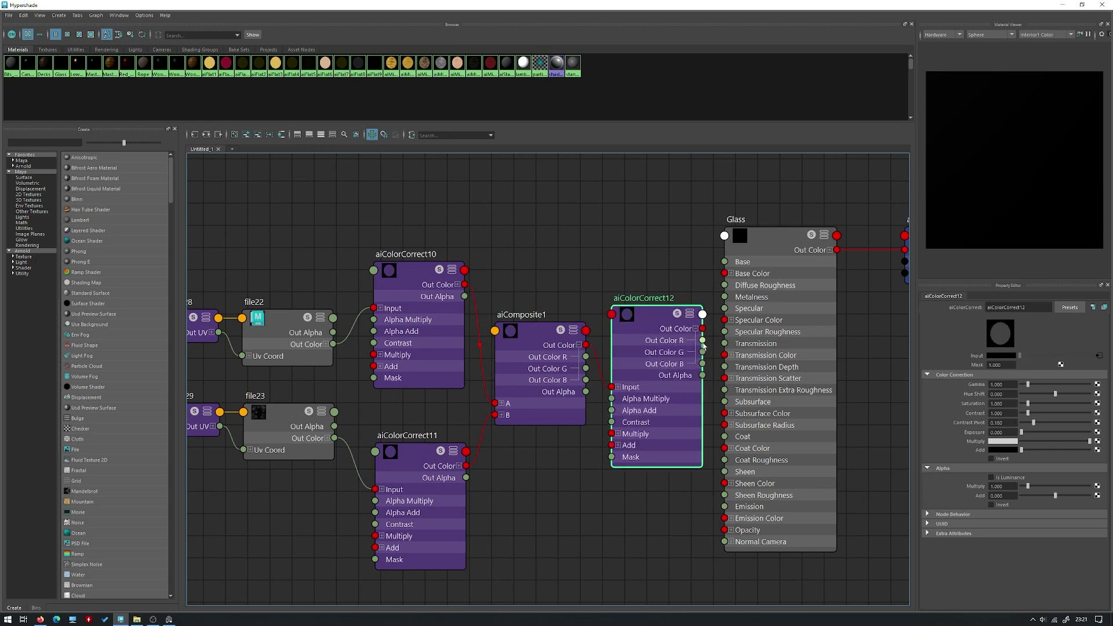
pyautogui.moveTo(703, 342); pyautogui.dragTo(723, 332)
# - Examine the settings of the file texture, aiColorCorrect and aiComposite nodes along the Glass roughness network
pyautogui.press('a')
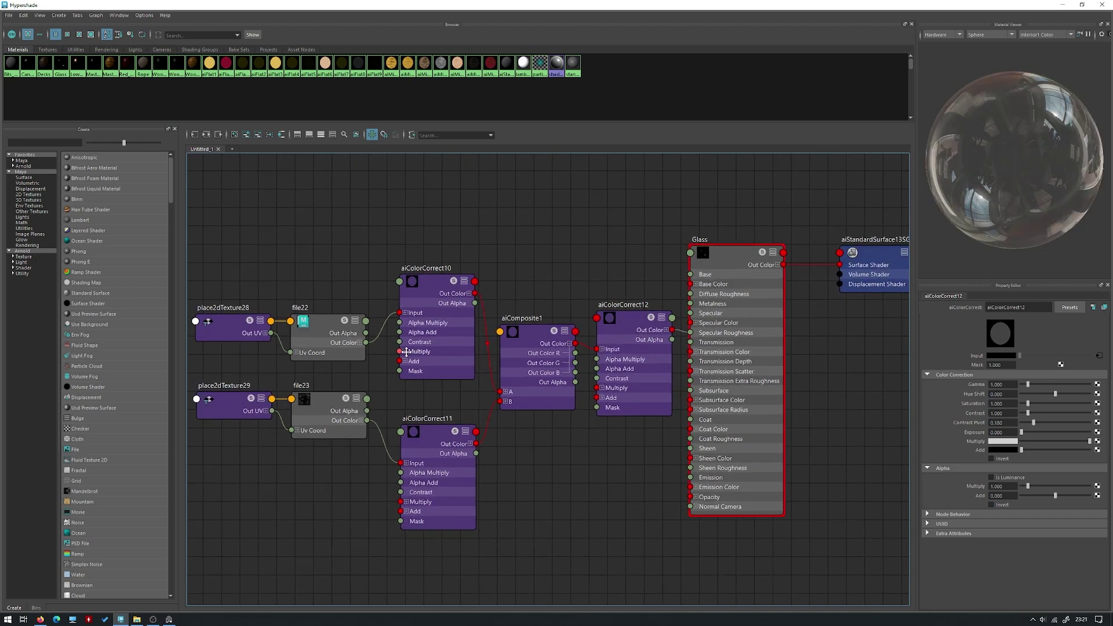
pyautogui.click(417, 316)
pyautogui.click(430, 459)
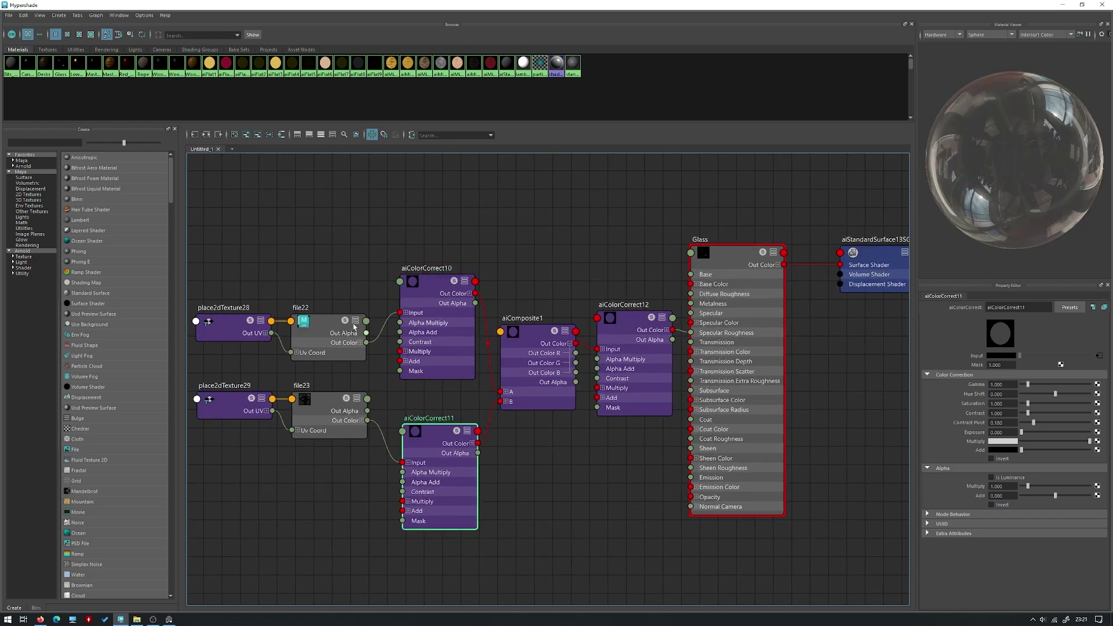
pyautogui.click(323, 357)
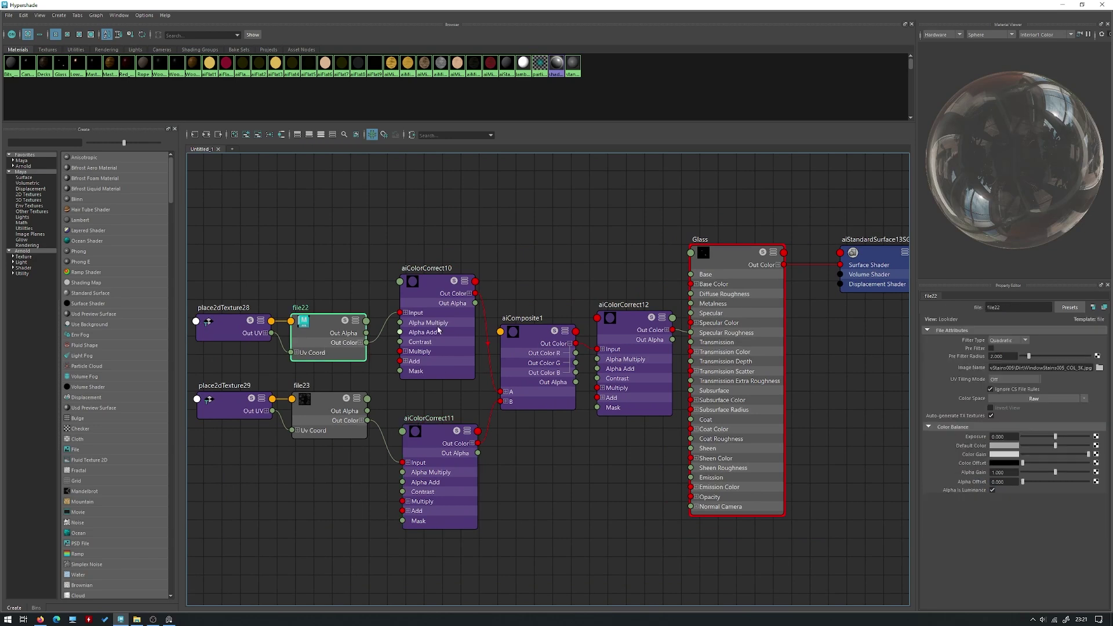
pyautogui.keyDown('alt'); pyautogui.moveTo(437, 327); pyautogui.dragTo(456, 328, button='middle'); pyautogui.keyUp('alt')
pyautogui.keyDown('alt'); pyautogui.moveTo(456, 328); pyautogui.dragTo(456, 353, button='right'); pyautogui.keyUp('alt')
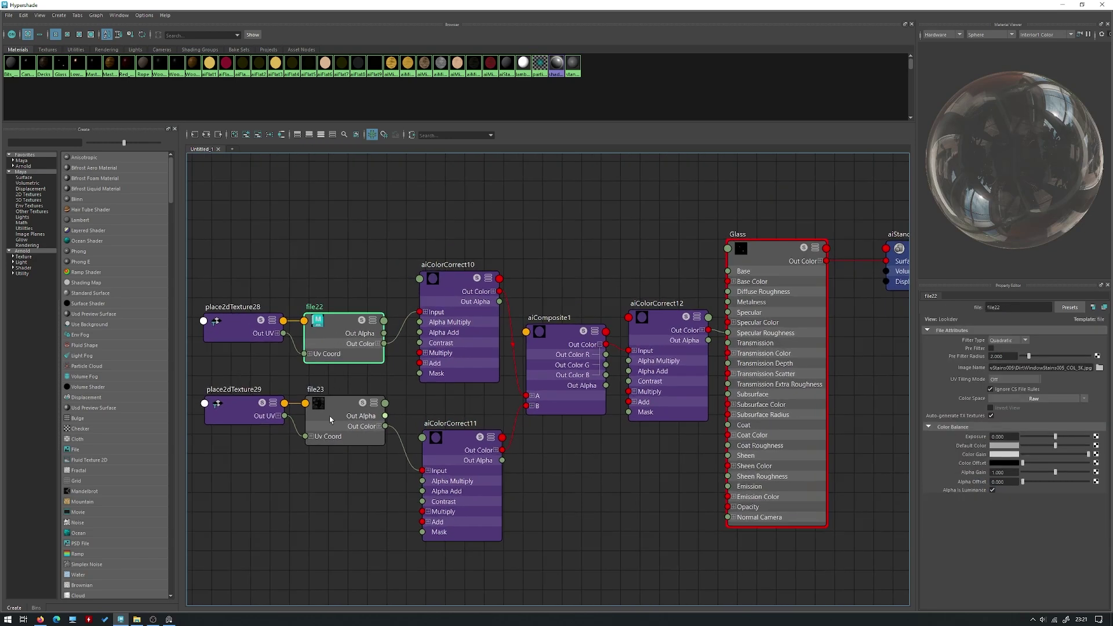
pyautogui.click(448, 442)
pyautogui.moveTo(455, 284); pyautogui.dragTo(454, 286)
pyautogui.click(565, 337)
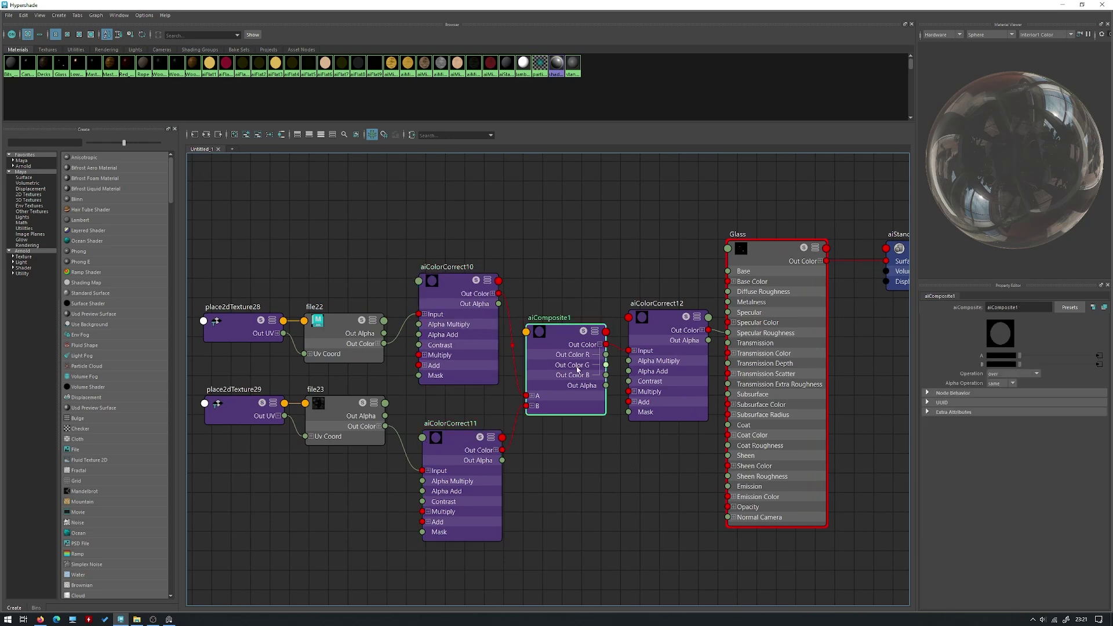
pyautogui.click(666, 353)
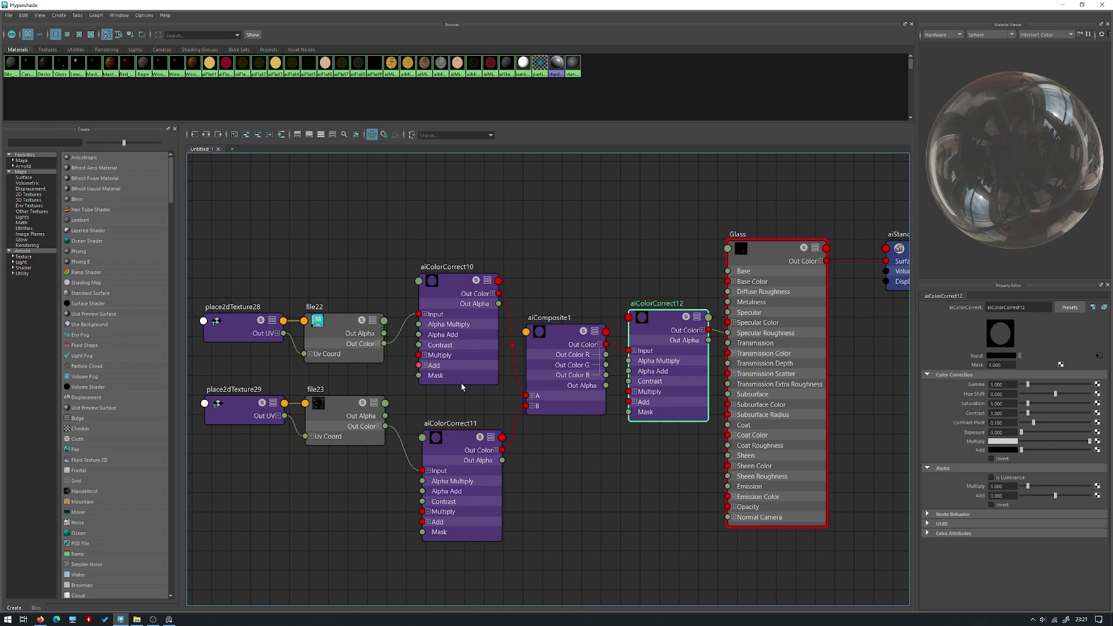
pyautogui.click(436, 336)
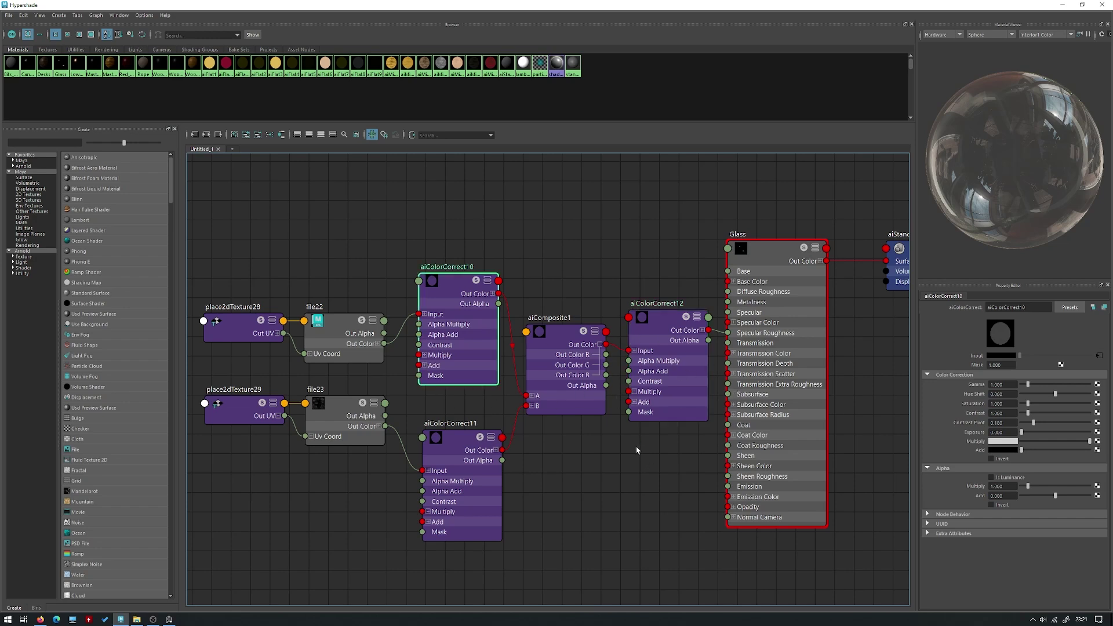
pyautogui.click(650, 393)
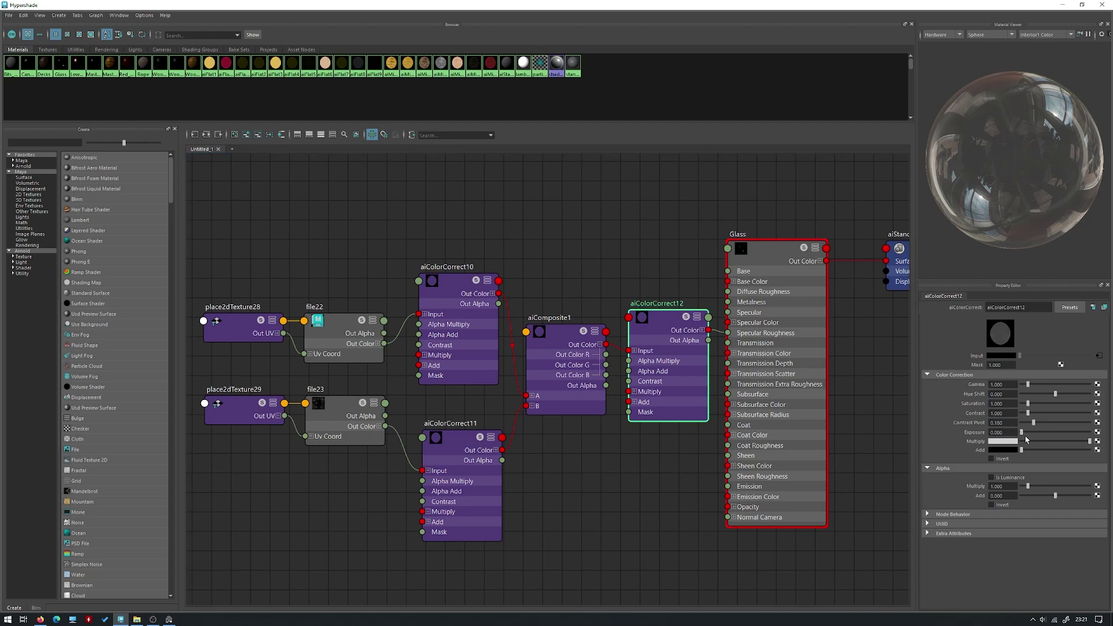
# - Set the Repeat UV of place2dTexture28, the placement node of the first roughness texture, to 8 by 8
pyautogui.click(718, 503)
pyautogui.keyDown('alt'); pyautogui.moveTo(667, 312); pyautogui.dragTo(560, 321, button='middle'); pyautogui.keyUp('alt')
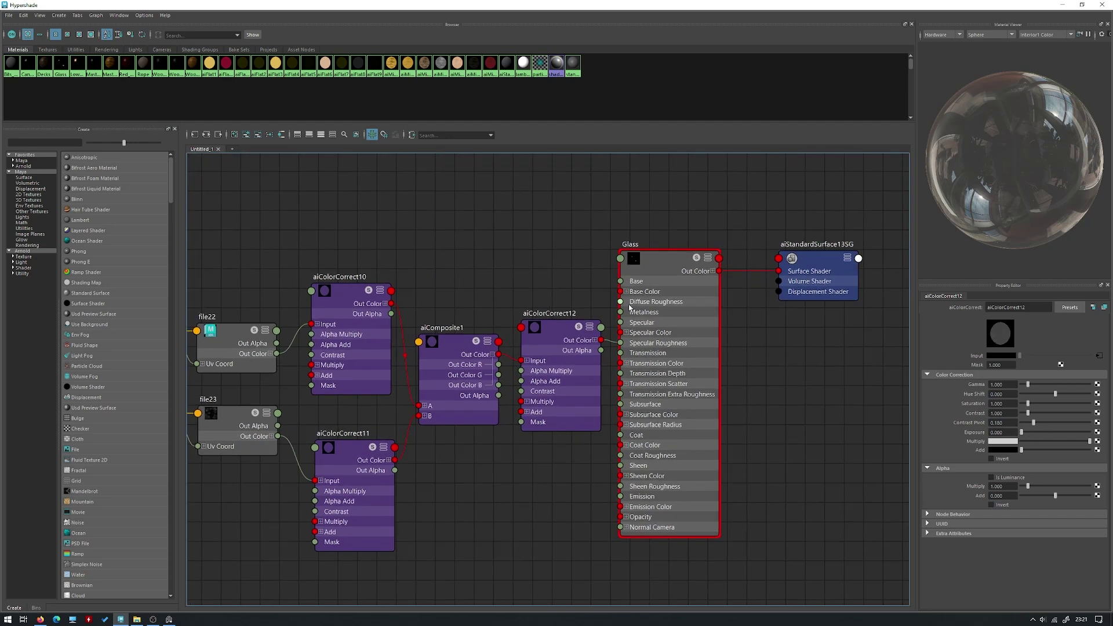
pyautogui.keyDown('alt'); pyautogui.moveTo(393, 189); pyautogui.dragTo(543, 182, button='middle'); pyautogui.keyUp('alt')
pyautogui.click(282, 327)
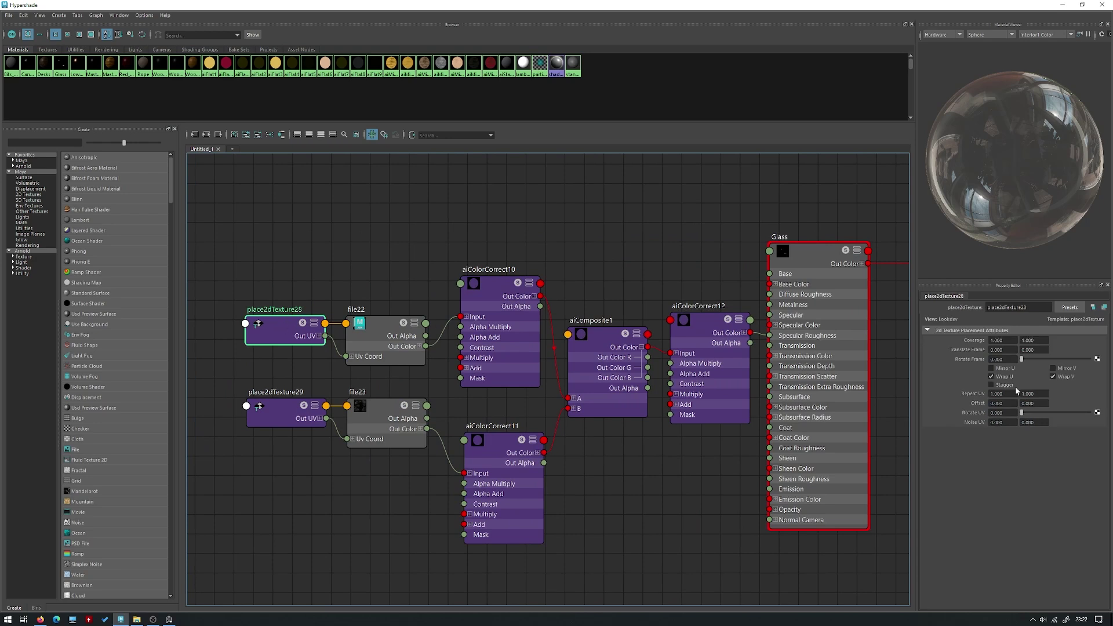
pyautogui.doubleClick(1009, 394)
pyautogui.click(1022, 393)
pyautogui.write('8')
pyautogui.moveTo(1036, 393); pyautogui.dragTo(966, 388)
pyautogui.press('Return')
# - Set the Repeat UV of place2dTexture29, the placement node of the second roughness texture, to 8 by 8
pyautogui.click(283, 414)
pyautogui.write('8')
pyautogui.press('Tab')
pyautogui.write('8')
pyautogui.press('Return')
pyautogui.click(644, 262)
pyautogui.click(285, 329)
# - Return to the main viewport and examine the stern windows in an Arnold viewport render
pyautogui.click(1062, 5)
pyautogui.scroll(8, 549, 349)
pyautogui.hotkey('ctrl', '1')
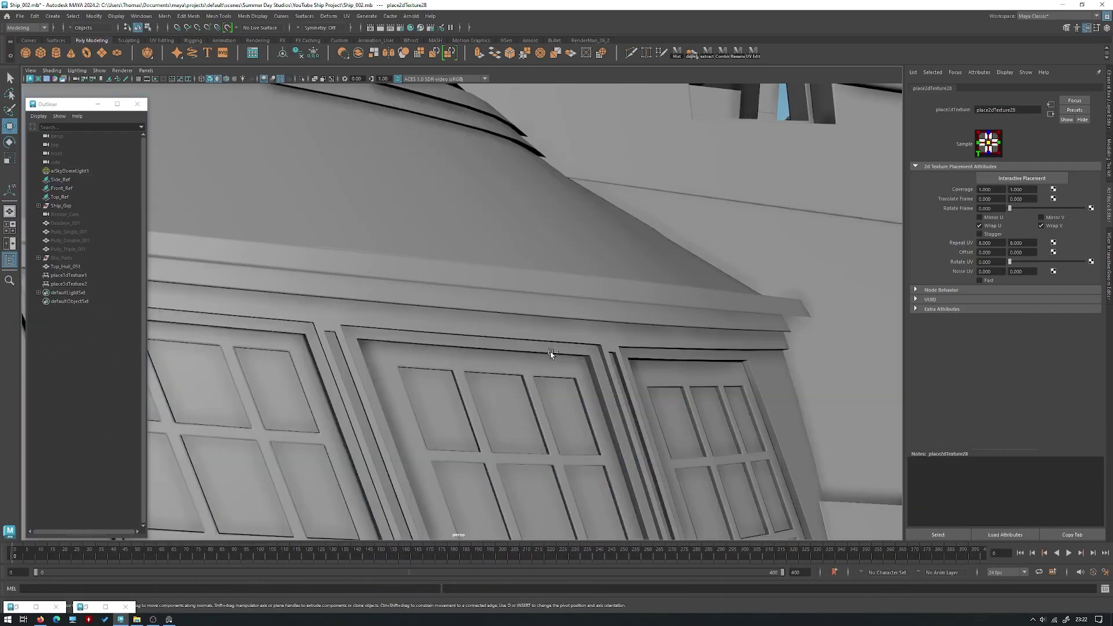
pyautogui.scroll(-7, 551, 352)
pyautogui.keyDown('alt'); pyautogui.moveTo(381, 296); pyautogui.dragTo(423, 291); pyautogui.keyUp('alt')
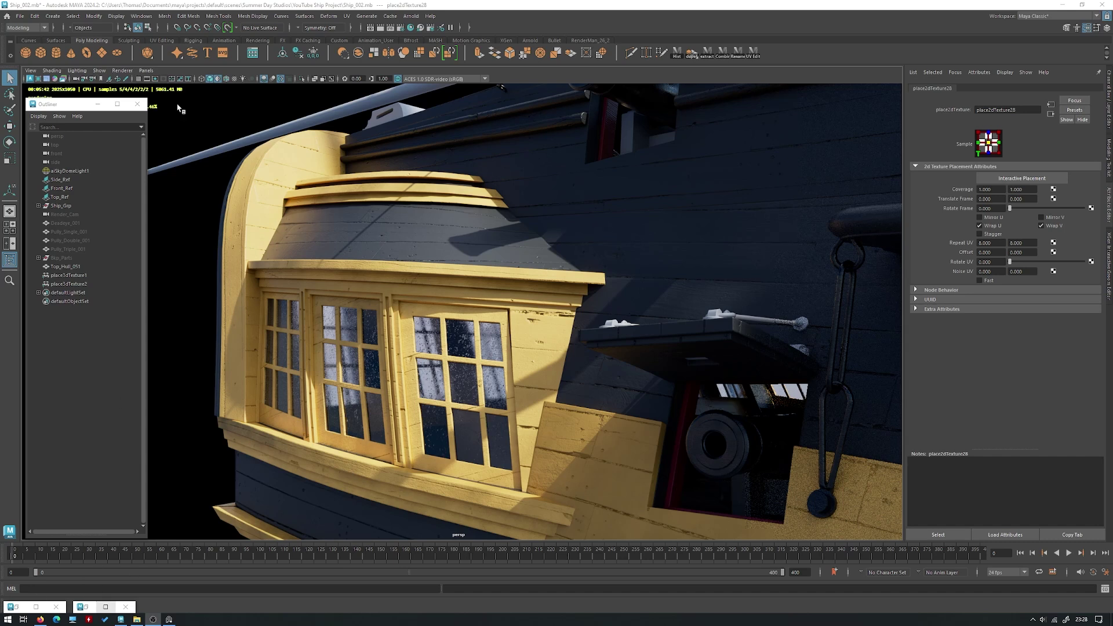
pyautogui.click(123, 70)
pyautogui.click(138, 86)
# - Review the Glass and three aiColorCorrect nodes in Hypershade, and select aiColorCorrect12 while inspecting the live-rendered stern windows
pyautogui.click(105, 606)
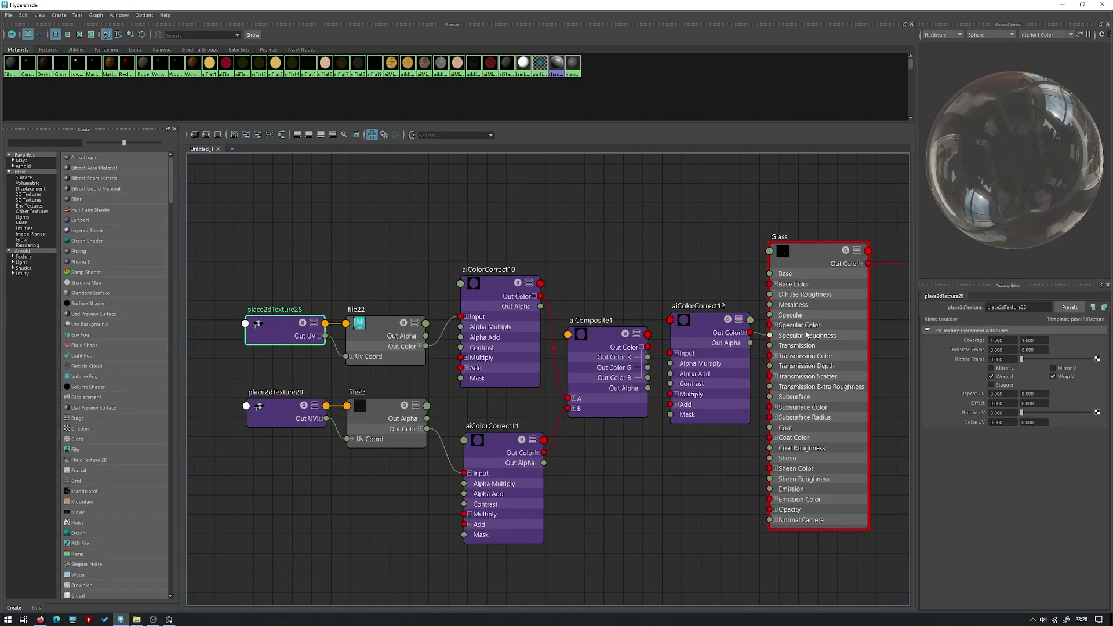
pyautogui.click(816, 346)
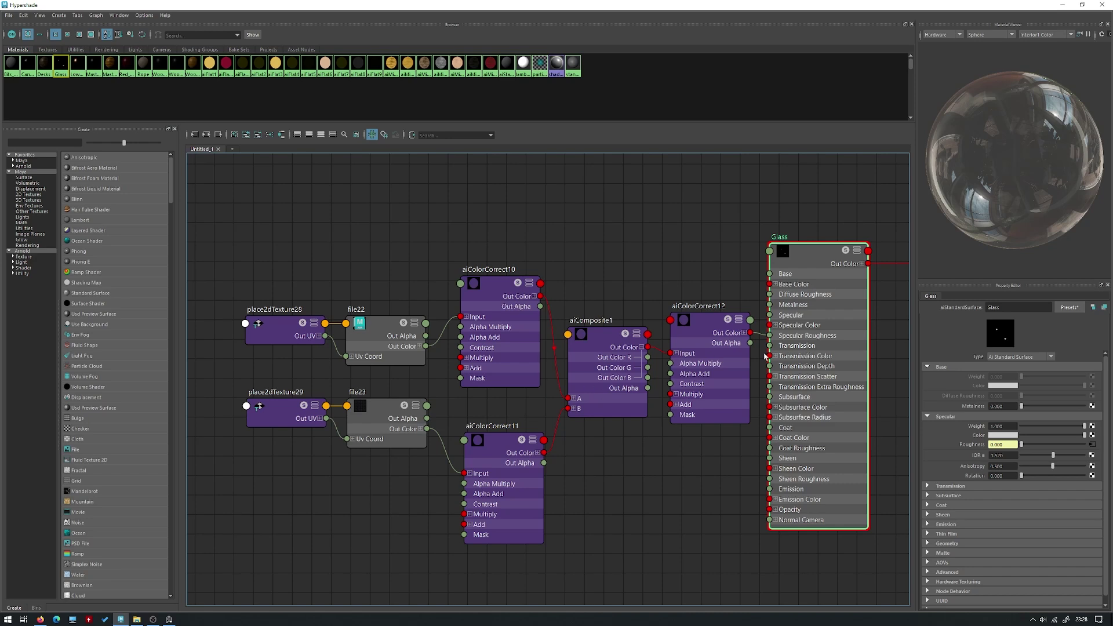
pyautogui.click(717, 364)
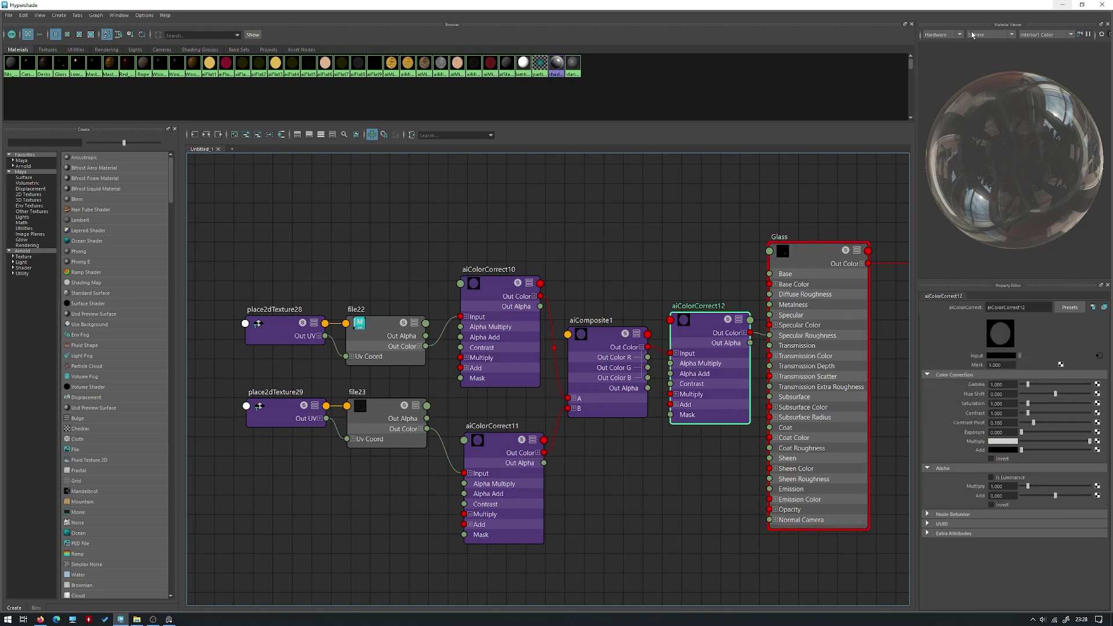
pyautogui.click(500, 334)
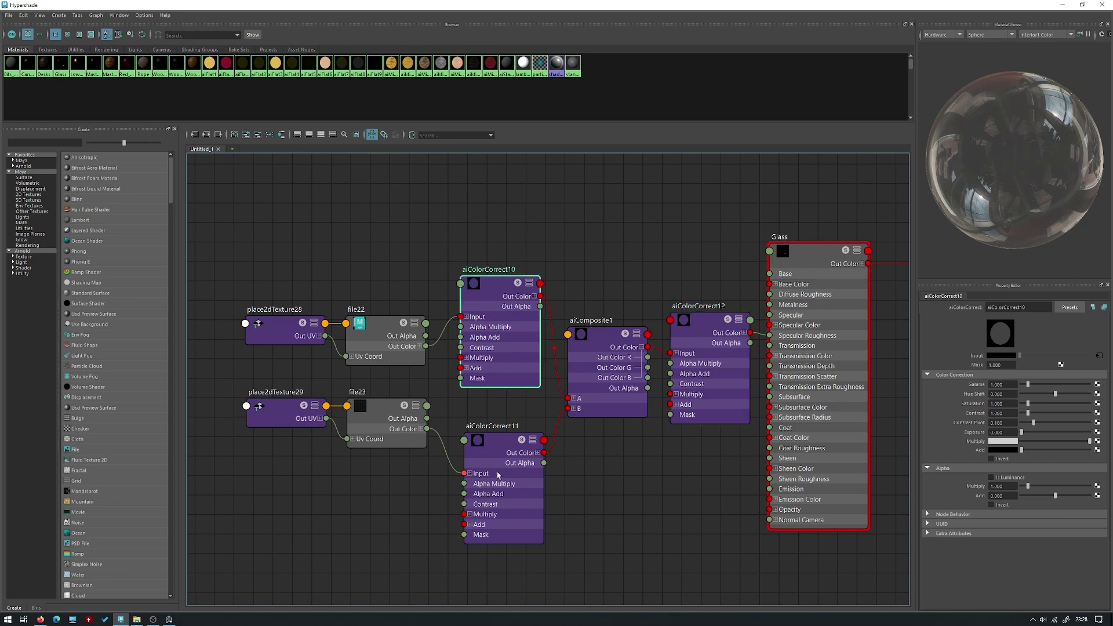
pyautogui.click(495, 478)
pyautogui.click(514, 341)
pyautogui.click(503, 453)
pyautogui.click(509, 340)
pyautogui.click(512, 462)
pyautogui.click(510, 339)
pyautogui.moveTo(512, 449); pyautogui.dragTo(510, 449)
pyautogui.click(515, 367)
pyautogui.click(509, 451)
pyautogui.click(511, 362)
pyautogui.click(717, 374)
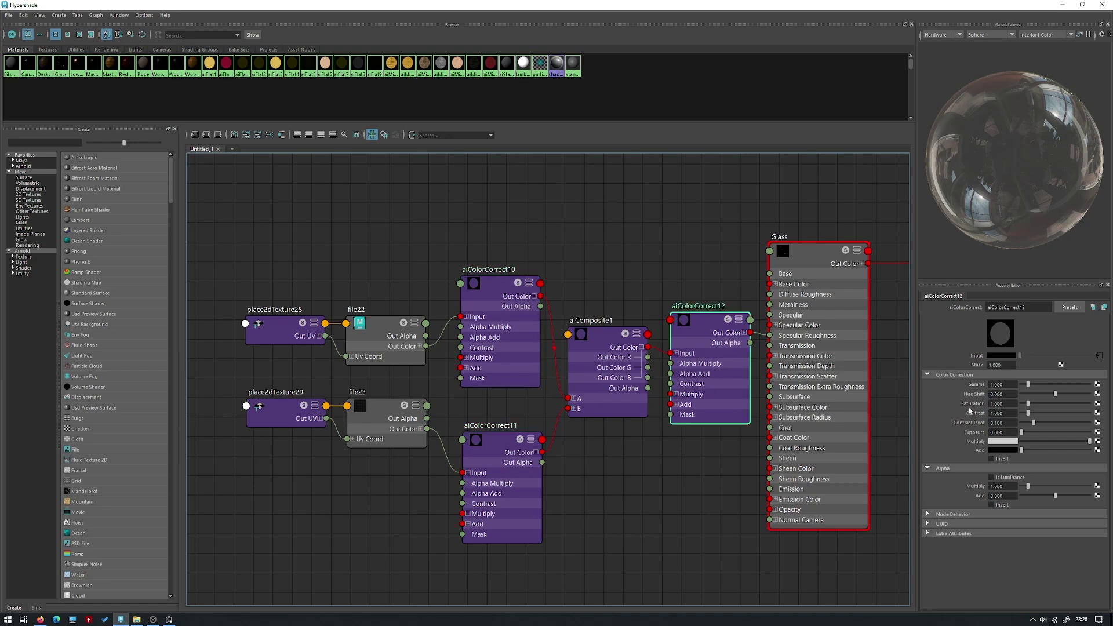
pyautogui.click(1062, 5)
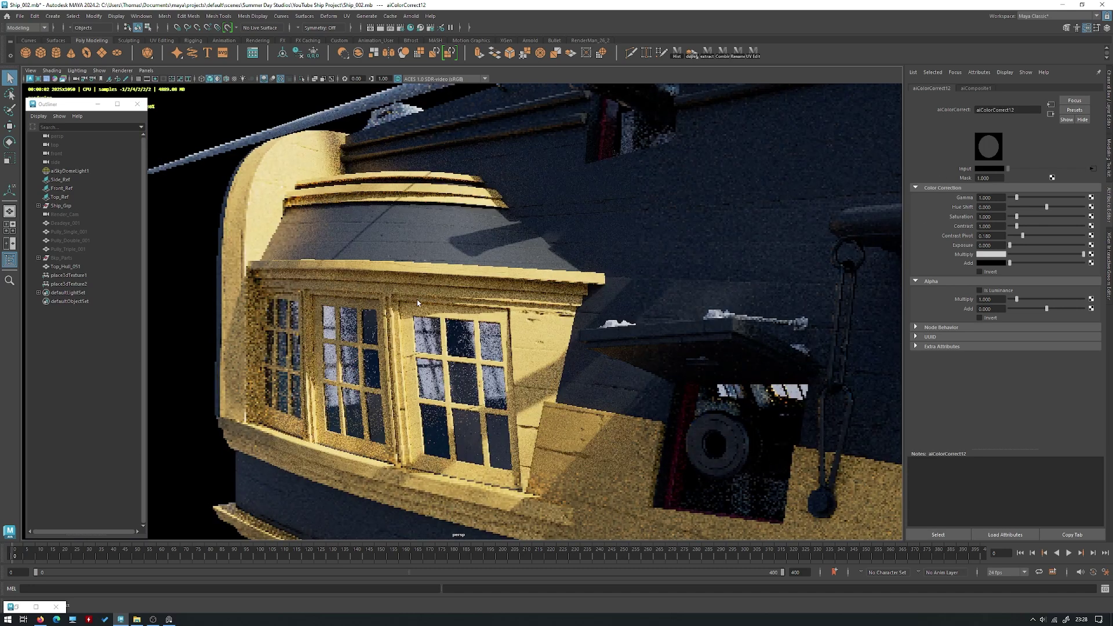
pyautogui.keyDown('alt'); pyautogui.moveTo(414, 301); pyautogui.dragTo(429, 355); pyautogui.keyUp('alt')
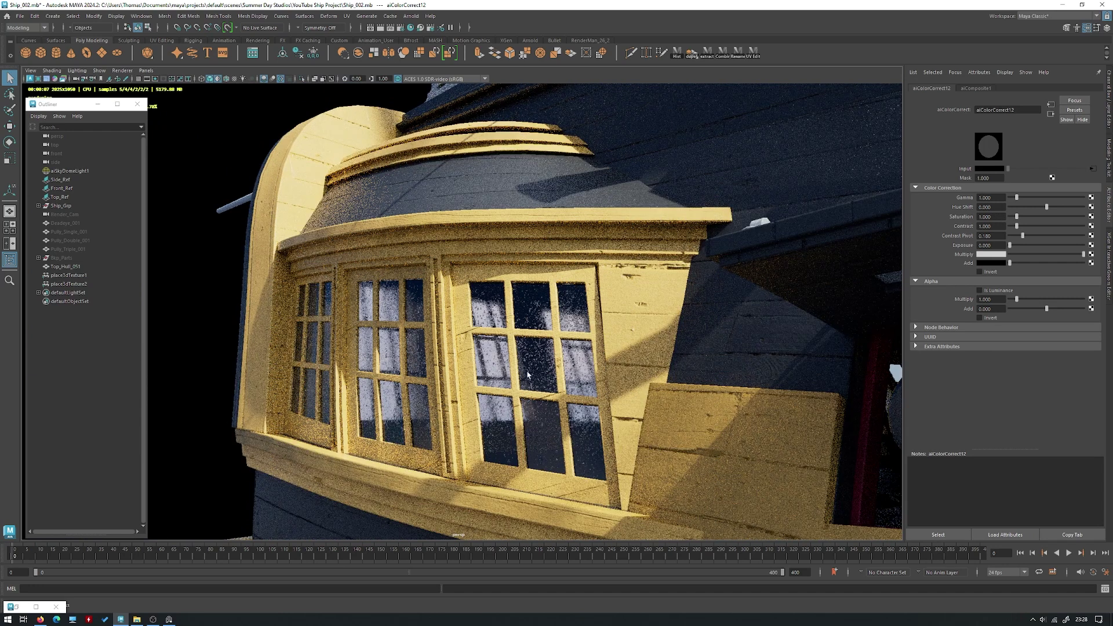
# - Try a darker Multiply grey and a Contrast of 0.5 on aiColorCorrect12, reverting each change
pyautogui.click(1042, 255)
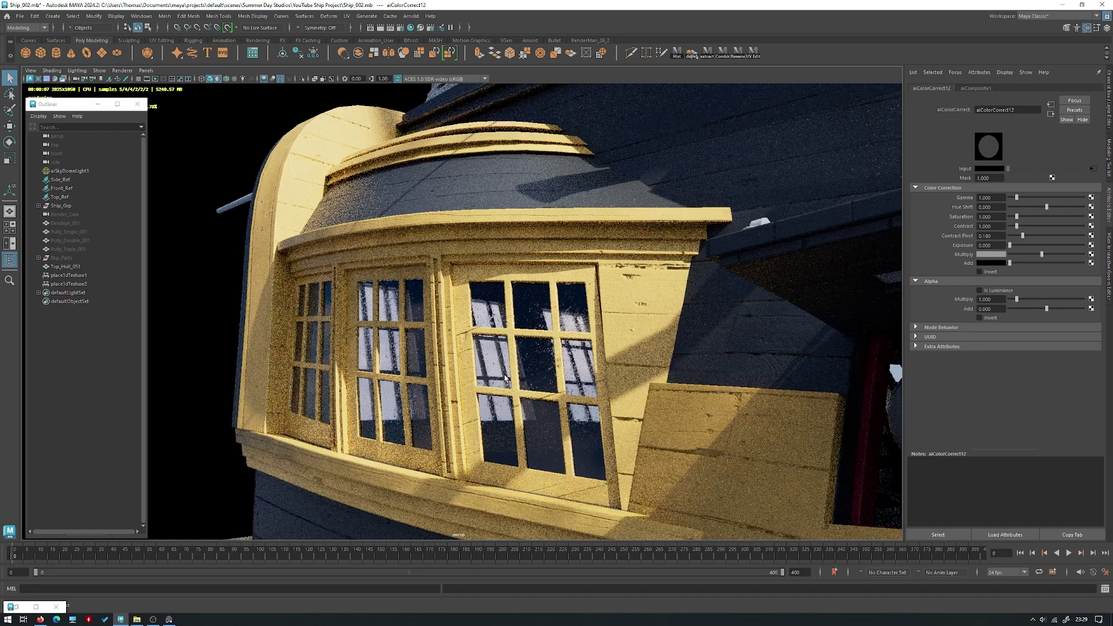
pyautogui.moveTo(1060, 255); pyautogui.dragTo(1101, 256)
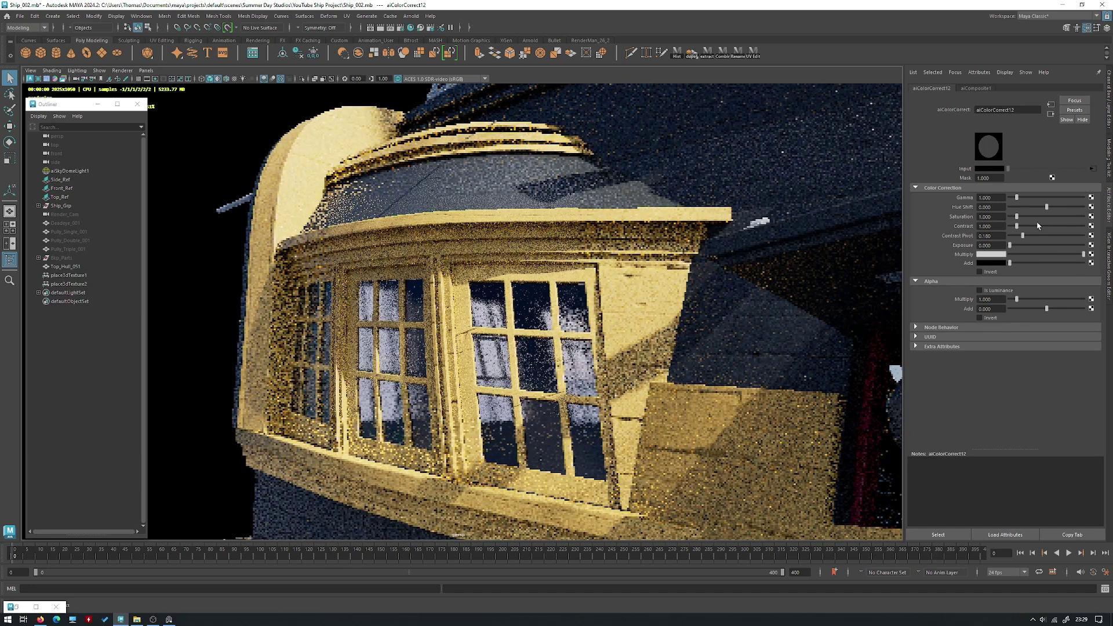
pyautogui.moveTo(973, 224); pyautogui.dragTo(1000, 222)
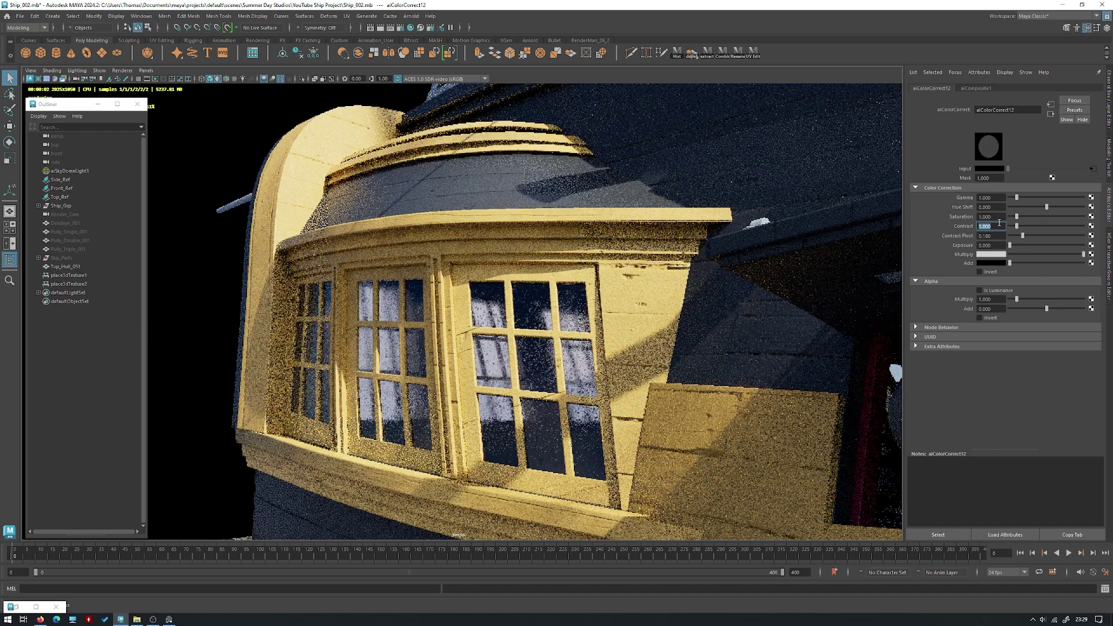
pyautogui.write('0.5')
pyautogui.press('Return')
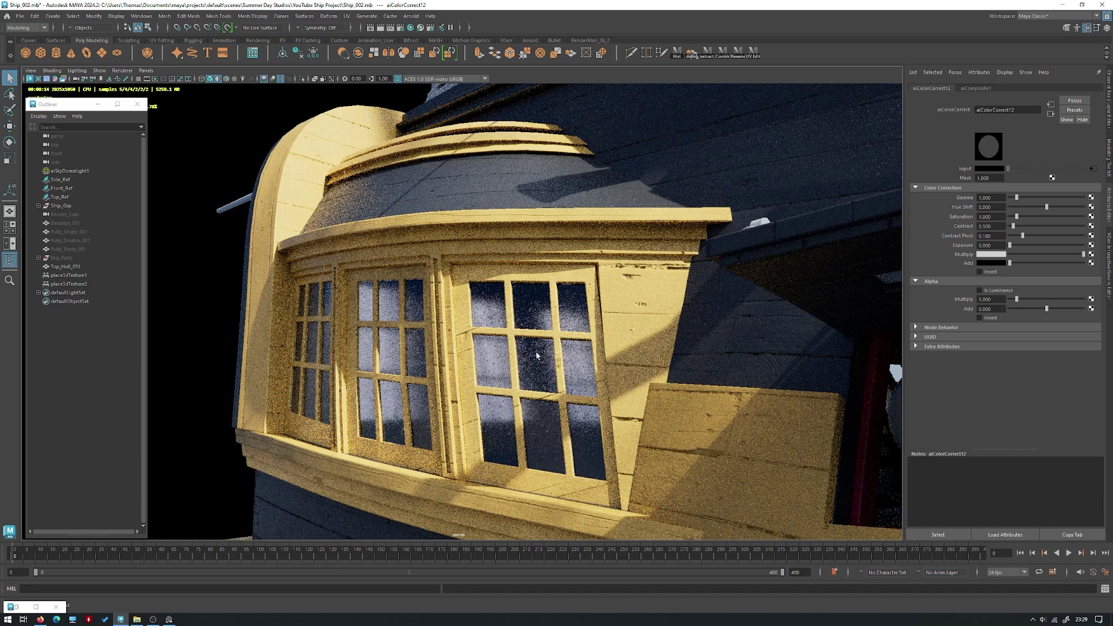
pyautogui.hotkey('ctrl', 'z')
# - Darken the Multiply color of aiColorCorrect12 to a medium grey and check the stern windows from another angle
pyautogui.click(1043, 256)
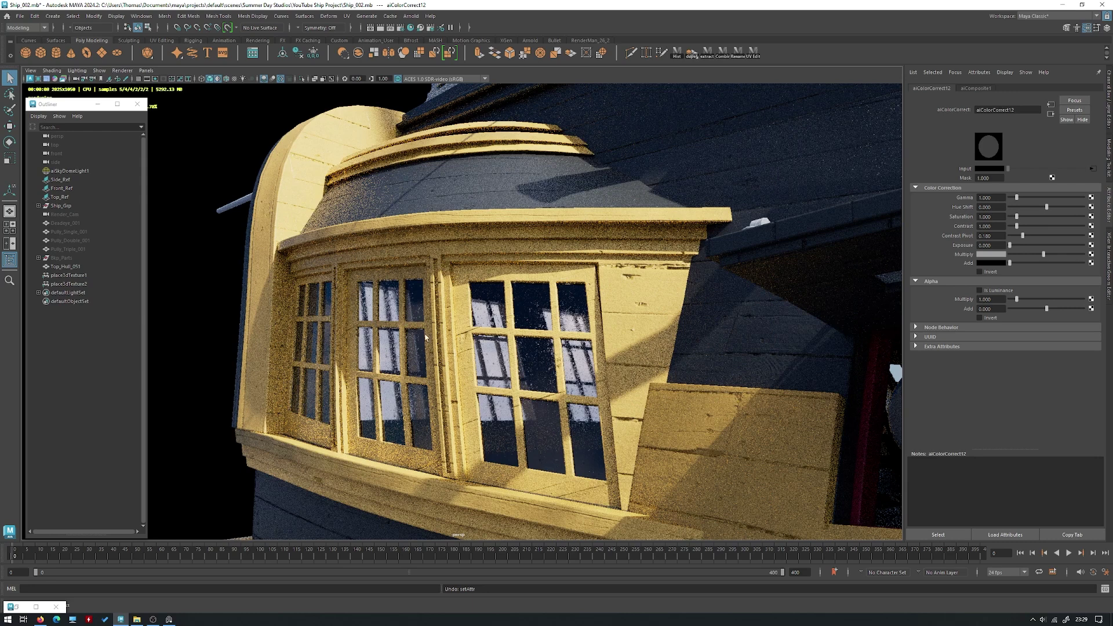
pyautogui.keyDown('alt'); pyautogui.moveTo(521, 371); pyautogui.dragTo(622, 264); pyautogui.keyUp('alt')
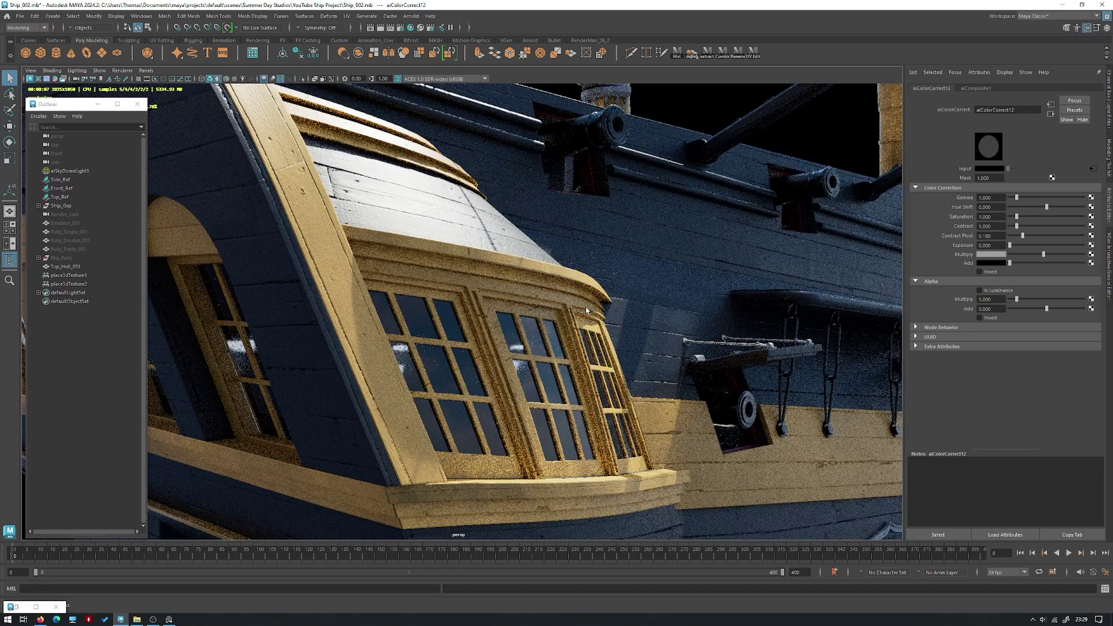
# - Examine the rendered stern gallery, hull side and gun ports of the ship from several distances
pyautogui.keyDown('alt'); pyautogui.moveTo(612, 298); pyautogui.dragTo(390, 270, button='right'); pyautogui.keyUp('alt')
pyautogui.keyDown('alt'); pyautogui.moveTo(580, 278); pyautogui.dragTo(498, 278); pyautogui.keyUp('alt')
pyautogui.keyDown('alt'); pyautogui.moveTo(638, 290); pyautogui.dragTo(483, 278, button='right'); pyautogui.keyUp('alt')
pyautogui.keyDown('alt'); pyautogui.moveTo(483, 278); pyautogui.dragTo(296, 267, button='middle'); pyautogui.keyUp('alt')
pyautogui.keyDown('alt'); pyautogui.moveTo(438, 264); pyautogui.dragTo(405, 271); pyautogui.keyUp('alt')
pyautogui.keyDown('alt'); pyautogui.moveTo(420, 264); pyautogui.dragTo(493, 275, button='middle'); pyautogui.keyUp('alt')
pyautogui.keyDown('alt'); pyautogui.moveTo(444, 278); pyautogui.dragTo(488, 297, button='right'); pyautogui.keyUp('alt')
pyautogui.keyDown('alt'); pyautogui.moveTo(488, 297); pyautogui.dragTo(526, 284); pyautogui.keyUp('alt')
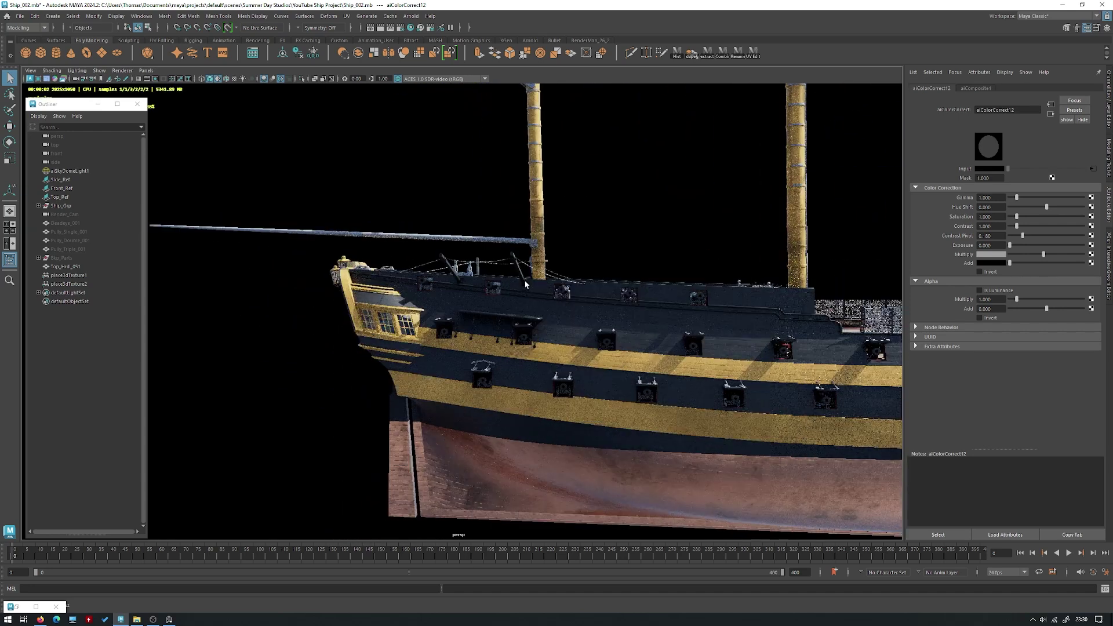
pyautogui.keyDown('alt'); pyautogui.moveTo(439, 280); pyautogui.dragTo(241, 263, button='middle'); pyautogui.keyUp('alt')
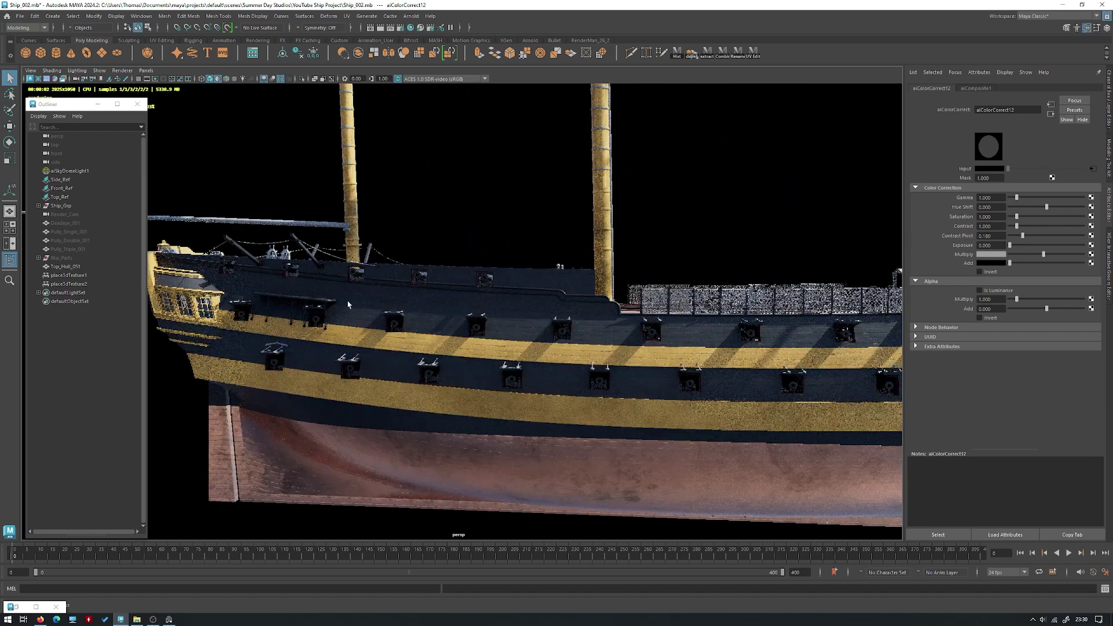
pyautogui.keyDown('alt'); pyautogui.moveTo(699, 458); pyautogui.dragTo(372, 344); pyautogui.keyUp('alt')
pyautogui.keyDown('alt'); pyautogui.moveTo(401, 174); pyautogui.dragTo(164, 75); pyautogui.keyUp('alt')
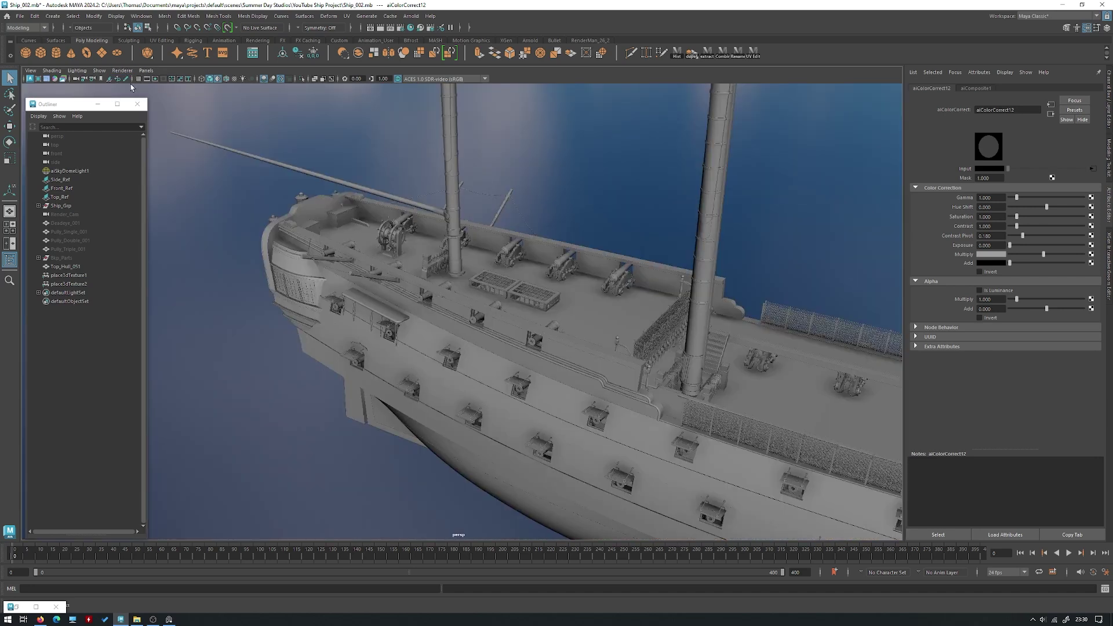
# - Move the quarterdeck floor mesh Top_Hull_051 into the Ship_Grp group
pyautogui.keyDown('alt'); pyautogui.moveTo(508, 213); pyautogui.dragTo(371, 249); pyautogui.keyUp('alt')
pyautogui.keyDown('alt'); pyautogui.moveTo(371, 290); pyautogui.dragTo(481, 370, button='right'); pyautogui.keyUp('alt')
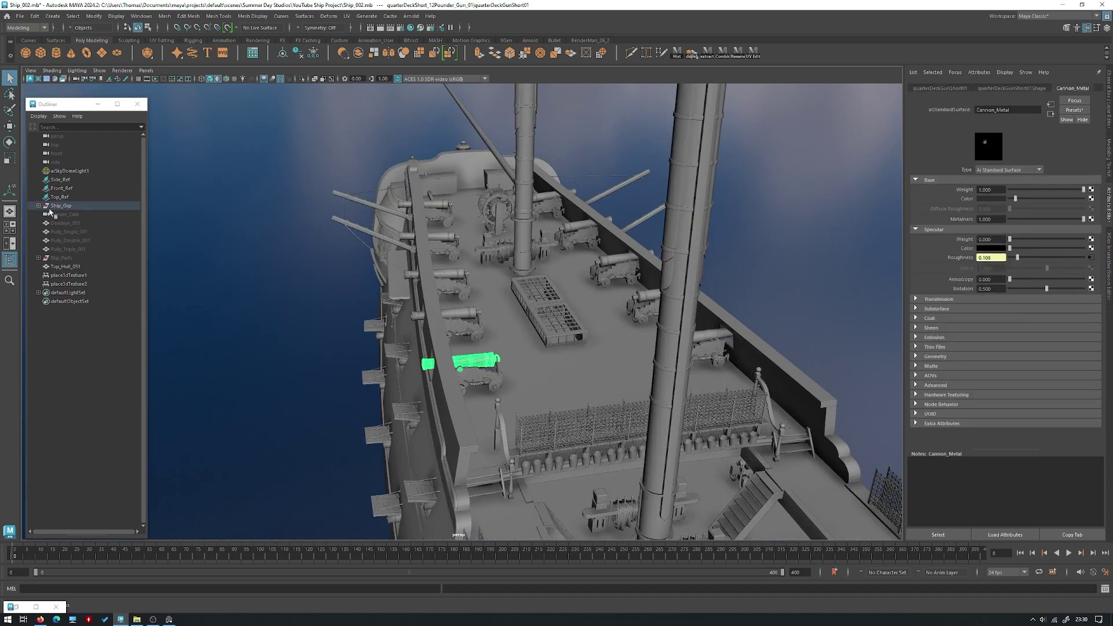
pyautogui.click(70, 266)
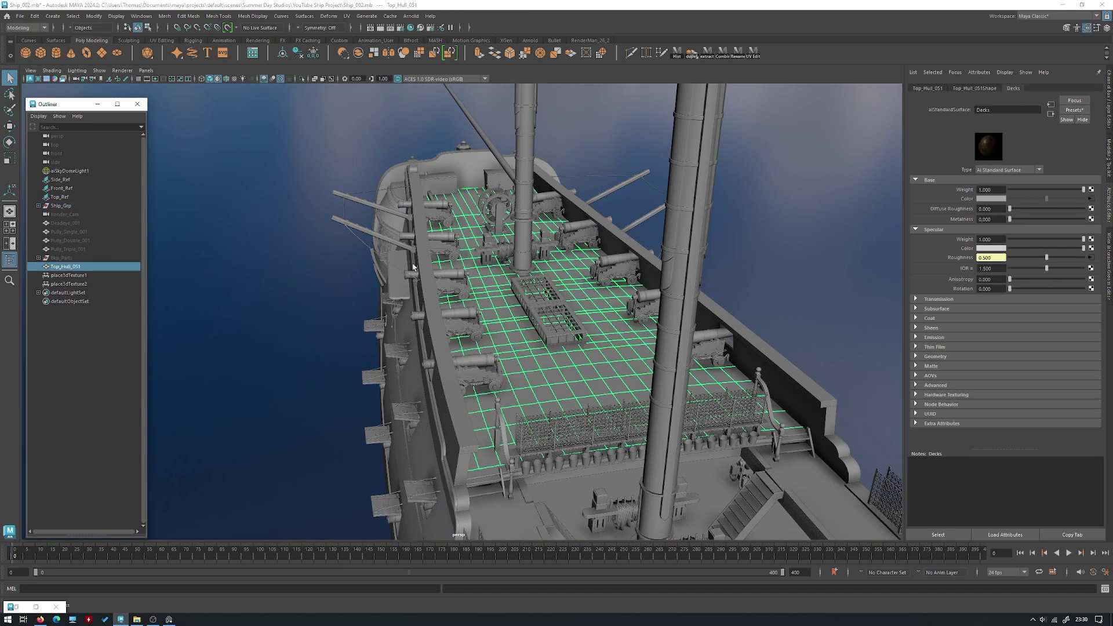
pyautogui.keyDown('alt'); pyautogui.moveTo(311, 266); pyautogui.dragTo(161, 258); pyautogui.keyUp('alt')
pyautogui.moveTo(72, 211); pyautogui.dragTo(72, 208)
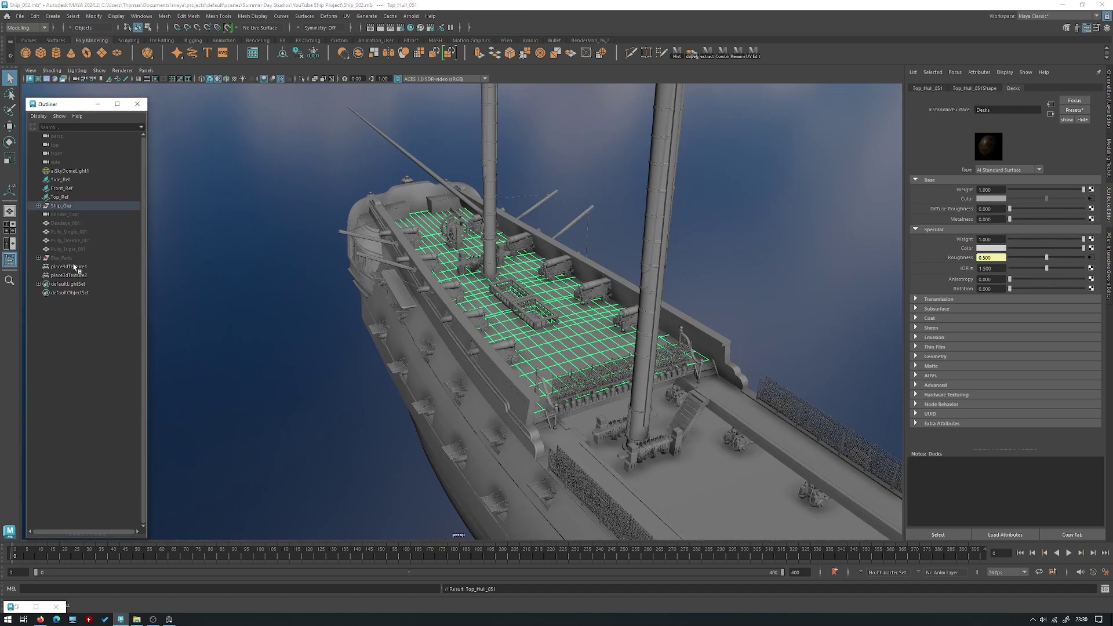
# - Copy a quarterdeck cannon barrel outside the ship hierarchy as quarterDeckGunShort02 and hide Ship_Grp
pyautogui.click(502, 343)
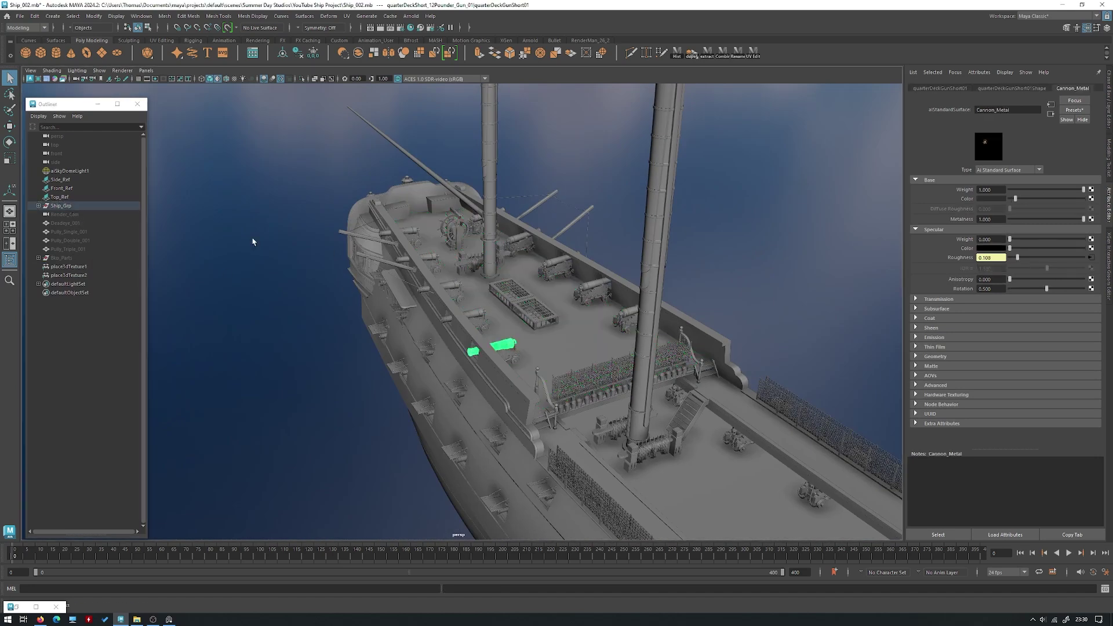
pyautogui.click(1110, 105)
pyautogui.moveTo(68, 210); pyautogui.dragTo(66, 211)
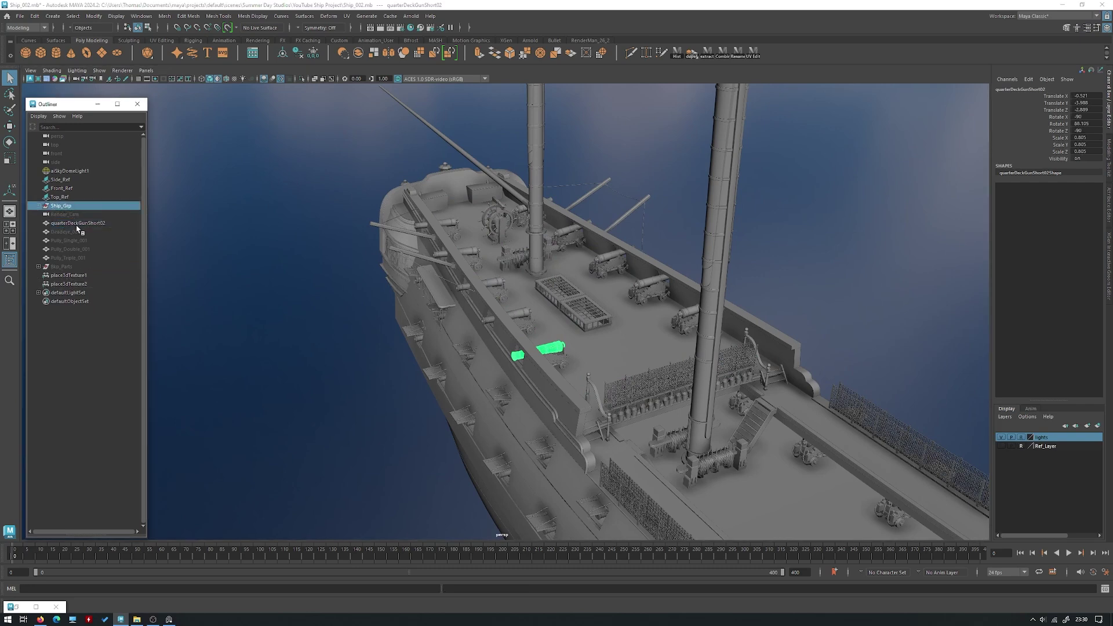
pyautogui.hotkey('ctrl', 'h')
pyautogui.click(78, 224)
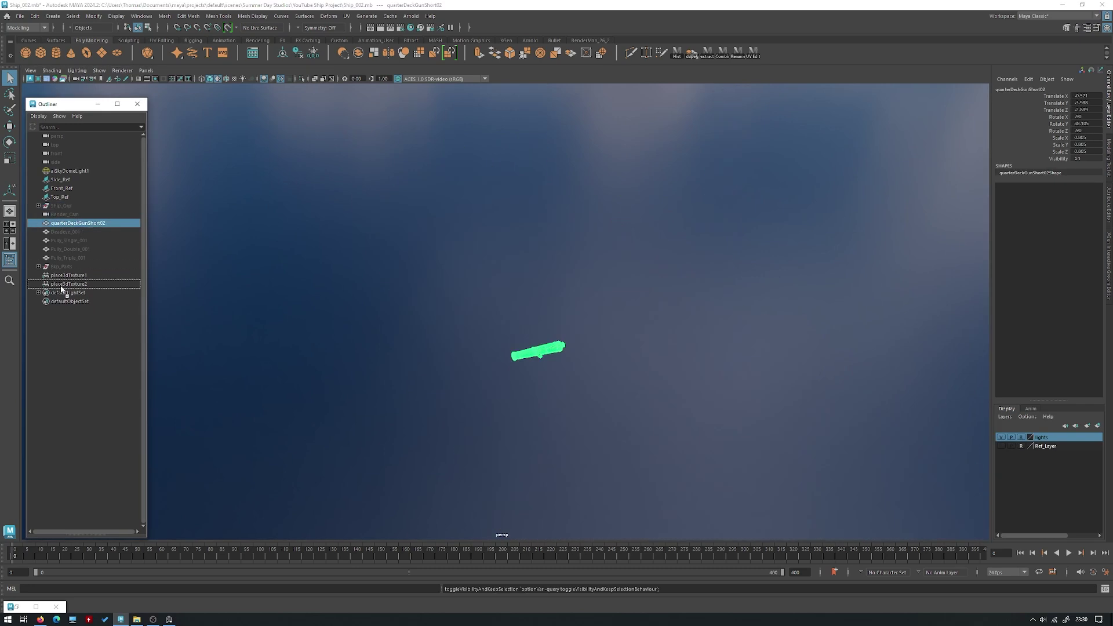
pyautogui.moveTo(62, 289); pyautogui.dragTo(62, 290)
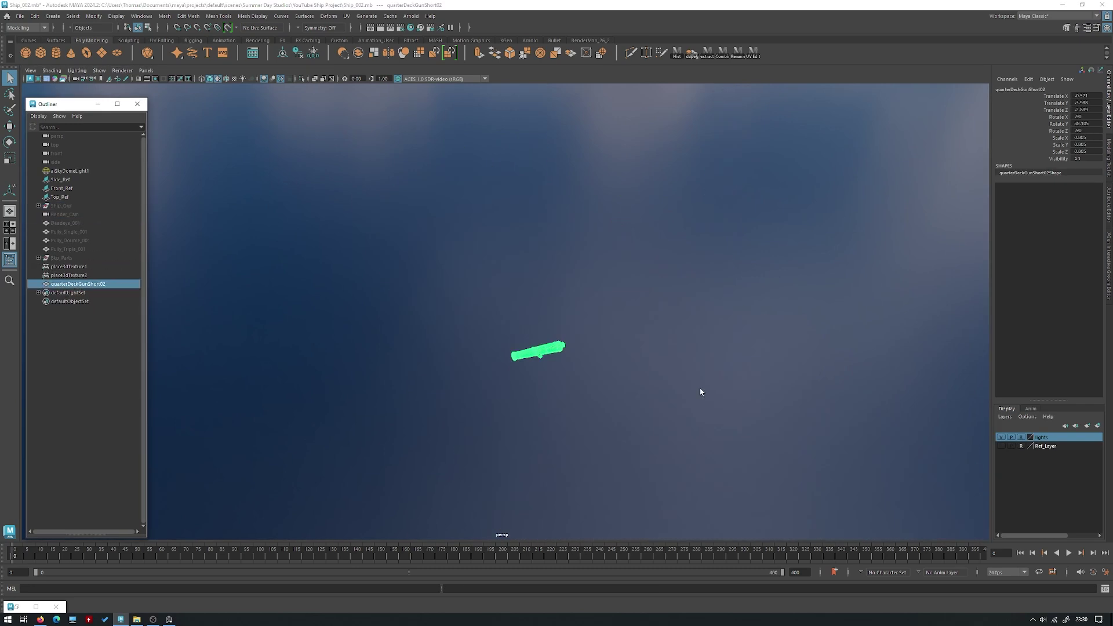
# - Hide the Lights layer and set the copied cannon barrel's Rotate X, Y and Z to 0
pyautogui.click(1002, 438)
pyautogui.press('f')
pyautogui.press('w')
pyautogui.keyDown('alt'); pyautogui.moveTo(422, 322); pyautogui.dragTo(896, 247); pyautogui.keyUp('alt')
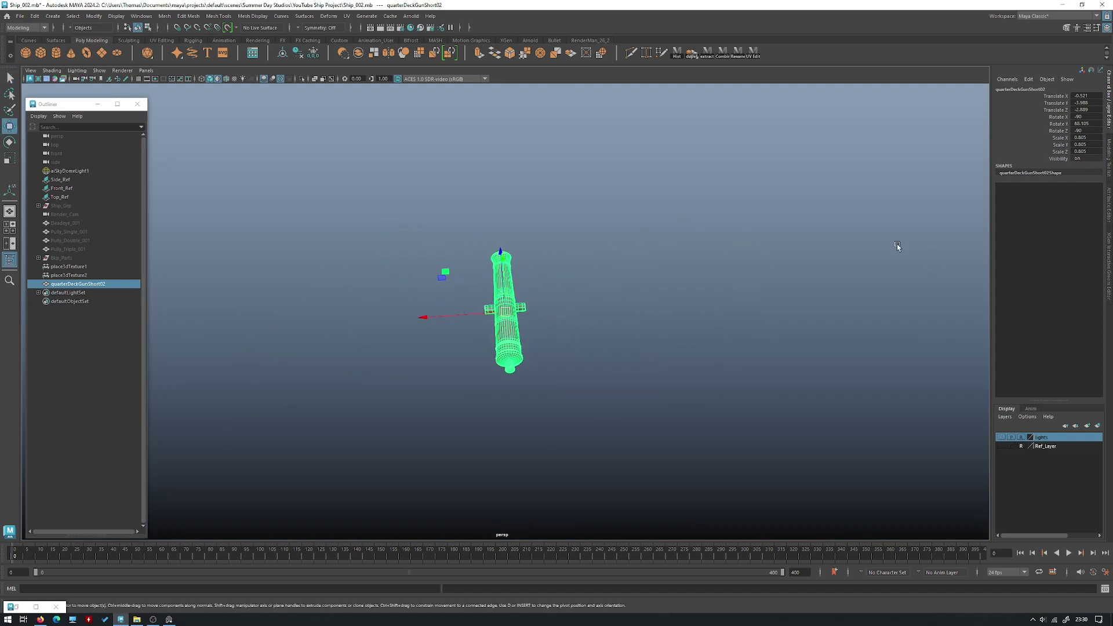
pyautogui.click(1091, 123)
pyautogui.write('0')
pyautogui.click(1090, 117)
pyautogui.write('0')
pyautogui.press('Return')
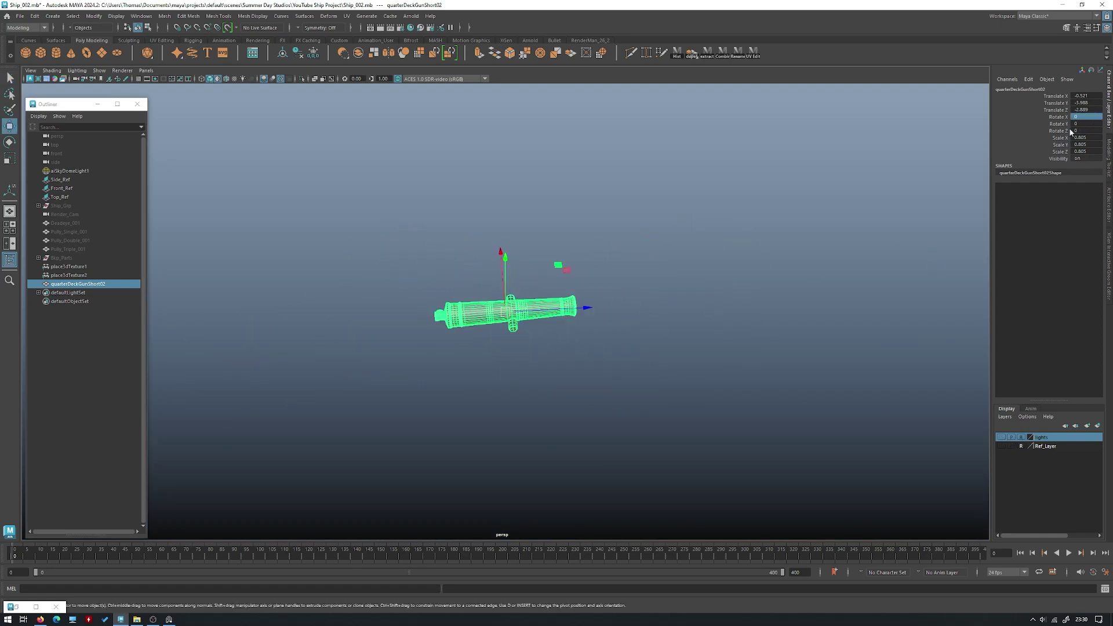
# - Turn the cannon barrel to 180 degrees on Rotate Y and move it toward the center of the displayed grid
pyautogui.press('e')
pyautogui.moveTo(524, 385); pyautogui.dragTo(639, 311)
pyautogui.hotkey('ctrl', 'z')
pyautogui.press('w')
pyautogui.click(139, 79)
pyautogui.moveTo(503, 312); pyautogui.dragTo(387, 429)
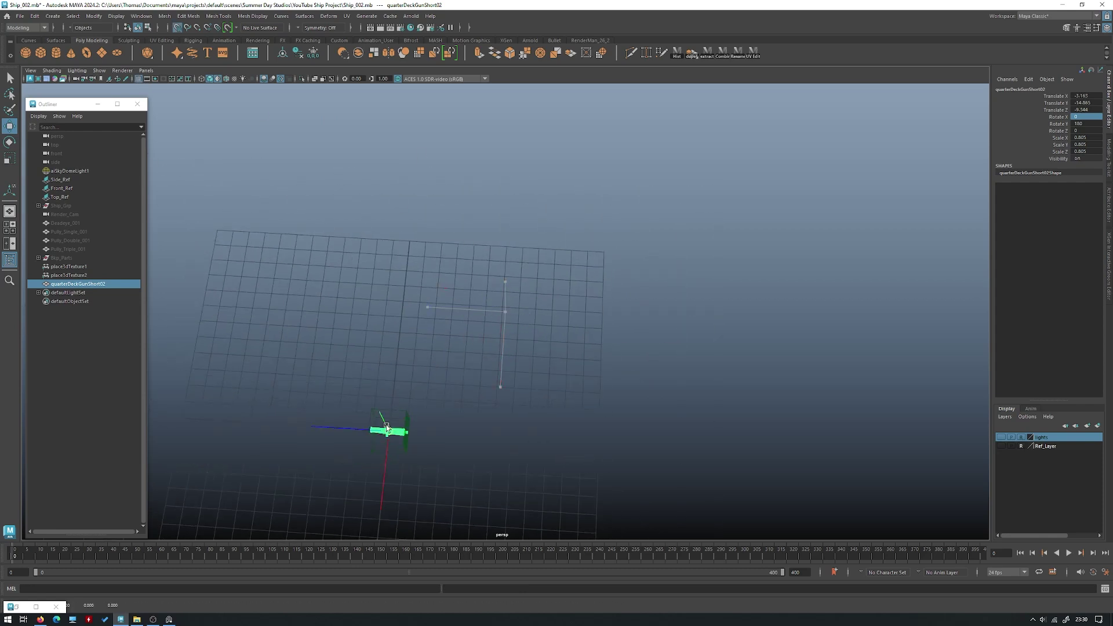
# - Adjust the cannon barrel's orientation in side view and freeze its transformations
pyautogui.press('f')
pyautogui.keyDown('alt'); pyautogui.moveTo(389, 433); pyautogui.dragTo(139, 160, button='right'); pyautogui.keyUp('alt')
pyautogui.keyDown('alt'); pyautogui.moveTo(464, 371); pyautogui.dragTo(503, 77); pyautogui.keyUp('alt')
pyautogui.keyDown('alt'); pyautogui.moveTo(811, 278); pyautogui.dragTo(672, 283, button='right'); pyautogui.keyUp('alt')
pyautogui.moveTo(673, 283); pyautogui.dragTo(684, 197, button='middle')
pyautogui.press('f')
pyautogui.moveTo(691, 236)
pyautogui.keyDown('alt'); pyautogui.mouseDown(button='right')
pyautogui.moveTo(501, 246)
pyautogui.moveTo(594, 274)
pyautogui.mouseUp(button='right'); pyautogui.keyUp('alt')
pyautogui.press('g')
pyautogui.press('e')
pyautogui.moveTo(541, 244); pyautogui.dragTo(538, 243)
pyautogui.press('w')
pyautogui.press('g')
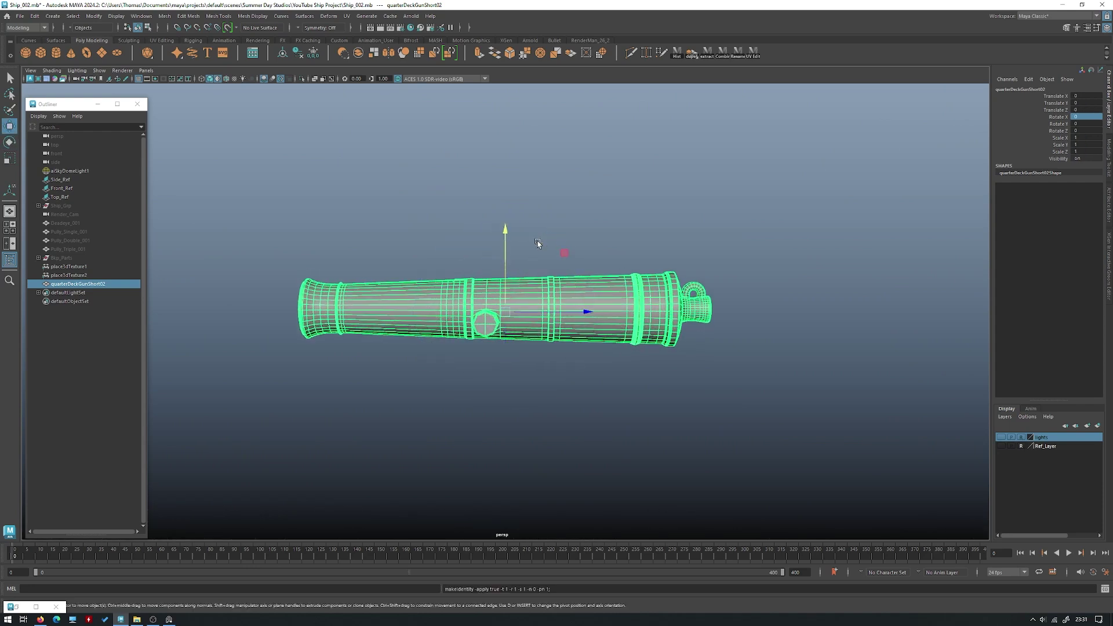
pyautogui.keyDown('alt'); pyautogui.moveTo(543, 231); pyautogui.dragTo(567, 248, button='right'); pyautogui.keyUp('alt')
pyautogui.press('e')
pyautogui.moveTo(544, 243); pyautogui.dragTo(546, 243)
pyautogui.press('w')
pyautogui.press('g')
# - Examine the shaded cannon barrel's muzzle, reinforcing rings and trunnions from several angles
pyautogui.click(540, 213)
pyautogui.keyDown('alt'); pyautogui.moveTo(541, 213); pyautogui.dragTo(510, 202, button='right'); pyautogui.keyUp('alt')
pyautogui.keyDown('alt'); pyautogui.moveTo(510, 201); pyautogui.dragTo(446, 290); pyautogui.keyUp('alt')
pyautogui.click(565, 338)
pyautogui.moveTo(567, 336)
pyautogui.keyDown('alt'); pyautogui.mouseDown()
pyautogui.moveTo(502, 275)
pyautogui.moveTo(464, 266)
pyautogui.mouseUp(); pyautogui.keyUp('alt')
pyautogui.click(628, 210)
pyautogui.keyDown('alt'); pyautogui.moveTo(627, 210); pyautogui.dragTo(466, 207); pyautogui.keyUp('alt')
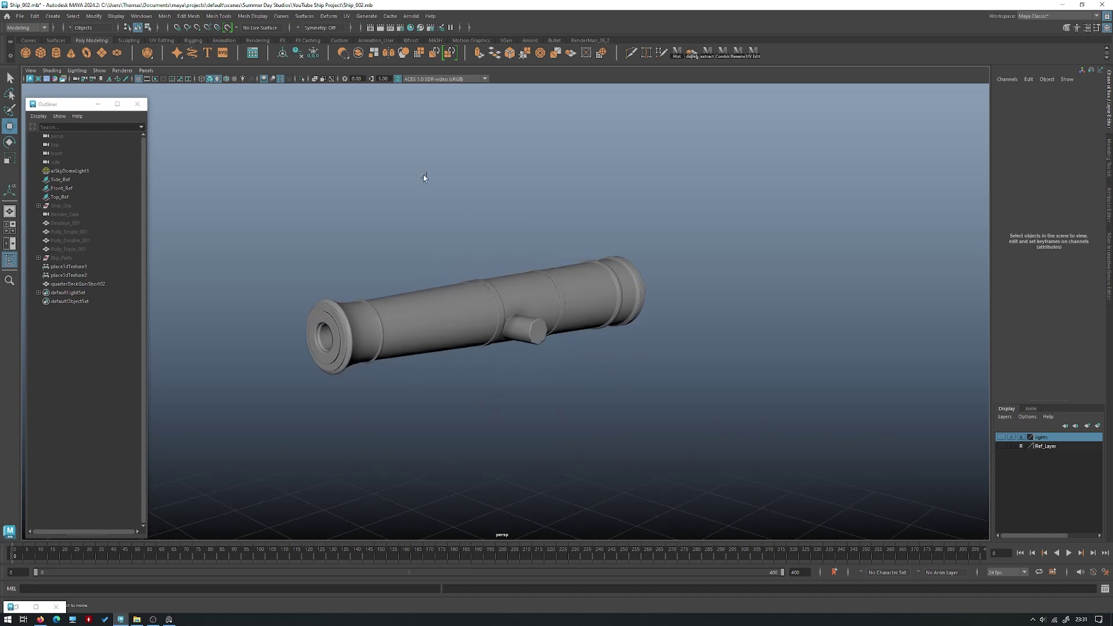
pyautogui.click(434, 300)
pyautogui.click(417, 236)
pyautogui.keyDown('alt'); pyautogui.moveTo(417, 236); pyautogui.dragTo(515, 299); pyautogui.keyUp('alt')
pyautogui.keyDown('alt'); pyautogui.moveTo(582, 288); pyautogui.dragTo(560, 316); pyautogui.keyUp('alt')
pyautogui.click(503, 288)
pyautogui.scroll(4, 495, 277)
pyautogui.keyDown('alt'); pyautogui.moveTo(503, 273); pyautogui.dragTo(510, 342); pyautogui.keyUp('alt')
# - Compare the cannon barrel's unsmoothed mesh with its smooth preview, inspecting the trunnion and rings up close
pyautogui.press('1')
pyautogui.click(526, 149)
pyautogui.click(703, 236)
pyautogui.keyDown('alt'); pyautogui.moveTo(703, 236); pyautogui.dragTo(508, 199, button='right'); pyautogui.keyUp('alt')
pyautogui.keyDown('alt'); pyautogui.moveTo(551, 229); pyautogui.dragTo(491, 434); pyautogui.keyUp('alt')
pyautogui.scroll(3, 491, 433)
pyautogui.keyDown('alt'); pyautogui.moveTo(426, 345); pyautogui.dragTo(436, 346); pyautogui.keyUp('alt')
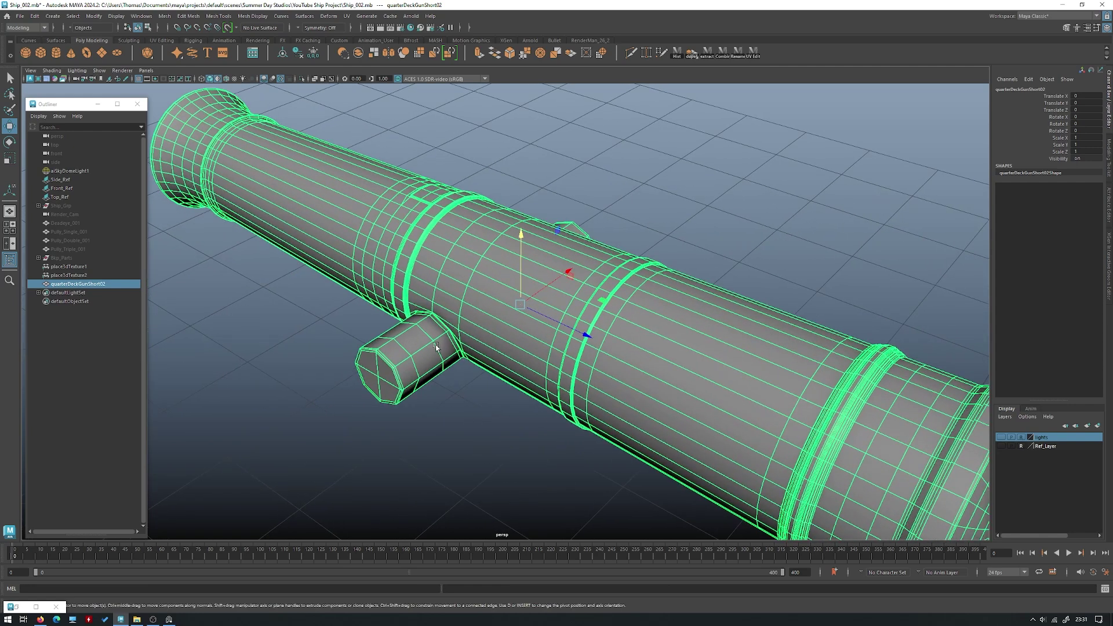
pyautogui.press('3')
pyautogui.keyDown('alt'); pyautogui.moveTo(462, 290); pyautogui.dragTo(478, 272); pyautogui.keyUp('alt')
pyautogui.click(502, 168)
pyautogui.keyDown('alt'); pyautogui.moveTo(463, 232); pyautogui.dragTo(508, 167); pyautogui.keyUp('alt')
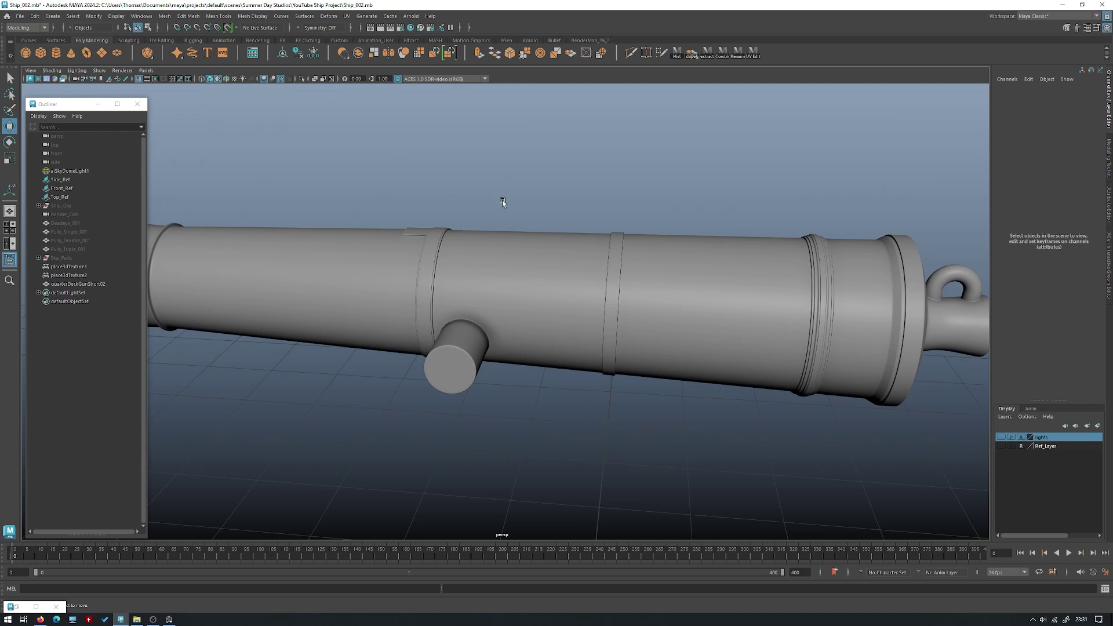
pyautogui.click(543, 300)
pyautogui.press('f')
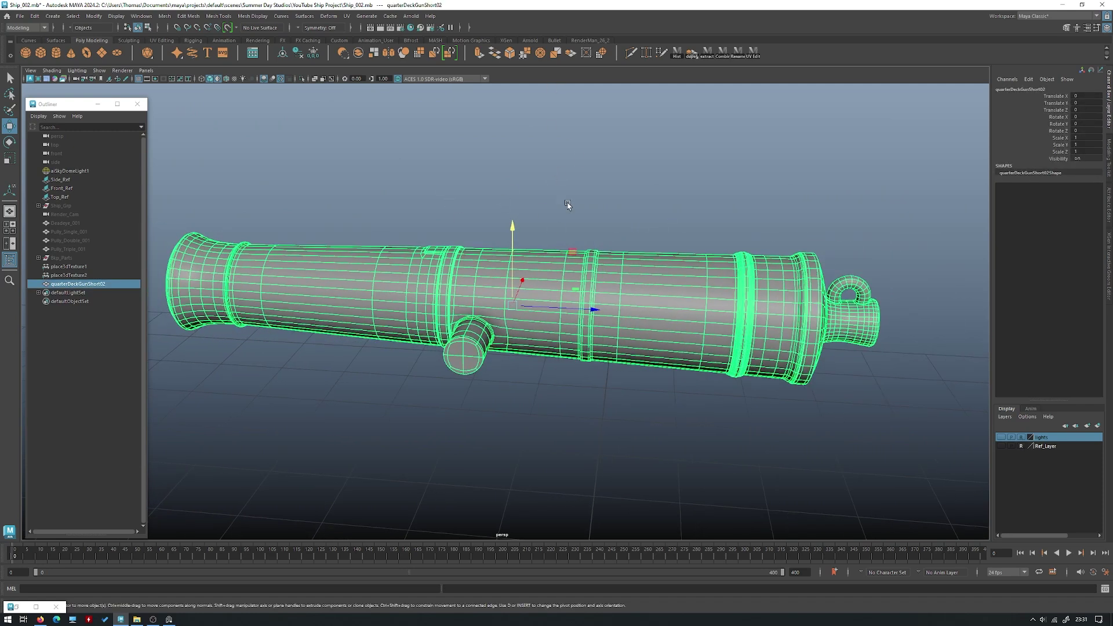
# - Examine the quarterdeck cannon barrel's rings, trunnions and breech from several angles, with and without smooth preview
pyautogui.keyDown('alt'); pyautogui.moveTo(571, 153); pyautogui.dragTo(641, 214); pyautogui.keyUp('alt')
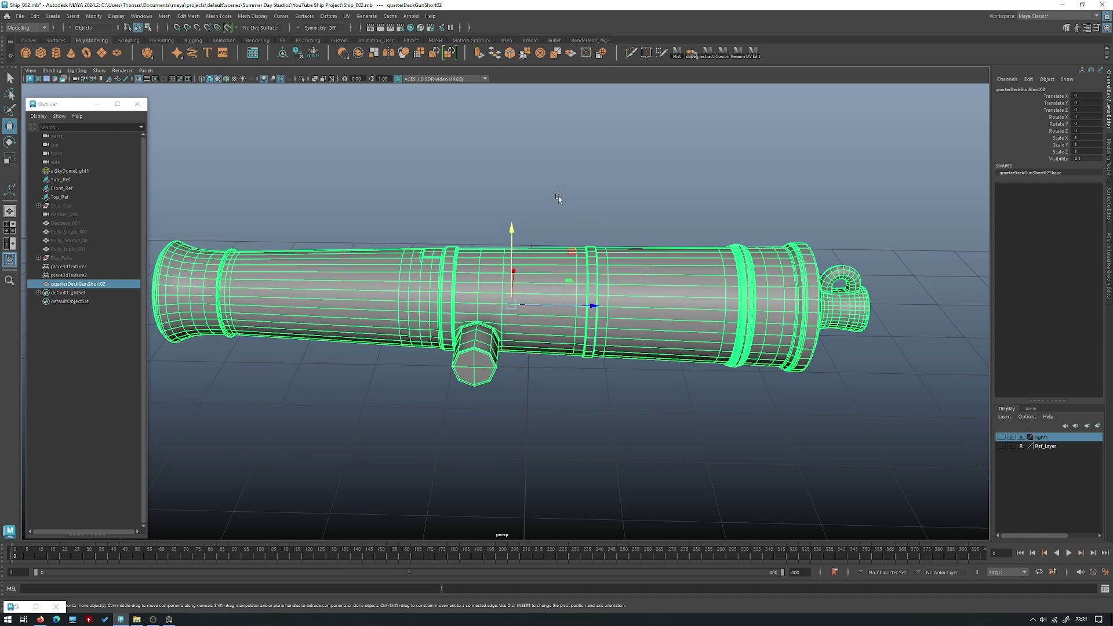
pyautogui.keyDown('alt'); pyautogui.moveTo(666, 157); pyautogui.dragTo(571, 200); pyautogui.keyUp('alt')
pyautogui.click(694, 196)
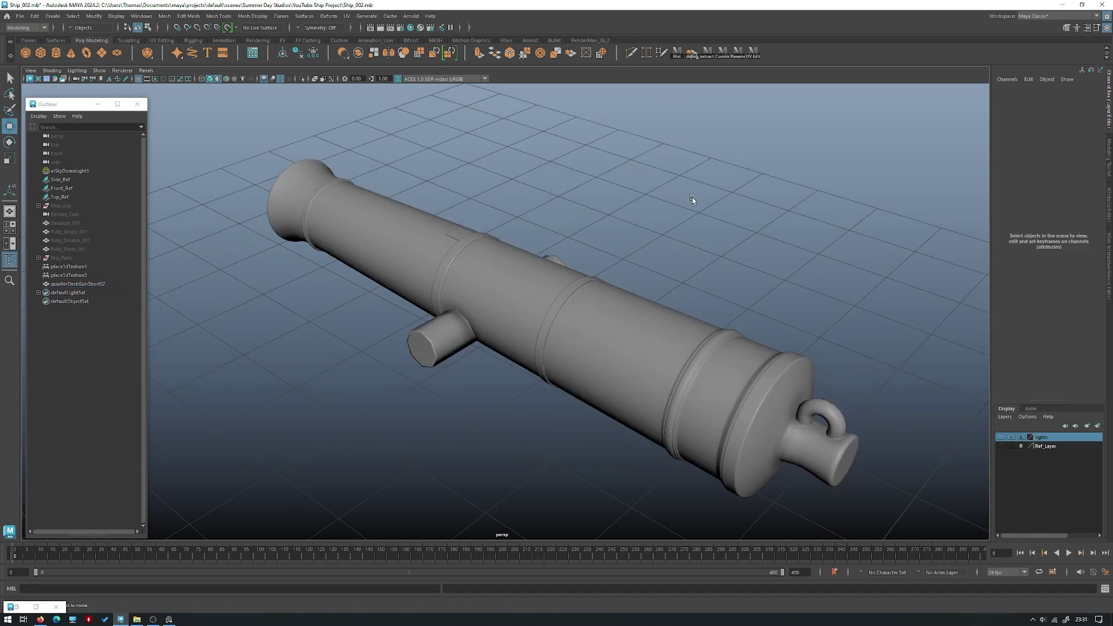
pyautogui.keyDown('alt'); pyautogui.moveTo(695, 196); pyautogui.dragTo(535, 243); pyautogui.keyUp('alt')
pyautogui.click(535, 298)
pyautogui.keyDown('alt'); pyautogui.moveTo(535, 298); pyautogui.dragTo(660, 290); pyautogui.keyUp('alt')
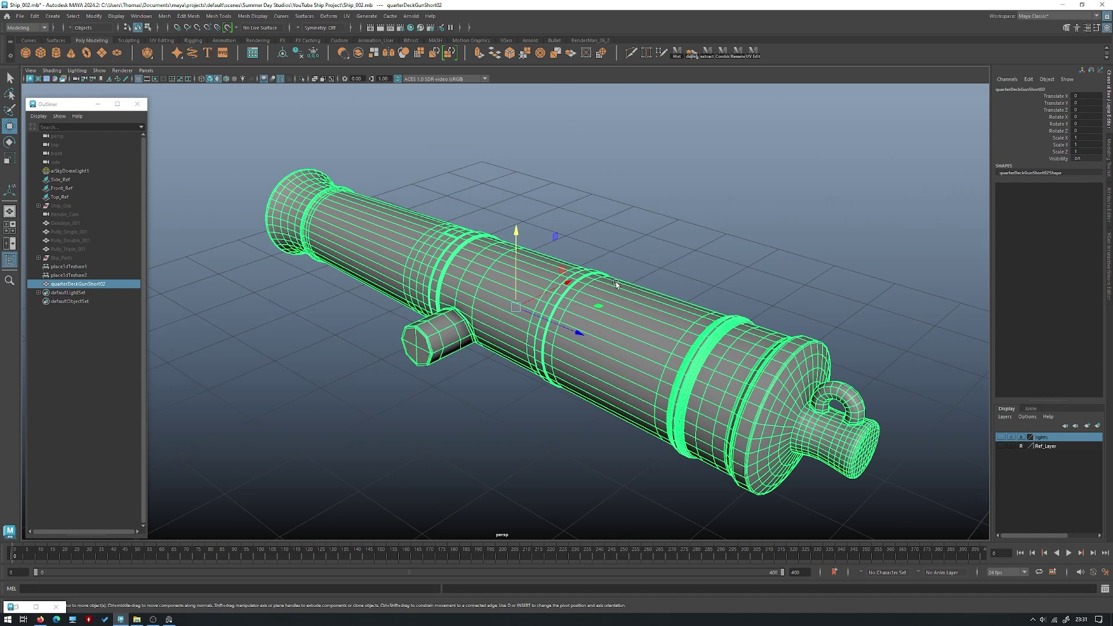
pyautogui.keyDown('alt'); pyautogui.moveTo(629, 278); pyautogui.dragTo(674, 262); pyautogui.keyUp('alt')
pyautogui.click(548, 242)
pyautogui.keyDown('alt'); pyautogui.moveTo(548, 242); pyautogui.dragTo(591, 288); pyautogui.keyUp('alt')
pyautogui.click(574, 287)
pyautogui.click(538, 250)
pyautogui.click(538, 251)
pyautogui.click(579, 251)
pyautogui.click(591, 289)
pyautogui.click(728, 181)
pyautogui.keyDown('alt'); pyautogui.moveTo(728, 181); pyautogui.dragTo(661, 272); pyautogui.keyUp('alt')
pyautogui.click(592, 255)
pyautogui.press('1')
# - Examine the unsmoothed barrel's edge flow around the trunnion and reinforcing rings, both selected and in plain shading
pyautogui.keyDown('alt'); pyautogui.moveTo(521, 203); pyautogui.dragTo(716, 318); pyautogui.keyUp('alt')
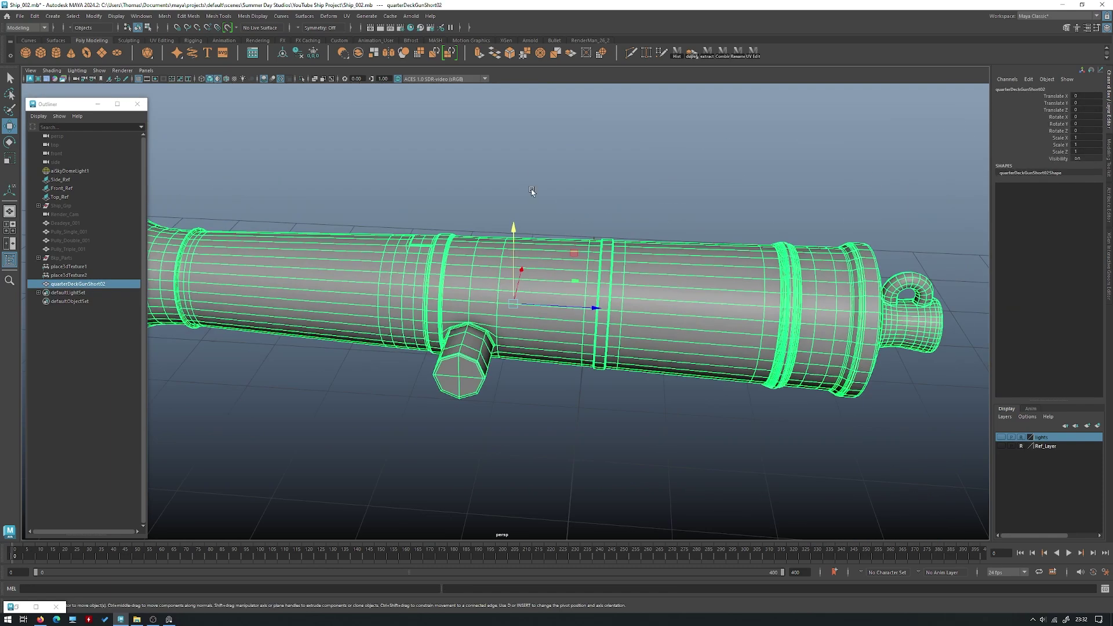
pyautogui.click(532, 189)
pyautogui.scroll(1, 529, 233)
pyautogui.keyDown('alt'); pyautogui.moveTo(529, 233); pyautogui.dragTo(556, 292); pyautogui.keyUp('alt')
pyautogui.click(548, 276)
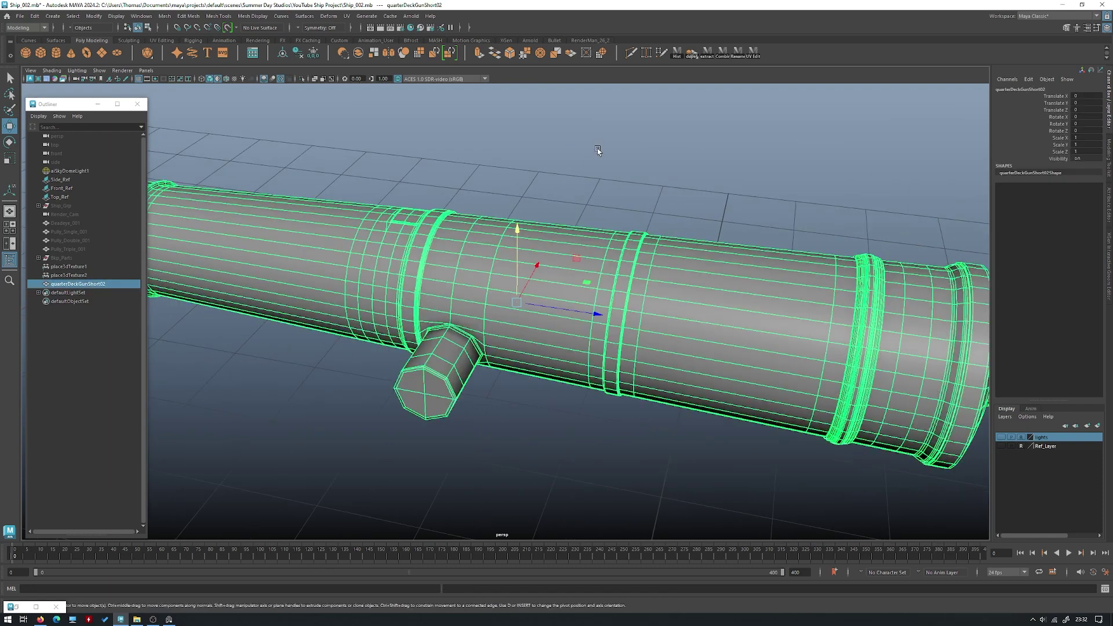
pyautogui.click(597, 149)
pyautogui.scroll(-3, 528, 300)
pyautogui.click(528, 300)
pyautogui.click(682, 206)
pyautogui.scroll(-3, 682, 206)
pyautogui.keyDown('alt'); pyautogui.moveTo(682, 206); pyautogui.dragTo(557, 278); pyautogui.keyUp('alt')
pyautogui.click(557, 278)
pyautogui.keyDown('alt'); pyautogui.moveTo(591, 207); pyautogui.dragTo(566, 186); pyautogui.keyUp('alt')
pyautogui.click(584, 151)
pyautogui.click(581, 275)
pyautogui.click(550, 205)
# - Create a polygon cylinder and raise it to 4.96 on Translate Y, level with the cannon barrel
pyautogui.keyDown('shift'); pyautogui.rightClick(576, 168); pyautogui.keyUp('shift')
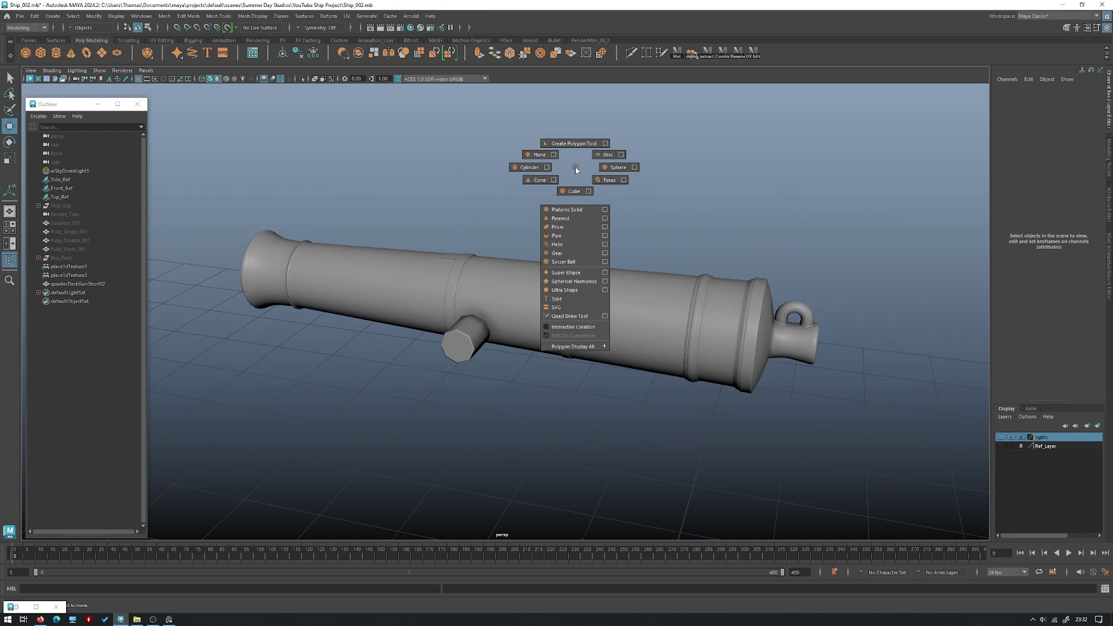
pyautogui.keyDown('shift'); pyautogui.moveTo(488, 163); pyautogui.dragTo(487, 163, button='right'); pyautogui.keyUp('shift')
pyautogui.keyDown('alt'); pyautogui.moveTo(487, 163); pyautogui.dragTo(196, 199, button='right'); pyautogui.keyUp('alt')
pyautogui.keyDown('alt'); pyautogui.moveTo(487, 331); pyautogui.dragTo(524, 377); pyautogui.keyUp('alt')
pyautogui.keyDown('alt'); pyautogui.moveTo(524, 378); pyautogui.dragTo(331, 432, button='right'); pyautogui.keyUp('alt')
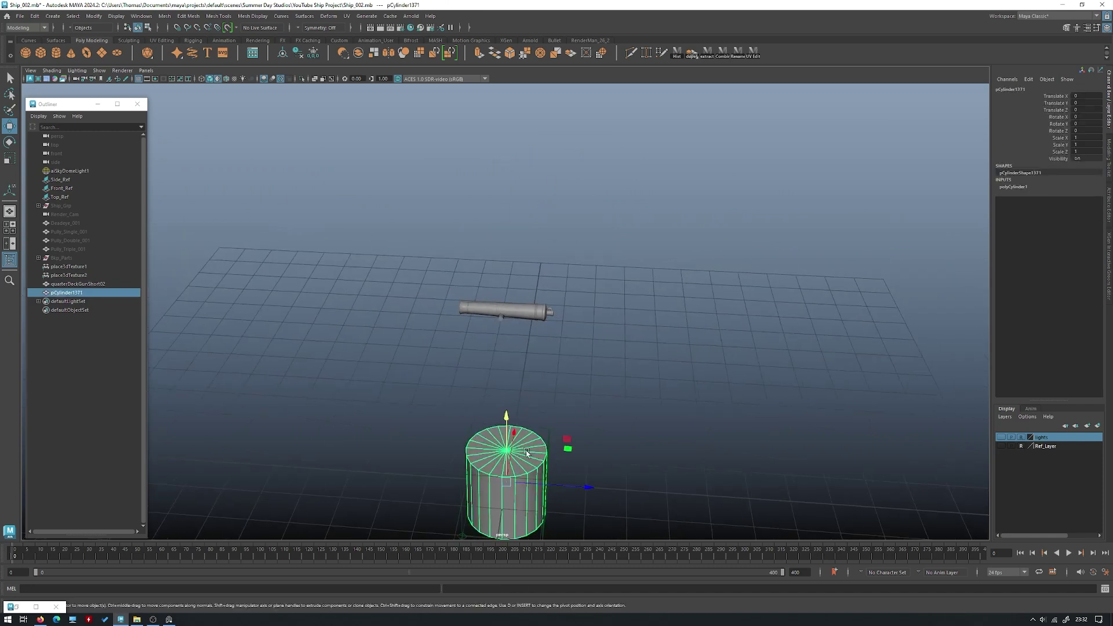
pyautogui.moveTo(506, 425); pyautogui.dragTo(507, 266)
pyautogui.press('f')
# - Lay the cylinder along the barrel at -90 on Rotate X and scale it uniformly to 0.249
pyautogui.press('e')
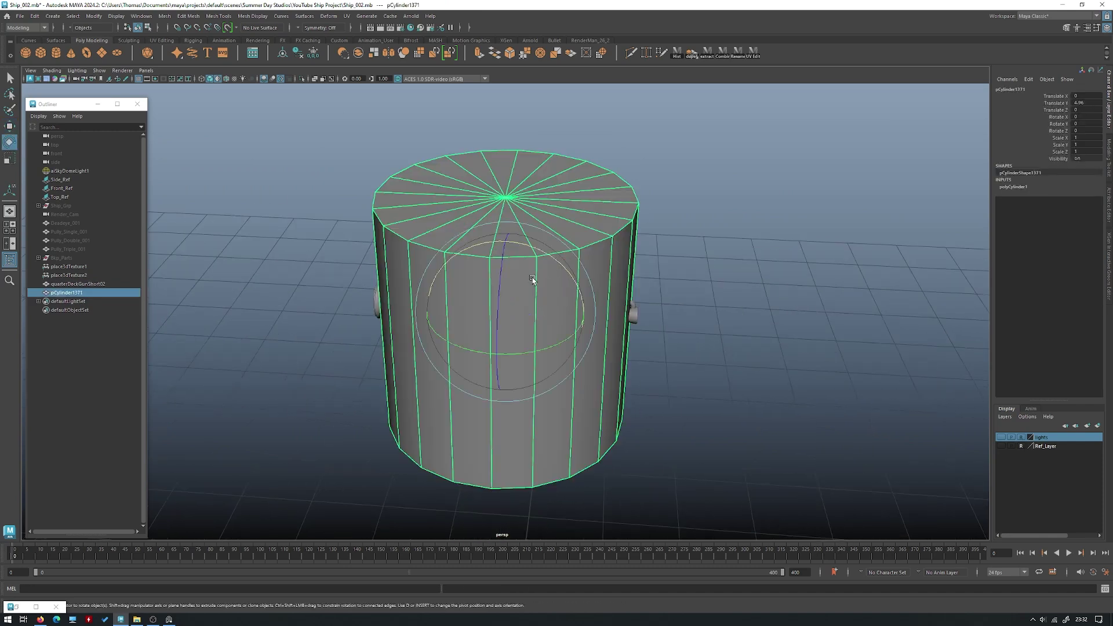
pyautogui.moveTo(548, 257); pyautogui.dragTo(502, 243)
pyautogui.hotkey('ctrl', 'z')
pyautogui.press('w')
pyautogui.press('r')
pyautogui.moveTo(504, 312); pyautogui.dragTo(343, 289)
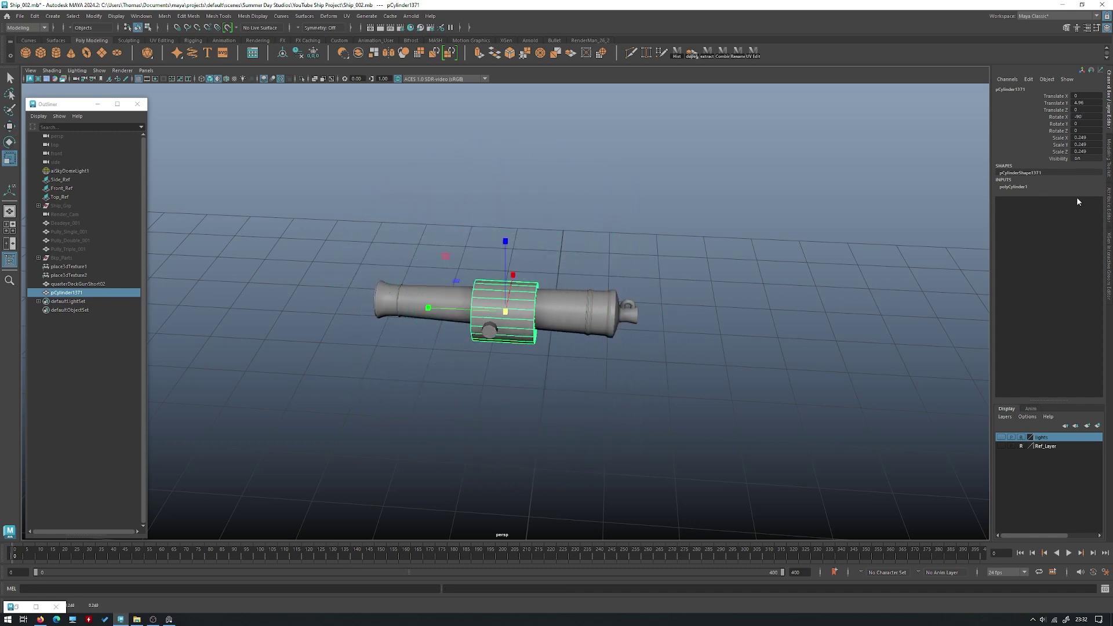
# - Set the cylinder's Subdivisions Axis to 24 and display wireframe over the shaded models
pyautogui.click(1037, 187)
pyautogui.scroll(5, 900, 241)
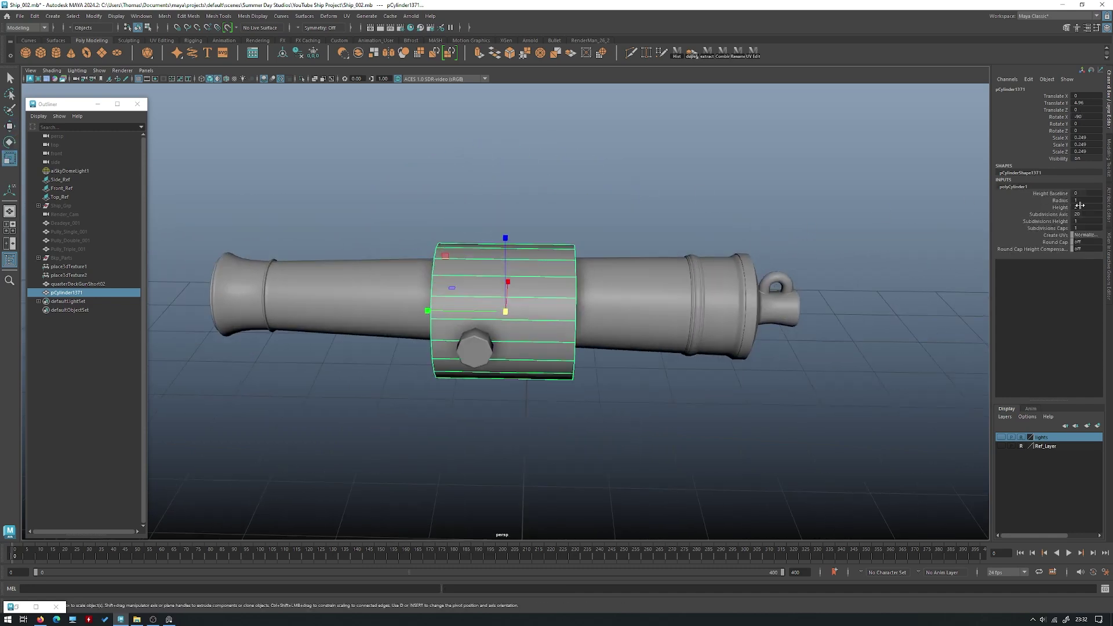
pyautogui.write('24')
pyautogui.press('Return')
pyautogui.keyDown('alt'); pyautogui.moveTo(442, 259); pyautogui.dragTo(279, 139); pyautogui.keyUp('alt')
pyautogui.press('w')
pyautogui.click(226, 79)
pyautogui.moveTo(429, 219)
pyautogui.keyDown('alt'); pyautogui.mouseDown()
pyautogui.moveTo(510, 238)
pyautogui.moveTo(532, 261)
pyautogui.moveTo(444, 292)
pyautogui.moveTo(412, 277)
pyautogui.mouseUp(); pyautogui.keyUp('alt')
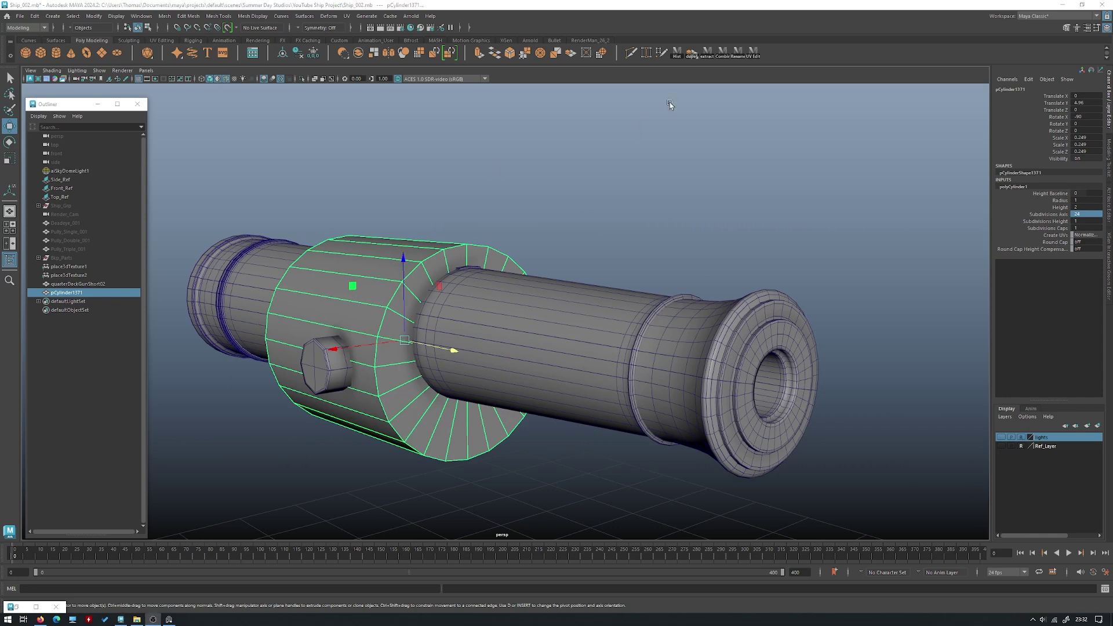
# - Compare the cylinder's roundness around the barrel at 20 and 24 axis subdivisions, keeping 24
pyautogui.keyDown('alt'); pyautogui.moveTo(696, 106); pyautogui.dragTo(651, 242); pyautogui.keyUp('alt')
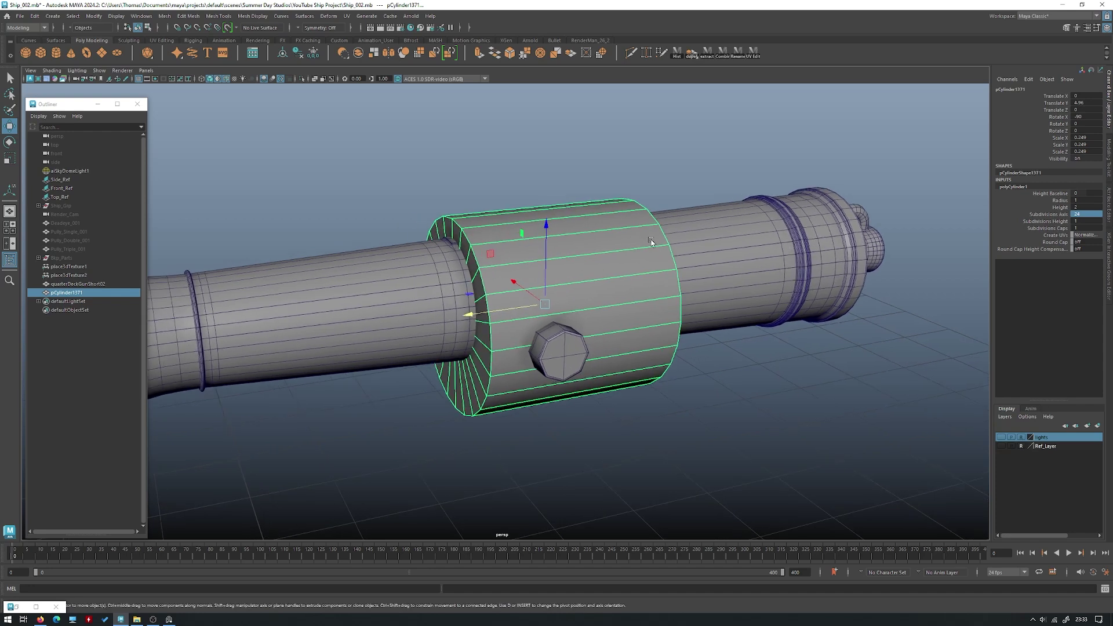
pyautogui.keyDown('alt'); pyautogui.moveTo(603, 259); pyautogui.dragTo(486, 257); pyautogui.keyUp('alt')
pyautogui.hotkey('ctrl', 'z')
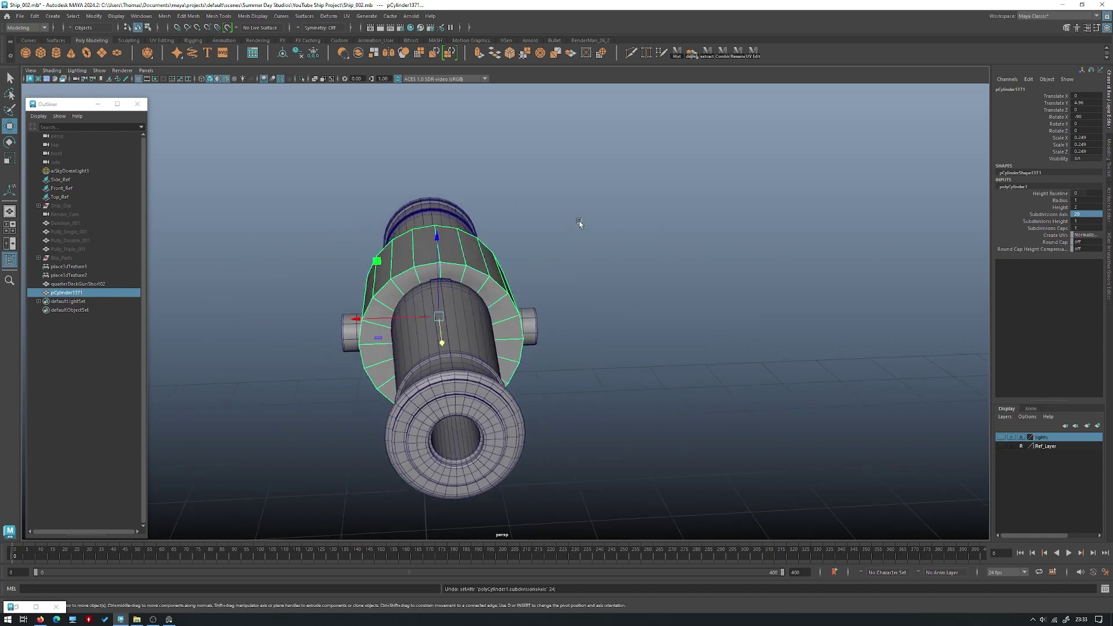
pyautogui.press('Return')
pyautogui.keyDown('alt'); pyautogui.moveTo(516, 292); pyautogui.dragTo(452, 318); pyautogui.keyUp('alt')
pyautogui.keyDown('alt'); pyautogui.moveTo(516, 332); pyautogui.dragTo(702, 334, button='middle'); pyautogui.keyUp('alt')
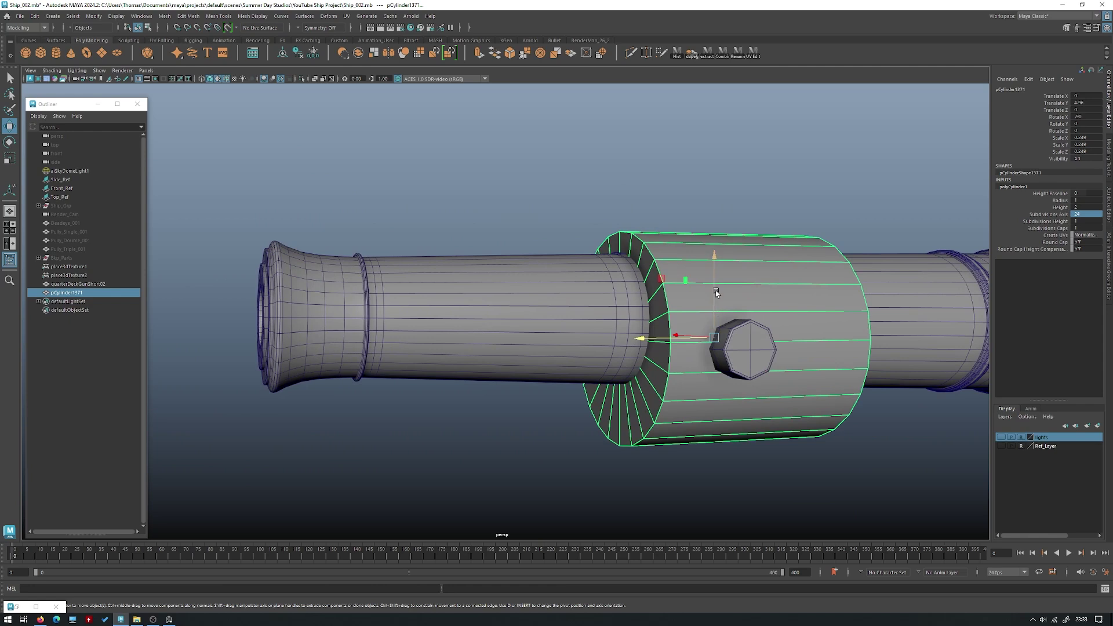
# - Raise the cylinder to 5.008 on Translate Y
pyautogui.moveTo(716, 293); pyautogui.dragTo(732, 262)
pyautogui.keyDown('alt'); pyautogui.moveTo(803, 292); pyautogui.dragTo(576, 316, button='middle'); pyautogui.keyUp('alt')
pyautogui.keyDown('alt'); pyautogui.moveTo(576, 315); pyautogui.dragTo(547, 326); pyautogui.keyUp('alt')
pyautogui.keyDown('alt'); pyautogui.moveTo(590, 313); pyautogui.dragTo(405, 287, button='right'); pyautogui.keyUp('alt')
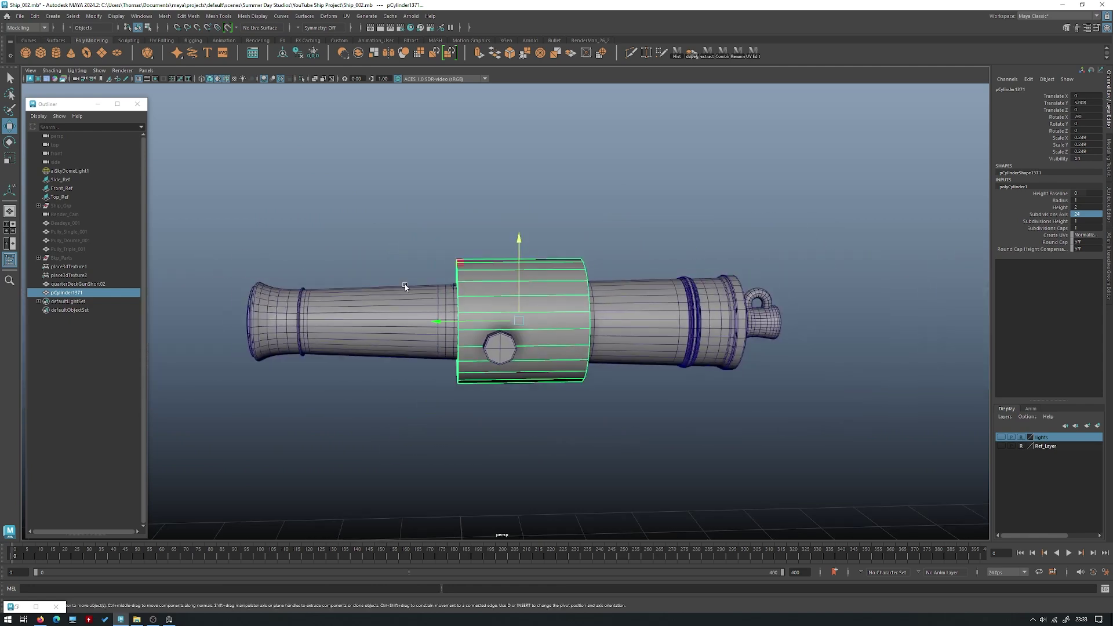
# - Move the reference cannon barrel sideways so it lies beside the cylinder
pyautogui.click(404, 286)
pyautogui.keyDown('alt'); pyautogui.moveTo(552, 307); pyautogui.dragTo(653, 324); pyautogui.keyUp('alt')
pyautogui.click(643, 353)
pyautogui.keyDown('alt'); pyautogui.moveTo(488, 290); pyautogui.dragTo(655, 417); pyautogui.keyUp('alt')
# - Scale the cylinder down uniformly to 0.176
pyautogui.click(497, 341)
pyautogui.keyDown('alt'); pyautogui.moveTo(497, 341); pyautogui.dragTo(526, 300); pyautogui.keyUp('alt')
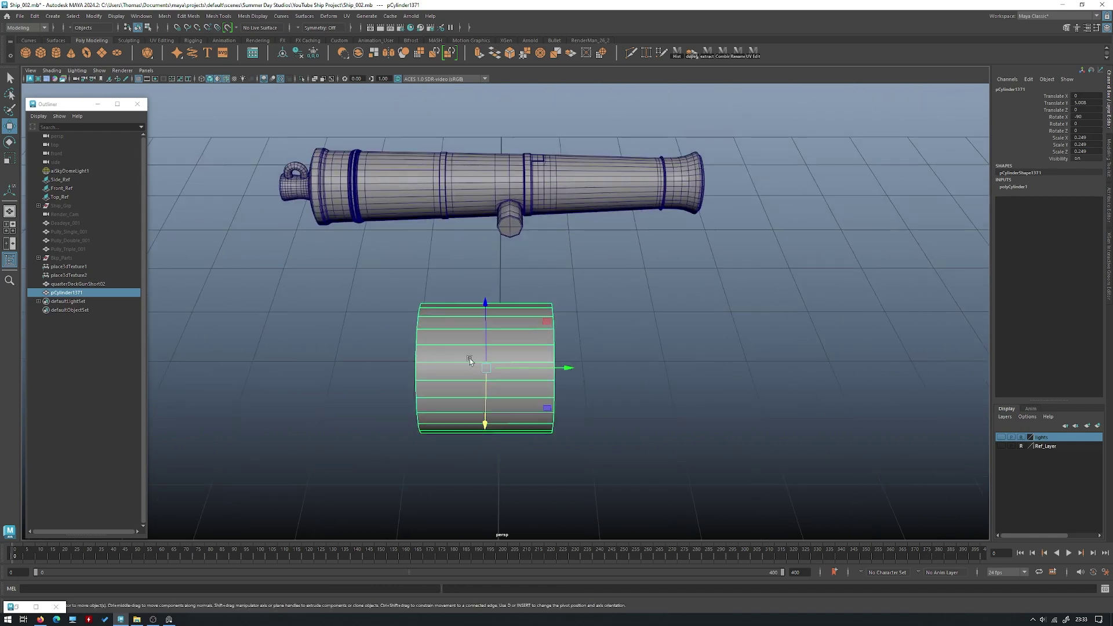
pyautogui.press('r')
pyautogui.moveTo(482, 366); pyautogui.dragTo(416, 220)
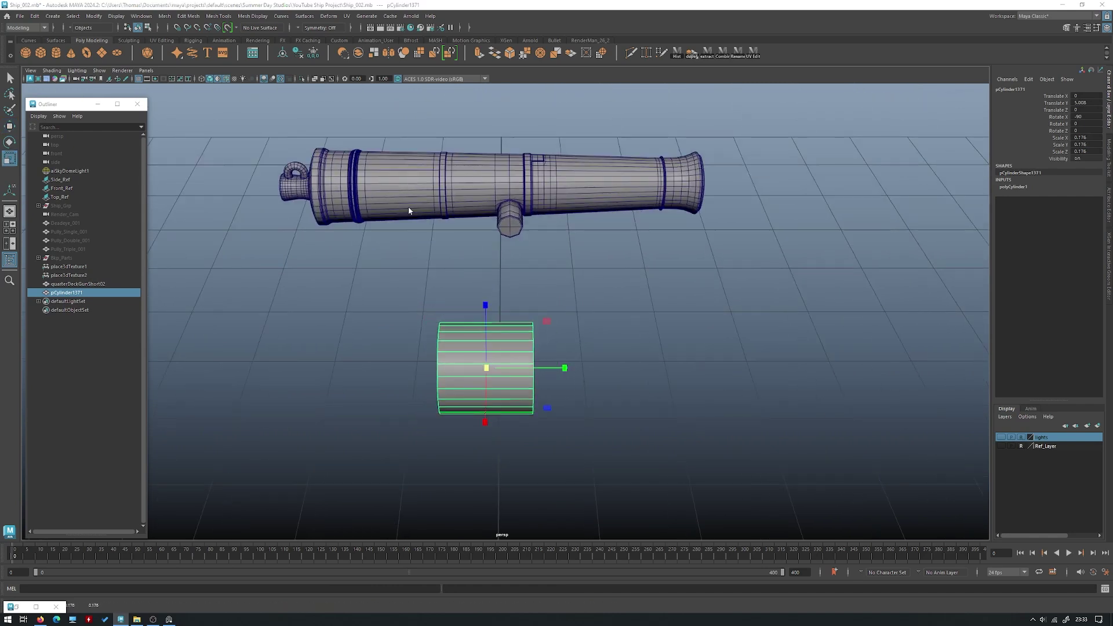
# - In the top view, move the cylinder's end vertices outward to stretch it to roughly the cannon barrel's length
pyautogui.press('space')
pyautogui.press('space')
pyautogui.press('space')
pyautogui.press('f')
pyautogui.keyDown('alt'); pyautogui.moveTo(394, 176); pyautogui.dragTo(263, 197, button='right'); pyautogui.keyUp('alt')
pyautogui.keyDown('alt'); pyautogui.moveTo(546, 202); pyautogui.dragTo(980, 342, button='right'); pyautogui.keyUp('alt')
pyautogui.moveTo(571, 263); pyautogui.dragTo(504, 267, button='right')
pyautogui.press('w')
pyautogui.moveTo(546, 307); pyautogui.dragTo(509, 162)
pyautogui.moveTo(579, 393); pyautogui.dragTo(425, 300)
pyautogui.moveTo(502, 293); pyautogui.dragTo(489, 389)
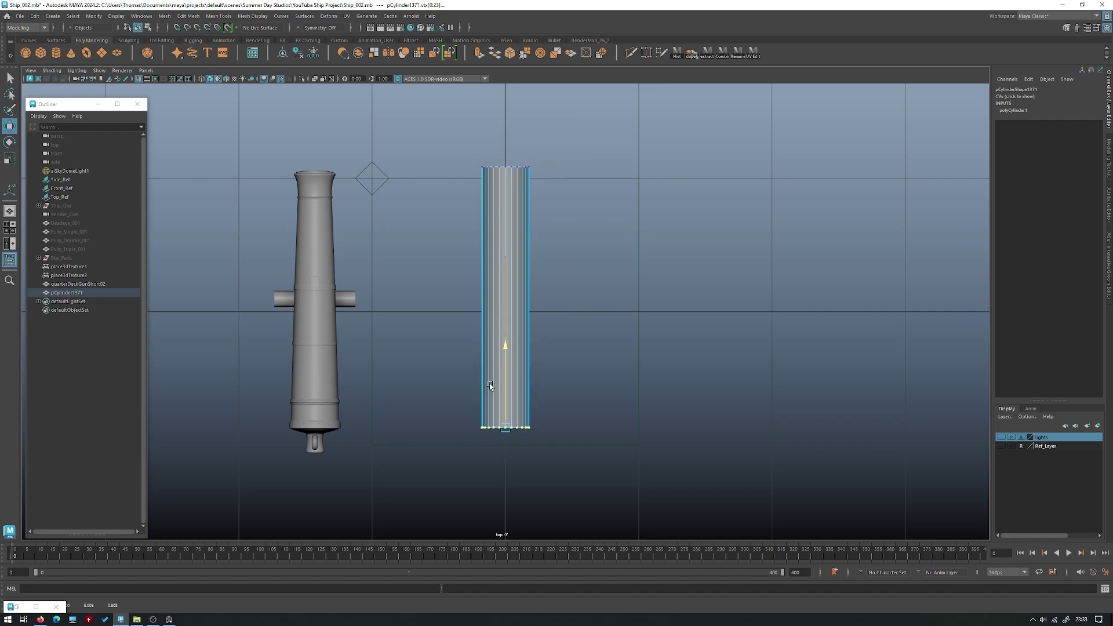
# - Taper the cylinder by scaling down its muzzle-end vertices, and pull that end back to where the reference's muzzle flare begins
pyautogui.moveTo(577, 193); pyautogui.dragTo(517, 148)
pyautogui.scroll(3, 634, 252)
pyautogui.press('r')
pyautogui.press('w')
pyautogui.moveTo(605, 189); pyautogui.dragTo(425, 102)
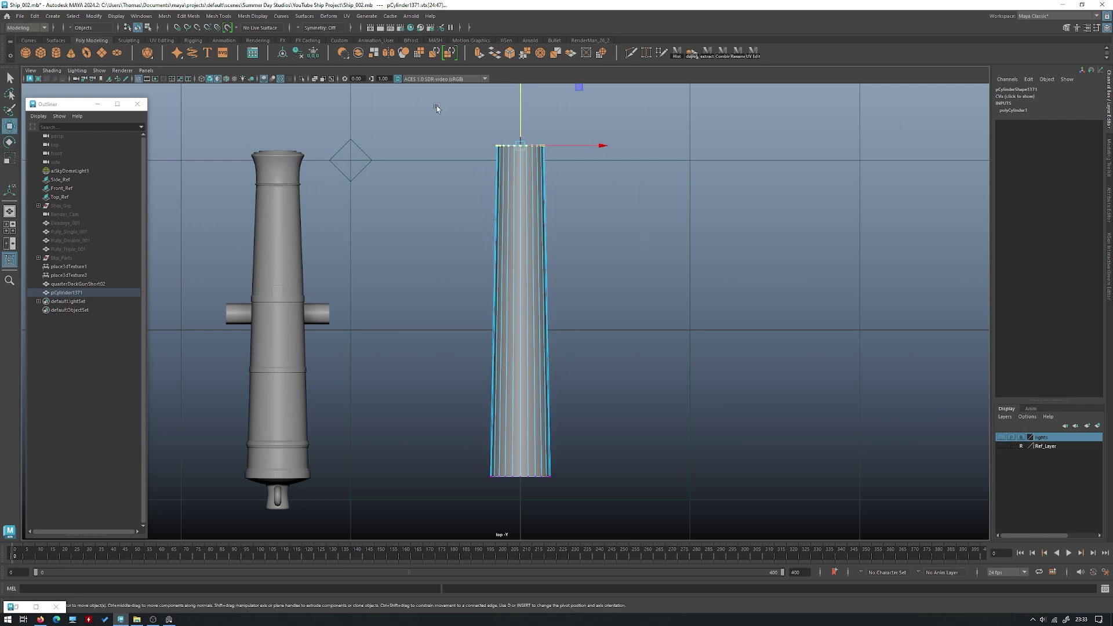
pyautogui.moveTo(514, 126); pyautogui.dragTo(519, 152)
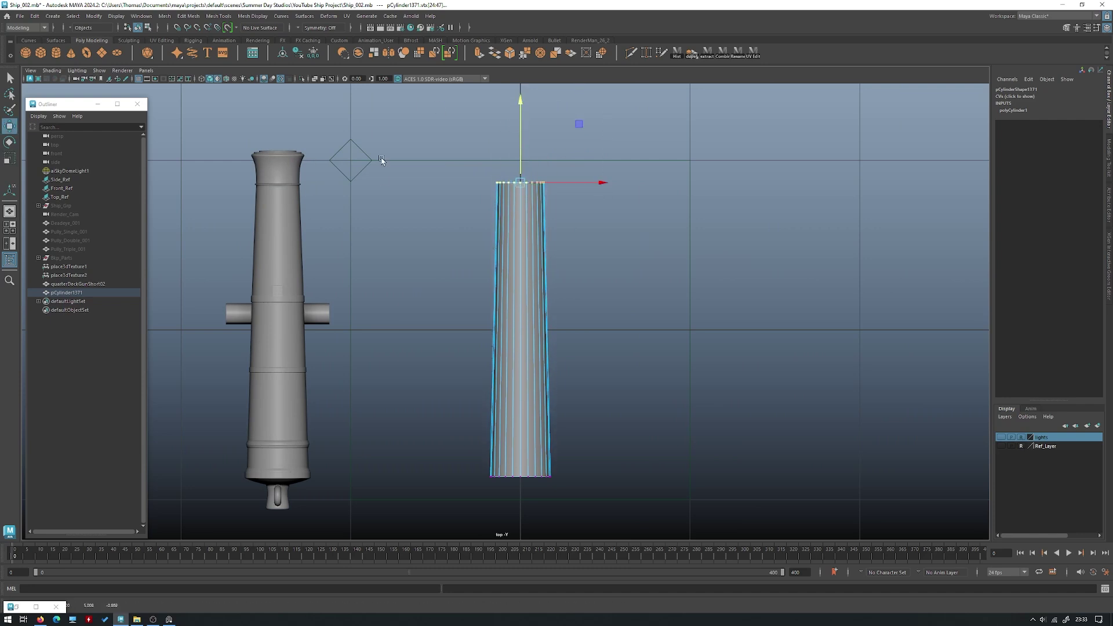
pyautogui.press('space')
pyautogui.press('space')
pyautogui.keyDown('alt'); pyautogui.moveTo(619, 152); pyautogui.dragTo(661, 297); pyautogui.keyUp('alt')
pyautogui.click(558, 335)
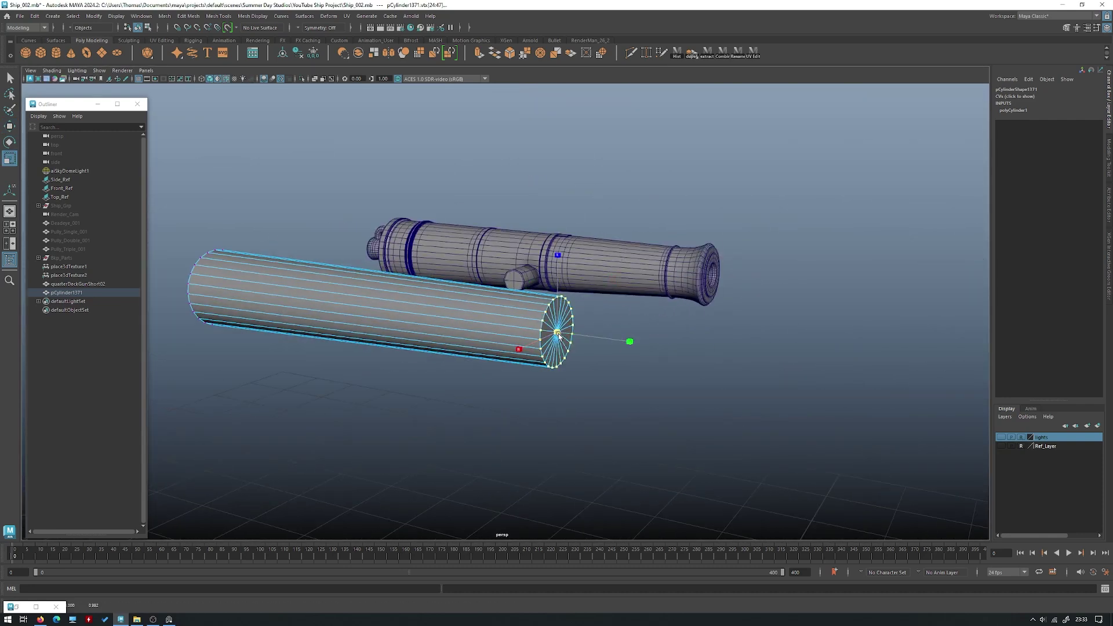
pyautogui.press('w')
# - Extrude the faces at the cylinder's muzzle end forward and scale them up into a flare
pyautogui.moveTo(637, 213); pyautogui.dragTo(636, 239, button='right')
pyautogui.keyDown('alt'); pyautogui.moveTo(596, 314); pyautogui.dragTo(652, 322); pyautogui.keyUp('alt')
pyautogui.moveTo(665, 420); pyautogui.dragTo(563, 295)
pyautogui.keyDown('alt'); pyautogui.moveTo(524, 371); pyautogui.dragTo(531, 273); pyautogui.keyUp('alt')
pyautogui.keyDown('alt'); pyautogui.moveTo(621, 316); pyautogui.dragTo(566, 315, button='middle'); pyautogui.keyUp('alt')
pyautogui.keyDown('alt'); pyautogui.moveTo(566, 315); pyautogui.dragTo(578, 310); pyautogui.keyUp('alt')
pyautogui.keyDown('shift'); pyautogui.moveTo(607, 259); pyautogui.dragTo(606, 285, button='right'); pyautogui.keyUp('shift')
pyautogui.keyDown('alt'); pyautogui.moveTo(592, 305); pyautogui.dragTo(513, 316, button='middle'); pyautogui.keyUp('alt')
pyautogui.keyDown('alt'); pyautogui.moveTo(513, 317); pyautogui.dragTo(489, 320); pyautogui.keyUp('alt')
pyautogui.press('w')
pyautogui.press('r')
# - Insert a centered edge loop around the muzzle flare and scale it inward to curve the profile
pyautogui.keyDown('shift'); pyautogui.moveTo(488, 321); pyautogui.dragTo(388, 316, button='right'); pyautogui.keyUp('shift')
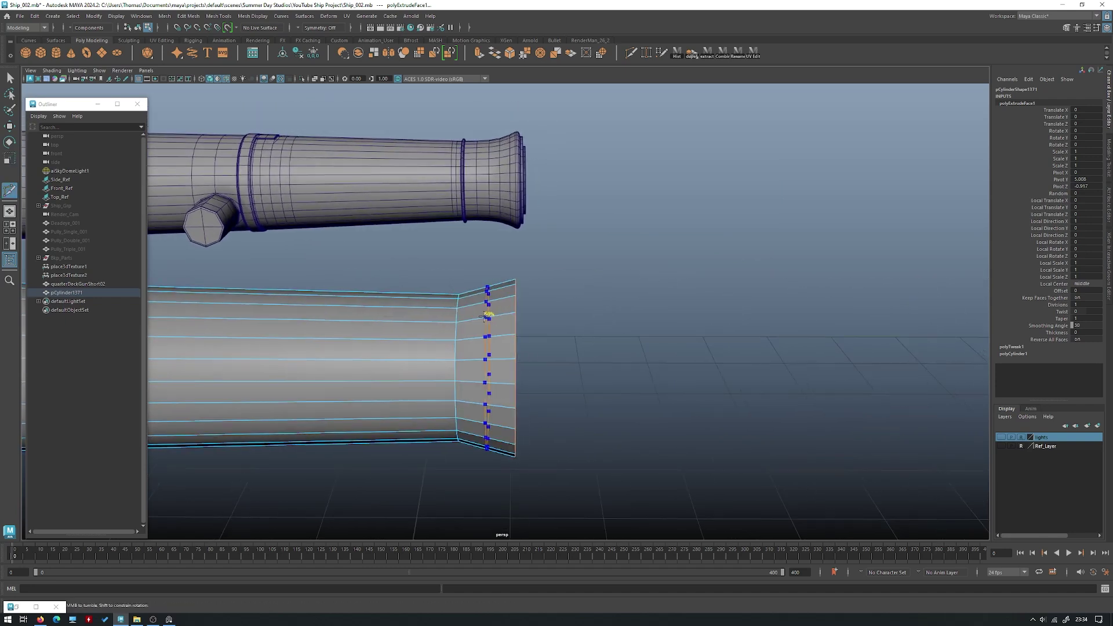
pyautogui.keyDown('ctrl'); pyautogui.middleClick(489, 316); pyautogui.keyUp('ctrl')
pyautogui.keyDown('alt'); pyautogui.moveTo(489, 317); pyautogui.dragTo(518, 323); pyautogui.keyUp('alt')
pyautogui.press('w')
pyautogui.moveTo(504, 319); pyautogui.dragTo(505, 305, button='right')
pyautogui.doubleClick(508, 316)
pyautogui.press('r')
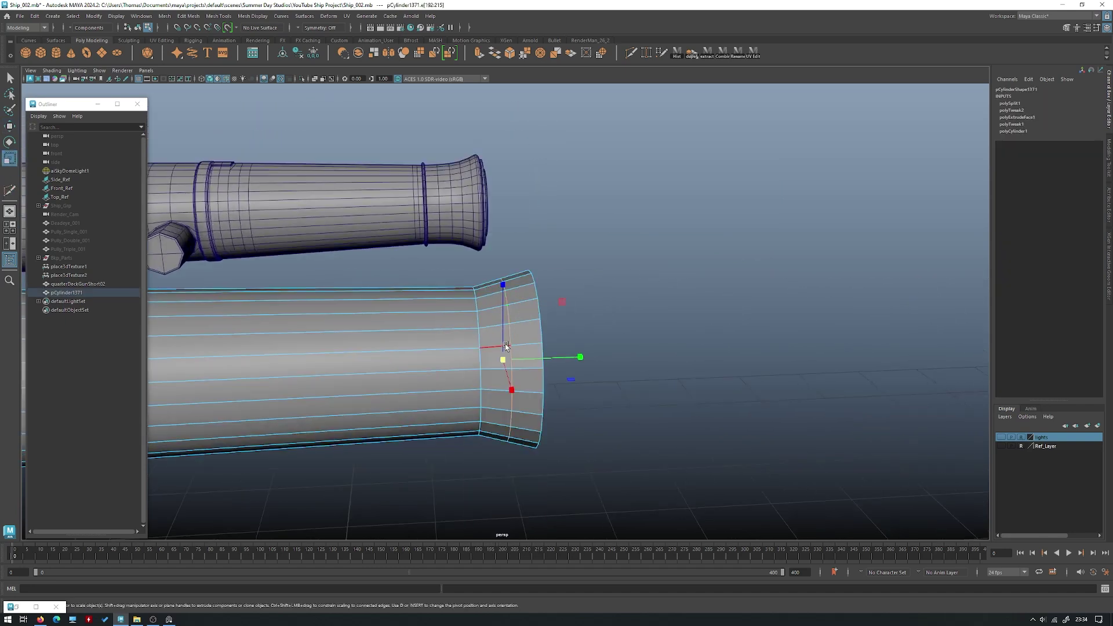
pyautogui.moveTo(504, 360); pyautogui.dragTo(503, 284)
pyautogui.moveTo(503, 284); pyautogui.dragTo(536, 245, button='right')
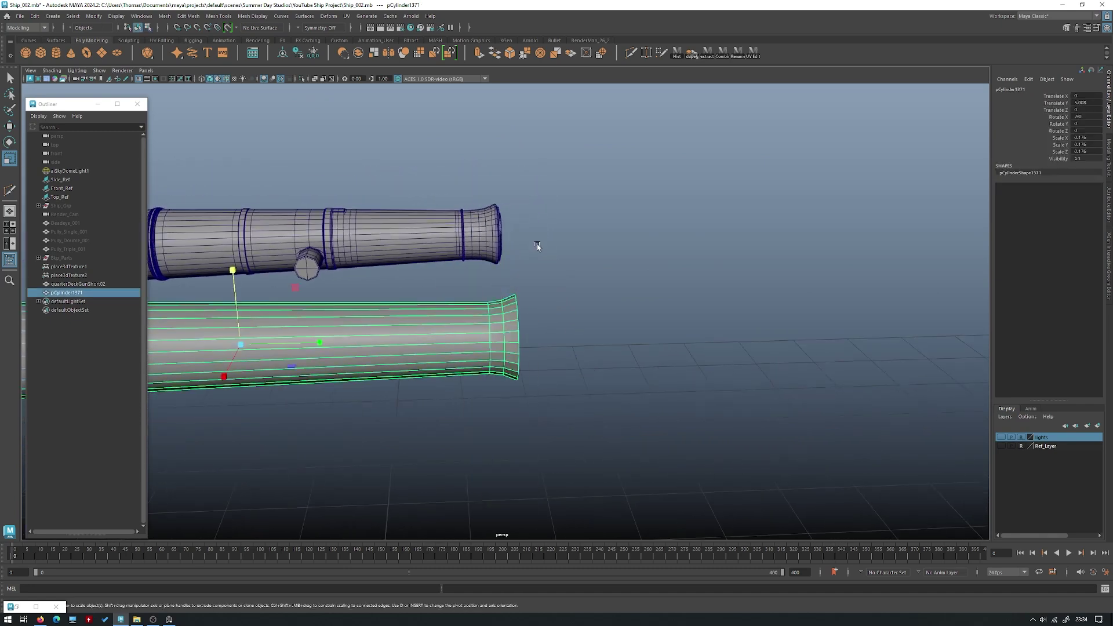
# - Select only the faces capping the cylinder's breech end and extrude them backward into a short band
pyautogui.click(537, 245)
pyautogui.keyDown('alt'); pyautogui.moveTo(536, 245); pyautogui.dragTo(450, 281); pyautogui.keyUp('alt')
pyautogui.keyDown('alt'); pyautogui.moveTo(450, 280); pyautogui.dragTo(524, 305, button='middle'); pyautogui.keyUp('alt')
pyautogui.click(504, 305)
pyautogui.keyDown('alt'); pyautogui.moveTo(505, 305); pyautogui.dragTo(588, 371, button='right'); pyautogui.keyUp('alt')
pyautogui.keyDown('alt'); pyautogui.moveTo(587, 374); pyautogui.dragTo(434, 295); pyautogui.keyUp('alt')
pyautogui.moveTo(435, 296); pyautogui.dragTo(438, 311, button='right')
pyautogui.keyDown('alt'); pyautogui.moveTo(439, 311); pyautogui.dragTo(473, 360); pyautogui.keyUp('alt')
pyautogui.keyDown('alt'); pyautogui.moveTo(469, 380); pyautogui.dragTo(480, 394, button='right'); pyautogui.keyUp('alt')
pyautogui.moveTo(492, 460); pyautogui.dragTo(353, 255)
pyautogui.keyDown('ctrl'); pyautogui.moveTo(476, 422); pyautogui.dragTo(450, 241); pyautogui.keyUp('ctrl')
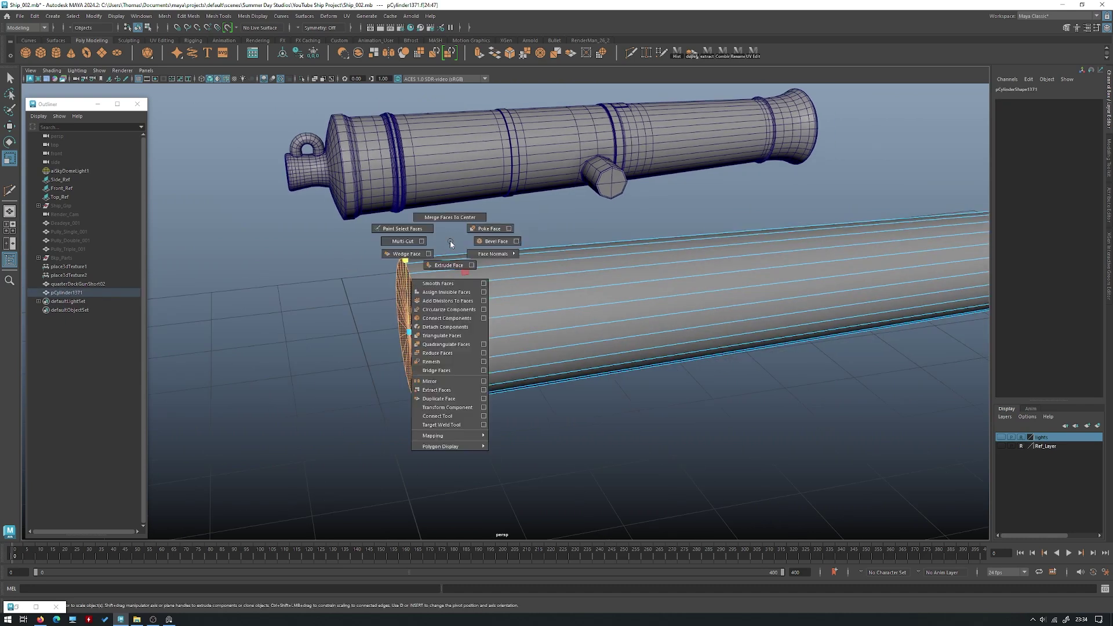
pyautogui.hotkey('ctrl', 'e')
pyautogui.keyDown('alt'); pyautogui.moveTo(487, 284); pyautogui.dragTo(458, 275); pyautogui.keyUp('alt')
pyautogui.press('w')
pyautogui.moveTo(420, 322); pyautogui.dragTo(563, 377)
# - Extrude the breech cap faces again, moving them backward and scaling them inward into a cone
pyautogui.hotkey('ctrl', 'e')
pyautogui.press('w')
pyautogui.press('r')
pyautogui.moveTo(486, 389)
pyautogui.keyDown('alt'); pyautogui.mouseDown()
pyautogui.moveTo(464, 377)
pyautogui.moveTo(503, 398)
pyautogui.mouseUp(); pyautogui.keyUp('alt')
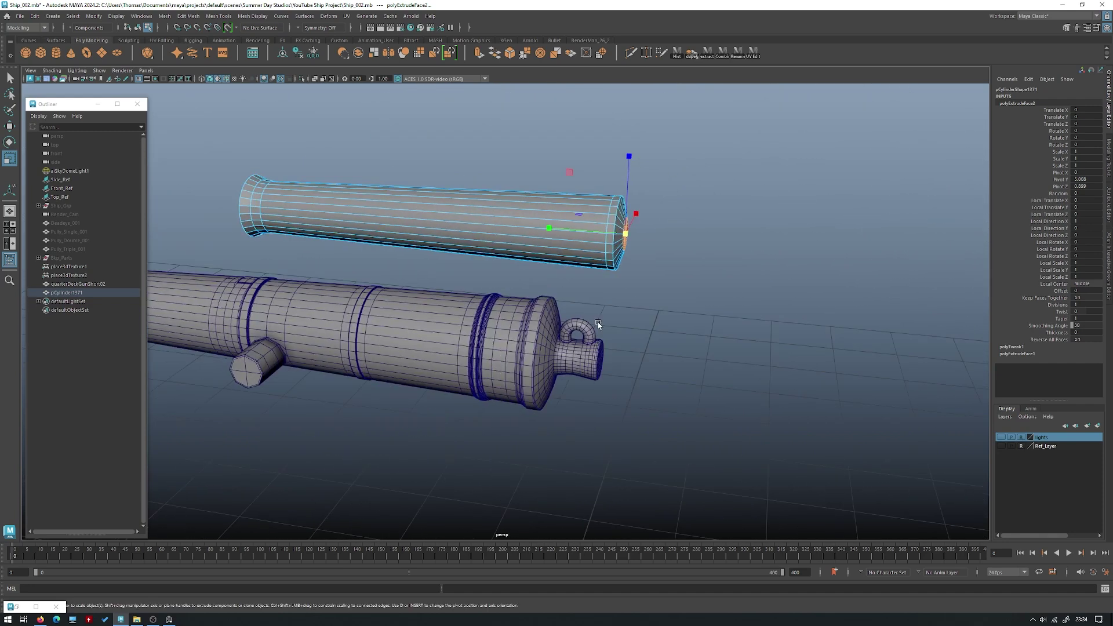
# - Compare with the reference breech and extrude the small central cap faces straight backward to form the cascabel knob
pyautogui.keyDown('alt'); pyautogui.moveTo(591, 282); pyautogui.dragTo(411, 405); pyautogui.keyUp('alt')
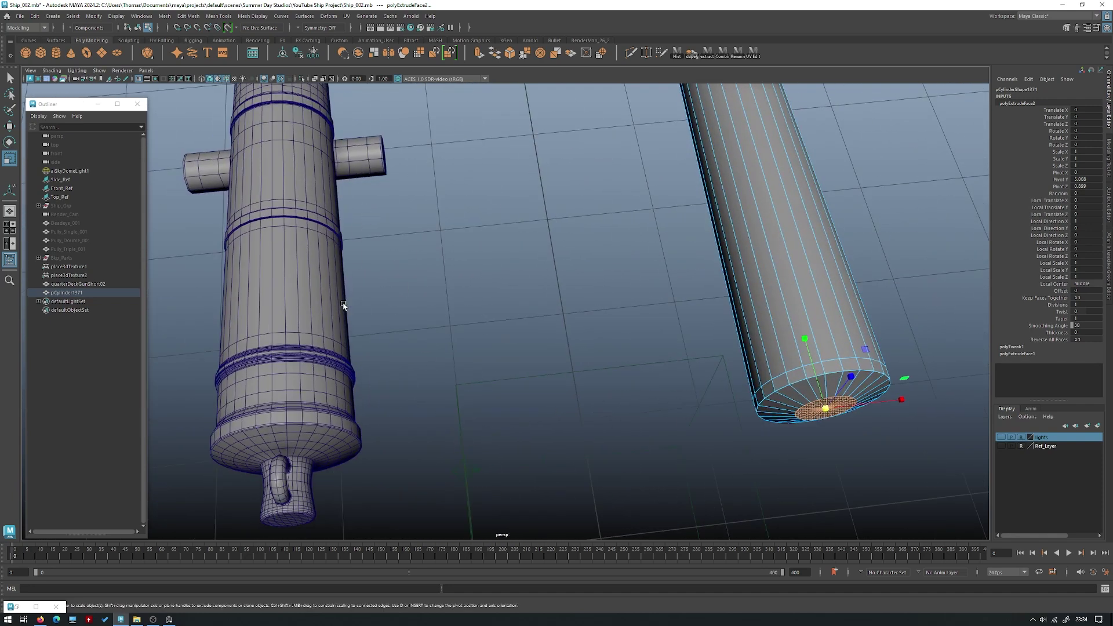
pyautogui.keyDown('alt'); pyautogui.moveTo(343, 305); pyautogui.dragTo(330, 341); pyautogui.keyUp('alt')
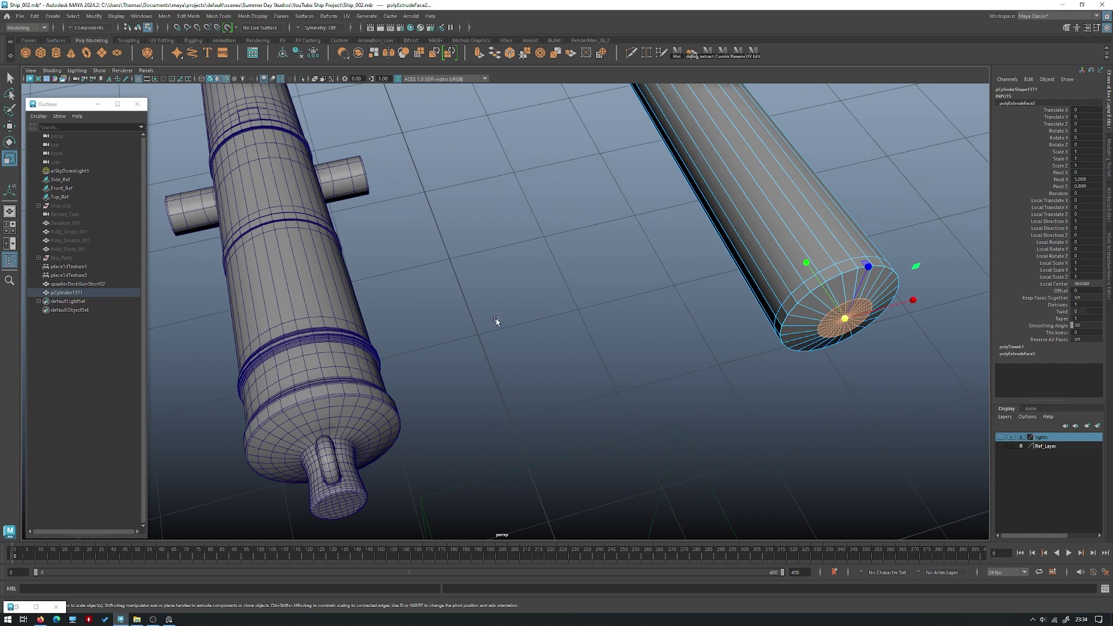
pyautogui.keyDown('alt'); pyautogui.moveTo(398, 355); pyautogui.dragTo(548, 359); pyautogui.keyUp('alt')
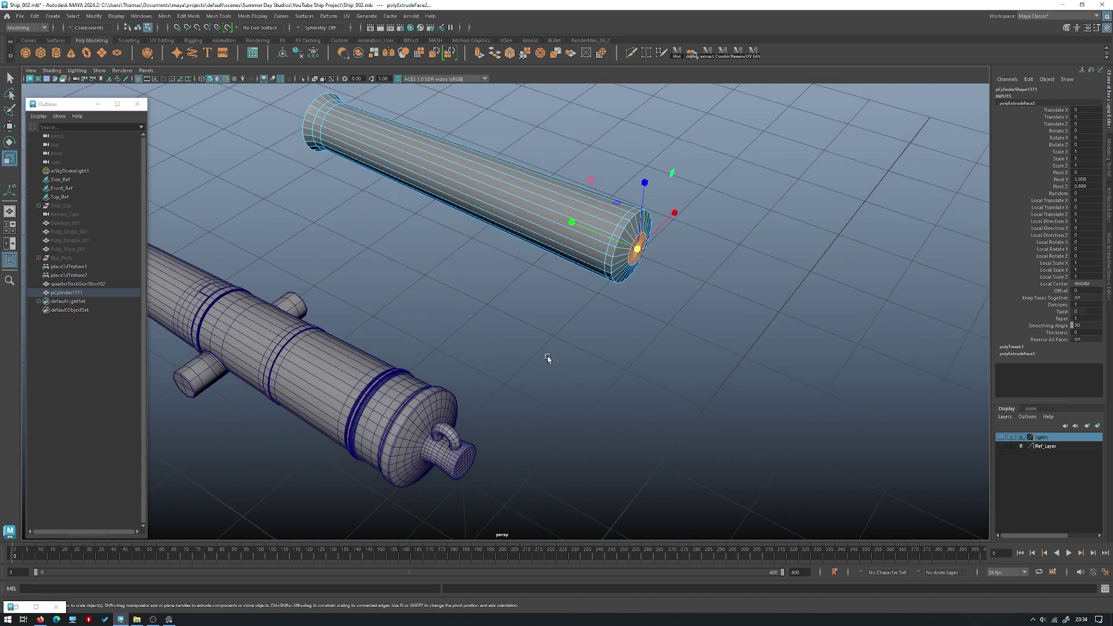
pyautogui.keyDown('alt'); pyautogui.moveTo(442, 453); pyautogui.dragTo(477, 404); pyautogui.keyUp('alt')
pyautogui.keyDown('alt'); pyautogui.moveTo(513, 352); pyautogui.dragTo(669, 301); pyautogui.keyUp('alt')
pyautogui.press('f')
pyautogui.keyDown('alt'); pyautogui.moveTo(668, 301); pyautogui.dragTo(480, 285, button='right'); pyautogui.keyUp('alt')
pyautogui.keyDown('alt'); pyautogui.moveTo(480, 286); pyautogui.dragTo(499, 302); pyautogui.keyUp('alt')
pyautogui.hotkey('ctrl', 'e')
pyautogui.press('w')
pyautogui.moveTo(438, 273); pyautogui.dragTo(439, 332)
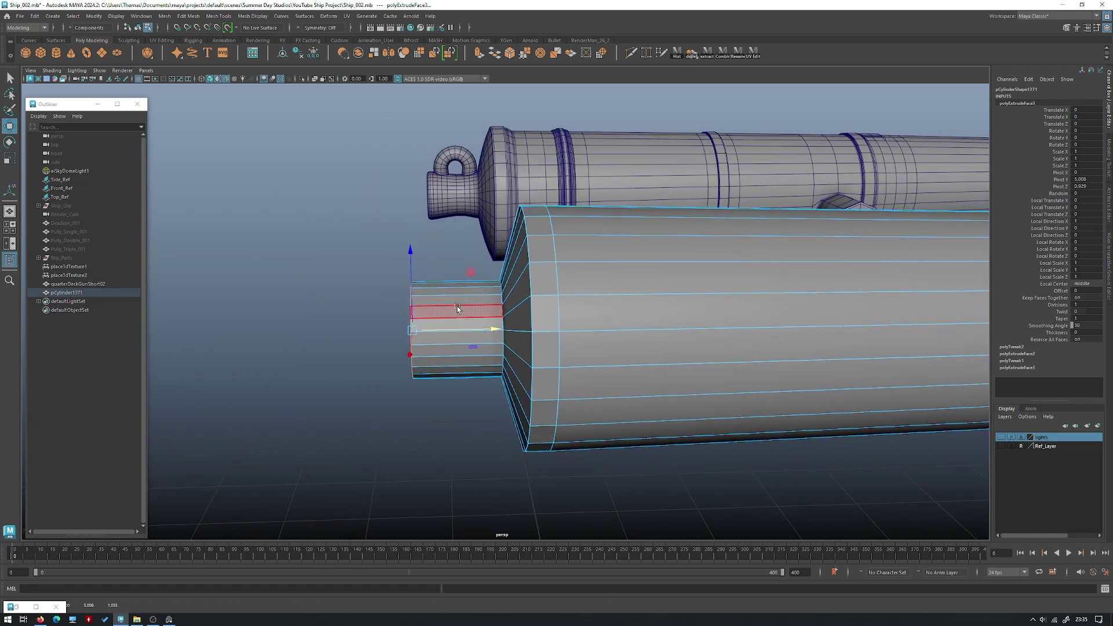
# - Insert a centered edge loop around the extruded cascabel knob
pyautogui.moveTo(448, 301); pyautogui.dragTo(504, 281, button='right')
pyautogui.scroll(2, 497, 325)
pyautogui.keyDown('alt'); pyautogui.moveTo(496, 325); pyautogui.dragTo(492, 303); pyautogui.keyUp('alt')
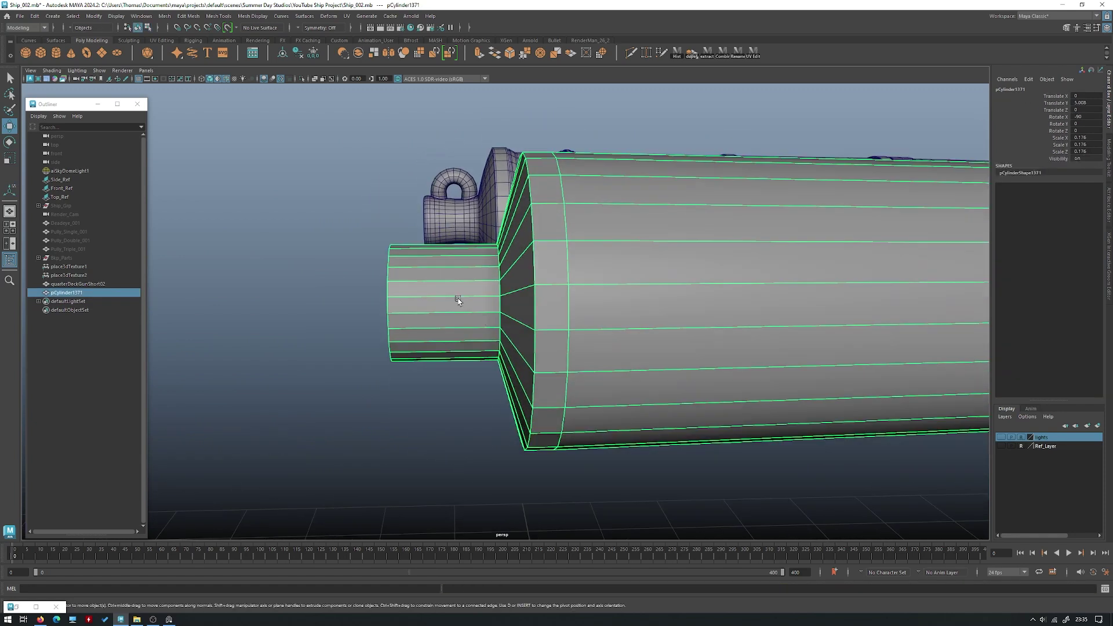
pyautogui.keyDown('shift'); pyautogui.moveTo(467, 280); pyautogui.dragTo(397, 270, button='right'); pyautogui.keyUp('shift')
pyautogui.keyDown('ctrl'); pyautogui.middleClick(453, 264); pyautogui.keyUp('ctrl')
pyautogui.press('w')
pyautogui.keyDown('alt'); pyautogui.moveTo(454, 265); pyautogui.dragTo(451, 288); pyautogui.keyUp('alt')
# - Bevel the edge loop around the middle of the cascabel knob with 2 segments and a fraction slightly above 0.5
pyautogui.moveTo(445, 292); pyautogui.dragTo(443, 269, button='right')
pyautogui.doubleClick(440, 329)
pyautogui.keyDown('shift'); pyautogui.rightClick(423, 310); pyautogui.keyUp('shift')
pyautogui.keyDown('shift'); pyautogui.moveTo(439, 309); pyautogui.dragTo(502, 308, button='right'); pyautogui.keyUp('shift')
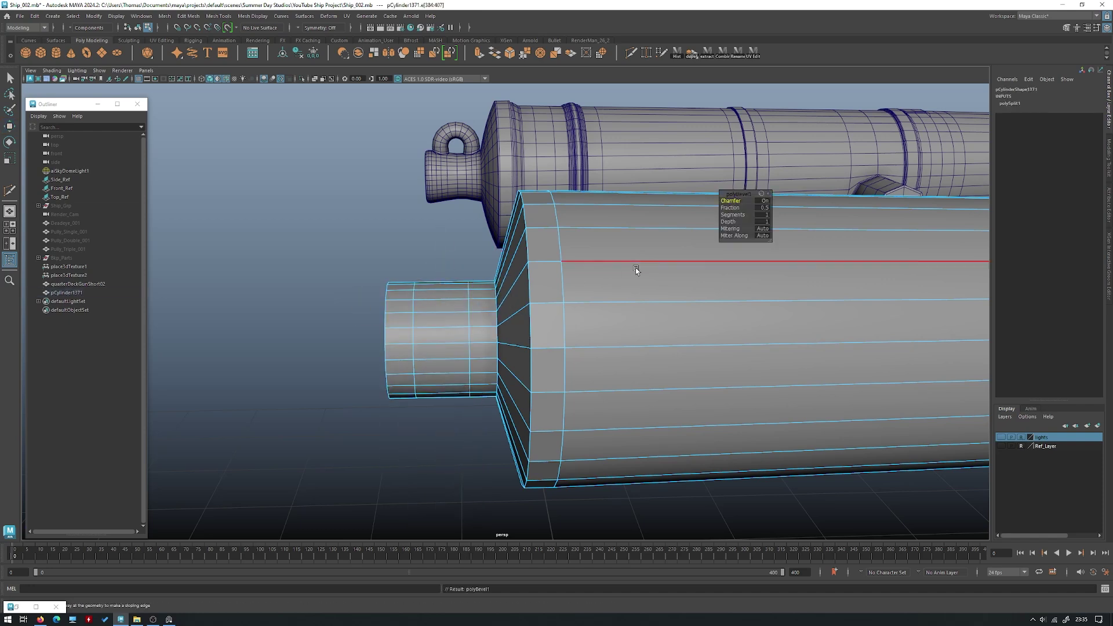
pyautogui.write('2')
pyautogui.press('Return')
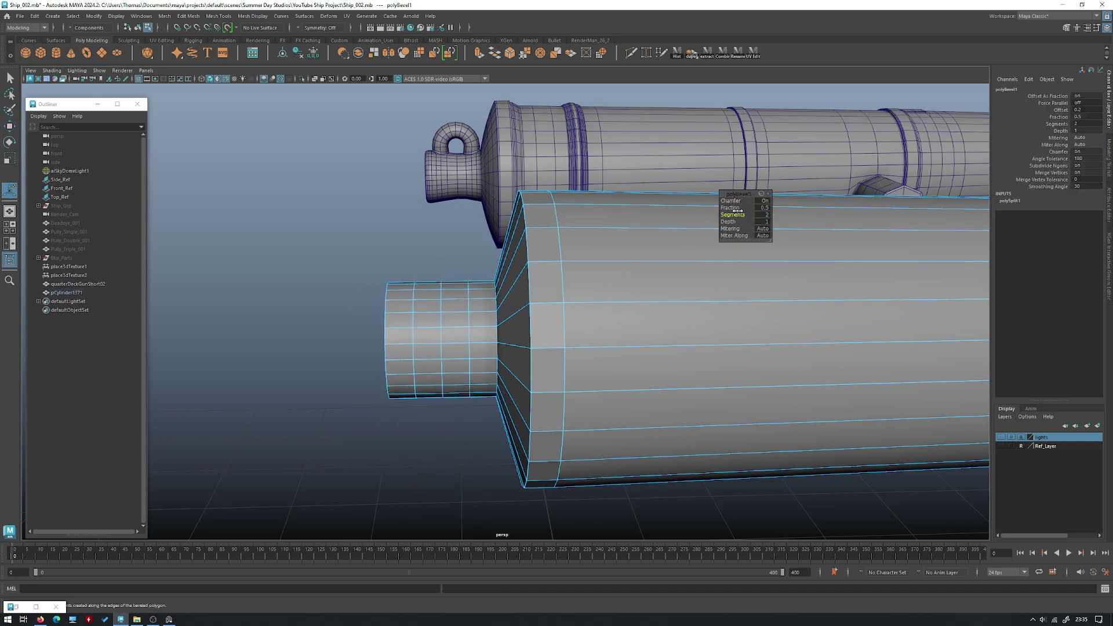
pyautogui.moveTo(729, 208); pyautogui.dragTo(746, 208)
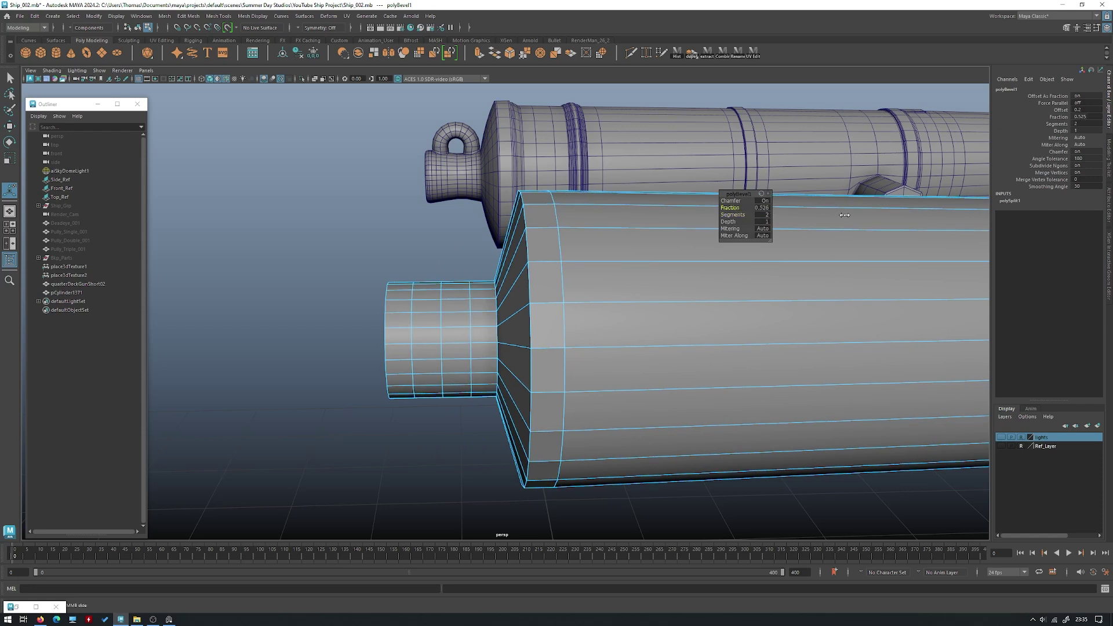
# - Scale the knob's middle edge loop inward to form a waist and bevel that loop with 2 segments
pyautogui.press('w')
pyautogui.click(448, 311)
pyautogui.doubleClick(441, 308)
pyautogui.press('r')
pyautogui.moveTo(442, 339); pyautogui.dragTo(431, 336)
pyautogui.keyDown('shift'); pyautogui.moveTo(426, 338); pyautogui.dragTo(547, 280, button='right'); pyautogui.keyUp('shift')
pyautogui.moveTo(735, 214); pyautogui.dragTo(753, 210)
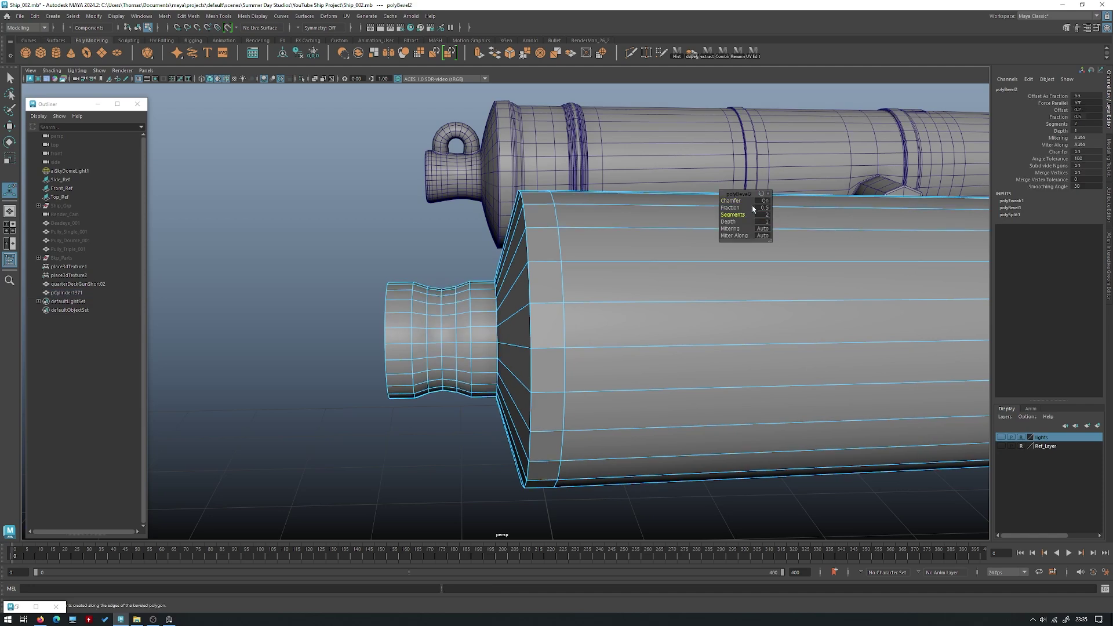
# - Select the new barrel as a whole object and delete its construction history
pyautogui.press('w')
pyautogui.moveTo(445, 305); pyautogui.dragTo(493, 290, button='right')
pyautogui.hotkey('alt', 'shift', 'd')
pyautogui.click(413, 226)
pyautogui.keyDown('alt'); pyautogui.moveTo(413, 227); pyautogui.dragTo(435, 316); pyautogui.keyUp('alt')
pyautogui.click(438, 313)
# - Try to bevel the edge loop around the rim of the knob's end cap
pyautogui.moveTo(441, 304); pyautogui.dragTo(442, 281, button='right')
pyautogui.doubleClick(424, 312)
pyautogui.keyDown('alt'); pyautogui.moveTo(428, 314); pyautogui.dragTo(515, 292); pyautogui.keyUp('alt')
pyautogui.keyDown('shift'); pyautogui.moveTo(516, 291); pyautogui.dragTo(564, 290, button='right'); pyautogui.keyUp('shift')
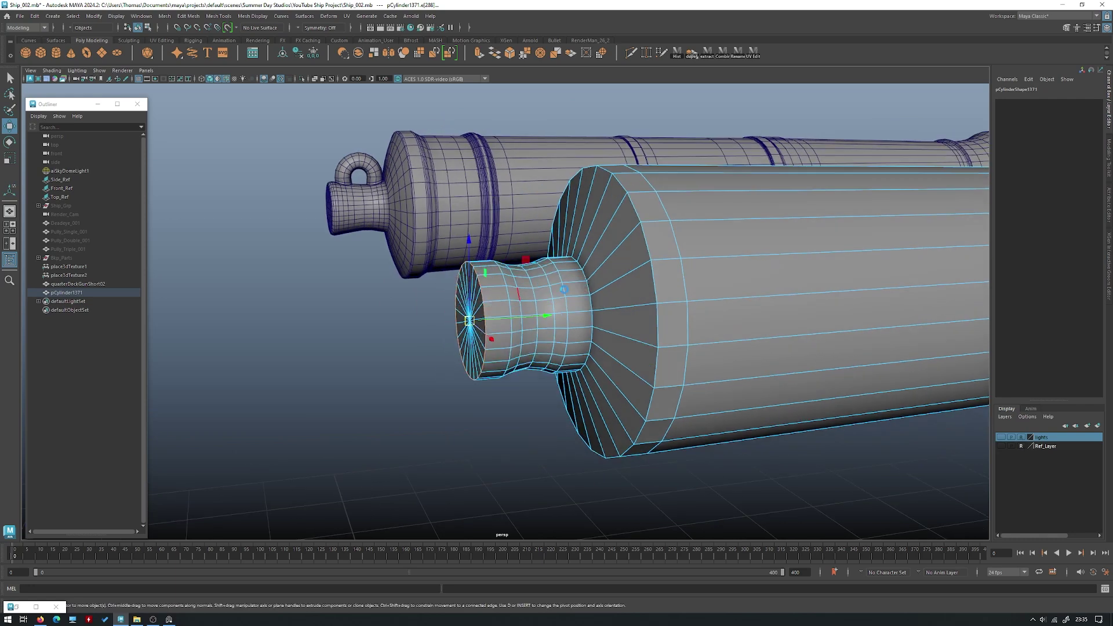
pyautogui.keyDown('alt'); pyautogui.moveTo(777, 214); pyautogui.dragTo(606, 320); pyautogui.keyUp('alt')
pyautogui.hotkey('ctrl', 'z')
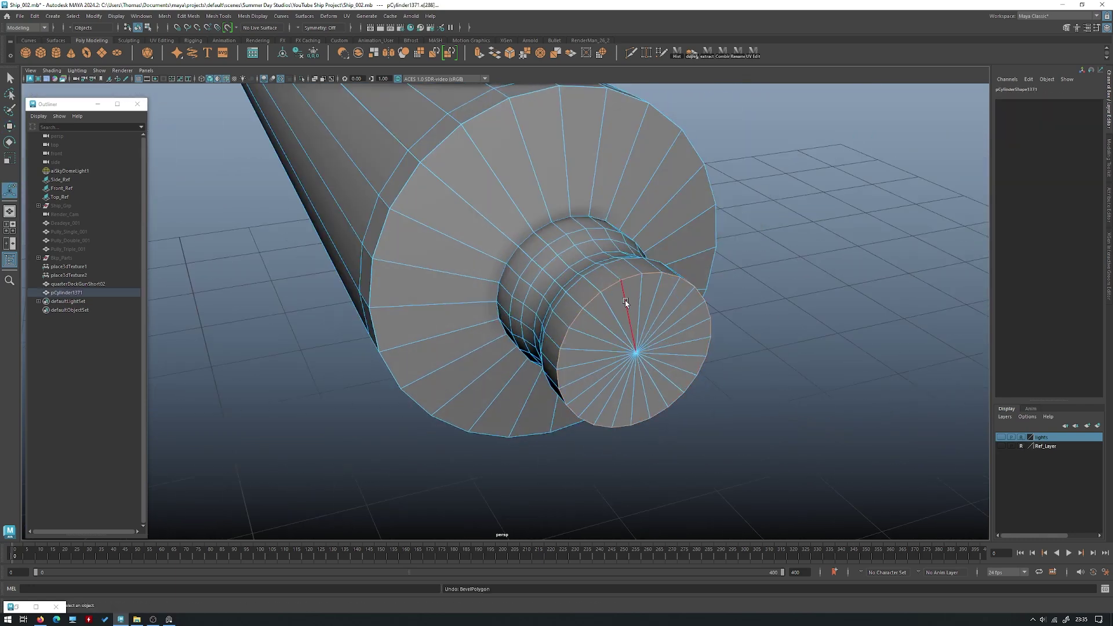
# - Examine the cascabel knob in smooth preview and return to the unsmoothed display
pyautogui.keyDown('alt'); pyautogui.moveTo(630, 298); pyautogui.dragTo(554, 313, button='middle'); pyautogui.keyUp('alt')
pyautogui.press('3')
pyautogui.keyDown('alt'); pyautogui.moveTo(481, 324); pyautogui.dragTo(538, 313); pyautogui.keyUp('alt')
pyautogui.scroll(2, 538, 313)
pyautogui.keyDown('alt'); pyautogui.moveTo(493, 356); pyautogui.dragTo(545, 333); pyautogui.keyUp('alt')
pyautogui.press('1')
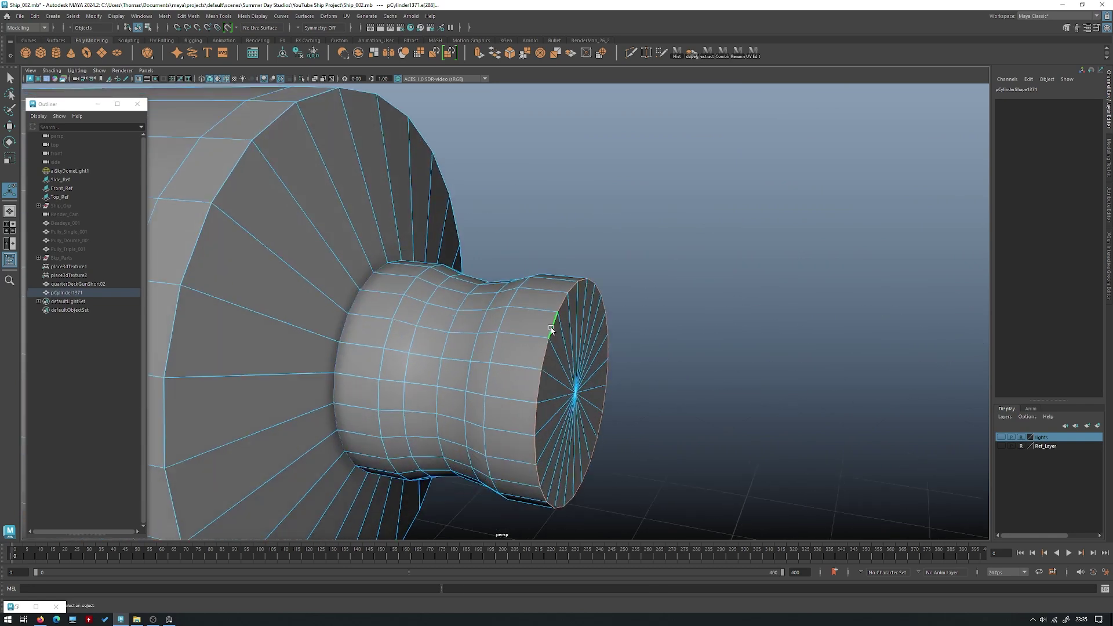
# - Try beveling the knob's rim loop again with a different fraction, and undo the bevel
pyautogui.keyDown('shift'); pyautogui.moveTo(562, 316); pyautogui.dragTo(628, 278, button='right'); pyautogui.keyUp('shift')
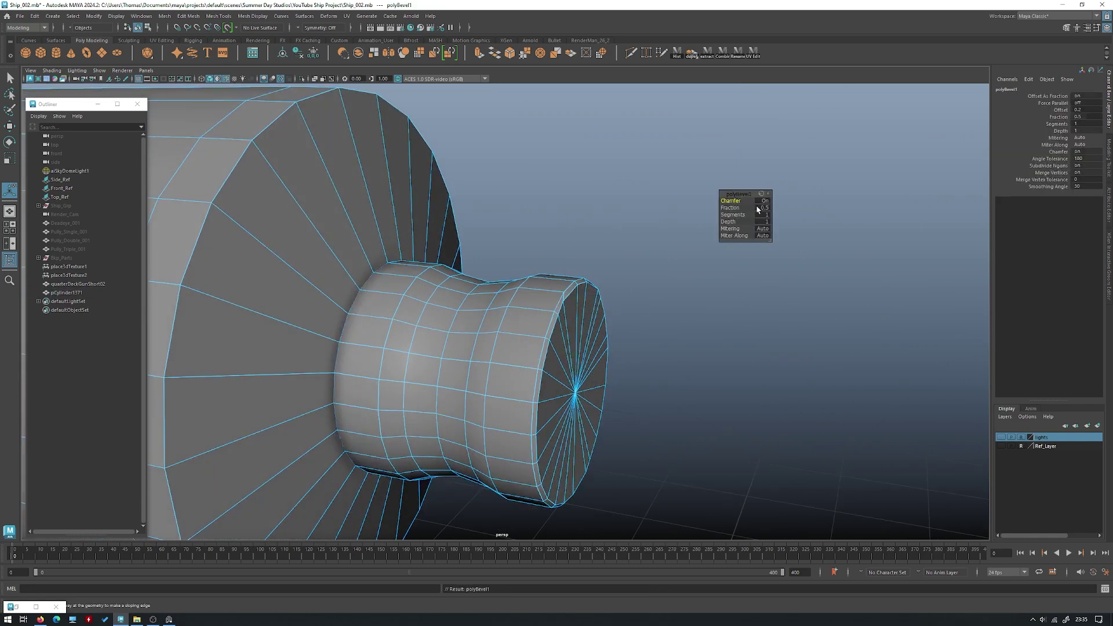
pyautogui.moveTo(730, 207); pyautogui.dragTo(1019, 232)
pyautogui.keyDown('alt'); pyautogui.moveTo(539, 228); pyautogui.dragTo(485, 238); pyautogui.keyUp('alt')
pyautogui.hotkey('ctrl', 'z')
pyautogui.hotkey('ctrl', 'z')
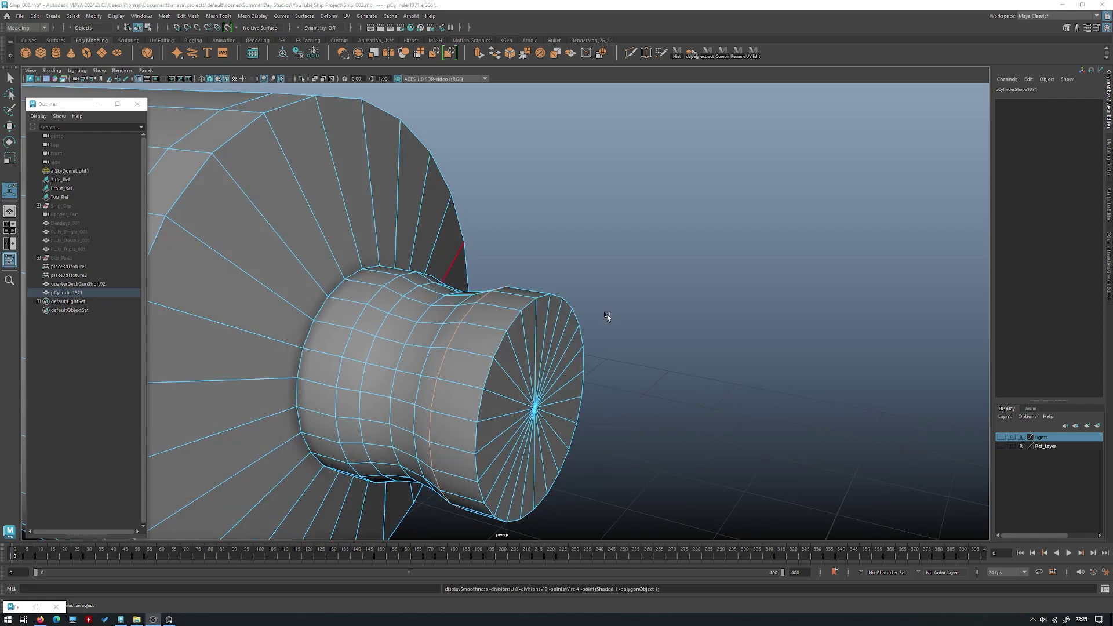
# - Select all faces of the knob's end cap and extrude them, scaling the new faces slightly inward
pyautogui.keyDown('alt'); pyautogui.moveTo(606, 317); pyautogui.dragTo(578, 312); pyautogui.keyUp('alt')
pyautogui.moveTo(432, 314); pyautogui.dragTo(433, 335, button='right')
pyautogui.click(451, 355)
pyautogui.keyDown('shift'); pyautogui.moveTo(501, 419); pyautogui.dragTo(456, 371); pyautogui.keyUp('shift')
pyautogui.press('f')
pyautogui.scroll(-5, 512, 342)
pyautogui.keyDown('shift'); pyautogui.moveTo(495, 268); pyautogui.dragTo(499, 294, button='right'); pyautogui.keyUp('shift')
pyautogui.keyDown('alt'); pyautogui.moveTo(519, 301); pyautogui.dragTo(482, 254); pyautogui.keyUp('alt')
pyautogui.press('r')
# - Insert an edge loop just inside the knob's rim and round the rim edge loop with Edit Edge Flow
pyautogui.keyDown('shift'); pyautogui.moveTo(483, 253); pyautogui.dragTo(446, 248, button='right'); pyautogui.keyUp('shift')
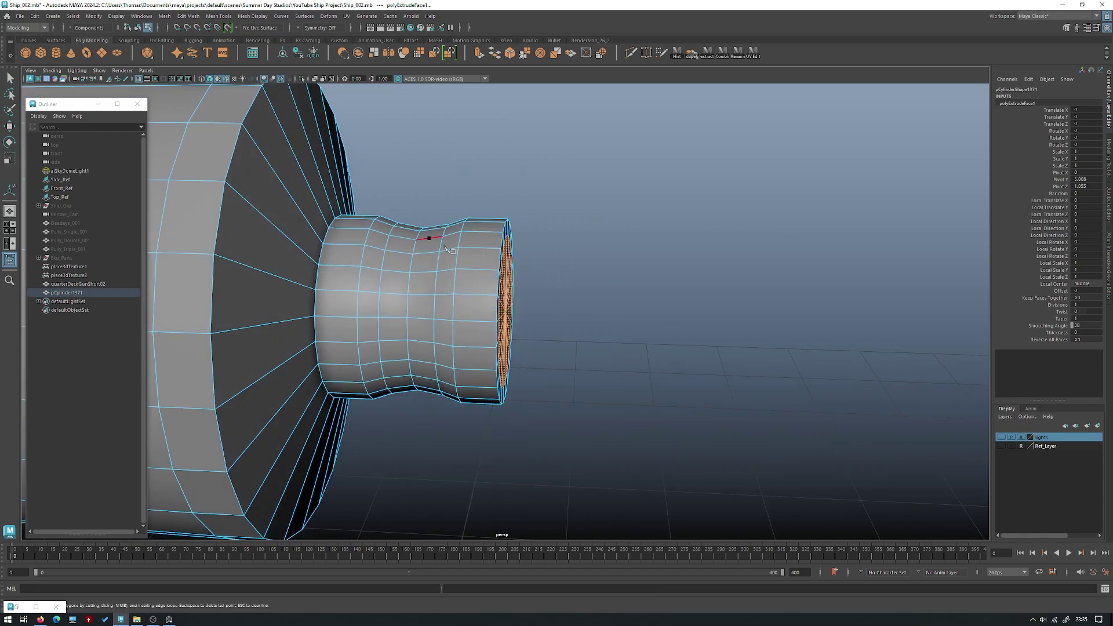
pyautogui.keyDown('ctrl'); pyautogui.click(487, 247); pyautogui.keyUp('ctrl')
pyautogui.keyDown('alt'); pyautogui.moveTo(525, 253); pyautogui.dragTo(495, 255); pyautogui.keyUp('alt')
pyautogui.press('w')
pyautogui.moveTo(495, 255)
pyautogui.mouseDown(button='right')
pyautogui.moveTo(487, 233)
pyautogui.moveTo(501, 255)
pyautogui.mouseUp(button='right')
pyautogui.doubleClick(486, 235)
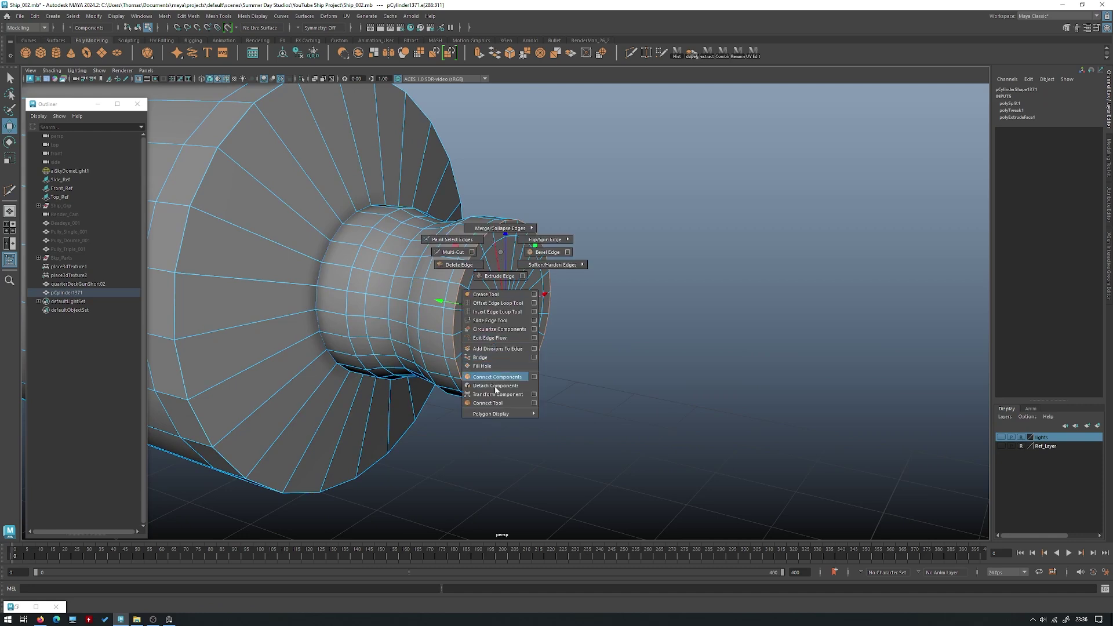
pyautogui.keyDown('shift'); pyautogui.moveTo(501, 338); pyautogui.dragTo(500, 338, button='right'); pyautogui.keyUp('shift')
# - Return the barrel to object mode, compare its rounded knob with the reference cannon, and hide the wireframe overlay
pyautogui.keyDown('alt'); pyautogui.moveTo(548, 301); pyautogui.dragTo(510, 314); pyautogui.keyUp('alt')
pyautogui.press('r')
pyautogui.keyDown('alt'); pyautogui.moveTo(510, 313); pyautogui.dragTo(492, 313); pyautogui.keyUp('alt')
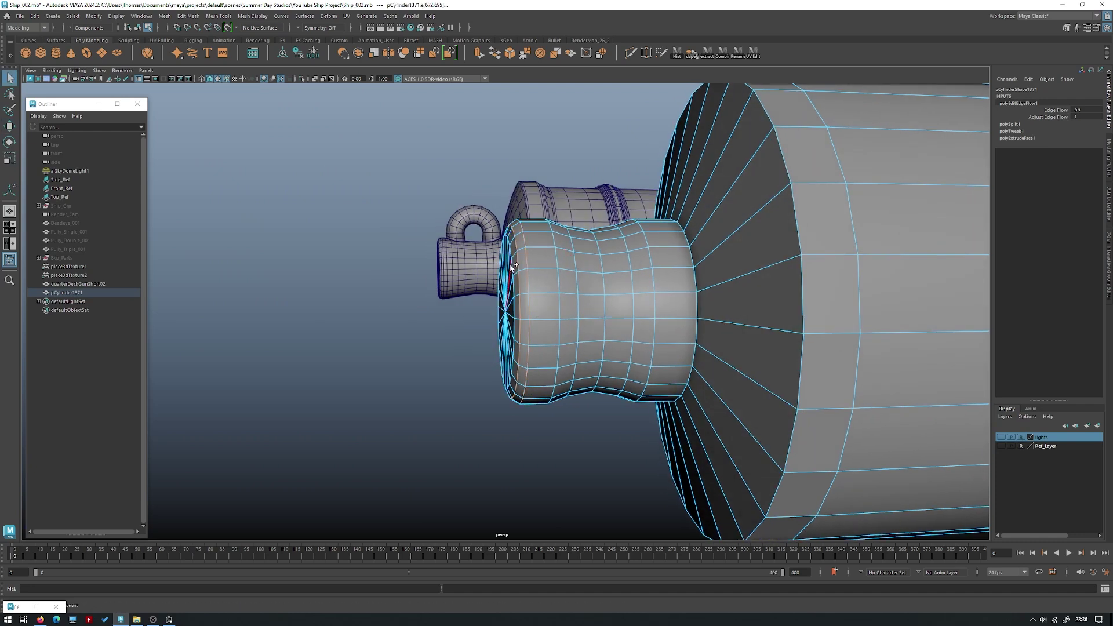
pyautogui.press('space')
pyautogui.keyDown('alt'); pyautogui.moveTo(512, 268); pyautogui.dragTo(550, 357); pyautogui.keyUp('alt')
pyautogui.click(557, 357)
pyautogui.moveTo(559, 283); pyautogui.dragTo(600, 271, button='right')
pyautogui.click(418, 399)
pyautogui.moveTo(536, 350); pyautogui.dragTo(569, 308, button='right')
pyautogui.click(484, 397)
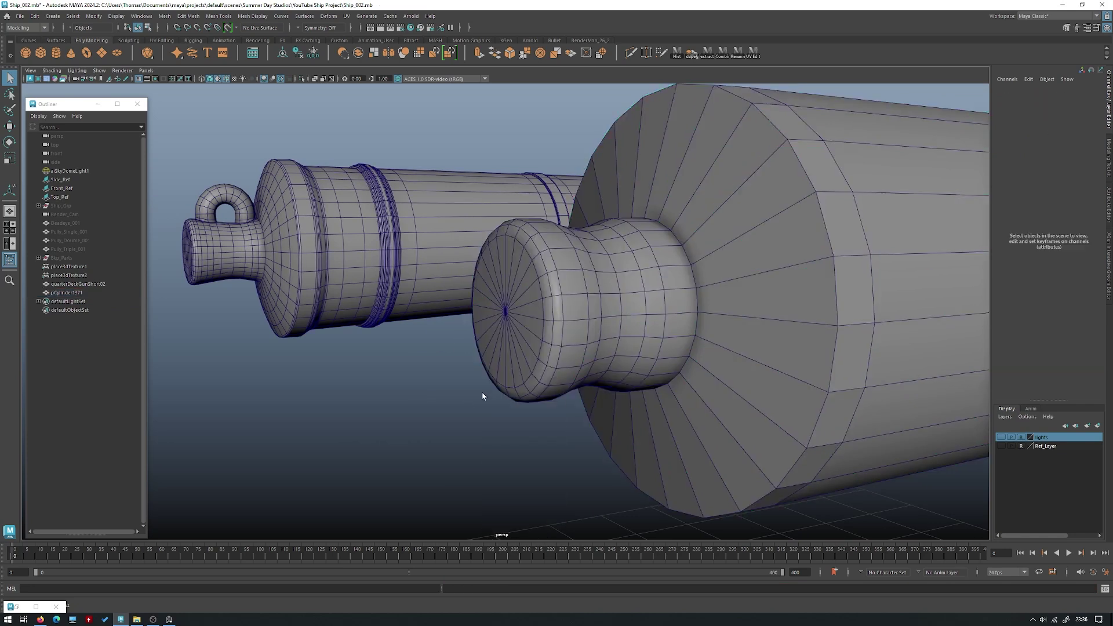
pyautogui.keyDown('alt'); pyautogui.moveTo(484, 397); pyautogui.dragTo(204, 112, button='right'); pyautogui.keyUp('alt')
pyautogui.click(227, 79)
# - Try extruding the ring of faces in the short breech band slightly outward
pyautogui.keyDown('alt'); pyautogui.moveTo(302, 220); pyautogui.dragTo(512, 281); pyautogui.keyUp('alt')
pyautogui.keyDown('alt'); pyautogui.moveTo(512, 281); pyautogui.dragTo(602, 304, button='right'); pyautogui.keyUp('alt')
pyautogui.click(602, 305)
pyautogui.keyDown('alt'); pyautogui.moveTo(601, 305); pyautogui.dragTo(524, 270); pyautogui.keyUp('alt')
pyautogui.moveTo(524, 270); pyautogui.dragTo(523, 294, button='right')
pyautogui.moveTo(523, 294)
pyautogui.keyDown('alt'); pyautogui.mouseDown()
pyautogui.moveTo(507, 280)
pyautogui.moveTo(458, 277)
pyautogui.moveTo(527, 266)
pyautogui.moveTo(509, 291)
pyautogui.mouseUp(); pyautogui.keyUp('alt')
pyautogui.keyDown('shift'); pyautogui.doubleClick(485, 243); pyautogui.keyUp('shift')
pyautogui.keyDown('shift'); pyautogui.moveTo(508, 250); pyautogui.dragTo(507, 274, button='right'); pyautogui.keyUp('shift')
pyautogui.keyDown('alt'); pyautogui.moveTo(507, 275); pyautogui.dragTo(551, 284); pyautogui.keyUp('alt')
pyautogui.moveTo(556, 492); pyautogui.dragTo(560, 491)
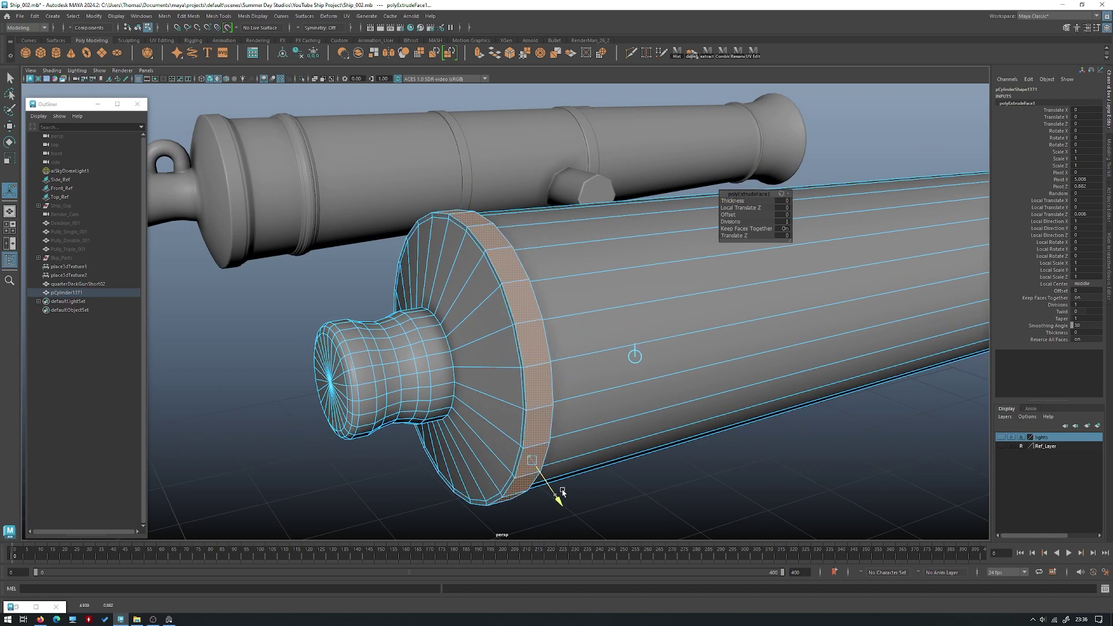
pyautogui.keyDown('alt'); pyautogui.moveTo(520, 393); pyautogui.dragTo(525, 374); pyautogui.keyUp('alt')
# - Try deleting the edge loop at the front of the raised breech band
pyautogui.press('w')
pyautogui.moveTo(483, 319); pyautogui.dragTo(483, 261, button='right')
pyautogui.click(497, 216)
pyautogui.keyDown('ctrl'); pyautogui.moveTo(496, 216); pyautogui.dragTo(547, 253, button='right'); pyautogui.keyUp('ctrl')
pyautogui.press('Delete')
pyautogui.keyDown('alt'); pyautogui.moveTo(560, 251); pyautogui.dragTo(508, 259); pyautogui.keyUp('alt')
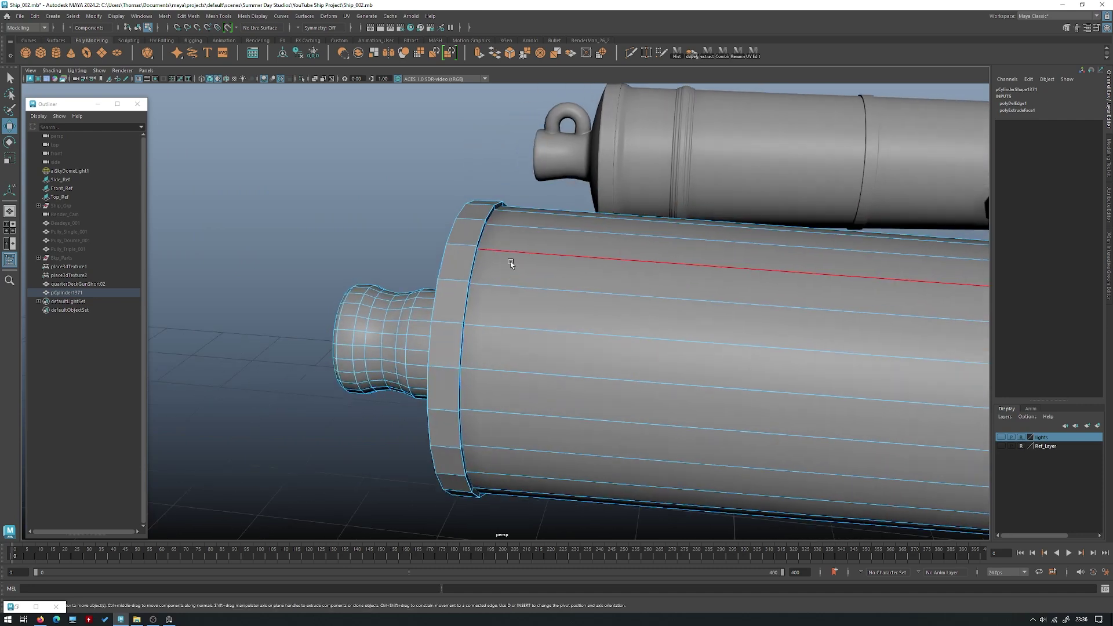
# - Undo the breech band's edge loop deletion and outward extrusion
pyautogui.rightClick(511, 245)
pyautogui.moveTo(512, 246); pyautogui.dragTo(510, 267, button='right')
pyautogui.keyDown('alt'); pyautogui.moveTo(509, 262); pyautogui.dragTo(487, 249); pyautogui.keyUp('alt')
pyautogui.moveTo(509, 242); pyautogui.dragTo(544, 227, button='right')
pyautogui.keyDown('alt'); pyautogui.moveTo(540, 225); pyautogui.dragTo(512, 259); pyautogui.keyUp('alt')
pyautogui.scroll(1, 529, 269)
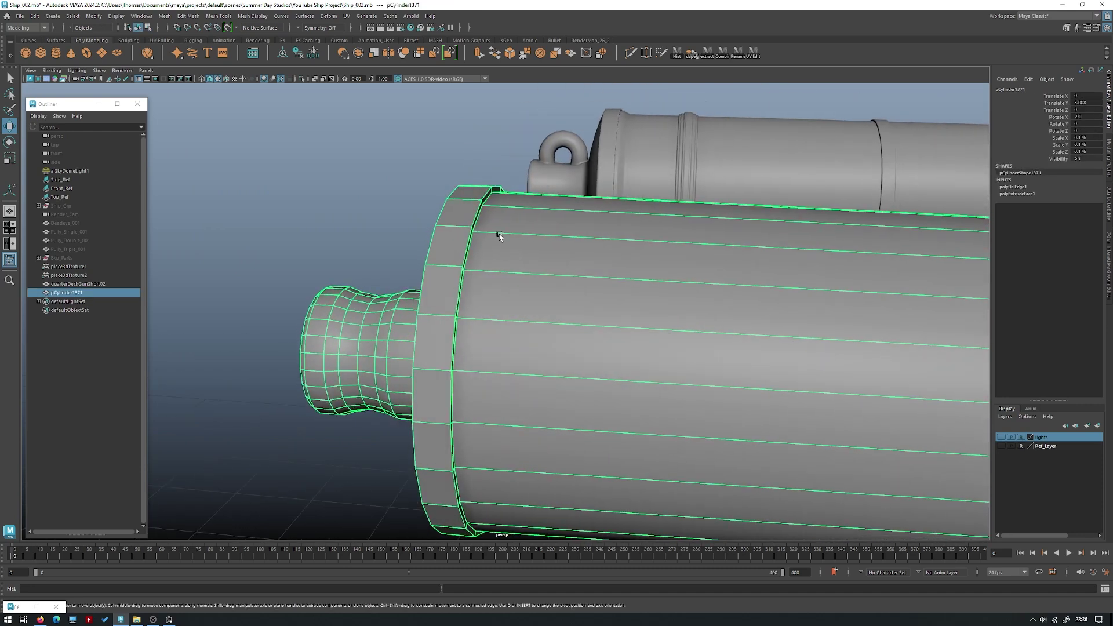
pyautogui.press('y')
pyautogui.moveTo(488, 231)
pyautogui.keyDown('alt'); pyautogui.mouseDown()
pyautogui.moveTo(513, 230)
pyautogui.moveTo(498, 243)
pyautogui.moveTo(500, 233)
pyautogui.mouseUp(); pyautogui.keyUp('alt')
pyautogui.hotkey('ctrl', 'z')
pyautogui.hotkey('ctrl', 'z')
pyautogui.hotkey('ctrl', 'z')
pyautogui.hotkey('ctrl', 'z')
pyautogui.hotkey('ctrl', 'z')
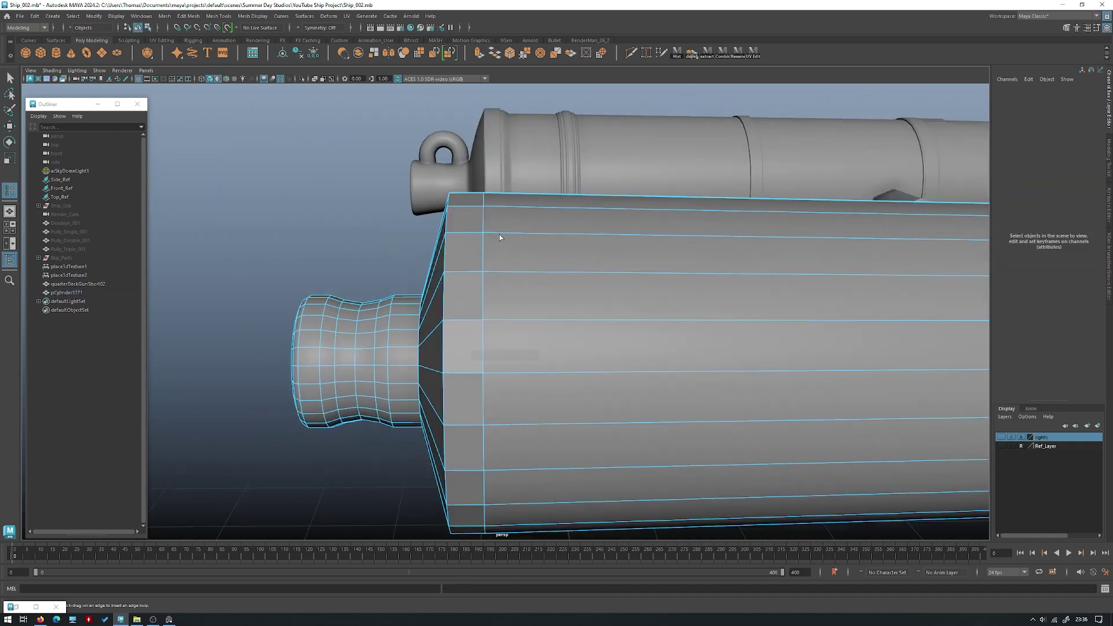
# - Insert an edge loop just ahead of the breech band and extrude both face rings outward with a thickness of 0.003
pyautogui.click(496, 232)
pyautogui.press('q')
pyautogui.moveTo(529, 228); pyautogui.dragTo(530, 249, button='right')
pyautogui.keyDown('alt'); pyautogui.moveTo(529, 249); pyautogui.dragTo(485, 255); pyautogui.keyUp('alt')
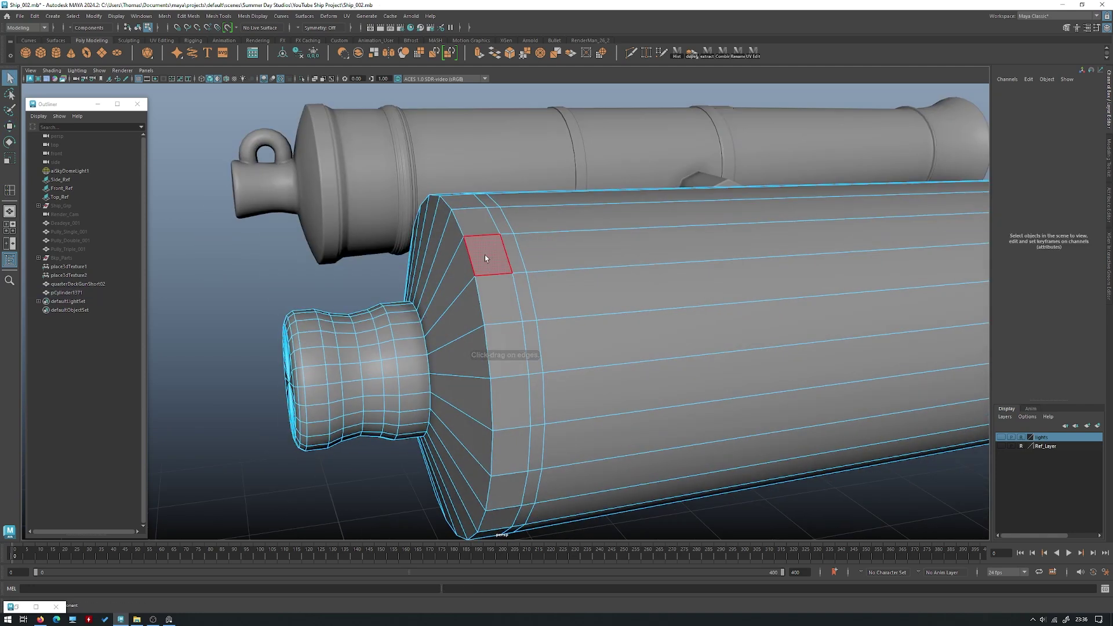
pyautogui.doubleClick(482, 219)
pyautogui.keyDown('shift'); pyautogui.rightClick(537, 223); pyautogui.keyUp('shift')
pyautogui.keyDown('shift'); pyautogui.moveTo(535, 237); pyautogui.dragTo(534, 247, button='right'); pyautogui.keyUp('shift')
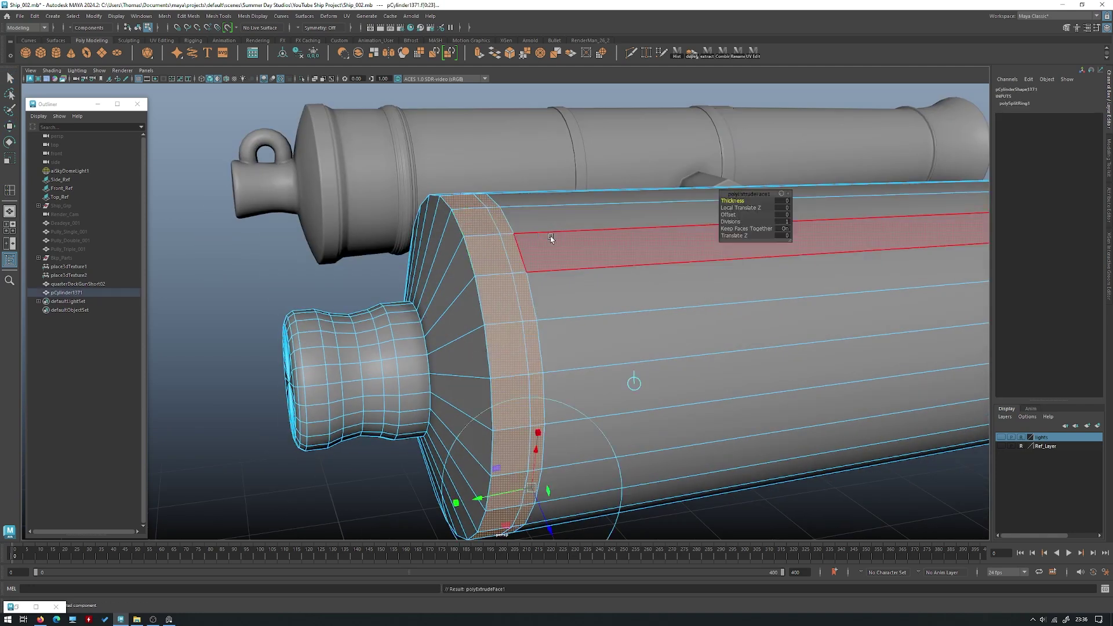
pyautogui.keyDown('alt'); pyautogui.moveTo(552, 238); pyautogui.dragTo(511, 247); pyautogui.keyUp('alt')
pyautogui.hotkey('ctrl', 'z')
pyautogui.moveTo(729, 201); pyautogui.dragTo(736, 201)
pyautogui.keyDown('alt'); pyautogui.moveTo(646, 234); pyautogui.dragTo(608, 241); pyautogui.keyUp('alt')
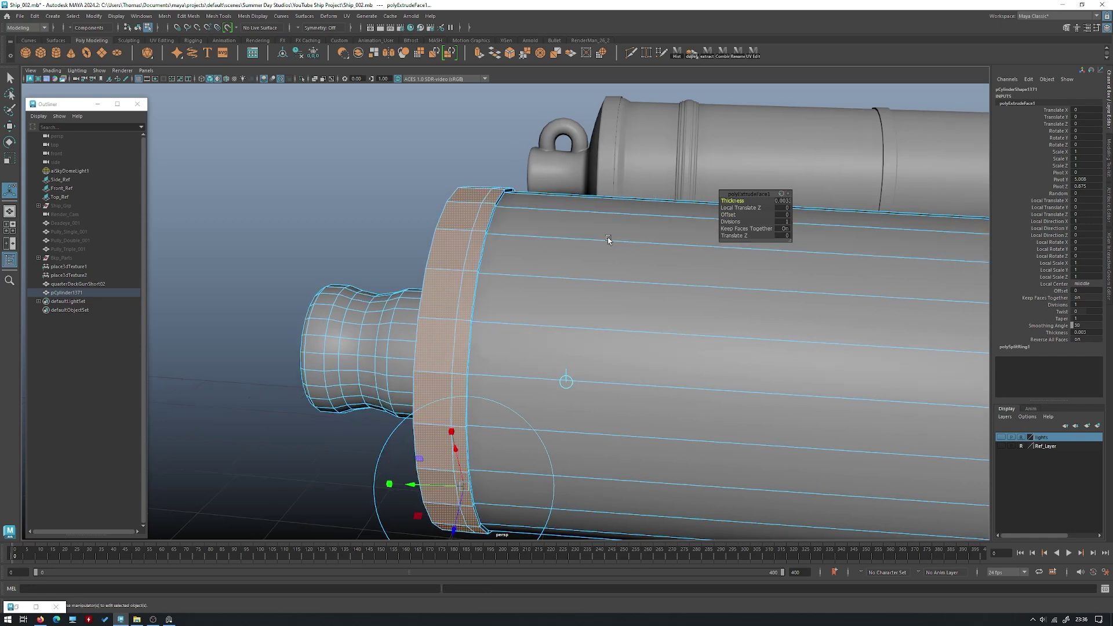
# - Insert another edge loop beside the raised breech band and delete the surplus loop at its front edge
pyautogui.press('w')
pyautogui.moveTo(563, 241); pyautogui.dragTo(562, 212, button='right')
pyautogui.keyDown('alt'); pyautogui.moveTo(489, 215); pyautogui.dragTo(505, 215); pyautogui.keyUp('alt')
pyautogui.keyDown('shift'); pyautogui.moveTo(504, 214); pyautogui.dragTo(572, 228, button='right'); pyautogui.keyUp('shift')
pyautogui.click(478, 204)
pyautogui.press('w')
pyautogui.doubleClick(493, 214)
# - Select the wide ring of faces at the rear of the breech band and extrude it outward by 0.007
pyautogui.keyDown('alt'); pyautogui.moveTo(572, 228); pyautogui.dragTo(506, 213); pyautogui.keyUp('alt')
pyautogui.moveTo(506, 214); pyautogui.dragTo(506, 251, button='right')
pyautogui.press('q')
pyautogui.click(457, 216)
pyautogui.keyDown('alt'); pyautogui.moveTo(457, 215); pyautogui.dragTo(477, 248); pyautogui.keyUp('alt')
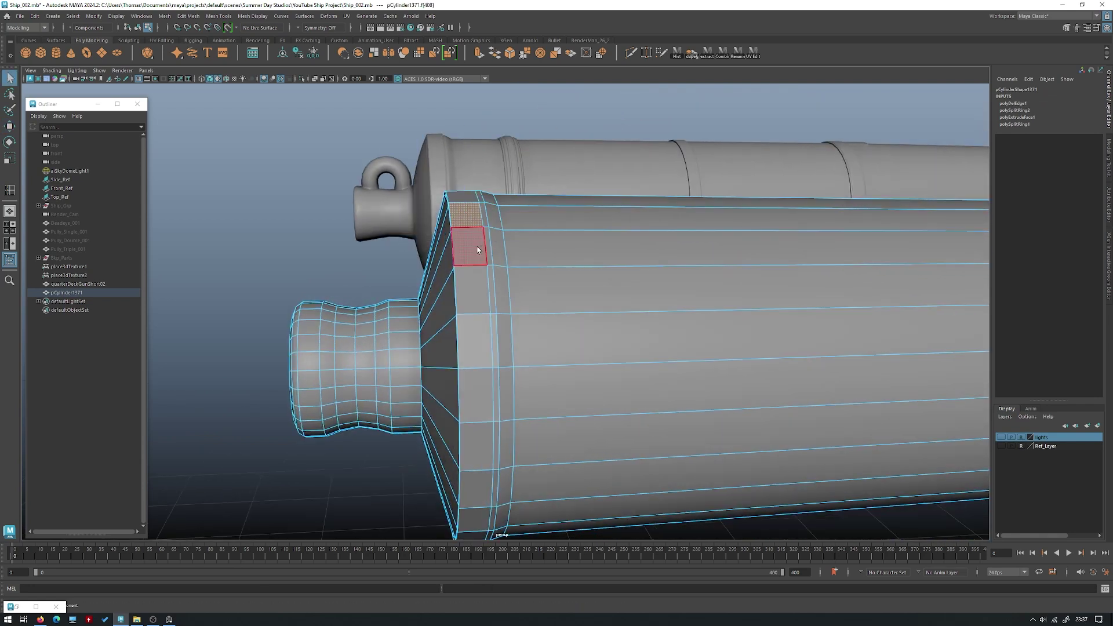
pyautogui.keyDown('shift'); pyautogui.doubleClick(477, 248); pyautogui.keyUp('shift')
pyautogui.hotkey('ctrl', 'e')
pyautogui.moveTo(484, 180); pyautogui.dragTo(458, 220)
pyautogui.press('w')
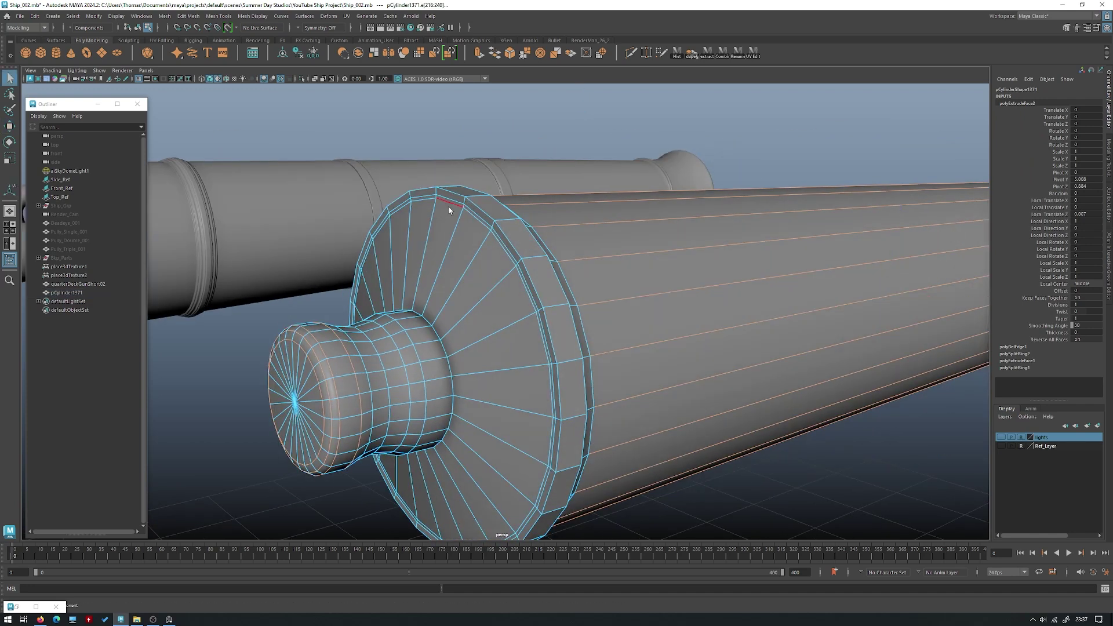
pyautogui.click(449, 203)
pyautogui.keyDown('ctrl'); pyautogui.moveTo(493, 184); pyautogui.dragTo(558, 219, button='right'); pyautogui.keyUp('ctrl')
pyautogui.hotkey('ctrl', 'z')
# - Insert an edge loop midway across the breech's rear face, between the rim and the cascabel knob
pyautogui.keyDown('alt'); pyautogui.moveTo(440, 210); pyautogui.dragTo(492, 268); pyautogui.keyUp('alt')
pyautogui.moveTo(491, 268)
pyautogui.keyDown('shift'); pyautogui.mouseDown(button='right')
pyautogui.moveTo(494, 255)
pyautogui.moveTo(487, 262)
pyautogui.mouseUp(button='right'); pyautogui.keyUp('shift')
pyautogui.keyDown('ctrl'); pyautogui.keyDown('shift'); pyautogui.click(485, 261); pyautogui.keyUp('shift'); pyautogui.keyUp('ctrl')
pyautogui.keyDown('alt'); pyautogui.moveTo(531, 267); pyautogui.dragTo(492, 273); pyautogui.keyUp('alt')
pyautogui.press('w')
pyautogui.moveTo(490, 267); pyautogui.dragTo(492, 232, button='right')
# - Select the new edge loop, move and scale it to curve the breech's rear face, and bevel it
pyautogui.doubleClick(468, 270)
pyautogui.keyDown('alt'); pyautogui.moveTo(516, 273); pyautogui.dragTo(463, 264); pyautogui.keyUp('alt')
pyautogui.moveTo(482, 365); pyautogui.dragTo(504, 363)
pyautogui.press('r')
pyautogui.keyDown('ctrl'); pyautogui.keyDown('shift'); pyautogui.moveTo(431, 370); pyautogui.dragTo(509, 329); pyautogui.keyUp('shift'); pyautogui.keyUp('ctrl')
pyautogui.keyDown('shift'); pyautogui.moveTo(510, 283); pyautogui.dragTo(601, 274, button='right'); pyautogui.keyUp('shift')
pyautogui.keyDown('alt'); pyautogui.moveTo(601, 275); pyautogui.dragTo(503, 276); pyautogui.keyUp('alt')
# - Examine the curved breech end from several sides and compare it with the existing quarterdeck cannon
pyautogui.keyDown('alt'); pyautogui.moveTo(589, 220); pyautogui.dragTo(546, 228); pyautogui.keyUp('alt')
pyautogui.moveTo(546, 229)
pyautogui.keyDown('alt'); pyautogui.mouseDown(button='right')
pyautogui.moveTo(505, 273)
pyautogui.moveTo(556, 248)
pyautogui.mouseUp(button='right'); pyautogui.keyUp('alt')
pyautogui.press('w')
pyautogui.click(533, 167)
pyautogui.keyDown('alt'); pyautogui.moveTo(533, 166); pyautogui.dragTo(564, 226); pyautogui.keyUp('alt')
pyautogui.keyDown('alt'); pyautogui.moveTo(564, 226); pyautogui.dragTo(479, 236, button='right'); pyautogui.keyUp('alt')
pyautogui.keyDown('alt'); pyautogui.moveTo(564, 283); pyautogui.dragTo(599, 353, button='right'); pyautogui.keyUp('alt')
pyautogui.click(599, 353)
pyautogui.press('q')
pyautogui.keyDown('alt'); pyautogui.moveTo(599, 352); pyautogui.dragTo(551, 333); pyautogui.keyUp('alt')
pyautogui.keyDown('alt'); pyautogui.moveTo(551, 333); pyautogui.dragTo(527, 286, button='right'); pyautogui.keyUp('alt')
pyautogui.press('space')
pyautogui.click(541, 277)
pyautogui.click(565, 353)
pyautogui.moveTo(559, 279); pyautogui.dragTo(602, 265, button='right')
pyautogui.click(430, 103)
pyautogui.keyDown('alt'); pyautogui.moveTo(430, 103); pyautogui.dragTo(346, 155, button='right'); pyautogui.keyUp('alt')
pyautogui.keyDown('alt'); pyautogui.moveTo(345, 154); pyautogui.dragTo(543, 337); pyautogui.keyUp('alt')
pyautogui.scroll(3, 543, 337)
pyautogui.click(481, 332)
# - Bevel the edge loop where the cascabel knob meets the breech face, with 2 segments and a fraction of about 0.23
pyautogui.moveTo(474, 358); pyautogui.dragTo(472, 330, button='right')
pyautogui.doubleClick(446, 215)
pyautogui.press('g')
pyautogui.press('F8')
pyautogui.click(326, 174)
pyautogui.keyDown('alt'); pyautogui.moveTo(400, 192); pyautogui.dragTo(537, 353); pyautogui.keyUp('alt')
pyautogui.click(525, 336)
pyautogui.moveTo(504, 323); pyautogui.dragTo(437, 348, button='right')
pyautogui.keyDown('alt'); pyautogui.moveTo(437, 348); pyautogui.dragTo(489, 321, button='middle'); pyautogui.keyUp('alt')
pyautogui.keyDown('shift'); pyautogui.moveTo(498, 277); pyautogui.dragTo(544, 276, button='right'); pyautogui.keyUp('shift')
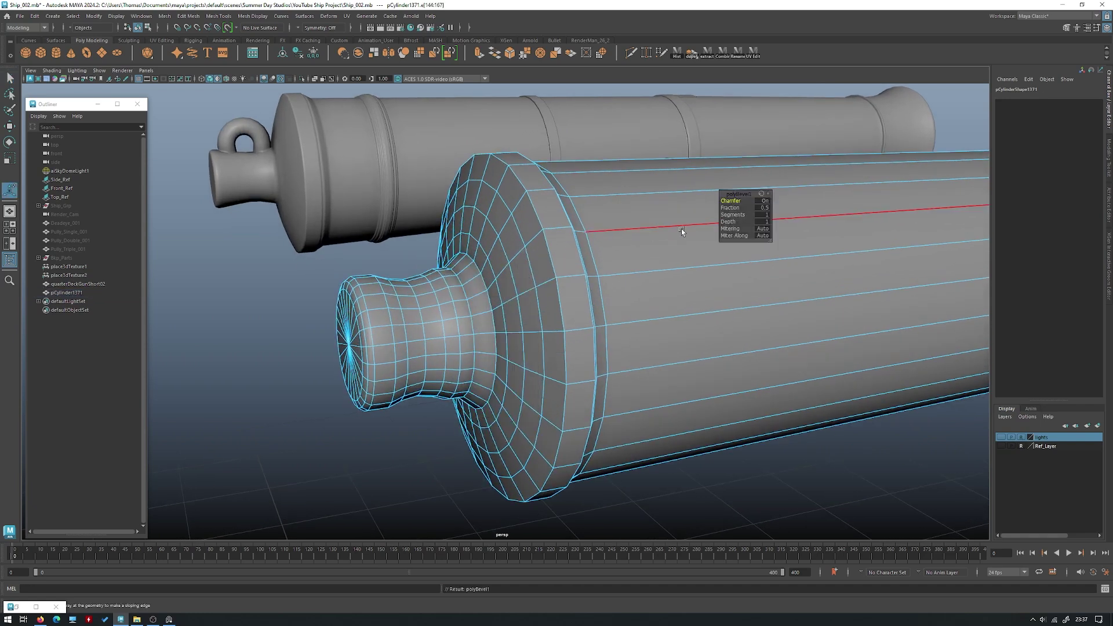
pyautogui.press('Return')
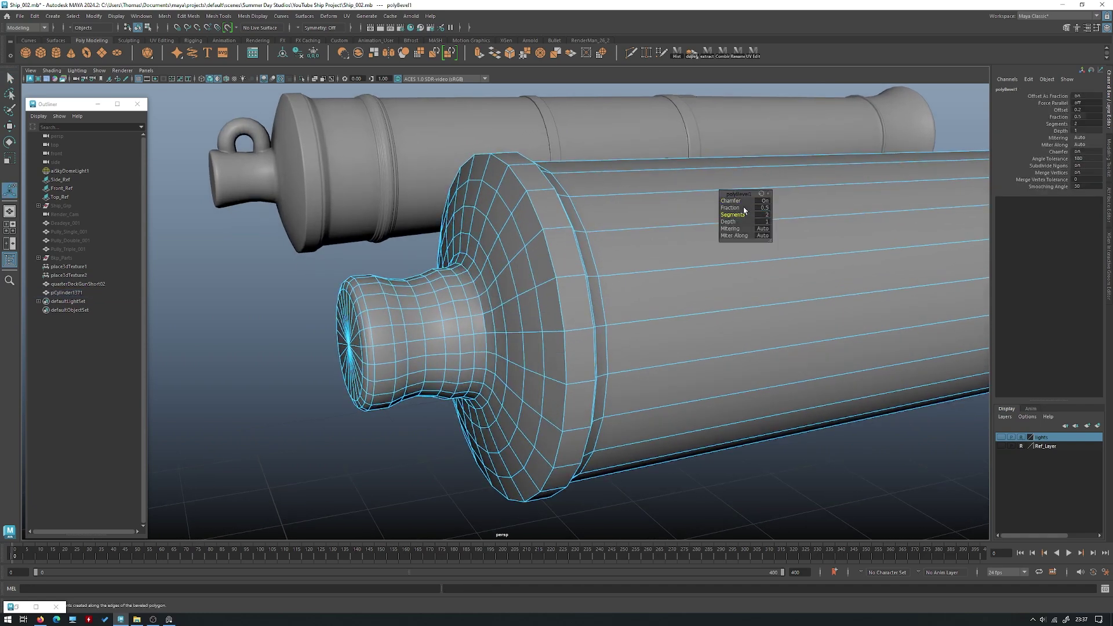
pyautogui.moveTo(730, 207); pyautogui.dragTo(661, 210, button='middle')
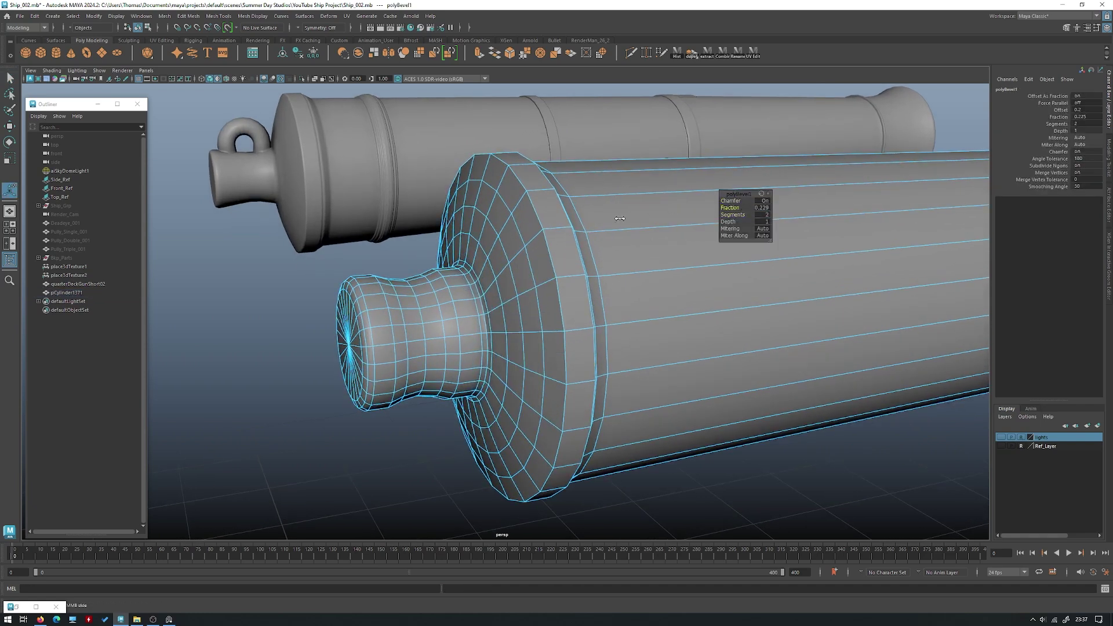
# - Return to object mode, delete the new barrel's construction history and check the bevelled breech end
pyautogui.press('w')
pyautogui.moveTo(528, 249); pyautogui.dragTo(566, 245, button='right')
pyautogui.hotkey('alt', 'shift', 'd')
pyautogui.keyDown('alt'); pyautogui.moveTo(566, 246); pyautogui.dragTo(401, 397); pyautogui.keyUp('alt')
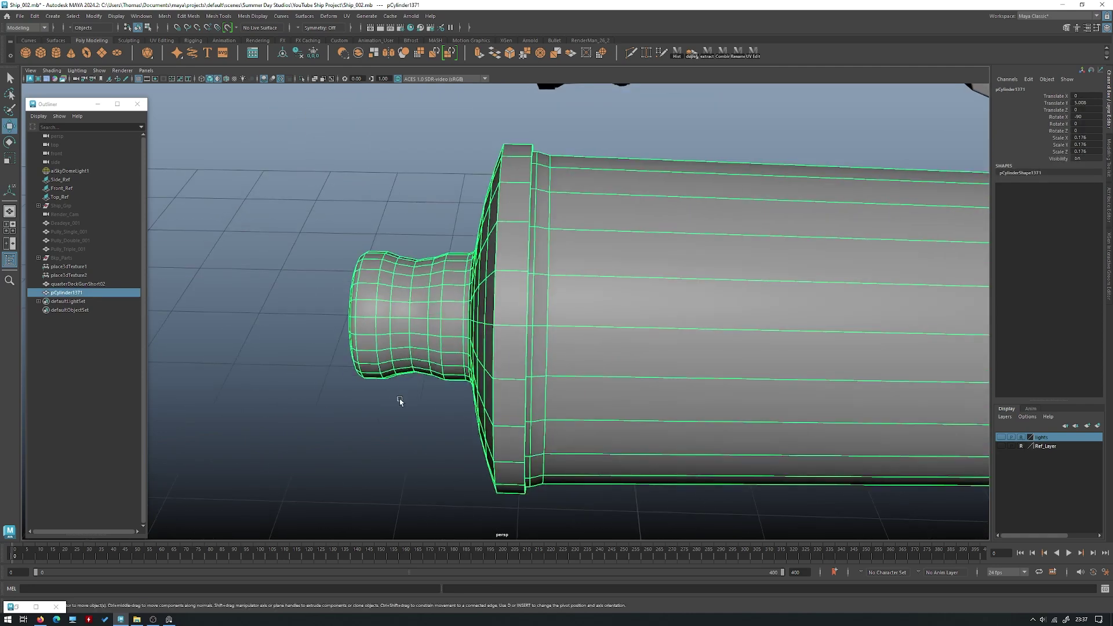
pyautogui.press('3')
pyautogui.click(452, 412)
pyautogui.keyDown('alt'); pyautogui.moveTo(452, 413); pyautogui.dragTo(405, 341, button='right'); pyautogui.keyUp('alt')
pyautogui.keyDown('alt'); pyautogui.moveTo(405, 340); pyautogui.dragTo(516, 322); pyautogui.keyUp('alt')
pyautogui.click(516, 322)
# - Bevel the edge loop in the middle of the muzzle flare with 2 segments to smooth its curve
pyautogui.keyDown('alt'); pyautogui.moveTo(617, 318); pyautogui.dragTo(553, 346); pyautogui.keyUp('alt')
pyautogui.keyDown('alt'); pyautogui.moveTo(553, 347); pyautogui.dragTo(324, 342, button='middle'); pyautogui.keyUp('alt')
pyautogui.keyDown('alt'); pyautogui.moveTo(616, 332); pyautogui.dragTo(380, 331, button='middle'); pyautogui.keyUp('alt')
pyautogui.scroll(3, 530, 321)
pyautogui.rightClick(530, 321)
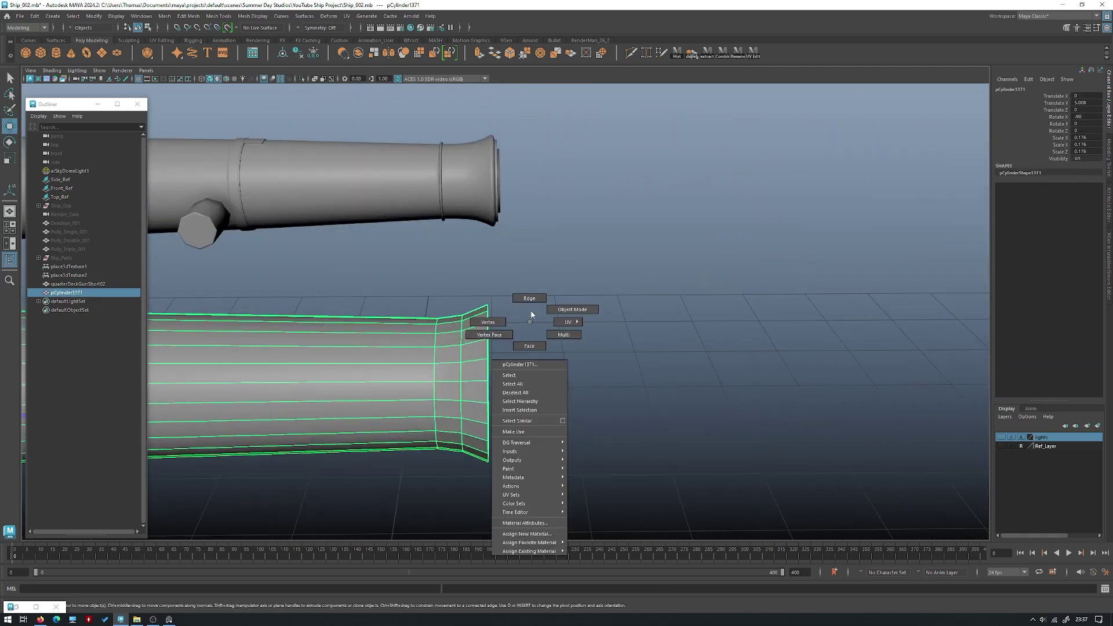
pyautogui.moveTo(529, 321); pyautogui.dragTo(530, 299, button='right')
pyautogui.keyDown('alt'); pyautogui.moveTo(533, 329); pyautogui.dragTo(583, 313, button='middle'); pyautogui.keyUp('alt')
pyautogui.scroll(2, 583, 313)
pyautogui.doubleClick(514, 342)
pyautogui.keyDown('shift'); pyautogui.moveTo(539, 296); pyautogui.dragTo(579, 297, button='right'); pyautogui.keyUp('shift')
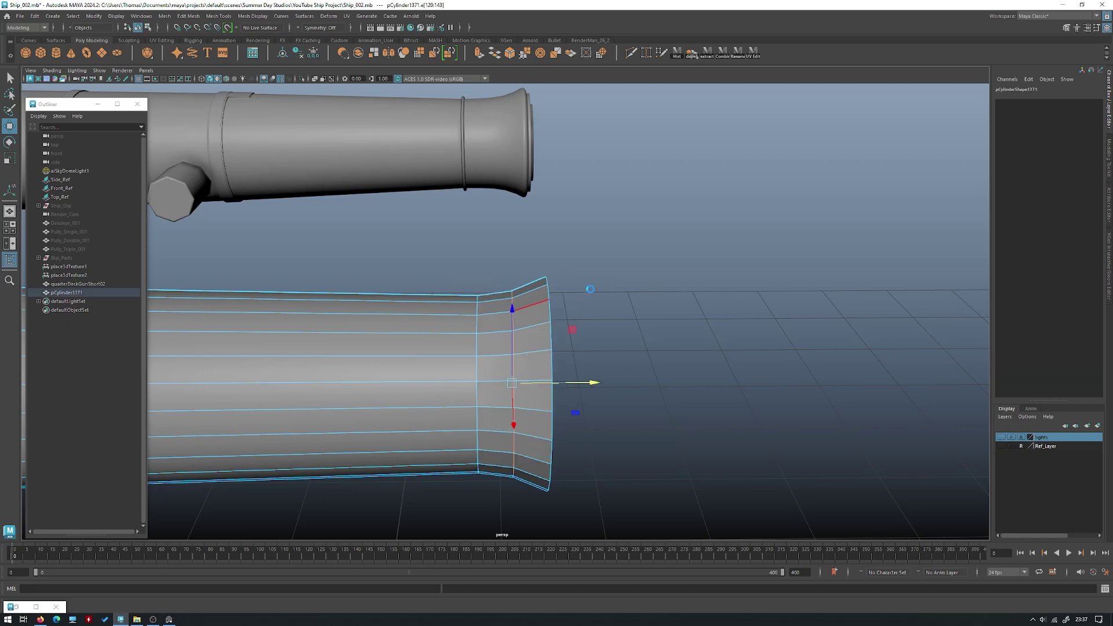
pyautogui.write('2')
pyautogui.press('Return')
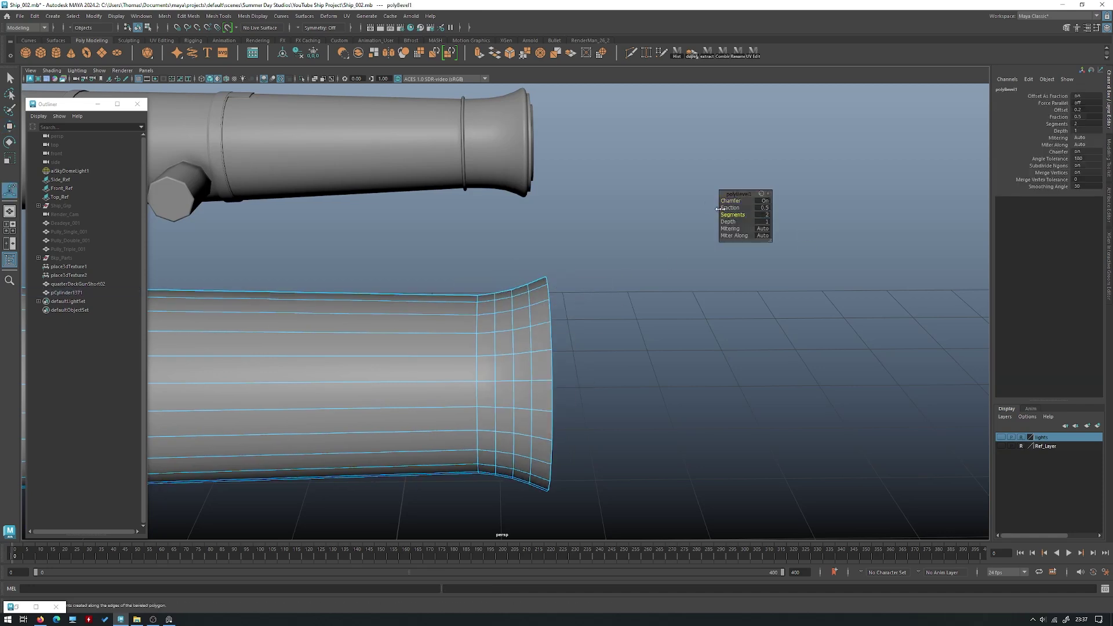
pyautogui.moveTo(727, 205); pyautogui.dragTo(759, 204)
pyautogui.keyDown('alt'); pyautogui.moveTo(699, 241); pyautogui.dragTo(599, 235); pyautogui.keyUp('alt')
pyautogui.press('w')
# - Insert an edge loop around the barrel a short distance ahead of the breech band, matching the reference's rearmost ring
pyautogui.moveTo(512, 293); pyautogui.dragTo(509, 317, button='right')
pyautogui.keyDown('alt'); pyautogui.moveTo(443, 320); pyautogui.dragTo(496, 324); pyautogui.keyUp('alt')
pyautogui.keyDown('alt'); pyautogui.moveTo(495, 323); pyautogui.dragTo(370, 313, button='right'); pyautogui.keyUp('alt')
pyautogui.keyDown('alt'); pyautogui.moveTo(371, 313); pyautogui.dragTo(499, 306, button='middle'); pyautogui.keyUp('alt')
pyautogui.keyDown('alt'); pyautogui.moveTo(499, 305); pyautogui.dragTo(519, 342); pyautogui.keyUp('alt')
pyautogui.moveTo(466, 335); pyautogui.dragTo(525, 315, button='right')
pyautogui.keyDown('alt'); pyautogui.moveTo(498, 318); pyautogui.dragTo(419, 323); pyautogui.keyUp('alt')
pyautogui.keyDown('alt'); pyautogui.moveTo(420, 322); pyautogui.dragTo(463, 331, button='right'); pyautogui.keyUp('alt')
pyautogui.keyDown('alt'); pyautogui.moveTo(463, 331); pyautogui.dragTo(631, 365, button='middle'); pyautogui.keyUp('alt')
pyautogui.keyDown('alt'); pyautogui.moveTo(631, 365); pyautogui.dragTo(582, 395); pyautogui.keyUp('alt')
pyautogui.keyDown('shift'); pyautogui.moveTo(511, 345); pyautogui.dragTo(464, 346, button='right'); pyautogui.keyUp('shift')
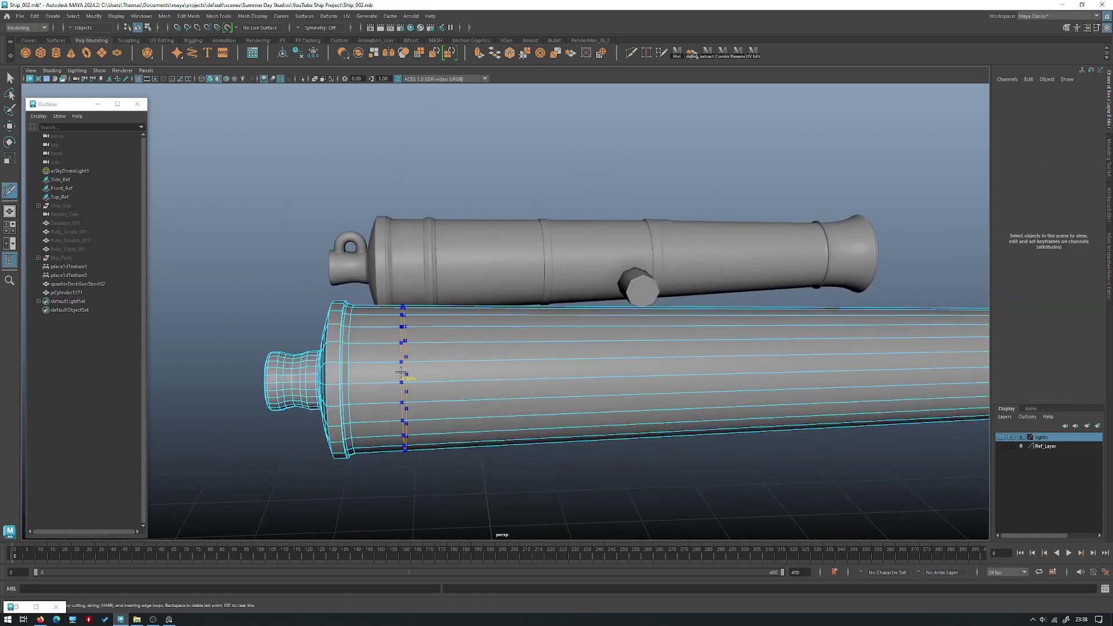
pyautogui.keyDown('ctrl'); pyautogui.click(431, 354); pyautogui.keyUp('ctrl')
# - Insert two more edge loops around the barrel, one near mid-length and one halfway between it and the rearmost loop
pyautogui.keyDown('alt'); pyautogui.moveTo(454, 338); pyautogui.dragTo(461, 350); pyautogui.keyUp('alt')
pyautogui.keyDown('alt'); pyautogui.moveTo(461, 350); pyautogui.dragTo(510, 347, button='right'); pyautogui.keyUp('alt')
pyautogui.keyDown('alt'); pyautogui.moveTo(510, 348); pyautogui.dragTo(450, 358, button='middle'); pyautogui.keyUp('alt')
pyautogui.keyDown('alt'); pyautogui.moveTo(486, 346); pyautogui.dragTo(488, 358); pyautogui.keyUp('alt')
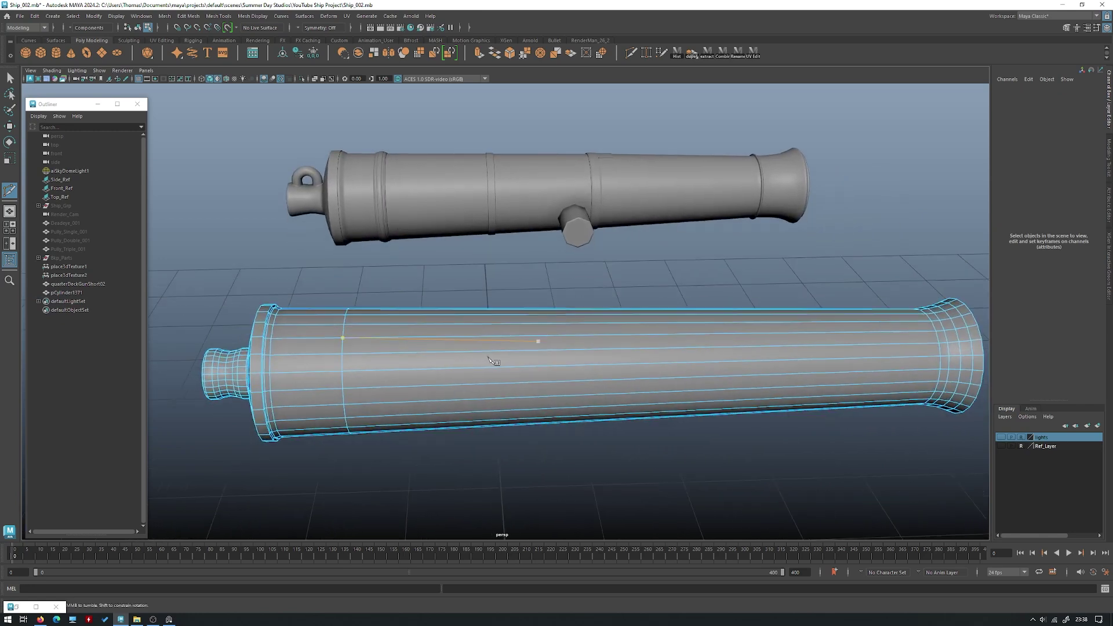
pyautogui.keyDown('alt'); pyautogui.moveTo(601, 344); pyautogui.dragTo(542, 351, button='middle'); pyautogui.keyUp('alt')
pyautogui.keyDown('alt'); pyautogui.moveTo(543, 351); pyautogui.dragTo(542, 365); pyautogui.keyUp('alt')
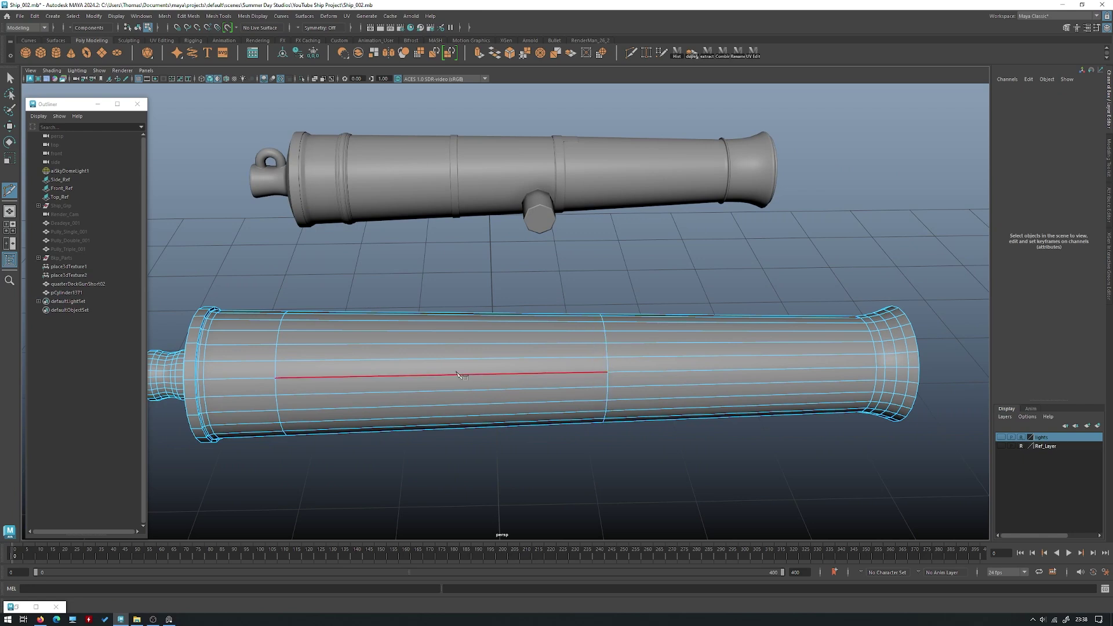
pyautogui.keyDown('alt'); pyautogui.moveTo(458, 375); pyautogui.dragTo(499, 360); pyautogui.keyUp('alt')
pyautogui.scroll(3, 556, 340)
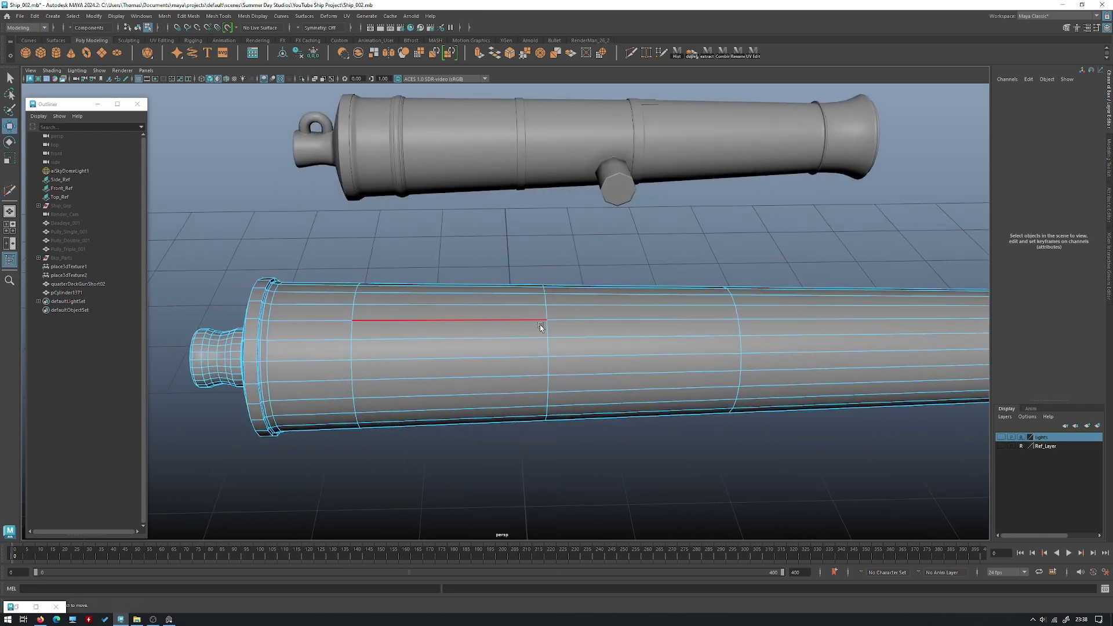
# - Select the three new barrel edge loops and bevel them into narrow bands with a fraction of about 0.09
pyautogui.press('w')
pyautogui.keyDown('shift'); pyautogui.doubleClick(355, 346); pyautogui.keyUp('shift')
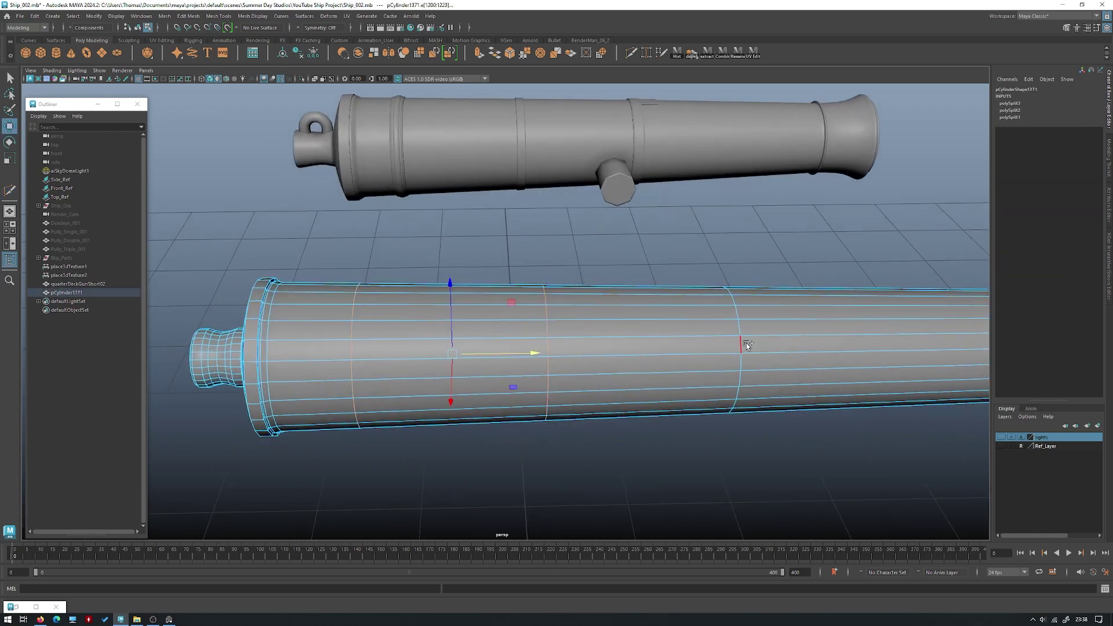
pyautogui.scroll(2, 534, 314)
pyautogui.keyDown('shift'); pyautogui.moveTo(534, 314); pyautogui.dragTo(576, 322, button='right'); pyautogui.keyUp('shift')
pyautogui.moveTo(729, 208); pyautogui.dragTo(562, 218, button='middle')
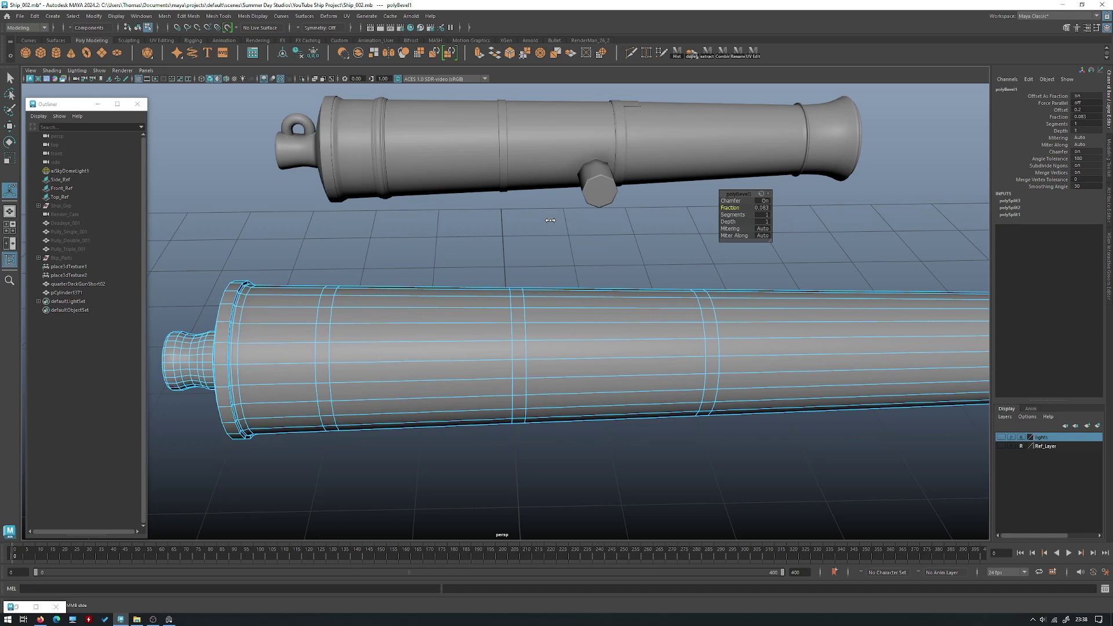
pyautogui.keyDown('alt'); pyautogui.moveTo(553, 221); pyautogui.dragTo(506, 273); pyautogui.keyUp('alt')
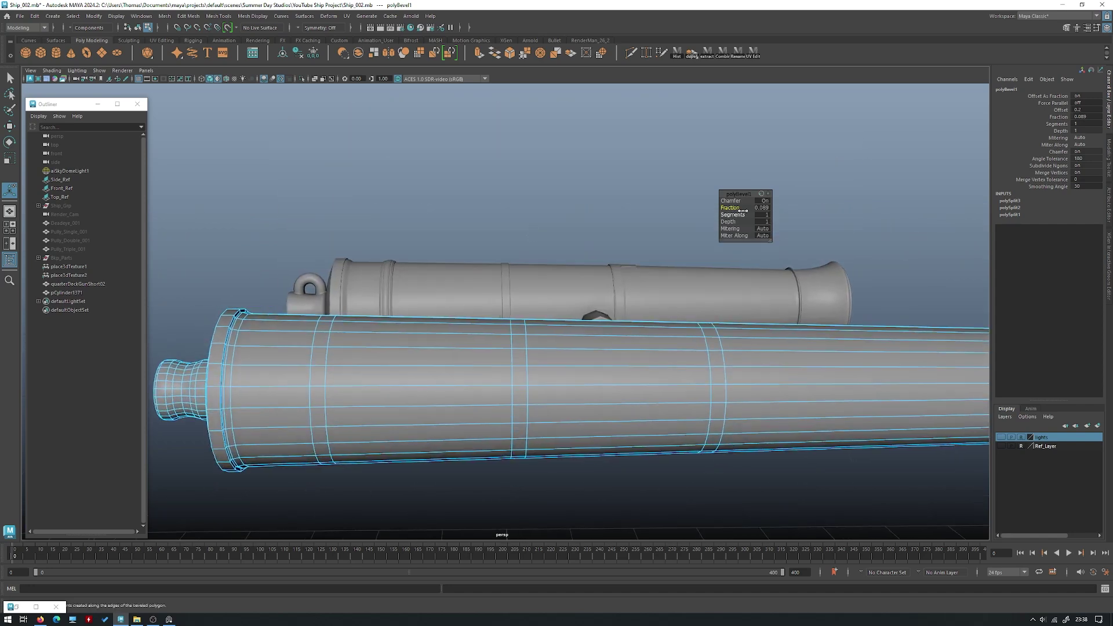
pyautogui.moveTo(733, 208); pyautogui.dragTo(736, 208, button='middle')
pyautogui.keyDown('alt'); pyautogui.moveTo(550, 231); pyautogui.dragTo(565, 268); pyautogui.keyUp('alt')
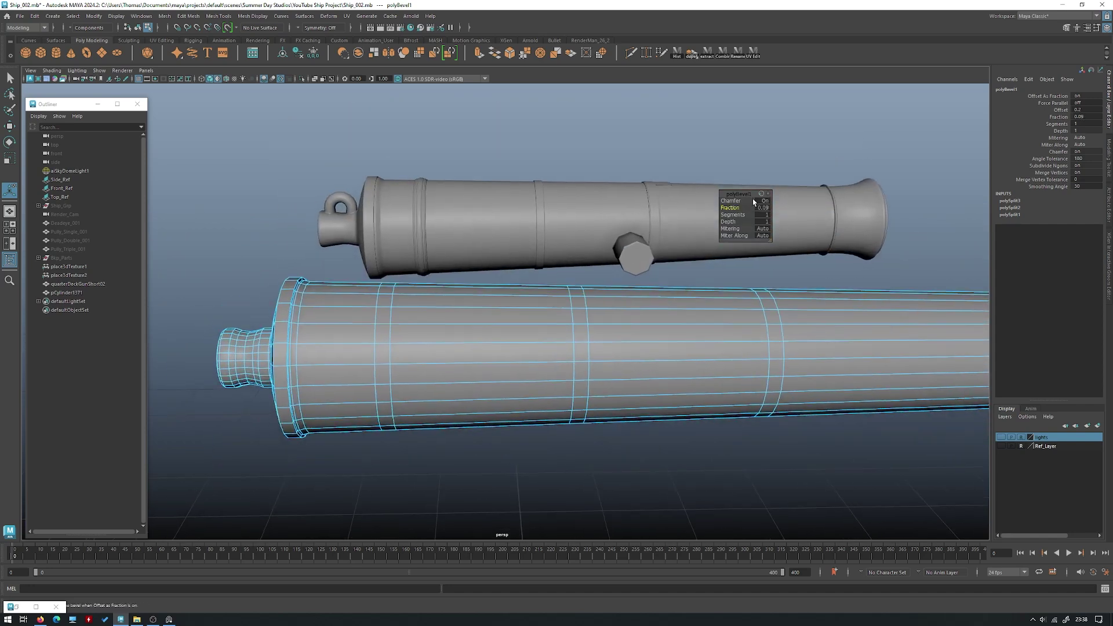
pyautogui.moveTo(729, 207); pyautogui.dragTo(736, 208, button='middle')
pyautogui.keyDown('alt'); pyautogui.moveTo(385, 356); pyautogui.dragTo(636, 348, button='right'); pyautogui.keyUp('alt')
pyautogui.press('w')
# - Insert an edge loop midway across the rearmost barrel band and bevel it with a fraction of about 0.73
pyautogui.moveTo(425, 287); pyautogui.dragTo(467, 276, button='right')
pyautogui.keyDown('alt'); pyautogui.moveTo(348, 352); pyautogui.dragTo(387, 287, button='right'); pyautogui.keyUp('alt')
pyautogui.keyDown('alt'); pyautogui.moveTo(387, 284); pyautogui.dragTo(440, 285, button='middle'); pyautogui.keyUp('alt')
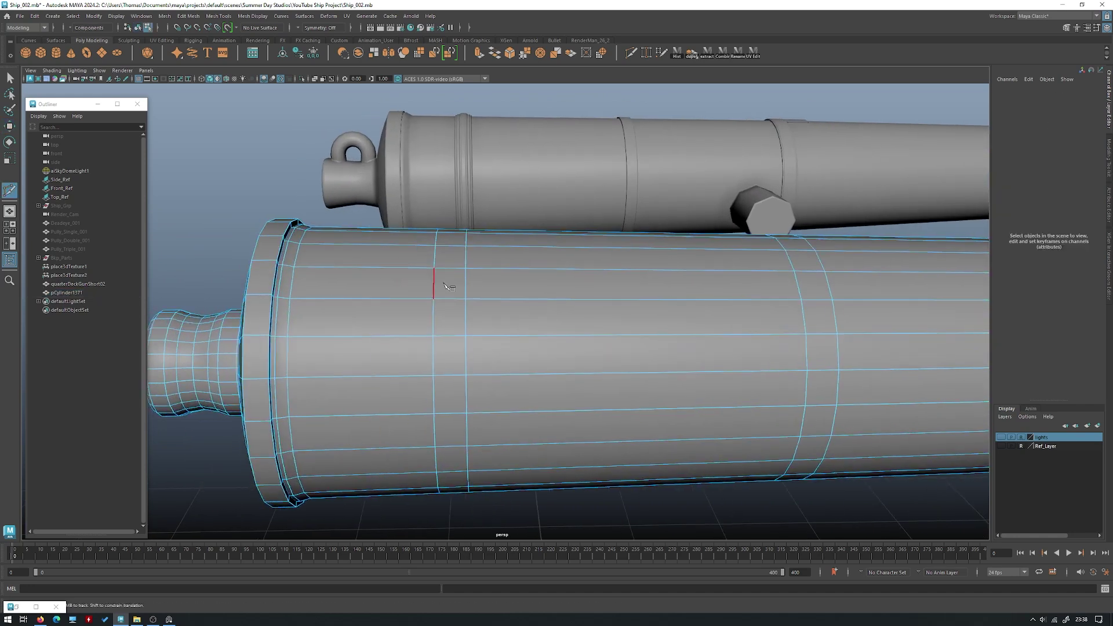
pyautogui.keyDown('ctrl'); pyautogui.keyDown('shift'); pyautogui.click(450, 270); pyautogui.keyUp('shift'); pyautogui.keyUp('ctrl')
pyautogui.press('w')
pyautogui.moveTo(485, 288); pyautogui.dragTo(519, 239, button='right')
pyautogui.doubleClick(451, 279)
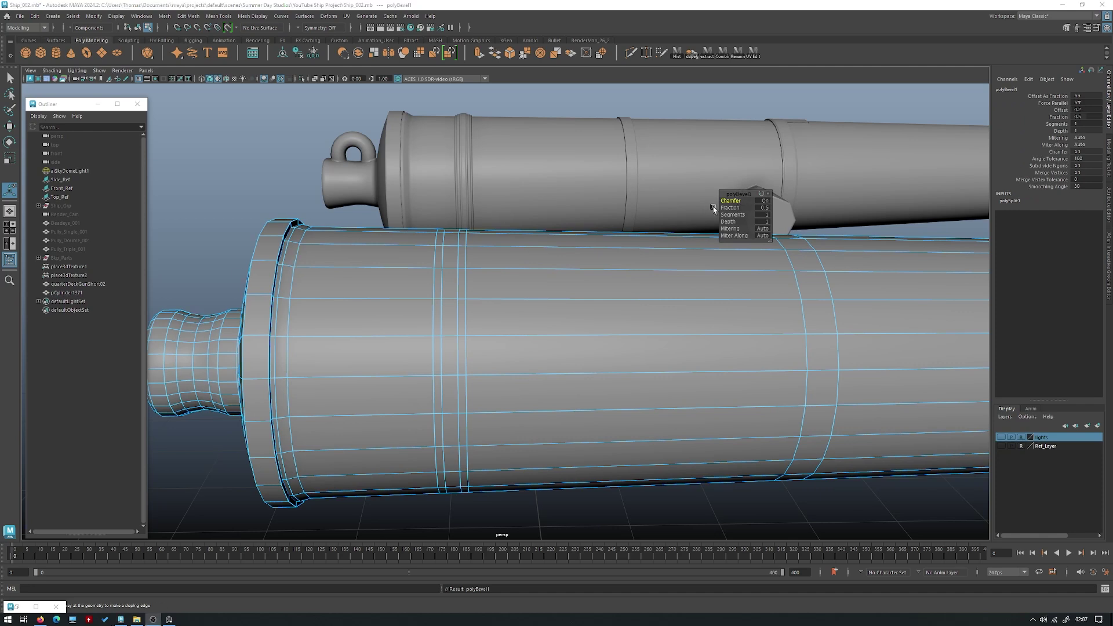
pyautogui.click(729, 207)
pyautogui.moveTo(730, 207); pyautogui.dragTo(794, 201, button='middle')
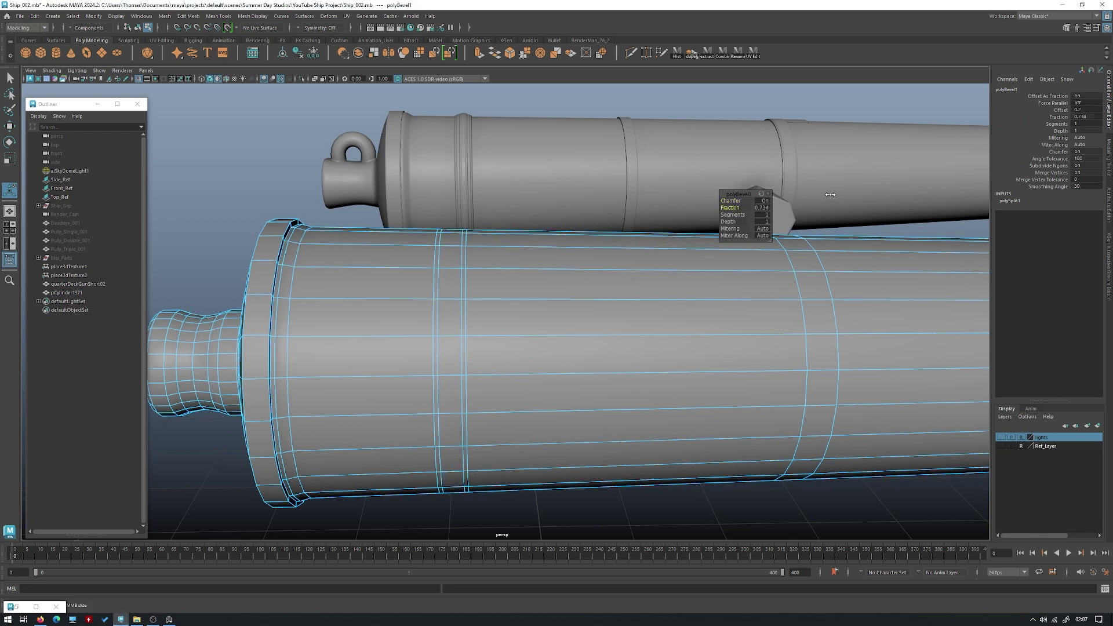
# - Add another edge loop along the centre of the rearmost band and bevel it with a fraction of about 0.47
pyautogui.moveTo(567, 269); pyautogui.dragTo(529, 271, button='right')
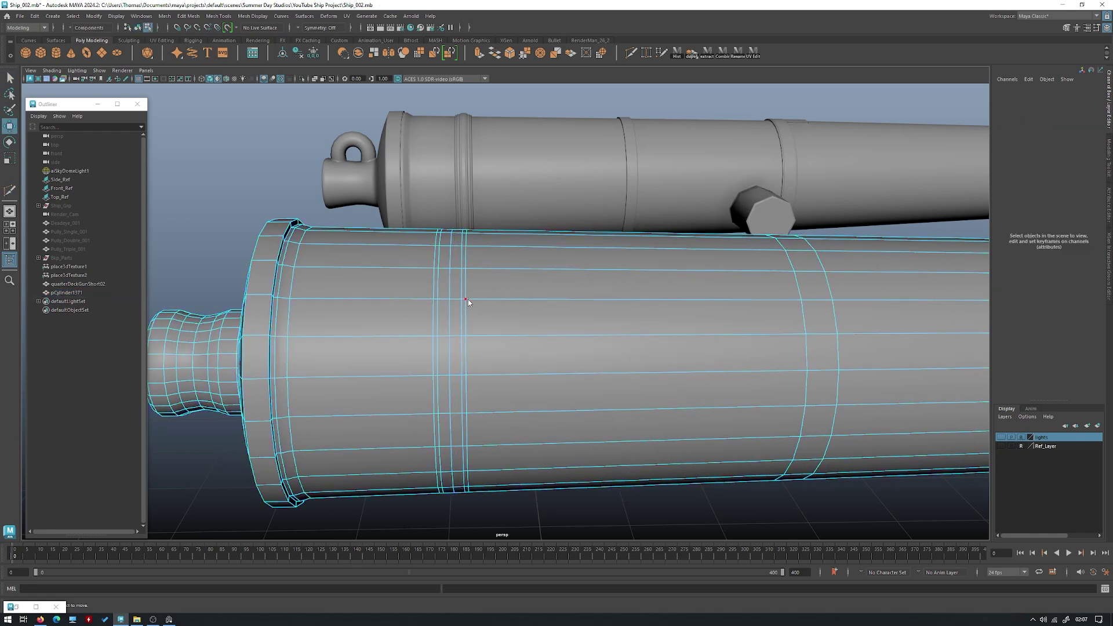
pyautogui.doubleClick(451, 283)
pyautogui.keyDown('shift'); pyautogui.moveTo(460, 267); pyautogui.dragTo(511, 269, button='right'); pyautogui.keyUp('shift')
pyautogui.hotkey('ctrl', 'b')
pyautogui.moveTo(725, 208); pyautogui.dragTo(741, 208)
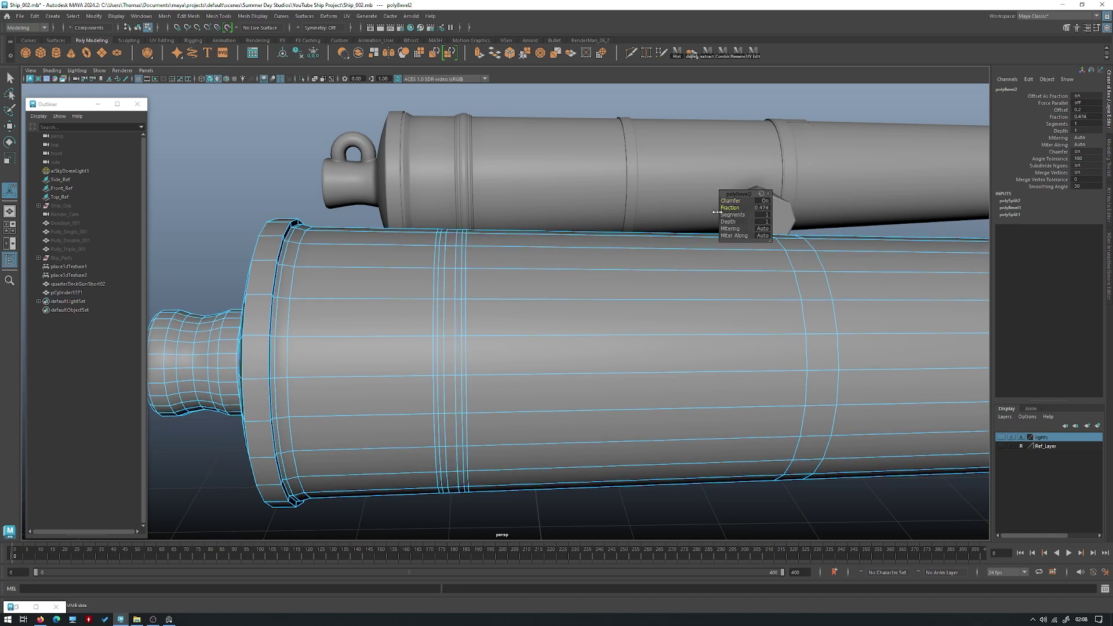
pyautogui.press('w')
# - Select all the face rings of the rearmost barrel band and extrude them slightly outward
pyautogui.moveTo(467, 250); pyautogui.dragTo(467, 278, button='right')
pyautogui.scroll(1, 462, 255)
pyautogui.press('q')
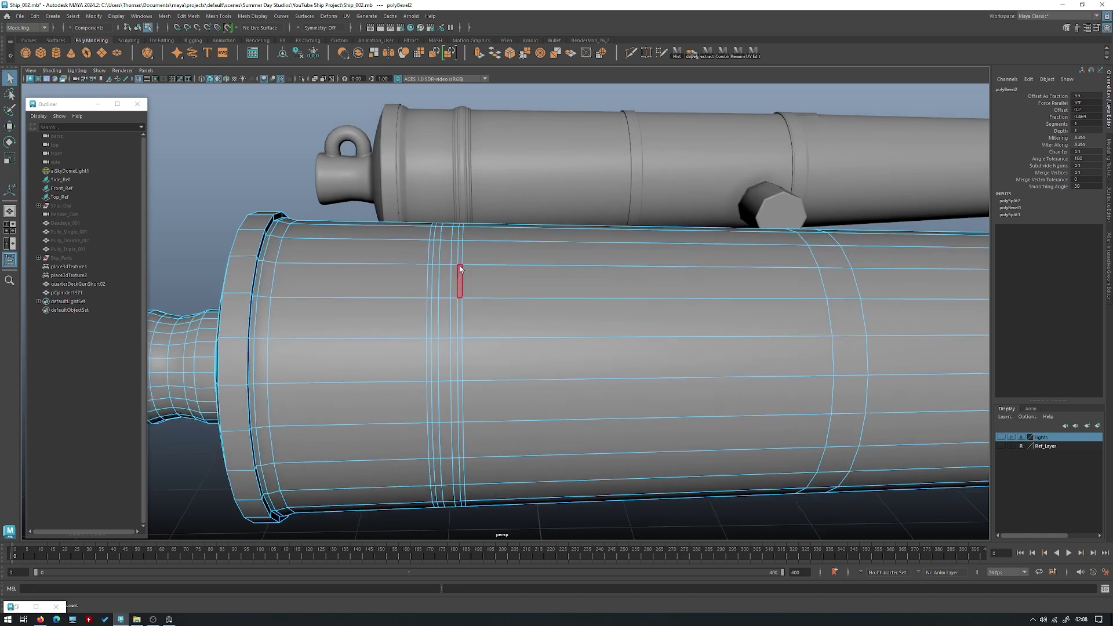
pyautogui.click(460, 271)
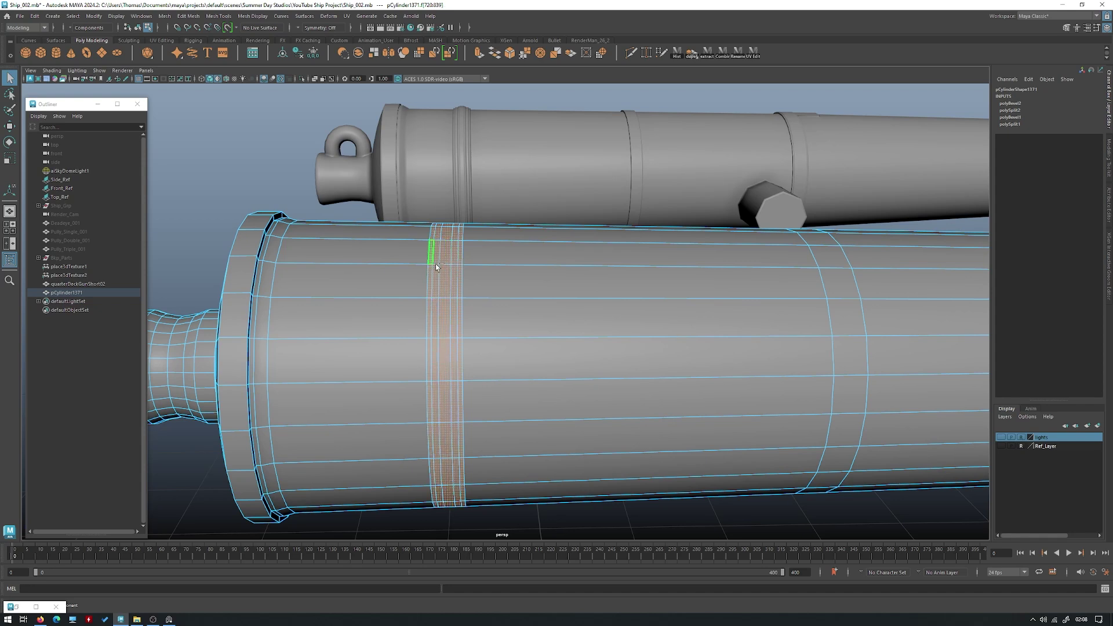
pyautogui.keyDown('shift'); pyautogui.moveTo(444, 243); pyautogui.dragTo(443, 268, button='right'); pyautogui.keyUp('shift')
pyautogui.moveTo(443, 267)
pyautogui.keyDown('alt'); pyautogui.mouseDown()
pyautogui.moveTo(490, 268)
pyautogui.moveTo(459, 261)
pyautogui.mouseUp(); pyautogui.keyUp('alt')
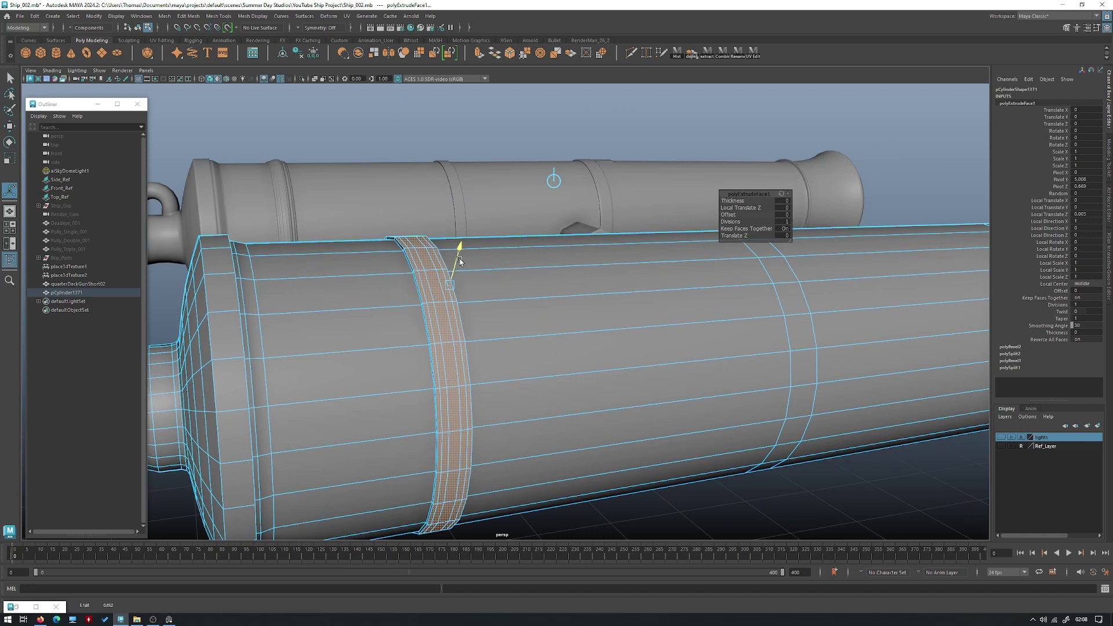
pyautogui.keyDown('alt'); pyautogui.moveTo(460, 262); pyautogui.dragTo(425, 254); pyautogui.keyUp('alt')
# - Select an inner ring of faces on the raised rearmost band and extrude it
pyautogui.press('q')
pyautogui.click(425, 252)
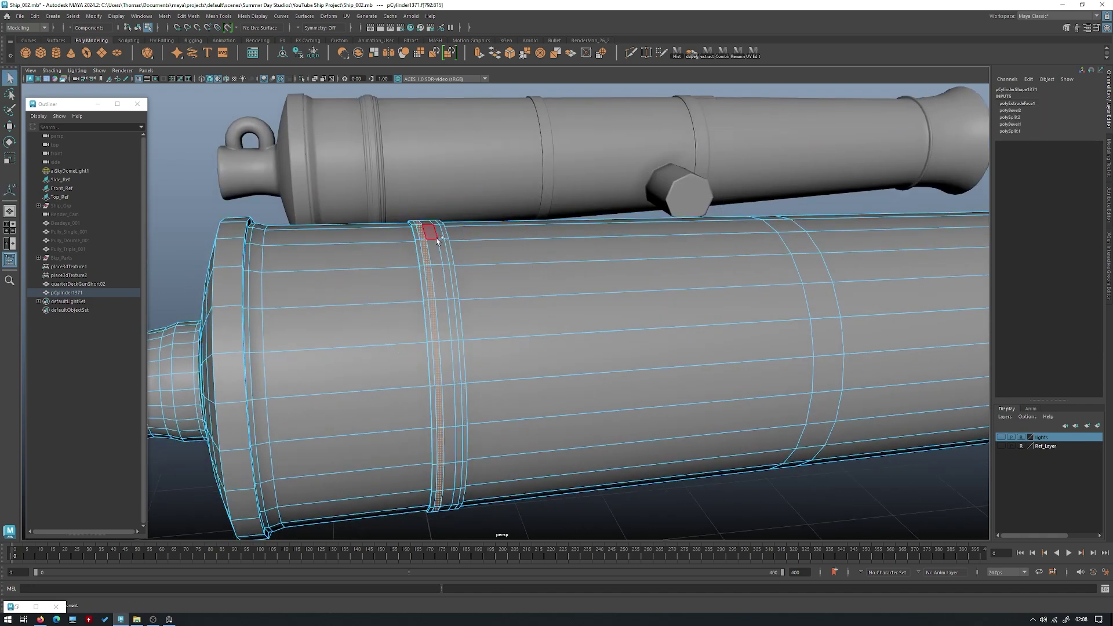
pyautogui.keyDown('shift'); pyautogui.doubleClick(431, 237); pyautogui.keyUp('shift')
pyautogui.moveTo(431, 237)
pyautogui.keyDown('alt'); pyautogui.mouseDown()
pyautogui.moveTo(455, 258)
pyautogui.moveTo(447, 249)
pyautogui.moveTo(424, 257)
pyautogui.mouseUp(); pyautogui.keyUp('alt')
pyautogui.hotkey('ctrl', 'e')
pyautogui.press('q')
# - Select another ring of faces within the raised band and extrude it outward by about 0.002
pyautogui.click(422, 258)
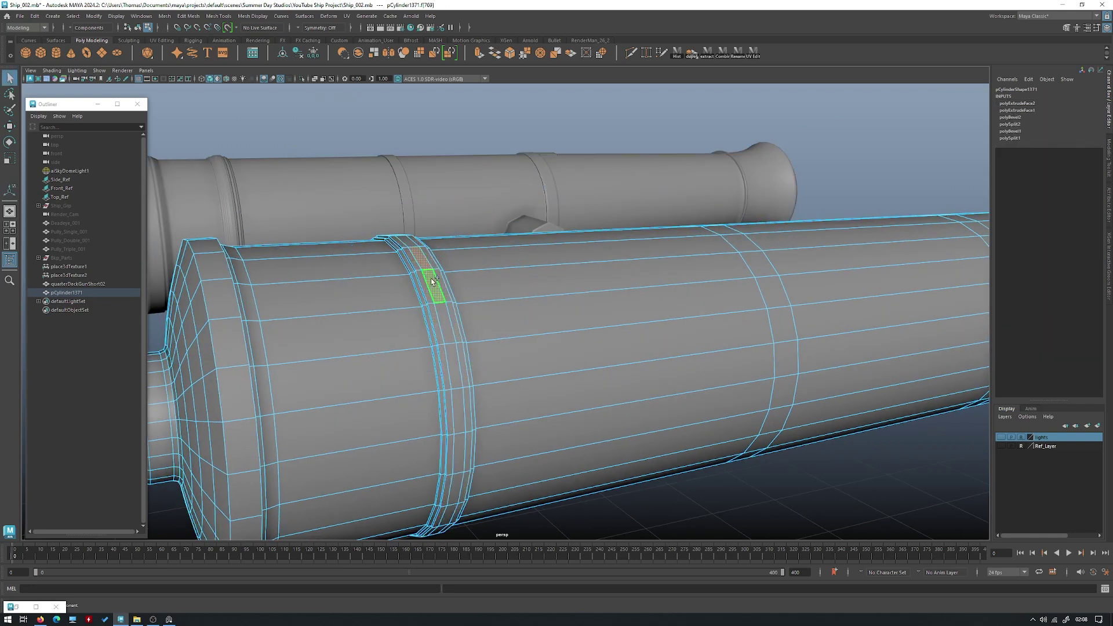
pyautogui.keyDown('shift'); pyautogui.doubleClick(431, 278); pyautogui.keyUp('shift')
pyautogui.hotkey('ctrl', 'e')
pyautogui.moveTo(445, 249); pyautogui.dragTo(447, 248)
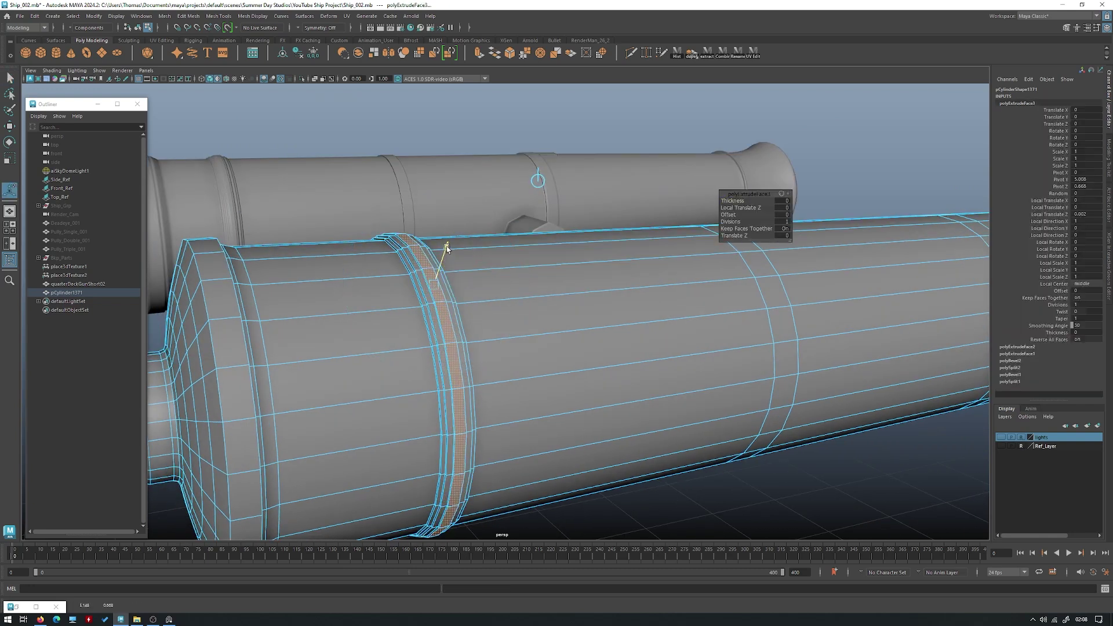
# - Return to object mode, clear the barrel's construction history and select the whole barrel
pyautogui.moveTo(415, 237); pyautogui.dragTo(473, 221, button='right')
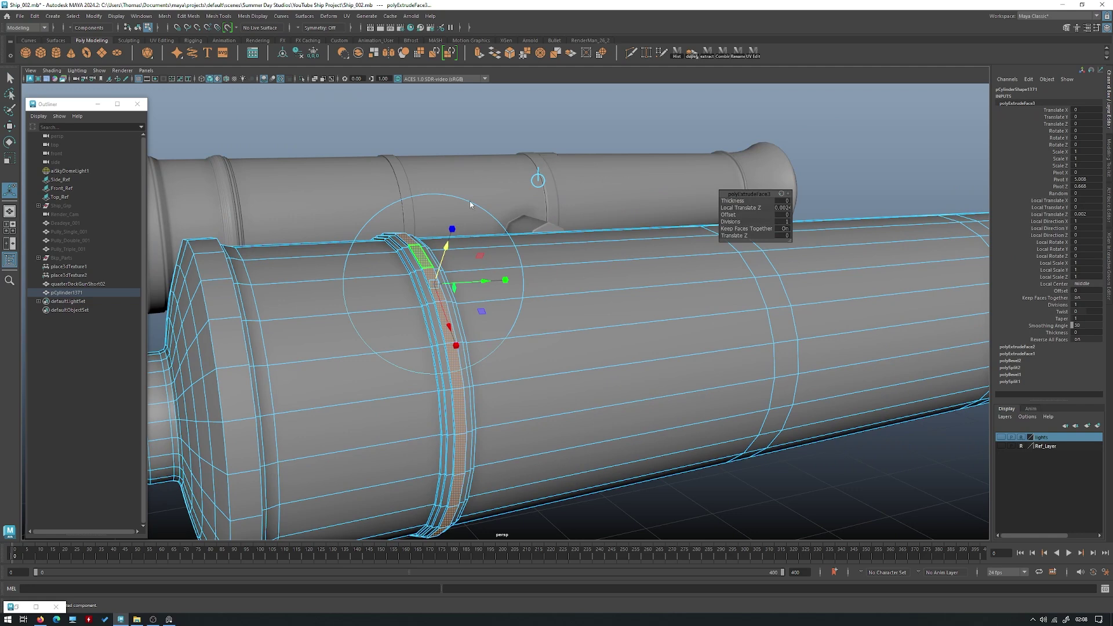
pyautogui.press('q')
pyautogui.click(442, 128)
pyautogui.keyDown('alt'); pyautogui.moveTo(565, 174); pyautogui.dragTo(518, 172, button='right'); pyautogui.keyUp('alt')
pyautogui.keyDown('alt'); pyautogui.moveTo(518, 172); pyautogui.dragTo(492, 278); pyautogui.keyUp('alt')
pyautogui.press('w')
pyautogui.click(492, 280)
pyautogui.keyDown('alt'); pyautogui.moveTo(492, 280); pyautogui.dragTo(606, 346, button='right'); pyautogui.keyUp('alt')
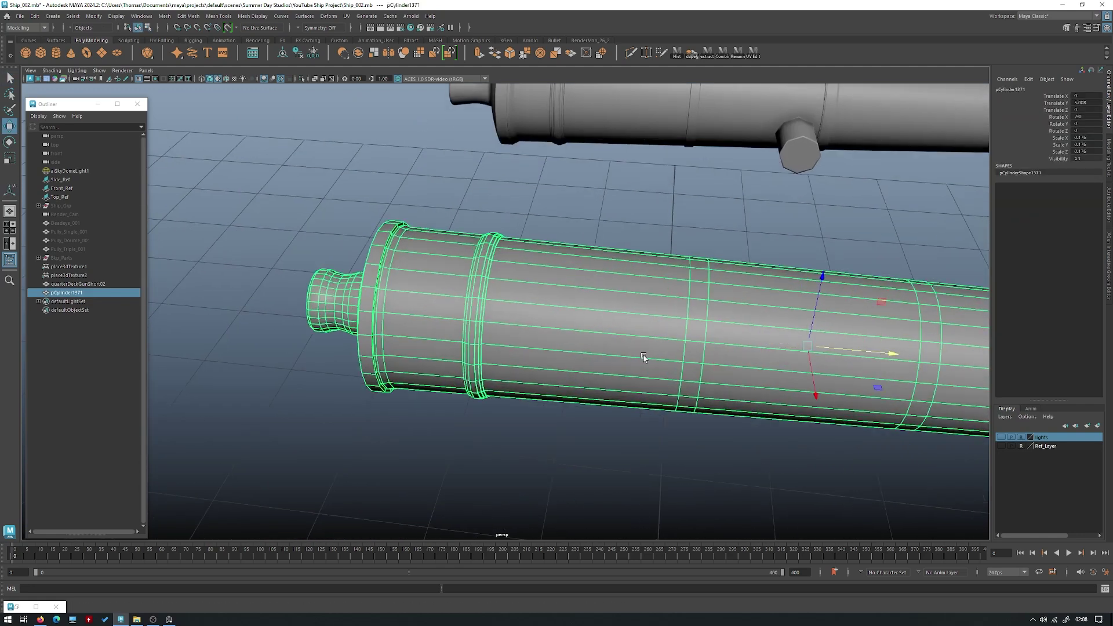
# - Insert supporting edge loops close to the rear rim of the raised breech band
pyautogui.keyDown('alt'); pyautogui.moveTo(606, 346); pyautogui.dragTo(564, 325); pyautogui.keyUp('alt')
pyautogui.keyDown('alt'); pyautogui.moveTo(409, 307); pyautogui.dragTo(484, 295, button='middle'); pyautogui.keyUp('alt')
pyautogui.keyDown('alt'); pyautogui.moveTo(484, 294); pyautogui.dragTo(514, 323, button='right'); pyautogui.keyUp('alt')
pyautogui.keyDown('alt'); pyautogui.moveTo(514, 323); pyautogui.dragTo(525, 342); pyautogui.keyUp('alt')
pyautogui.keyDown('alt'); pyautogui.moveTo(525, 342); pyautogui.dragTo(603, 336, button='middle'); pyautogui.keyUp('alt')
pyautogui.keyDown('alt'); pyautogui.moveTo(603, 336); pyautogui.dragTo(632, 345, button='right'); pyautogui.keyUp('alt')
pyautogui.moveTo(587, 348); pyautogui.dragTo(567, 318, button='right')
pyautogui.moveTo(566, 318)
pyautogui.keyDown('alt'); pyautogui.mouseDown()
pyautogui.moveTo(529, 308)
pyautogui.moveTo(548, 309)
pyautogui.mouseUp(); pyautogui.keyUp('alt')
pyautogui.keyDown('alt'); pyautogui.moveTo(547, 310); pyautogui.dragTo(494, 260, button='right'); pyautogui.keyUp('alt')
pyautogui.click(493, 260)
pyautogui.keyDown('alt'); pyautogui.moveTo(492, 255); pyautogui.dragTo(423, 284); pyautogui.keyUp('alt')
pyautogui.click(439, 262)
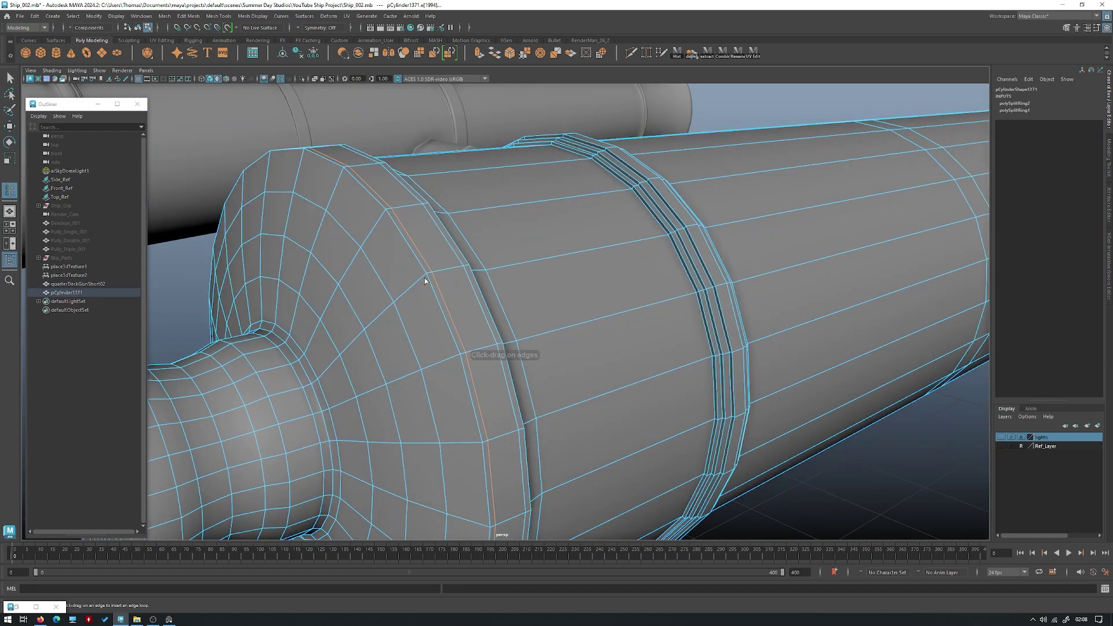
# - Insert supporting edge loops near the breech rim and beside each edge of the barrel's raised stepped ring band
pyautogui.click(422, 280)
pyautogui.keyDown('alt'); pyautogui.moveTo(440, 278); pyautogui.dragTo(420, 271, button='right'); pyautogui.keyUp('alt')
pyautogui.keyDown('alt'); pyautogui.moveTo(420, 270); pyautogui.dragTo(492, 310); pyautogui.keyUp('alt')
pyautogui.keyDown('alt'); pyautogui.moveTo(492, 310); pyautogui.dragTo(506, 317, button='right'); pyautogui.keyUp('alt')
pyautogui.keyDown('alt'); pyautogui.moveTo(507, 317); pyautogui.dragTo(485, 336); pyautogui.keyUp('alt')
pyautogui.keyDown('alt'); pyautogui.moveTo(485, 335); pyautogui.dragTo(579, 403, button='right'); pyautogui.keyUp('alt')
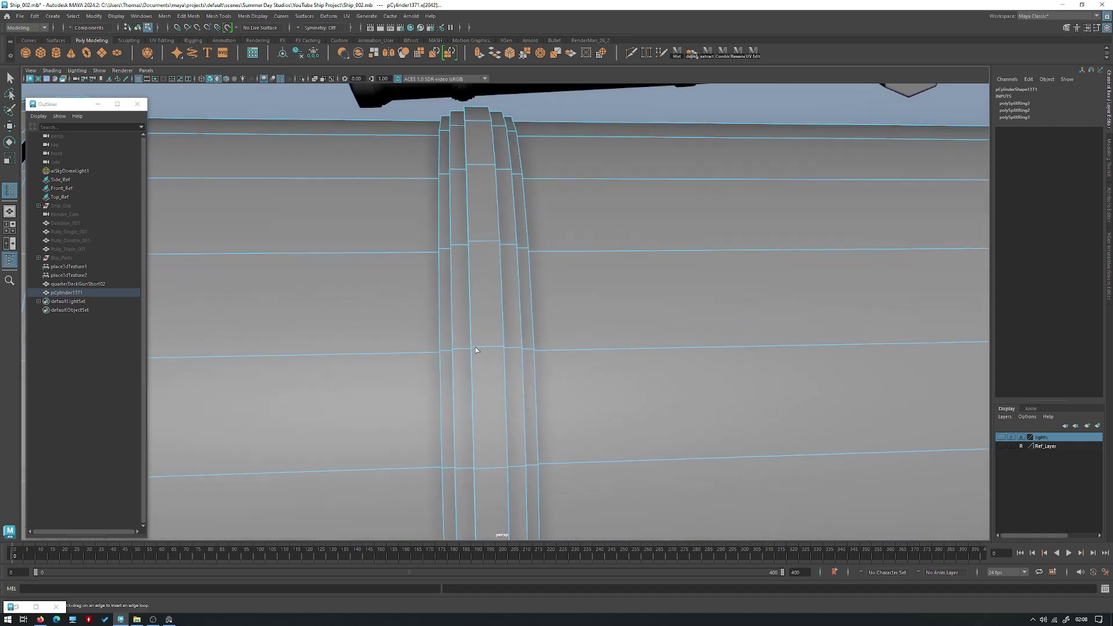
pyautogui.click(493, 347)
pyautogui.click(543, 352)
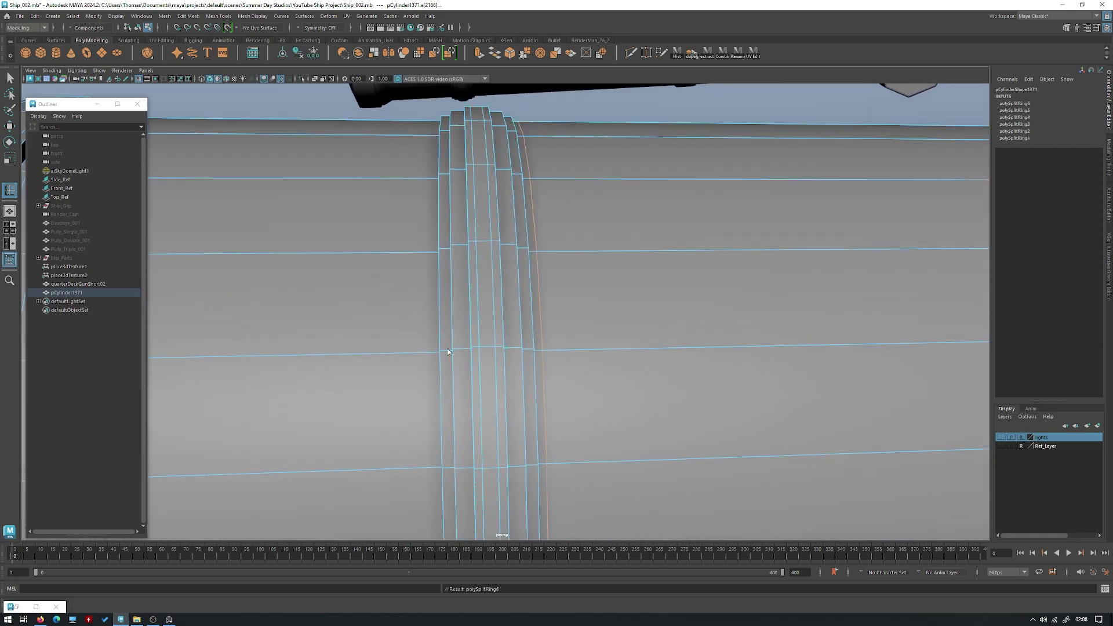
pyautogui.click(434, 354)
pyautogui.click(460, 350)
pyautogui.click(513, 347)
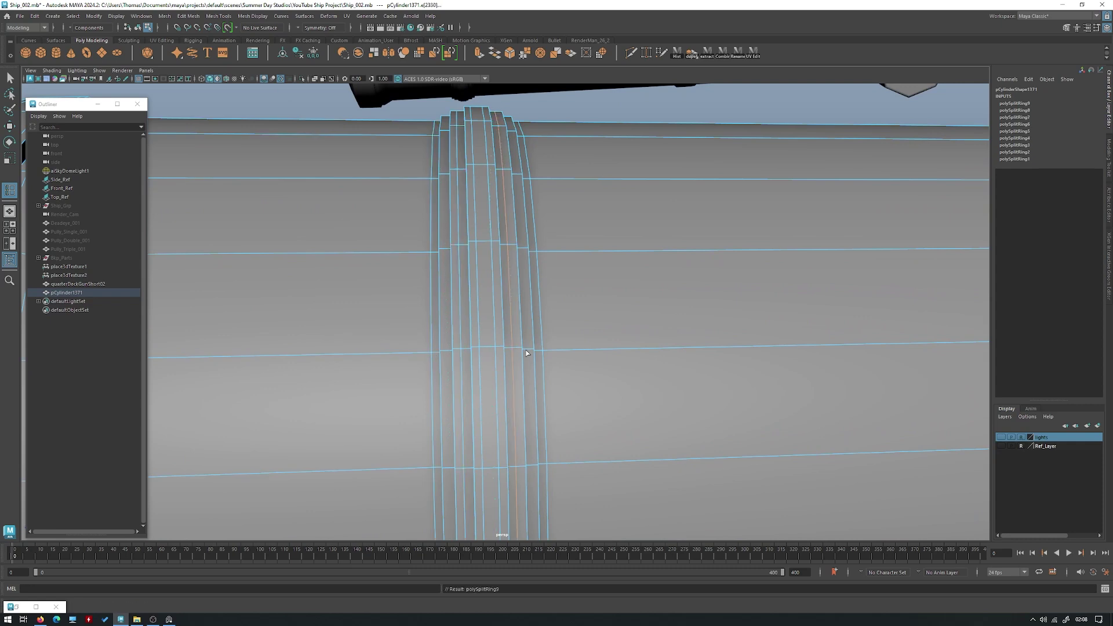
pyautogui.click(526, 350)
pyautogui.click(447, 351)
# - Return to object mode, clear the barrel's construction history and deselect it
pyautogui.press('w')
pyautogui.moveTo(469, 305); pyautogui.dragTo(530, 261, button='right')
pyautogui.hotkey('alt', 'shift', 'd')
pyautogui.scroll(-6, 552, 232)
pyautogui.click(636, 231)
pyautogui.keyDown('alt'); pyautogui.moveTo(636, 231); pyautogui.dragTo(571, 325); pyautogui.keyUp('alt')
pyautogui.scroll(-5, 499, 235)
# - Select the barrel's flat muzzle end faces, extrude them and scale them slightly inward to leave a narrow outer rim
pyautogui.click(511, 334)
pyautogui.press('1')
pyautogui.moveTo(573, 326); pyautogui.dragTo(572, 349, button='right')
pyautogui.keyDown('alt'); pyautogui.moveTo(645, 364); pyautogui.dragTo(621, 398); pyautogui.keyUp('alt')
pyautogui.click(555, 394)
pyautogui.keyDown('shift'); pyautogui.moveTo(559, 416); pyautogui.dragTo(552, 406); pyautogui.keyUp('shift')
pyautogui.press('f')
pyautogui.keyDown('alt'); pyautogui.moveTo(610, 380); pyautogui.dragTo(544, 340, button='right'); pyautogui.keyUp('alt')
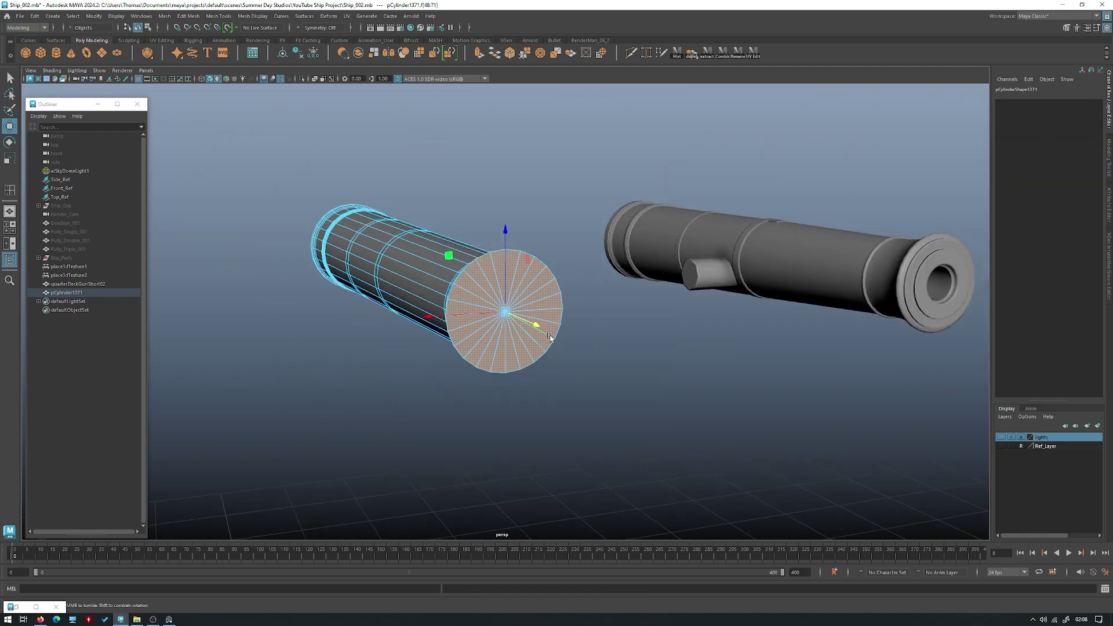
pyautogui.keyDown('alt'); pyautogui.moveTo(544, 340); pyautogui.dragTo(574, 341); pyautogui.keyUp('alt')
pyautogui.keyDown('alt'); pyautogui.moveTo(573, 341); pyautogui.dragTo(592, 342, button='right'); pyautogui.keyUp('alt')
pyautogui.hotkey('ctrl', 'e')
pyautogui.keyDown('alt'); pyautogui.moveTo(553, 316); pyautogui.dragTo(514, 319); pyautogui.keyUp('alt')
pyautogui.press('r')
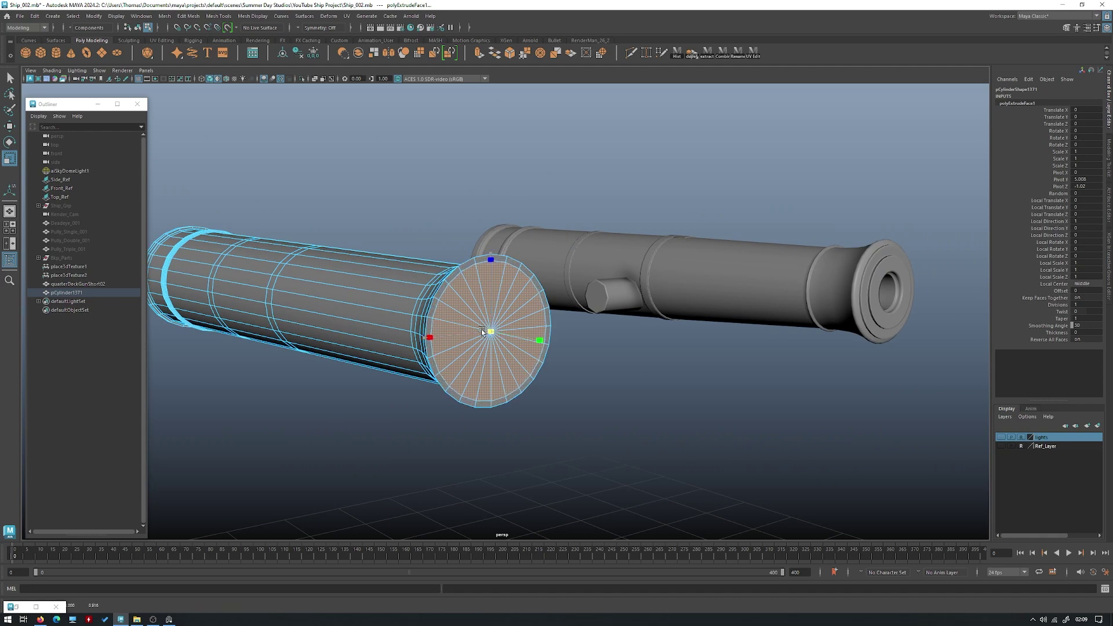
# - Extrude the inset muzzle faces once more and adjust the Move tool's axis settings
pyautogui.keyDown('alt'); pyautogui.moveTo(477, 330); pyautogui.dragTo(519, 343); pyautogui.keyUp('alt')
pyautogui.hotkey('ctrl', 'e')
pyautogui.press('w')
pyautogui.click(526, 335)
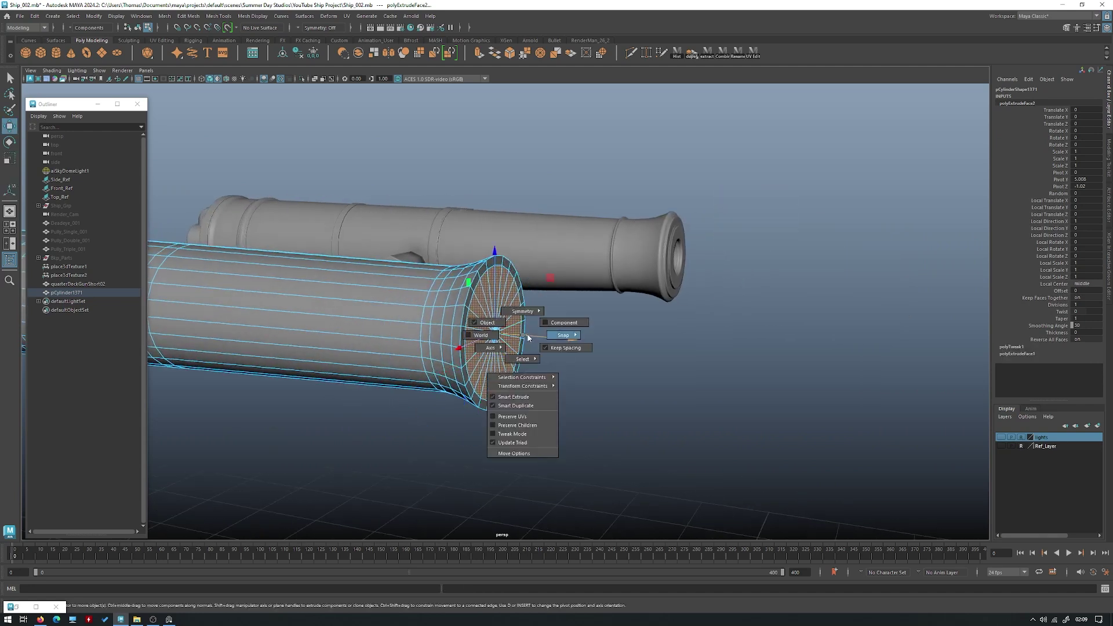
pyautogui.keyDown('alt'); pyautogui.moveTo(525, 336); pyautogui.dragTo(571, 348); pyautogui.keyUp('alt')
pyautogui.click(557, 341)
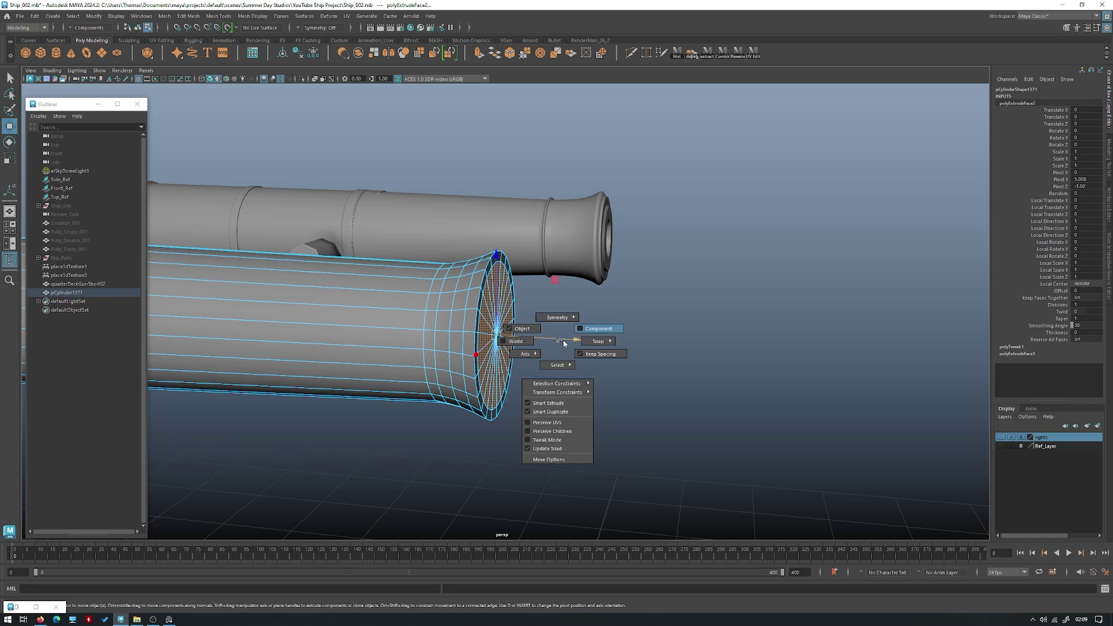
pyautogui.rightClick(527, 324)
pyautogui.moveTo(513, 326); pyautogui.dragTo(548, 309, button='right')
pyautogui.keyDown('alt'); pyautogui.moveTo(548, 312); pyautogui.dragTo(508, 341); pyautogui.keyUp('alt')
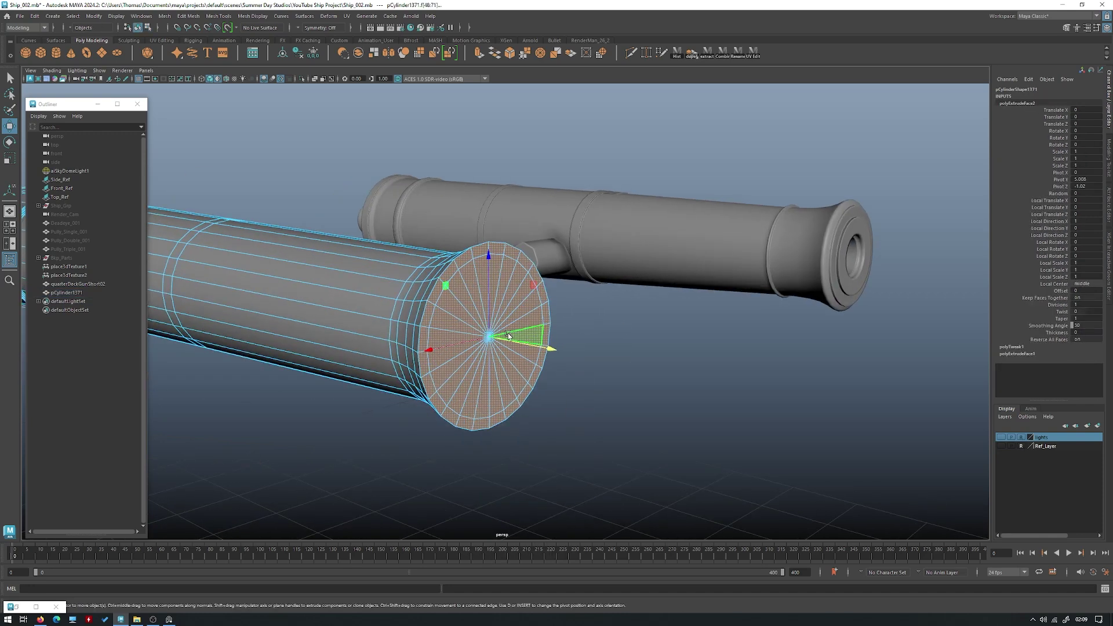
# - Reselect the inset muzzle faces, extrude them forward as a raised step and preview the barrel smoothed
pyautogui.press('q')
pyautogui.click(515, 303)
pyautogui.keyDown('shift'); pyautogui.moveTo(484, 387); pyautogui.dragTo(518, 300); pyautogui.keyUp('shift')
pyautogui.keyDown('shift'); pyautogui.moveTo(518, 299); pyautogui.dragTo(516, 323, button='right'); pyautogui.keyUp('shift')
pyautogui.keyDown('alt'); pyautogui.moveTo(516, 326); pyautogui.dragTo(541, 322); pyautogui.keyUp('alt')
pyautogui.moveTo(519, 363); pyautogui.dragTo(516, 343)
pyautogui.press('3')
pyautogui.scroll(2, 497, 241)
pyautogui.press('q')
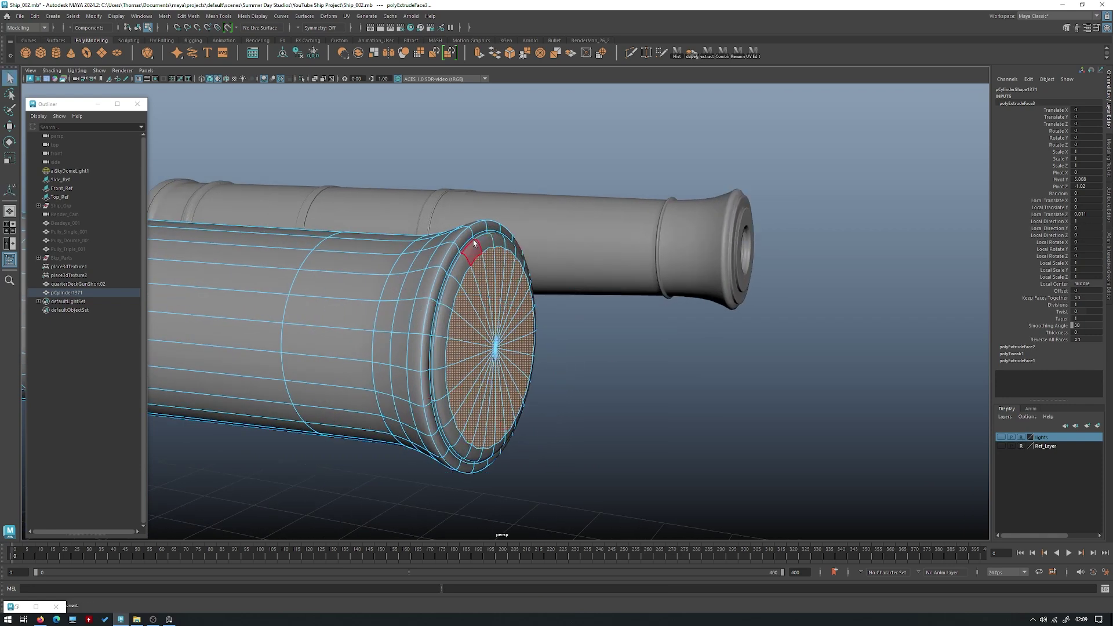
# - Delete the redundant ring of faces at the muzzle step and merge the barrel's vertices
pyautogui.moveTo(472, 240); pyautogui.dragTo(477, 237)
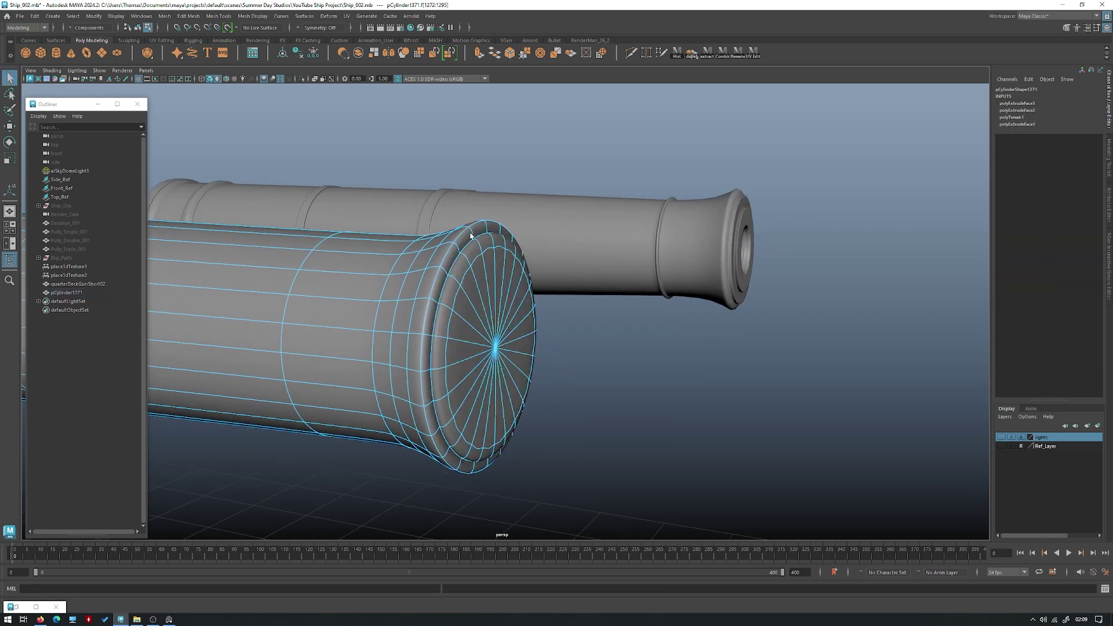
pyautogui.moveTo(519, 250); pyautogui.dragTo(550, 237, button='right')
pyautogui.press('space')
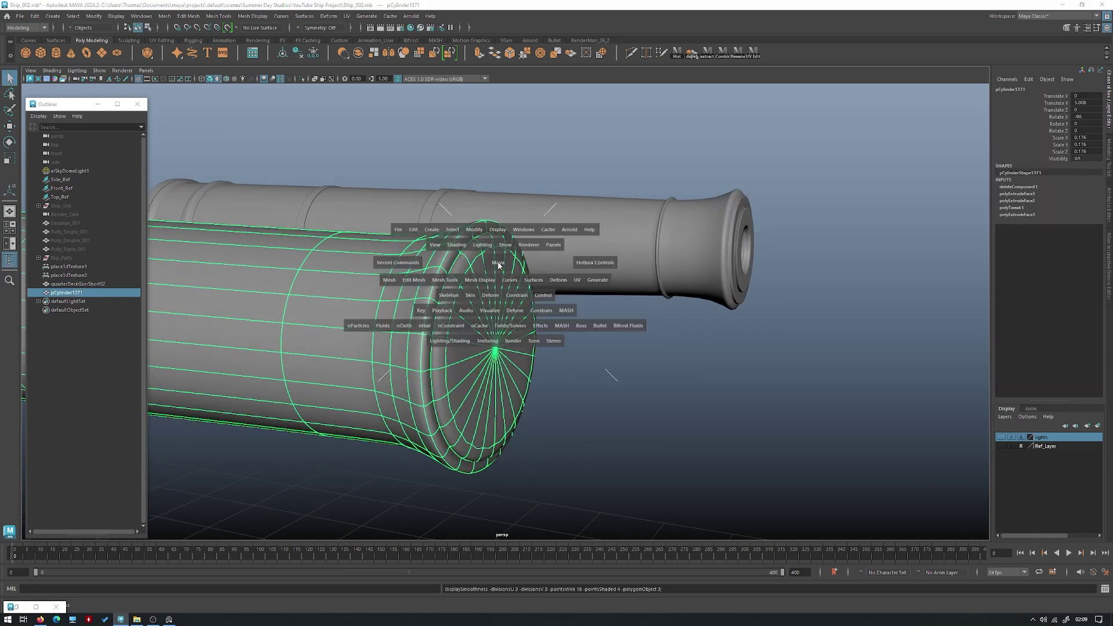
pyautogui.click(413, 280)
pyautogui.click(441, 374)
# - Select the muzzle end faces and extrude them repeatedly to form a smaller raised step and an inset circle for the bore
pyautogui.press('1')
pyautogui.moveTo(463, 280); pyautogui.dragTo(462, 316, button='right')
pyautogui.keyDown('alt'); pyautogui.moveTo(498, 310); pyautogui.dragTo(474, 299); pyautogui.keyUp('alt')
pyautogui.click(452, 287)
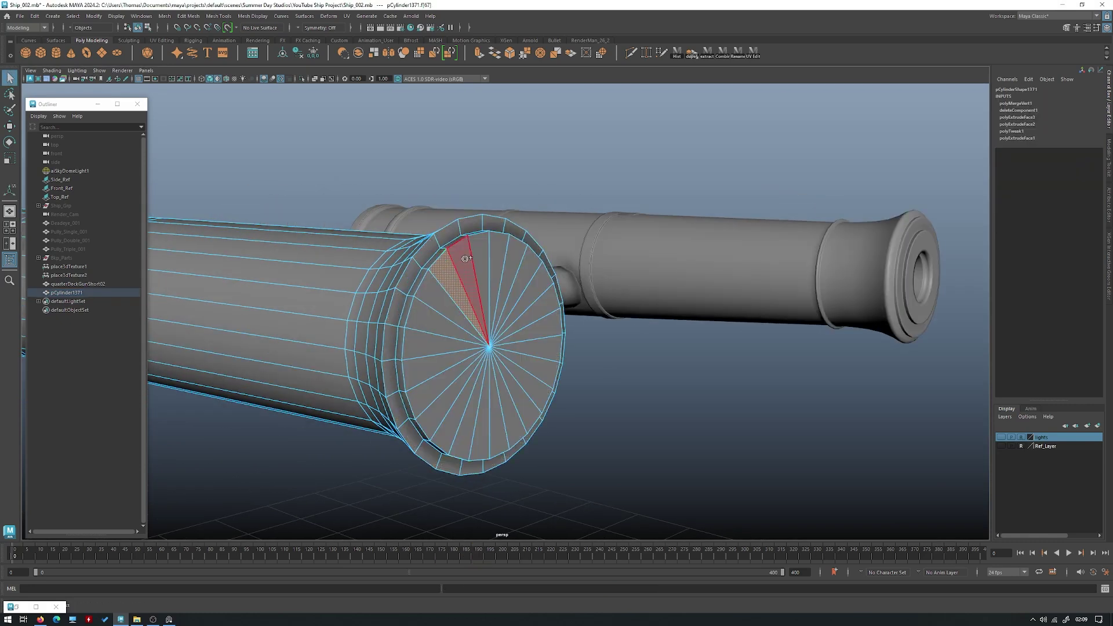
pyautogui.hotkey('ctrl', 'e')
pyautogui.keyDown('alt'); pyautogui.moveTo(538, 345); pyautogui.dragTo(484, 344); pyautogui.keyUp('alt')
pyautogui.hotkey('ctrl', 'e')
pyautogui.hotkey('ctrl', 'e')
pyautogui.press('r')
pyautogui.keyDown('alt'); pyautogui.moveTo(486, 339); pyautogui.dragTo(539, 331); pyautogui.keyUp('alt')
# - Extrude the central muzzle faces back into the barrel to form a shallow recess
pyautogui.hotkey('ctrl', 'e')
pyautogui.press('4')
pyautogui.press('w')
pyautogui.press('w')
pyautogui.keyDown('alt'); pyautogui.moveTo(568, 336); pyautogui.dragTo(722, 359, button='right'); pyautogui.keyUp('alt')
pyautogui.moveTo(721, 358)
pyautogui.keyDown('alt'); pyautogui.mouseDown()
pyautogui.moveTo(618, 346)
pyautogui.moveTo(746, 380)
pyautogui.moveTo(676, 383)
pyautogui.moveTo(619, 350)
pyautogui.moveTo(591, 323)
pyautogui.moveTo(623, 333)
pyautogui.moveTo(617, 293)
pyautogui.mouseUp(); pyautogui.keyUp('alt')
pyautogui.press('5')
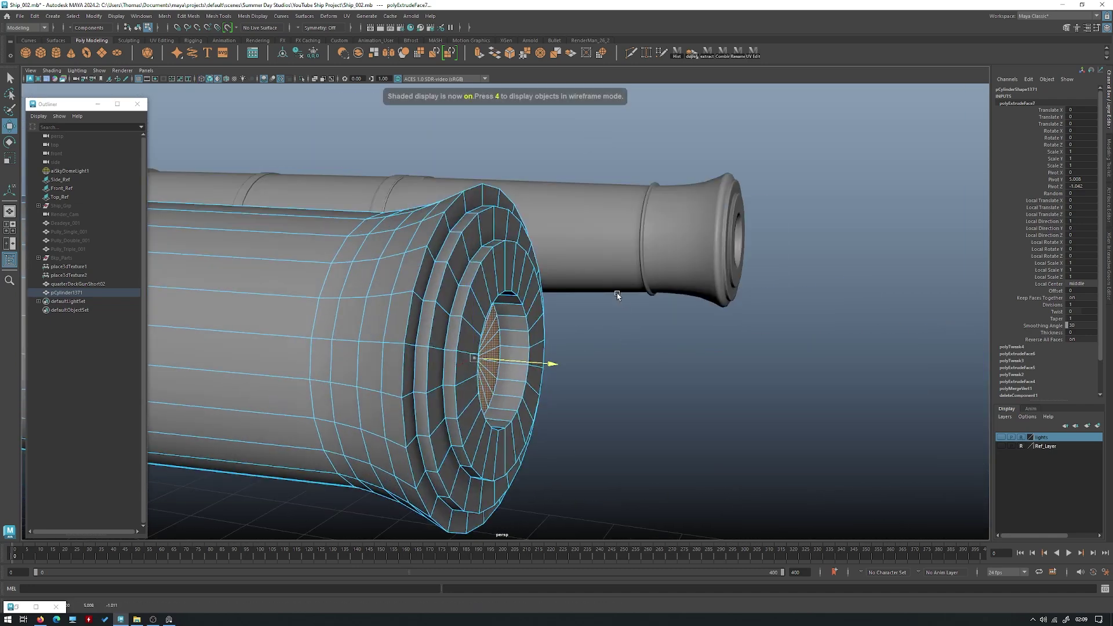
# - Extrude the recessed central faces and scale them slightly inward to narrow the bore
pyautogui.keyDown('alt'); pyautogui.moveTo(622, 295); pyautogui.dragTo(462, 251, button='right'); pyautogui.keyUp('alt')
pyautogui.keyDown('alt'); pyautogui.moveTo(462, 251); pyautogui.dragTo(608, 296); pyautogui.keyUp('alt')
pyautogui.keyDown('alt'); pyautogui.moveTo(609, 295); pyautogui.dragTo(754, 342, button='right'); pyautogui.keyUp('alt')
pyautogui.keyDown('alt'); pyautogui.moveTo(753, 342); pyautogui.dragTo(733, 307); pyautogui.keyUp('alt')
pyautogui.hotkey('ctrl', 'e')
pyautogui.press('r')
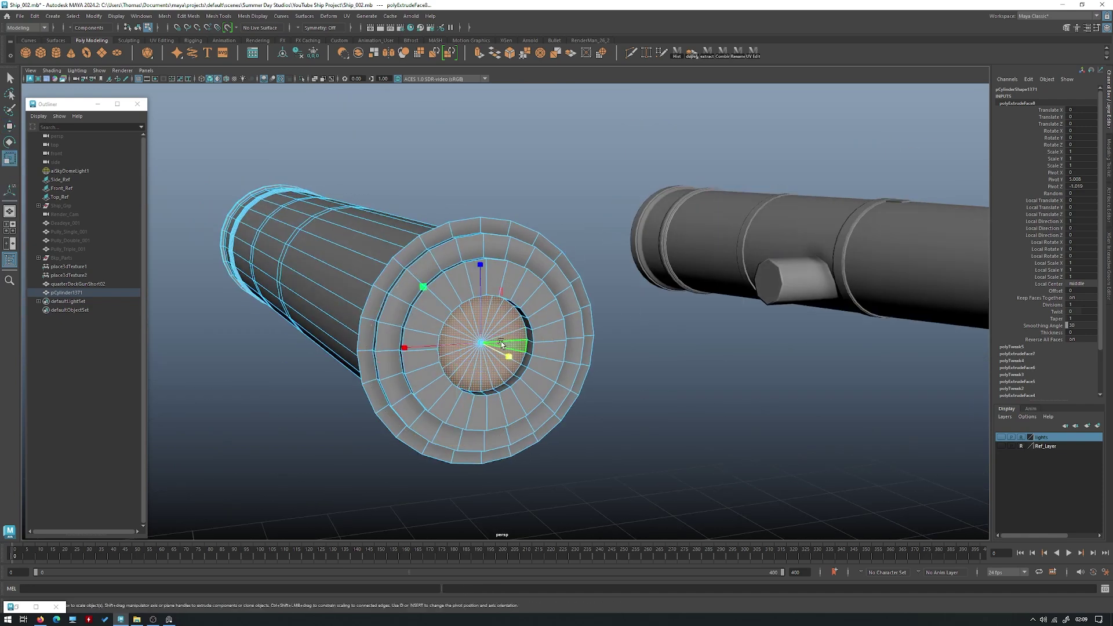
pyautogui.moveTo(471, 343); pyautogui.dragTo(466, 343)
# - Extrude the inset faces deep back along the barrel to hollow out the bore, comparing its depth with the reference cannon
pyautogui.keyDown('alt'); pyautogui.moveTo(467, 343); pyautogui.dragTo(574, 251); pyautogui.keyUp('alt')
pyautogui.hotkey('ctrl', 'e')
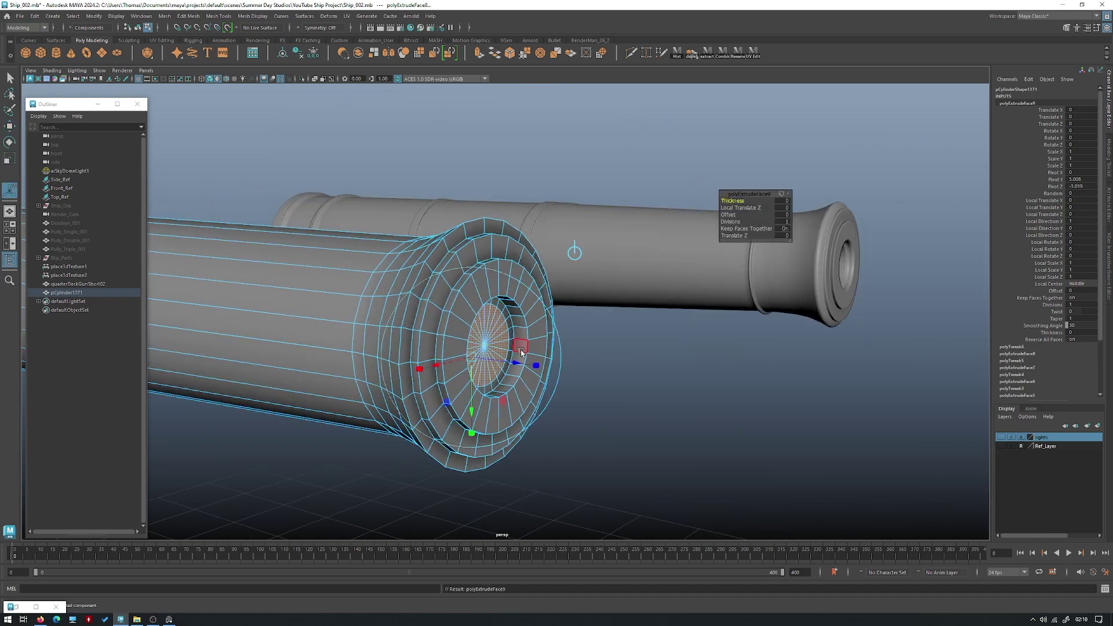
pyautogui.press('w')
pyautogui.press('4')
pyautogui.moveTo(544, 354); pyautogui.dragTo(469, 343)
pyautogui.keyDown('alt'); pyautogui.moveTo(468, 343); pyautogui.dragTo(294, 284, button='right'); pyautogui.keyUp('alt')
pyautogui.keyDown('alt'); pyautogui.moveTo(294, 284); pyautogui.dragTo(564, 261); pyautogui.keyUp('alt')
pyautogui.keyDown('alt'); pyautogui.moveTo(385, 253); pyautogui.dragTo(457, 245); pyautogui.keyUp('alt')
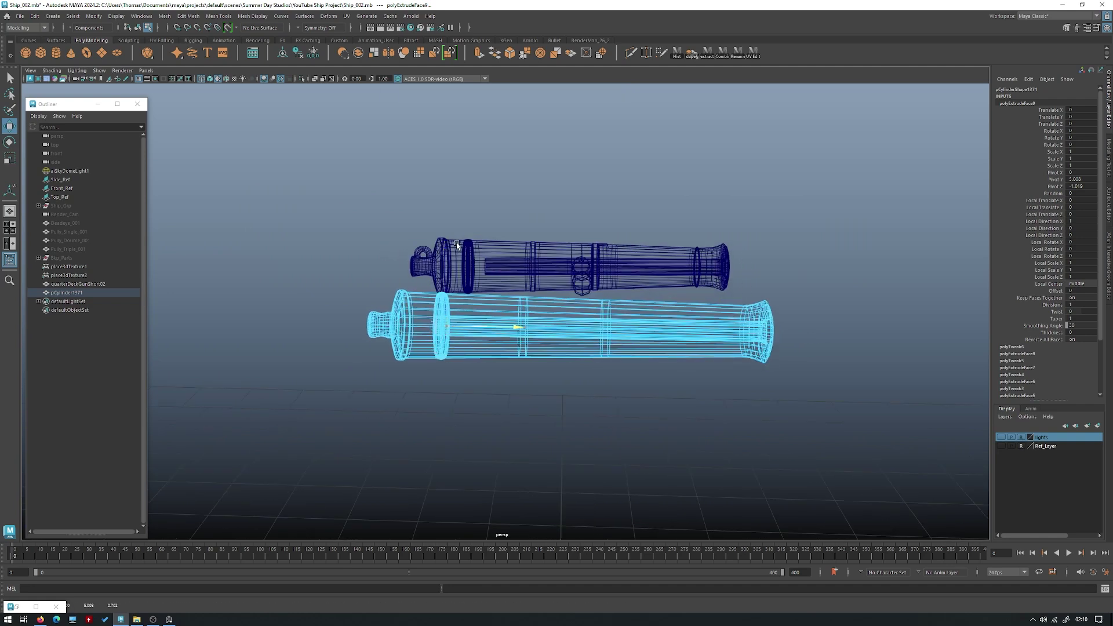
# - Return to shaded object mode and examine the hollow bore and muzzle steps from the front
pyautogui.press('5')
pyautogui.press('F8')
pyautogui.keyDown('alt'); pyautogui.moveTo(533, 242); pyautogui.dragTo(482, 260); pyautogui.keyUp('alt')
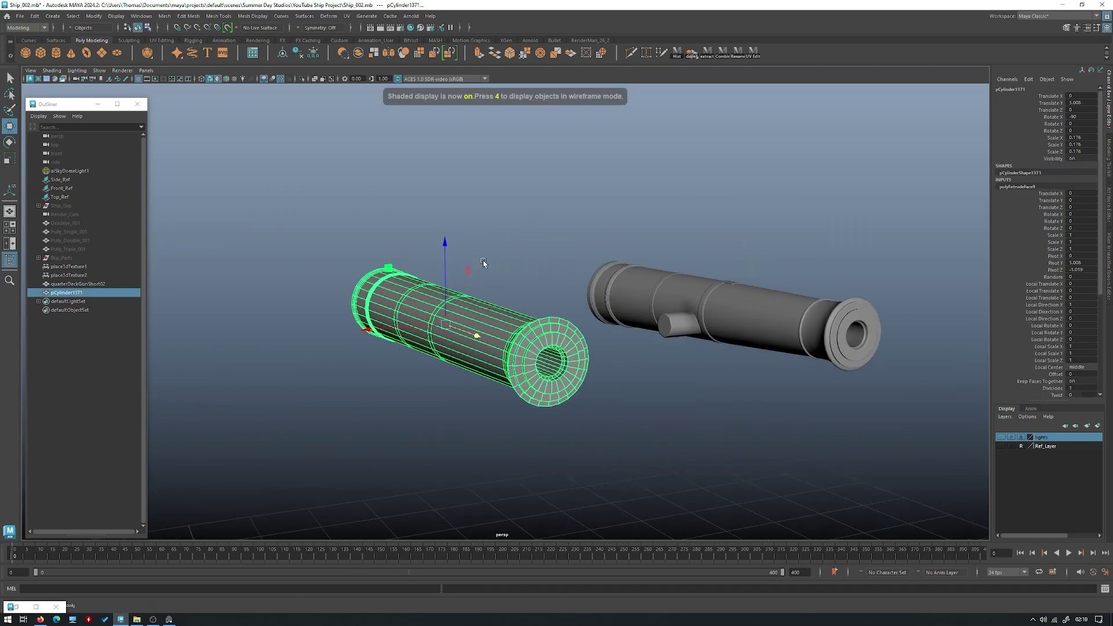
pyautogui.keyDown('alt'); pyautogui.moveTo(482, 259); pyautogui.dragTo(602, 326, button='right'); pyautogui.keyUp('alt')
pyautogui.click(593, 284)
pyautogui.keyDown('alt'); pyautogui.moveTo(600, 325); pyautogui.dragTo(554, 283); pyautogui.keyUp('alt')
pyautogui.keyDown('alt'); pyautogui.moveTo(555, 283); pyautogui.dragTo(577, 304, button='right'); pyautogui.keyUp('alt')
pyautogui.keyDown('alt'); pyautogui.moveTo(576, 304); pyautogui.dragTo(534, 315); pyautogui.keyUp('alt')
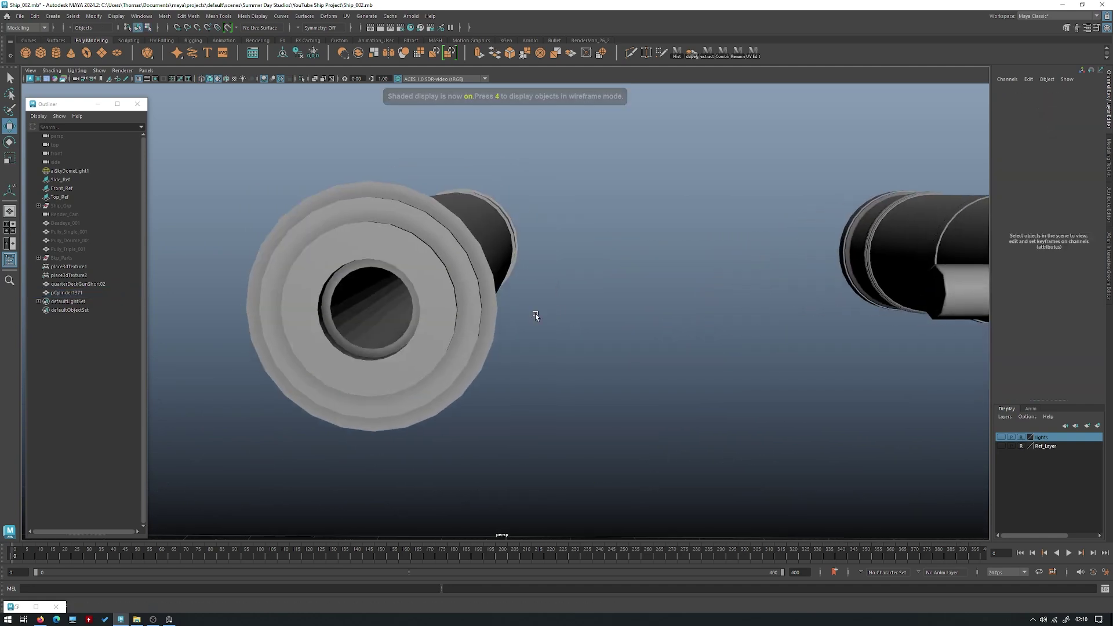
pyautogui.keyDown('alt'); pyautogui.moveTo(534, 316); pyautogui.dragTo(499, 272, button='right'); pyautogui.keyUp('alt')
pyautogui.keyDown('alt'); pyautogui.moveTo(501, 275); pyautogui.dragTo(663, 344); pyautogui.keyUp('alt')
pyautogui.keyDown('alt'); pyautogui.moveTo(663, 344); pyautogui.dragTo(683, 352, button='right'); pyautogui.keyUp('alt')
# - Soften the lengthwise edges inside the bore, return to object mode and clear the barrel's construction history
pyautogui.click(532, 294)
pyautogui.moveTo(558, 286)
pyautogui.mouseDown(button='right')
pyautogui.moveTo(557, 264)
pyautogui.moveTo(549, 269)
pyautogui.mouseUp(button='right')
pyautogui.press('q')
pyautogui.click(541, 285)
pyautogui.keyDown('shift'); pyautogui.doubleClick(543, 285); pyautogui.keyUp('shift')
pyautogui.keyDown('alt'); pyautogui.moveTo(549, 269); pyautogui.dragTo(374, 259, button='middle'); pyautogui.keyUp('alt')
pyautogui.press('space')
pyautogui.click(515, 277)
pyautogui.click(528, 358)
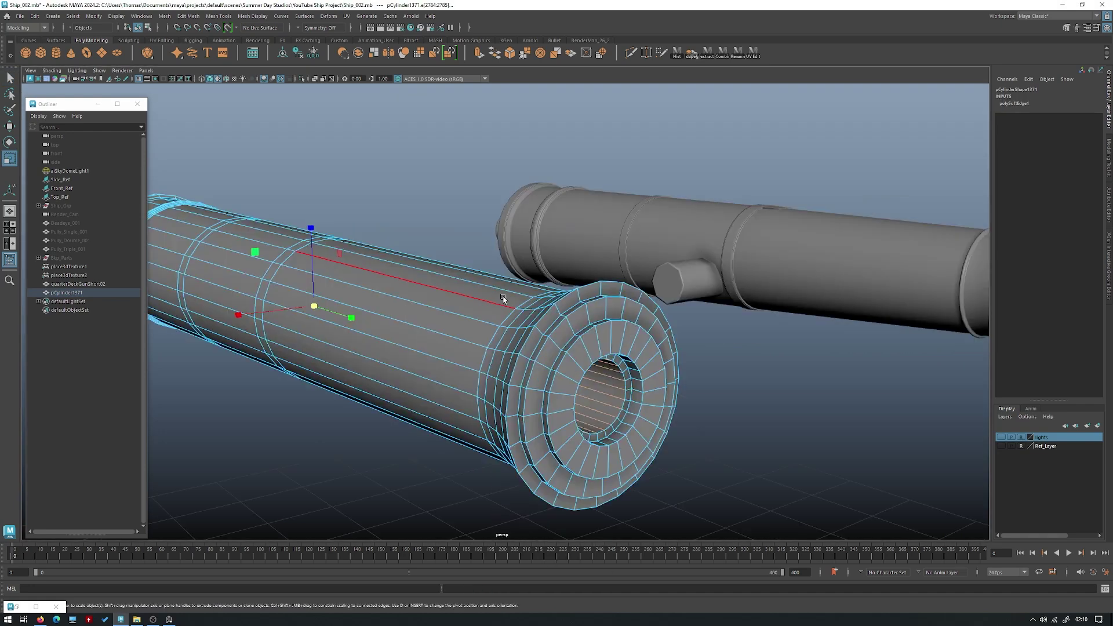
pyautogui.moveTo(504, 307); pyautogui.dragTo(538, 273, button='right')
pyautogui.click(693, 348)
pyautogui.click(653, 398)
# - Select the edge loops around the muzzle's stepped rings and try to bevel them
pyautogui.keyDown('alt'); pyautogui.moveTo(653, 397); pyautogui.dragTo(606, 345); pyautogui.keyUp('alt')
pyautogui.keyDown('alt'); pyautogui.moveTo(606, 345); pyautogui.dragTo(629, 349, button='right'); pyautogui.keyUp('alt')
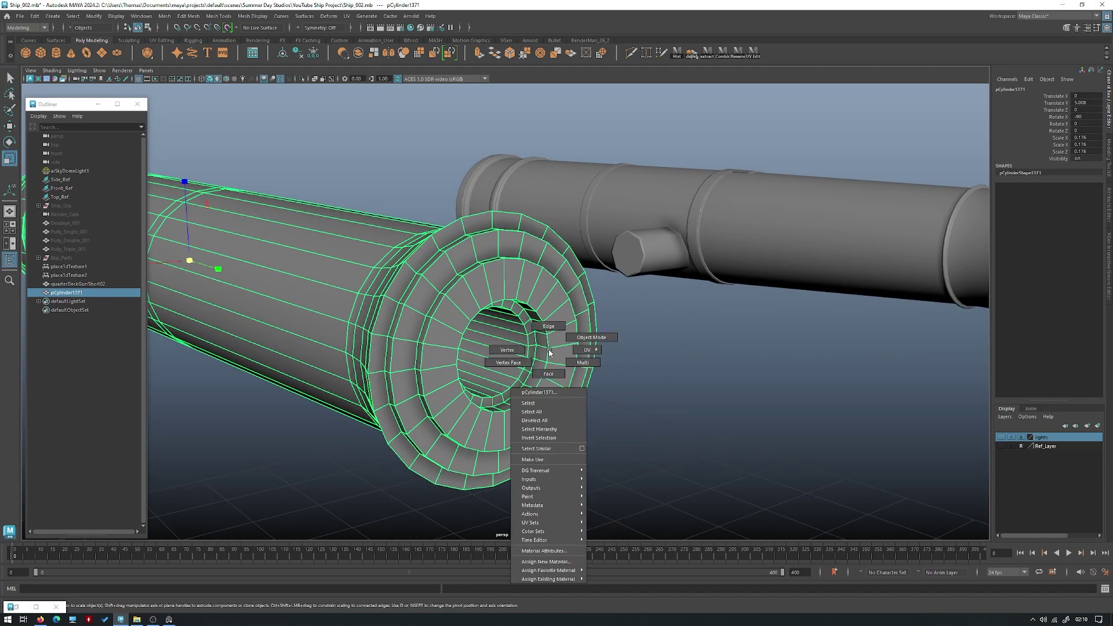
pyautogui.moveTo(549, 351); pyautogui.dragTo(548, 327, button='right')
pyautogui.press('q')
pyautogui.doubleClick(529, 347)
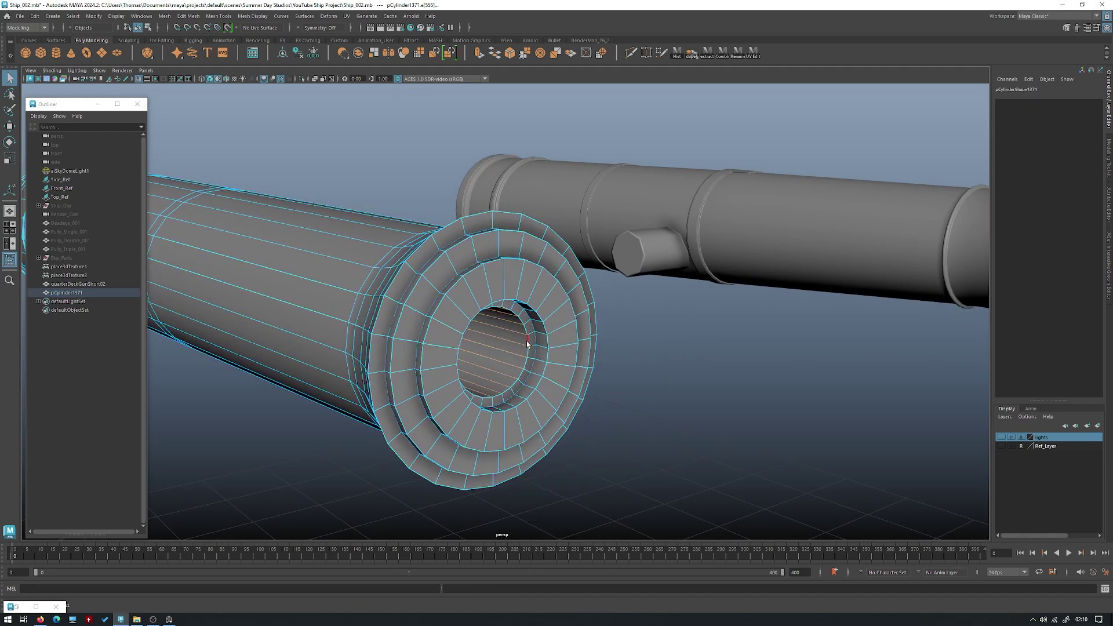
pyautogui.doubleClick(573, 332)
pyautogui.keyDown('alt'); pyautogui.moveTo(573, 332); pyautogui.dragTo(461, 334); pyautogui.keyUp('alt')
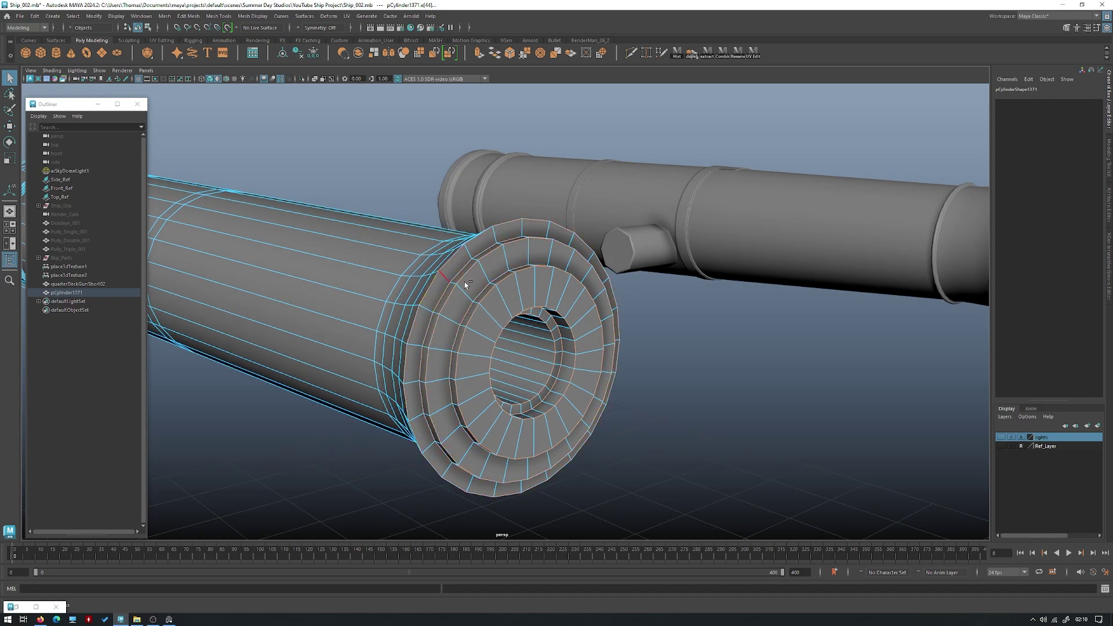
pyautogui.keyDown('alt'); pyautogui.moveTo(434, 288); pyautogui.dragTo(450, 286); pyautogui.keyUp('alt')
pyautogui.keyDown('shift'); pyautogui.moveTo(500, 275); pyautogui.dragTo(561, 267, button='right'); pyautogui.keyUp('shift')
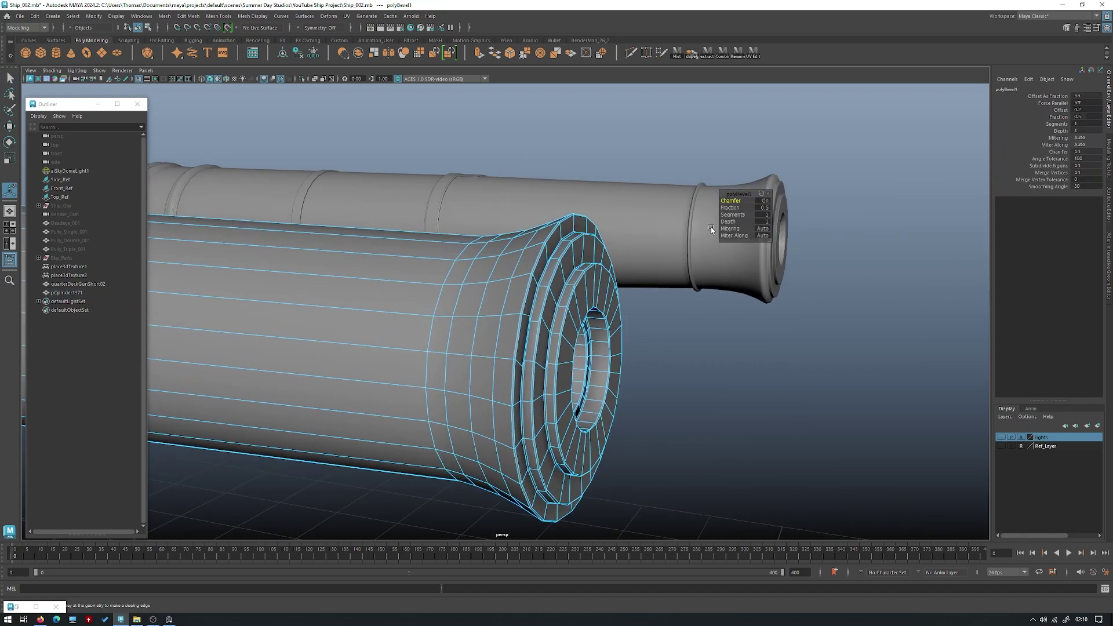
pyautogui.keyDown('alt'); pyautogui.moveTo(757, 199); pyautogui.dragTo(637, 213); pyautogui.keyUp('alt')
# - Undo the muzzle bevel and try bevelling the outer rim's edge loop instead
pyautogui.hotkey('ctrl', 'z')
pyautogui.hotkey('ctrl', 'z')
pyautogui.keyDown('alt'); pyautogui.moveTo(497, 224); pyautogui.dragTo(468, 215); pyautogui.keyUp('alt')
pyautogui.keyDown('alt'); pyautogui.moveTo(467, 215); pyautogui.dragTo(548, 284, button='middle'); pyautogui.keyUp('alt')
pyautogui.keyDown('alt'); pyautogui.moveTo(486, 280); pyautogui.dragTo(565, 285); pyautogui.keyUp('alt')
pyautogui.keyDown('shift'); pyautogui.moveTo(561, 271); pyautogui.dragTo(631, 264, button='right'); pyautogui.keyUp('shift')
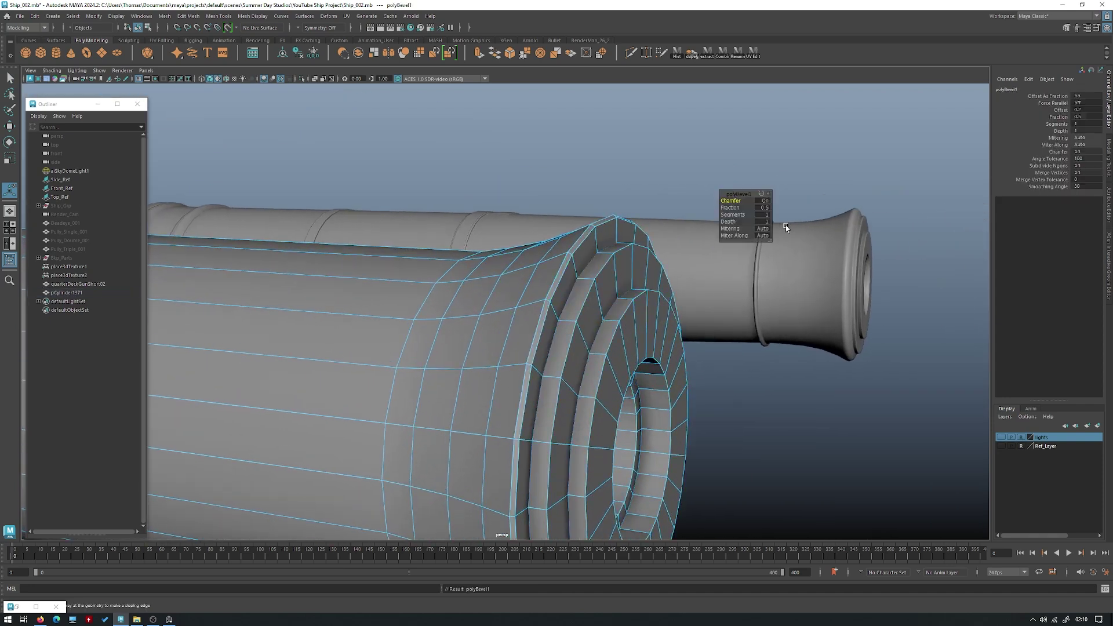
pyautogui.keyDown('alt'); pyautogui.moveTo(743, 232); pyautogui.dragTo(657, 294); pyautogui.keyUp('alt')
pyautogui.keyDown('alt'); pyautogui.moveTo(658, 295); pyautogui.dragTo(731, 244, button='right'); pyautogui.keyUp('alt')
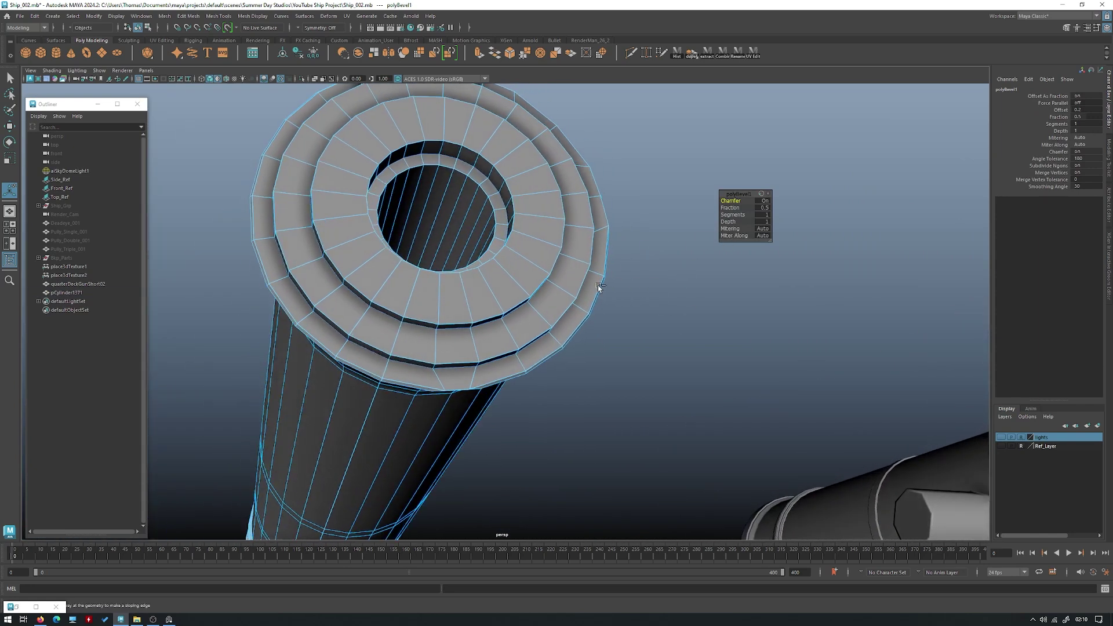
# - Insert supporting edge loops beside the muzzle's outer rim and apply Edit Edge Flow
pyautogui.keyDown('shift'); pyautogui.moveTo(603, 285); pyautogui.dragTo(539, 295, button='right'); pyautogui.keyUp('shift')
pyautogui.keyDown('alt'); pyautogui.moveTo(521, 299); pyautogui.dragTo(645, 304); pyautogui.keyUp('alt')
pyautogui.keyDown('alt'); pyautogui.moveTo(645, 303); pyautogui.dragTo(582, 309, button='middle'); pyautogui.keyUp('alt')
pyautogui.keyDown('alt'); pyautogui.moveTo(581, 309); pyautogui.dragTo(539, 306); pyautogui.keyUp('alt')
pyautogui.keyDown('alt'); pyautogui.moveTo(539, 306); pyautogui.dragTo(672, 283, button='right'); pyautogui.keyUp('alt')
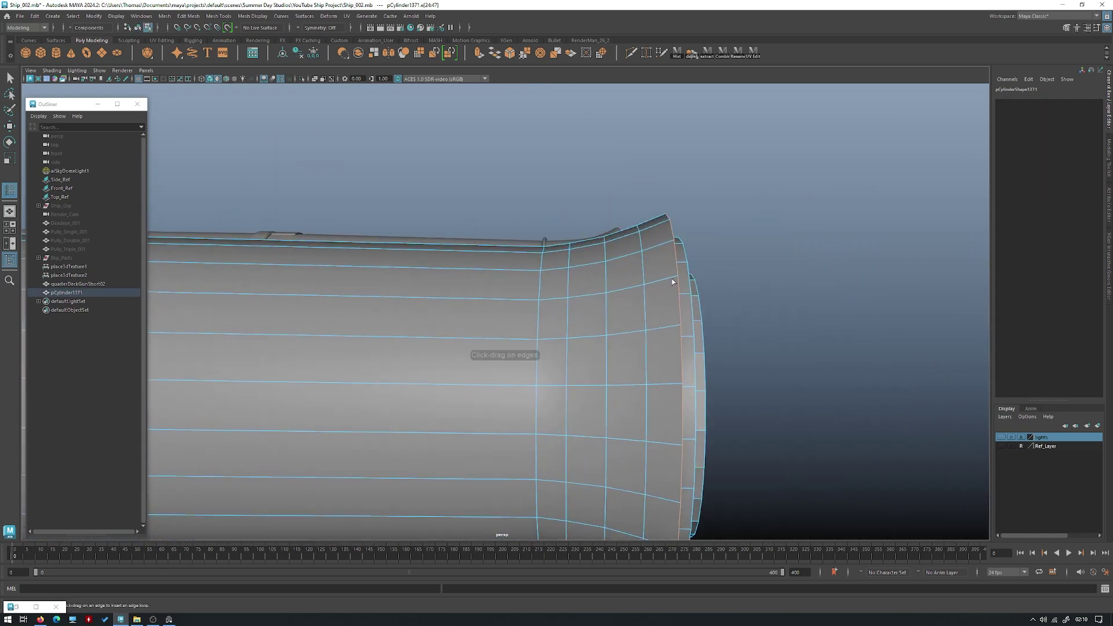
pyautogui.keyDown('alt'); pyautogui.moveTo(659, 281); pyautogui.dragTo(402, 203); pyautogui.keyUp('alt')
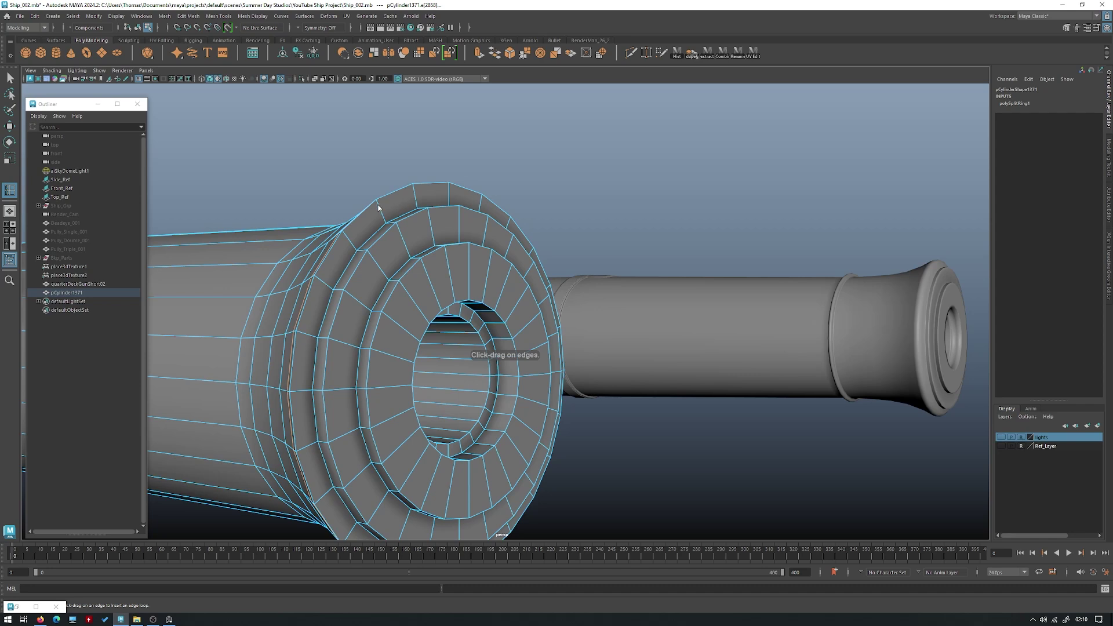
pyautogui.press('w')
pyautogui.keyDown('shift'); pyautogui.moveTo(390, 201); pyautogui.dragTo(432, 213, button='right'); pyautogui.keyUp('shift')
pyautogui.keyDown('alt'); pyautogui.moveTo(431, 213); pyautogui.dragTo(422, 271); pyautogui.keyUp('alt')
# - Insert supporting edge loops along the edges of the muzzle's first raised step
pyautogui.click(421, 276)
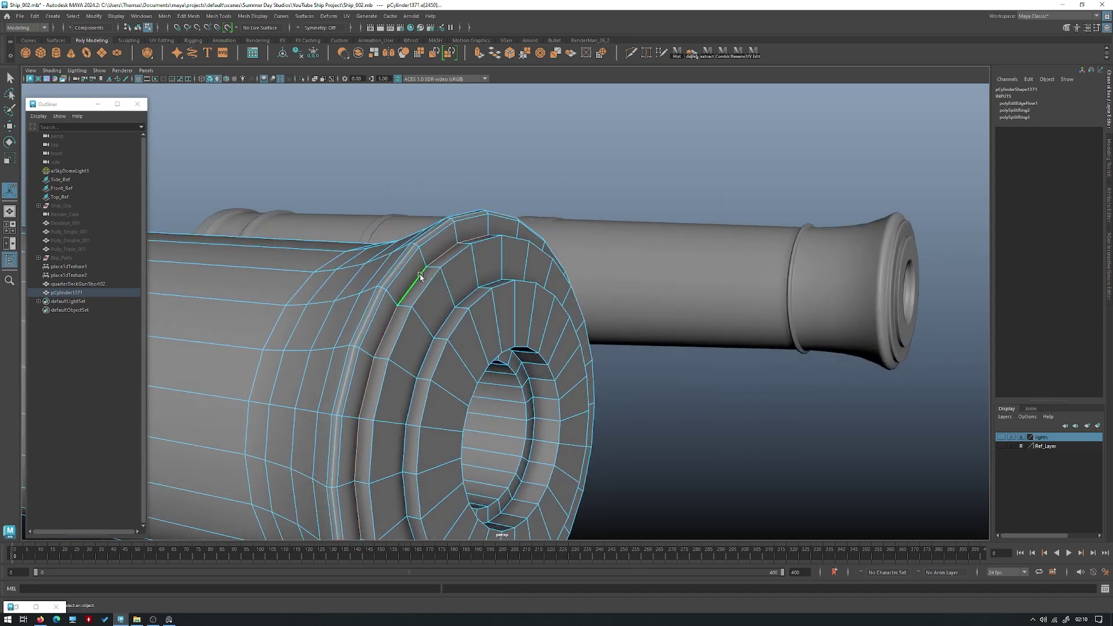
pyautogui.click(426, 264)
pyautogui.keyDown('alt'); pyautogui.moveTo(426, 263); pyautogui.dragTo(550, 278); pyautogui.keyUp('alt')
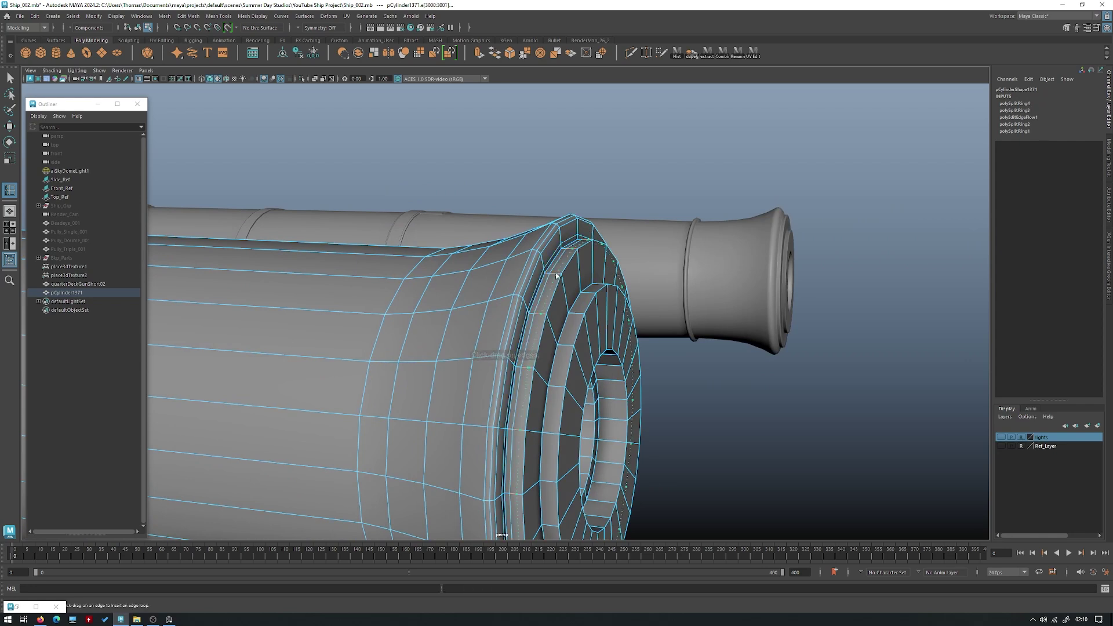
pyautogui.click(556, 276)
pyautogui.keyDown('alt'); pyautogui.moveTo(556, 276); pyautogui.dragTo(524, 273); pyautogui.keyUp('alt')
# - Insert supporting edge loops around the muzzle's inner raised step and the bore opening
pyautogui.click(423, 252)
pyautogui.keyDown('alt'); pyautogui.moveTo(423, 252); pyautogui.dragTo(469, 287); pyautogui.keyUp('alt')
pyautogui.click(469, 279)
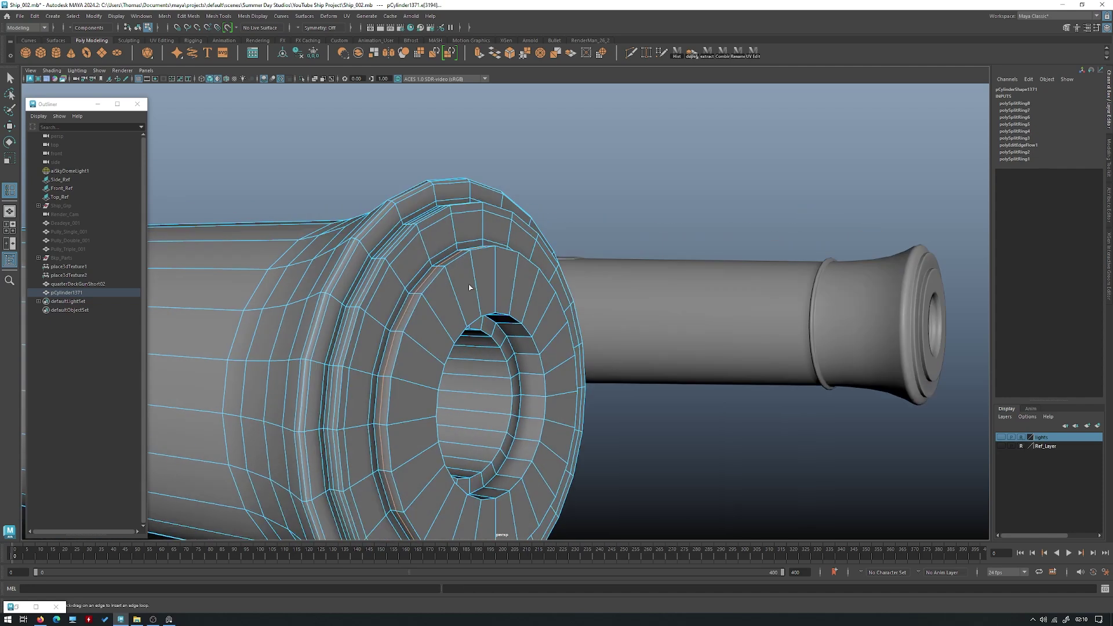
pyautogui.click(535, 330)
pyautogui.keyDown('alt'); pyautogui.moveTo(536, 331); pyautogui.dragTo(550, 334); pyautogui.keyUp('alt')
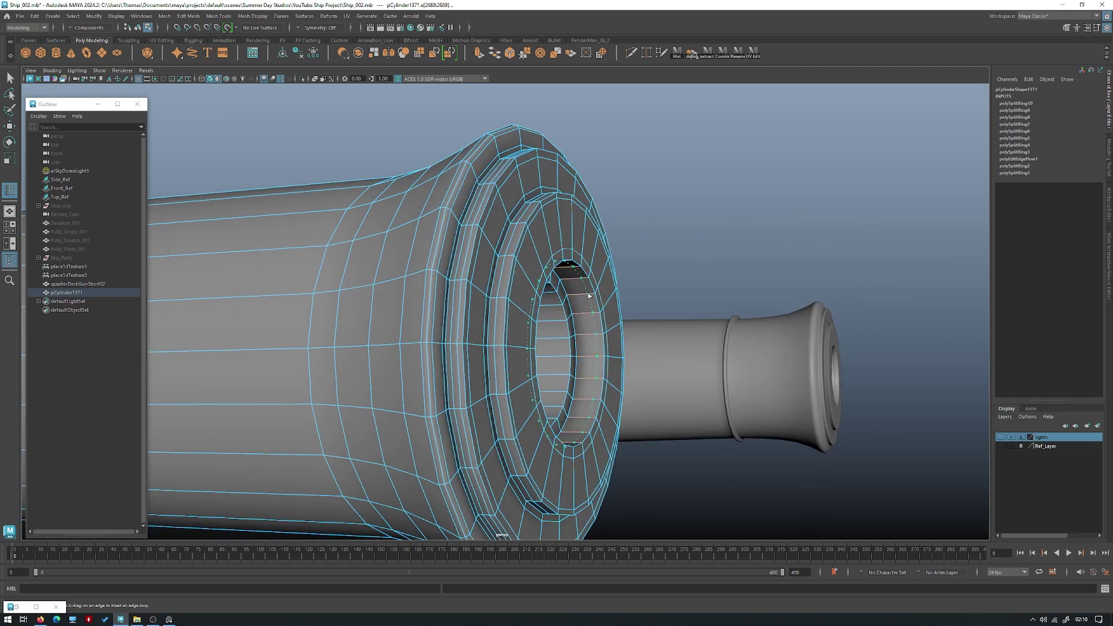
# - Finish the supporting edge loop inside the bore, delete the barrel's construction history and preview it smoothed
pyautogui.click(560, 321)
pyautogui.press('w')
pyautogui.moveTo(551, 293); pyautogui.dragTo(541, 245, button='right')
pyautogui.hotkey('alt', 'shift', 'd')
pyautogui.press('3')
pyautogui.click(644, 229)
pyautogui.keyDown('alt'); pyautogui.moveTo(541, 246); pyautogui.dragTo(620, 356); pyautogui.keyUp('alt')
# - Select the two narrow face rings along the middle of the barrel and extrude them slightly outward as raised bands
pyautogui.click(603, 354)
pyautogui.keyDown('alt'); pyautogui.moveTo(446, 316); pyautogui.dragTo(541, 383, button='right'); pyautogui.keyUp('alt')
pyautogui.press('q')
pyautogui.scroll(2, 464, 371)
pyautogui.keyDown('alt'); pyautogui.moveTo(433, 393); pyautogui.dragTo(391, 342, button='middle'); pyautogui.keyUp('alt')
pyautogui.doubleClick(347, 337)
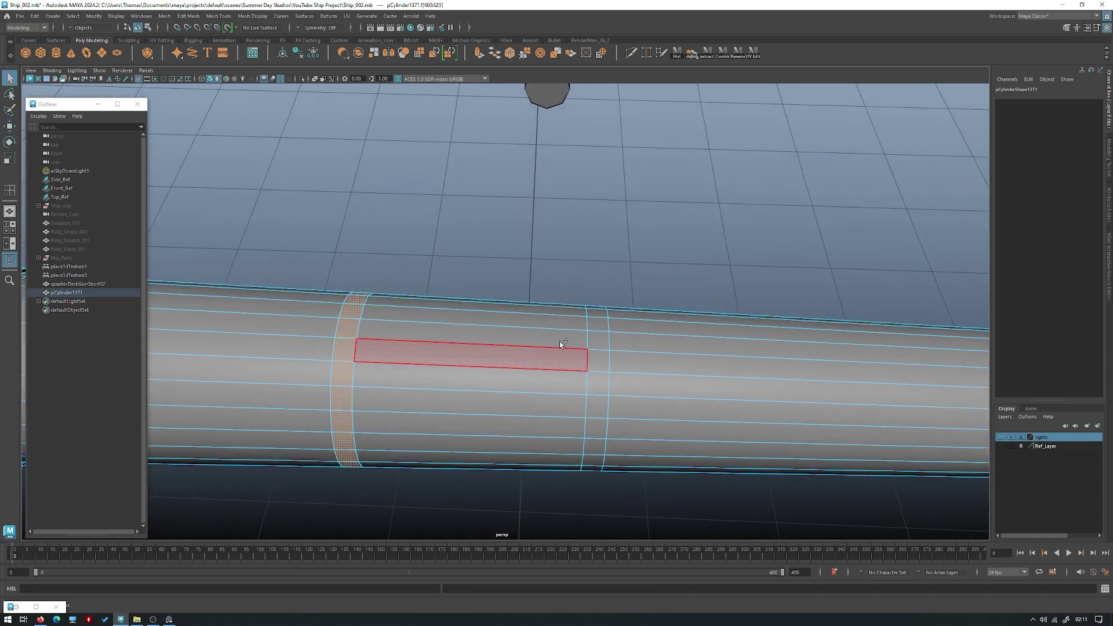
pyautogui.keyDown('shift'); pyautogui.moveTo(632, 268); pyautogui.dragTo(626, 292, button='right'); pyautogui.keyUp('shift')
pyautogui.keyDown('alt'); pyautogui.moveTo(627, 292); pyautogui.dragTo(600, 306); pyautogui.keyUp('alt')
pyautogui.moveTo(677, 269); pyautogui.dragTo(677, 265)
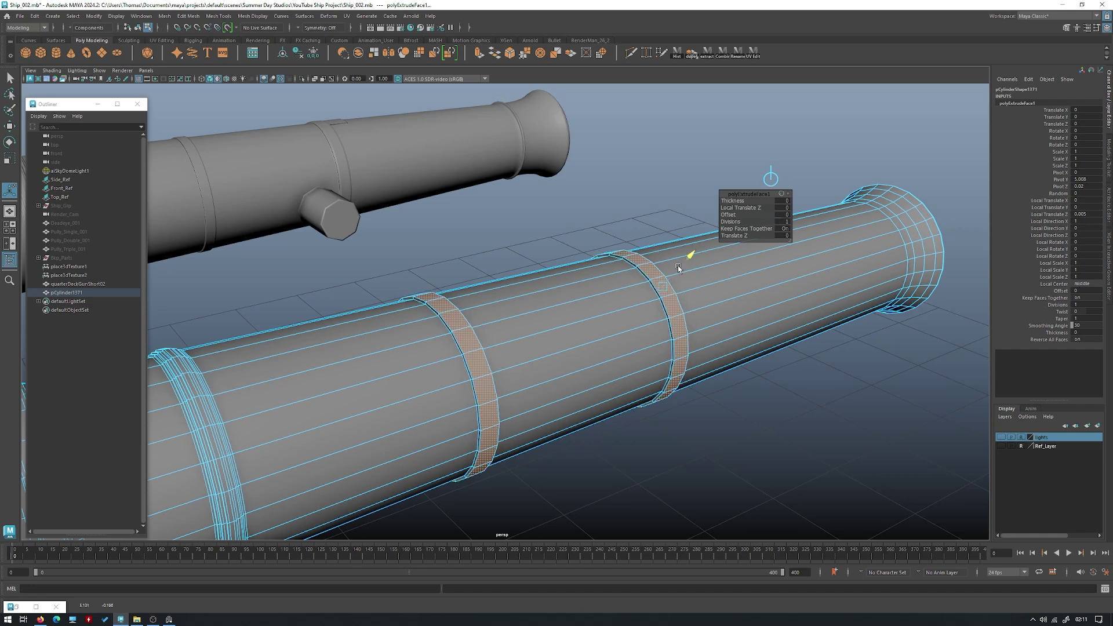
# - Insert supporting edge loops along both sides and edges of the two raised middle bands and return to object mode
pyautogui.keyDown('alt'); pyautogui.moveTo(599, 311); pyautogui.dragTo(511, 333); pyautogui.keyUp('alt')
pyautogui.press('w')
pyautogui.keyDown('alt'); pyautogui.moveTo(373, 353); pyautogui.dragTo(351, 355); pyautogui.keyUp('alt')
pyautogui.keyDown('shift'); pyautogui.moveTo(351, 355); pyautogui.dragTo(343, 345, button='right'); pyautogui.keyUp('shift')
pyautogui.press('w')
pyautogui.moveTo(346, 349); pyautogui.dragTo(333, 332)
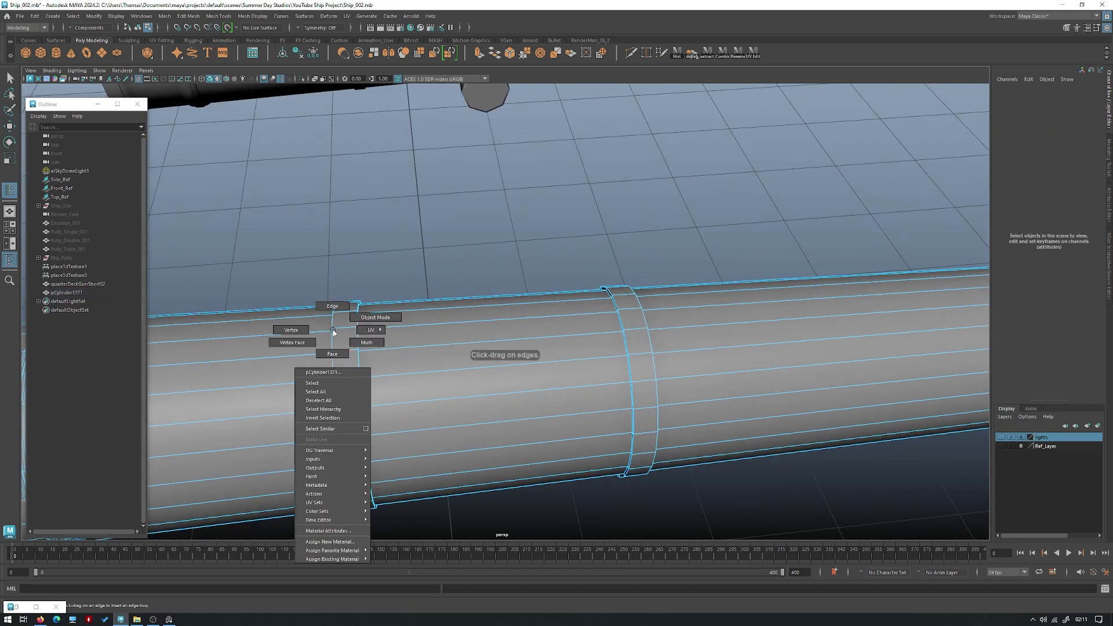
pyautogui.moveTo(333, 330); pyautogui.dragTo(364, 329, button='right')
pyautogui.moveTo(365, 332); pyautogui.dragTo(363, 353)
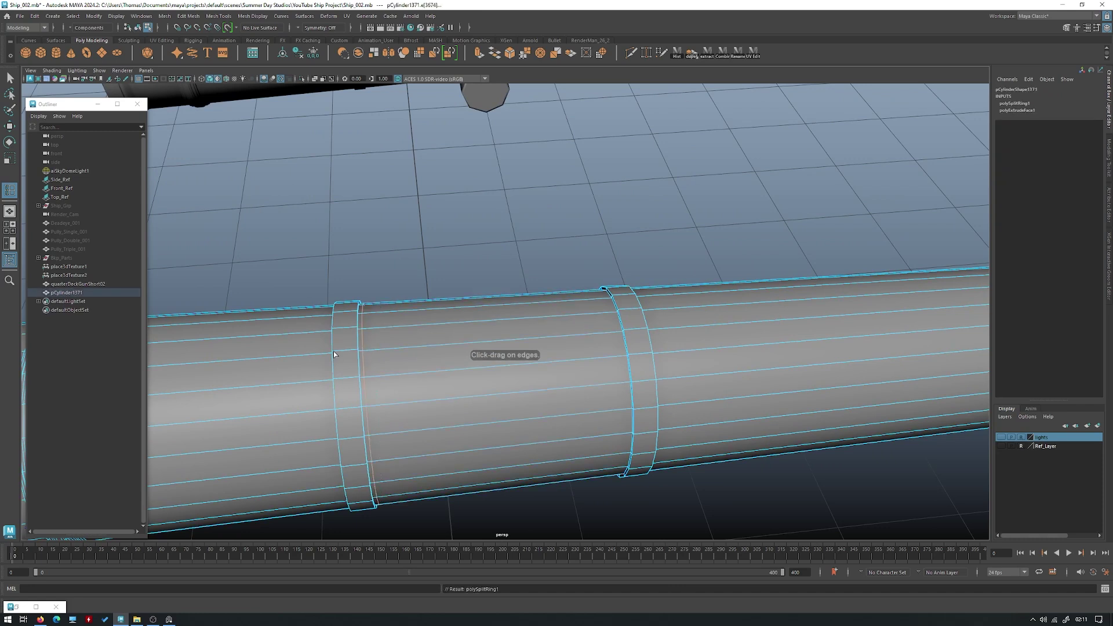
pyautogui.moveTo(339, 353); pyautogui.dragTo(354, 348)
pyautogui.keyDown('alt'); pyautogui.moveTo(484, 334); pyautogui.dragTo(476, 360); pyautogui.keyUp('alt')
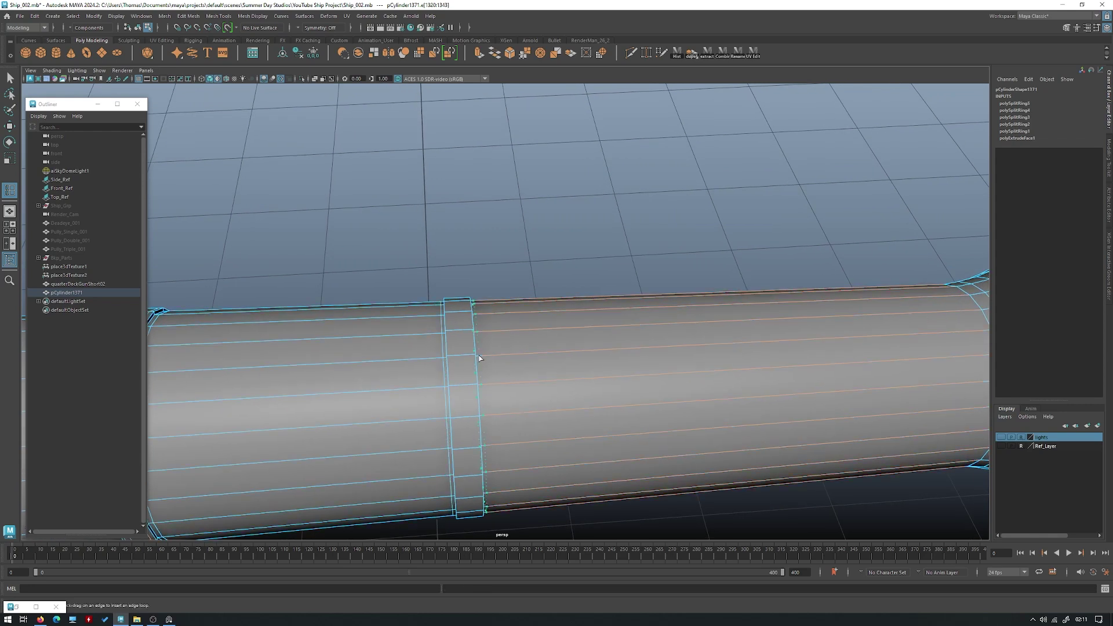
pyautogui.click(454, 355)
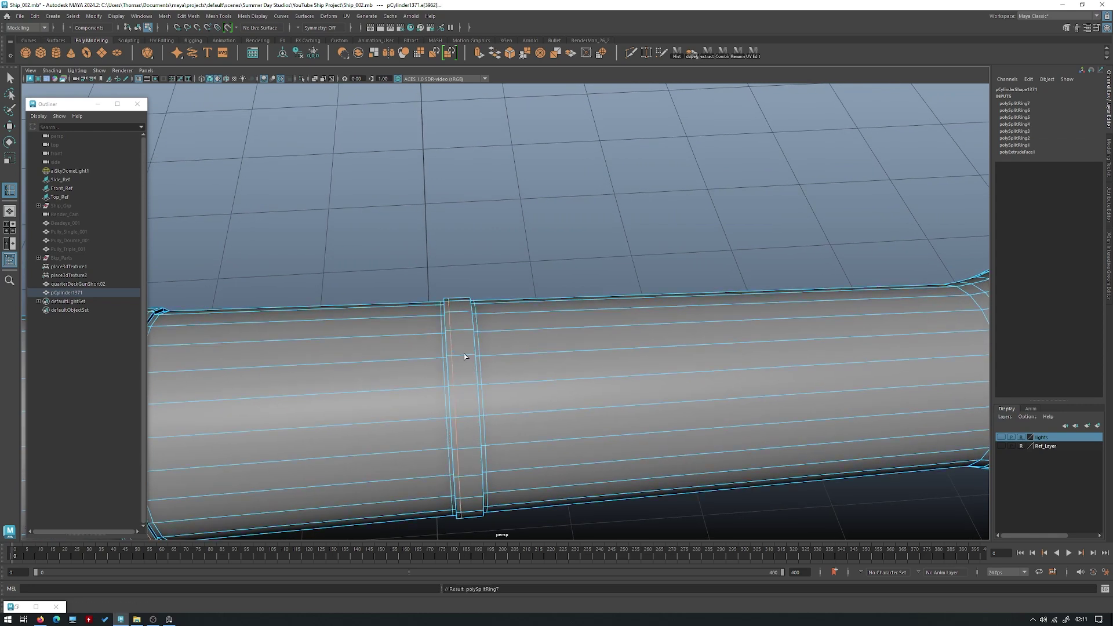
pyautogui.moveTo(471, 353); pyautogui.dragTo(455, 307, button='right')
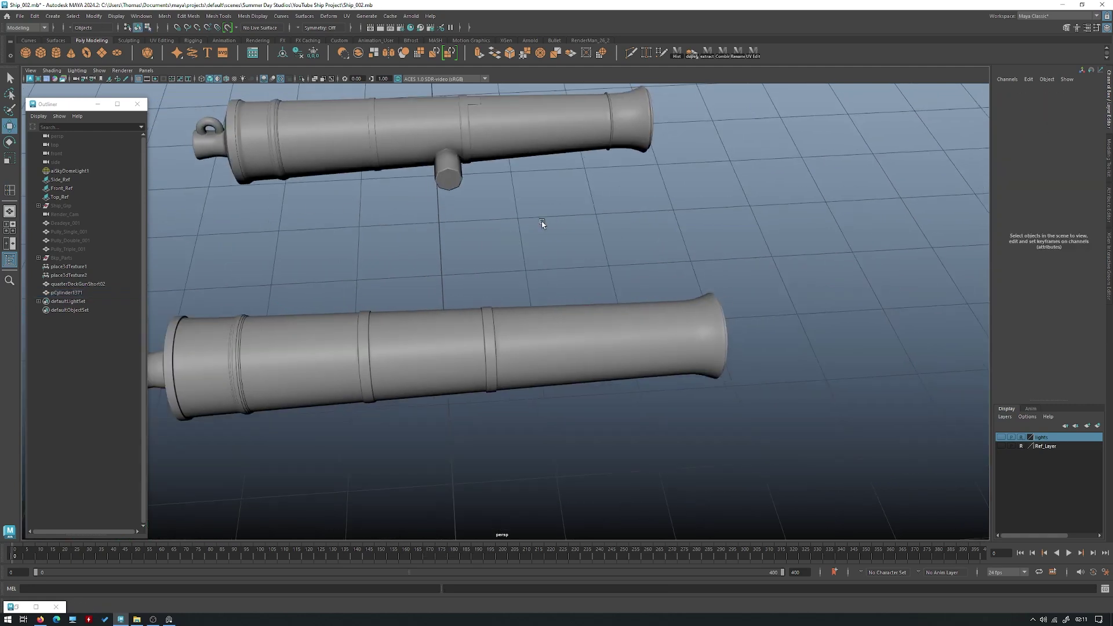
# - Compare the new barrel's smoothed shape and bands with the existing quarterdeck cannon and its side trunnion
pyautogui.keyDown('alt'); pyautogui.moveTo(542, 223); pyautogui.dragTo(561, 331); pyautogui.keyUp('alt')
pyautogui.click(545, 343)
pyautogui.press('f')
pyautogui.click(396, 119)
pyautogui.press('f')
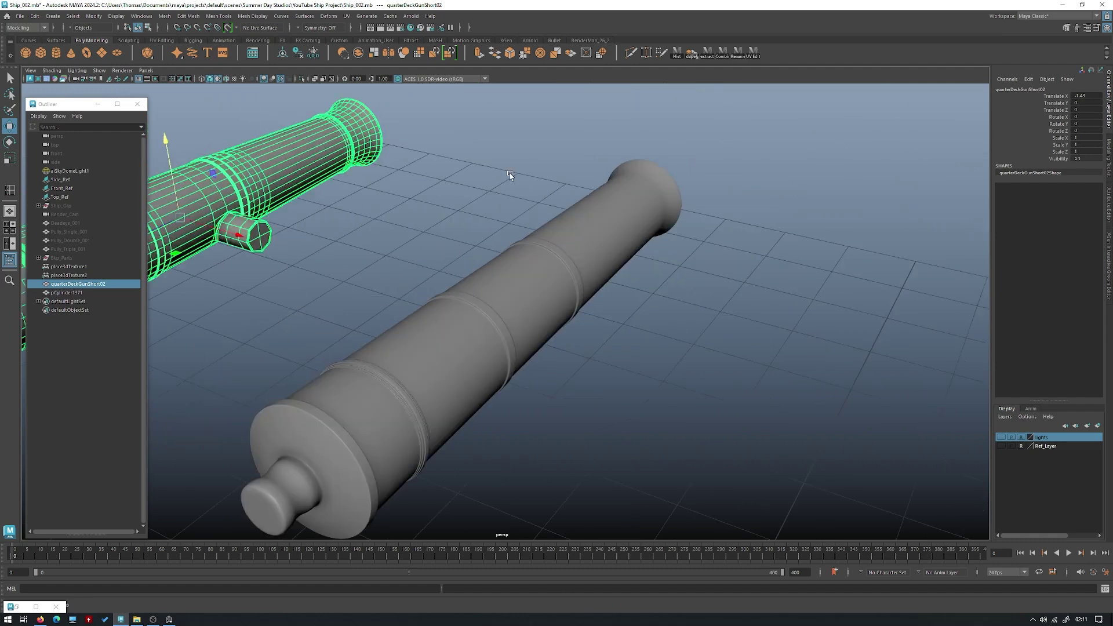
pyautogui.keyDown('alt'); pyautogui.moveTo(484, 306); pyautogui.dragTo(465, 309); pyautogui.keyUp('alt')
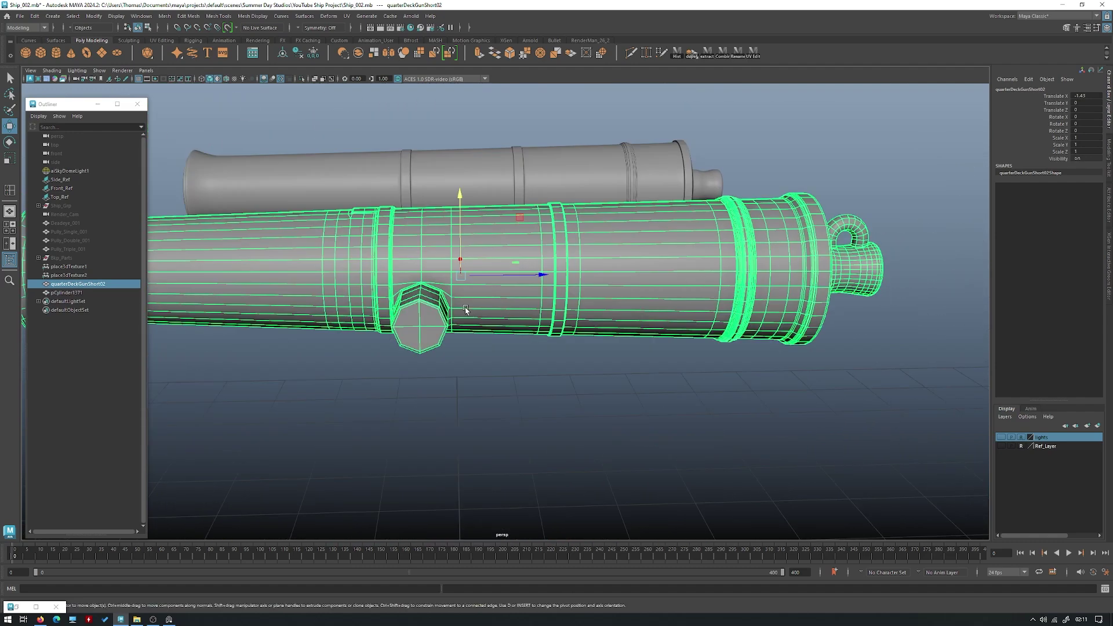
pyautogui.keyDown('alt'); pyautogui.moveTo(426, 296); pyautogui.dragTo(359, 255, button='right'); pyautogui.keyUp('alt')
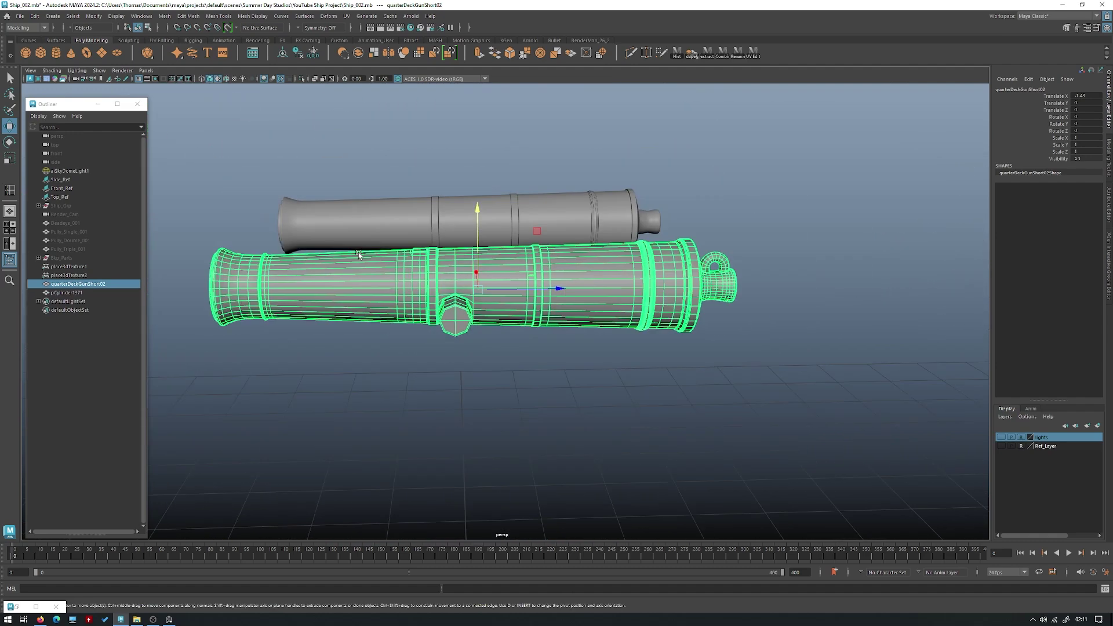
pyautogui.keyDown('alt'); pyautogui.moveTo(372, 183); pyautogui.dragTo(596, 403); pyautogui.keyUp('alt')
pyautogui.click(267, 284)
pyautogui.press('f')
pyautogui.click(596, 402)
# - Create a polygon cylinder for the trunnions, scale it down to 0.179, rotate it 90 degrees in Z and place it near the barrel
pyautogui.keyDown('shift'); pyautogui.rightClick(615, 276); pyautogui.keyUp('shift')
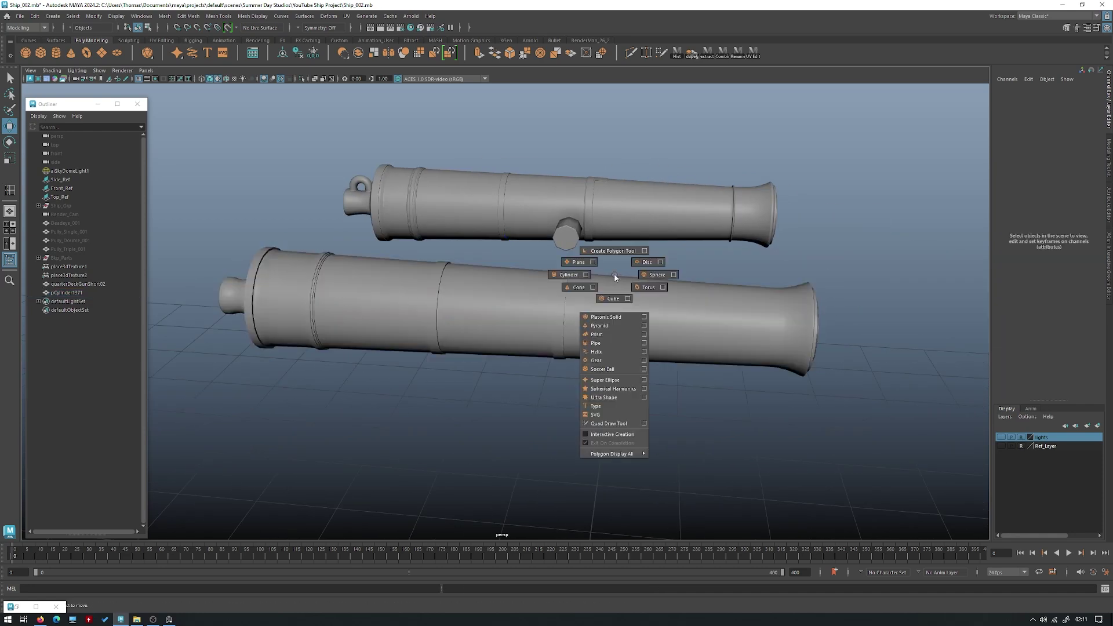
pyautogui.keyDown('shift'); pyautogui.moveTo(504, 275); pyautogui.dragTo(502, 275, button='right'); pyautogui.keyUp('shift')
pyautogui.keyDown('alt'); pyautogui.moveTo(502, 276); pyautogui.dragTo(459, 402, button='right'); pyautogui.keyUp('alt')
pyautogui.keyDown('alt'); pyautogui.moveTo(459, 402); pyautogui.dragTo(508, 402); pyautogui.keyUp('alt')
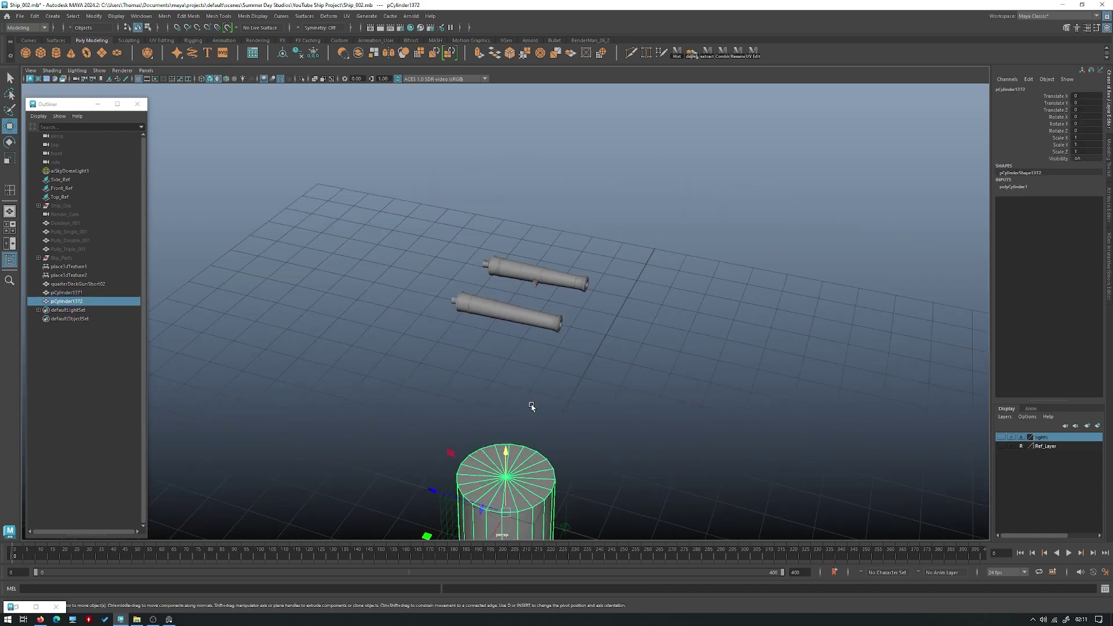
pyautogui.moveTo(503, 480); pyautogui.dragTo(360, 279)
pyautogui.press('f')
pyautogui.press('r')
pyautogui.press('f')
pyautogui.keyDown('alt'); pyautogui.moveTo(601, 280); pyautogui.dragTo(487, 281, button='right'); pyautogui.keyUp('alt')
pyautogui.moveTo(487, 281)
pyautogui.keyDown('alt'); pyautogui.mouseDown()
pyautogui.moveTo(554, 290)
pyautogui.moveTo(574, 273)
pyautogui.moveTo(520, 244)
pyautogui.mouseUp(); pyautogui.keyUp('alt')
pyautogui.press('e')
pyautogui.press('w')
# - Set the trunnion cylinder's axis subdivisions to 8
pyautogui.click(1022, 186)
pyautogui.keyDown('alt'); pyautogui.moveTo(766, 195); pyautogui.dragTo(687, 196, button='right'); pyautogui.keyUp('alt')
pyautogui.keyDown('alt'); pyautogui.moveTo(688, 197); pyautogui.dragTo(631, 198); pyautogui.keyUp('alt')
pyautogui.keyDown('alt'); pyautogui.moveTo(713, 196); pyautogui.dragTo(736, 276, button='middle'); pyautogui.keyUp('alt')
pyautogui.keyDown('alt'); pyautogui.moveTo(735, 276); pyautogui.dragTo(777, 224); pyautogui.keyUp('alt')
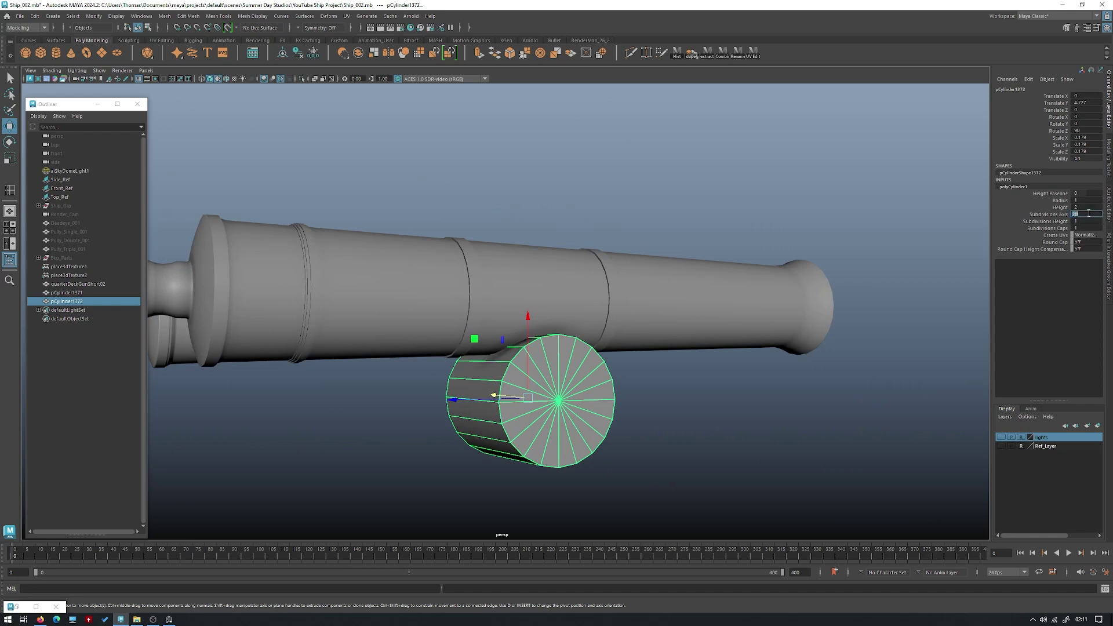
pyautogui.write('8')
pyautogui.press('Return')
# - Show wireframe on shaded, then raise the trunnion cylinder into the barrel and scale it so that it protrudes on both sides
pyautogui.click(227, 81)
pyautogui.moveTo(460, 149)
pyautogui.keyDown('alt'); pyautogui.mouseDown()
pyautogui.moveTo(537, 200)
pyautogui.moveTo(563, 324)
pyautogui.mouseUp(); pyautogui.keyUp('alt')
pyautogui.moveTo(516, 393); pyautogui.dragTo(387, 275)
pyautogui.press('w')
pyautogui.press('r')
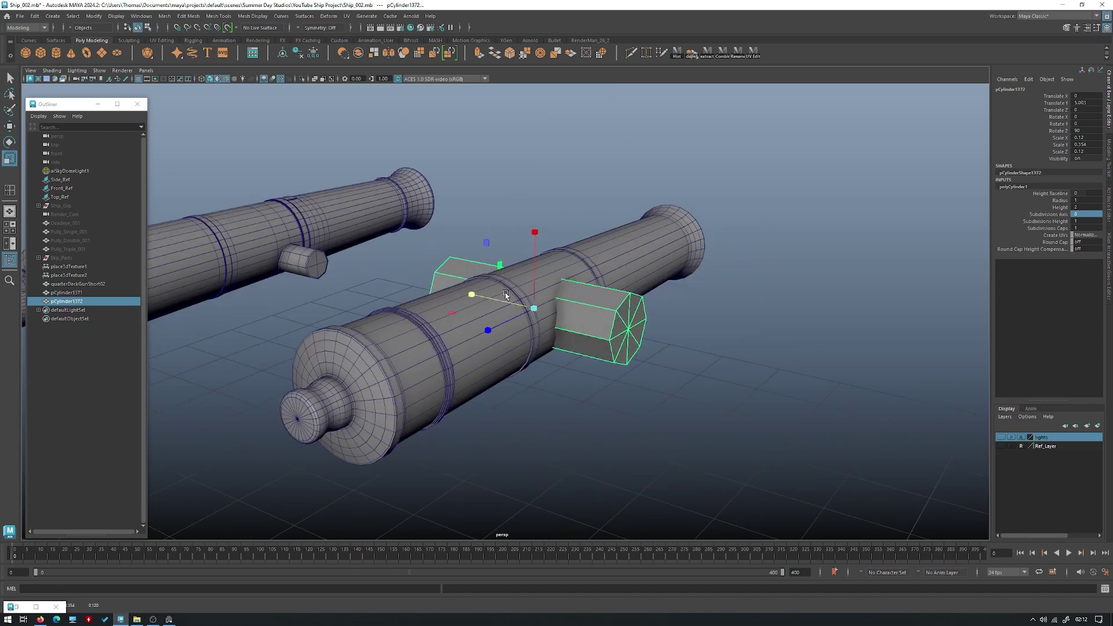
# - Thin the trunnion cylinder to 0.059 in X and Z and position it at about Y 4.968 between the two middle bands
pyautogui.moveTo(531, 306); pyautogui.dragTo(481, 293)
pyautogui.keyDown('alt'); pyautogui.moveTo(481, 293); pyautogui.dragTo(515, 309); pyautogui.keyUp('alt')
pyautogui.press('w')
pyautogui.press('r')
pyautogui.keyDown('alt'); pyautogui.moveTo(514, 309); pyautogui.dragTo(419, 243); pyautogui.keyUp('alt')
pyautogui.keyDown('alt'); pyautogui.moveTo(419, 243); pyautogui.dragTo(559, 321, button='right'); pyautogui.keyUp('alt')
pyautogui.keyDown('alt'); pyautogui.moveTo(559, 322); pyautogui.dragTo(591, 316); pyautogui.keyUp('alt')
pyautogui.keyDown('alt'); pyautogui.moveTo(592, 316); pyautogui.dragTo(603, 317, button='right'); pyautogui.keyUp('alt')
pyautogui.press('w')
pyautogui.moveTo(525, 299); pyautogui.dragTo(525, 300)
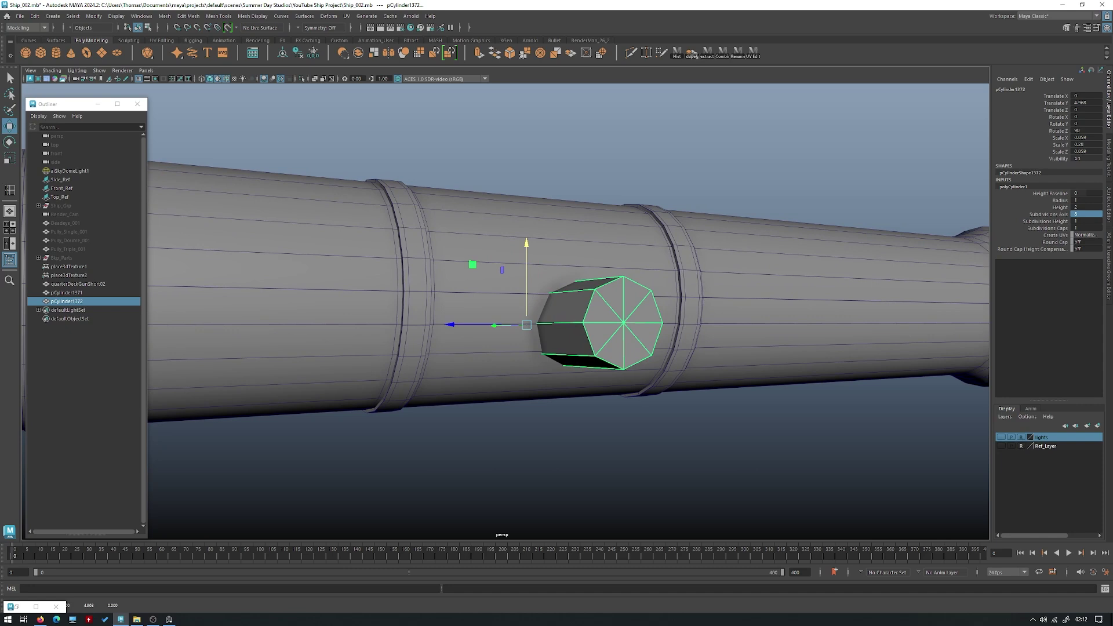
pyautogui.keyDown('alt'); pyautogui.moveTo(546, 330); pyautogui.dragTo(536, 331); pyautogui.keyUp('alt')
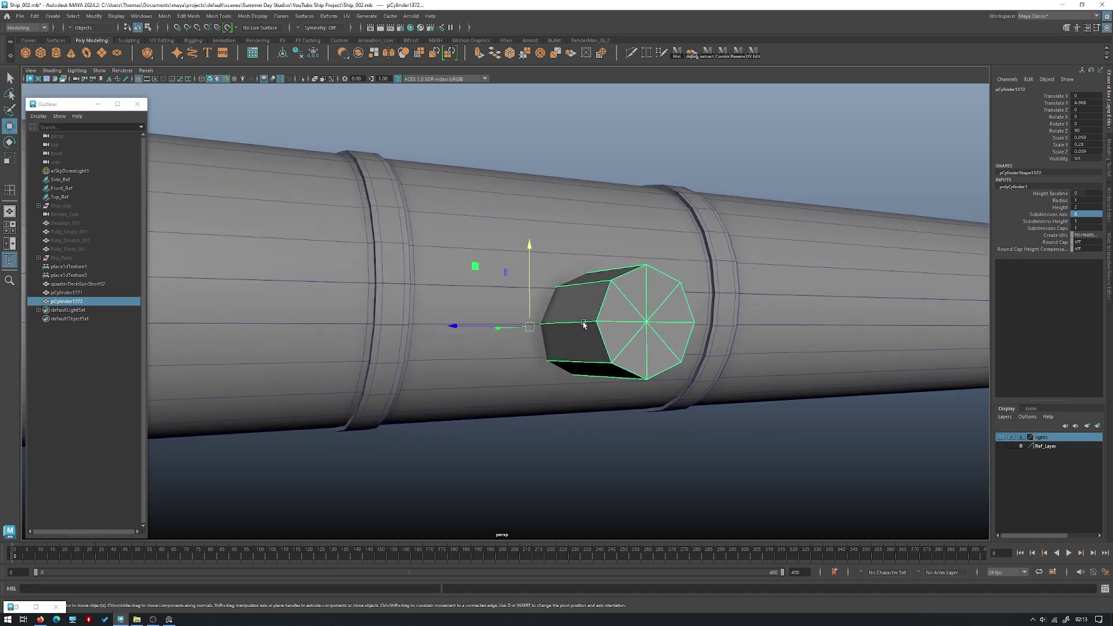
# - Turn off the barrel's smooth preview and delete one lengthwise half of its faces using the top view
pyautogui.keyDown('alt'); pyautogui.moveTo(551, 353); pyautogui.dragTo(570, 311); pyautogui.keyUp('alt')
pyautogui.click(510, 362)
pyautogui.keyDown('alt'); pyautogui.moveTo(510, 363); pyautogui.dragTo(473, 261); pyautogui.keyUp('alt')
pyautogui.press('space')
pyautogui.moveTo(473, 261); pyautogui.dragTo(350, 178)
pyautogui.press('f')
pyautogui.press('1')
pyautogui.moveTo(627, 189); pyautogui.dragTo(630, 249, button='right')
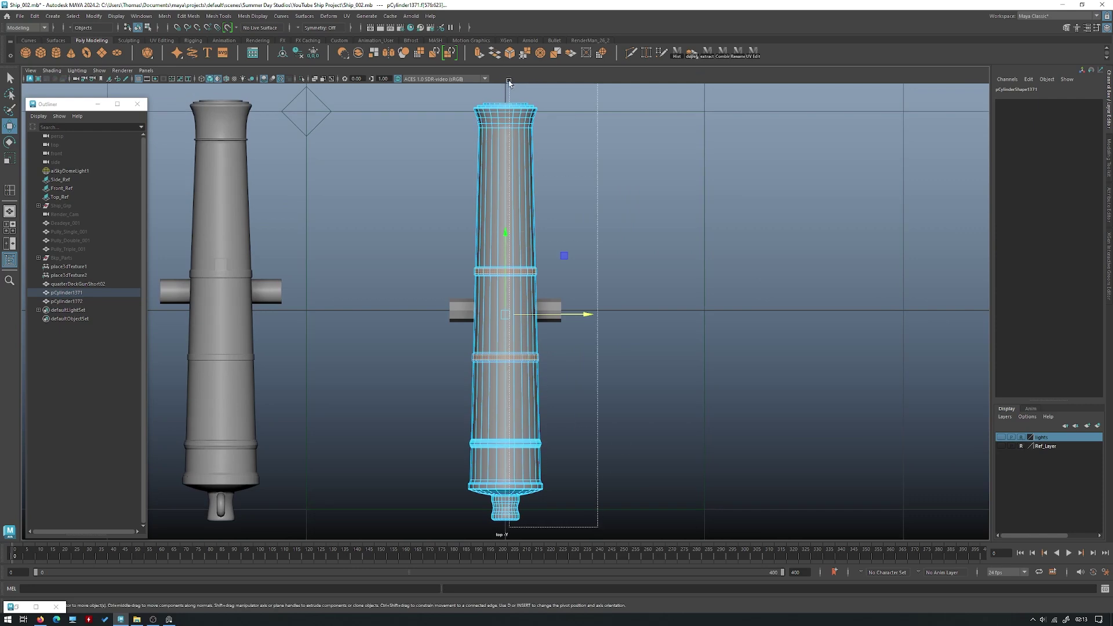
pyautogui.moveTo(509, 83); pyautogui.dragTo(510, 83)
pyautogui.press('Delete')
pyautogui.press('space')
pyautogui.press('space')
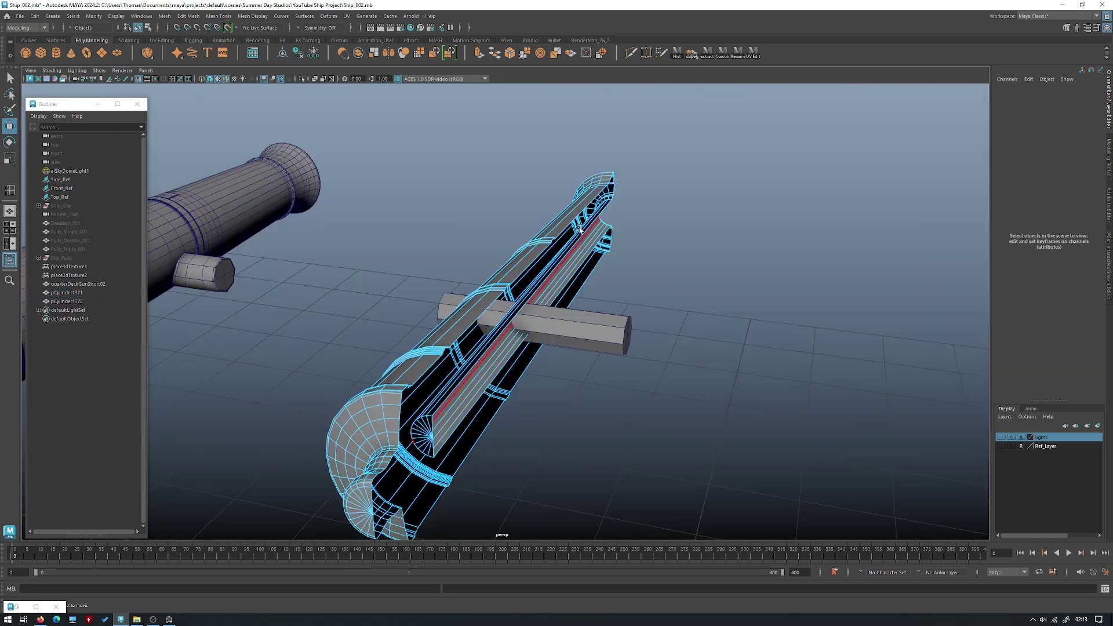
# - Delete the trunnion cylinder's end cap faces on the side where the barrel half was removed
pyautogui.keyDown('alt'); pyautogui.moveTo(608, 216); pyautogui.dragTo(748, 232); pyautogui.keyUp('alt')
pyautogui.moveTo(546, 245); pyautogui.dragTo(596, 219, button='right')
pyautogui.keyDown('alt'); pyautogui.moveTo(596, 218); pyautogui.dragTo(497, 282); pyautogui.keyUp('alt')
pyautogui.click(608, 310)
pyautogui.keyDown('alt'); pyautogui.moveTo(649, 307); pyautogui.dragTo(594, 346); pyautogui.keyUp('alt')
pyautogui.moveTo(713, 275); pyautogui.dragTo(719, 375, button='right')
pyautogui.moveTo(713, 374); pyautogui.dragTo(596, 249)
pyautogui.keyDown('ctrl'); pyautogui.moveTo(609, 365); pyautogui.dragTo(534, 267); pyautogui.keyUp('ctrl')
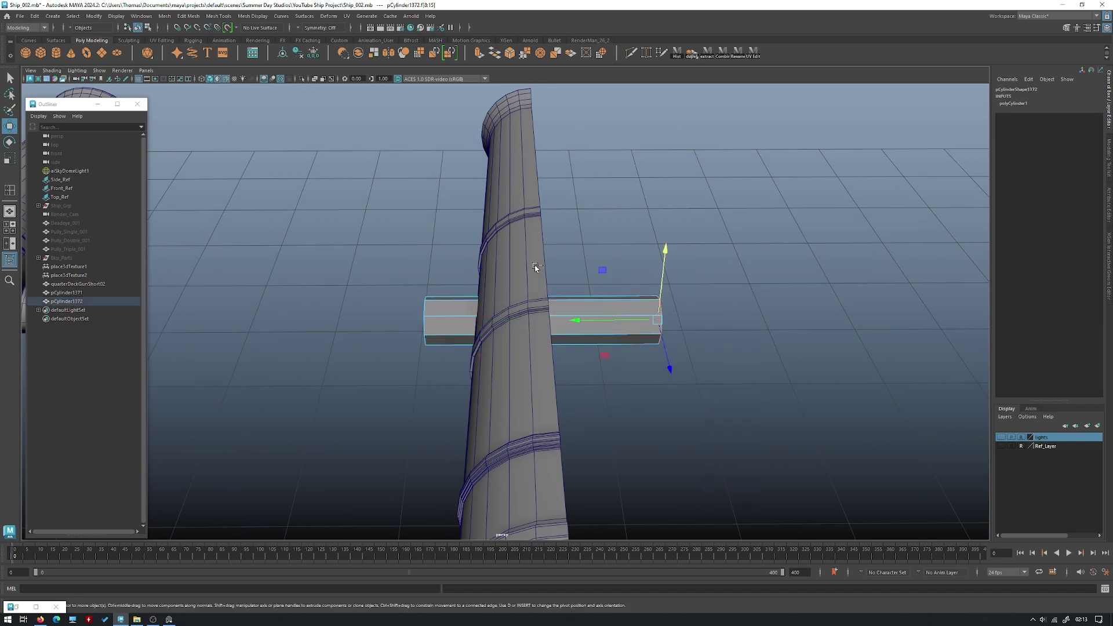
pyautogui.press('Delete')
# - Move the vertices of the trunnion's open end across to the outer surface of the remaining barrel half
pyautogui.moveTo(790, 283); pyautogui.dragTo(742, 283, button='right')
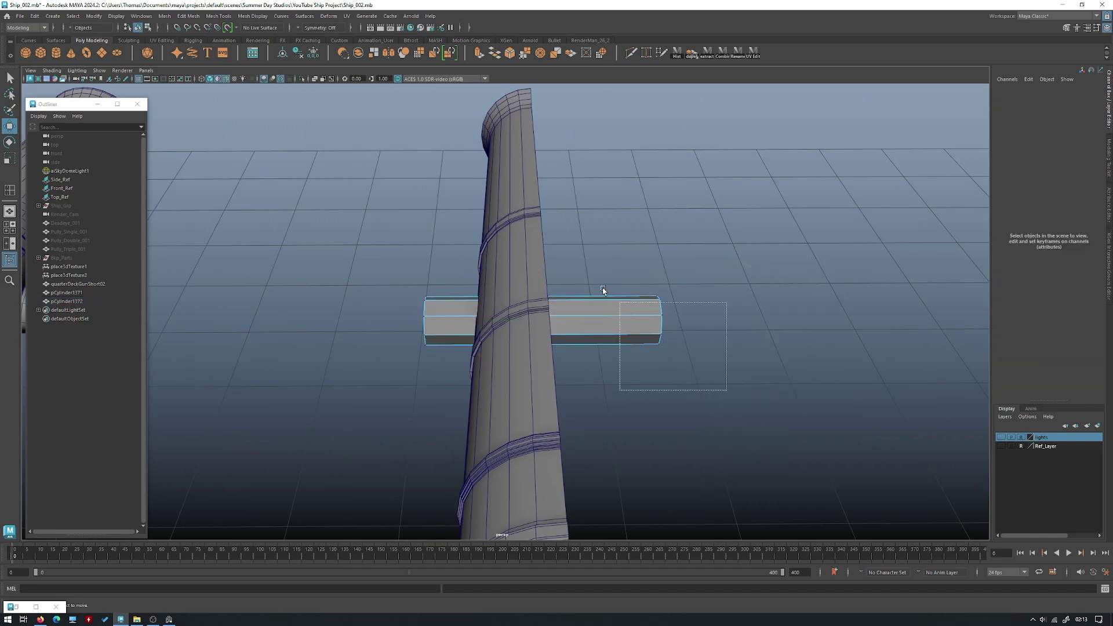
pyautogui.moveTo(697, 366); pyautogui.dragTo(611, 281)
pyautogui.hotkey('ctrl', 'z')
pyautogui.moveTo(583, 322); pyautogui.dragTo(468, 314)
pyautogui.press('f')
pyautogui.keyDown('alt'); pyautogui.moveTo(472, 303); pyautogui.dragTo(413, 279, button='right'); pyautogui.keyUp('alt')
pyautogui.keyDown('alt'); pyautogui.moveTo(414, 282); pyautogui.dragTo(705, 336); pyautogui.keyUp('alt')
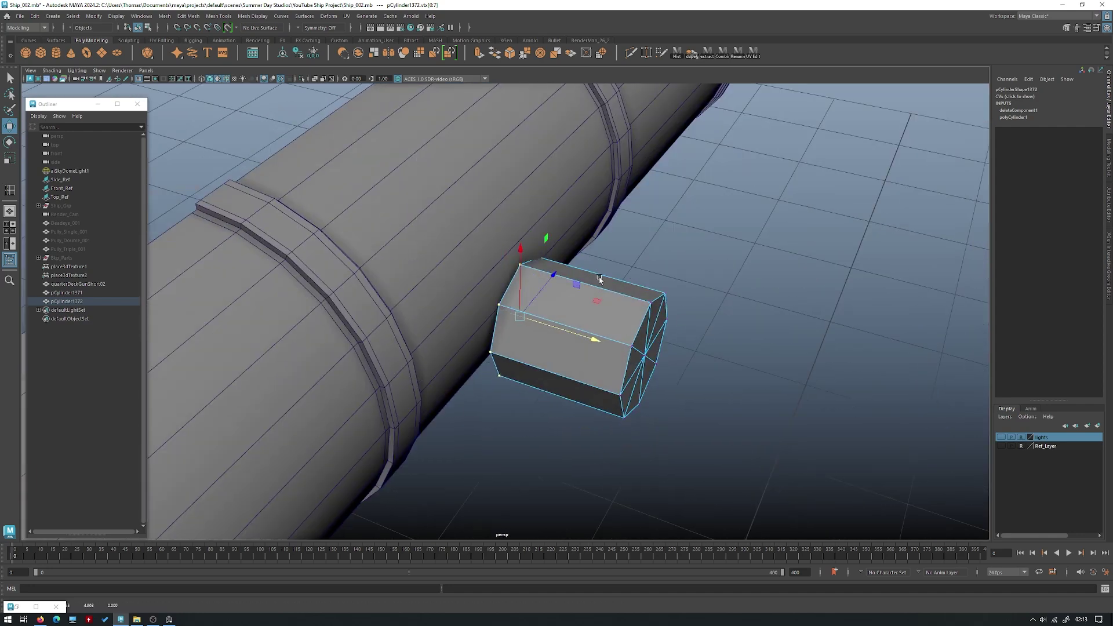
# - Slide the trunnion's inner-end vertices individually along its length so they sit against the curved barrel surface
pyautogui.keyDown('alt'); pyautogui.moveTo(599, 279); pyautogui.dragTo(580, 308); pyautogui.keyUp('alt')
pyautogui.keyDown('alt'); pyautogui.moveTo(564, 271); pyautogui.dragTo(520, 326); pyautogui.keyUp('alt')
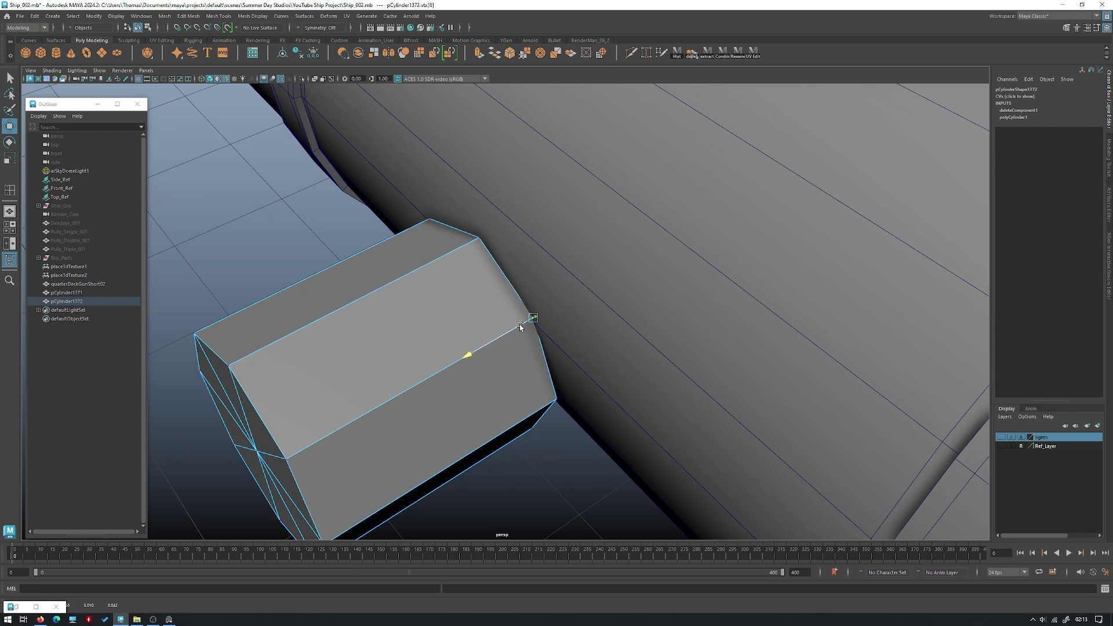
pyautogui.keyDown('alt'); pyautogui.moveTo(519, 325); pyautogui.dragTo(580, 303); pyautogui.keyUp('alt')
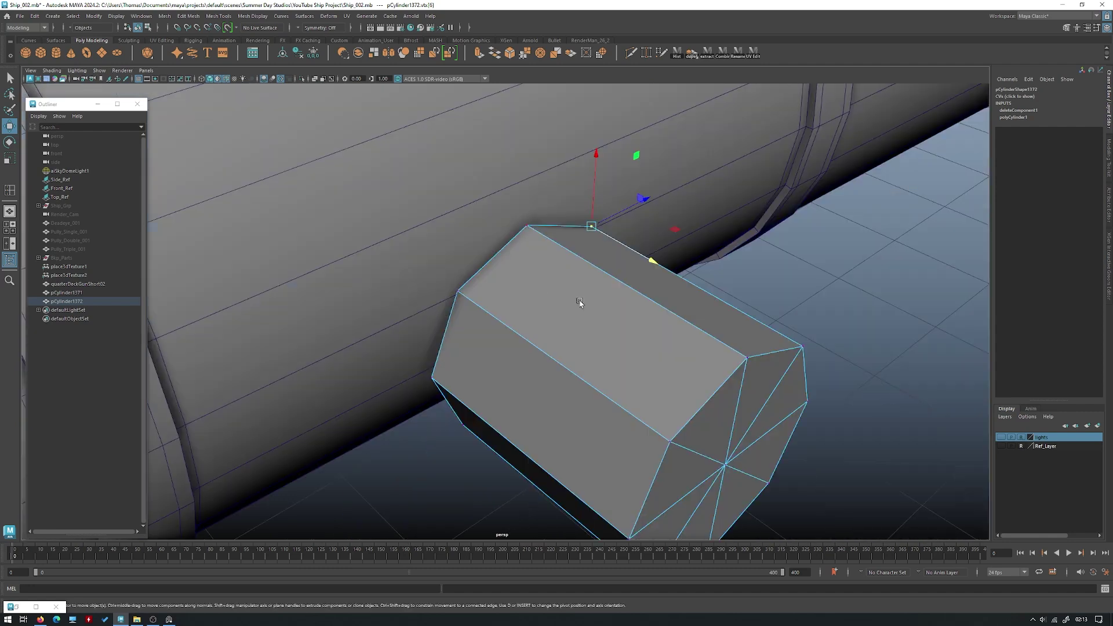
pyautogui.keyDown('alt'); pyautogui.moveTo(549, 250); pyautogui.dragTo(585, 248); pyautogui.keyUp('alt')
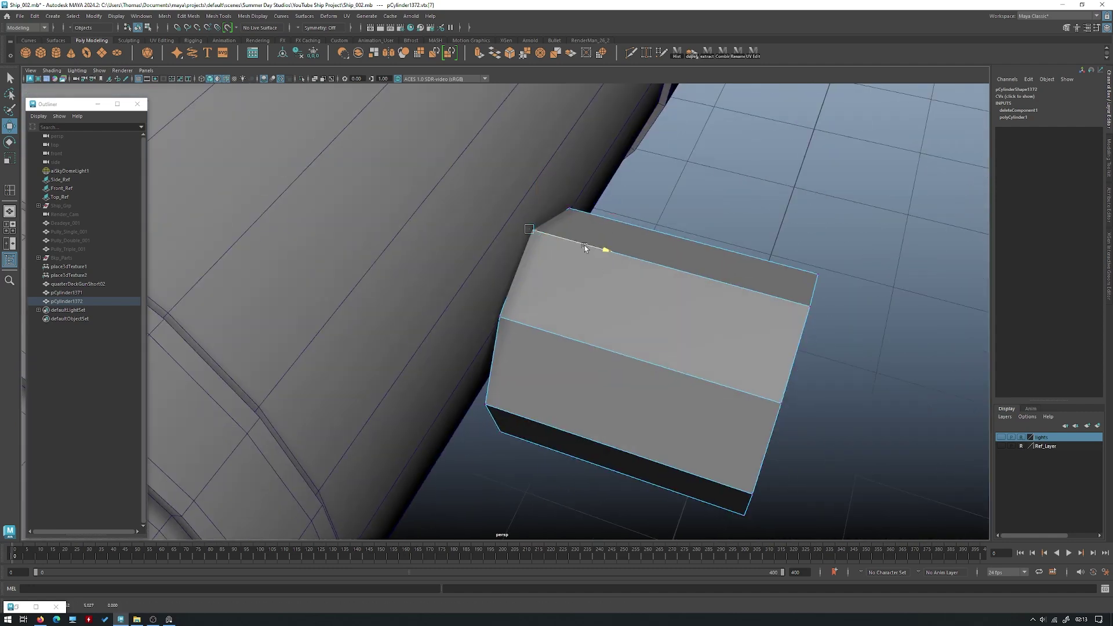
pyautogui.click(501, 317)
pyautogui.keyDown('alt'); pyautogui.moveTo(519, 349); pyautogui.dragTo(515, 380); pyautogui.keyUp('alt')
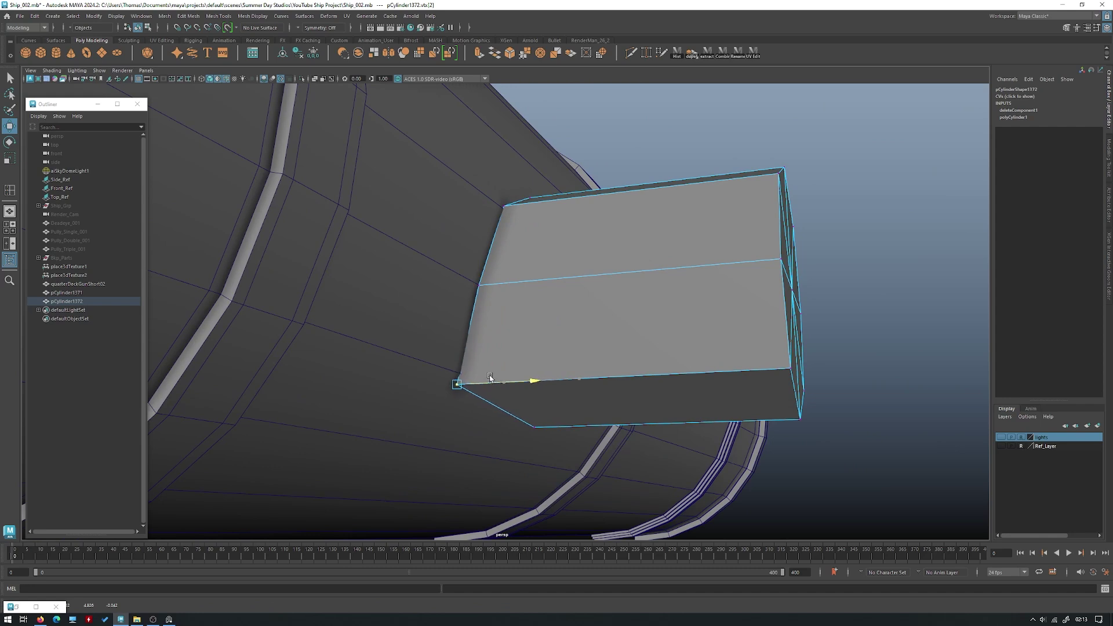
pyautogui.keyDown('alt'); pyautogui.moveTo(490, 377); pyautogui.dragTo(412, 401); pyautogui.keyUp('alt')
pyautogui.click(504, 375)
pyautogui.moveTo(492, 374); pyautogui.dragTo(527, 369)
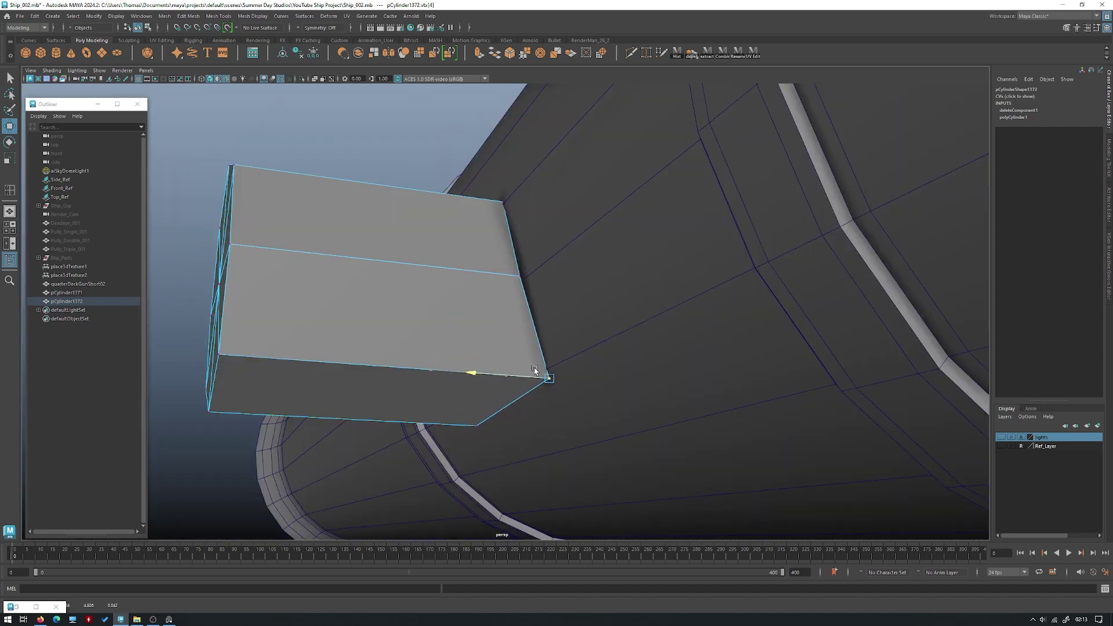
pyautogui.click(482, 414)
pyautogui.keyDown('alt'); pyautogui.moveTo(411, 422); pyautogui.dragTo(513, 404); pyautogui.keyUp('alt')
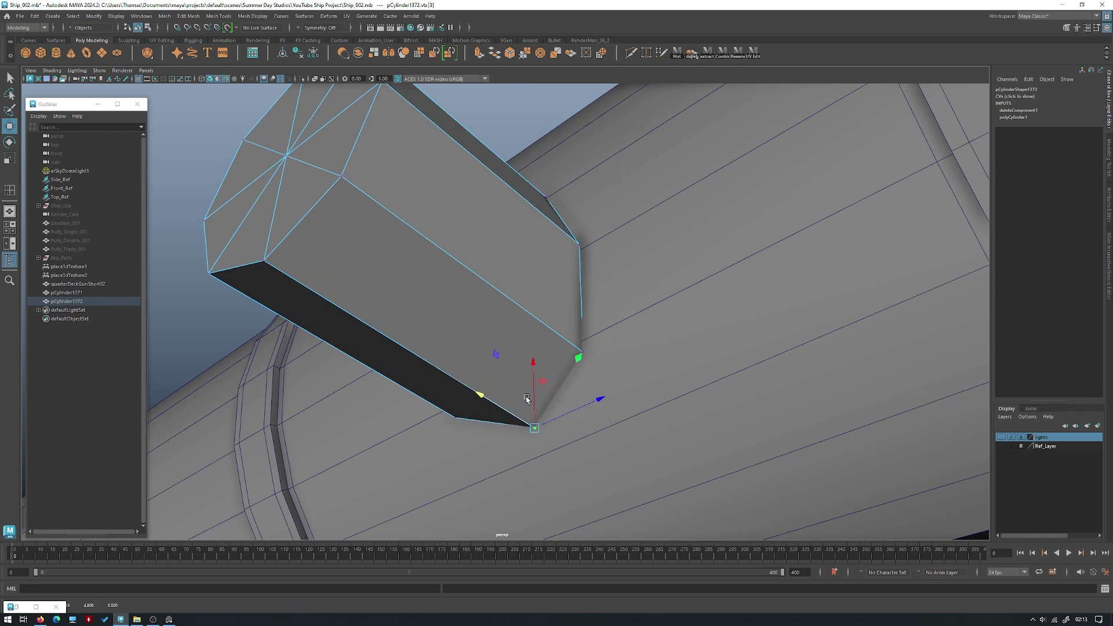
# - Insert an edge loop around the barrel with Multi-Cut, aligned with the trunnion's topmost vertex
pyautogui.click(658, 266)
pyautogui.scroll(-3, 658, 266)
pyautogui.keyDown('alt'); pyautogui.moveTo(658, 266); pyautogui.dragTo(558, 238); pyautogui.keyUp('alt')
pyautogui.keyDown('shift'); pyautogui.rightClick(572, 182); pyautogui.keyUp('shift')
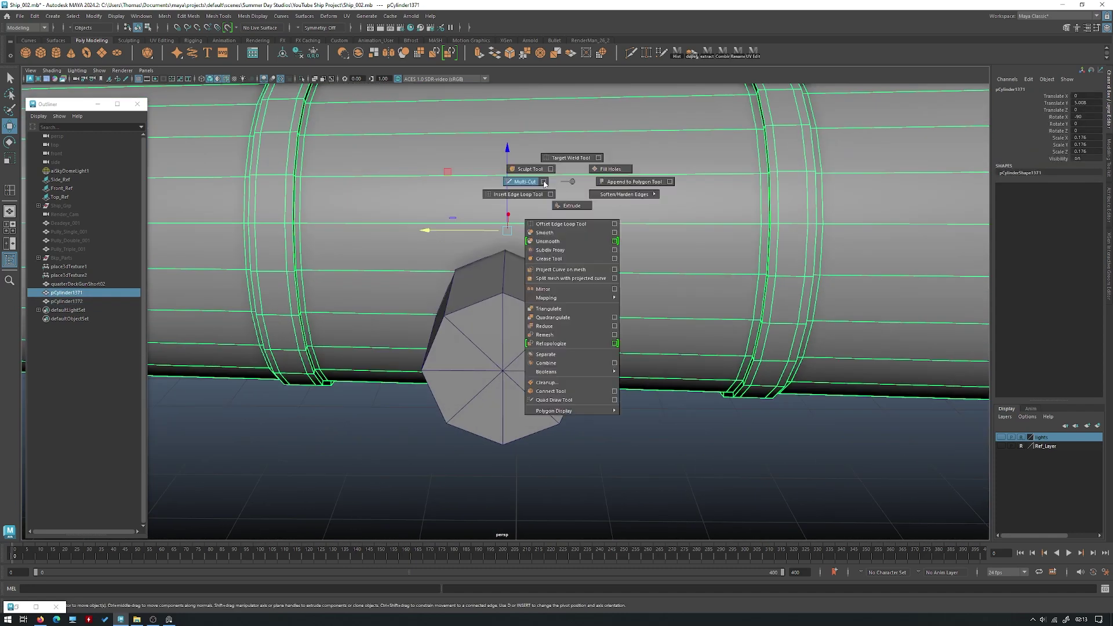
pyautogui.click(524, 181)
pyautogui.keyDown('ctrl'); pyautogui.click(505, 223); pyautogui.keyUp('ctrl')
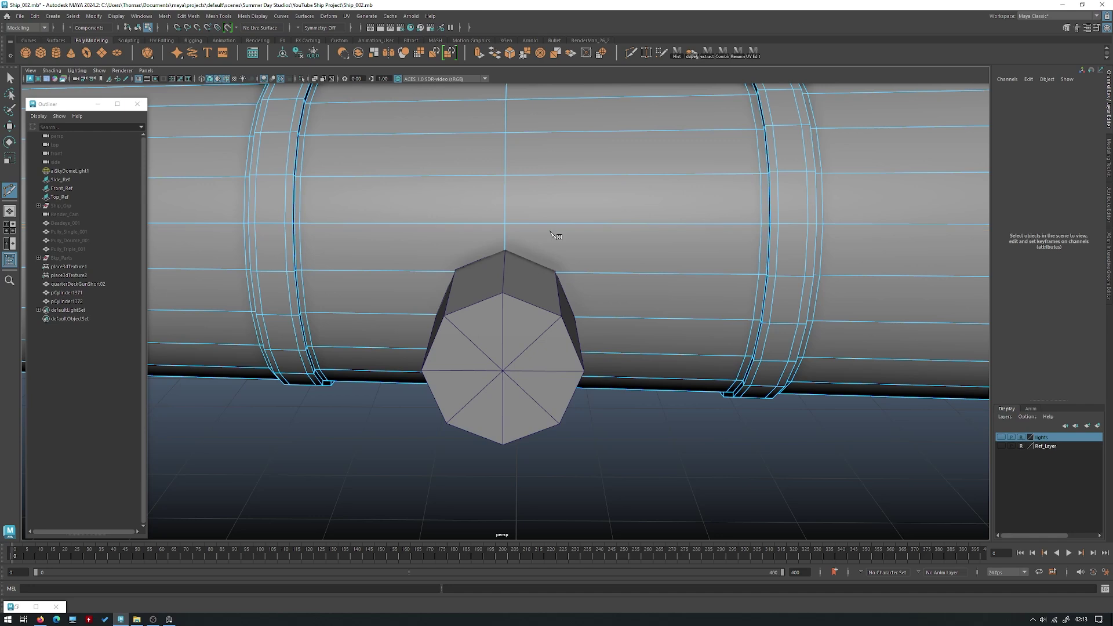
pyautogui.click(505, 223)
pyautogui.keyDown('alt'); pyautogui.moveTo(533, 226); pyautogui.dragTo(532, 231); pyautogui.keyUp('alt')
pyautogui.keyDown('alt'); pyautogui.moveTo(532, 231); pyautogui.dragTo(549, 265, button='right'); pyautogui.keyUp('alt')
pyautogui.keyDown('alt'); pyautogui.moveTo(549, 266); pyautogui.dragTo(540, 285, button='middle'); pyautogui.keyUp('alt')
pyautogui.scroll(-3, 527, 245)
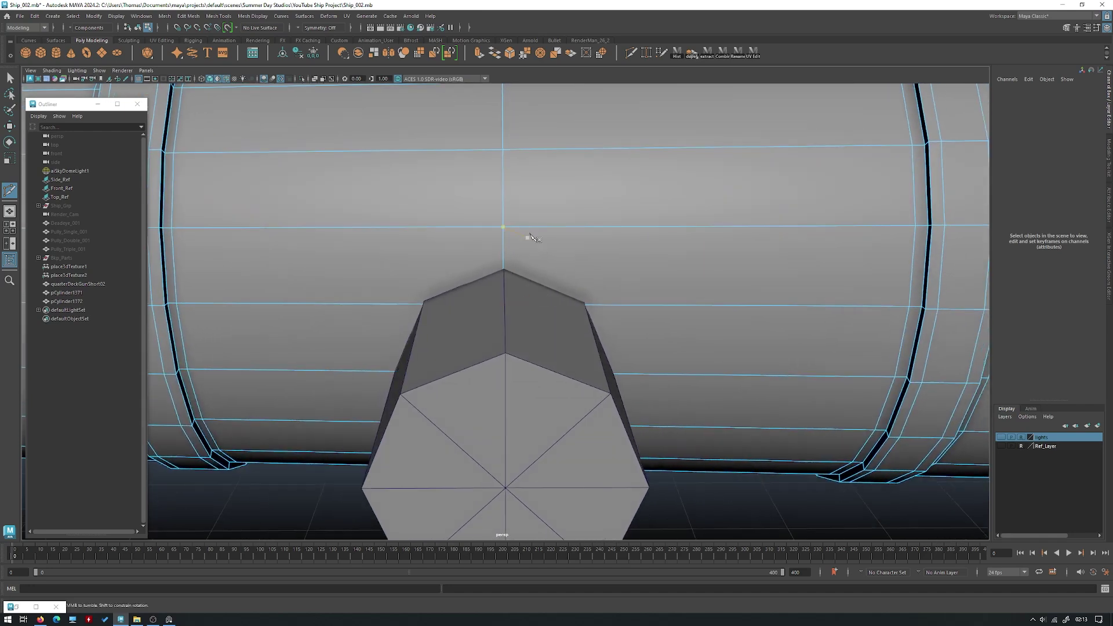
pyautogui.scroll(3, 506, 248)
pyautogui.keyDown('ctrl'); pyautogui.click(501, 234); pyautogui.keyUp('ctrl')
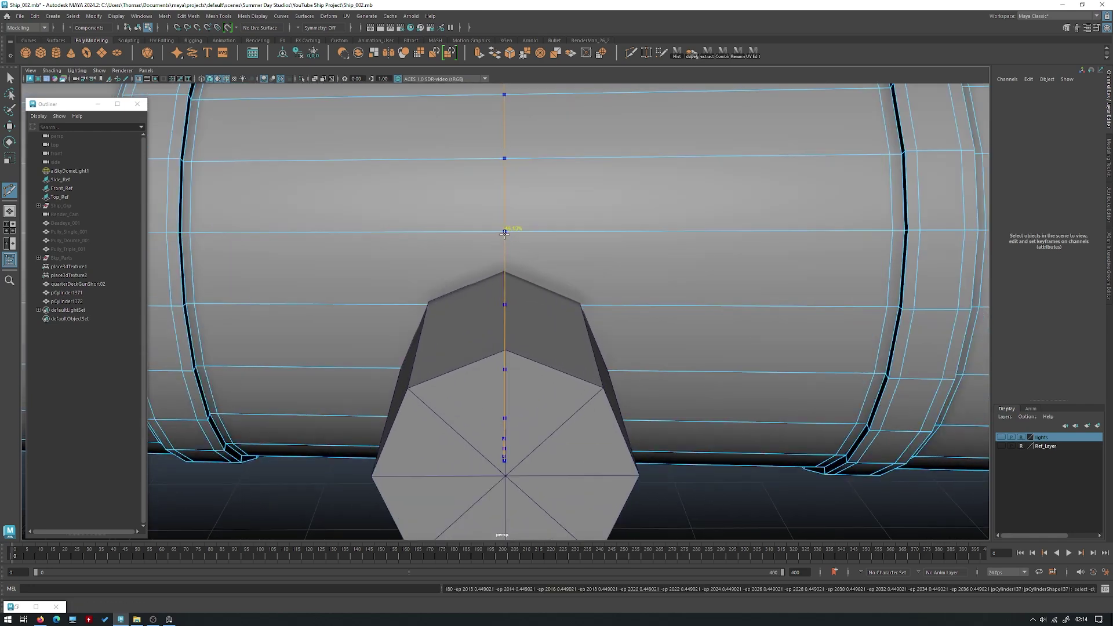
pyautogui.click(504, 233)
pyautogui.keyDown('alt'); pyautogui.moveTo(504, 233); pyautogui.dragTo(565, 245); pyautogui.keyUp('alt')
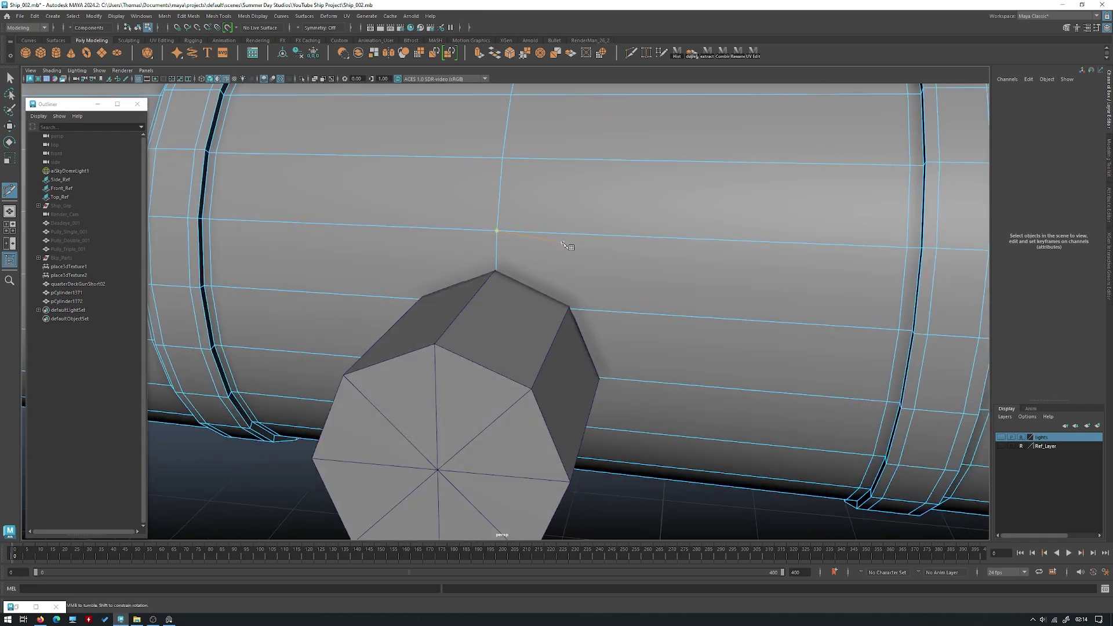
# - Insert edge loops around the barrel with Multi-Cut, aligned with the trunnion's side corners and just beyond both of its sides
pyautogui.keyDown('ctrl'); pyautogui.click(572, 233); pyautogui.keyUp('ctrl')
pyautogui.click(497, 231)
pyautogui.keyDown('alt'); pyautogui.moveTo(497, 231); pyautogui.dragTo(547, 249); pyautogui.keyUp('alt')
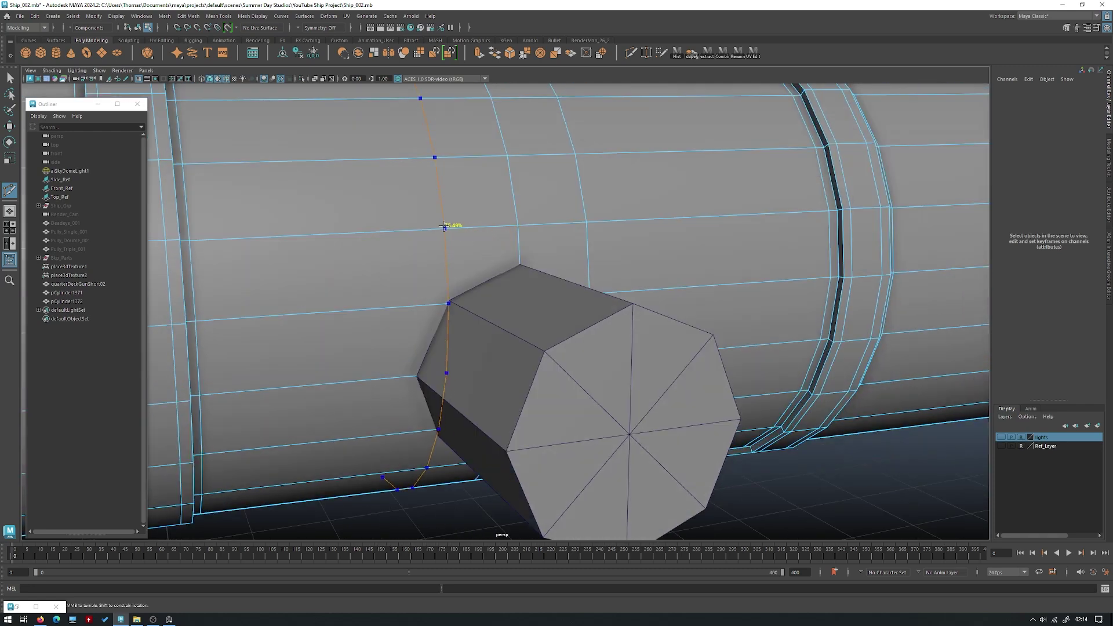
pyautogui.keyDown('ctrl'); pyautogui.click(444, 227); pyautogui.keyUp('ctrl')
pyautogui.keyDown('alt'); pyautogui.moveTo(444, 226); pyautogui.dragTo(442, 243); pyautogui.keyUp('alt')
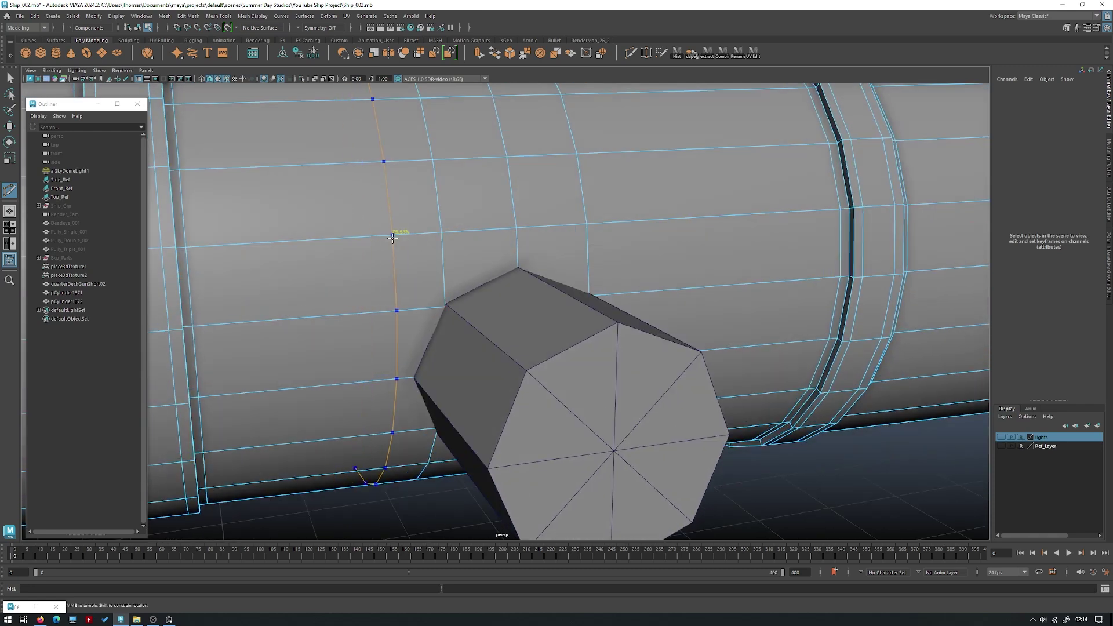
pyautogui.keyDown('alt'); pyautogui.moveTo(414, 244); pyautogui.dragTo(409, 248); pyautogui.keyUp('alt')
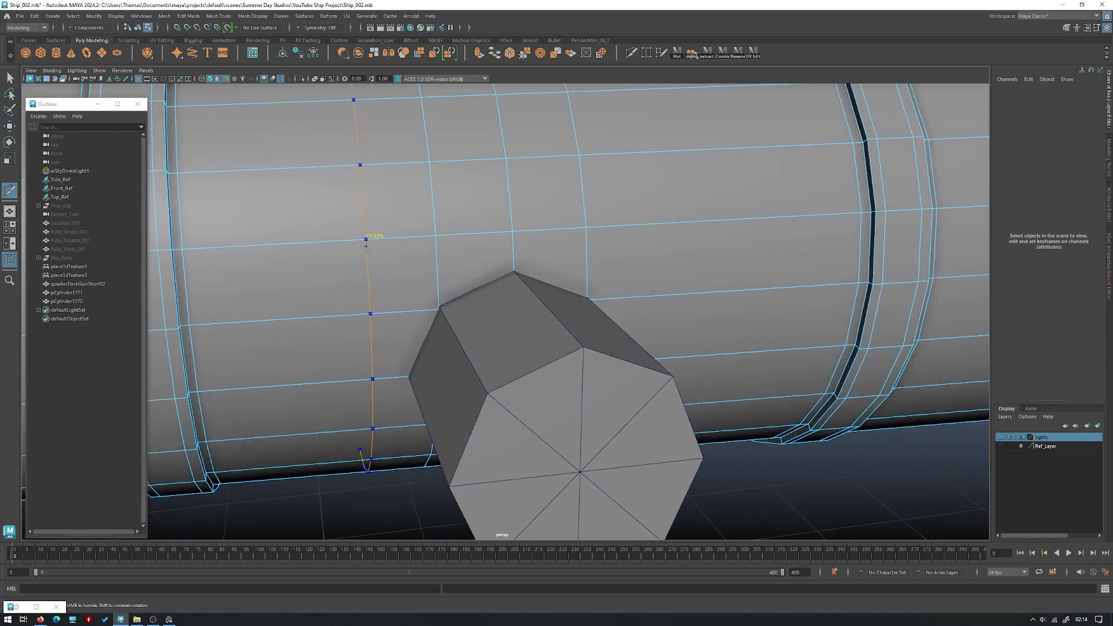
pyautogui.keyDown('alt'); pyautogui.moveTo(473, 250); pyautogui.dragTo(579, 238); pyautogui.keyUp('alt')
pyautogui.keyDown('ctrl'); pyautogui.click(649, 239); pyautogui.keyUp('ctrl')
pyautogui.scroll(-5, 650, 238)
pyautogui.press('w')
pyautogui.moveTo(574, 248); pyautogui.dragTo(621, 231, button='right')
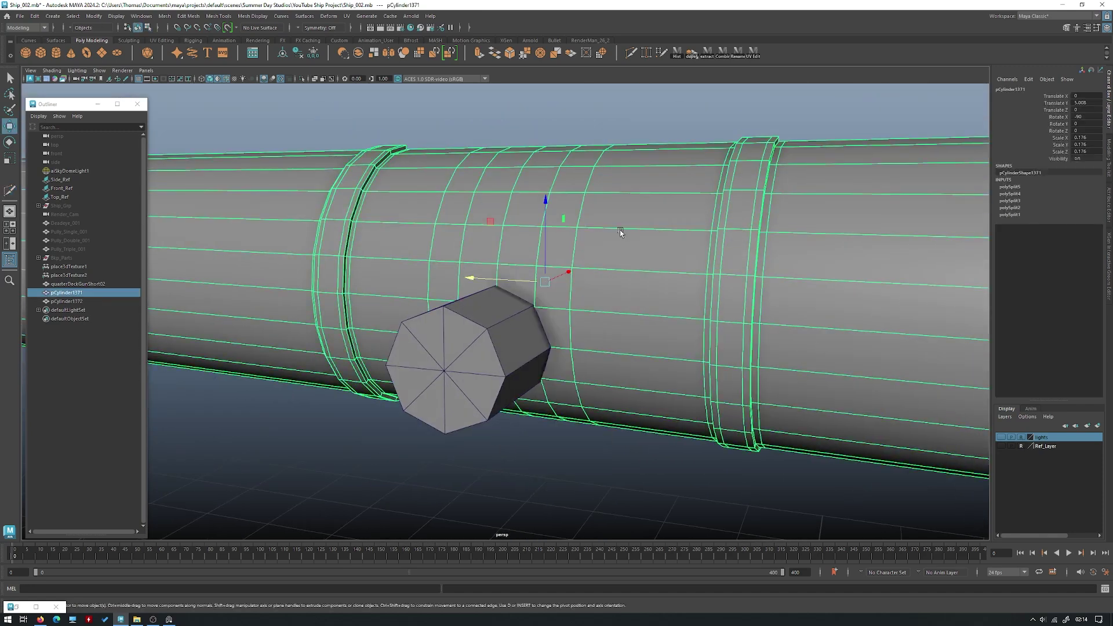
# - Cut the trunnion's octagonal outline into the barrel surface with Multi-Cut and delete the barrel's construction history
pyautogui.scroll(3, 613, 312)
pyautogui.keyDown('alt'); pyautogui.moveTo(614, 312); pyautogui.dragTo(607, 298); pyautogui.keyUp('alt')
pyautogui.scroll(5, 603, 263)
pyautogui.keyDown('alt'); pyautogui.moveTo(601, 240); pyautogui.dragTo(611, 246); pyautogui.keyUp('alt')
pyautogui.keyDown('shift'); pyautogui.moveTo(601, 230); pyautogui.dragTo(554, 232, button='right'); pyautogui.keyUp('shift')
pyautogui.click(515, 294)
pyautogui.scroll(-2, 412, 278)
pyautogui.keyDown('alt'); pyautogui.moveTo(416, 332); pyautogui.dragTo(550, 288); pyautogui.keyUp('alt')
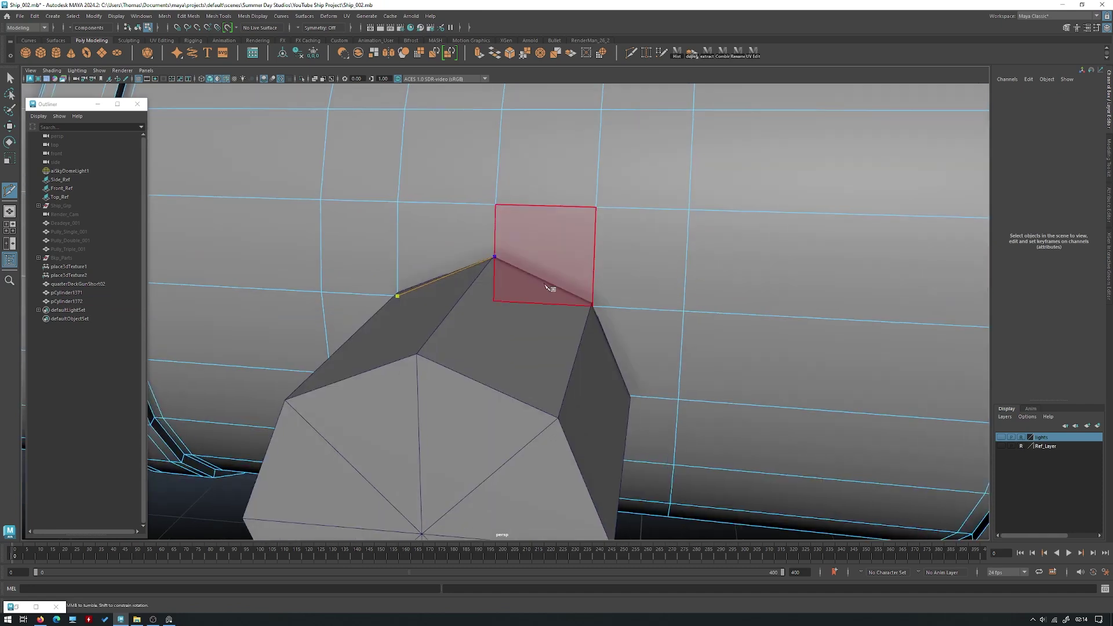
pyautogui.moveTo(616, 325)
pyautogui.keyDown('alt'); pyautogui.mouseDown()
pyautogui.moveTo(621, 401)
pyautogui.moveTo(619, 315)
pyautogui.mouseUp(); pyautogui.keyUp('alt')
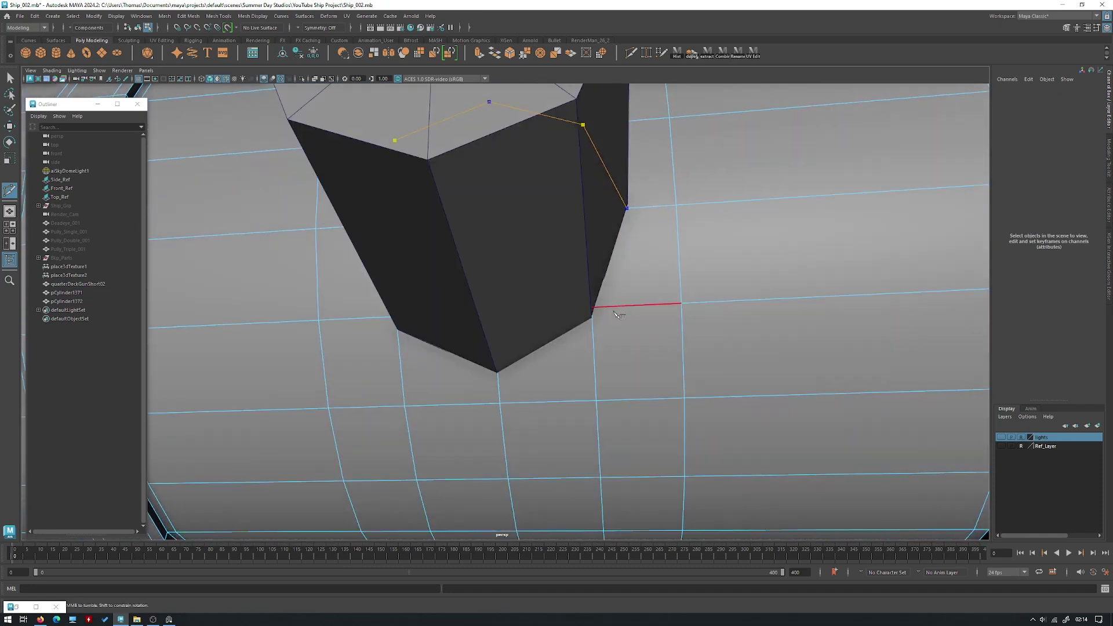
pyautogui.keyDown('alt'); pyautogui.moveTo(502, 378); pyautogui.dragTo(405, 286); pyautogui.keyUp('alt')
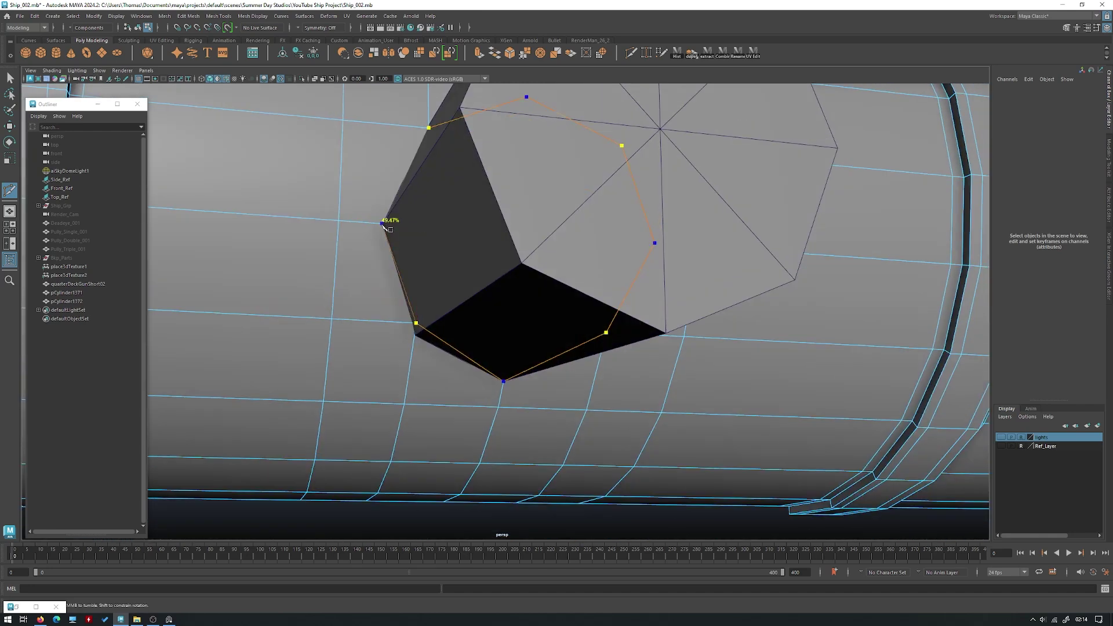
pyautogui.keyDown('alt'); pyautogui.moveTo(409, 215); pyautogui.dragTo(429, 189); pyautogui.keyUp('alt')
pyautogui.rightClick(424, 177)
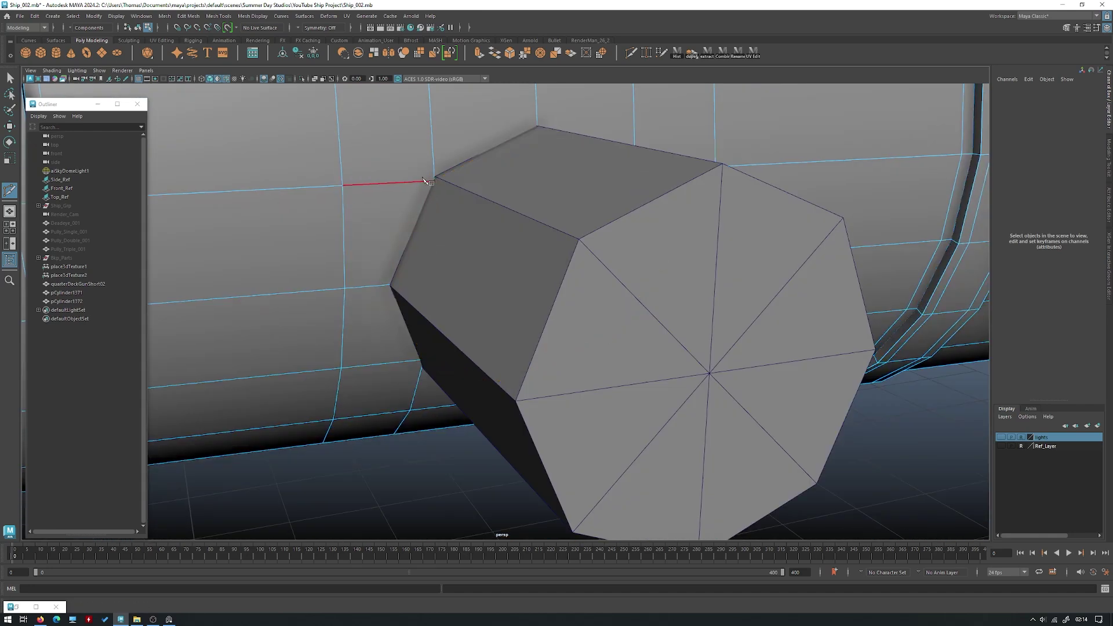
pyautogui.keyDown('alt'); pyautogui.moveTo(510, 227); pyautogui.dragTo(465, 225, button='right'); pyautogui.keyUp('alt')
pyautogui.press('w')
pyautogui.moveTo(438, 166); pyautogui.dragTo(468, 141, button='right')
pyautogui.hotkey('alt', 'shift', 'd')
# - Move the barrel vertices of the cut outline individually so they coincide with the trunnion's inner-end corners
pyautogui.keyDown('alt'); pyautogui.moveTo(467, 142); pyautogui.dragTo(451, 177); pyautogui.keyUp('alt')
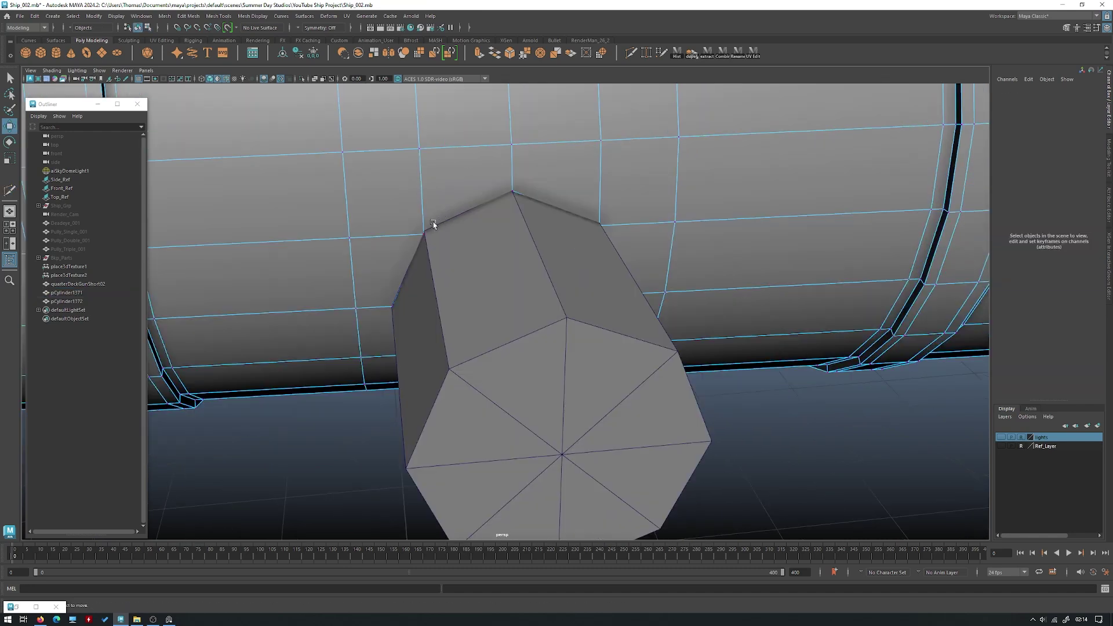
pyautogui.click(432, 225)
pyautogui.keyDown('alt'); pyautogui.moveTo(428, 248); pyautogui.dragTo(430, 225); pyautogui.keyUp('alt')
pyautogui.keyDown('alt'); pyautogui.moveTo(431, 225); pyautogui.dragTo(461, 231, button='right'); pyautogui.keyUp('alt')
pyautogui.keyDown('alt'); pyautogui.moveTo(461, 230); pyautogui.dragTo(435, 273); pyautogui.keyUp('alt')
pyautogui.keyDown('alt'); pyautogui.moveTo(435, 273); pyautogui.dragTo(401, 265, button='right'); pyautogui.keyUp('alt')
pyautogui.keyDown('alt'); pyautogui.moveTo(401, 265); pyautogui.dragTo(481, 284); pyautogui.keyUp('alt')
pyautogui.keyDown('alt'); pyautogui.moveTo(565, 257); pyautogui.dragTo(529, 277); pyautogui.keyUp('alt')
pyautogui.click(527, 267)
pyautogui.keyDown('alt'); pyautogui.moveTo(600, 270); pyautogui.dragTo(573, 300); pyautogui.keyUp('alt')
pyautogui.click(571, 307)
pyautogui.keyDown('alt'); pyautogui.moveTo(605, 333); pyautogui.dragTo(564, 298); pyautogui.keyUp('alt')
pyautogui.click(574, 342)
pyautogui.moveTo(551, 344); pyautogui.dragTo(570, 318)
pyautogui.click(556, 386)
pyautogui.moveTo(534, 385); pyautogui.dragTo(580, 371)
pyautogui.click(493, 411)
pyautogui.click(469, 428)
pyautogui.keyDown('alt'); pyautogui.moveTo(469, 429); pyautogui.dragTo(466, 401); pyautogui.keyUp('alt')
pyautogui.click(438, 373)
pyautogui.moveTo(425, 371); pyautogui.dragTo(516, 383)
pyautogui.moveTo(489, 218); pyautogui.dragTo(528, 196, button='right')
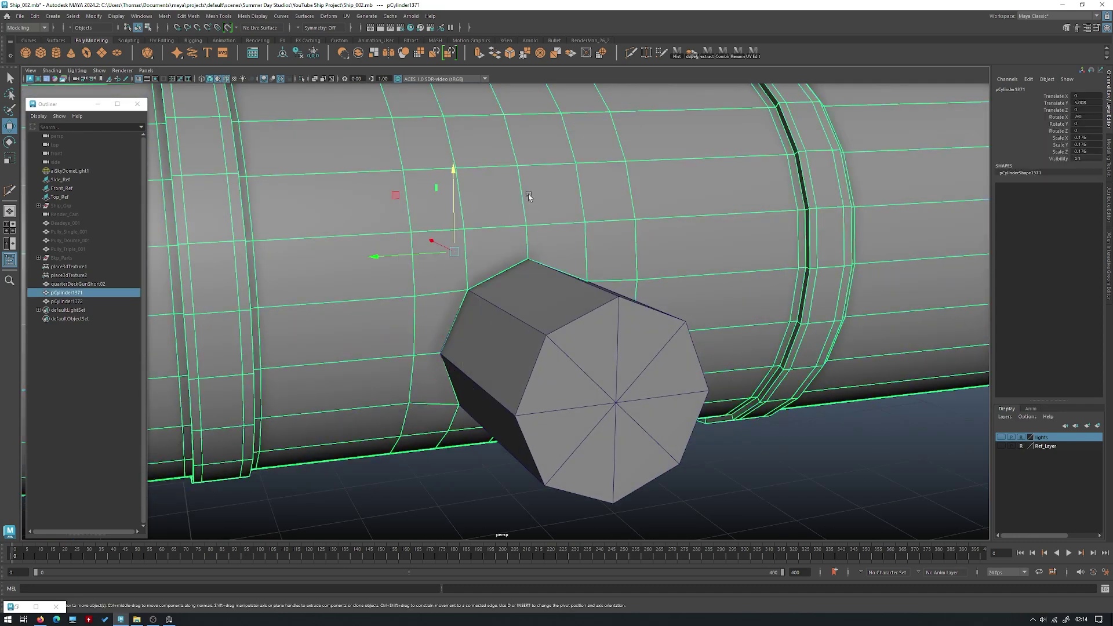
pyautogui.keyDown('alt'); pyautogui.moveTo(528, 196); pyautogui.dragTo(495, 241); pyautogui.keyUp('alt')
pyautogui.keyDown('alt'); pyautogui.moveTo(494, 241); pyautogui.dragTo(495, 271, button='right'); pyautogui.keyUp('alt')
pyautogui.keyDown('alt'); pyautogui.moveTo(494, 271); pyautogui.dragTo(488, 227); pyautogui.keyUp('alt')
pyautogui.keyDown('shift'); pyautogui.moveTo(509, 198); pyautogui.dragTo(430, 196, button='right'); pyautogui.keyUp('shift')
pyautogui.keyDown('alt'); pyautogui.moveTo(400, 247); pyautogui.dragTo(451, 243); pyautogui.keyUp('alt')
pyautogui.keyDown('alt'); pyautogui.moveTo(451, 243); pyautogui.dragTo(428, 247, button='right'); pyautogui.keyUp('alt')
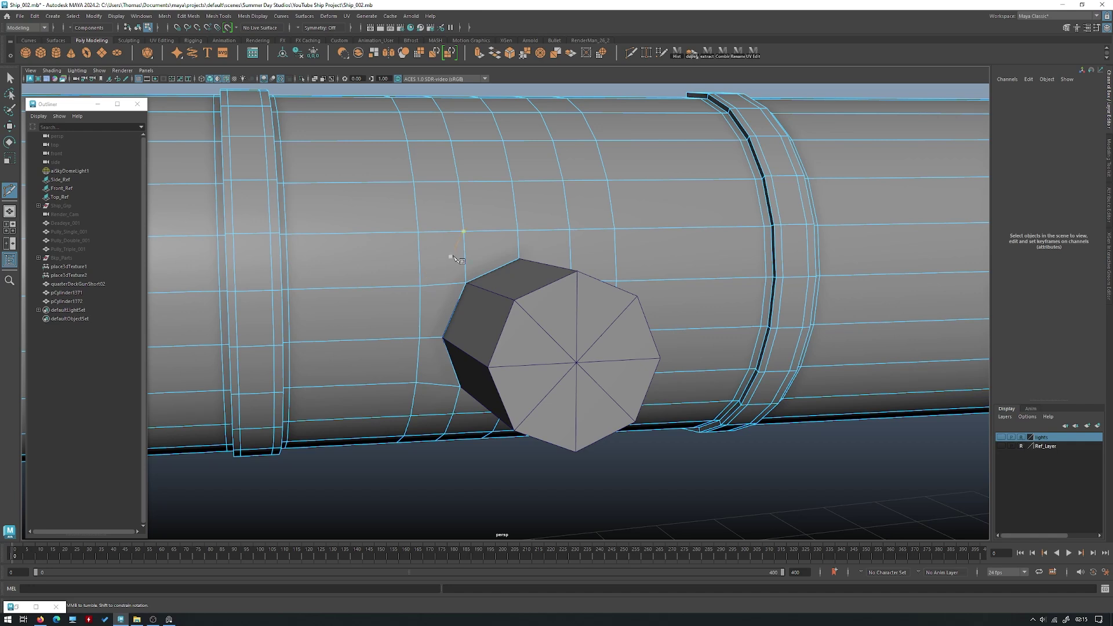
pyautogui.keyDown('alt'); pyautogui.moveTo(453, 256); pyautogui.dragTo(467, 263, button='right'); pyautogui.keyUp('alt')
pyautogui.keyDown('alt'); pyautogui.moveTo(455, 261); pyautogui.dragTo(459, 218); pyautogui.keyUp('alt')
pyautogui.press('w')
pyautogui.moveTo(459, 216); pyautogui.dragTo(513, 200, button='right')
# - Isolate the barrel and delete all faces inside the octagonal trunnion outline to open a hole
pyautogui.hotkey('ctrl', '1')
pyautogui.keyDown('alt'); pyautogui.moveTo(546, 224); pyautogui.dragTo(534, 213); pyautogui.keyUp('alt')
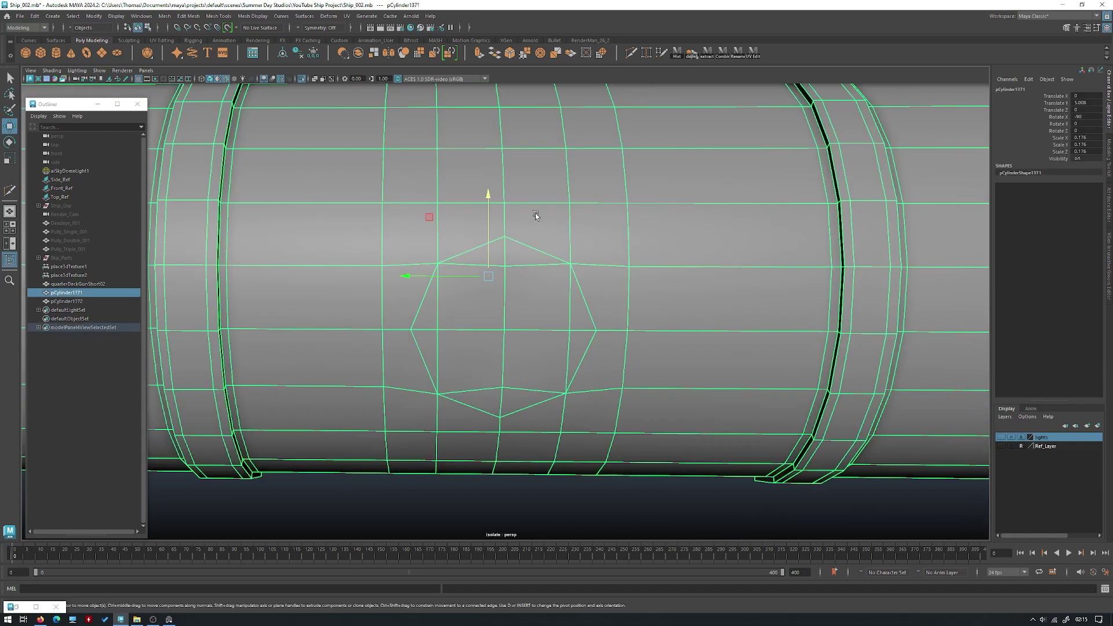
pyautogui.moveTo(535, 215); pyautogui.dragTo(532, 242, button='right')
pyautogui.press('q')
pyautogui.moveTo(532, 243)
pyautogui.keyDown('alt'); pyautogui.mouseDown()
pyautogui.moveTo(519, 260)
pyautogui.moveTo(410, 300)
pyautogui.moveTo(410, 321)
pyautogui.mouseUp(); pyautogui.keyUp('alt')
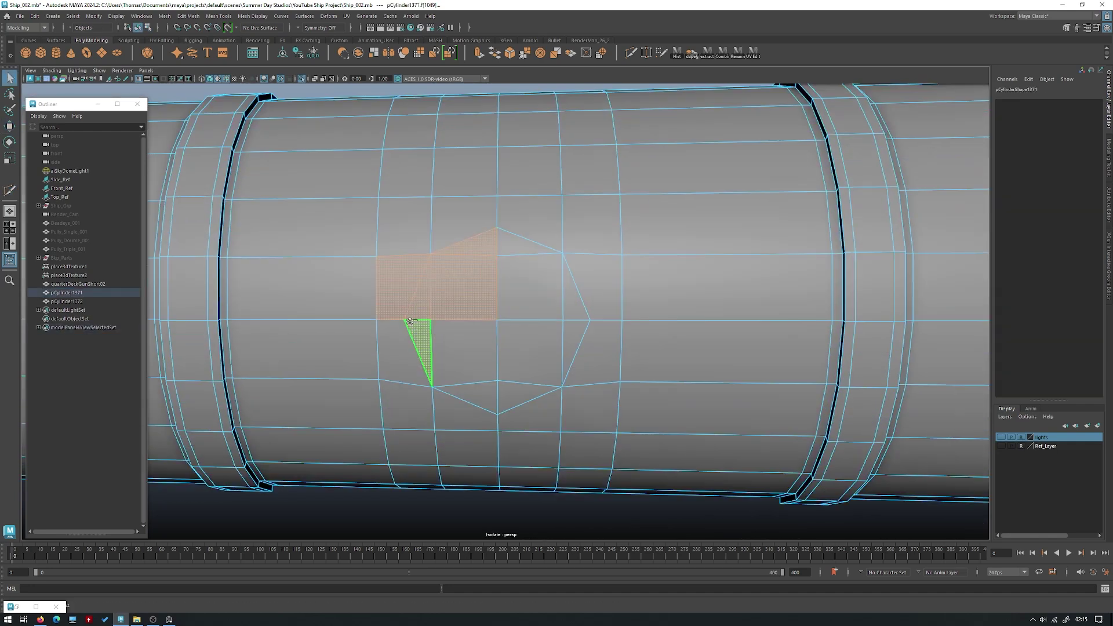
pyautogui.moveTo(531, 285); pyautogui.dragTo(531, 242)
pyautogui.press('Delete')
pyautogui.moveTo(513, 210); pyautogui.dragTo(576, 176, button='right')
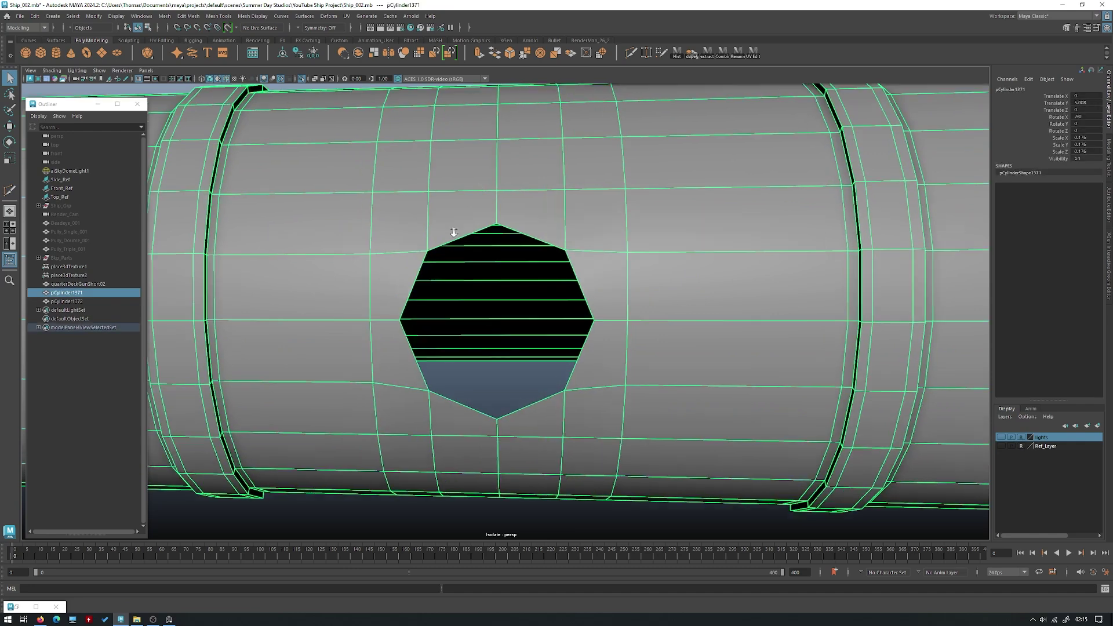
# - Preview the barrel smoothed and examine the surface around the trunnion opening
pyautogui.keyDown('alt'); pyautogui.moveTo(454, 232); pyautogui.dragTo(467, 252); pyautogui.keyUp('alt')
pyautogui.keyDown('alt'); pyautogui.moveTo(526, 254); pyautogui.dragTo(484, 255, button='right'); pyautogui.keyUp('alt')
pyautogui.keyDown('alt'); pyautogui.moveTo(485, 255); pyautogui.dragTo(485, 266); pyautogui.keyUp('alt')
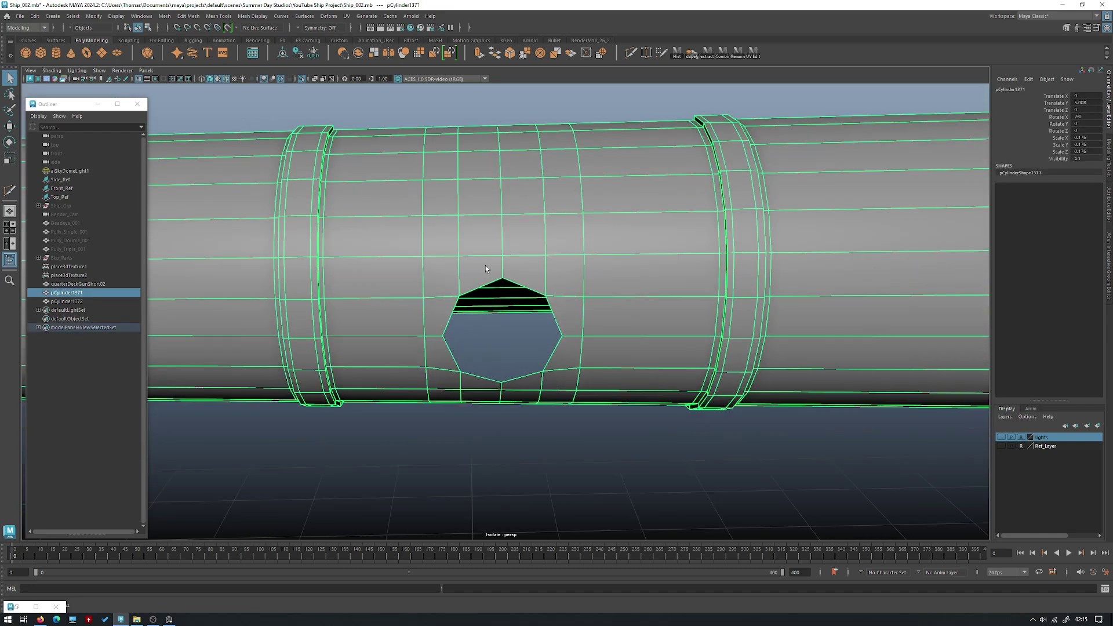
pyautogui.keyDown('alt'); pyautogui.moveTo(485, 265); pyautogui.dragTo(526, 319, button='right'); pyautogui.keyUp('alt')
pyautogui.press('3')
pyautogui.click(582, 455)
pyautogui.keyDown('alt'); pyautogui.moveTo(582, 454); pyautogui.dragTo(592, 446); pyautogui.keyUp('alt')
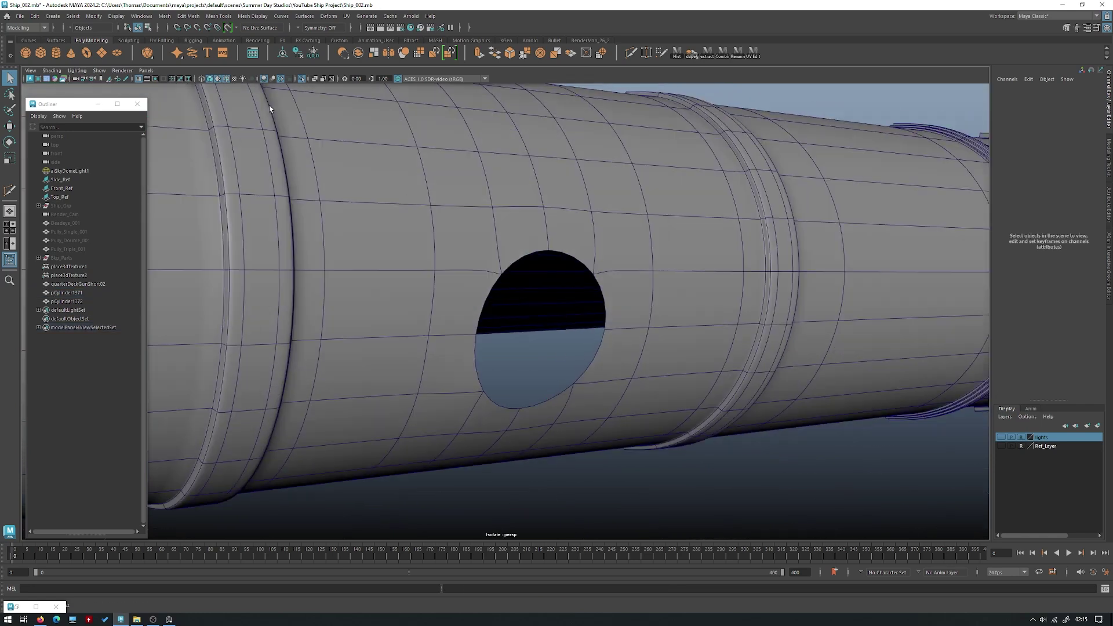
# - Hide the wireframe overlay, turn off smooth preview on the long cannon barrel and leave isolate view
pyautogui.click(227, 79)
pyautogui.keyDown('alt'); pyautogui.moveTo(522, 157); pyautogui.dragTo(495, 159, button='right'); pyautogui.keyUp('alt')
pyautogui.moveTo(495, 159)
pyautogui.keyDown('alt'); pyautogui.mouseDown()
pyautogui.moveTo(505, 156)
pyautogui.moveTo(516, 191)
pyautogui.mouseUp(); pyautogui.keyUp('alt')
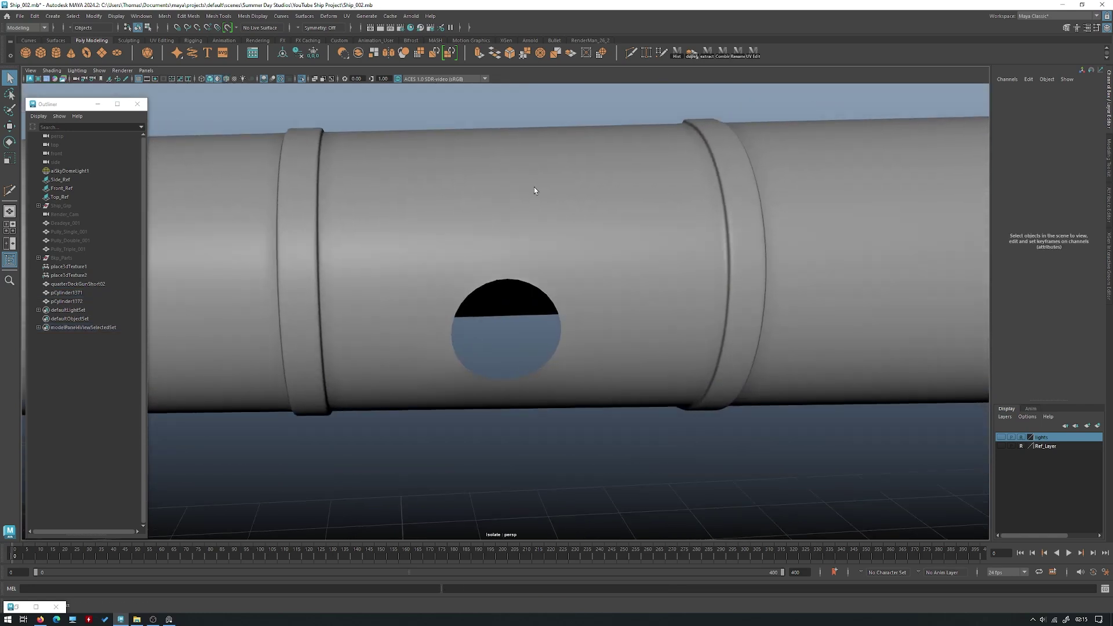
pyautogui.keyDown('alt'); pyautogui.moveTo(517, 192); pyautogui.dragTo(446, 208, button='right'); pyautogui.keyUp('alt')
pyautogui.keyDown('alt'); pyautogui.moveTo(447, 208); pyautogui.dragTo(510, 226); pyautogui.keyUp('alt')
pyautogui.keyDown('alt'); pyautogui.moveTo(510, 226); pyautogui.dragTo(631, 332, button='right'); pyautogui.keyUp('alt')
pyautogui.click(561, 265)
pyautogui.press('1')
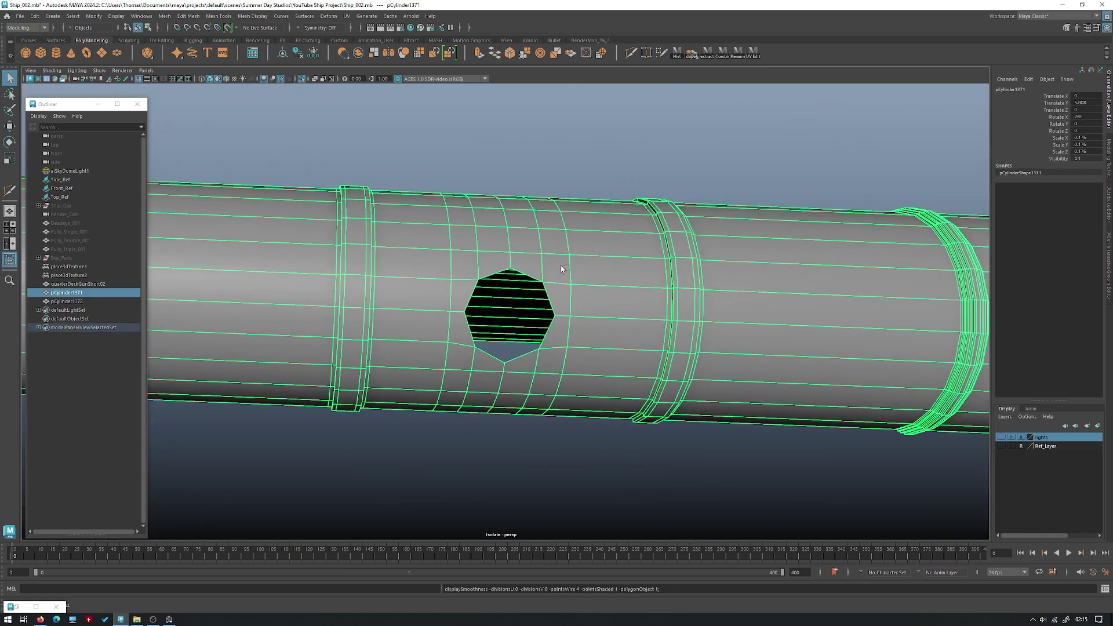
pyautogui.hotkey('ctrl', '1')
# - Frame the trunnion cylinder in shaded display and examine how it meets the hole in the barrel
pyautogui.keyDown('alt'); pyautogui.moveTo(561, 265); pyautogui.dragTo(571, 319, button='right'); pyautogui.keyUp('alt')
pyautogui.keyDown('alt'); pyautogui.moveTo(571, 319); pyautogui.dragTo(620, 318); pyautogui.keyUp('alt')
pyautogui.keyDown('shift'); pyautogui.click(523, 317); pyautogui.keyUp('shift')
pyautogui.click(513, 288)
pyautogui.press('f')
pyautogui.keyDown('alt'); pyautogui.moveTo(513, 288); pyautogui.dragTo(569, 245); pyautogui.keyUp('alt')
pyautogui.press('4')
pyautogui.press('5')
pyautogui.moveTo(569, 245)
pyautogui.keyDown('alt'); pyautogui.mouseDown(button='right')
pyautogui.moveTo(517, 283)
pyautogui.moveTo(546, 330)
pyautogui.mouseUp(button='right'); pyautogui.keyUp('alt')
pyautogui.keyDown('alt'); pyautogui.moveTo(547, 330); pyautogui.dragTo(586, 325); pyautogui.keyUp('alt')
pyautogui.press('w')
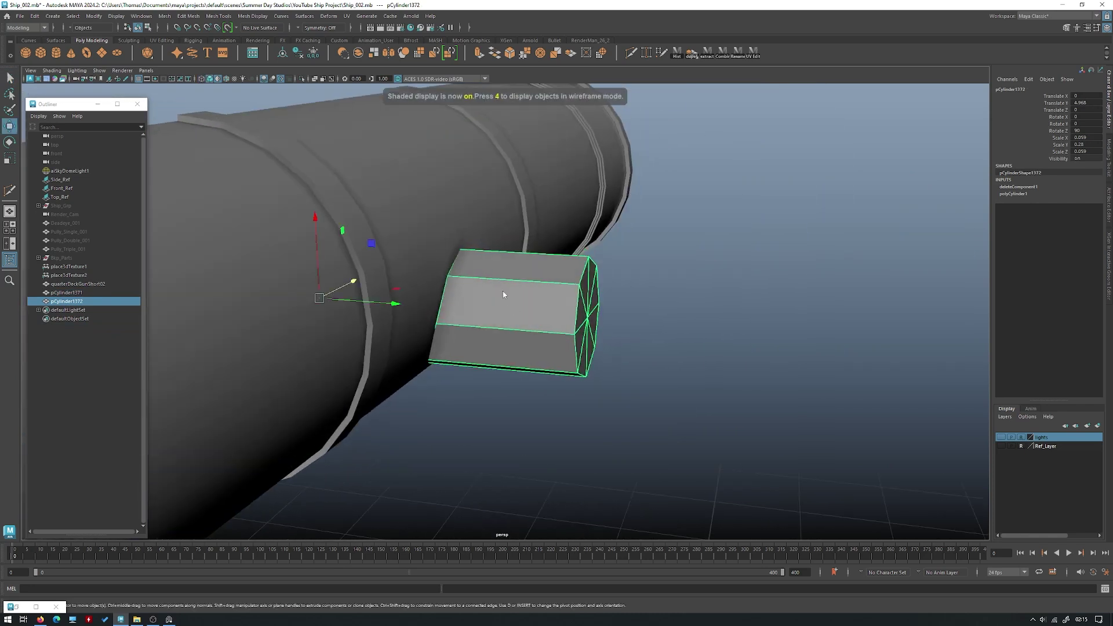
# - Combine the trunnion cylinder and the cannon barrel into a single mesh
pyautogui.moveTo(502, 291); pyautogui.dragTo(500, 259, button='right')
pyautogui.doubleClick(455, 262)
pyautogui.keyDown('alt'); pyautogui.moveTo(464, 269); pyautogui.dragTo(506, 308); pyautogui.keyUp('alt')
pyautogui.moveTo(522, 291); pyautogui.dragTo(564, 251, button='right')
pyautogui.keyDown('alt'); pyautogui.moveTo(564, 250); pyautogui.dragTo(531, 261); pyautogui.keyUp('alt')
pyautogui.keyDown('shift'); pyautogui.click(441, 245); pyautogui.keyUp('shift')
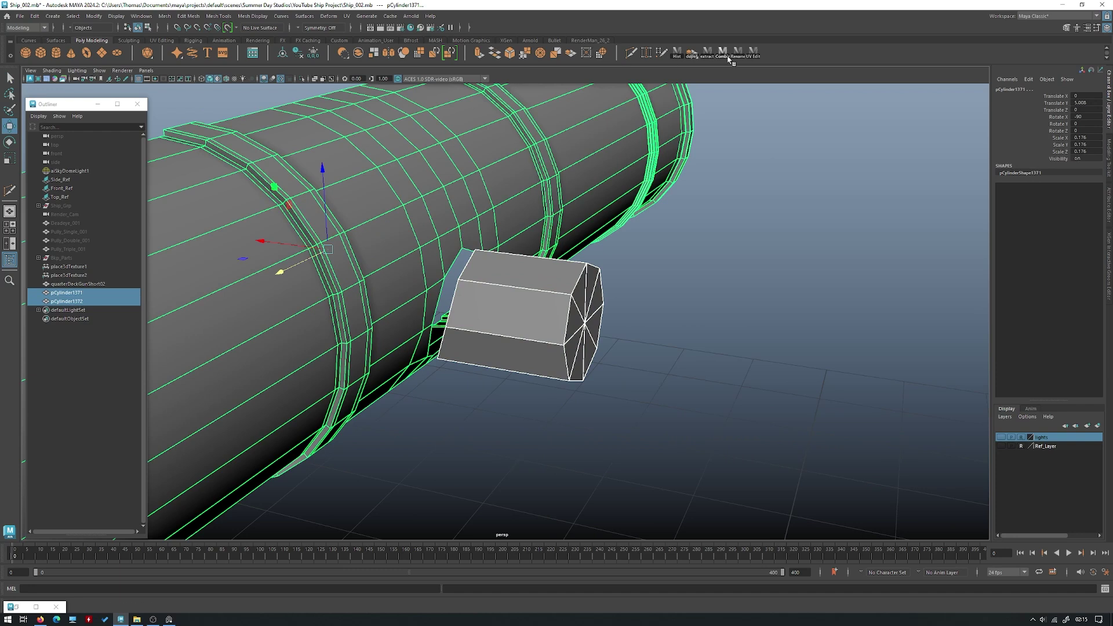
pyautogui.press('space')
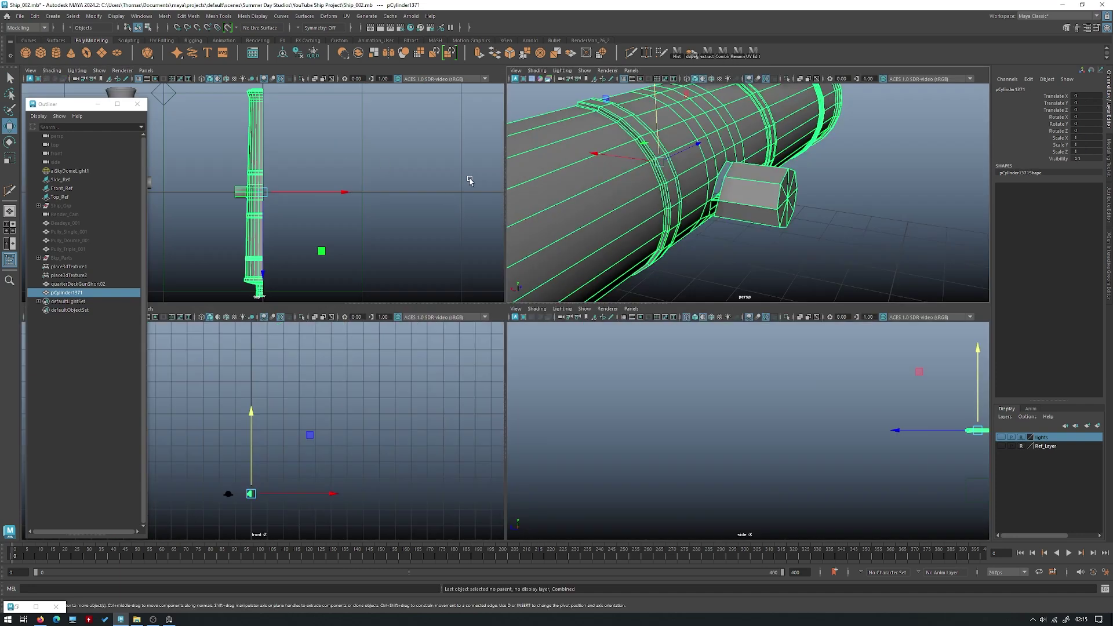
pyautogui.press('space')
# - Bridge the trunnion's open inner edge loop to the border edges of the barrel's hole
pyautogui.keyDown('shift'); pyautogui.rightClick(597, 174); pyautogui.keyUp('shift')
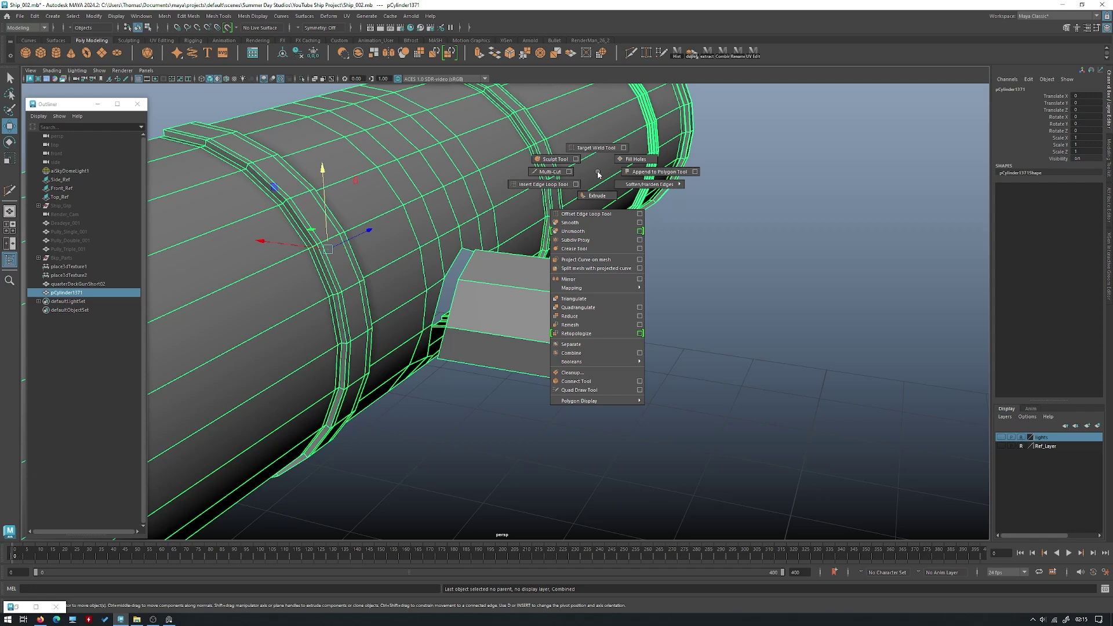
pyautogui.click(582, 298)
pyautogui.moveTo(506, 224); pyautogui.dragTo(516, 325, button='right')
pyautogui.press('q')
pyautogui.doubleClick(421, 280)
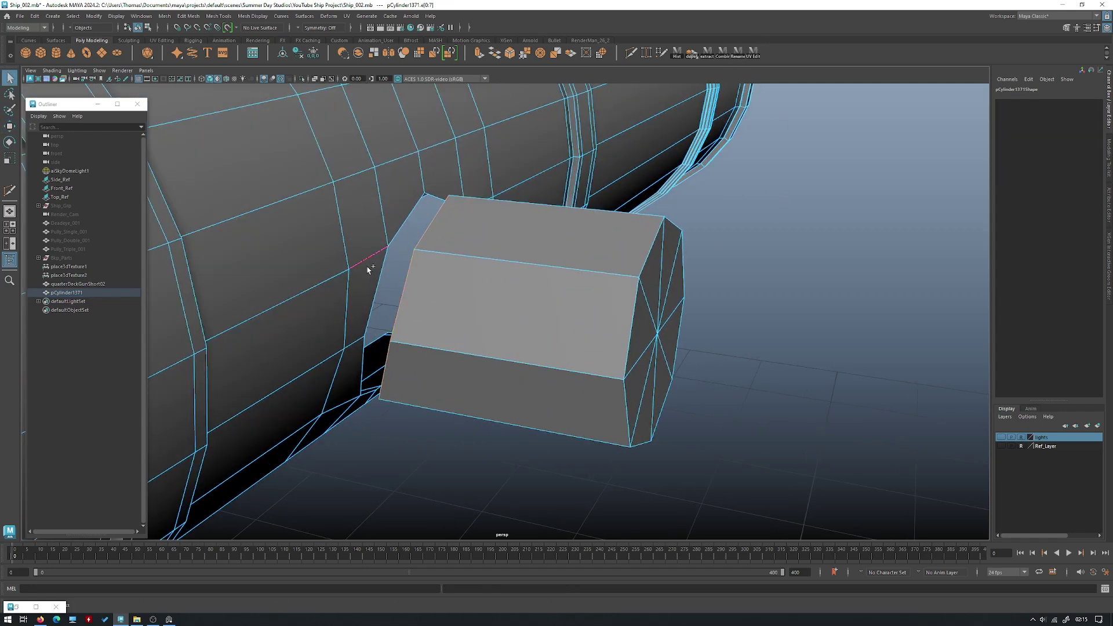
pyautogui.keyDown('shift'); pyautogui.rightClick(432, 211); pyautogui.keyUp('shift')
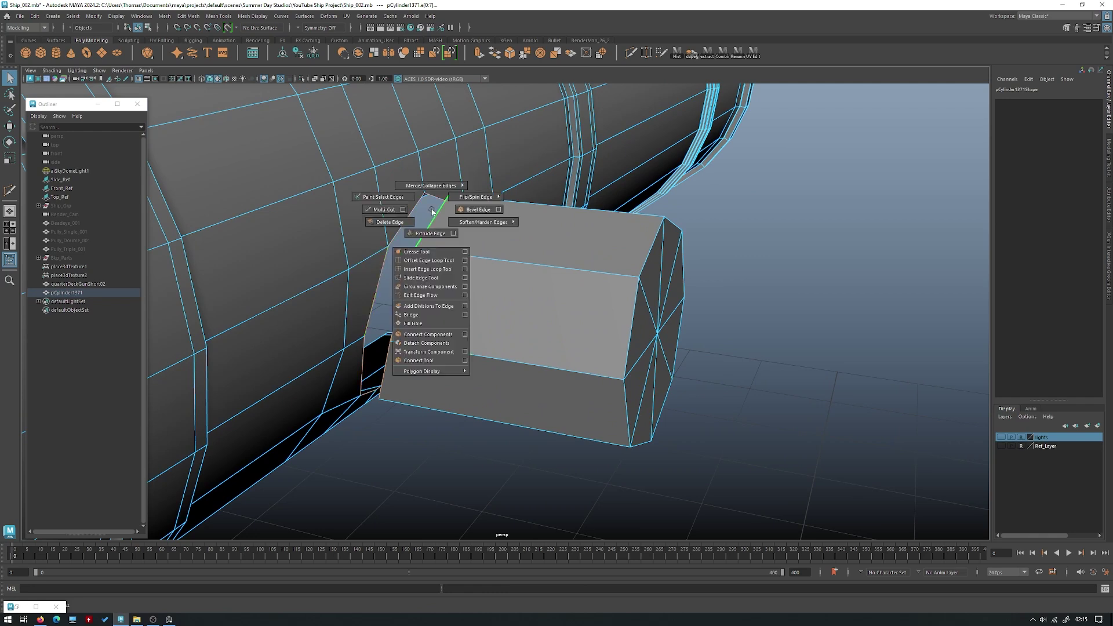
pyautogui.click(425, 315)
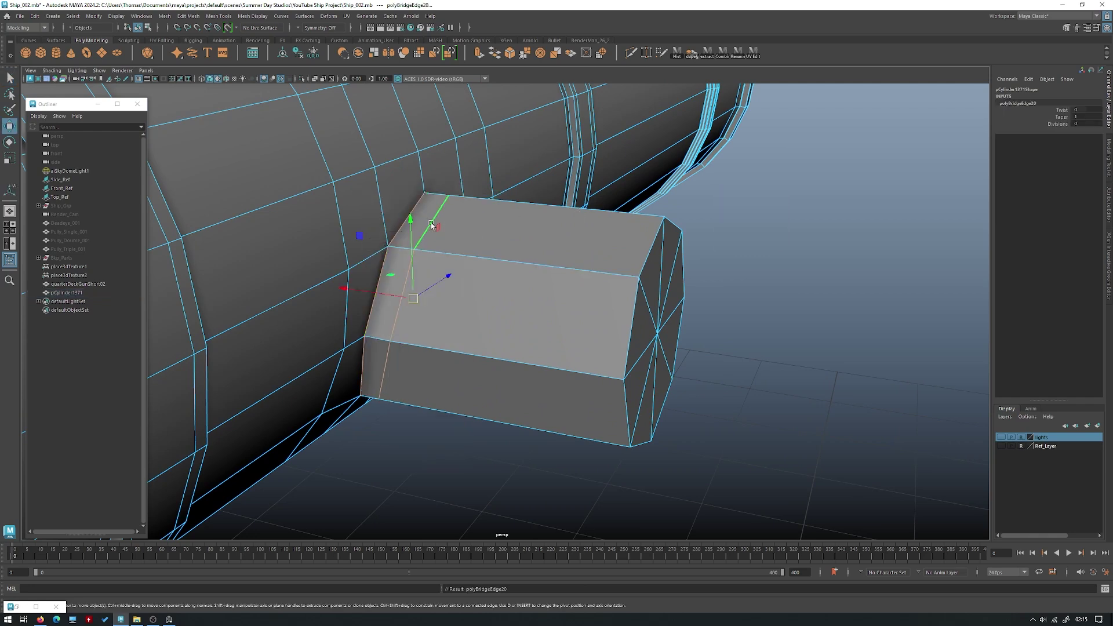
# - Bevel the edge loop where the trunnion joins the barrel to sharpen the junction
pyautogui.keyDown('alt'); pyautogui.moveTo(441, 233); pyautogui.dragTo(445, 238); pyautogui.keyUp('alt')
pyautogui.keyDown('alt'); pyautogui.moveTo(445, 238); pyautogui.dragTo(510, 266, button='middle'); pyautogui.keyUp('alt')
pyautogui.keyDown('alt'); pyautogui.moveTo(509, 266); pyautogui.dragTo(591, 284, button='right'); pyautogui.keyUp('alt')
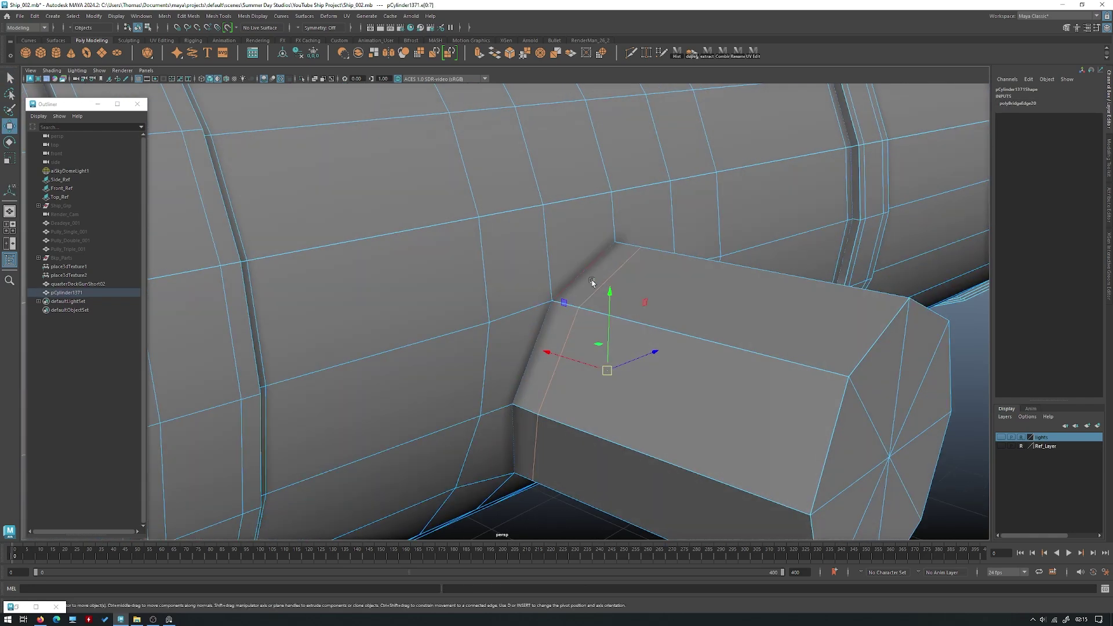
pyautogui.press('3')
pyautogui.press('1')
pyautogui.click(454, 219)
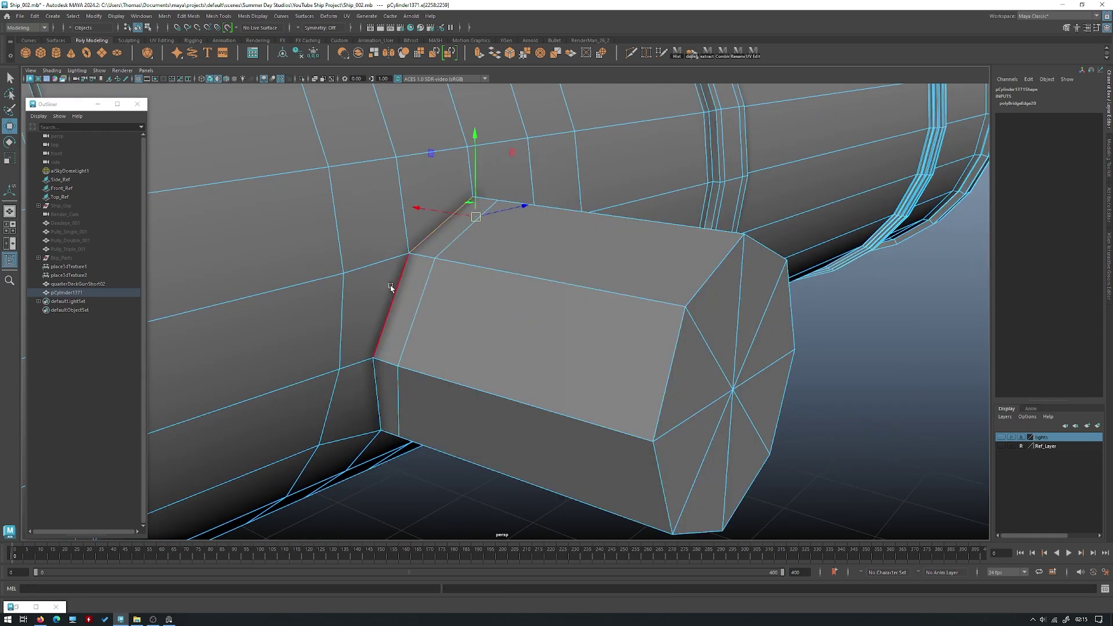
pyautogui.keyDown('alt'); pyautogui.moveTo(394, 294); pyautogui.dragTo(409, 389); pyautogui.keyUp('alt')
pyautogui.keyDown('alt'); pyautogui.moveTo(400, 466); pyautogui.dragTo(765, 223); pyautogui.keyUp('alt')
pyautogui.click(676, 395)
pyautogui.keyDown('shift'); pyautogui.rightClick(671, 272); pyautogui.keyUp('shift')
pyautogui.click(709, 271)
pyautogui.click(766, 201)
# - Move the edge loop at the trunnion's base slightly along X
pyautogui.keyDown('alt'); pyautogui.moveTo(695, 232); pyautogui.dragTo(544, 241); pyautogui.keyUp('alt')
pyautogui.scroll(-5, 513, 252)
pyautogui.scroll(4, 537, 272)
pyautogui.keyDown('alt'); pyautogui.moveTo(493, 308); pyautogui.dragTo(579, 313); pyautogui.keyUp('alt')
pyautogui.press('w')
pyautogui.doubleClick(491, 260)
pyautogui.keyDown('alt'); pyautogui.moveTo(491, 260); pyautogui.dragTo(503, 294); pyautogui.keyUp('alt')
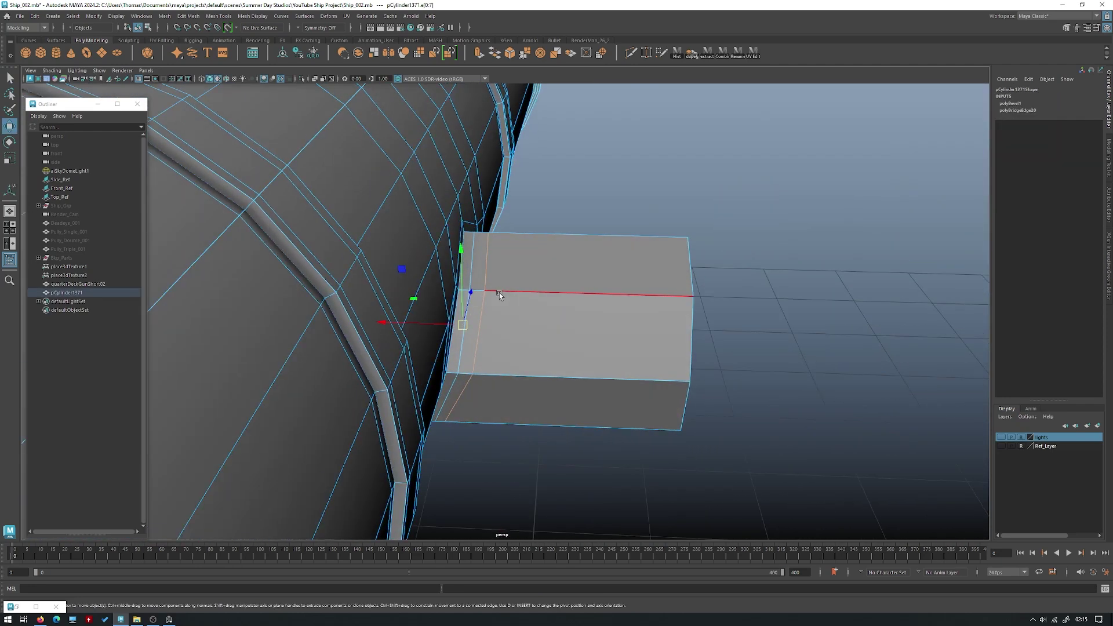
pyautogui.moveTo(436, 329); pyautogui.dragTo(445, 326)
# - Bevel the rim edges of the trunnion's outer end and reduce the bevel fraction to a narrow band
pyautogui.scroll(-5, 490, 321)
pyautogui.keyDown('alt'); pyautogui.moveTo(579, 311); pyautogui.dragTo(671, 338); pyautogui.keyUp('alt')
pyautogui.scroll(5, 744, 349)
pyautogui.keyDown('shift'); pyautogui.moveTo(597, 305); pyautogui.dragTo(657, 299, button='right'); pyautogui.keyUp('shift')
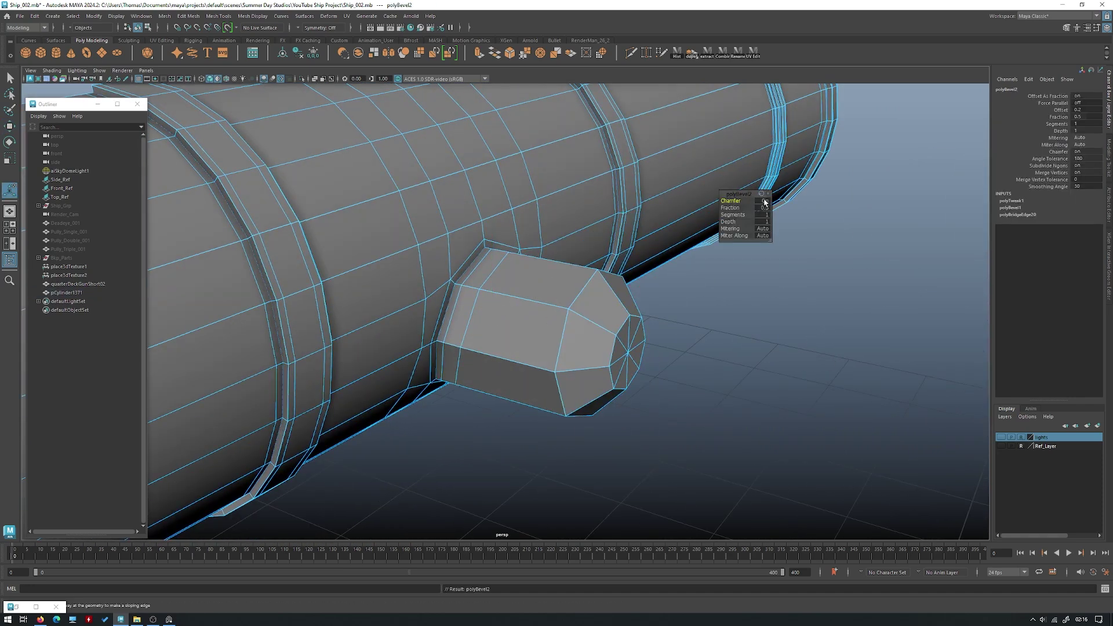
pyautogui.click(765, 201)
pyautogui.moveTo(730, 208); pyautogui.dragTo(553, 210)
pyautogui.press('w')
# - Delete every other spoke edge on the trunnion's end cap
pyautogui.keyDown('alt'); pyautogui.moveTo(571, 305); pyautogui.dragTo(504, 313); pyautogui.keyUp('alt')
pyautogui.press('q')
pyautogui.click(607, 322)
pyautogui.keyDown('shift'); pyautogui.click(549, 333); pyautogui.keyUp('shift')
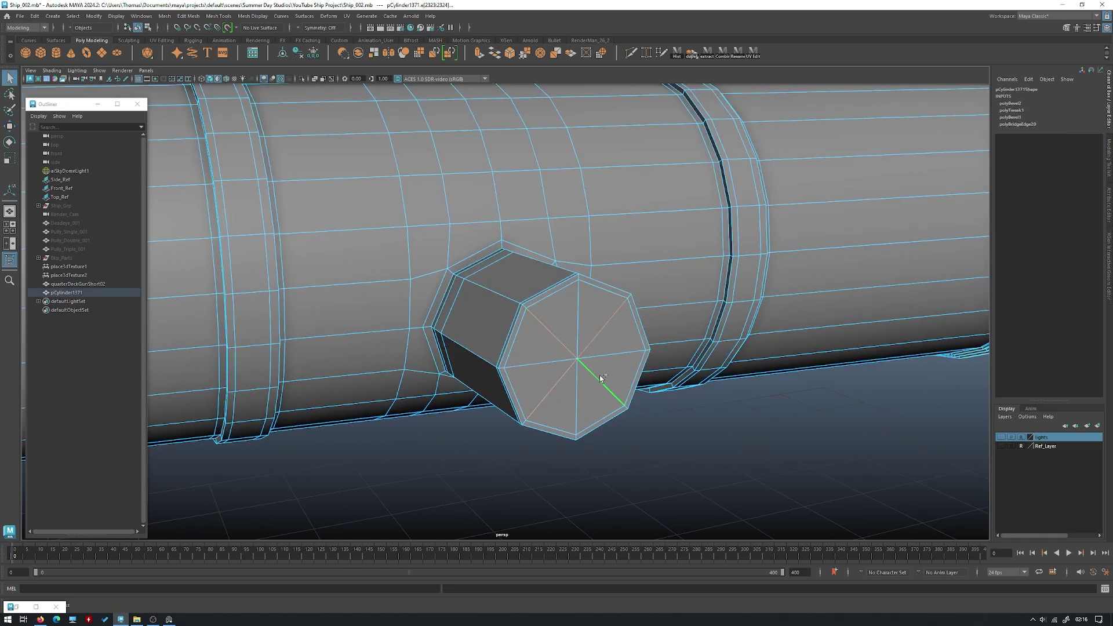
pyautogui.press('Delete')
# - Return to object mode and inspect the trunnion and its barrel junction in smooth preview
pyautogui.keyDown('alt'); pyautogui.moveTo(593, 374); pyautogui.dragTo(652, 377); pyautogui.keyUp('alt')
pyautogui.moveTo(502, 268); pyautogui.dragTo(551, 253, button='right')
pyautogui.press('w')
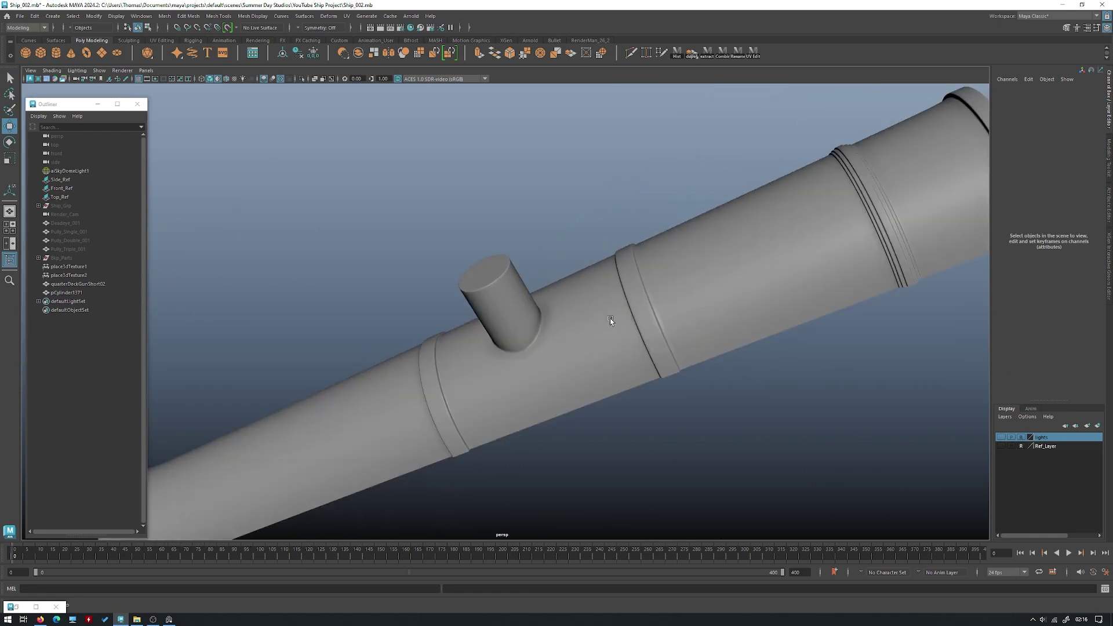
pyautogui.keyDown('alt'); pyautogui.moveTo(610, 319); pyautogui.dragTo(485, 284, button='right'); pyautogui.keyUp('alt')
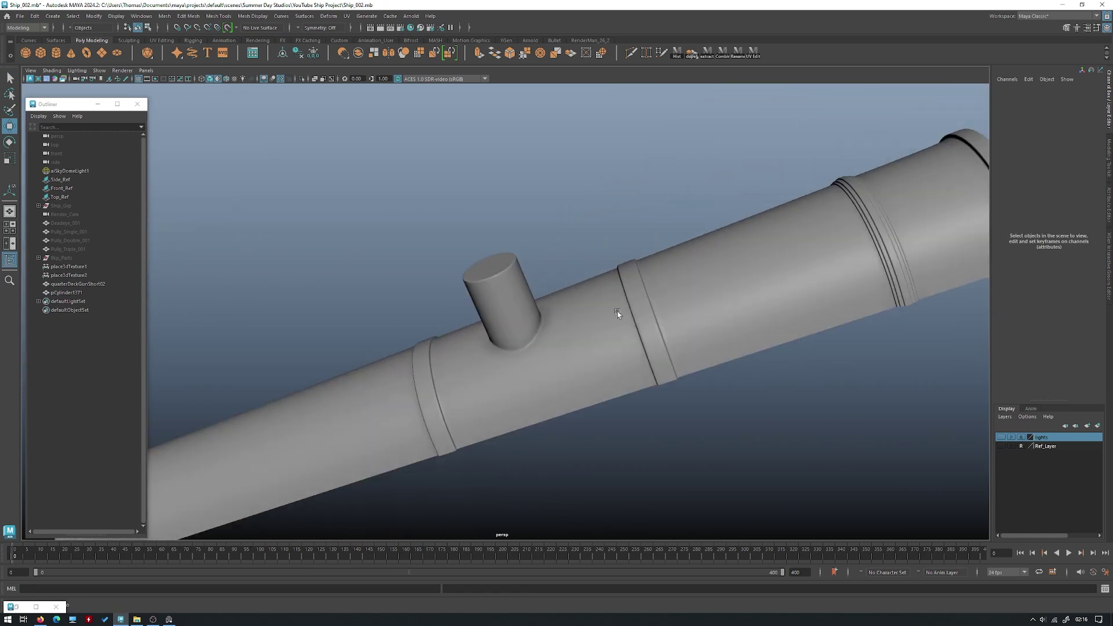
pyautogui.keyDown('alt'); pyautogui.moveTo(484, 283); pyautogui.dragTo(536, 339); pyautogui.keyUp('alt')
pyautogui.keyDown('alt'); pyautogui.moveTo(536, 340); pyautogui.dragTo(614, 338, button='right'); pyautogui.keyUp('alt')
pyautogui.keyDown('alt'); pyautogui.moveTo(614, 338); pyautogui.dragTo(749, 334); pyautogui.keyUp('alt')
pyautogui.keyDown('alt'); pyautogui.moveTo(750, 334); pyautogui.dragTo(609, 325, button='right'); pyautogui.keyUp('alt')
pyautogui.keyDown('alt'); pyautogui.moveTo(609, 324); pyautogui.dragTo(453, 284); pyautogui.keyUp('alt')
pyautogui.keyDown('alt'); pyautogui.moveTo(508, 353); pyautogui.dragTo(522, 371); pyautogui.keyUp('alt')
pyautogui.keyDown('alt'); pyautogui.moveTo(522, 371); pyautogui.dragTo(565, 395, button='right'); pyautogui.keyUp('alt')
pyautogui.keyDown('alt'); pyautogui.moveTo(565, 395); pyautogui.dragTo(543, 412); pyautogui.keyUp('alt')
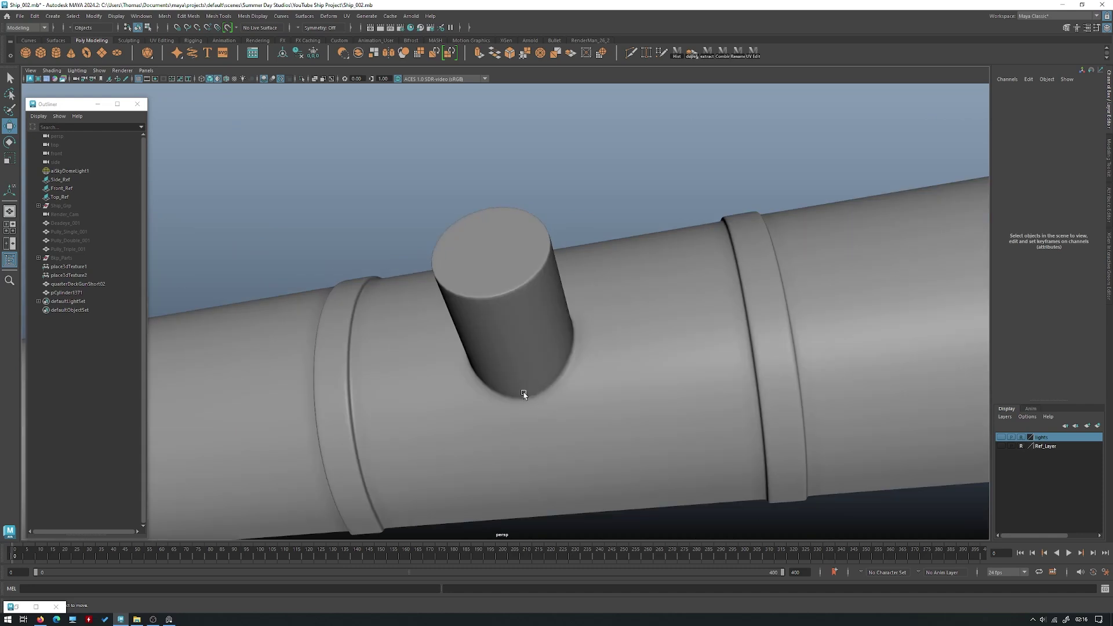
pyautogui.keyDown('alt'); pyautogui.moveTo(619, 307); pyautogui.dragTo(573, 345); pyautogui.keyUp('alt')
pyautogui.keyDown('alt'); pyautogui.moveTo(577, 263); pyautogui.dragTo(620, 323); pyautogui.keyUp('alt')
# - Compare the long barrel with the finished short cannon, examining the ring on the short cannon's rear knob
pyautogui.click(592, 267)
pyautogui.press('f')
pyautogui.keyDown('alt'); pyautogui.moveTo(676, 275); pyautogui.dragTo(522, 285); pyautogui.keyUp('alt')
pyautogui.keyDown('alt'); pyautogui.moveTo(522, 285); pyautogui.dragTo(493, 293, button='right'); pyautogui.keyUp('alt')
pyautogui.keyDown('alt'); pyautogui.moveTo(492, 292); pyautogui.dragTo(486, 297); pyautogui.keyUp('alt')
pyautogui.keyDown('alt'); pyautogui.moveTo(563, 278); pyautogui.dragTo(542, 313); pyautogui.keyUp('alt')
pyautogui.keyDown('alt'); pyautogui.moveTo(541, 342); pyautogui.dragTo(507, 302, button='middle'); pyautogui.keyUp('alt')
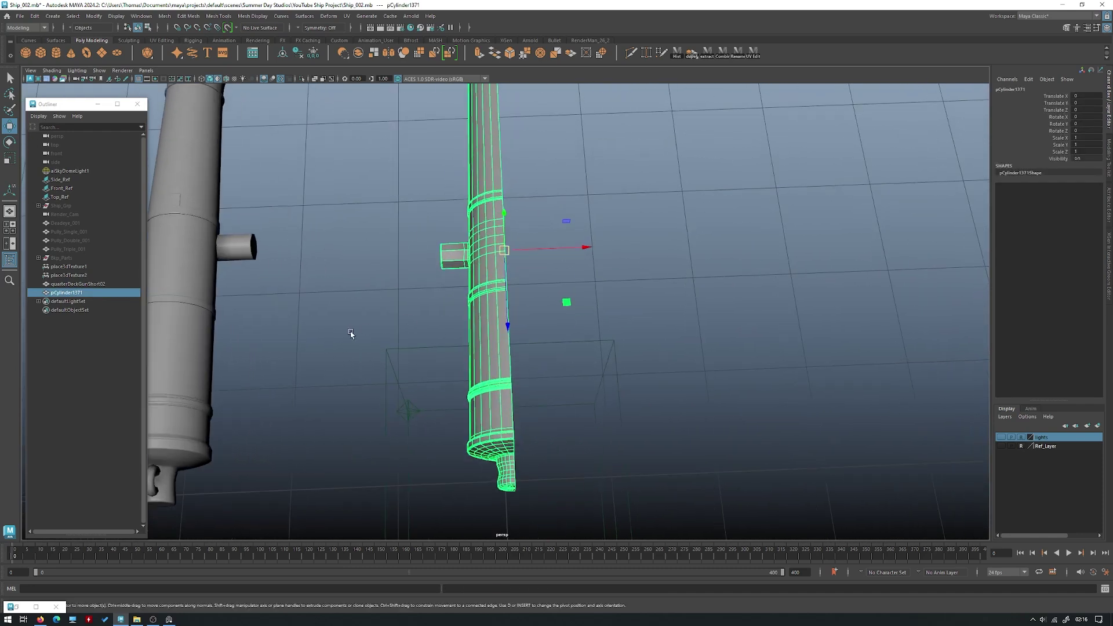
pyautogui.click(350, 333)
pyautogui.keyDown('alt'); pyautogui.moveTo(279, 406); pyautogui.dragTo(358, 357); pyautogui.keyUp('alt')
pyautogui.keyDown('alt'); pyautogui.moveTo(358, 358); pyautogui.dragTo(406, 360, button='right'); pyautogui.keyUp('alt')
pyautogui.keyDown('alt'); pyautogui.moveTo(406, 361); pyautogui.dragTo(442, 359); pyautogui.keyUp('alt')
pyautogui.click(602, 347)
pyautogui.keyDown('alt'); pyautogui.moveTo(559, 351); pyautogui.dragTo(517, 367); pyautogui.keyUp('alt')
pyautogui.scroll(-2, 496, 367)
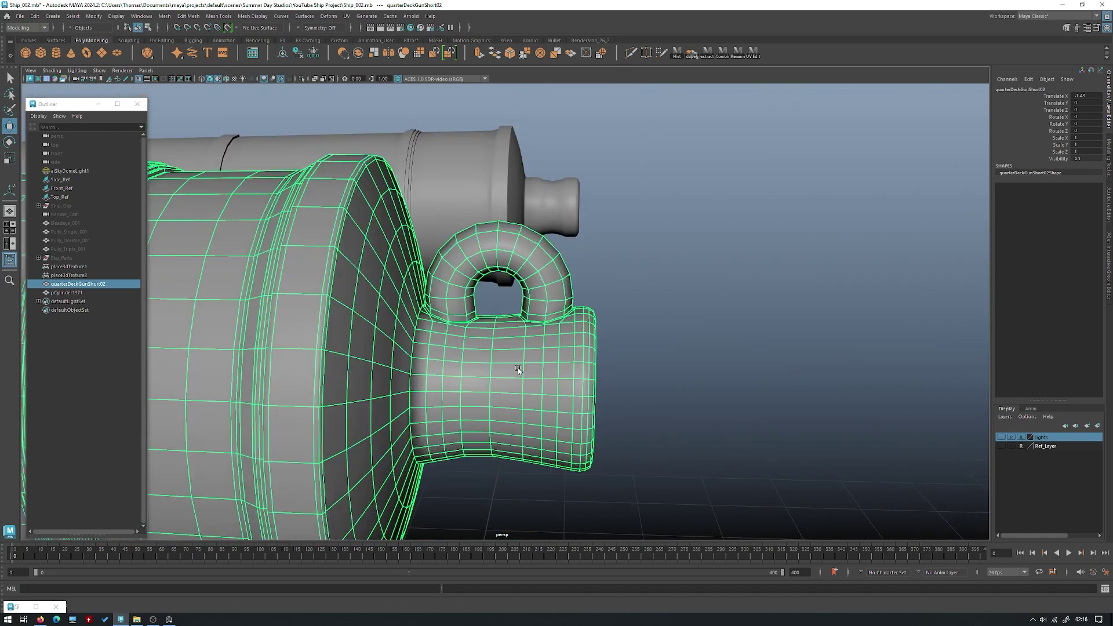
pyautogui.click(545, 221)
pyautogui.keyDown('alt'); pyautogui.moveTo(617, 203); pyautogui.dragTo(661, 246, button='middle'); pyautogui.keyUp('alt')
pyautogui.click(661, 246)
pyautogui.keyDown('alt'); pyautogui.moveTo(661, 246); pyautogui.dragTo(603, 201, button='right'); pyautogui.keyUp('alt')
pyautogui.keyDown('alt'); pyautogui.moveTo(644, 200); pyautogui.dragTo(613, 216); pyautogui.keyUp('alt')
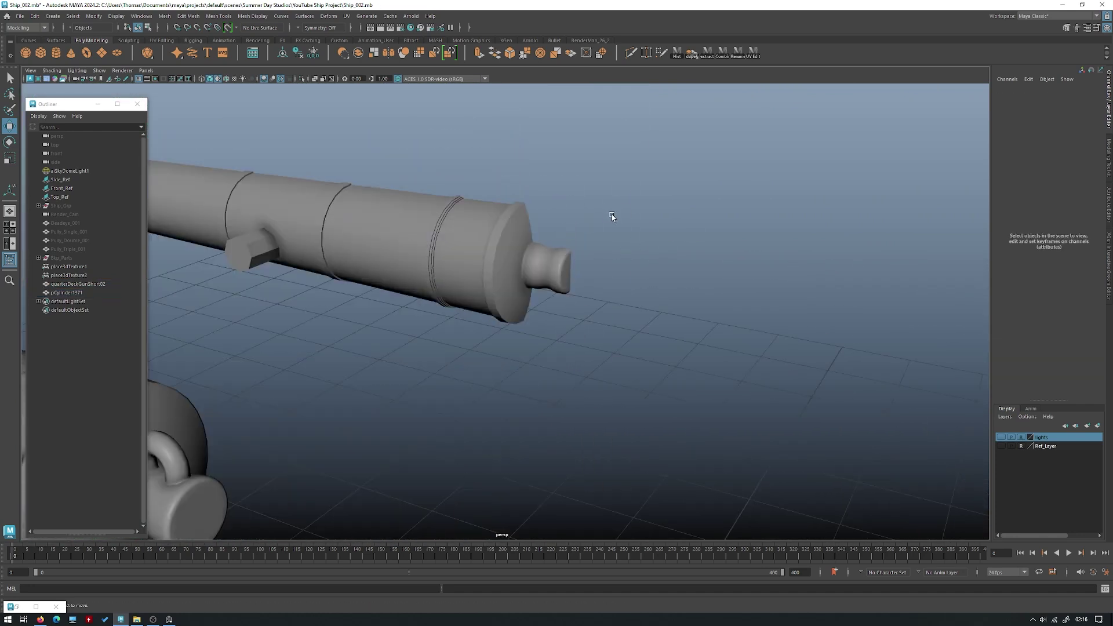
# - Soften the edge normals of the whole long cannon mesh
pyautogui.keyDown('alt'); pyautogui.moveTo(613, 216); pyautogui.dragTo(498, 201, button='right'); pyautogui.keyUp('alt')
pyautogui.keyDown('alt'); pyautogui.moveTo(588, 194); pyautogui.dragTo(586, 214); pyautogui.keyUp('alt')
pyautogui.keyDown('alt'); pyautogui.moveTo(586, 213); pyautogui.dragTo(618, 231, button='middle'); pyautogui.keyUp('alt')
pyautogui.click(527, 281)
pyautogui.press('space')
pyautogui.click(525, 229)
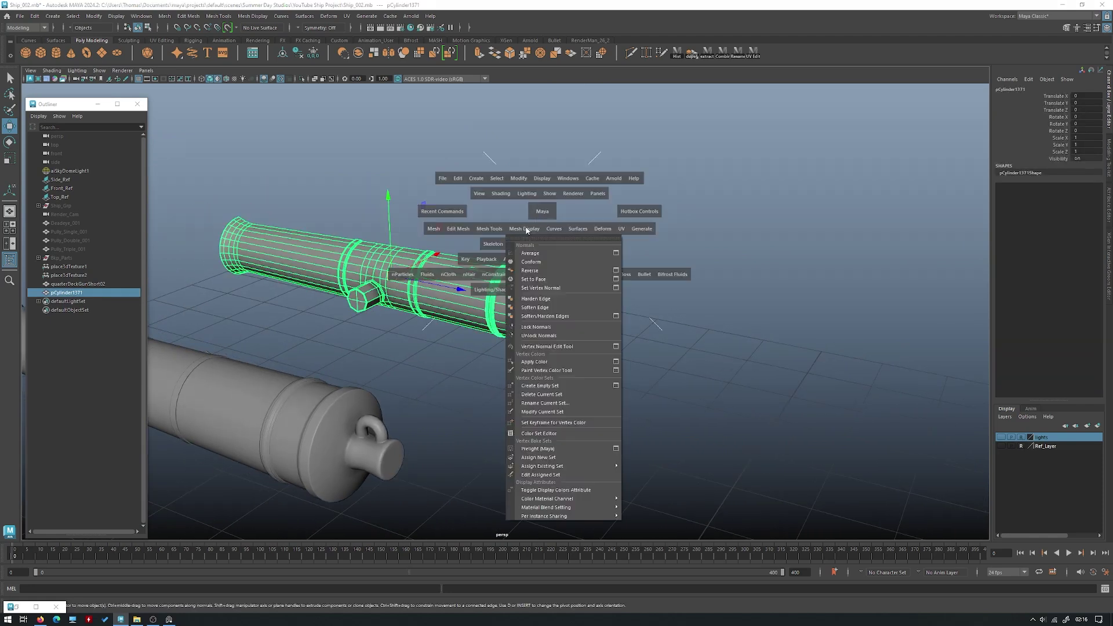
pyautogui.click(534, 307)
pyautogui.click(583, 239)
pyautogui.keyDown('alt'); pyautogui.moveTo(583, 239); pyautogui.dragTo(498, 257); pyautogui.keyUp('alt')
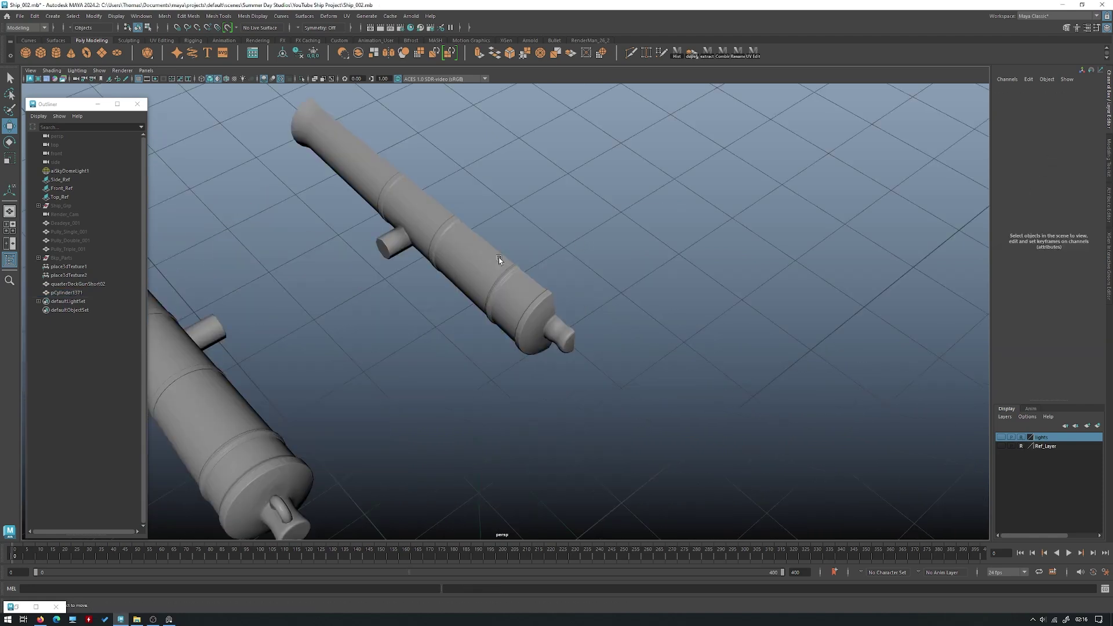
# - Create a polygon torus, move it to the long cannon's rear knob and scale it uniformly to about 0.104
pyautogui.keyDown('shift'); pyautogui.rightClick(548, 217); pyautogui.keyUp('shift')
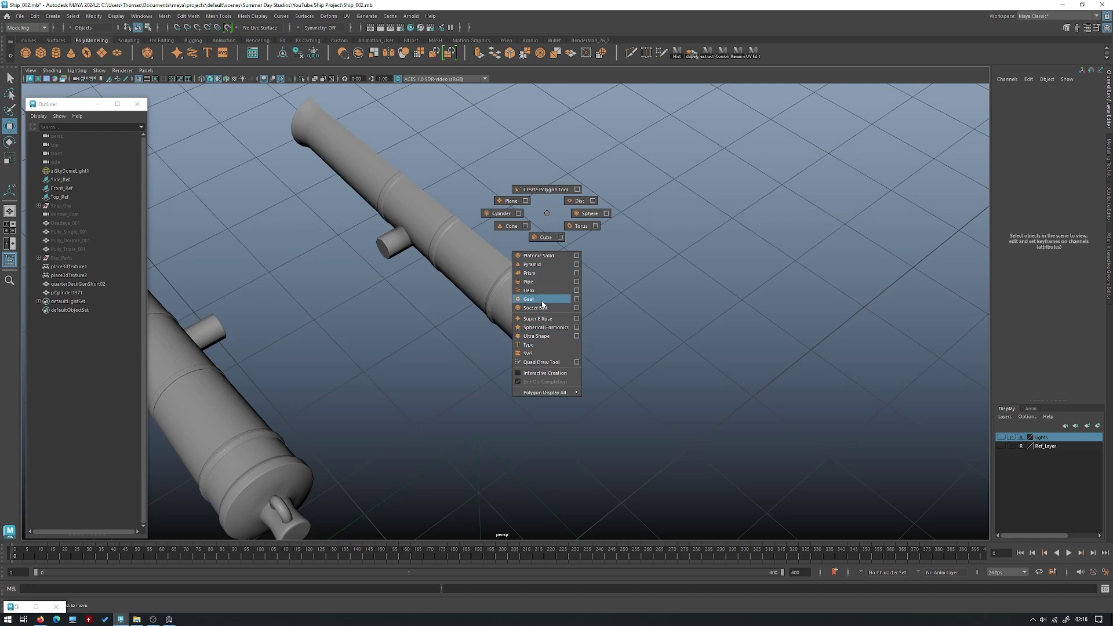
pyautogui.click(580, 227)
pyautogui.scroll(-10, 509, 268)
pyautogui.moveTo(476, 510); pyautogui.dragTo(281, 277)
pyautogui.press('f')
pyautogui.press('r')
pyautogui.press('f')
# - Set the torus's height subdivisions to 8
pyautogui.click(1007, 188)
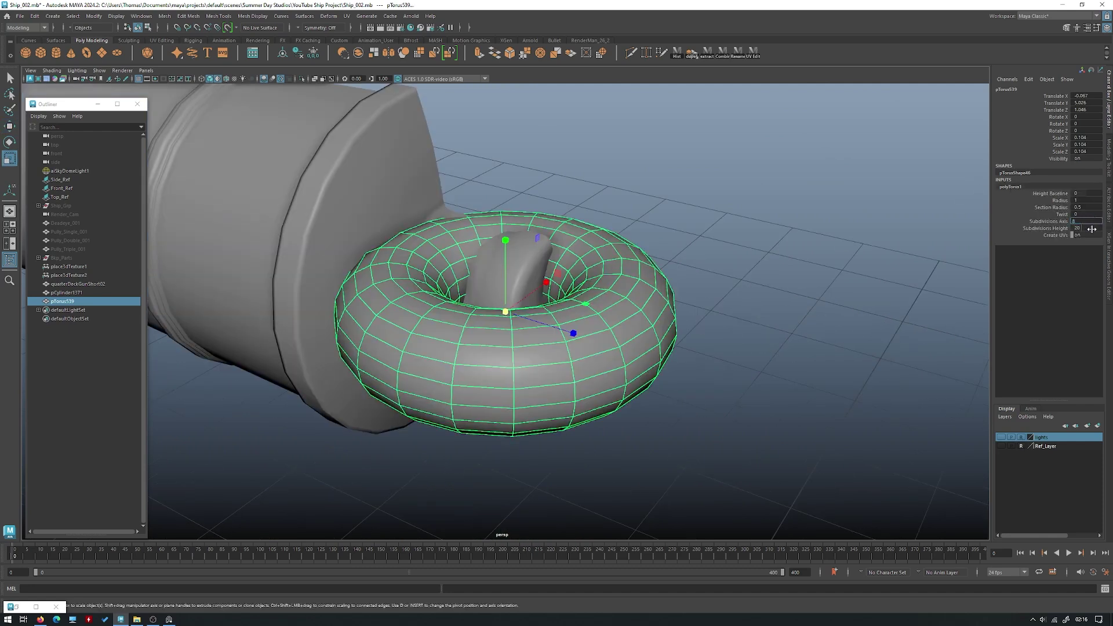
pyautogui.write('8')
pyautogui.press('Return')
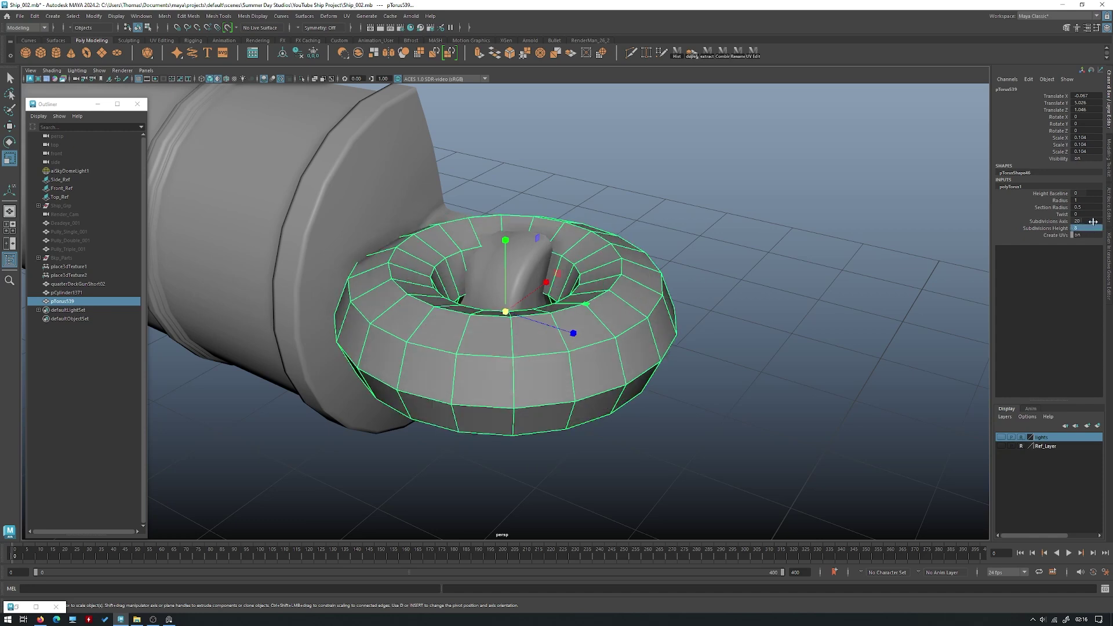
# - Rotate the torus 90 degrees about Z so it stands upright, and scale it down
pyautogui.scroll(-5, 504, 313)
pyautogui.click(522, 286)
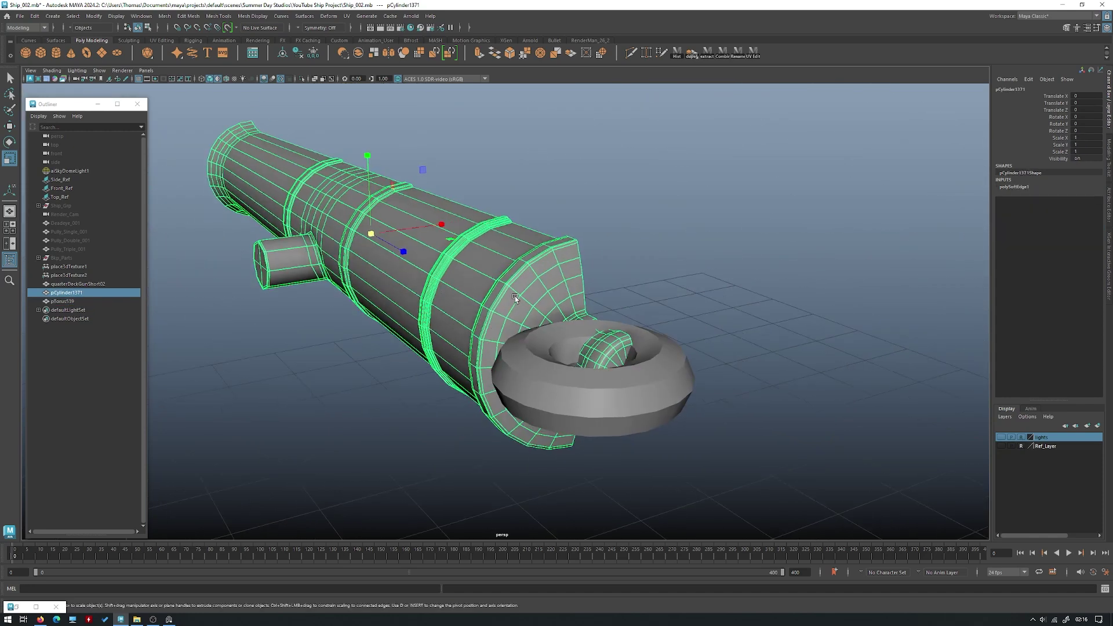
pyautogui.click(632, 329)
pyautogui.moveTo(609, 311); pyautogui.dragTo(743, 244)
pyautogui.press('r')
pyautogui.moveTo(582, 385); pyautogui.dragTo(500, 370)
# - Move the upright torus so its upper half protrudes from the top of the rear knob
pyautogui.keyDown('alt'); pyautogui.moveTo(661, 342); pyautogui.dragTo(423, 309, button='right'); pyautogui.keyUp('alt')
pyautogui.keyDown('alt'); pyautogui.moveTo(423, 309); pyautogui.dragTo(513, 328); pyautogui.keyUp('alt')
pyautogui.press('w')
pyautogui.press('f')
pyautogui.keyDown('alt'); pyautogui.moveTo(554, 331); pyautogui.dragTo(514, 286, button='right'); pyautogui.keyUp('alt')
pyautogui.keyDown('alt'); pyautogui.moveTo(514, 286); pyautogui.dragTo(521, 284); pyautogui.keyUp('alt')
pyautogui.moveTo(507, 285); pyautogui.dragTo(492, 255)
pyautogui.moveTo(485, 281); pyautogui.dragTo(499, 271)
pyautogui.keyDown('alt'); pyautogui.moveTo(500, 271); pyautogui.dragTo(551, 260); pyautogui.keyUp('alt')
pyautogui.press('r')
pyautogui.press('w')
pyautogui.keyDown('alt'); pyautogui.moveTo(548, 256); pyautogui.dragTo(545, 252); pyautogui.keyUp('alt')
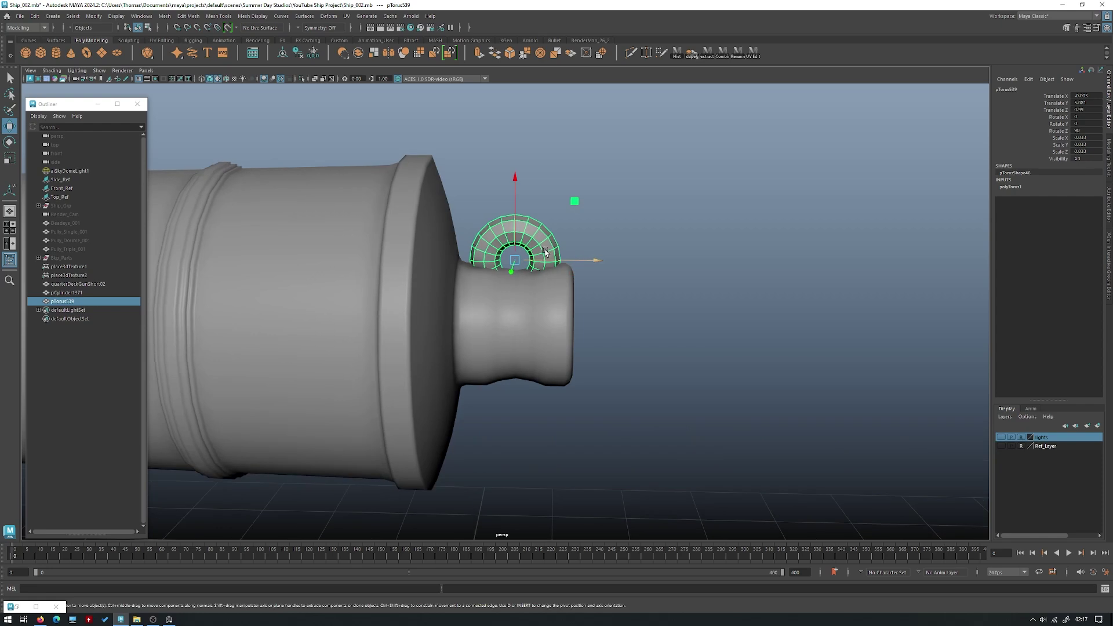
# - Enlarge the ring slightly and raise it above the rear knob to about 5.109 in Y
pyautogui.keyDown('alt'); pyautogui.moveTo(545, 252); pyautogui.dragTo(540, 276, button='middle'); pyautogui.keyUp('alt')
pyautogui.press('r')
pyautogui.moveTo(509, 282); pyautogui.dragTo(466, 248)
pyautogui.press('w')
pyautogui.click(597, 241)
pyautogui.keyDown('alt'); pyautogui.moveTo(465, 248); pyautogui.dragTo(834, 342, button='right'); pyautogui.keyUp('alt')
pyautogui.moveTo(502, 243); pyautogui.dragTo(544, 229, button='right')
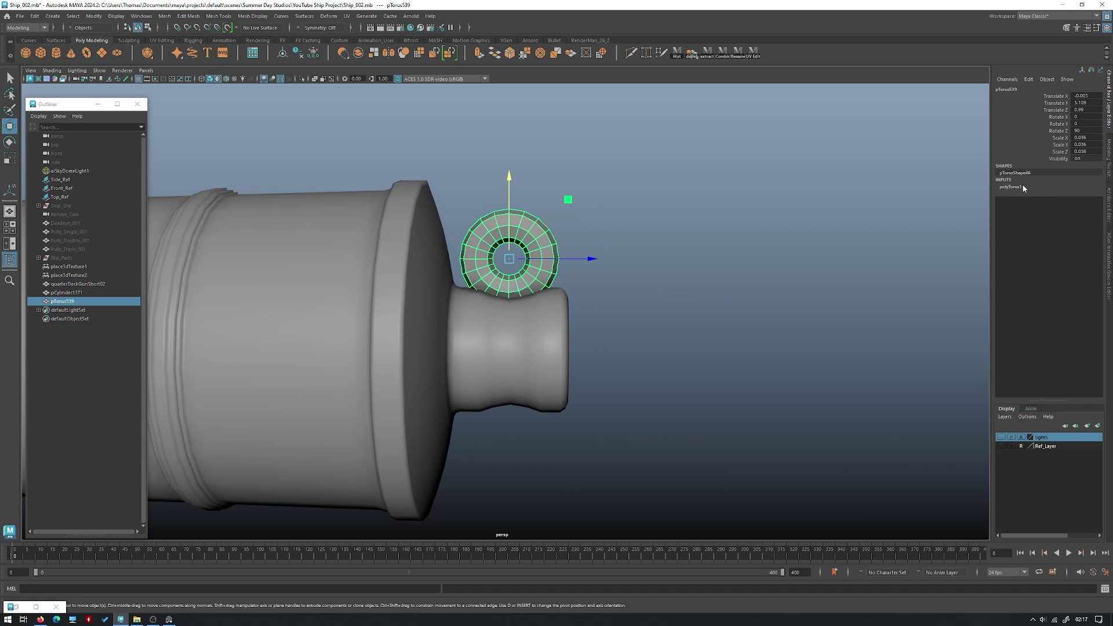
# - Set the ring's section radius to 0.4
pyautogui.click(1022, 187)
pyautogui.write('0.4')
pyautogui.press('Return')
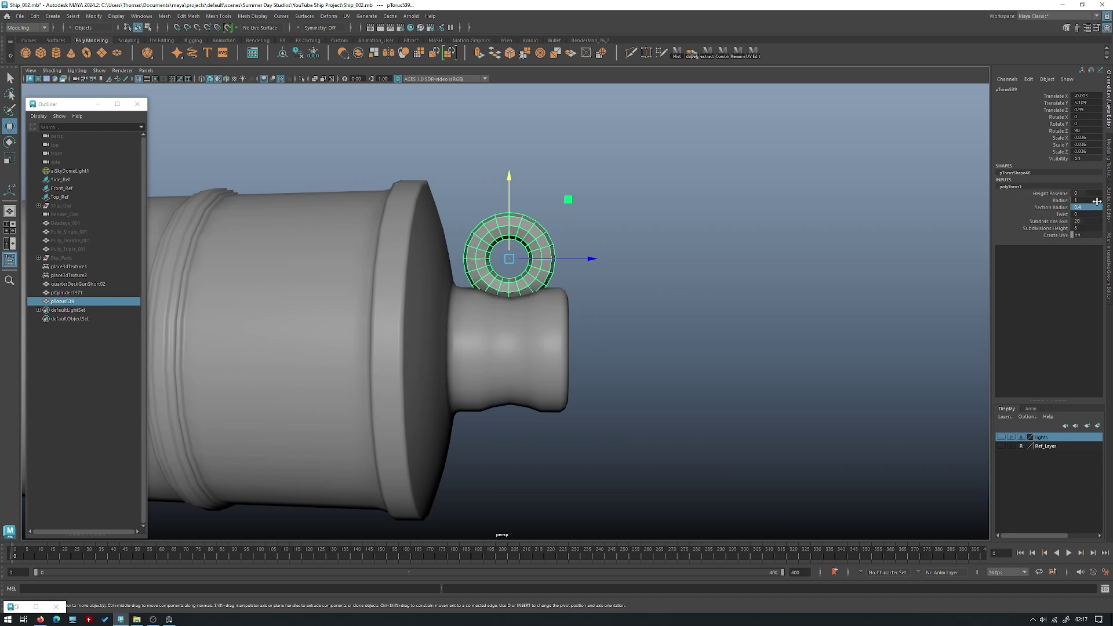
# - Delete the faces of the ring's lower half
pyautogui.moveTo(678, 213); pyautogui.dragTo(655, 340, button='right')
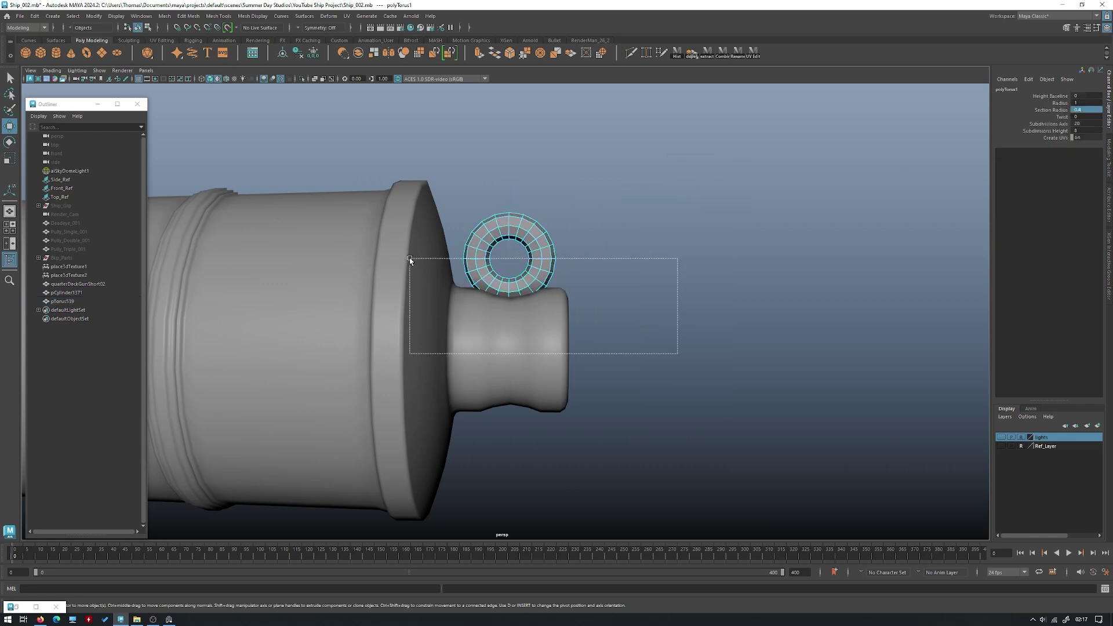
pyautogui.moveTo(410, 258); pyautogui.dragTo(409, 258)
pyautogui.press('Delete')
# - Extrude the open border edges of the half ring a short distance down towards the knob
pyautogui.moveTo(618, 208); pyautogui.dragTo(559, 213, button='right')
pyautogui.doubleClick(550, 259)
pyautogui.keyDown('shift'); pyautogui.rightClick(569, 176); pyautogui.keyUp('shift')
pyautogui.press('w')
pyautogui.keyDown('shift'); pyautogui.moveTo(550, 163); pyautogui.dragTo(548, 186, button='right'); pyautogui.keyUp('shift')
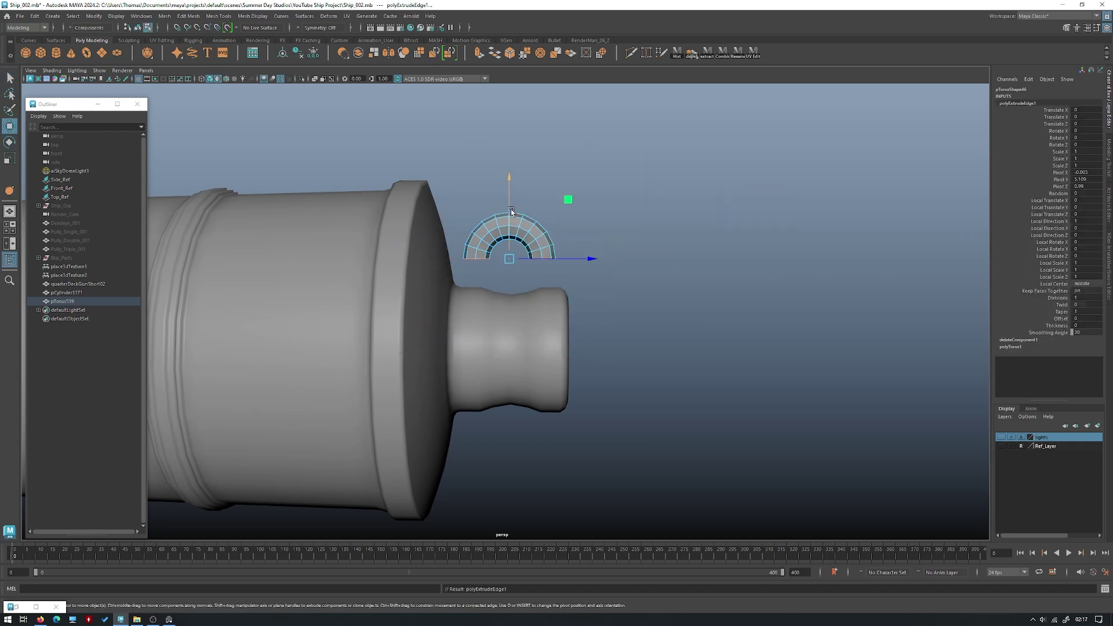
pyautogui.moveTo(513, 209); pyautogui.dragTo(507, 213)
# - Return the half ring to object mode and delete its construction history
pyautogui.rightClick(558, 201)
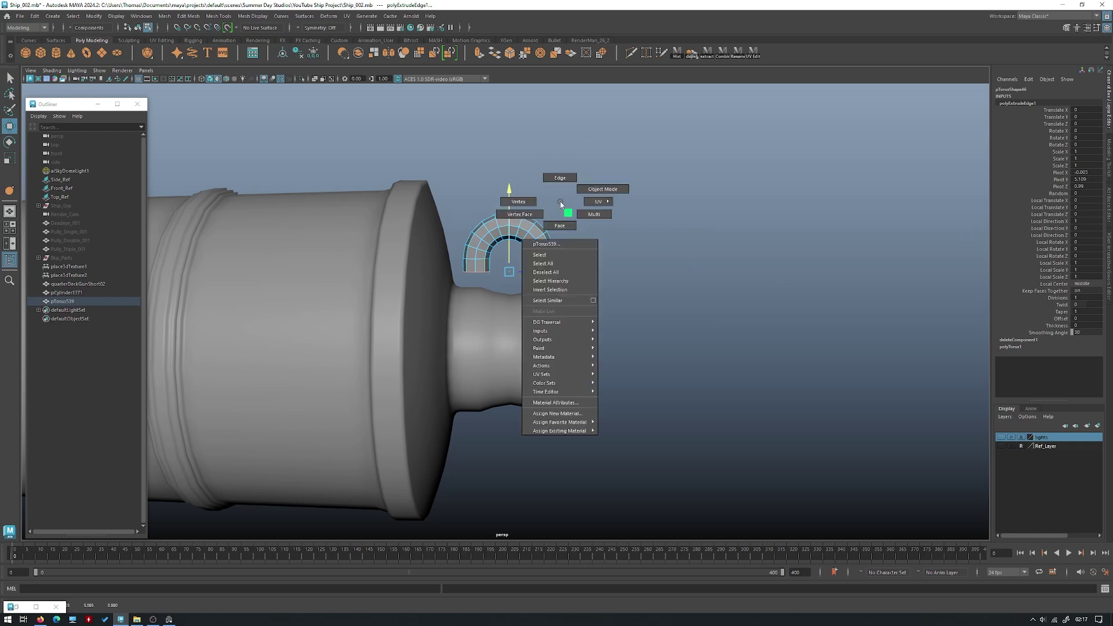
pyautogui.moveTo(536, 220); pyautogui.dragTo(565, 210, button='right')
pyautogui.hotkey('alt', 'shift', 'd')
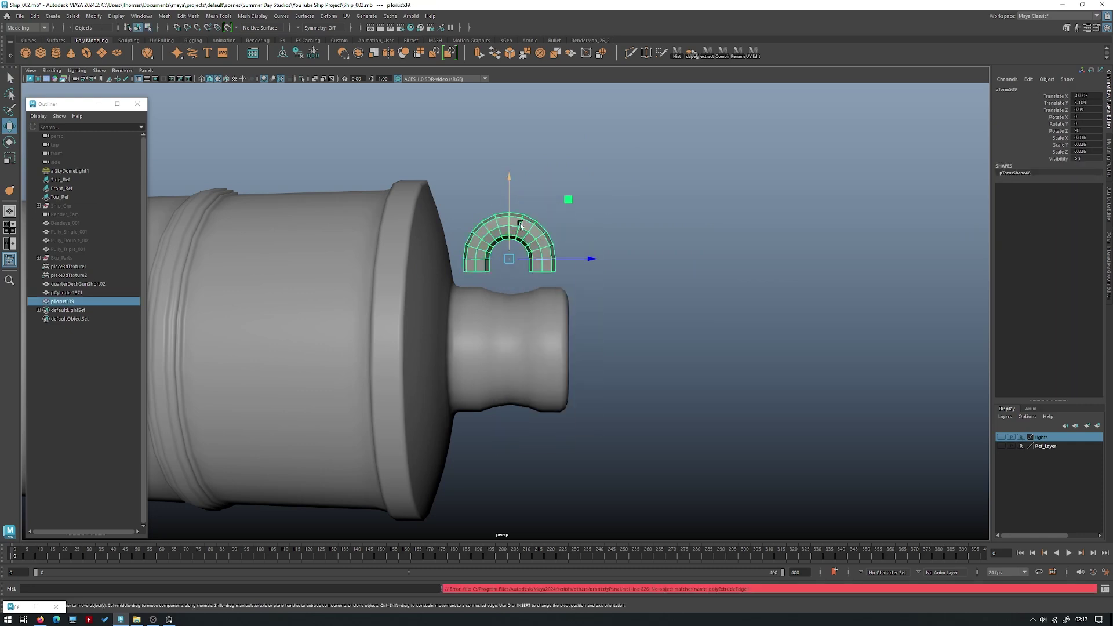
# - Lower the half ring until its feet meet the top of the rear knob
pyautogui.hotkey('ctrl', 'shift', 'f')
pyautogui.press('3')
pyautogui.moveTo(510, 217); pyautogui.dragTo(510, 231)
pyautogui.keyDown('alt'); pyautogui.moveTo(509, 231); pyautogui.dragTo(516, 280, button='middle'); pyautogui.keyUp('alt')
# - Delete one side of both the cannon and the ring along the centre plane, leaving matching halves
pyautogui.click(534, 359)
pyautogui.keyDown('alt'); pyautogui.moveTo(534, 360); pyautogui.dragTo(534, 382); pyautogui.keyUp('alt')
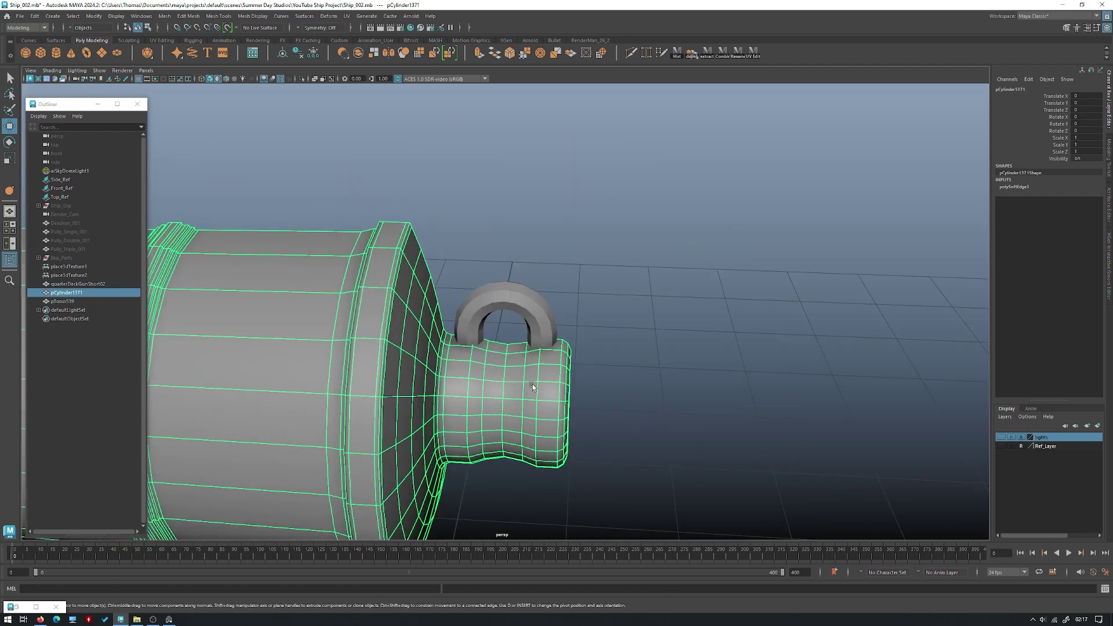
pyautogui.keyDown('alt'); pyautogui.moveTo(534, 382); pyautogui.dragTo(571, 388, button='right'); pyautogui.keyUp('alt')
pyautogui.keyDown('alt'); pyautogui.moveTo(539, 361); pyautogui.dragTo(475, 284); pyautogui.keyUp('alt')
pyautogui.click(483, 277)
pyautogui.keyDown('alt'); pyautogui.moveTo(483, 277); pyautogui.dragTo(539, 284, button='right'); pyautogui.keyUp('alt')
pyautogui.press('4')
pyautogui.moveTo(569, 410)
pyautogui.mouseDown()
pyautogui.moveTo(499, 260)
pyautogui.moveTo(494, 165)
pyautogui.moveTo(521, 169)
pyautogui.moveTo(580, 224)
pyautogui.mouseUp()
pyautogui.press('Delete')
pyautogui.press('F8')
pyautogui.press('5')
pyautogui.click(510, 325)
pyautogui.keyDown('alt'); pyautogui.moveTo(510, 324); pyautogui.dragTo(531, 295); pyautogui.keyUp('alt')
pyautogui.keyDown('alt'); pyautogui.moveTo(531, 295); pyautogui.dragTo(544, 291, button='right'); pyautogui.keyUp('alt')
pyautogui.click(570, 260)
pyautogui.moveTo(462, 204); pyautogui.dragTo(463, 191)
pyautogui.hotkey('ctrl', 'z')
pyautogui.hotkey('ctrl', 'z')
# - Cut new edges into the top of the knob with Multi-Cut, following the outline of both ring feet
pyautogui.keyDown('alt'); pyautogui.moveTo(438, 238); pyautogui.dragTo(427, 290); pyautogui.keyUp('alt')
pyautogui.keyDown('alt'); pyautogui.moveTo(428, 292); pyautogui.dragTo(430, 302, button='right'); pyautogui.keyUp('alt')
pyautogui.keyDown('alt'); pyautogui.moveTo(429, 301); pyautogui.dragTo(427, 273); pyautogui.keyUp('alt')
pyautogui.moveTo(427, 273); pyautogui.dragTo(362, 273, button='right')
pyautogui.keyDown('alt'); pyautogui.moveTo(425, 257); pyautogui.dragTo(533, 303); pyautogui.keyUp('alt')
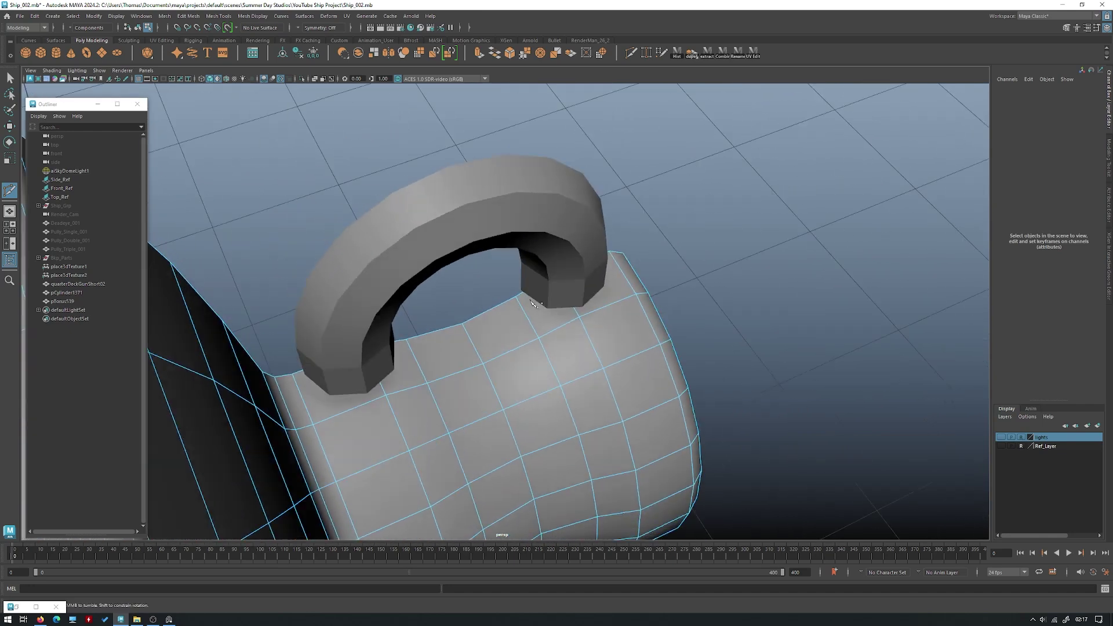
pyautogui.keyDown('alt'); pyautogui.moveTo(542, 311); pyautogui.dragTo(561, 325, button='right'); pyautogui.keyUp('alt')
pyautogui.moveTo(562, 325)
pyautogui.keyDown('alt'); pyautogui.mouseDown()
pyautogui.moveTo(561, 293)
pyautogui.moveTo(553, 300)
pyautogui.moveTo(576, 327)
pyautogui.mouseUp(); pyautogui.keyUp('alt')
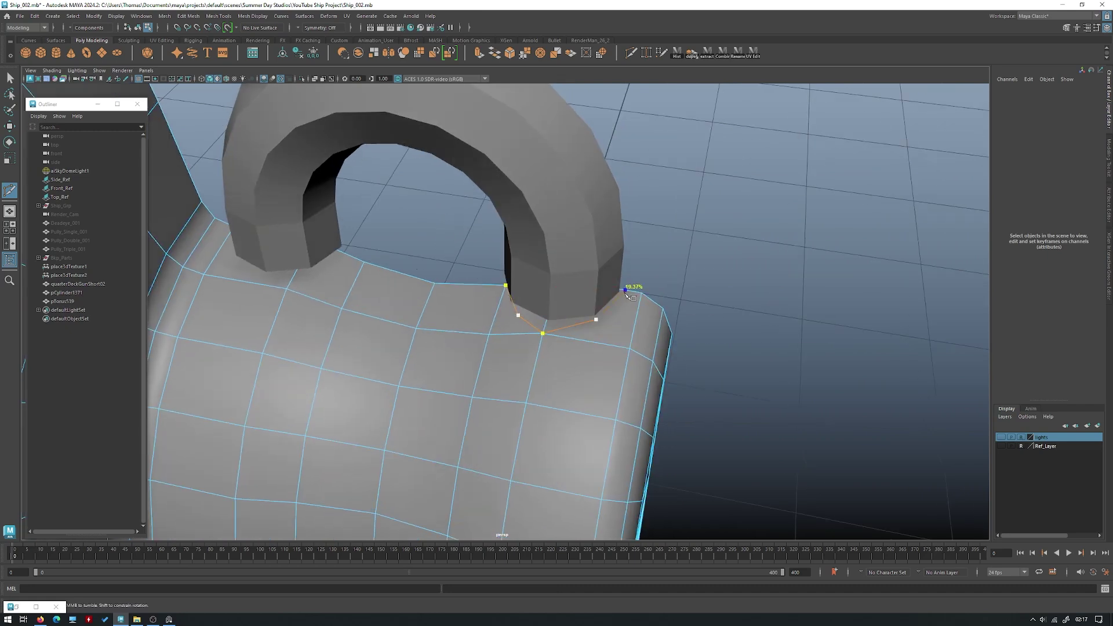
pyautogui.keyDown('alt'); pyautogui.moveTo(614, 242); pyautogui.dragTo(464, 328); pyautogui.keyUp('alt')
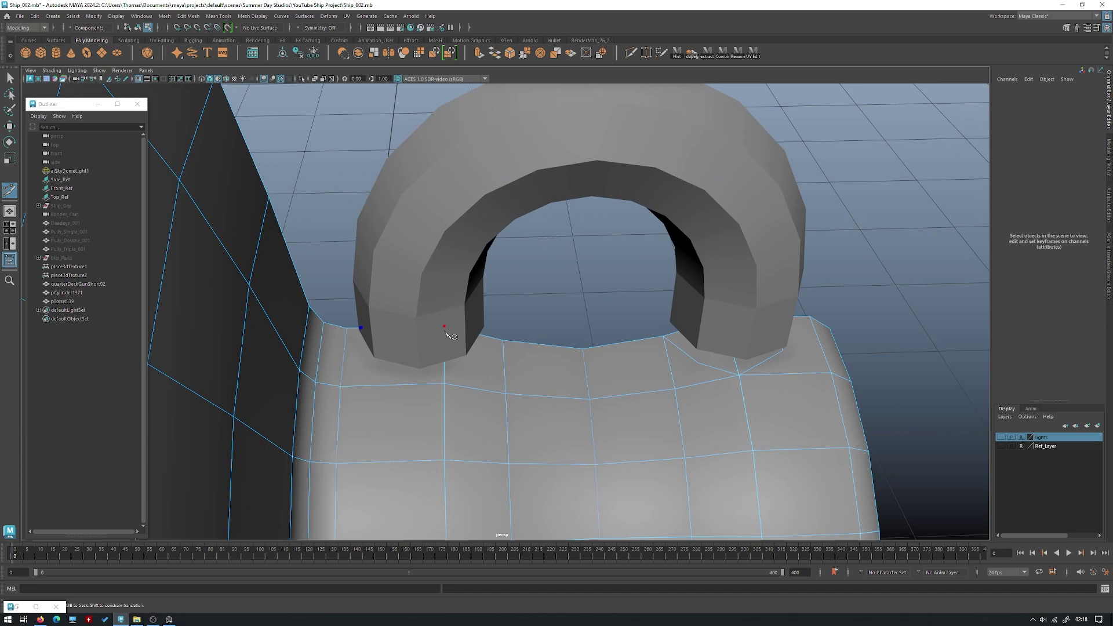
pyautogui.keyDown('alt'); pyautogui.moveTo(474, 369); pyautogui.dragTo(466, 366); pyautogui.keyUp('alt')
pyautogui.press('w')
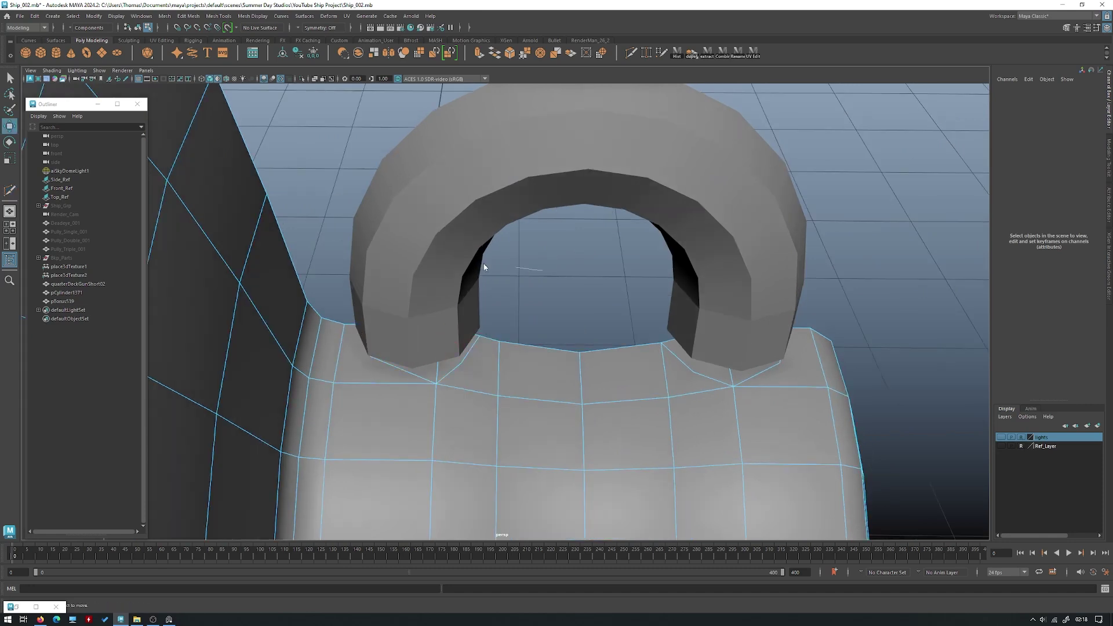
# - Move the knob's cut vertices at the barrel-side foot closer to the outline of the ring's foot
pyautogui.click(431, 386)
pyautogui.moveTo(445, 383); pyautogui.dragTo(493, 360)
pyautogui.click(376, 361)
pyautogui.press('v')
pyautogui.press('v')
pyautogui.press('v')
pyautogui.click(386, 355)
# - Shift the half ring sideways so its open border lines up with the cannon's centre plane
pyautogui.moveTo(517, 331); pyautogui.dragTo(479, 331, button='right')
pyautogui.click(482, 319)
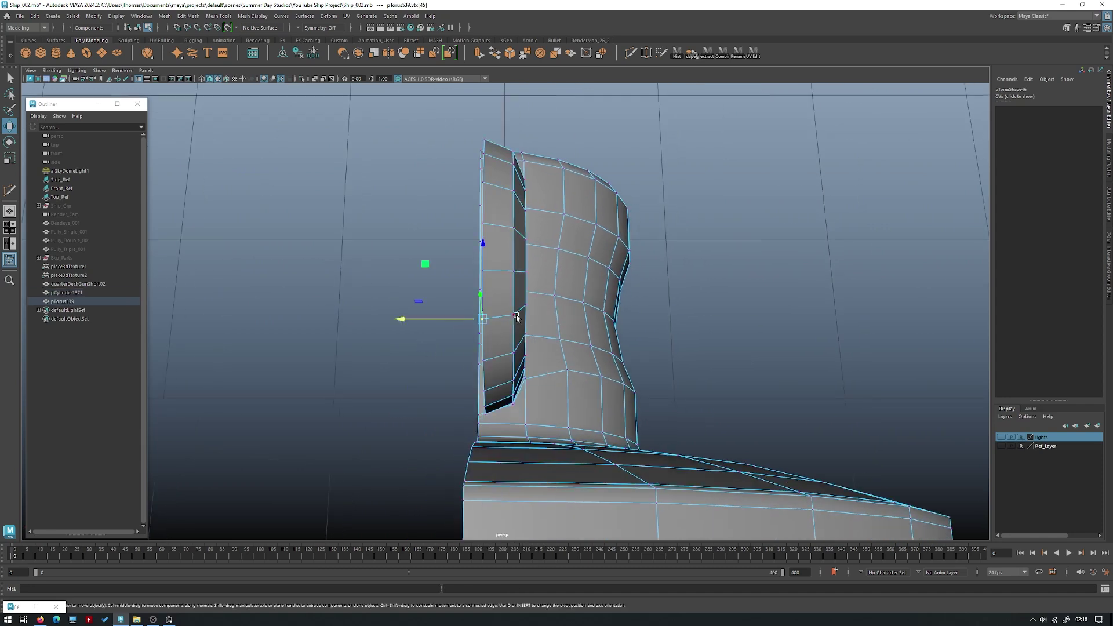
pyautogui.keyDown('alt'); pyautogui.moveTo(513, 320); pyautogui.dragTo(514, 323); pyautogui.keyUp('alt')
pyautogui.moveTo(514, 313); pyautogui.dragTo(526, 299, button='right')
pyautogui.keyDown('alt'); pyautogui.moveTo(481, 297); pyautogui.dragTo(465, 296); pyautogui.keyUp('alt')
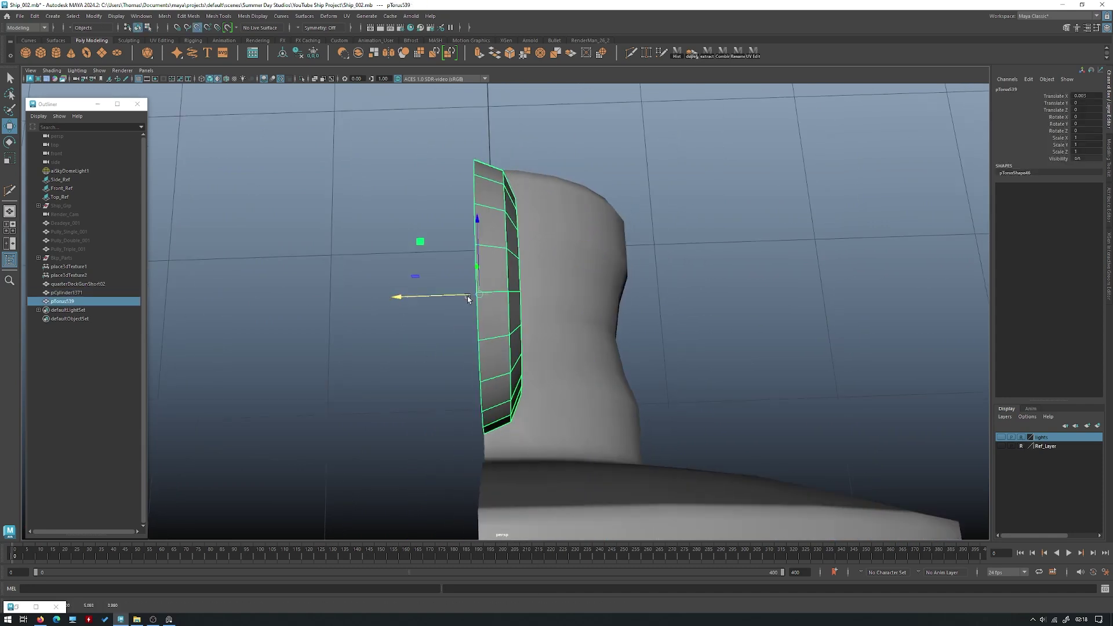
# - Adjust the knob's cut vertices beneath the barrel-side foot to match the corners of the ring's base
pyautogui.click(558, 315)
pyautogui.keyDown('alt'); pyautogui.moveTo(557, 315); pyautogui.dragTo(533, 338); pyautogui.keyUp('alt')
pyautogui.moveTo(533, 340); pyautogui.dragTo(492, 343, button='right')
pyautogui.click(412, 447)
pyautogui.press('v')
pyautogui.moveTo(394, 431); pyautogui.dragTo(398, 430)
pyautogui.click(422, 389)
pyautogui.moveTo(412, 380); pyautogui.dragTo(403, 391)
pyautogui.click(330, 442)
pyautogui.moveTo(302, 403); pyautogui.dragTo(325, 429)
# - Reposition the knob's cut and border vertices around the free-end foot to match the ring's base
pyautogui.keyDown('alt'); pyautogui.moveTo(324, 429); pyautogui.dragTo(529, 351); pyautogui.keyUp('alt')
pyautogui.keyDown('alt'); pyautogui.moveTo(409, 363); pyautogui.dragTo(521, 323); pyautogui.keyUp('alt')
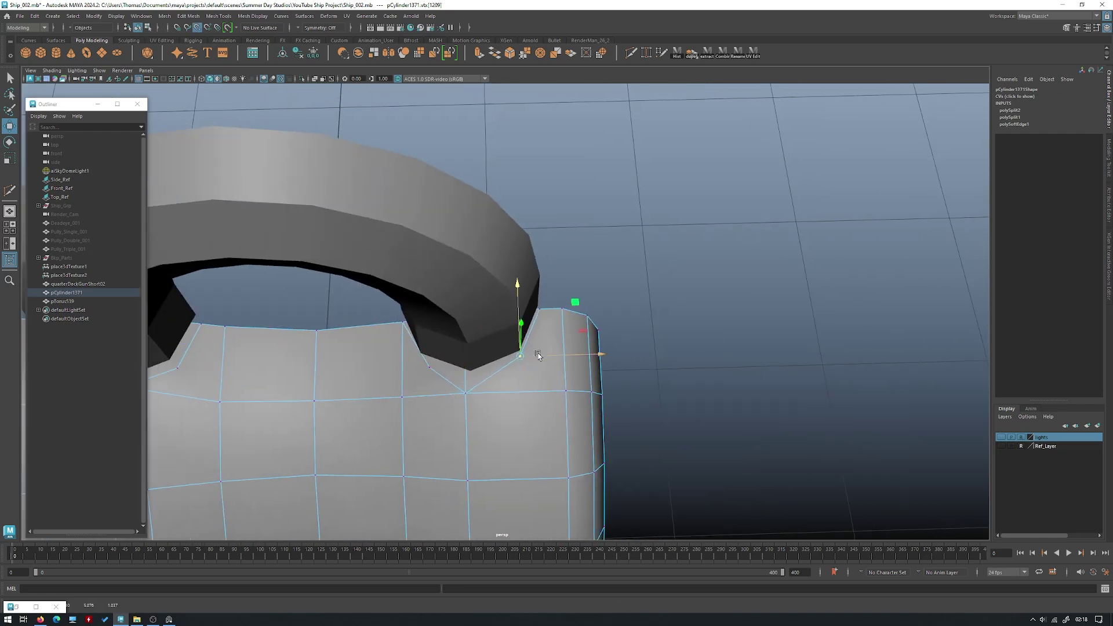
pyautogui.click(428, 366)
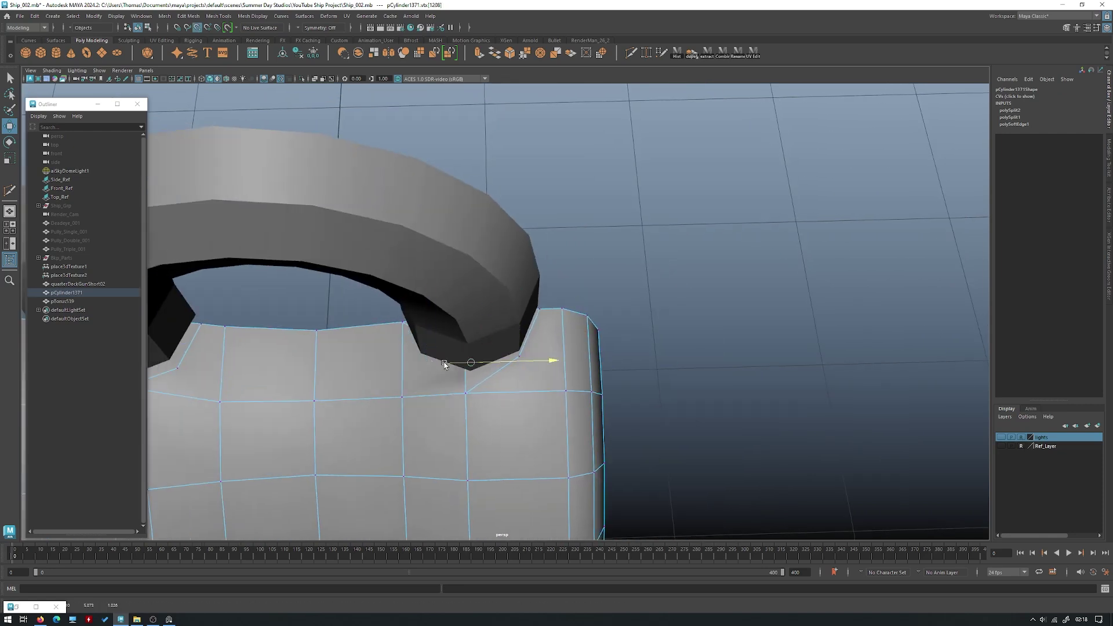
pyautogui.click(464, 394)
pyautogui.press('v')
pyautogui.moveTo(465, 359); pyautogui.dragTo(471, 373)
pyautogui.click(540, 310)
pyautogui.press('v')
pyautogui.moveTo(571, 307); pyautogui.dragTo(539, 311)
pyautogui.keyDown('alt'); pyautogui.moveTo(400, 379); pyautogui.dragTo(540, 276); pyautogui.keyUp('alt')
pyautogui.click(414, 363)
pyautogui.press('v')
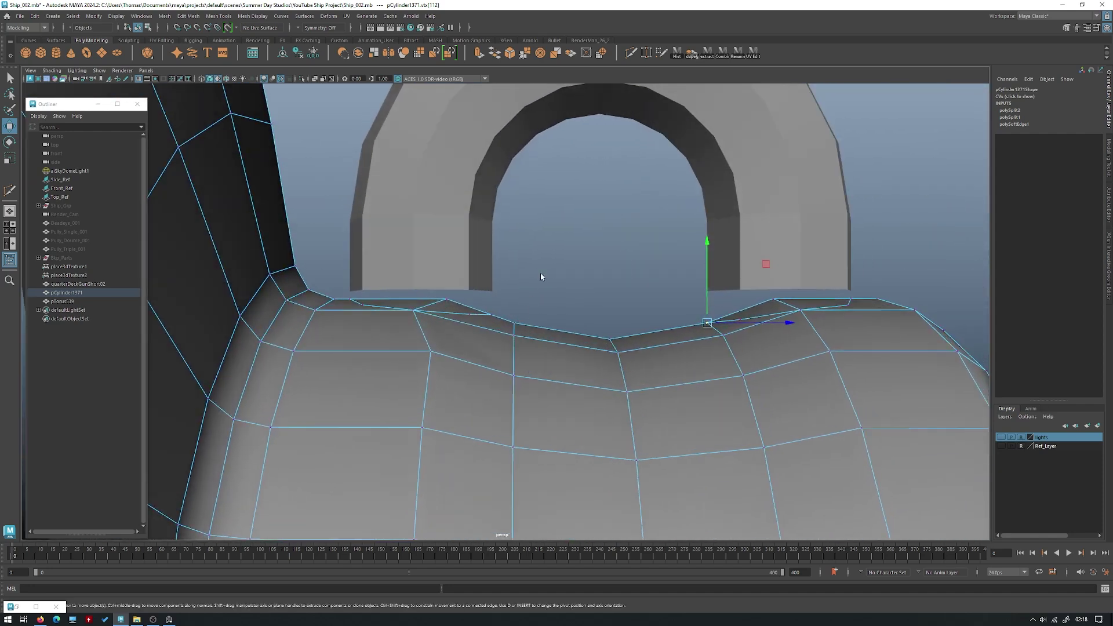
# - Delete the knob faces directly beneath both ring feet
pyautogui.moveTo(540, 277); pyautogui.dragTo(539, 304, button='right')
pyautogui.keyDown('alt'); pyautogui.moveTo(516, 296); pyautogui.dragTo(513, 309); pyautogui.keyUp('alt')
pyautogui.press('q')
pyautogui.click(412, 313)
pyautogui.keyDown('shift'); pyautogui.click(440, 319); pyautogui.keyUp('shift')
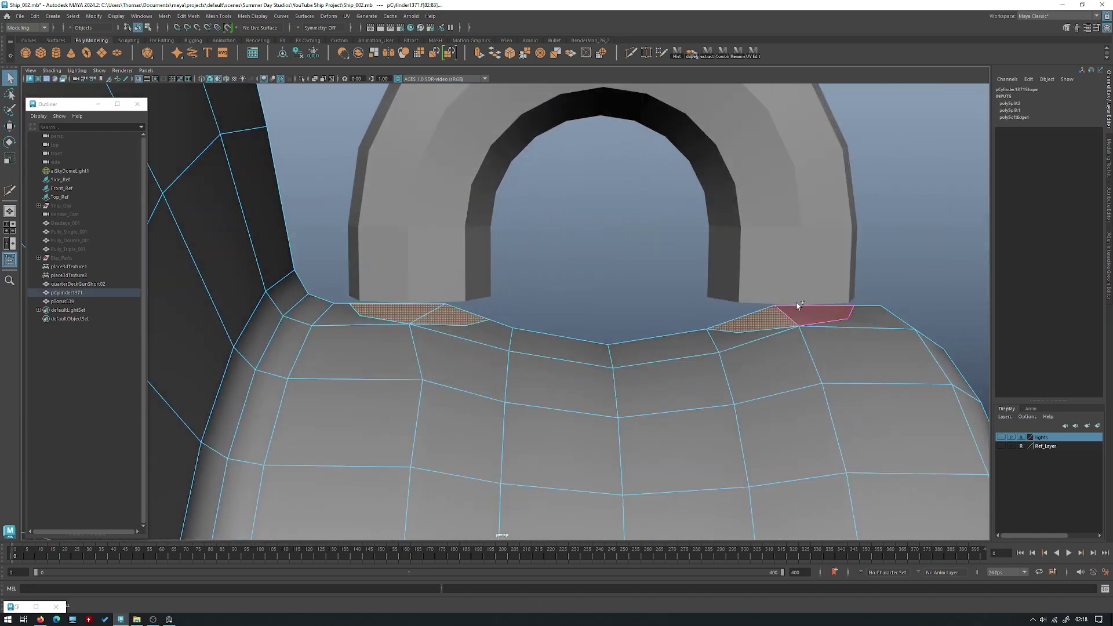
pyautogui.press('Delete')
# - Cut a new edge below the barrel-side foot opening and delete the old edges running to the opening
pyautogui.keyDown('alt'); pyautogui.moveTo(797, 302); pyautogui.dragTo(571, 367); pyautogui.keyUp('alt')
pyautogui.keyDown('shift'); pyautogui.moveTo(480, 299); pyautogui.dragTo(428, 301, button='right'); pyautogui.keyUp('shift')
pyautogui.keyDown('alt'); pyautogui.moveTo(394, 310); pyautogui.dragTo(365, 330); pyautogui.keyUp('alt')
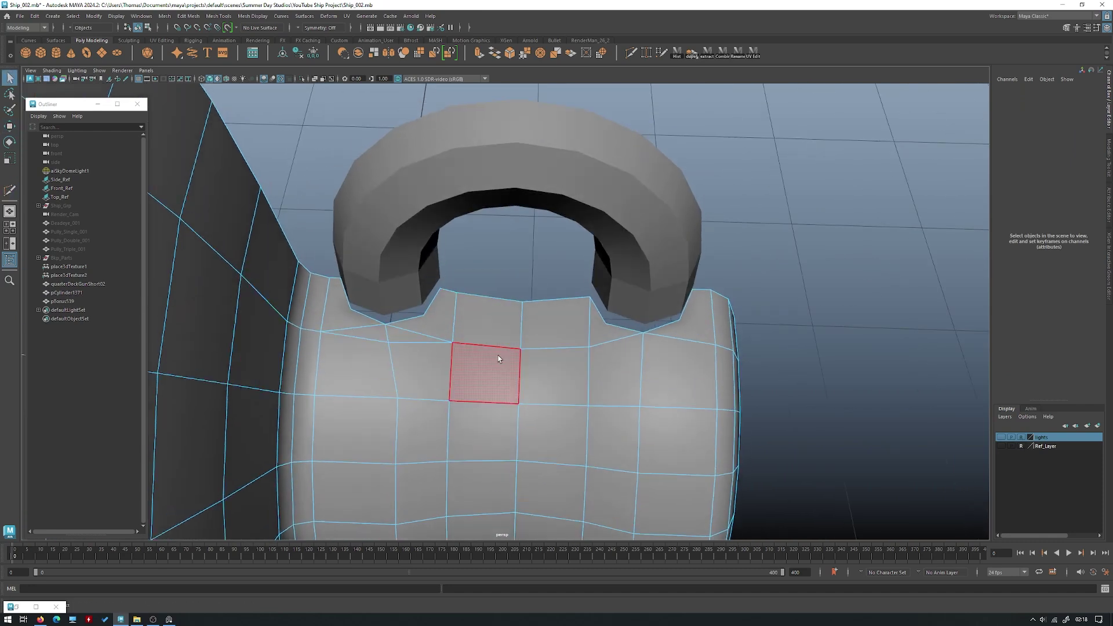
pyautogui.moveTo(470, 321); pyautogui.dragTo(469, 317, button='right')
pyautogui.click(434, 335)
pyautogui.press('Delete')
pyautogui.click(360, 335)
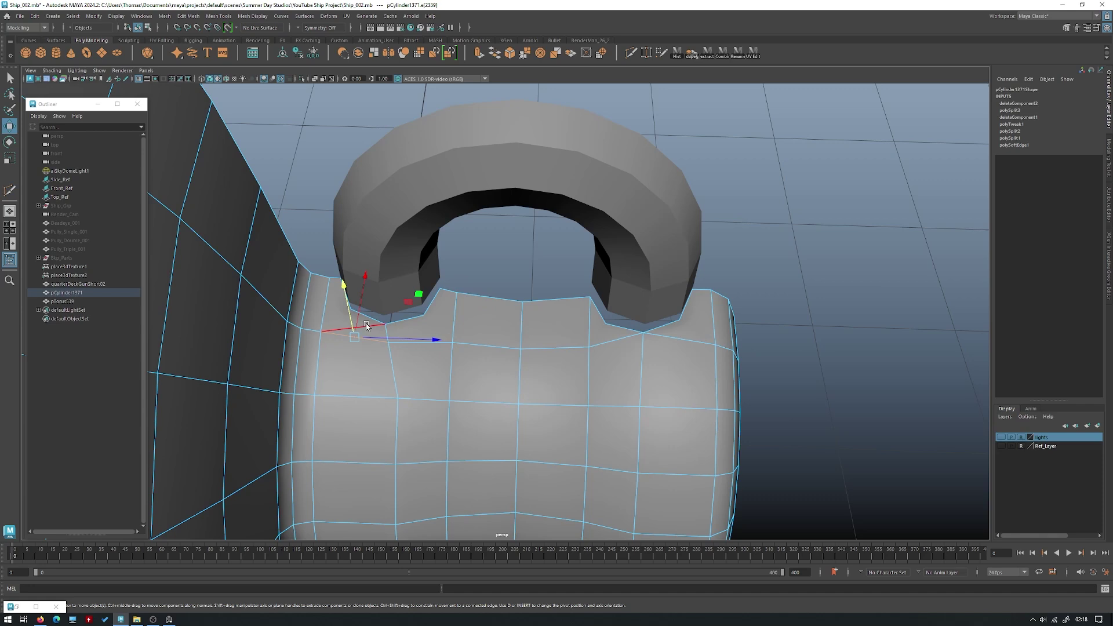
pyautogui.click(365, 324)
pyautogui.press('Delete')
# - Cut edges from the corners of the barrel-side foot opening to the surrounding edge loop
pyautogui.press('y')
pyautogui.rightClick(357, 329)
pyautogui.rightClick(386, 320)
# - Reroute the edge below the free-end foot opening and connect the opening's corners to the surrounding loop
pyautogui.keyDown('alt'); pyautogui.moveTo(467, 348); pyautogui.dragTo(455, 349); pyautogui.keyUp('alt')
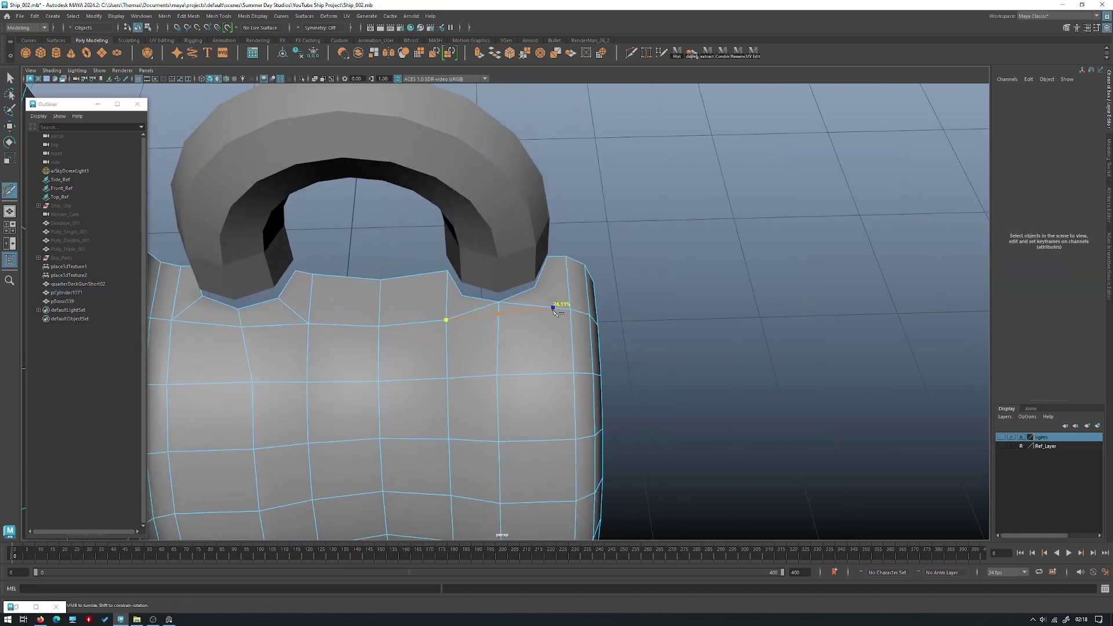
pyautogui.click(531, 307)
pyautogui.press('Delete')
pyautogui.press('y')
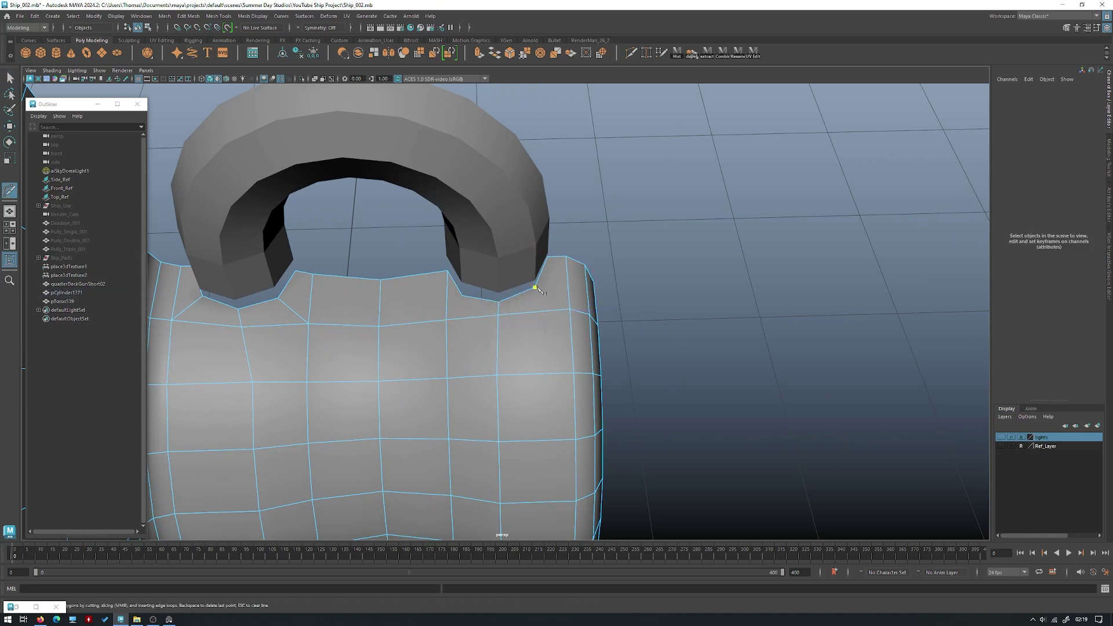
pyautogui.rightClick(525, 304)
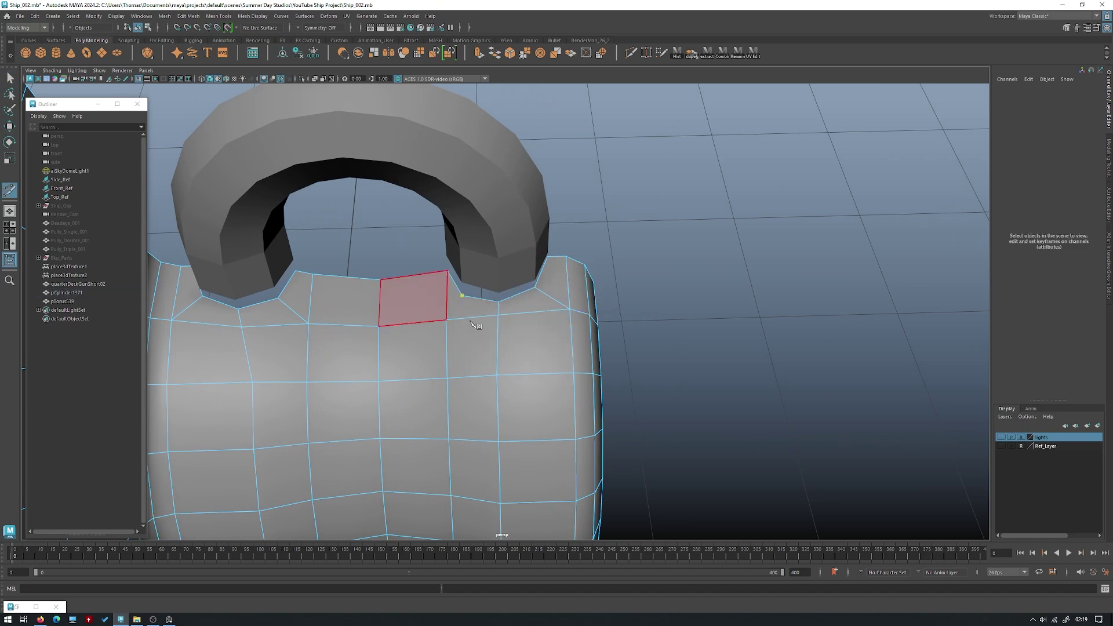
pyautogui.keyDown('alt'); pyautogui.moveTo(470, 308); pyautogui.dragTo(455, 337, button='middle'); pyautogui.keyUp('alt')
# - Slide the knob's edge loop beneath the barrel-side foot along the surface to even out its spacing
pyautogui.moveTo(300, 303); pyautogui.dragTo(293, 303, button='right')
pyautogui.keyDown('alt'); pyautogui.moveTo(351, 371); pyautogui.dragTo(365, 398); pyautogui.keyUp('alt')
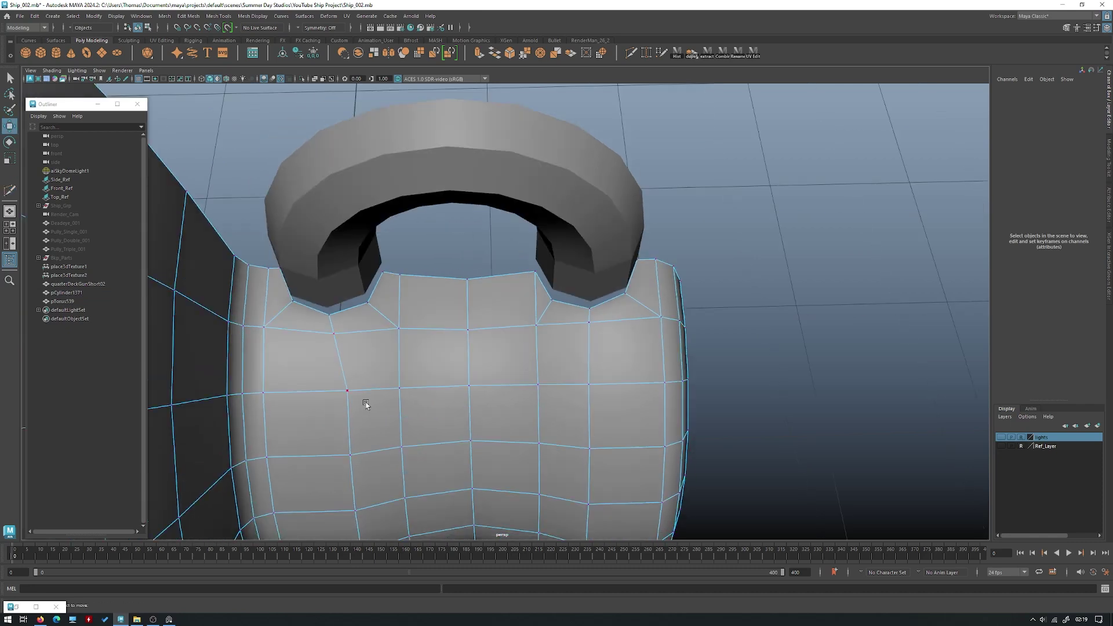
pyautogui.scroll(-5, 433, 386)
pyautogui.keyDown('alt'); pyautogui.moveTo(425, 390); pyautogui.dragTo(421, 370, button='middle'); pyautogui.keyUp('alt')
pyautogui.scroll(2, 459, 386)
pyautogui.moveTo(464, 383); pyautogui.dragTo(432, 331, button='right')
pyautogui.doubleClick(402, 358)
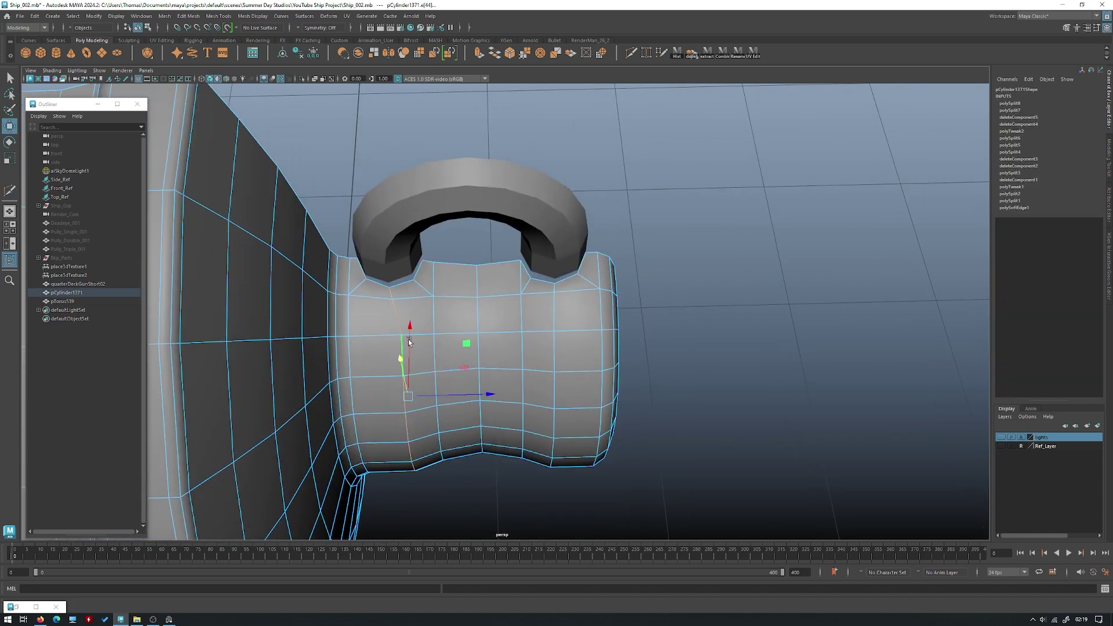
pyautogui.keyDown('ctrl'); pyautogui.click(397, 315); pyautogui.keyUp('ctrl')
pyautogui.press('4')
pyautogui.press('5')
pyautogui.keyDown('ctrl'); pyautogui.keyDown('shift'); pyautogui.moveTo(442, 406); pyautogui.dragTo(441, 400); pyautogui.keyUp('shift'); pyautogui.keyUp('ctrl')
# - Slide the knob's edge loop beneath the free-end foot slightly along the surface
pyautogui.click(562, 313)
pyautogui.press('q')
pyautogui.press('w')
pyautogui.keyDown('ctrl'); pyautogui.keyDown('shift'); pyautogui.moveTo(595, 396); pyautogui.dragTo(600, 398); pyautogui.keyUp('shift'); pyautogui.keyUp('ctrl')
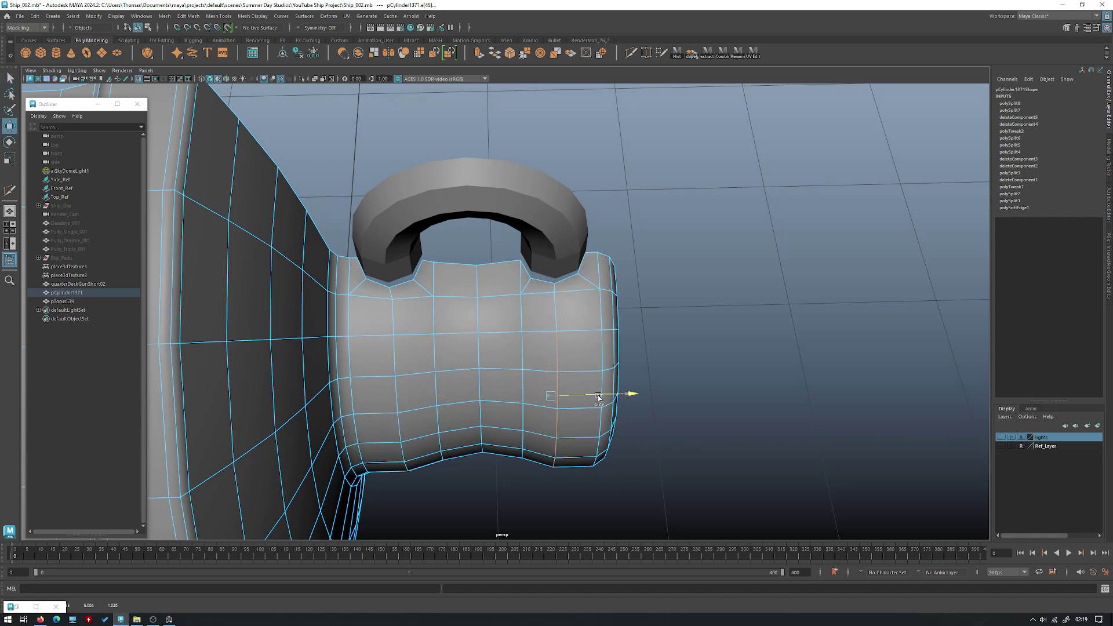
# - Delete the half cannon's construction history and combine it with the half ring into one mesh
pyautogui.moveTo(569, 343); pyautogui.dragTo(614, 318, button='right')
pyautogui.hotkey('alt', 'shift', 'd')
pyautogui.keyDown('alt'); pyautogui.moveTo(614, 318); pyautogui.dragTo(601, 203); pyautogui.keyUp('alt')
pyautogui.keyDown('shift'); pyautogui.click(558, 218); pyautogui.keyUp('shift')
# - Bridge the border edges of both ring feet to the matching openings in the knob
pyautogui.moveTo(591, 229); pyautogui.dragTo(596, 223, button='right')
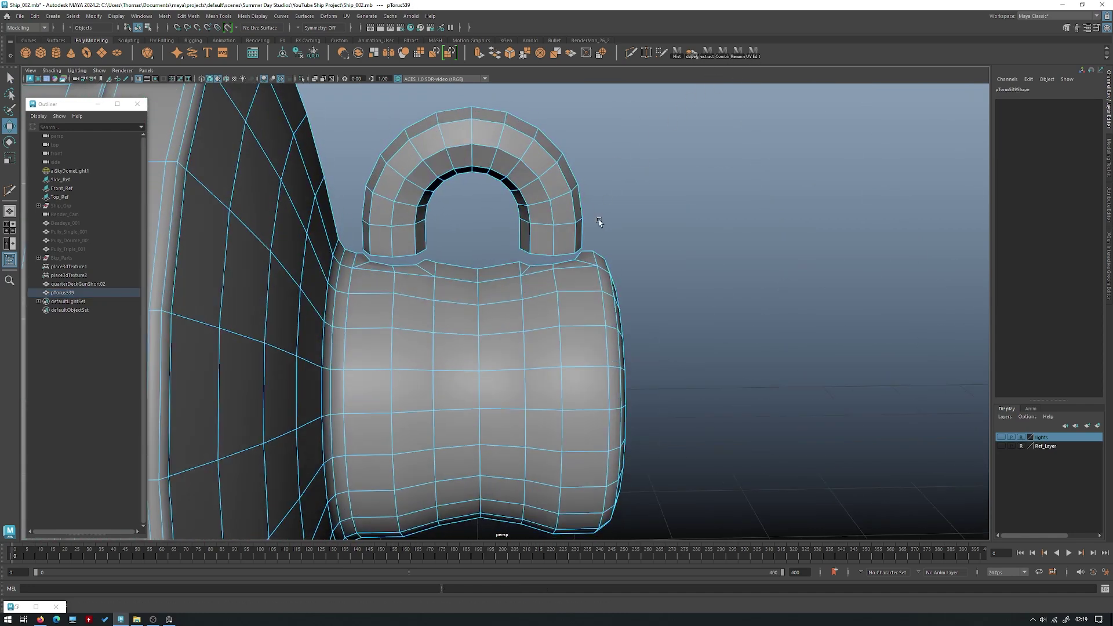
pyautogui.scroll(5, 545, 225)
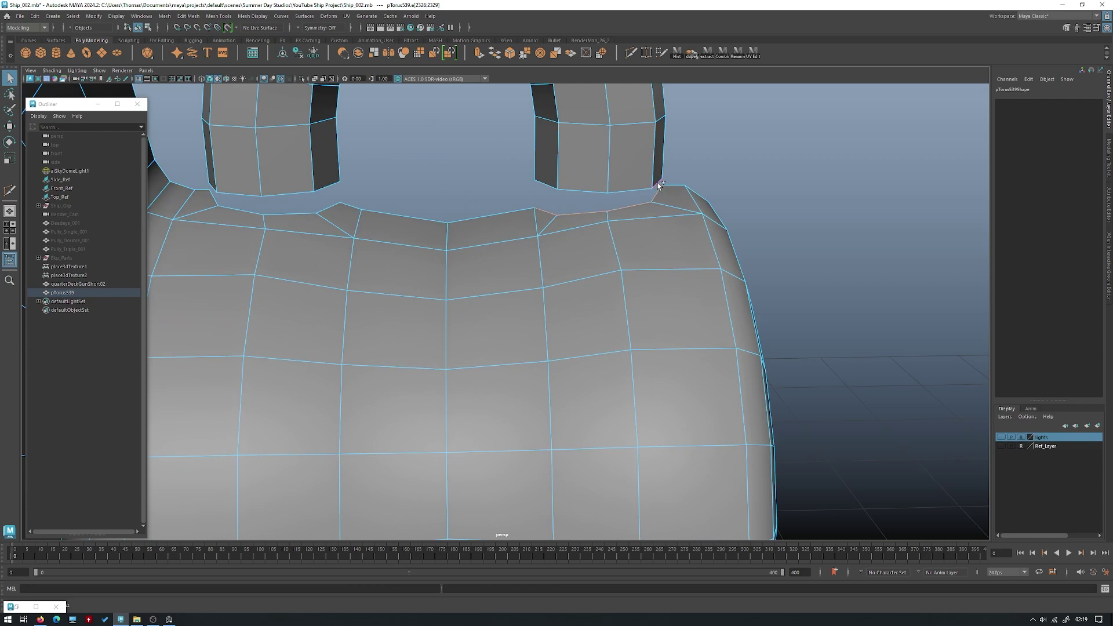
pyautogui.keyDown('shift'); pyautogui.moveTo(601, 162); pyautogui.dragTo(580, 266, button='right'); pyautogui.keyUp('shift')
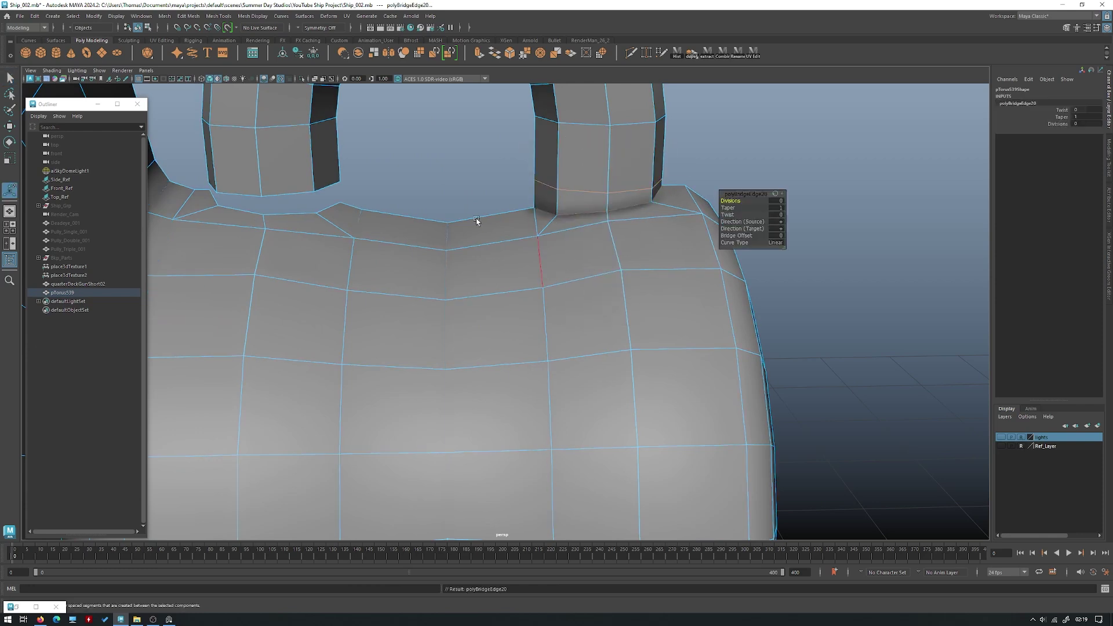
pyautogui.keyDown('alt'); pyautogui.moveTo(286, 207); pyautogui.dragTo(403, 270, button='middle'); pyautogui.keyUp('alt')
pyautogui.press('q')
pyautogui.click(321, 257)
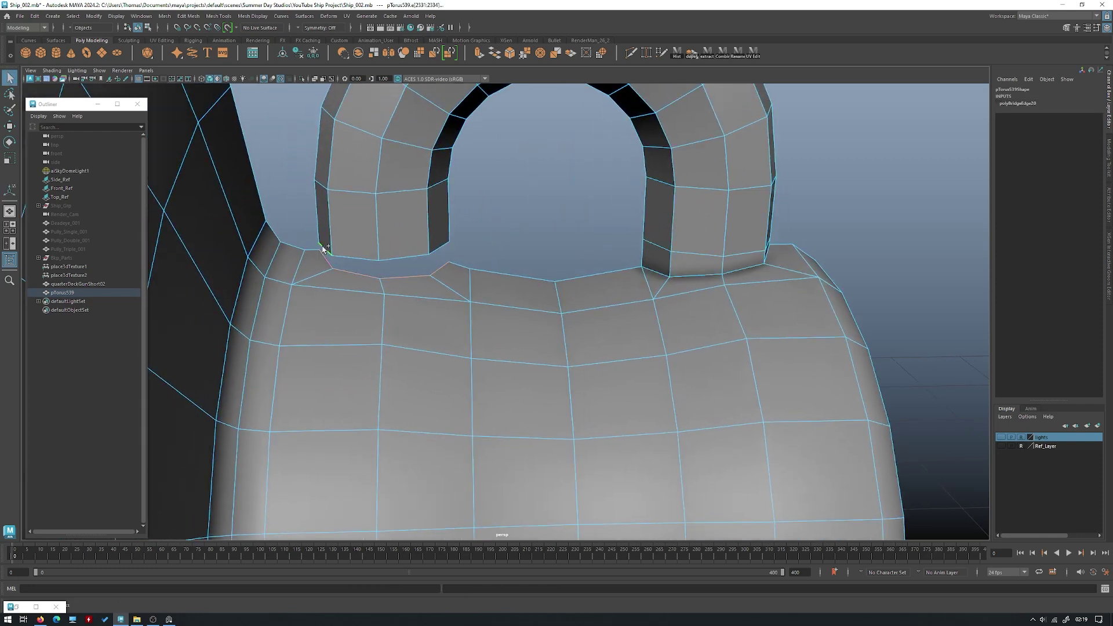
pyautogui.keyDown('shift'); pyautogui.doubleClick(439, 249); pyautogui.keyUp('shift')
pyautogui.press('g')
pyautogui.scroll(-3, 457, 269)
pyautogui.keyDown('alt'); pyautogui.moveTo(457, 269); pyautogui.dragTo(442, 294); pyautogui.keyUp('alt')
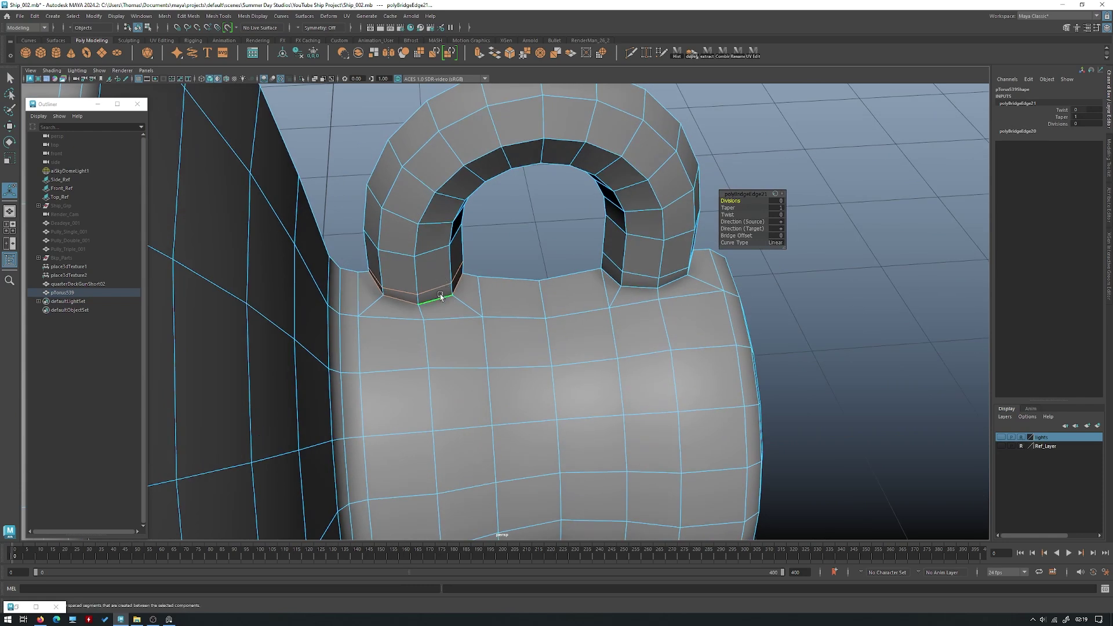
# - Delete the redundant edge loop just above the base of each ring foot
pyautogui.click(440, 292)
pyautogui.keyDown('ctrl'); pyautogui.moveTo(499, 231); pyautogui.dragTo(598, 244, button='right'); pyautogui.keyUp('ctrl')
pyautogui.keyDown('alt'); pyautogui.moveTo(598, 245); pyautogui.dragTo(582, 228); pyautogui.keyUp('alt')
pyautogui.press('w')
pyautogui.click(645, 276)
pyautogui.press('Delete')
# - Try a bevel with chamfer off on the base edges of both ring feet, at a fraction of about 0.74
pyautogui.keyDown('alt'); pyautogui.moveTo(648, 276); pyautogui.dragTo(613, 287); pyautogui.keyUp('alt')
pyautogui.keyDown('shift'); pyautogui.doubleClick(439, 290); pyautogui.keyUp('shift')
pyautogui.keyDown('shift'); pyautogui.moveTo(499, 250); pyautogui.dragTo(566, 250, button='right'); pyautogui.keyUp('shift')
pyautogui.keyDown('alt'); pyautogui.moveTo(566, 249); pyautogui.dragTo(575, 231); pyautogui.keyUp('alt')
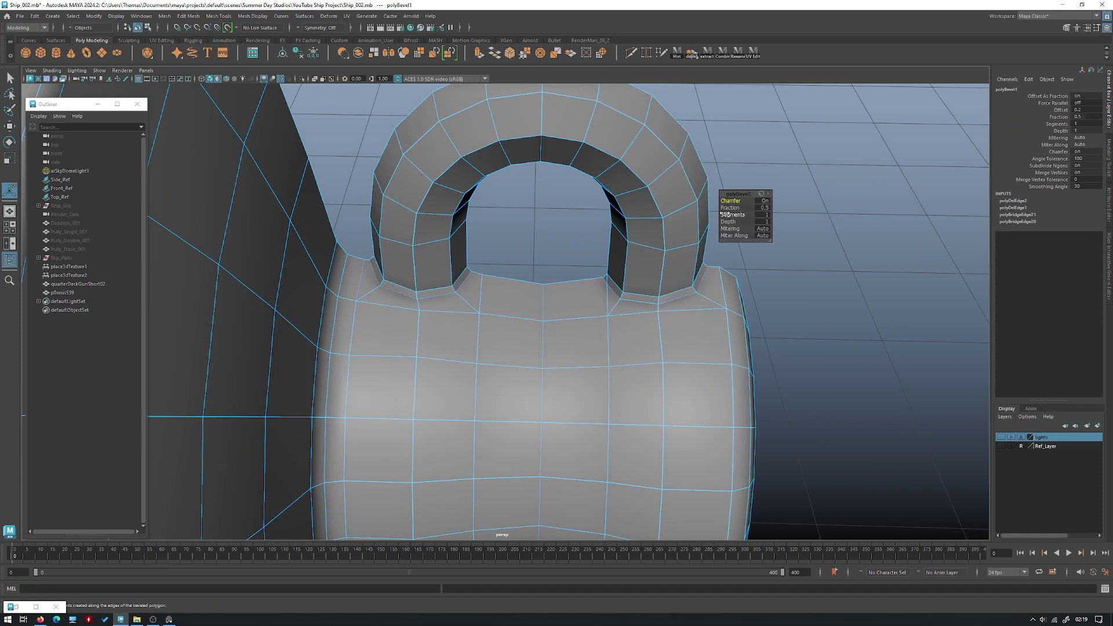
pyautogui.click(764, 201)
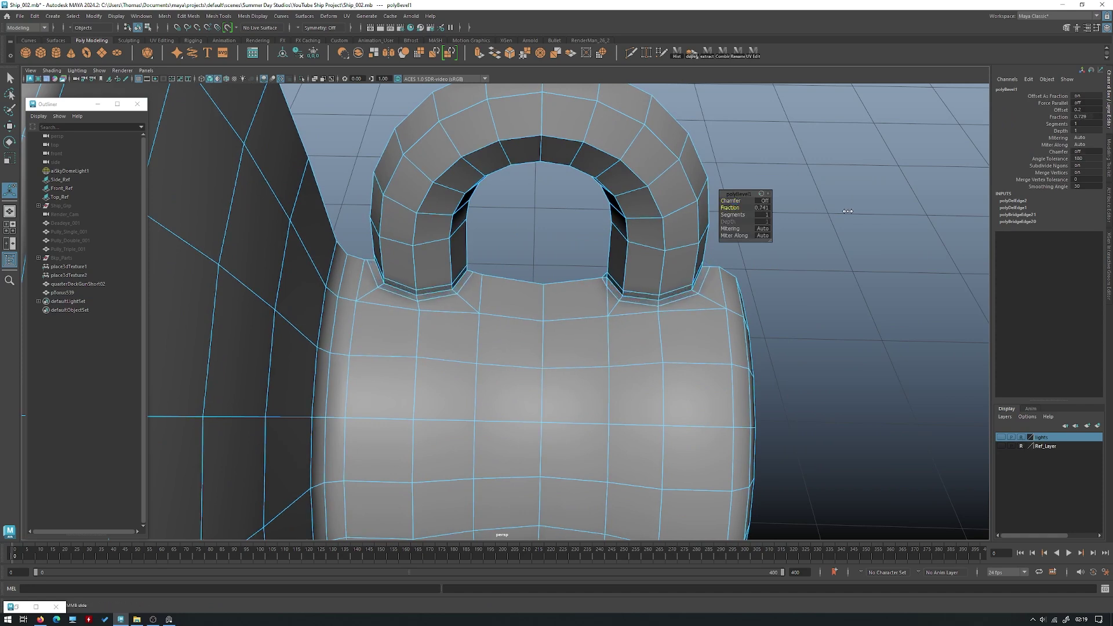
pyautogui.press('w')
pyautogui.moveTo(583, 217); pyautogui.dragTo(581, 224, button='right')
pyautogui.moveTo(581, 224)
pyautogui.keyDown('alt'); pyautogui.mouseDown()
pyautogui.moveTo(564, 214)
pyautogui.moveTo(580, 208)
pyautogui.mouseUp(); pyautogui.keyUp('alt')
pyautogui.keyDown('alt'); pyautogui.moveTo(641, 211); pyautogui.dragTo(627, 238, button='right'); pyautogui.keyUp('alt')
pyautogui.hotkey('ctrl', 'z')
pyautogui.hotkey('ctrl', 'z')
# - Replace the edge beside the free-end foot with a new cut running to the open centre border
pyautogui.keyDown('alt'); pyautogui.moveTo(622, 248); pyautogui.dragTo(606, 279); pyautogui.keyUp('alt')
pyautogui.moveTo(606, 279); pyautogui.dragTo(516, 266, button='right')
pyautogui.click(545, 261)
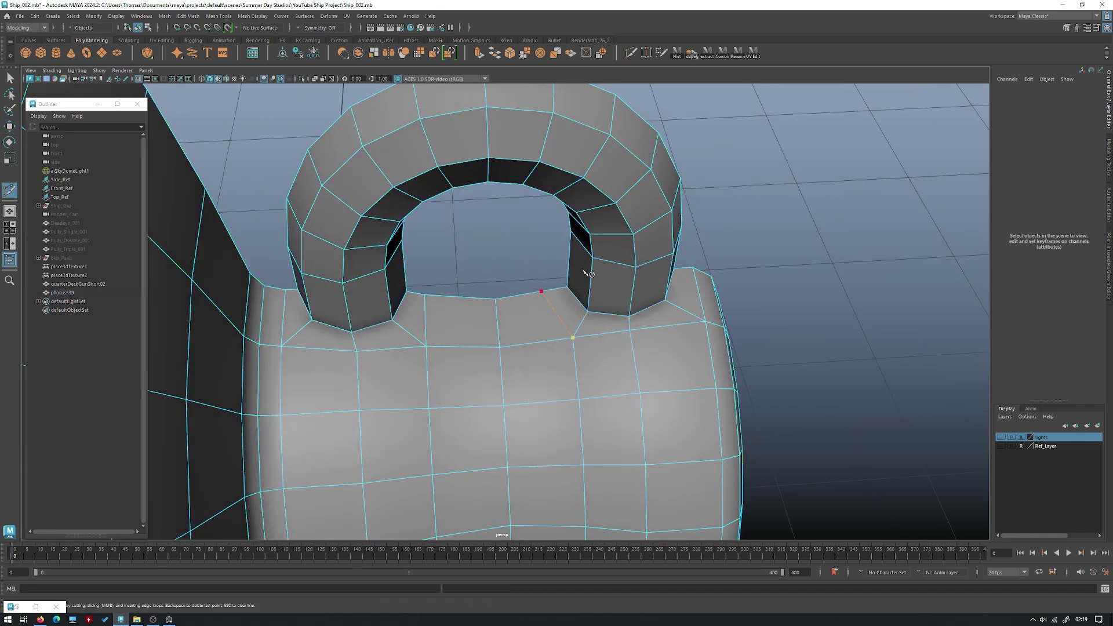
pyautogui.keyDown('alt'); pyautogui.moveTo(636, 267); pyautogui.dragTo(595, 270); pyautogui.keyUp('alt')
pyautogui.press('w')
# - Bevel the base edges of both ring feet with chamfer off and a fraction of about 0.54
pyautogui.moveTo(593, 271); pyautogui.dragTo(593, 245, button='right')
pyautogui.doubleClick(605, 308)
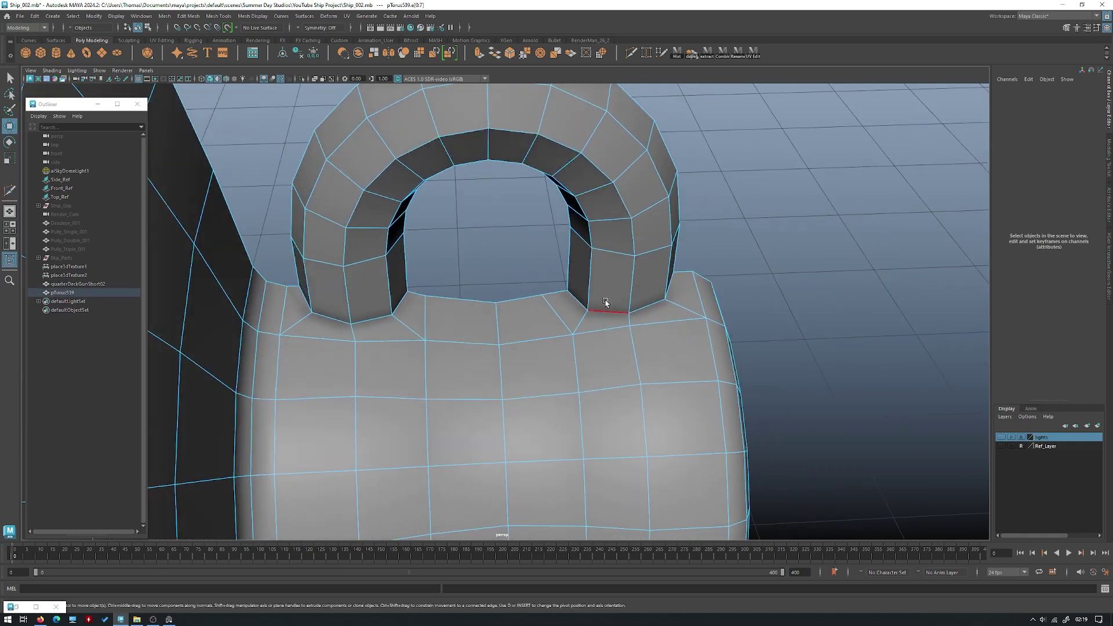
pyautogui.keyDown('shift'); pyautogui.moveTo(459, 246); pyautogui.dragTo(718, 208, button='right'); pyautogui.keyUp('shift')
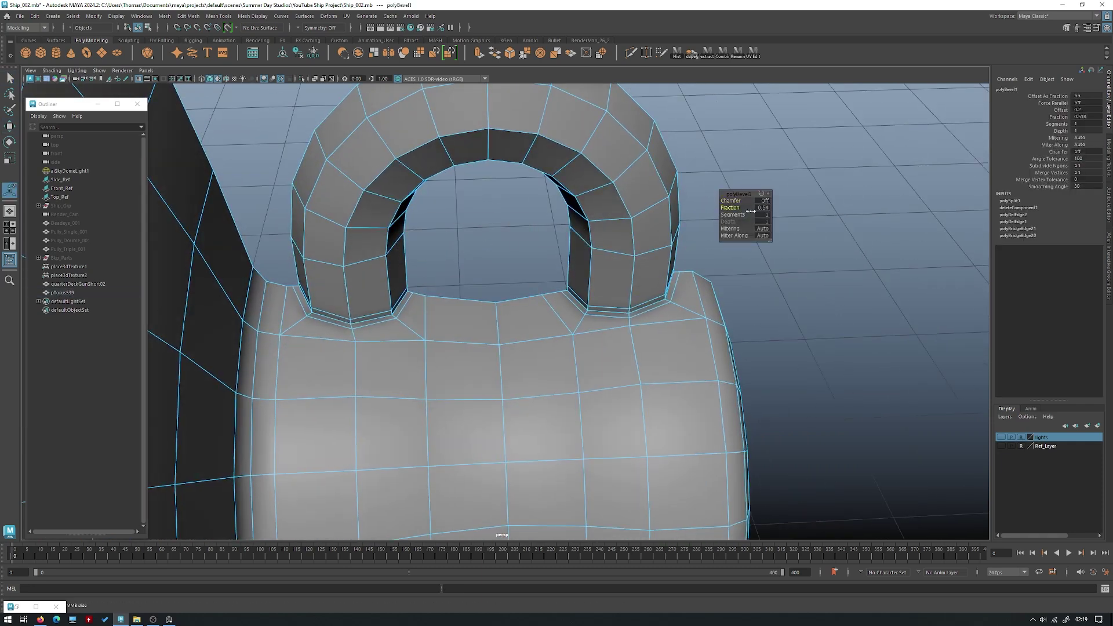
pyautogui.press('w')
# - Check the joined half cannon in smoothed display, return it to unsmoothed and delete its construction history
pyautogui.moveTo(656, 212); pyautogui.dragTo(548, 181, button='right')
pyautogui.press('3')
pyautogui.click(720, 193)
pyautogui.keyDown('alt'); pyautogui.moveTo(547, 181); pyautogui.dragTo(573, 351); pyautogui.keyUp('alt')
pyautogui.click(522, 345)
pyautogui.keyDown('alt'); pyautogui.moveTo(631, 328); pyautogui.dragTo(569, 286); pyautogui.keyUp('alt')
pyautogui.press('1')
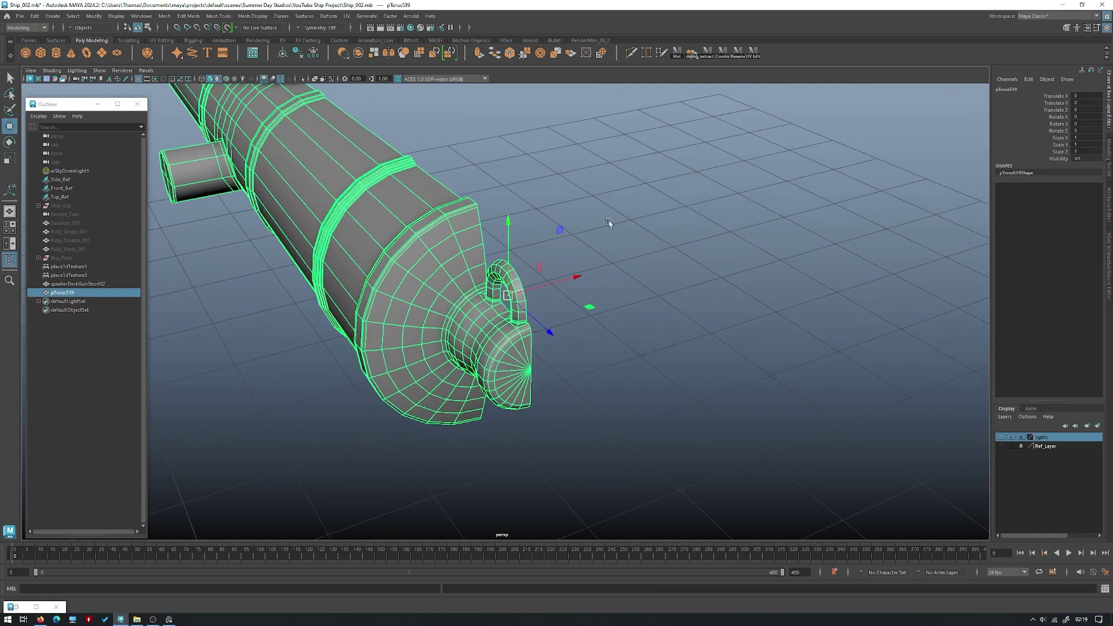
# - In the top view, flatten the half cannon's centre border vertices along X and align them to the centre line
pyautogui.keyDown('alt'); pyautogui.moveTo(608, 221); pyautogui.dragTo(549, 230); pyautogui.keyUp('alt')
pyautogui.press('space')
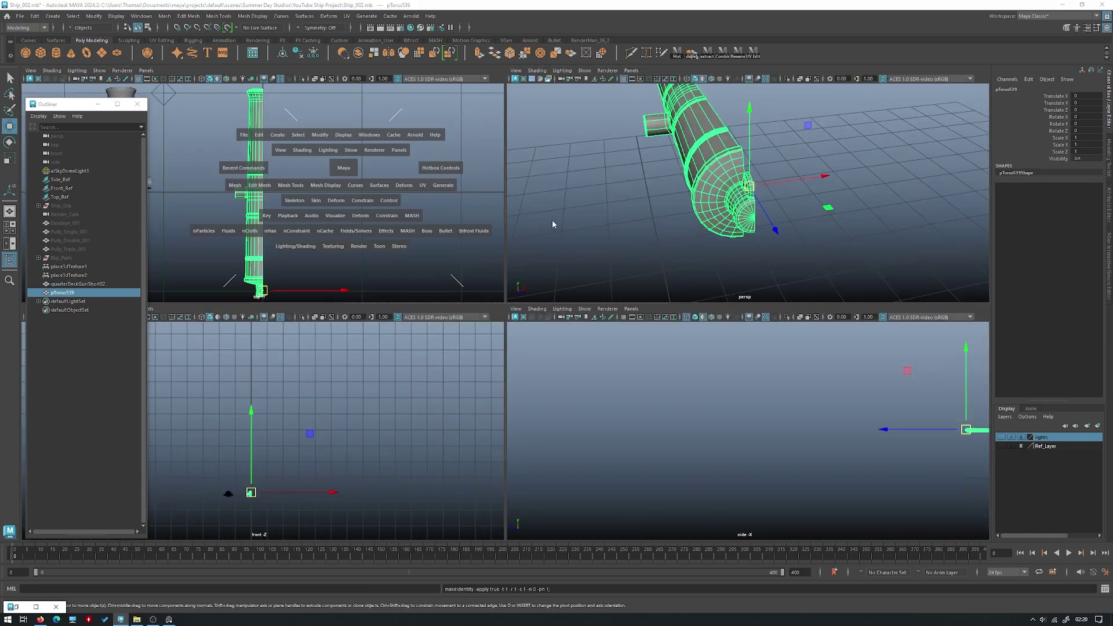
pyautogui.press('space')
pyautogui.moveTo(653, 239); pyautogui.dragTo(606, 239, button='right')
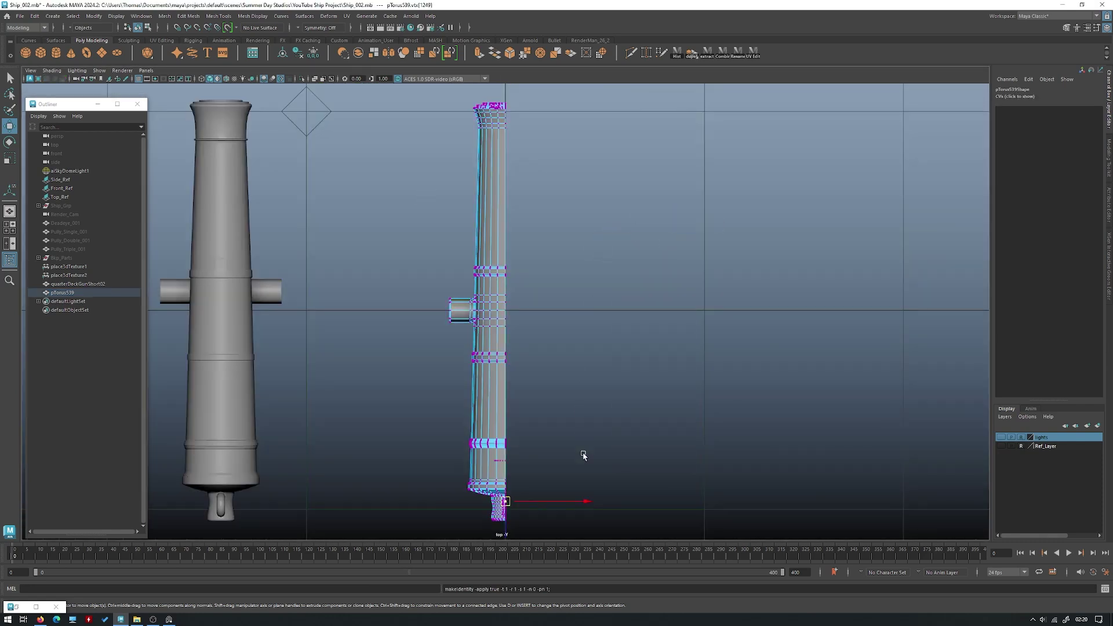
pyautogui.moveTo(515, 346); pyautogui.dragTo(504, 90)
pyautogui.press('r')
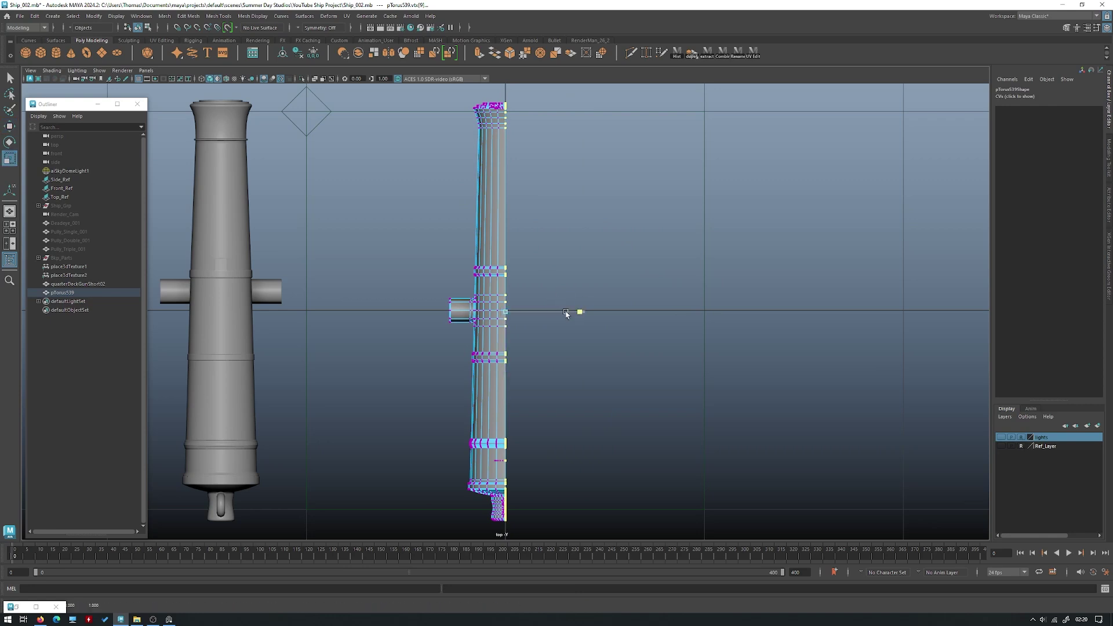
pyautogui.press('w')
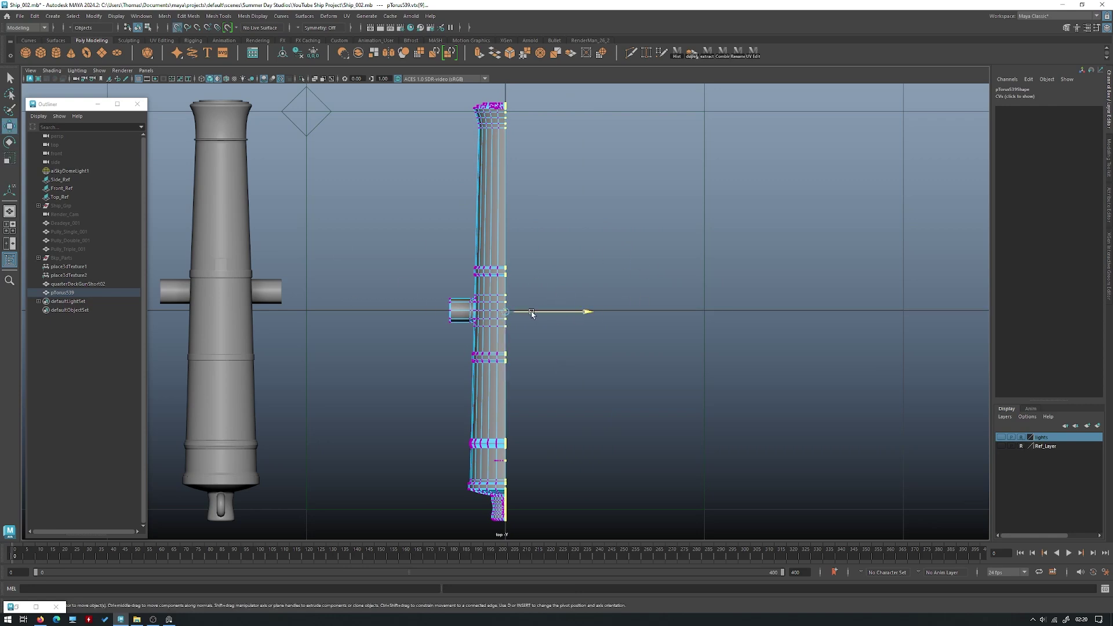
# - Duplicate the half cannon in the perspective view and mirror the copy across the centre line with a Scale X of -1
pyautogui.press('space')
pyautogui.press('F8')
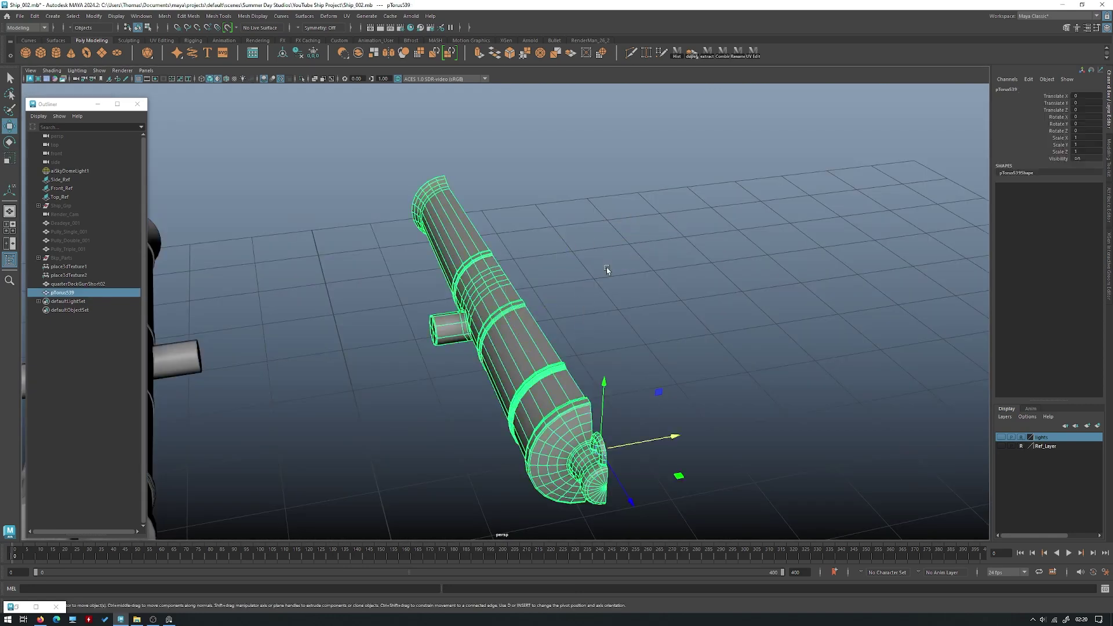
pyautogui.keyDown('alt'); pyautogui.moveTo(613, 297); pyautogui.dragTo(574, 301); pyautogui.keyUp('alt')
pyautogui.hotkey('ctrl', 'd')
pyautogui.press('r')
pyautogui.moveTo(585, 458); pyautogui.dragTo(570, 458)
pyautogui.hotkey('ctrl', 'z')
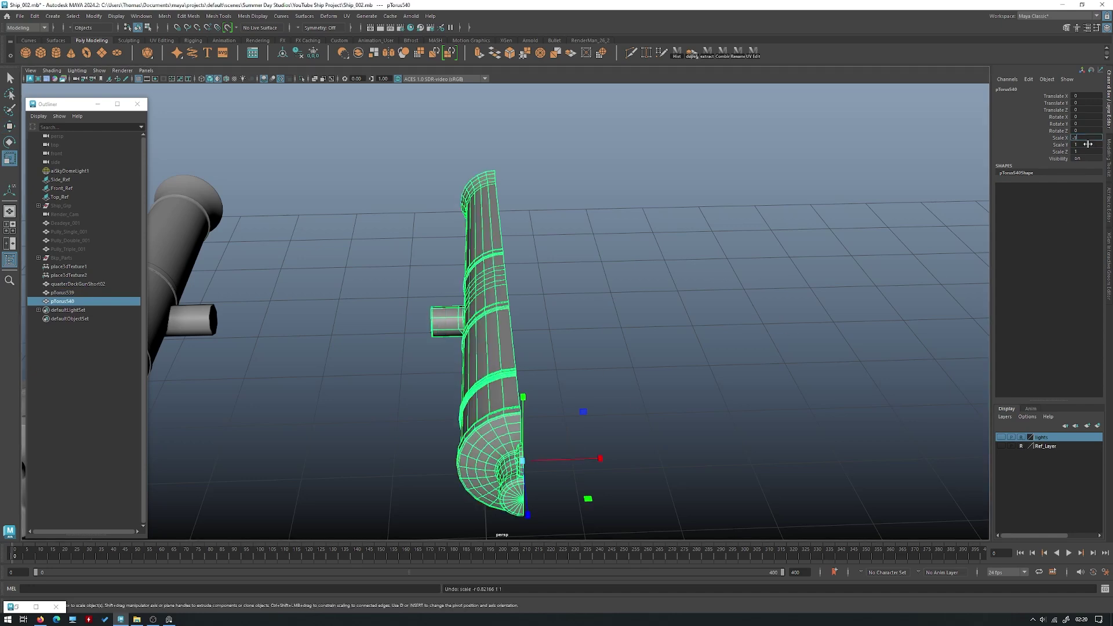
pyautogui.press('Return')
# - Select both cannon halves and combine them into a single mesh
pyautogui.click(672, 390)
pyautogui.moveTo(700, 487); pyautogui.dragTo(477, 288)
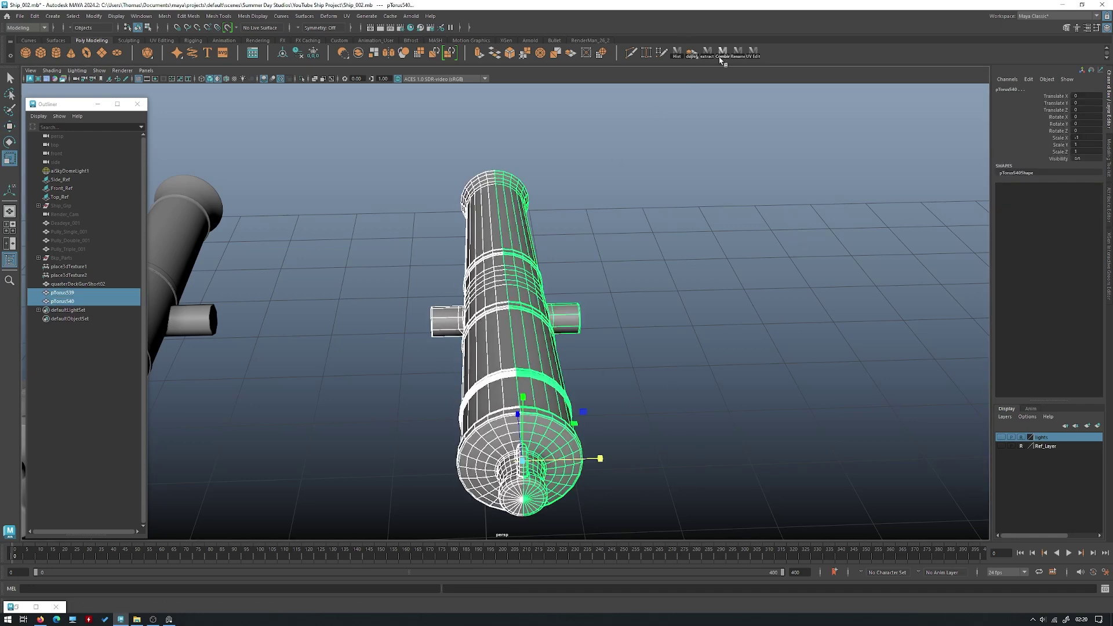
pyautogui.keyDown('shift'); pyautogui.moveTo(551, 210); pyautogui.dragTo(551, 228, button='right'); pyautogui.keyUp('shift')
pyautogui.keyDown('alt'); pyautogui.moveTo(551, 228); pyautogui.dragTo(525, 241); pyautogui.keyUp('alt')
pyautogui.keyDown('alt'); pyautogui.moveTo(524, 240); pyautogui.dragTo(629, 316, button='right'); pyautogui.keyUp('alt')
# - Merge the centre seam vertices of the unsmoothed combined cannon and soften its edges
pyautogui.press('1')
pyautogui.press('space')
pyautogui.click(466, 243)
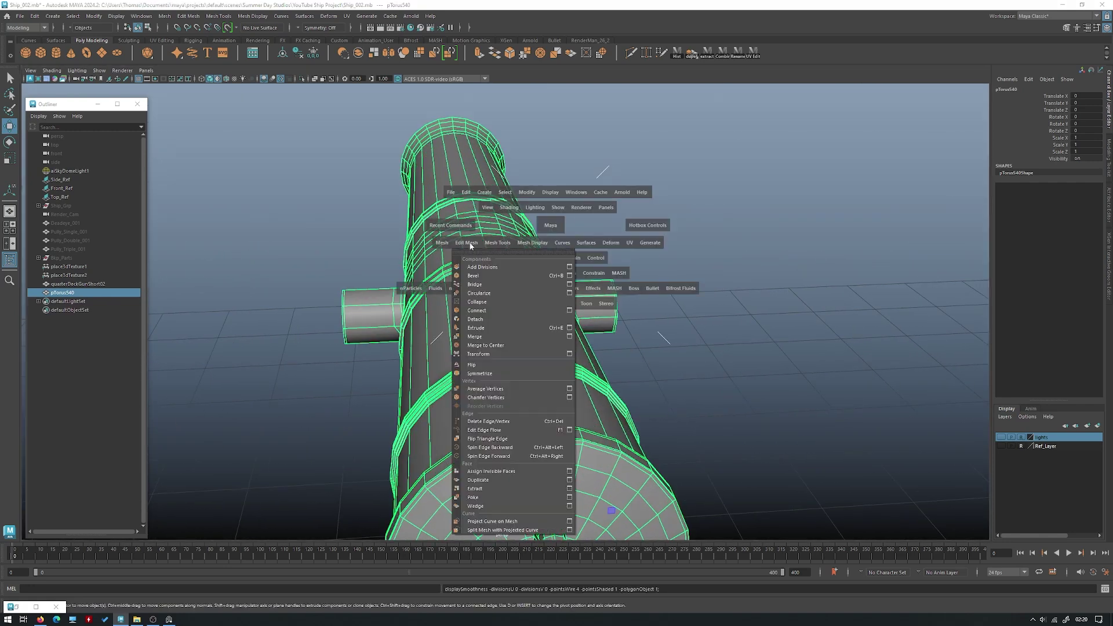
pyautogui.click(513, 343)
pyautogui.press('space')
pyautogui.click(558, 224)
pyautogui.click(586, 298)
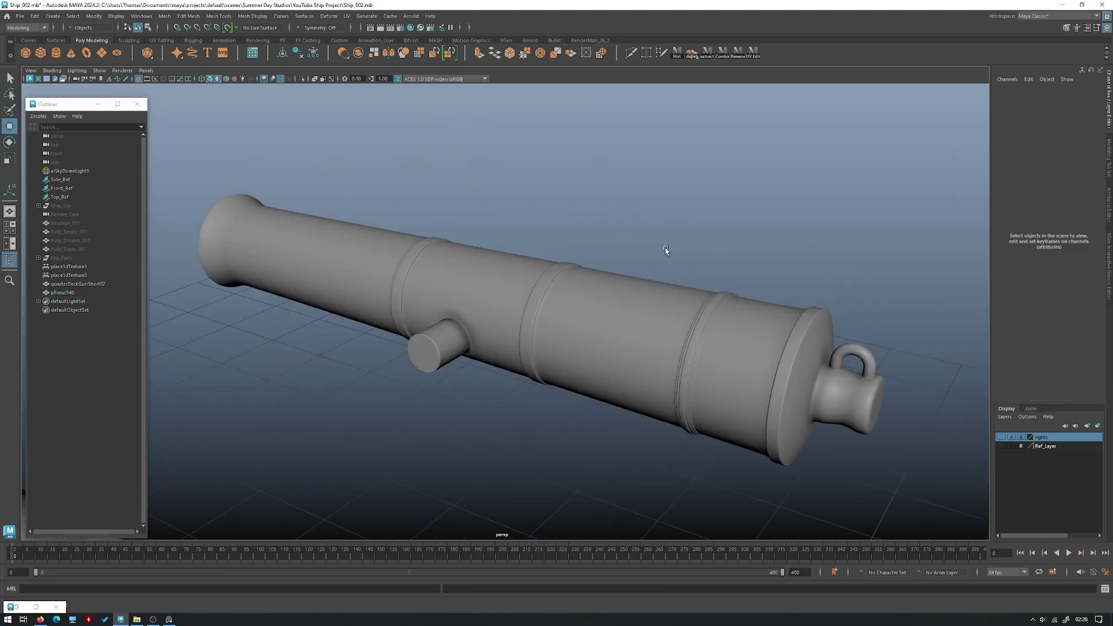
# - Inspect the joined cannon from several sides, including its rear ring and trunnions
pyautogui.hotkey('ctrl', '1')
pyautogui.keyDown('alt'); pyautogui.moveTo(630, 237); pyautogui.dragTo(519, 226, button='right'); pyautogui.keyUp('alt')
pyautogui.keyDown('alt'); pyautogui.moveTo(519, 226); pyautogui.dragTo(284, 305); pyautogui.keyUp('alt')
pyautogui.keyDown('alt'); pyautogui.moveTo(342, 264); pyautogui.dragTo(536, 264); pyautogui.keyUp('alt')
pyautogui.click(567, 296)
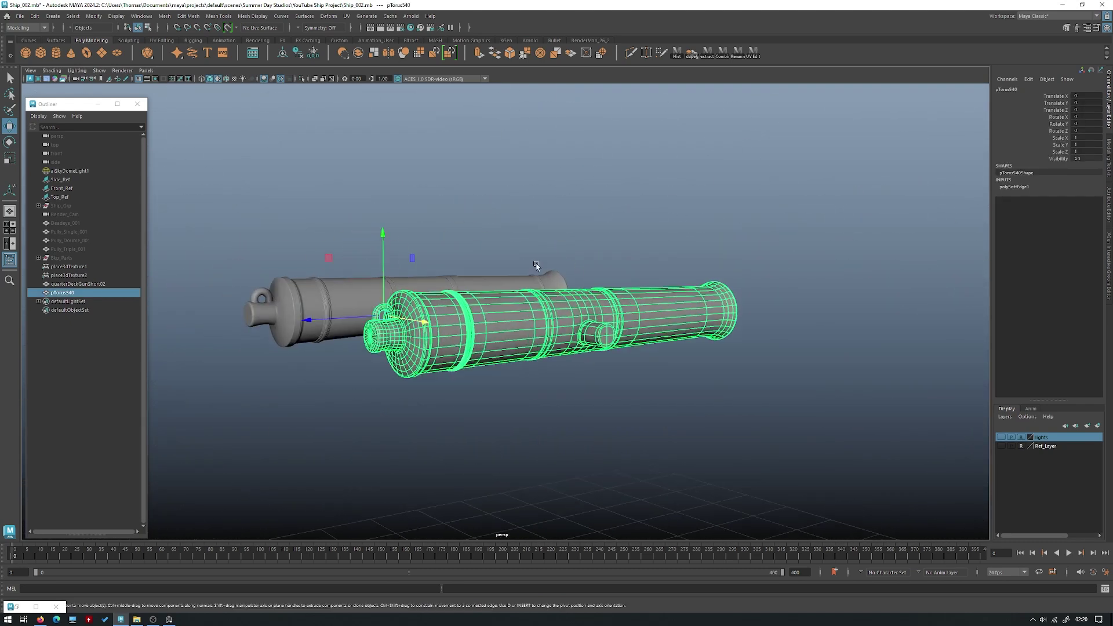
pyautogui.click(660, 233)
pyautogui.keyDown('alt'); pyautogui.moveTo(661, 233); pyautogui.dragTo(602, 324); pyautogui.keyUp('alt')
pyautogui.click(601, 324)
pyautogui.keyDown('alt'); pyautogui.moveTo(451, 255); pyautogui.dragTo(590, 311); pyautogui.keyUp('alt')
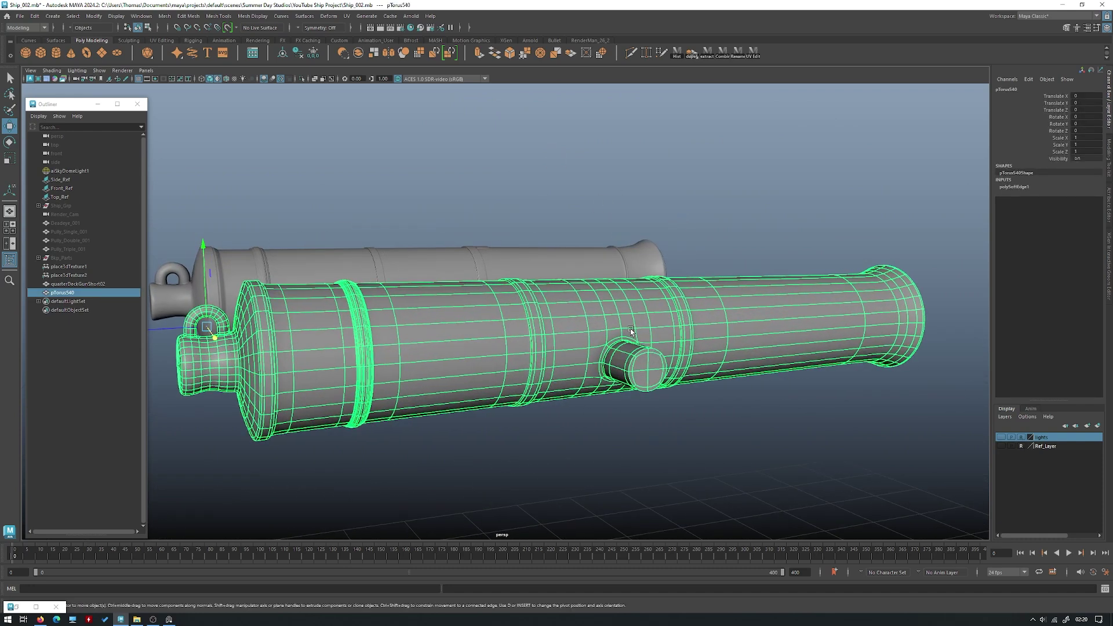
pyautogui.keyDown('alt'); pyautogui.moveTo(598, 272); pyautogui.dragTo(555, 314); pyautogui.keyUp('alt')
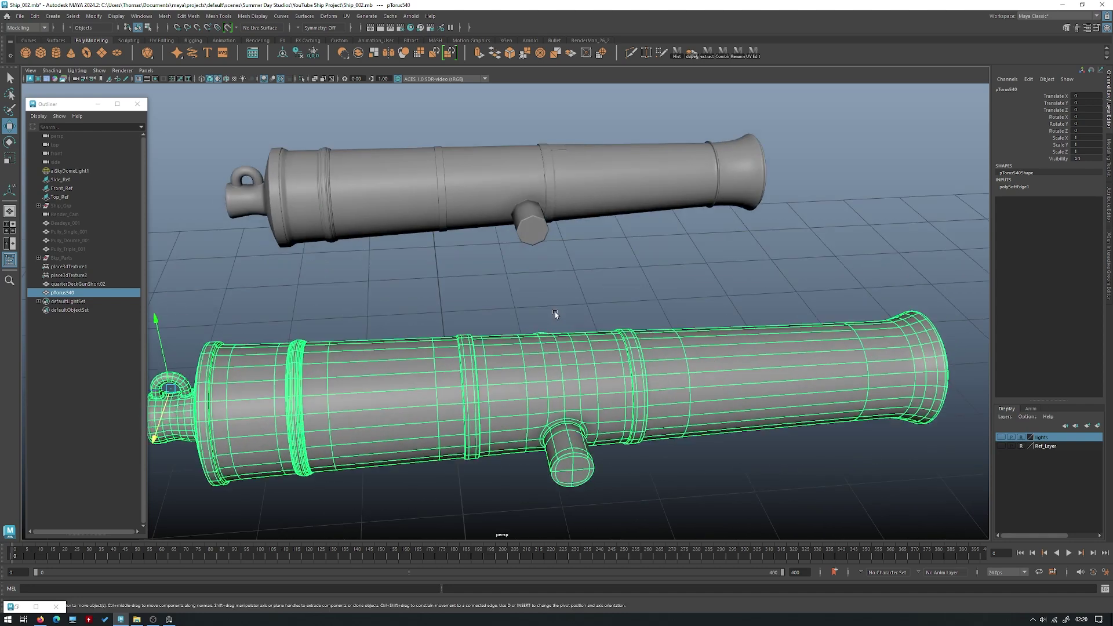
# - Compare the new cannon's edge flow and overall shape with the original cannon beside it
pyautogui.click(568, 179)
pyautogui.click(535, 390)
pyautogui.keyDown('alt'); pyautogui.moveTo(529, 399); pyautogui.dragTo(668, 412); pyautogui.keyUp('alt')
pyautogui.scroll(2, 583, 389)
pyautogui.keyDown('alt'); pyautogui.moveTo(727, 421); pyautogui.dragTo(601, 410, button='right'); pyautogui.keyUp('alt')
pyautogui.click(696, 394)
pyautogui.moveTo(591, 362)
pyautogui.keyDown('alt'); pyautogui.mouseDown()
pyautogui.moveTo(608, 373)
pyautogui.moveTo(631, 353)
pyautogui.moveTo(609, 360)
pyautogui.mouseUp(); pyautogui.keyUp('alt')
pyautogui.keyDown('alt'); pyautogui.moveTo(626, 374); pyautogui.dragTo(719, 401, button='right'); pyautogui.keyUp('alt')
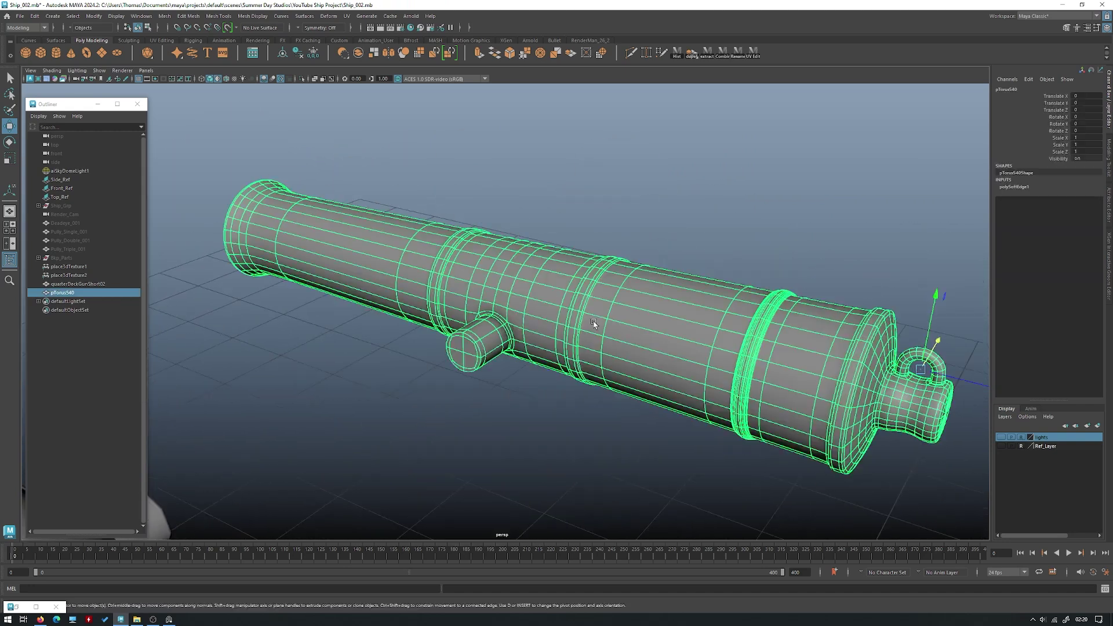
pyautogui.keyDown('alt'); pyautogui.moveTo(591, 318); pyautogui.dragTo(538, 322); pyautogui.keyUp('alt')
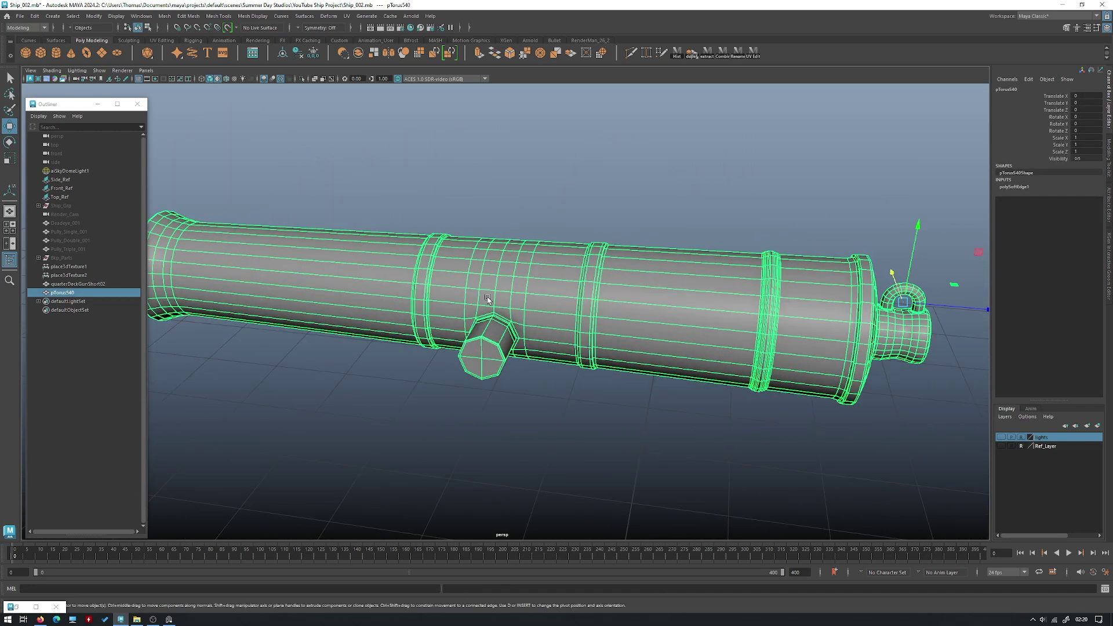
pyautogui.scroll(4, 533, 274)
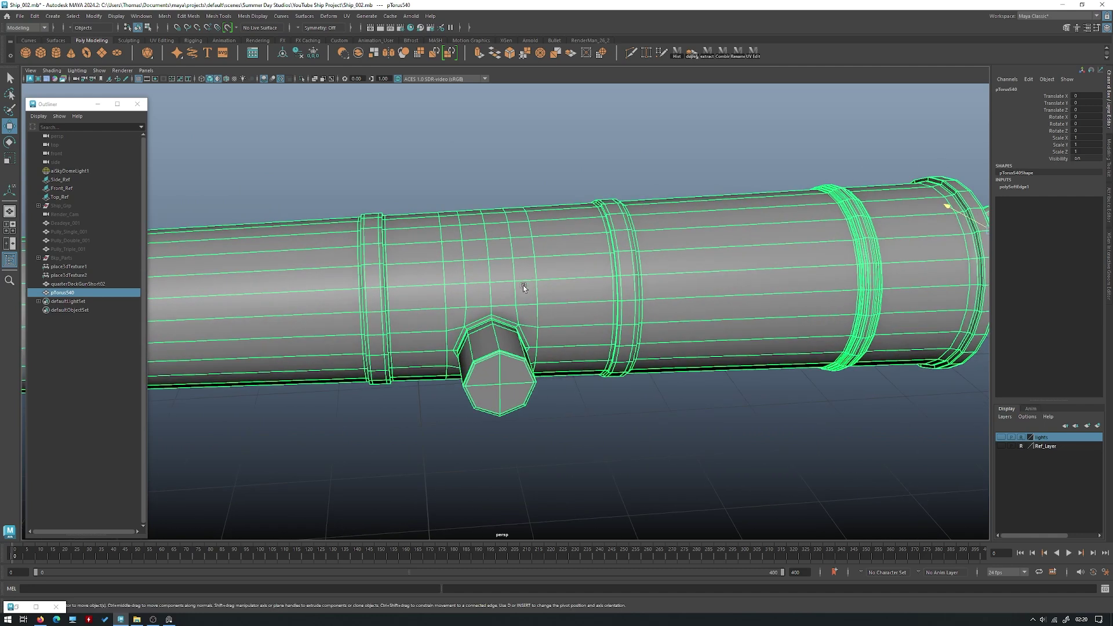
pyautogui.keyDown('alt'); pyautogui.moveTo(489, 272); pyautogui.dragTo(493, 299); pyautogui.keyUp('alt')
pyautogui.keyDown('alt'); pyautogui.moveTo(510, 386); pyautogui.dragTo(842, 284); pyautogui.keyUp('alt')
pyautogui.scroll(-5, 670, 248)
pyautogui.click(689, 245)
pyautogui.keyDown('alt'); pyautogui.moveTo(689, 244); pyautogui.dragTo(564, 311); pyautogui.keyUp('alt')
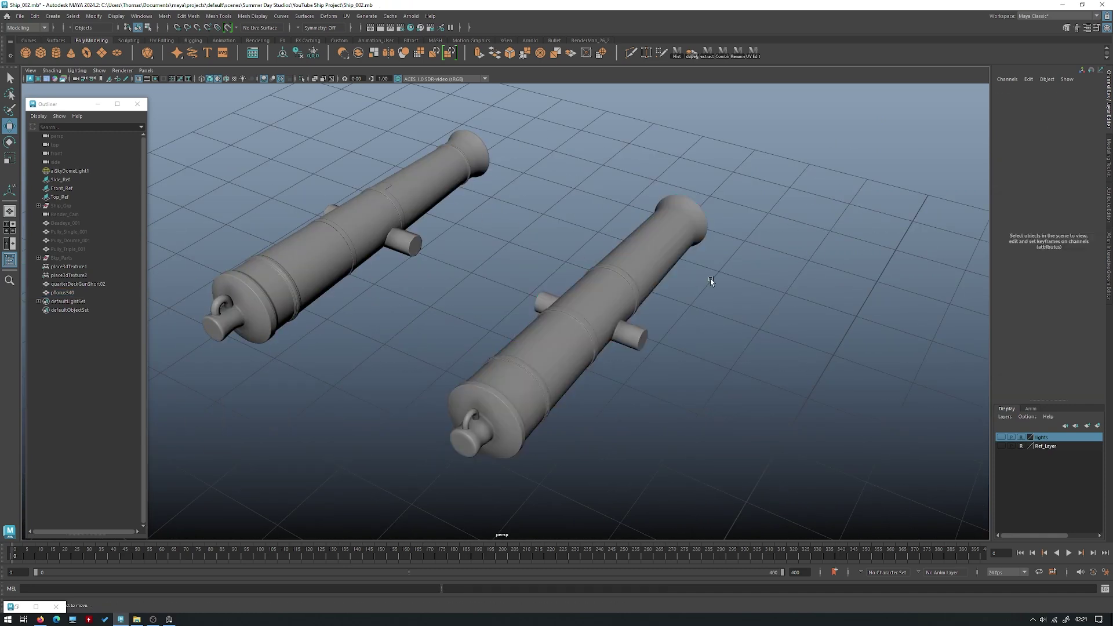
pyautogui.keyDown('alt'); pyautogui.moveTo(710, 281); pyautogui.dragTo(539, 305); pyautogui.keyUp('alt')
pyautogui.keyDown('alt'); pyautogui.moveTo(539, 306); pyautogui.dragTo(714, 401, button='right'); pyautogui.keyUp('alt')
pyautogui.click(565, 327)
pyautogui.click(673, 310)
pyautogui.keyDown('alt'); pyautogui.moveTo(674, 310); pyautogui.dragTo(555, 351); pyautogui.keyUp('alt')
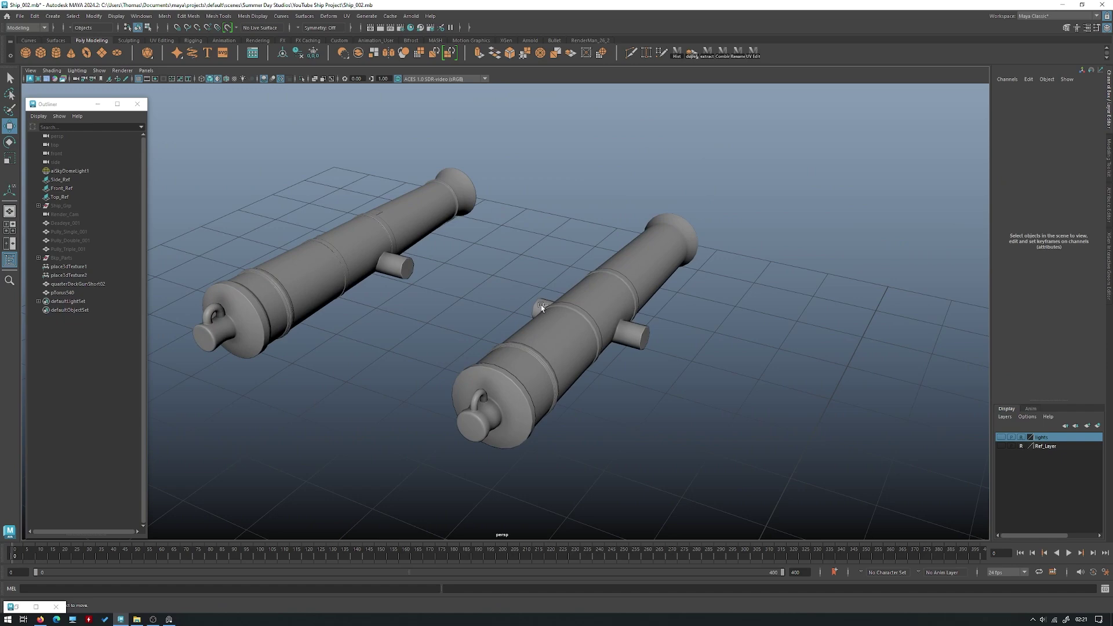
# - Show the ship group and duplicate the breeching rope of one deck cannon outside the group
pyautogui.click(76, 207)
pyautogui.hotkey('shift', 'h')
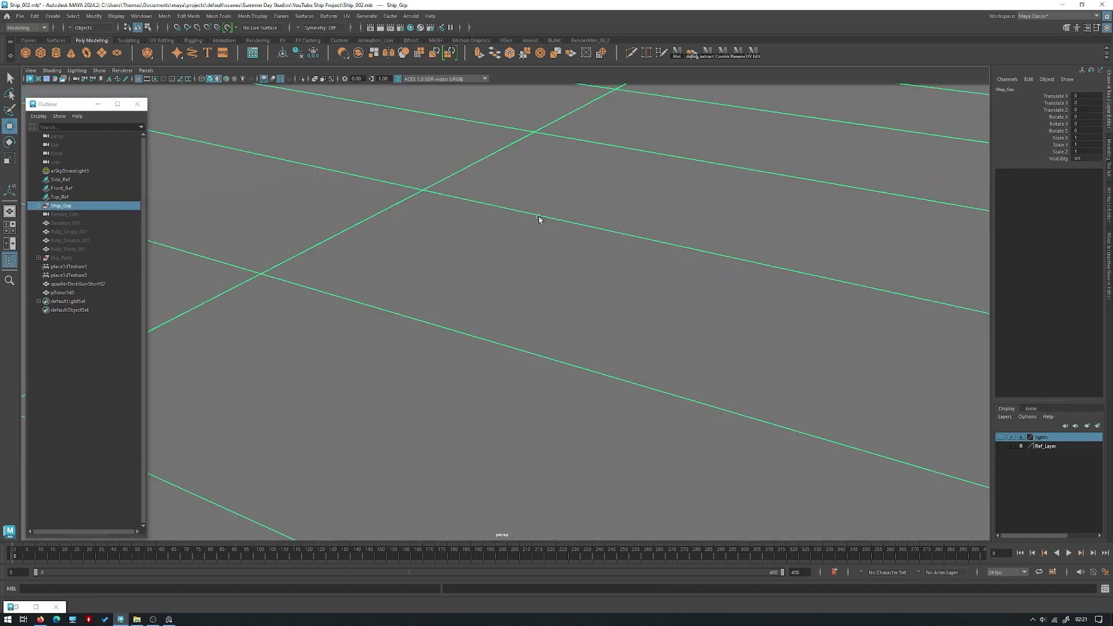
pyautogui.press('f')
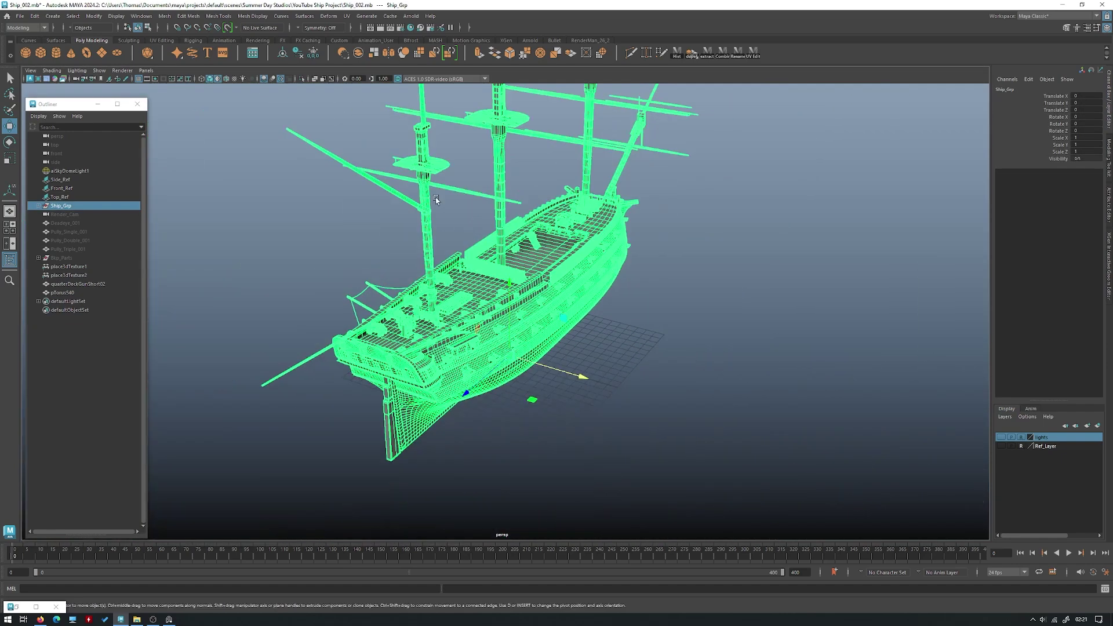
pyautogui.click(551, 270)
pyautogui.scroll(5, 502, 270)
pyautogui.keyDown('alt'); pyautogui.moveTo(502, 271); pyautogui.dragTo(630, 295); pyautogui.keyUp('alt')
pyautogui.click(613, 206)
pyautogui.press('f')
pyautogui.keyDown('alt'); pyautogui.moveTo(316, 210); pyautogui.dragTo(518, 241); pyautogui.keyUp('alt')
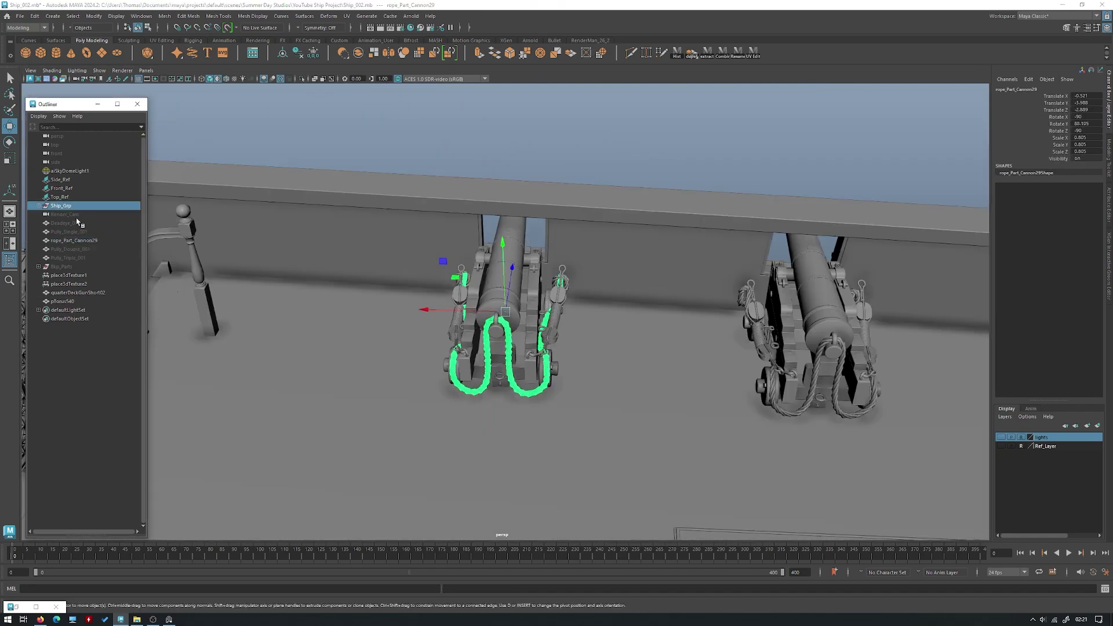
# - Hide the ship group and delete the separate rope copy
pyautogui.press('h')
pyautogui.click(83, 240)
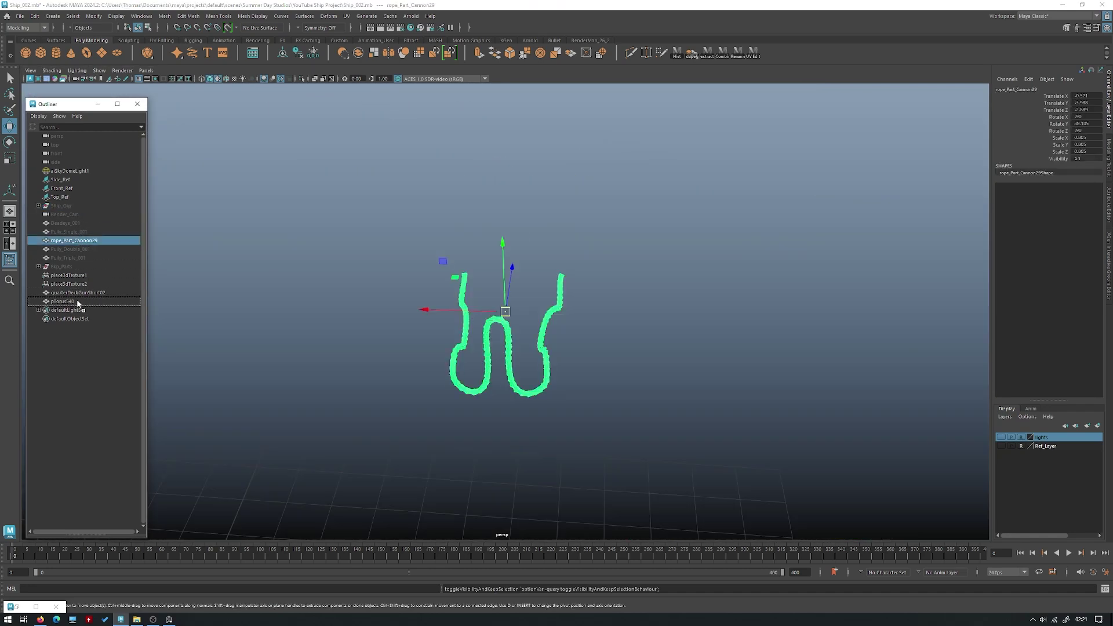
pyautogui.moveTo(78, 302); pyautogui.dragTo(76, 297)
pyautogui.press('Delete')
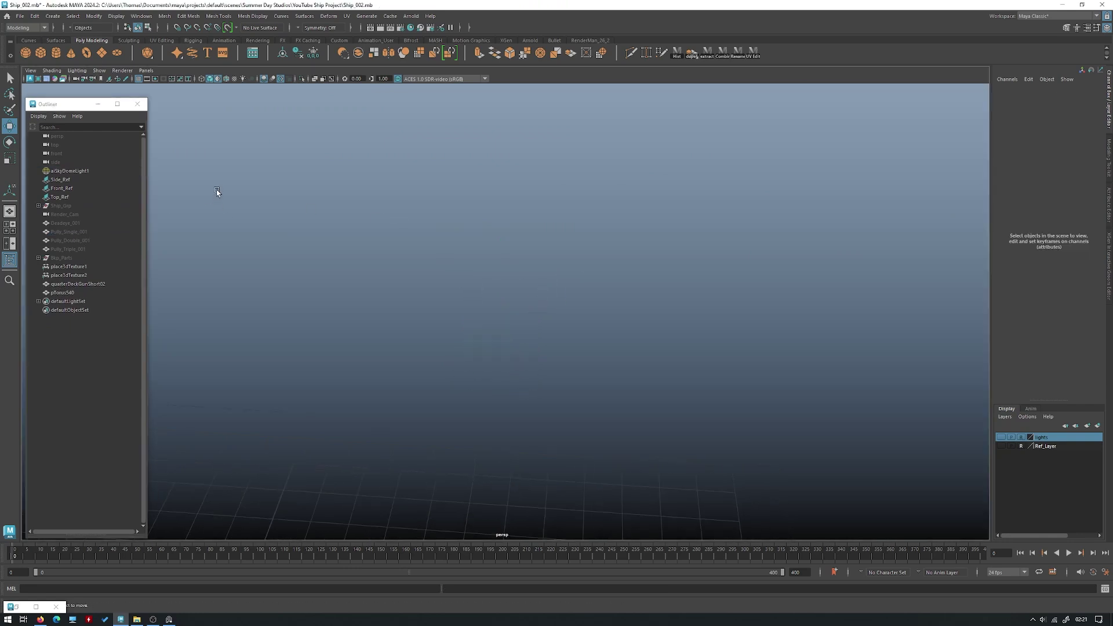
# - Delete the original cannon quarterDeckGunShort02, keeping the newly modelled one
pyautogui.click(57, 291)
pyautogui.scroll(-2, 199, 245)
pyautogui.click(88, 284)
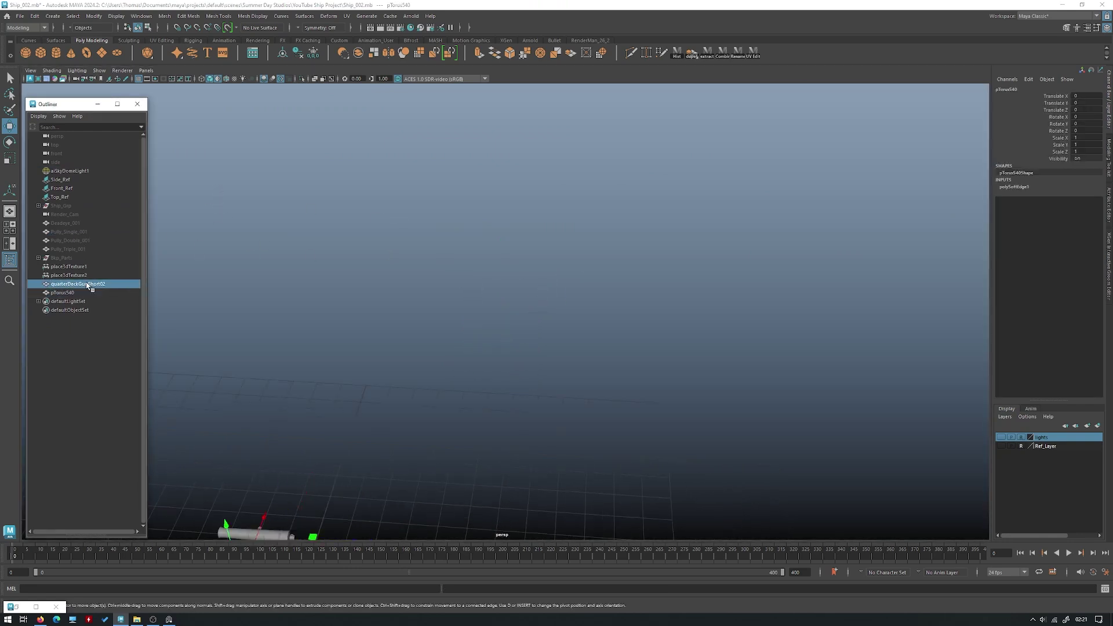
pyautogui.press('Delete')
# - Show the ship group and duplicate one complete short 12-pounder quarterdeck gun with its carriage outside the group
pyautogui.click(68, 207)
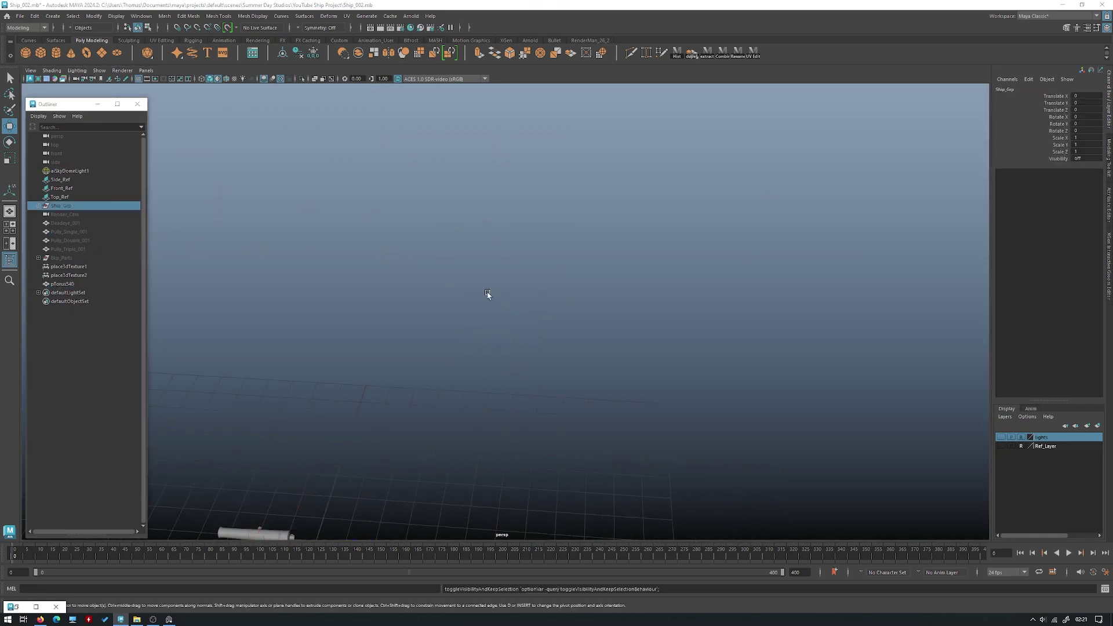
pyautogui.press('f')
pyautogui.click(517, 314)
pyautogui.keyDown('alt'); pyautogui.moveTo(517, 313); pyautogui.dragTo(408, 318); pyautogui.keyUp('alt')
pyautogui.click(408, 316)
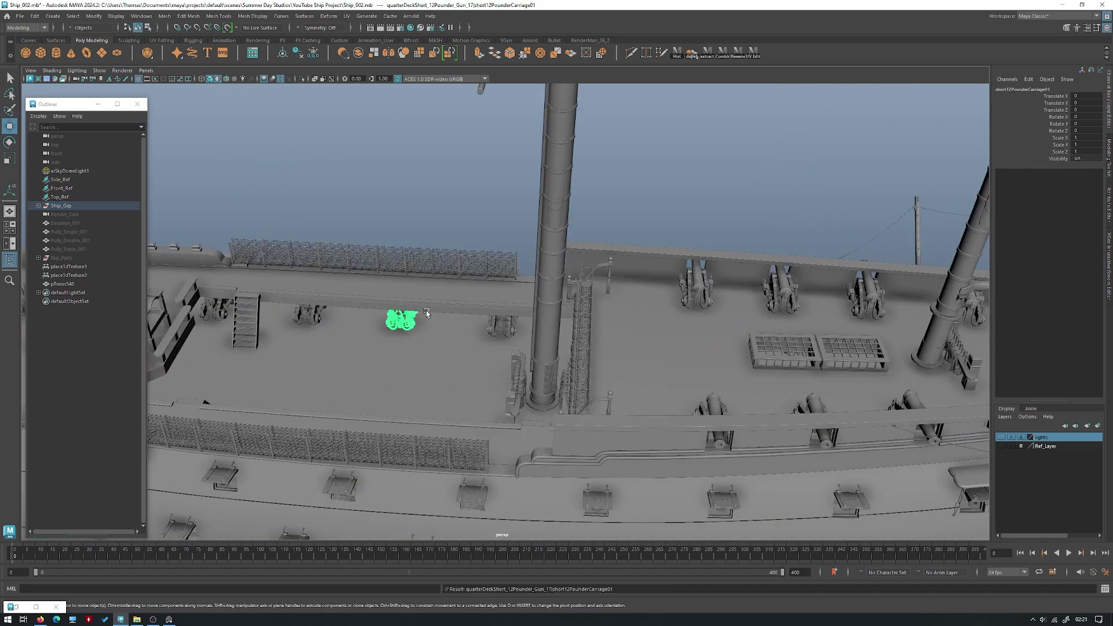
pyautogui.hotkey('ctrl', 'd')
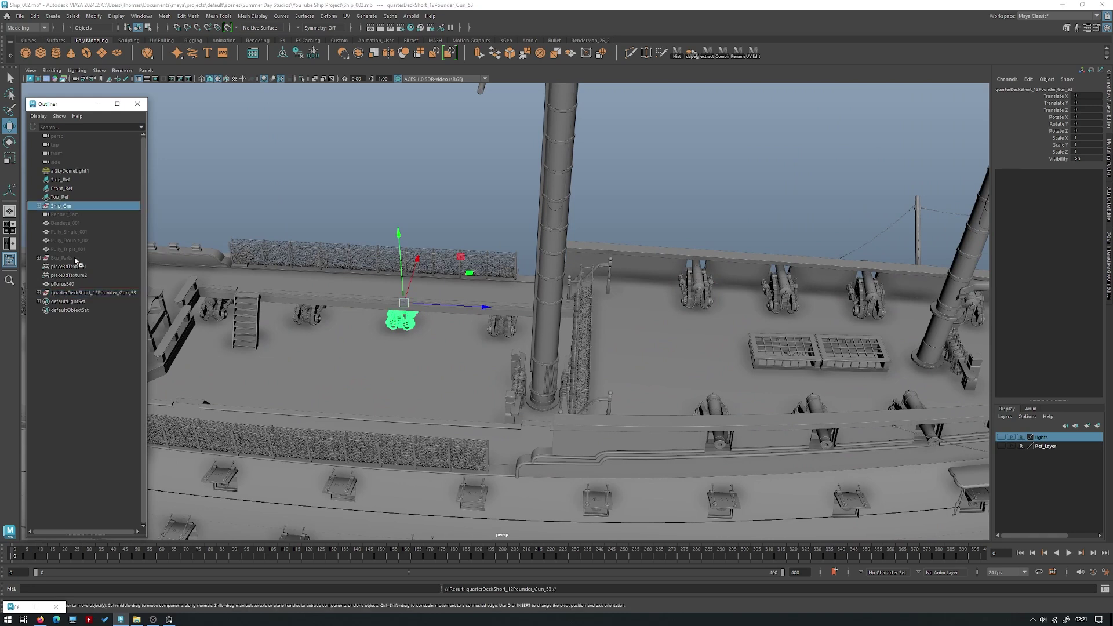
# - Hide the ship group and move the duplicated gun close to the new cannon
pyautogui.press('h')
pyautogui.click(83, 292)
pyautogui.moveTo(435, 273)
pyautogui.keyDown('alt'); pyautogui.mouseDown()
pyautogui.moveTo(452, 276)
pyautogui.moveTo(446, 300)
pyautogui.moveTo(431, 295)
pyautogui.mouseUp(); pyautogui.keyUp('alt')
pyautogui.press('x')
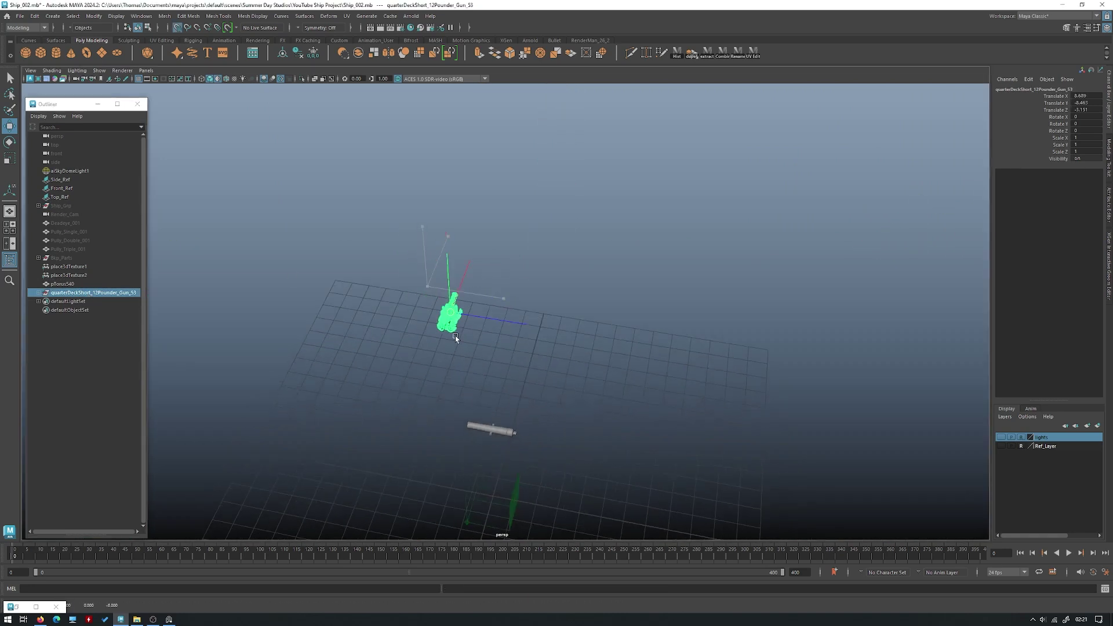
pyautogui.press('f')
pyautogui.keyDown('alt'); pyautogui.moveTo(633, 348); pyautogui.dragTo(552, 276, button='right'); pyautogui.keyUp('alt')
pyautogui.keyDown('alt'); pyautogui.moveTo(552, 276); pyautogui.dragTo(506, 148); pyautogui.keyUp('alt')
# - Rotate the duplicated gun about its vertical axis until it stands parallel beside the new cannon
pyautogui.press('e')
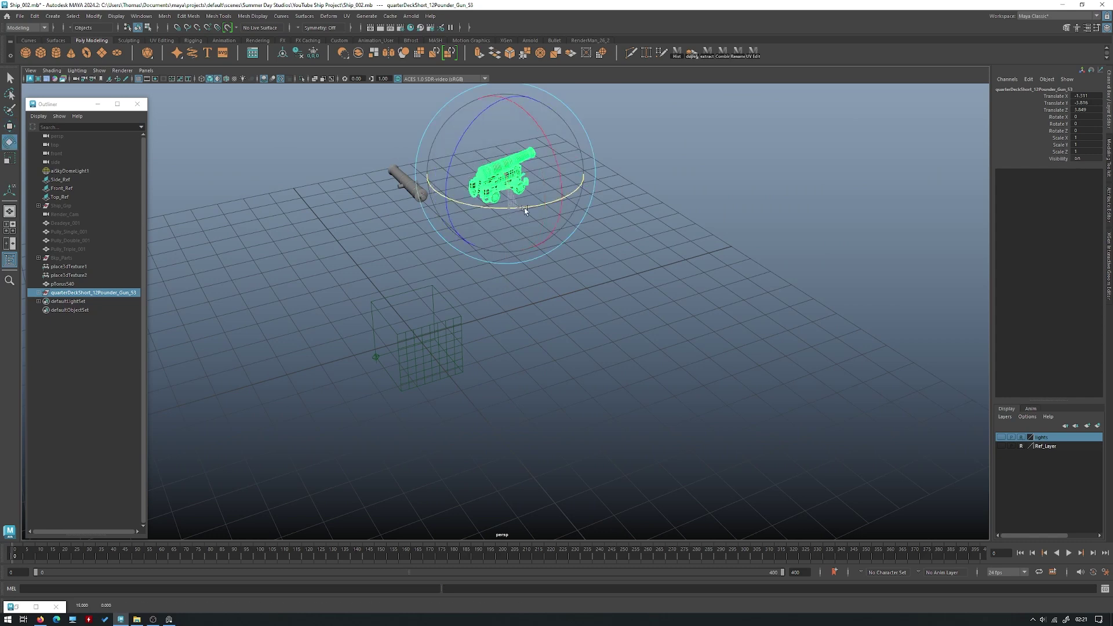
pyautogui.keyDown('alt'); pyautogui.moveTo(565, 199); pyautogui.dragTo(474, 277); pyautogui.keyUp('alt')
pyautogui.press('w')
pyautogui.press('f')
pyautogui.click(665, 242)
# - Examine the duplicated gun's carriage, wheels, pulley blocks and coiled rope next to the new cannon
pyautogui.keyDown('alt'); pyautogui.moveTo(536, 313); pyautogui.dragTo(629, 301); pyautogui.keyUp('alt')
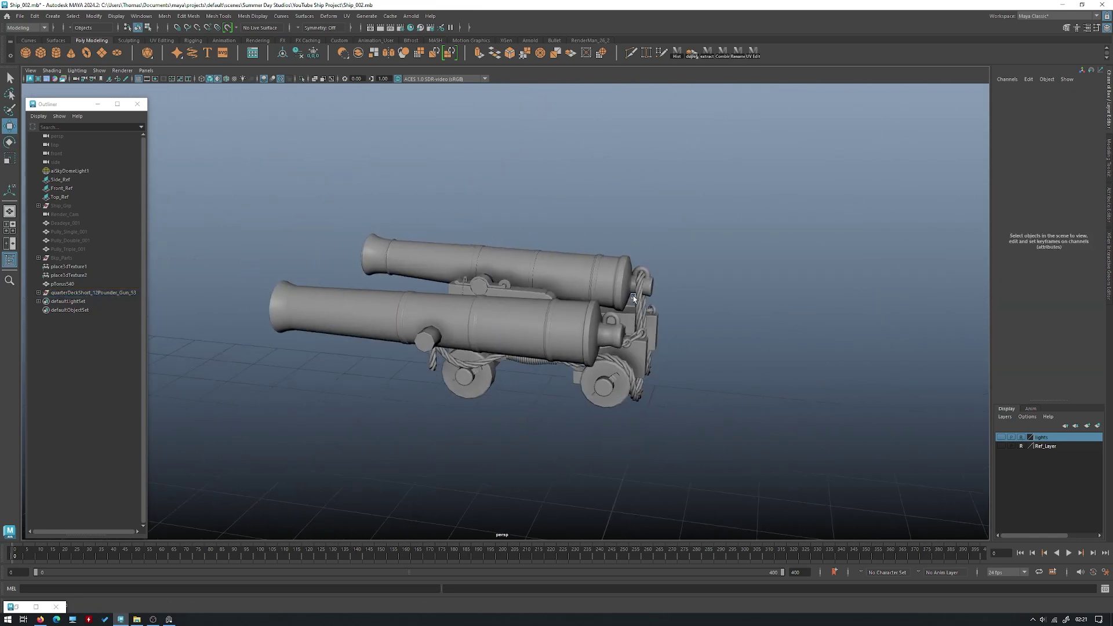
pyautogui.keyDown('alt'); pyautogui.moveTo(542, 292); pyautogui.dragTo(588, 308, button='right'); pyautogui.keyUp('alt')
pyautogui.keyDown('alt'); pyautogui.moveTo(588, 307); pyautogui.dragTo(579, 346); pyautogui.keyUp('alt')
pyautogui.click(524, 348)
pyautogui.press('f')
pyautogui.click(698, 386)
pyautogui.keyDown('alt'); pyautogui.moveTo(712, 367); pyautogui.dragTo(503, 317); pyautogui.keyUp('alt')
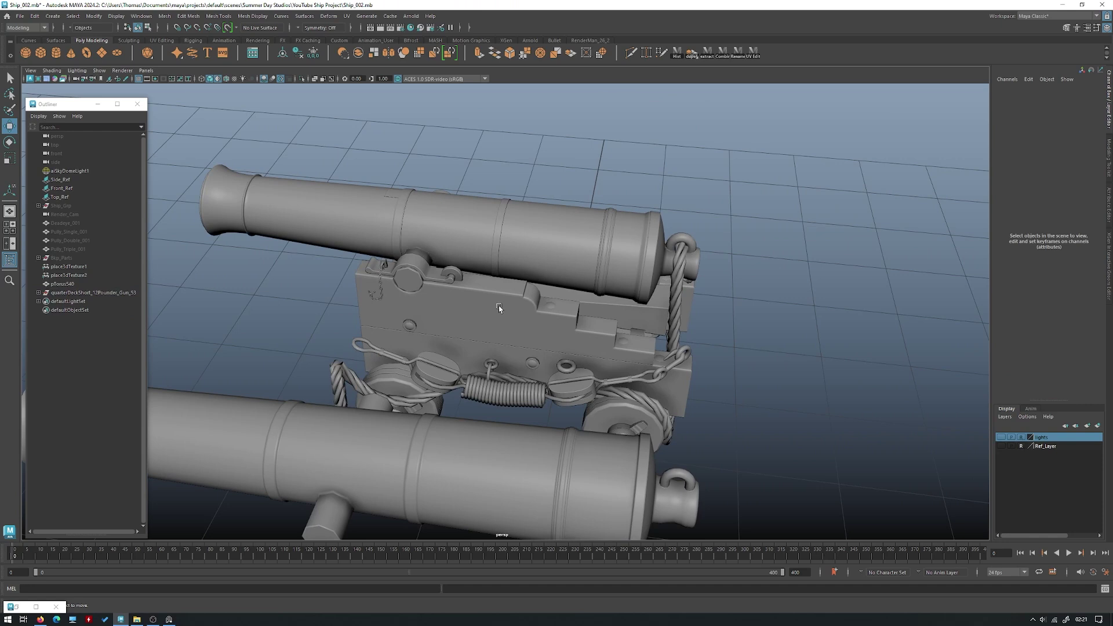
pyautogui.keyDown('alt'); pyautogui.moveTo(496, 269); pyautogui.dragTo(557, 302); pyautogui.keyUp('alt')
pyautogui.click(557, 303)
pyautogui.keyDown('alt'); pyautogui.moveTo(588, 341); pyautogui.dragTo(507, 390); pyautogui.keyUp('alt')
pyautogui.click(608, 376)
pyautogui.click(507, 390)
pyautogui.press('f')
pyautogui.scroll(-5, 768, 156)
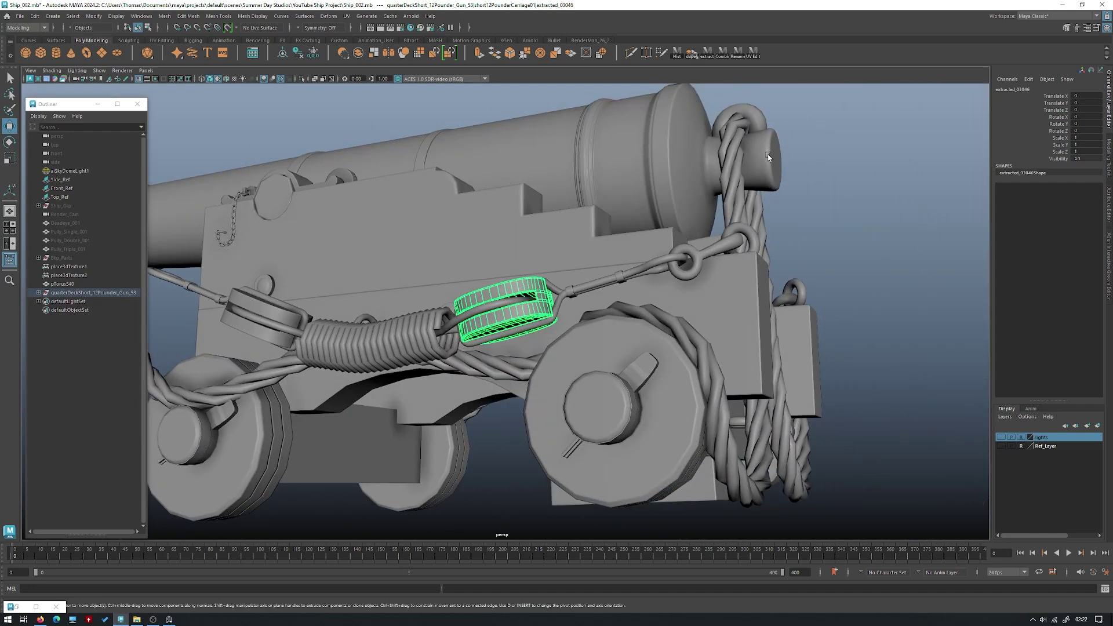
pyautogui.click(908, 206)
pyautogui.keyDown('alt'); pyautogui.moveTo(661, 305); pyautogui.dragTo(707, 273); pyautogui.keyUp('alt')
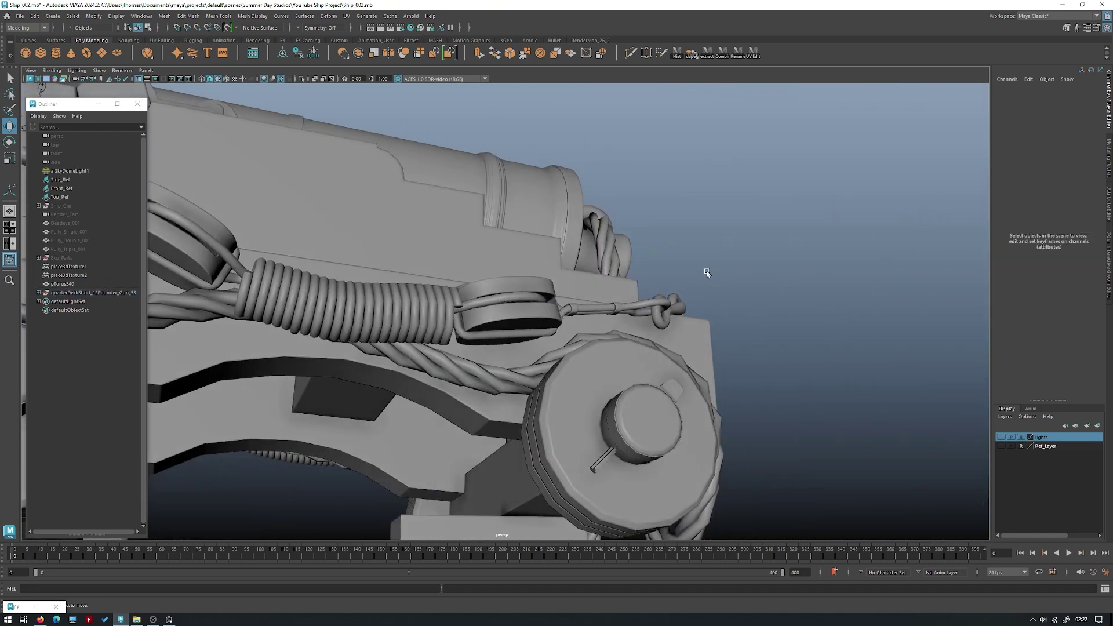
pyautogui.keyDown('alt'); pyautogui.moveTo(708, 273); pyautogui.dragTo(485, 246, button='right'); pyautogui.keyUp('alt')
pyautogui.keyDown('alt'); pyautogui.moveTo(484, 246); pyautogui.dragTo(452, 321); pyautogui.keyUp('alt')
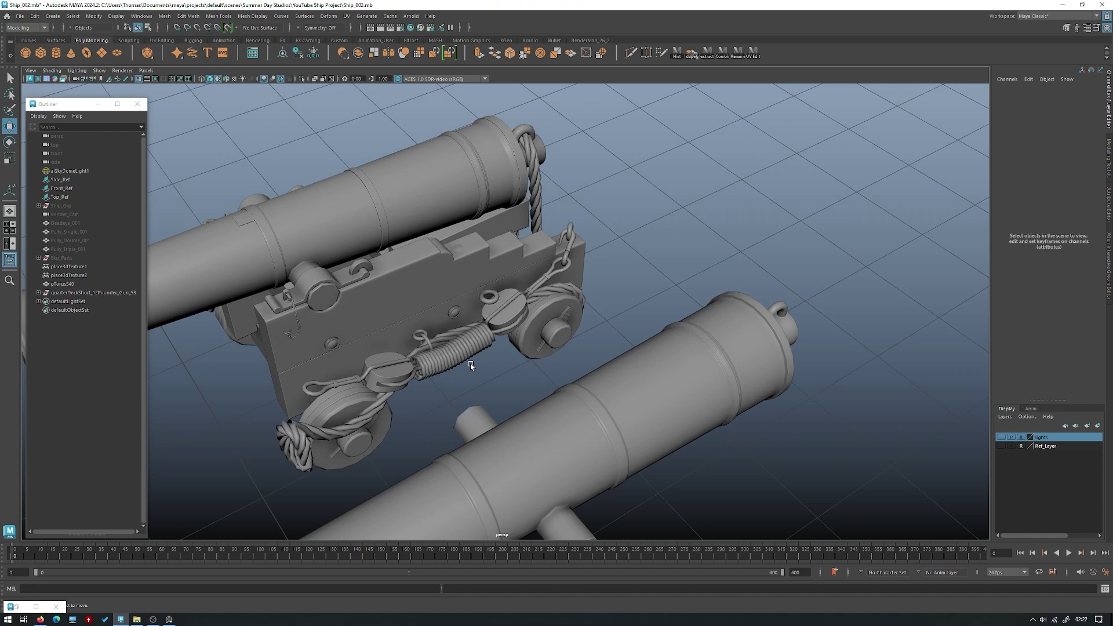
# - Examine how the breeching rope loops around the gun's rear knob and along the carriage sides
pyautogui.keyDown('alt'); pyautogui.moveTo(471, 365); pyautogui.dragTo(453, 358); pyautogui.keyUp('alt')
pyautogui.click(452, 355)
pyautogui.keyDown('alt'); pyautogui.moveTo(747, 325); pyautogui.dragTo(653, 315); pyautogui.keyUp('alt')
pyautogui.click(627, 301)
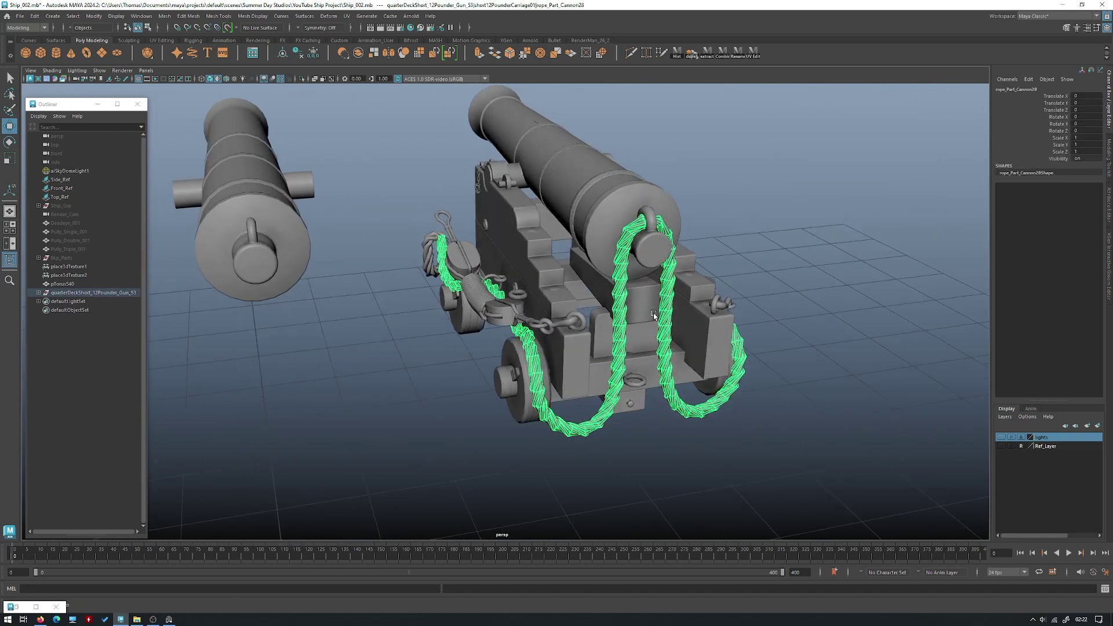
pyautogui.keyDown('alt'); pyautogui.moveTo(653, 314); pyautogui.dragTo(574, 316, button='right'); pyautogui.keyUp('alt')
pyautogui.keyDown('alt'); pyautogui.moveTo(574, 316); pyautogui.dragTo(689, 289); pyautogui.keyUp('alt')
pyautogui.click(688, 289)
pyautogui.keyDown('alt'); pyautogui.moveTo(524, 287); pyautogui.dragTo(673, 301); pyautogui.keyUp('alt')
pyautogui.keyDown('alt'); pyautogui.moveTo(394, 284); pyautogui.dragTo(503, 314); pyautogui.keyUp('alt')
# - Isolate the breeching rope to study its twisted strands and path, and return to the full scene
pyautogui.click(482, 270)
pyautogui.hotkey('ctrl', '1')
pyautogui.keyDown('alt'); pyautogui.moveTo(482, 271); pyautogui.dragTo(797, 363); pyautogui.keyUp('alt')
pyautogui.click(616, 246)
pyautogui.click(689, 354)
pyautogui.click(773, 222)
pyautogui.keyDown('alt'); pyautogui.moveTo(774, 222); pyautogui.dragTo(543, 305); pyautogui.keyUp('alt')
pyautogui.hotkey('ctrl', '1')
pyautogui.scroll(-5, 633, 338)
pyautogui.scroll(8, 634, 338)
pyautogui.hotkey('ctrl', 'z')
pyautogui.keyDown('alt'); pyautogui.moveTo(608, 354); pyautogui.dragTo(561, 317); pyautogui.keyUp('alt')
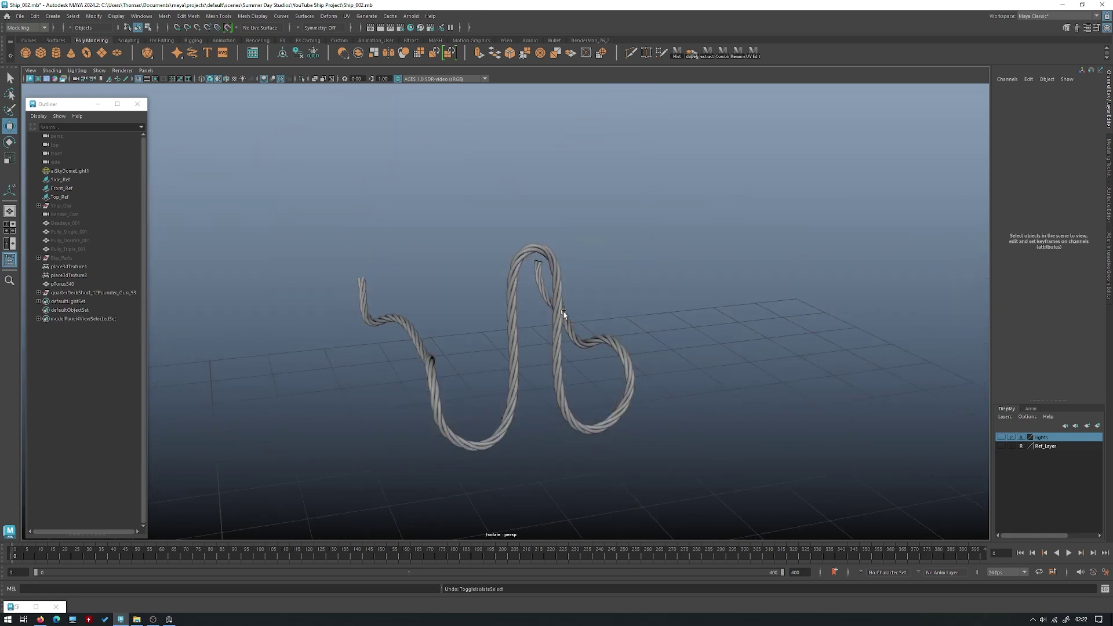
pyautogui.click(556, 249)
pyautogui.click(586, 218)
pyautogui.hotkey('ctrl', '1')
# - Create a polygon cylinder at the origin with 8 axis subdivisions
pyautogui.scroll(-5, 526, 245)
pyautogui.keyDown('alt'); pyautogui.moveTo(526, 245); pyautogui.dragTo(619, 318); pyautogui.keyUp('alt')
pyautogui.scroll(2, 619, 318)
pyautogui.scroll(-5, 619, 318)
pyautogui.keyDown('alt'); pyautogui.moveTo(477, 283); pyautogui.dragTo(585, 355); pyautogui.keyUp('alt')
pyautogui.keyDown('alt'); pyautogui.moveTo(504, 301); pyautogui.dragTo(635, 238); pyautogui.keyUp('alt')
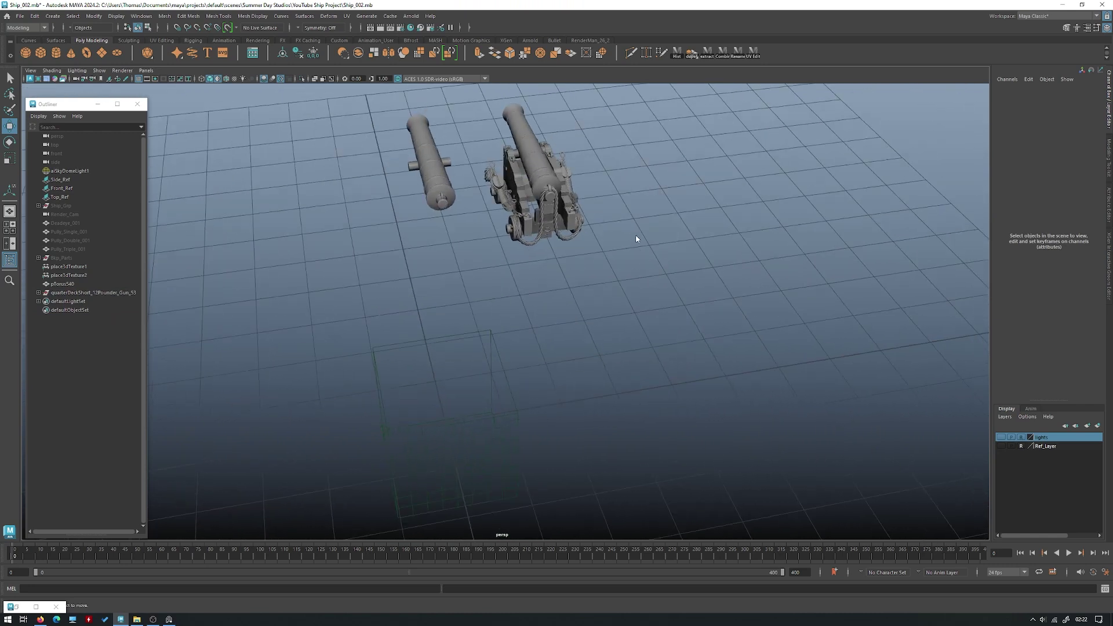
pyautogui.keyDown('shift'); pyautogui.rightClick(636, 237); pyautogui.keyUp('shift')
pyautogui.click(589, 237)
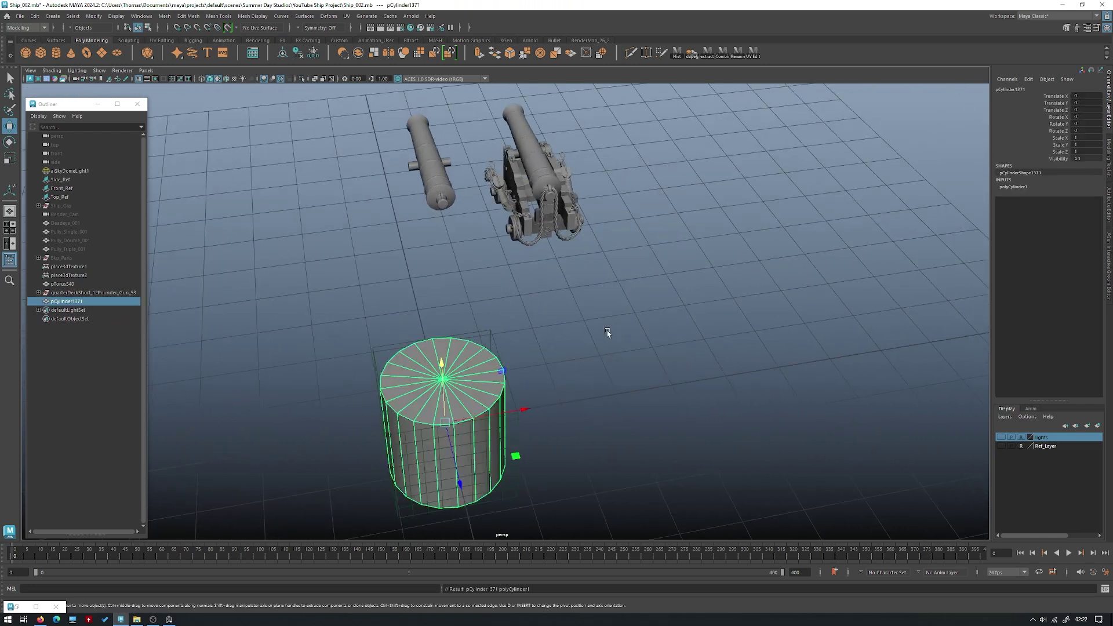
pyautogui.click(1021, 187)
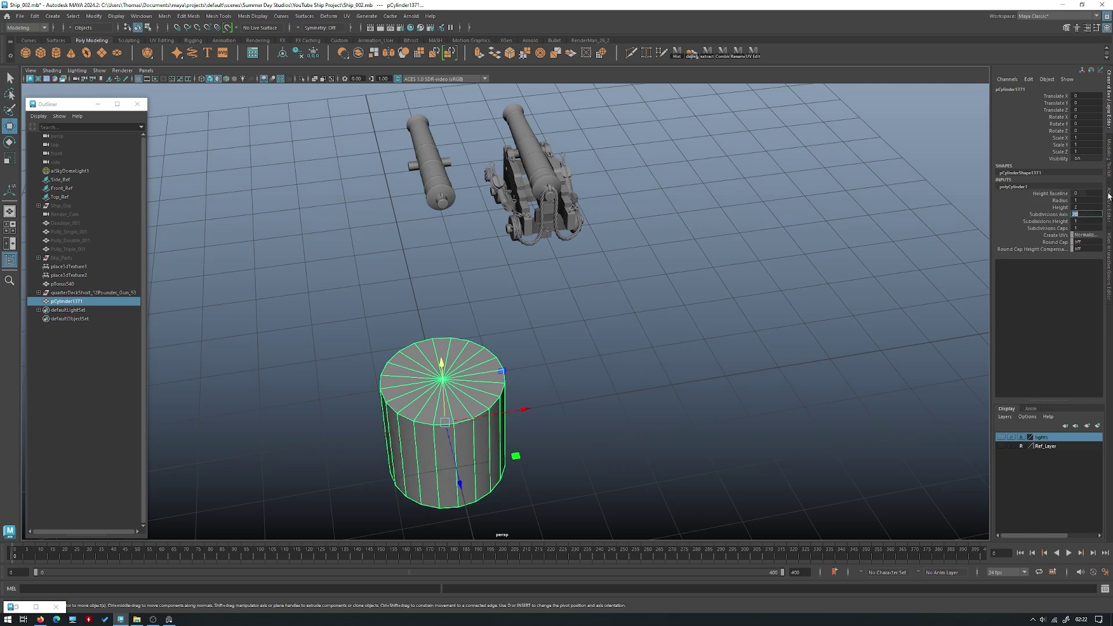
pyautogui.write('8')
pyautogui.press('Return')
# - Scale the cylinder down uniformly to about 0.059
pyautogui.press('r')
pyautogui.moveTo(437, 423); pyautogui.dragTo(345, 419)
pyautogui.press('f')
pyautogui.keyDown('alt'); pyautogui.moveTo(674, 378); pyautogui.dragTo(512, 301, button='right'); pyautogui.keyUp('alt')
pyautogui.keyDown('alt'); pyautogui.moveTo(511, 302); pyautogui.dragTo(497, 316); pyautogui.keyUp('alt')
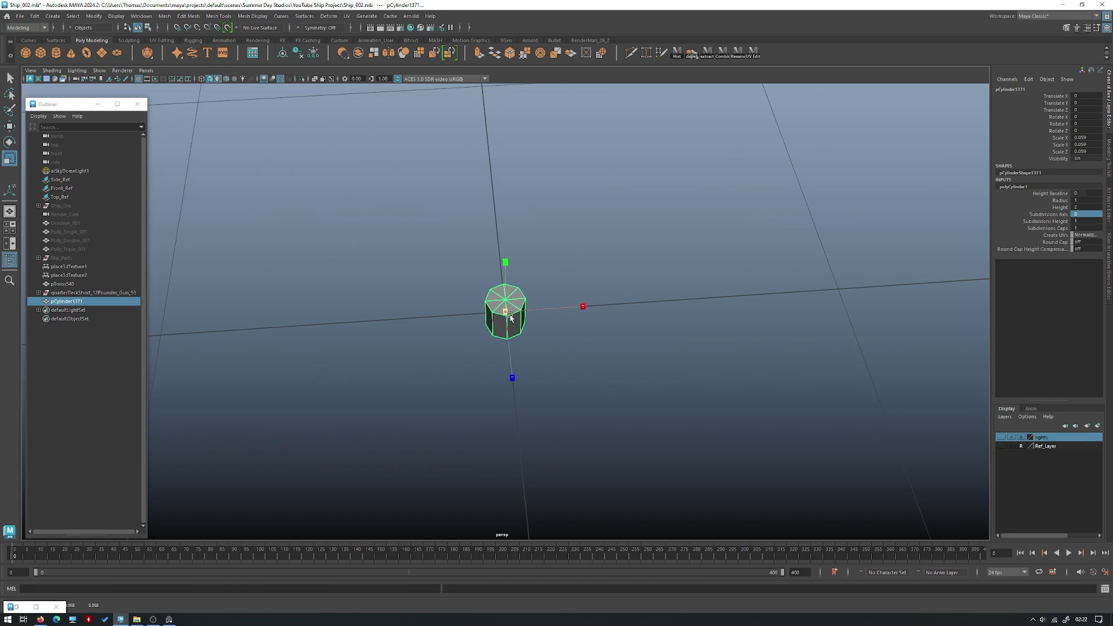
# - Scale the cylinder down uniformly to about 0.036
pyautogui.keyDown('alt'); pyautogui.moveTo(626, 308); pyautogui.dragTo(748, 339, button='right'); pyautogui.keyUp('alt')
pyautogui.click(571, 263)
pyautogui.keyDown('alt'); pyautogui.moveTo(570, 263); pyautogui.dragTo(828, 371, button='right'); pyautogui.keyUp('alt')
pyautogui.moveTo(530, 356); pyautogui.dragTo(499, 314)
pyautogui.keyDown('alt'); pyautogui.moveTo(499, 314); pyautogui.dragTo(400, 268, button='right'); pyautogui.keyUp('alt')
# - Delete the cylinder's top and bottom cap faces, leaving an open tube
pyautogui.press('w')
pyautogui.moveTo(588, 253); pyautogui.dragTo(590, 271, button='right')
pyautogui.keyDown('alt'); pyautogui.moveTo(585, 394); pyautogui.dragTo(598, 353); pyautogui.keyUp('alt')
pyautogui.moveTo(619, 369); pyautogui.dragTo(323, 256)
pyautogui.keyDown('ctrl'); pyautogui.moveTo(604, 317); pyautogui.dragTo(579, 241); pyautogui.keyUp('ctrl')
pyautogui.press('Delete')
pyautogui.press('F8')
# - Seat the tube's base on the grid origin, then freeze its transformations and clean up its history and pivot
pyautogui.press('d')
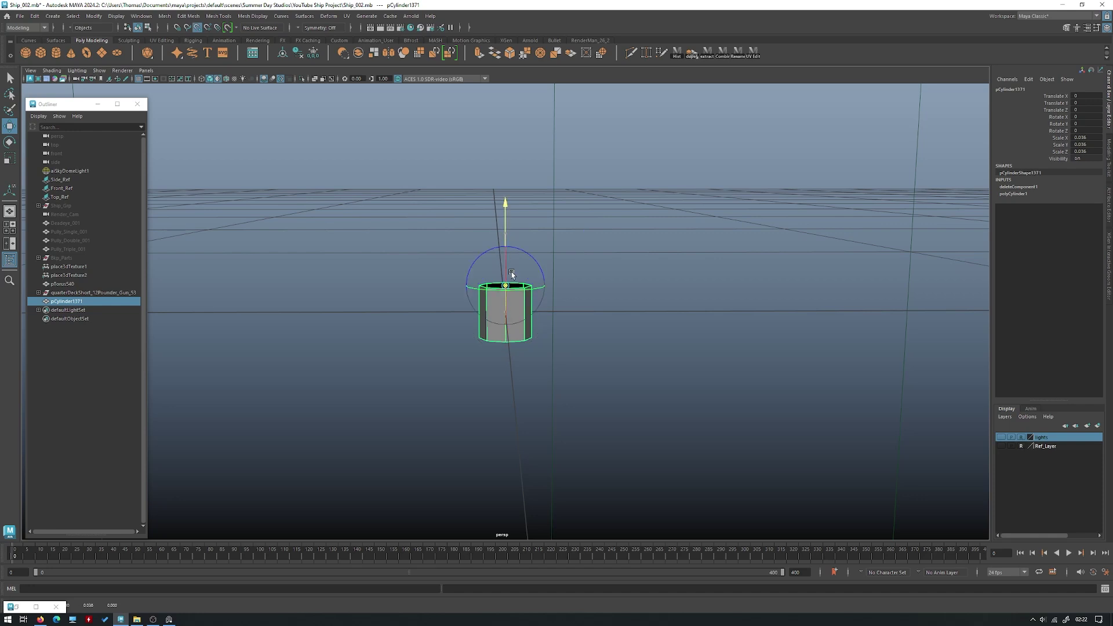
pyautogui.press('d')
pyautogui.keyDown('alt'); pyautogui.moveTo(500, 316); pyautogui.dragTo(510, 310); pyautogui.keyUp('alt')
pyautogui.press('x')
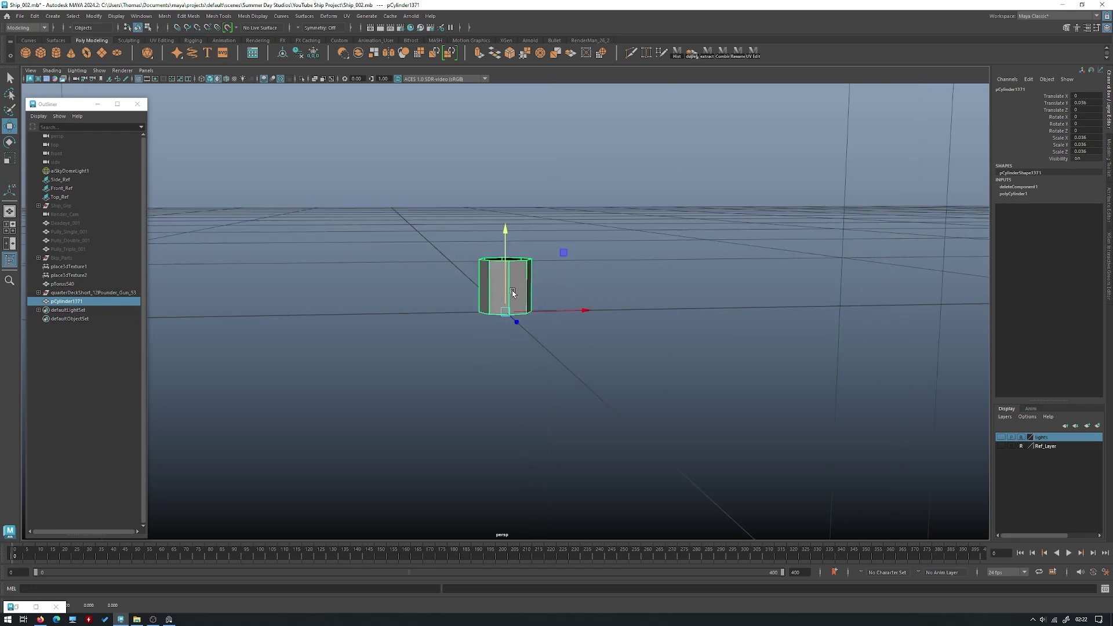
pyautogui.hotkey('ctrl', 'shift', 'f')
pyautogui.hotkey('ctrl', 'shift', 'c')
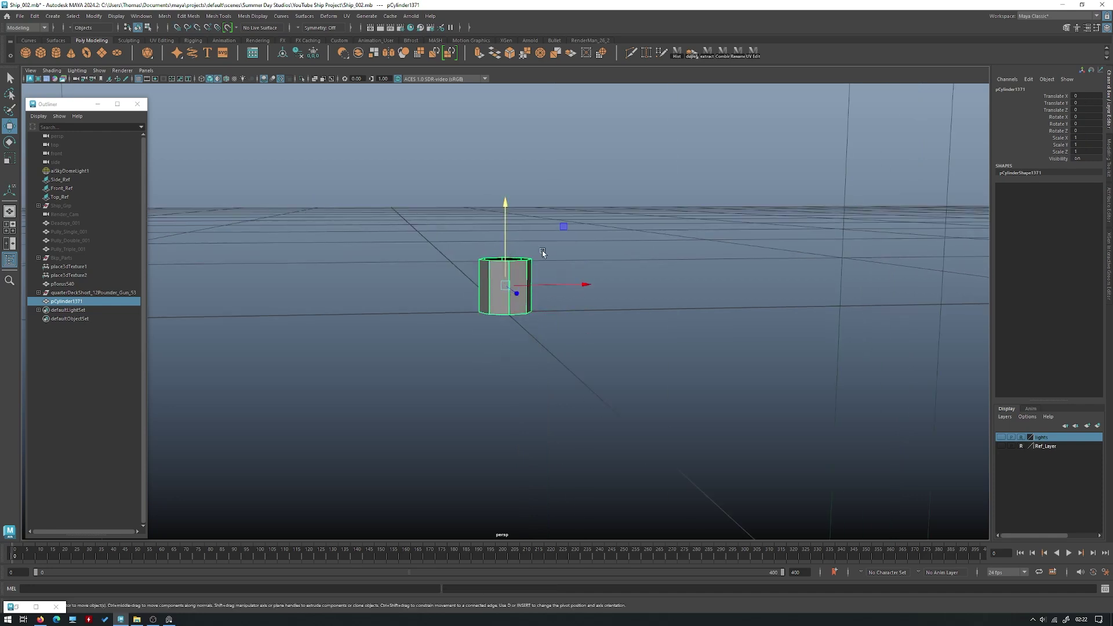
# - Raise the tube's top ring of vertices far upward to stretch it into a long thin strand
pyautogui.scroll(-2, 633, 228)
pyautogui.moveTo(634, 228); pyautogui.dragTo(597, 226, button='right')
pyautogui.keyDown('alt'); pyautogui.moveTo(565, 308); pyautogui.dragTo(508, 296); pyautogui.keyUp('alt')
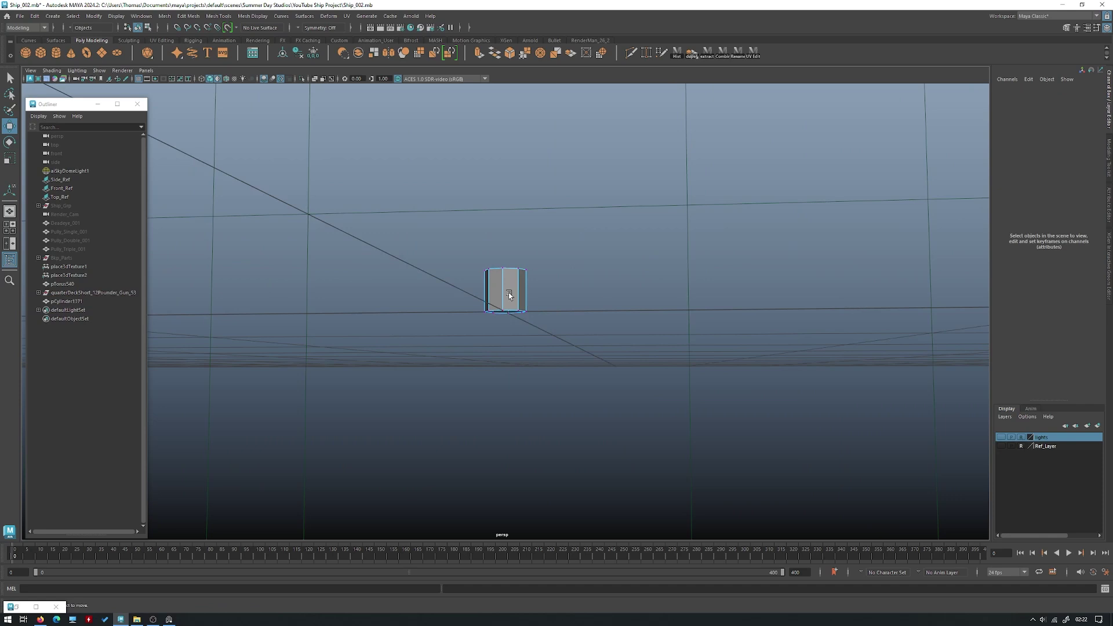
pyautogui.keyDown('alt'); pyautogui.moveTo(544, 303); pyautogui.dragTo(550, 323, button='middle'); pyautogui.keyUp('alt')
pyautogui.moveTo(549, 324)
pyautogui.keyDown('alt'); pyautogui.mouseDown()
pyautogui.moveTo(546, 335)
pyautogui.moveTo(532, 328)
pyautogui.mouseUp(); pyautogui.keyUp('alt')
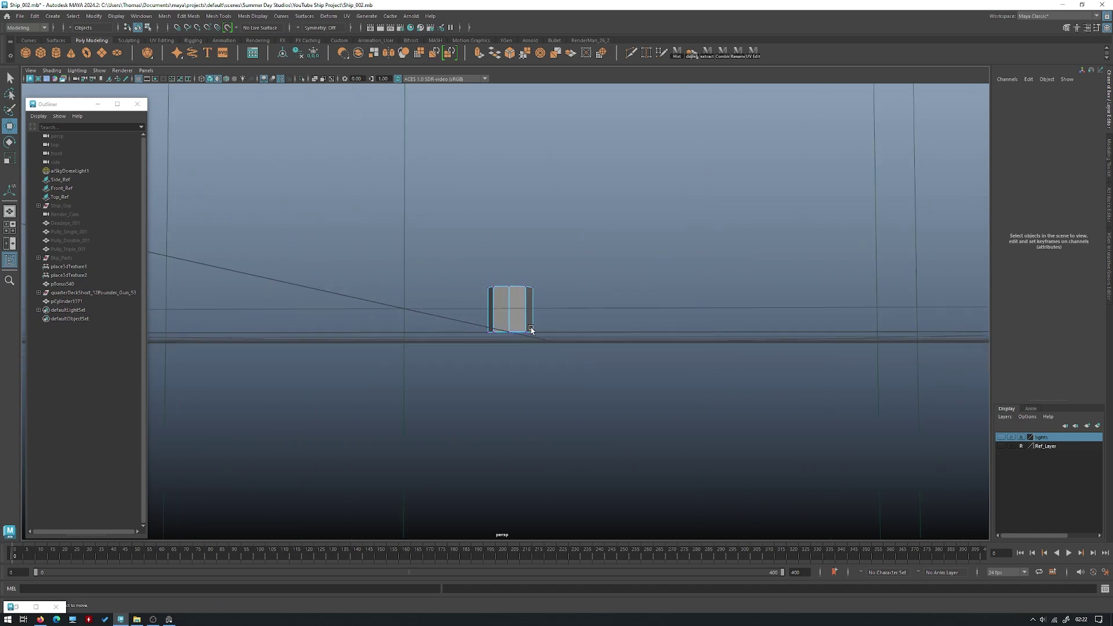
pyautogui.moveTo(570, 292); pyautogui.dragTo(398, 224)
pyautogui.keyDown('alt'); pyautogui.moveTo(599, 237); pyautogui.dragTo(452, 221, button='right'); pyautogui.keyUp('alt')
pyautogui.keyDown('alt'); pyautogui.moveTo(452, 221); pyautogui.dragTo(545, 246); pyautogui.keyUp('alt')
pyautogui.keyDown('alt'); pyautogui.moveTo(545, 246); pyautogui.dragTo(467, 215, button='right'); pyautogui.keyUp('alt')
pyautogui.keyDown('alt'); pyautogui.moveTo(585, 228); pyautogui.dragTo(483, 268); pyautogui.keyUp('alt')
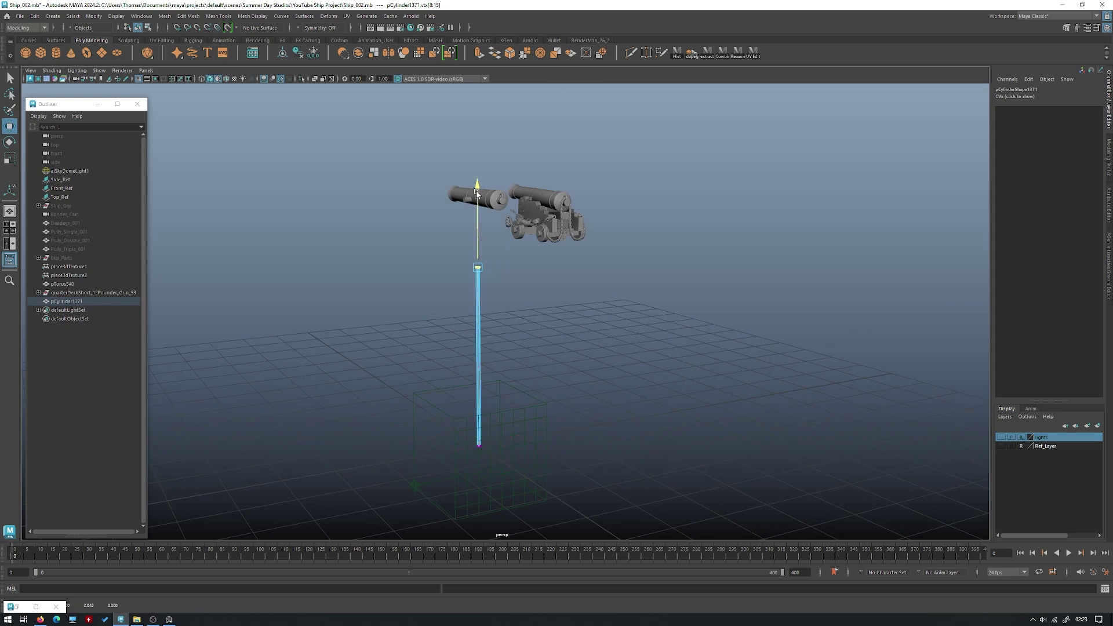
# - Scale the strand down uniformly to about 0.26 and raise its top vertices again to lengthen it
pyautogui.moveTo(480, 260); pyautogui.dragTo(525, 248, button='right')
pyautogui.press('r')
pyautogui.keyDown('alt'); pyautogui.moveTo(537, 258); pyautogui.dragTo(486, 450); pyautogui.keyUp('alt')
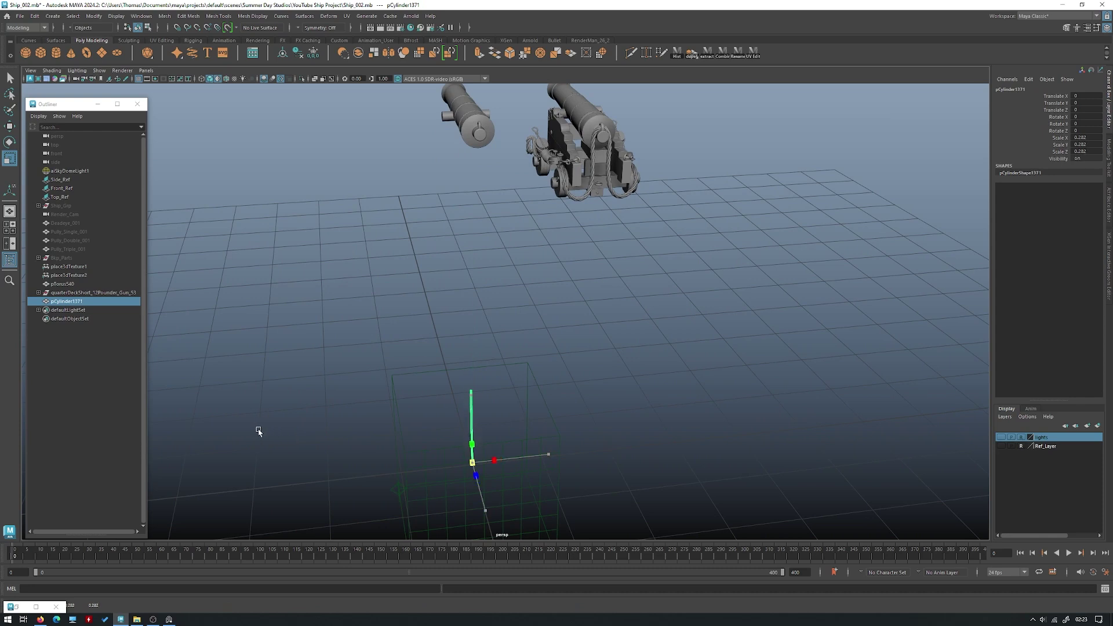
pyautogui.press('w')
pyautogui.keyDown('alt'); pyautogui.moveTo(252, 432); pyautogui.dragTo(343, 380); pyautogui.keyUp('alt')
pyautogui.moveTo(536, 300); pyautogui.dragTo(476, 282, button='right')
pyautogui.moveTo(501, 424); pyautogui.dragTo(464, 224)
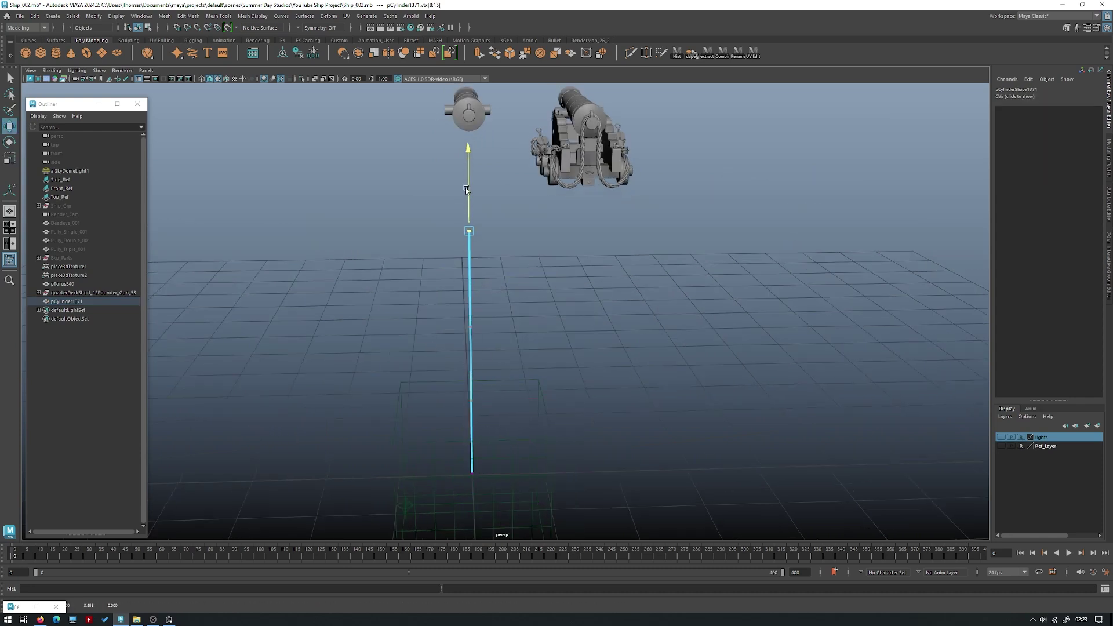
# - Freeze the strand's transformations and isolate it in the top view
pyautogui.moveTo(468, 263); pyautogui.dragTo(502, 248, button='right')
pyautogui.press('f')
pyautogui.keyDown('alt'); pyautogui.moveTo(503, 333); pyautogui.dragTo(512, 355); pyautogui.keyUp('alt')
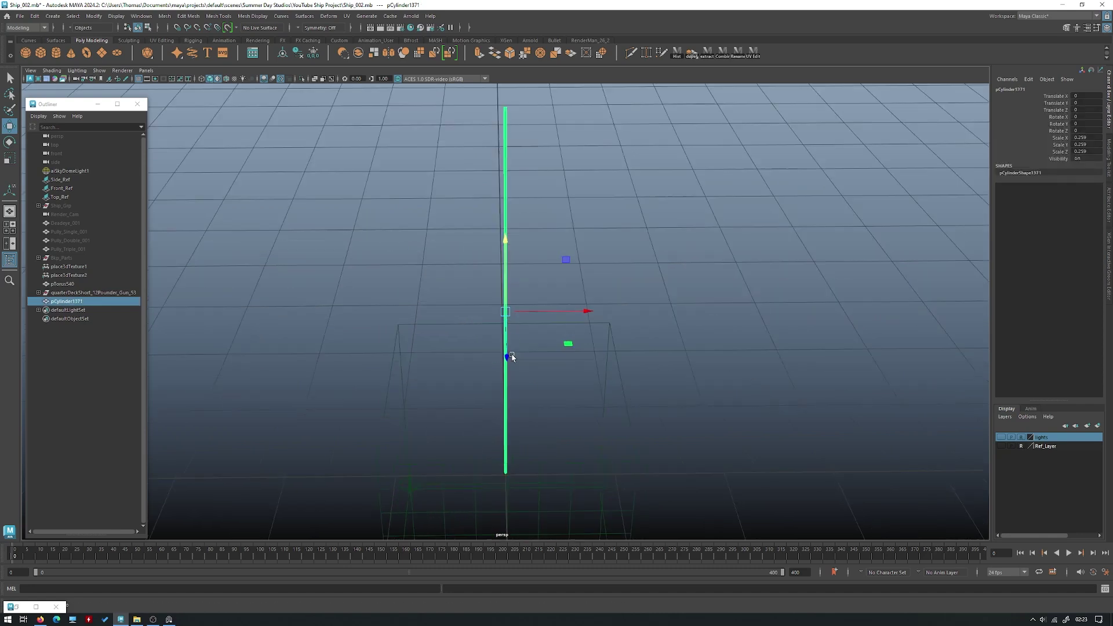
pyautogui.press('space')
pyautogui.press('space')
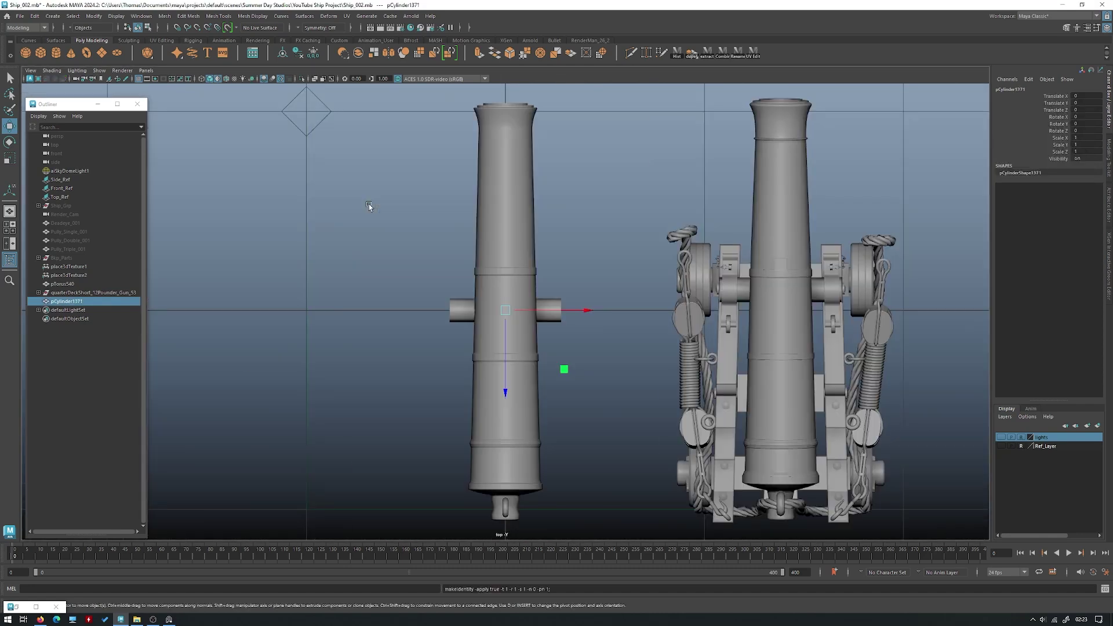
pyautogui.press('f')
pyautogui.hotkey('ctrl', '1')
pyautogui.keyDown('alt'); pyautogui.moveTo(538, 322); pyautogui.dragTo(594, 331, button='right'); pyautogui.keyUp('alt')
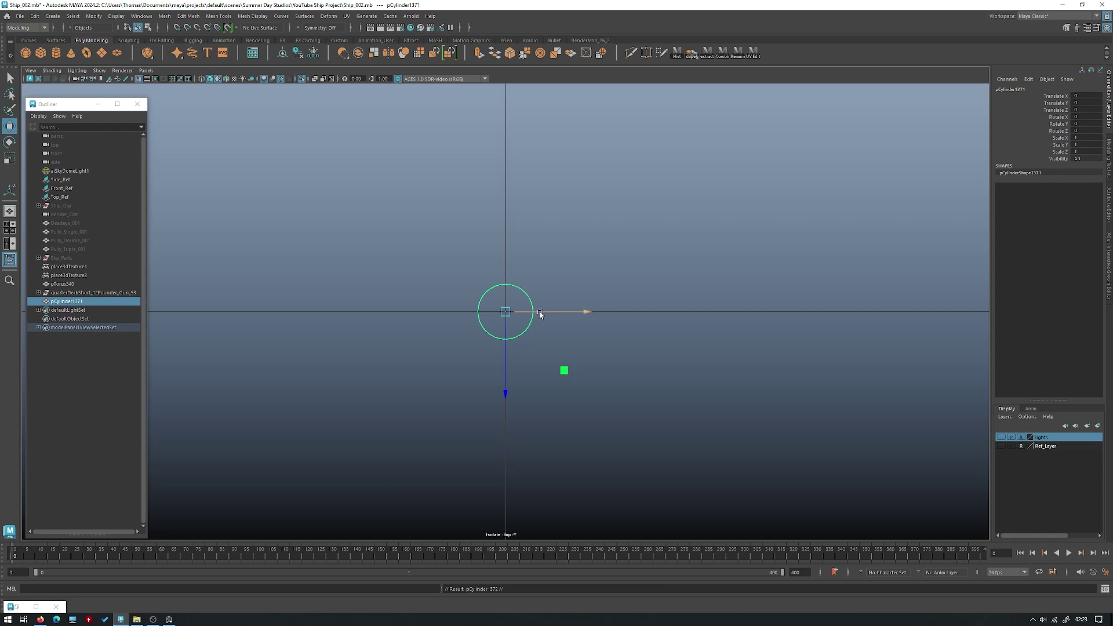
# - Duplicate the strand into a two-by-two cluster, spacing the copies about 0.016 apart in X and Z
pyautogui.hotkey('ctrl', 'd')
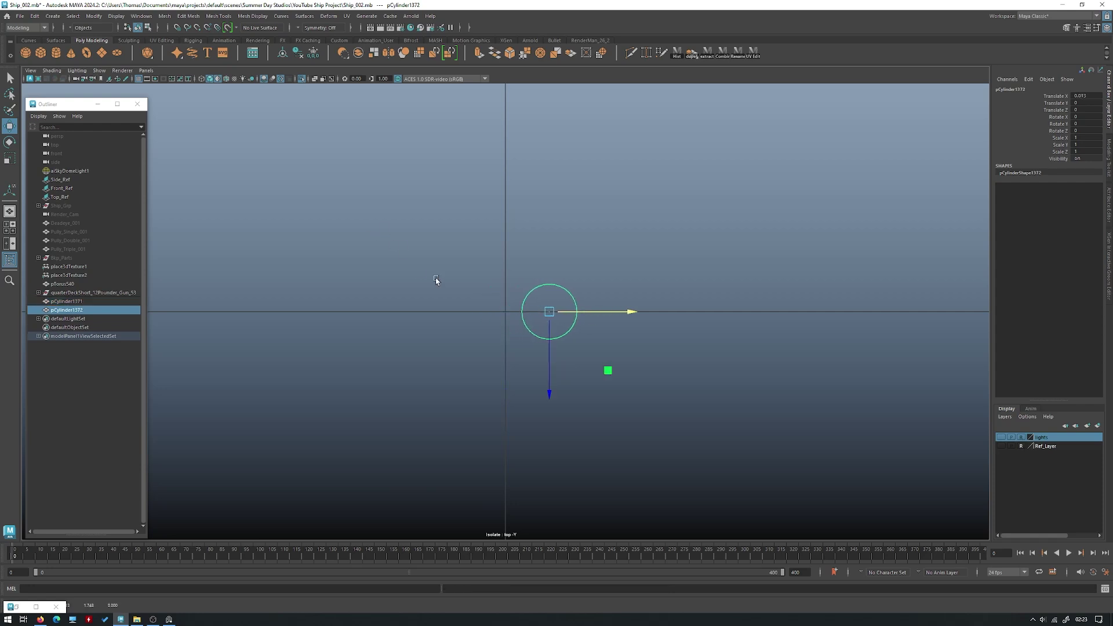
pyautogui.keyDown('alt'); pyautogui.moveTo(560, 255); pyautogui.dragTo(548, 260, button='middle'); pyautogui.keyUp('alt')
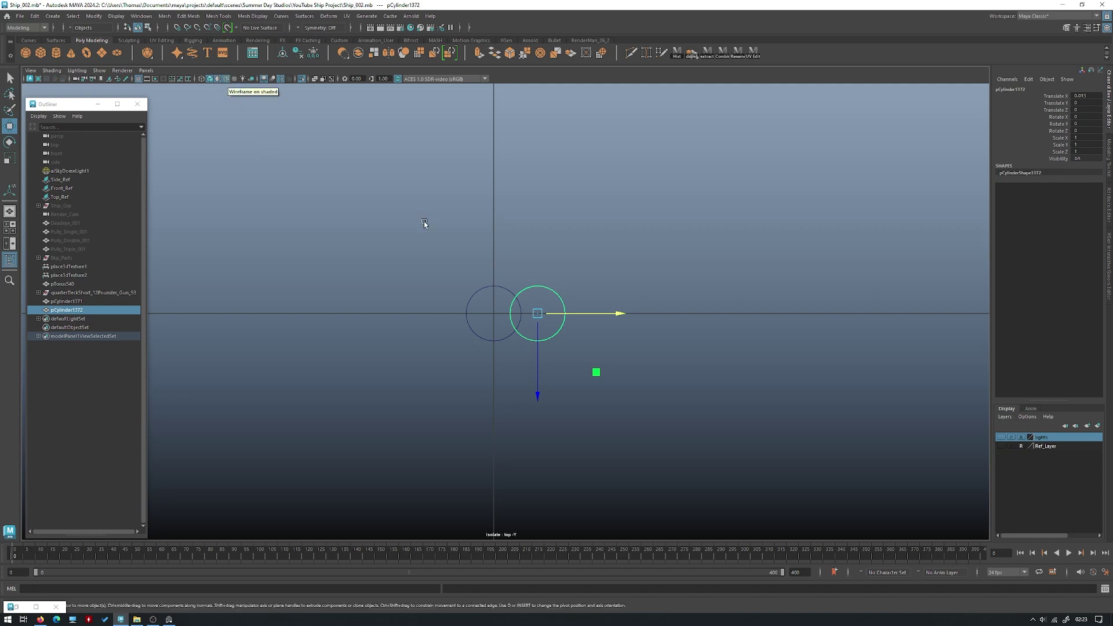
pyautogui.moveTo(490, 293); pyautogui.dragTo(538, 259)
pyautogui.moveTo(572, 318); pyautogui.dragTo(579, 317)
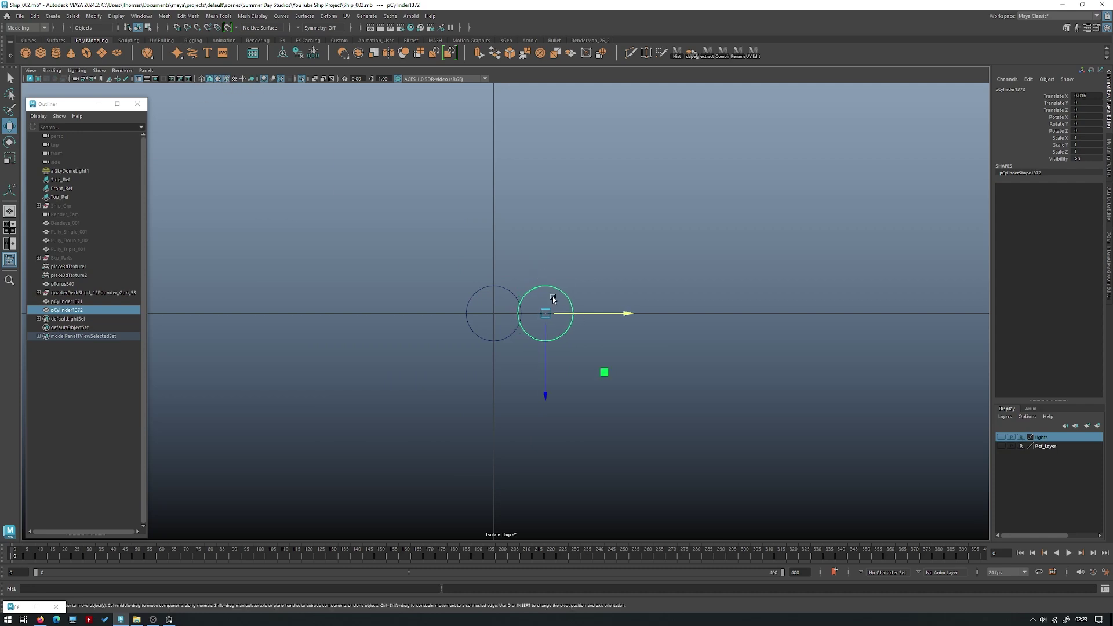
pyautogui.keyDown('shift'); pyautogui.moveTo(587, 369); pyautogui.dragTo(480, 325); pyautogui.keyUp('shift')
pyautogui.keyDown('shift'); pyautogui.moveTo(545, 348); pyautogui.dragTo(549, 399); pyautogui.keyUp('shift')
# - Combine the four strands into one mesh, centre it on the origin and freeze its transformations
pyautogui.moveTo(657, 395); pyautogui.dragTo(403, 269)
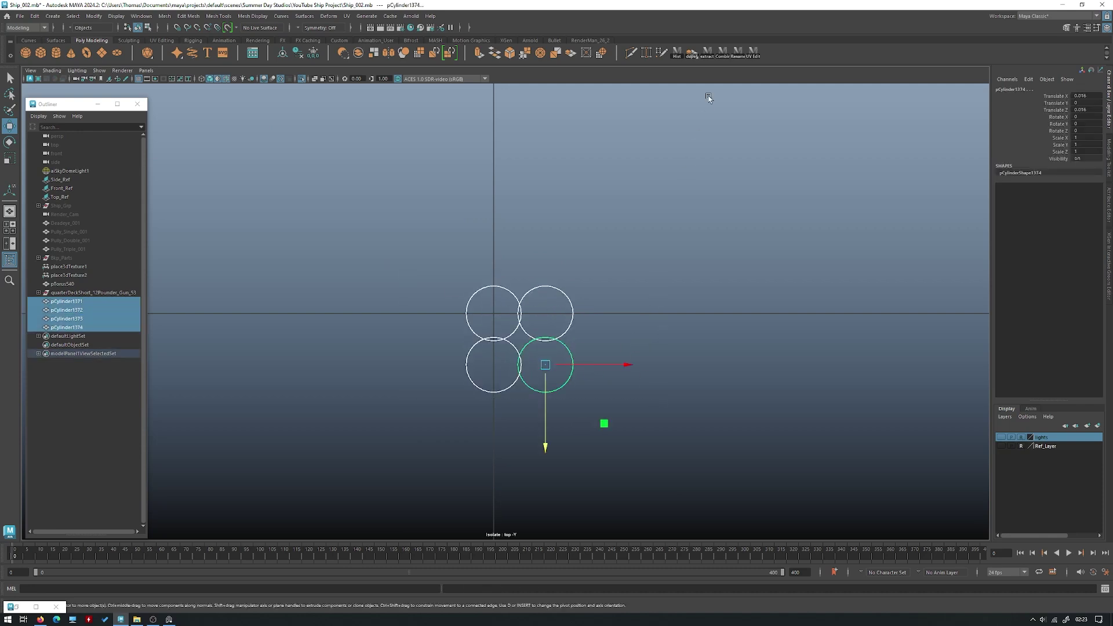
pyautogui.click(726, 57)
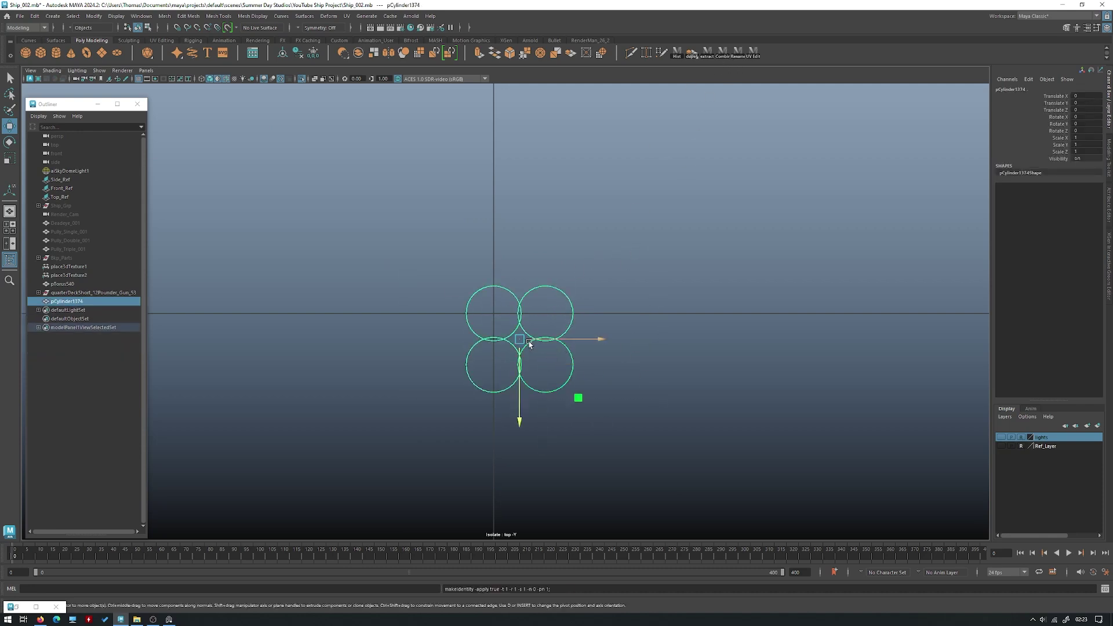
pyautogui.moveTo(520, 340); pyautogui.dragTo(496, 318)
pyautogui.press('space')
pyautogui.press('space')
pyautogui.keyDown('alt'); pyautogui.moveTo(623, 267); pyautogui.dragTo(571, 243); pyautogui.keyUp('alt')
pyautogui.press('g')
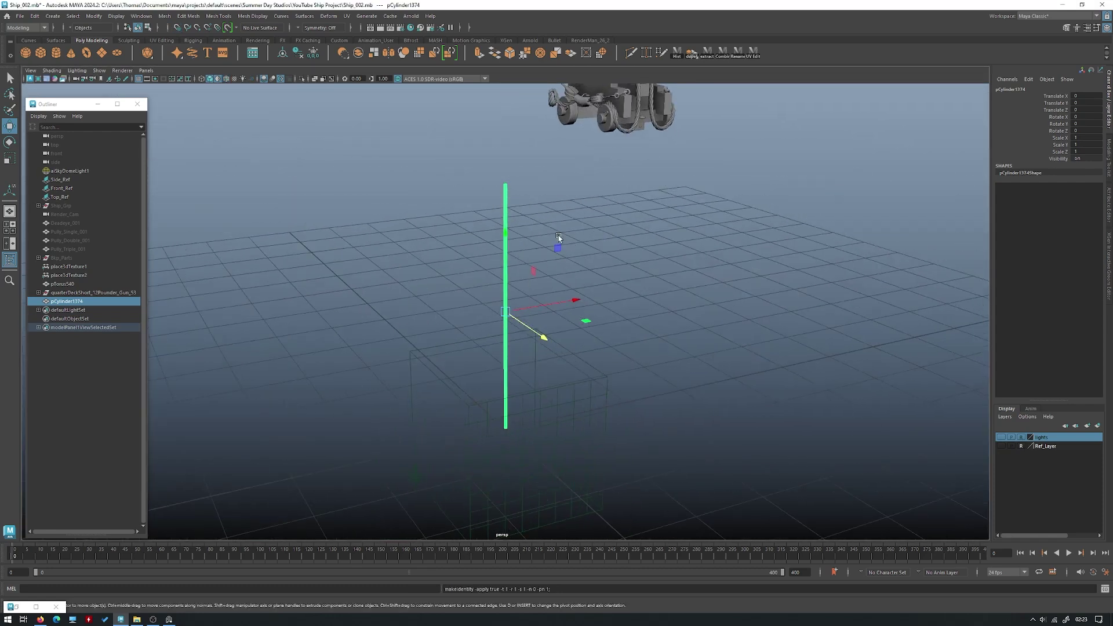
# - Activate the Insert Edge Loop tool on the combined strands and set it to multiple edge loops
pyautogui.click(550, 172)
pyautogui.scroll(10, 676, 278)
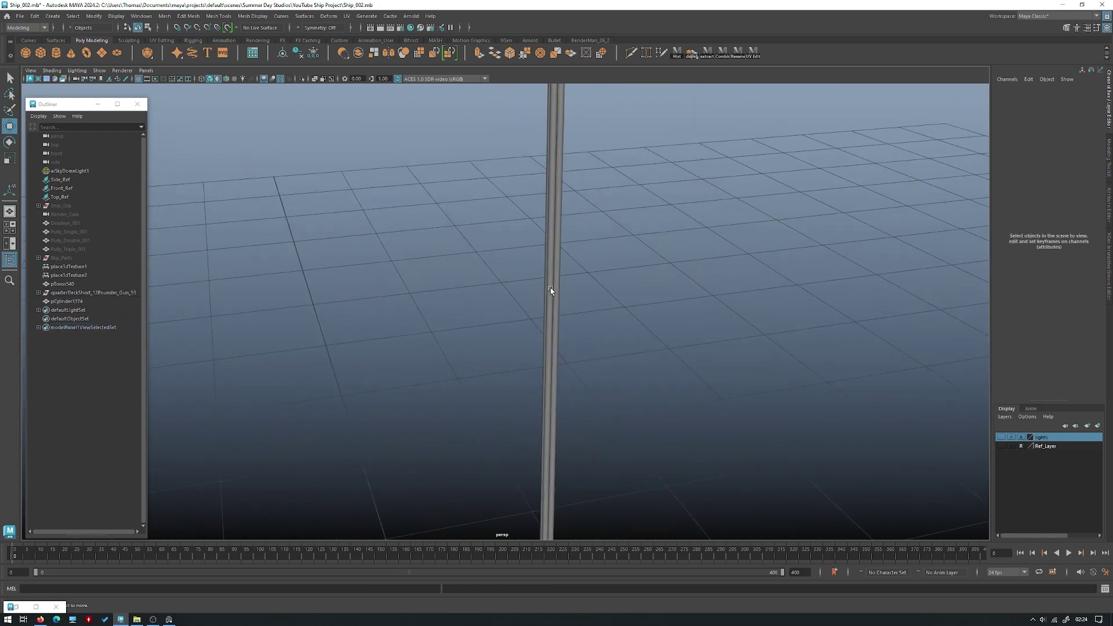
pyautogui.click(550, 290)
pyautogui.keyDown('alt'); pyautogui.moveTo(551, 290); pyautogui.dragTo(605, 335); pyautogui.keyUp('alt')
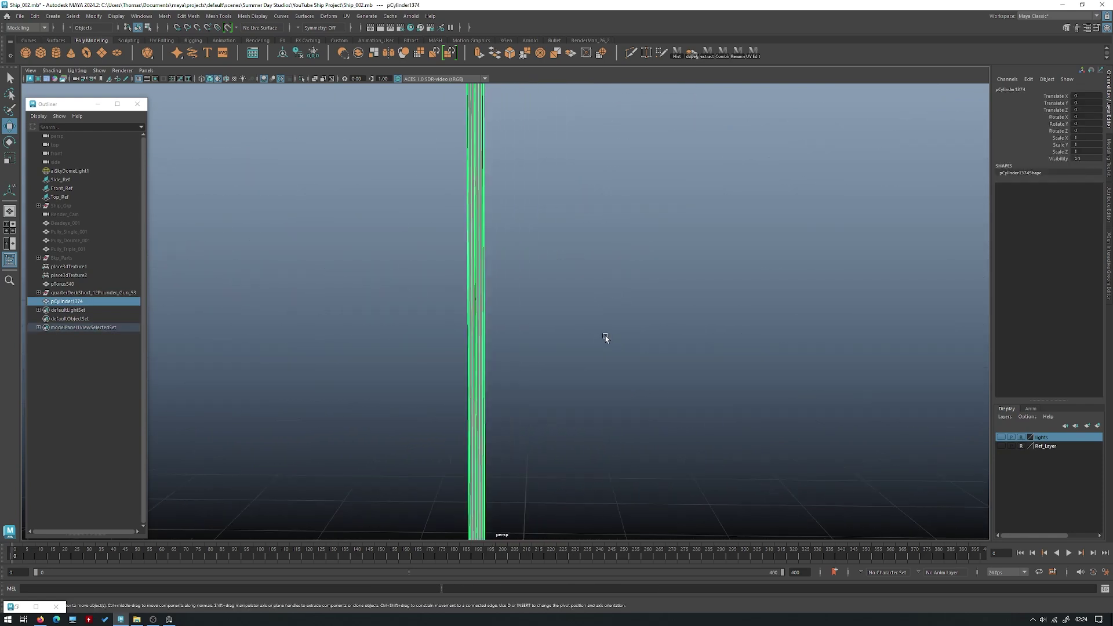
pyautogui.click(569, 292)
pyautogui.click(479, 305)
pyautogui.keyDown('alt'); pyautogui.moveTo(480, 304); pyautogui.dragTo(474, 355); pyautogui.keyUp('alt')
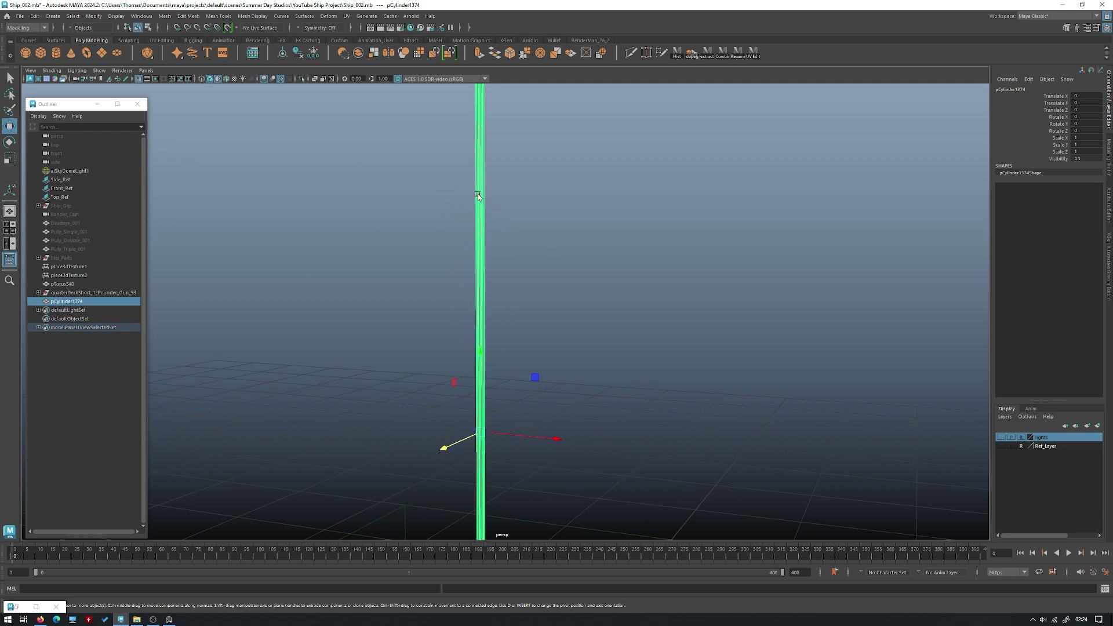
pyautogui.keyDown('shift'); pyautogui.moveTo(329, 199); pyautogui.dragTo(226, 199, button='right'); pyautogui.keyUp('shift')
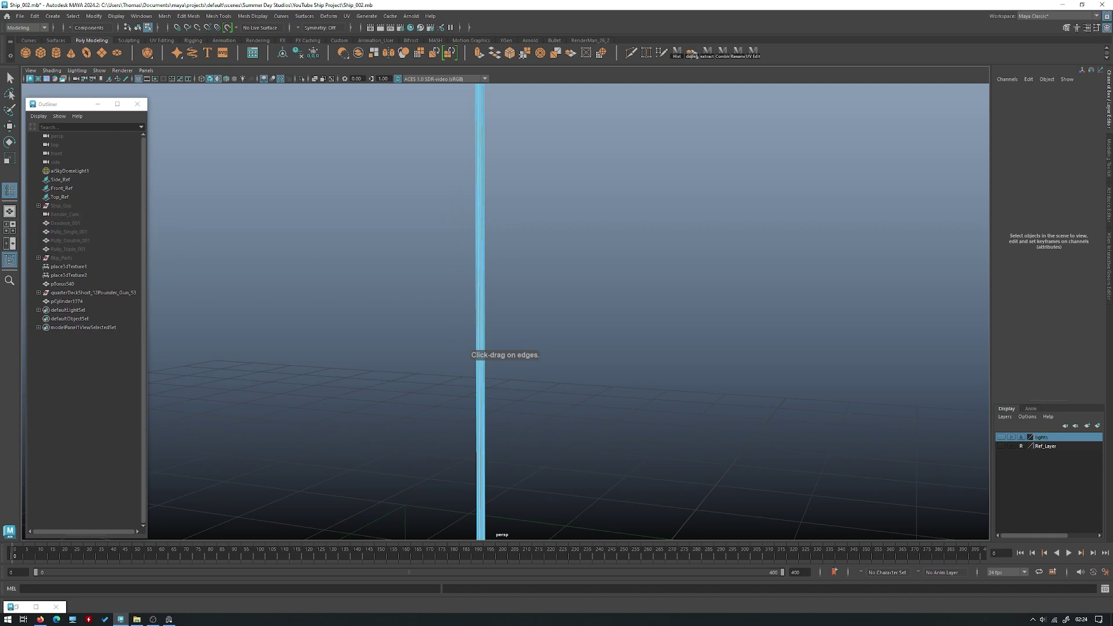
pyautogui.click(218, 15)
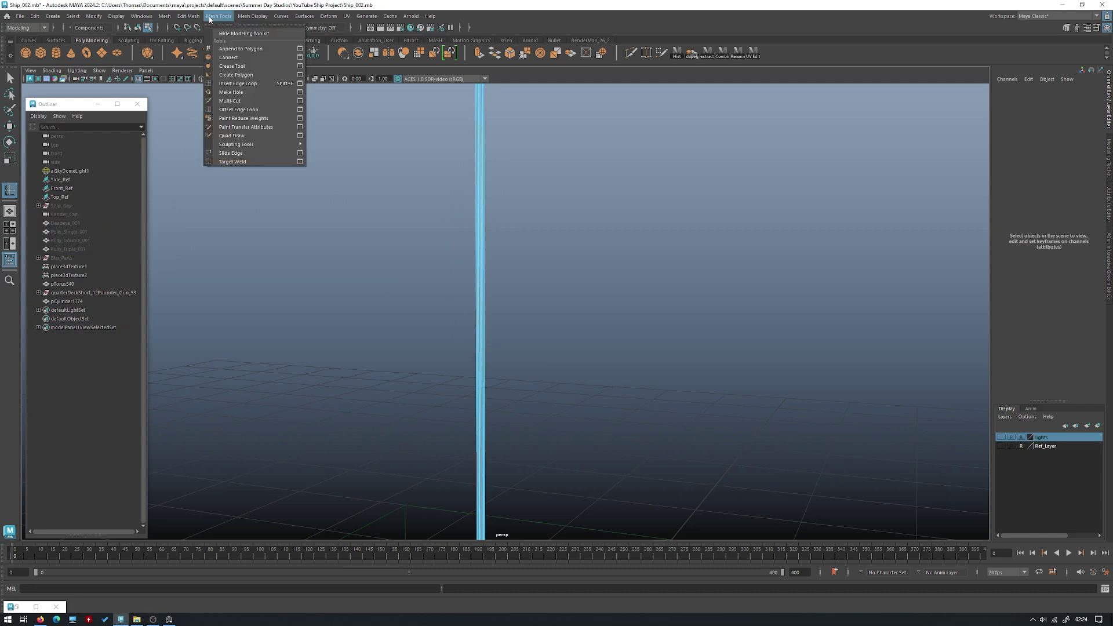
pyautogui.click(252, 84)
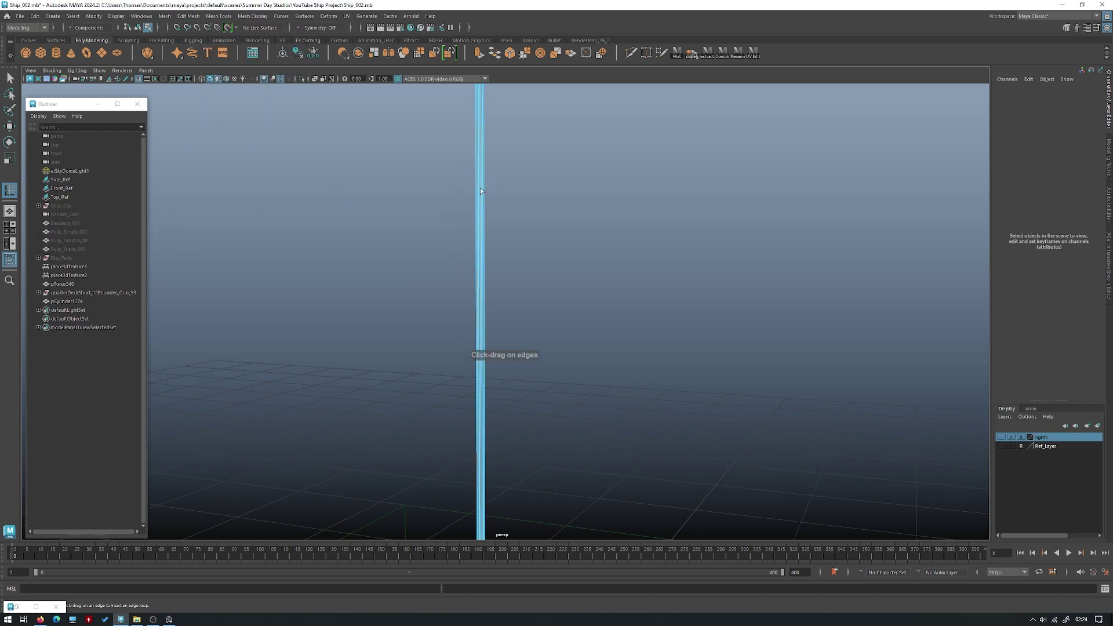
pyautogui.keyDown('alt'); pyautogui.moveTo(481, 172); pyautogui.dragTo(455, 264); pyautogui.keyUp('alt')
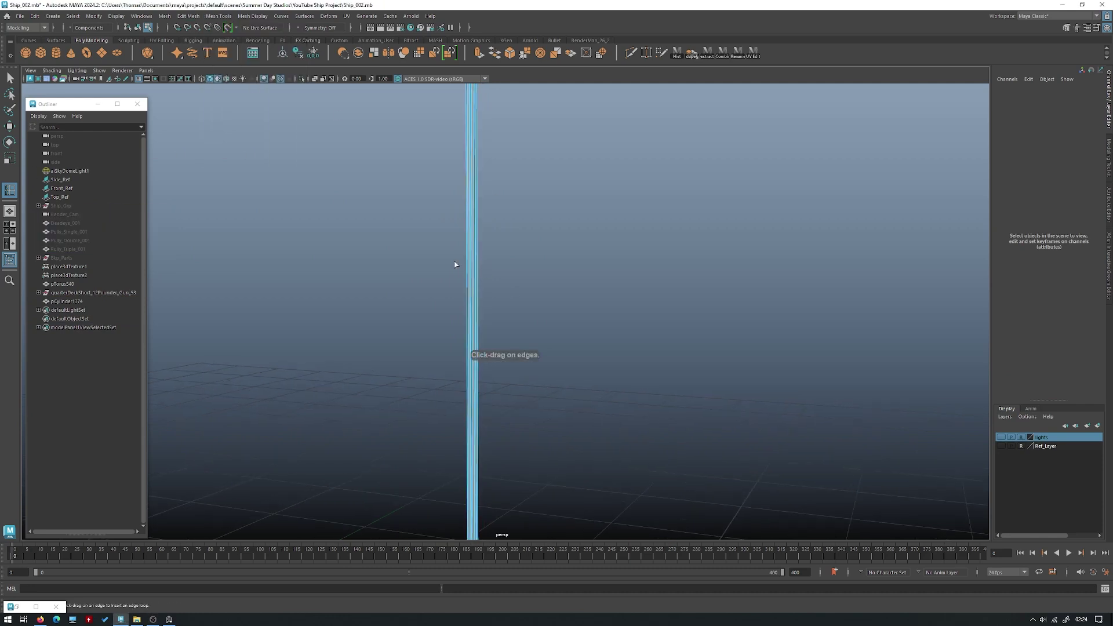
pyautogui.doubleClick(7, 192)
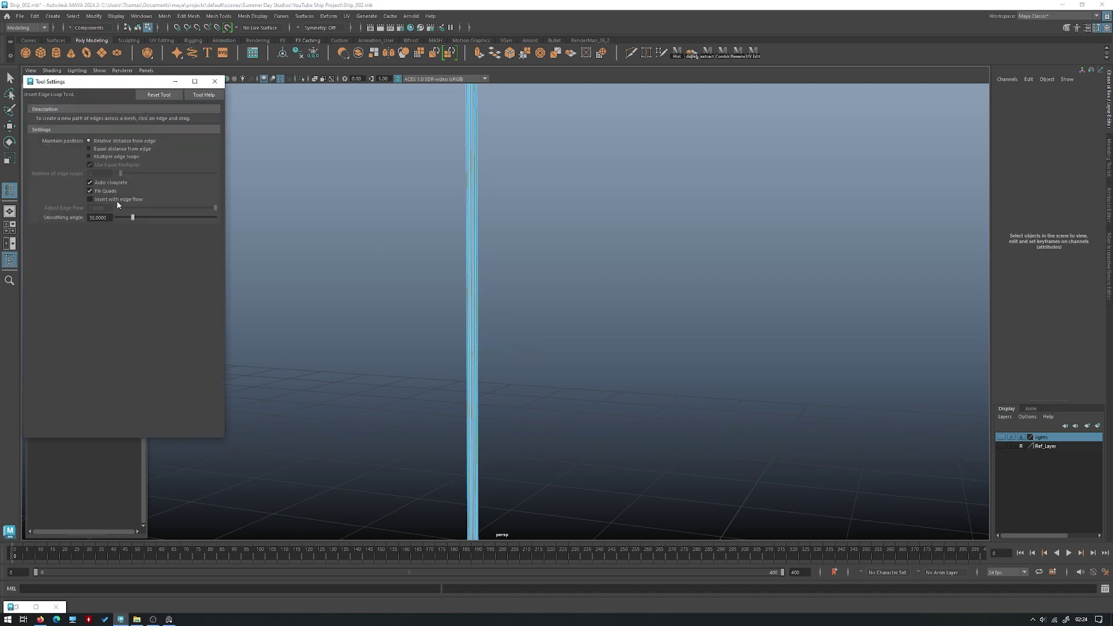
pyautogui.click(98, 158)
pyautogui.doubleClick(104, 173)
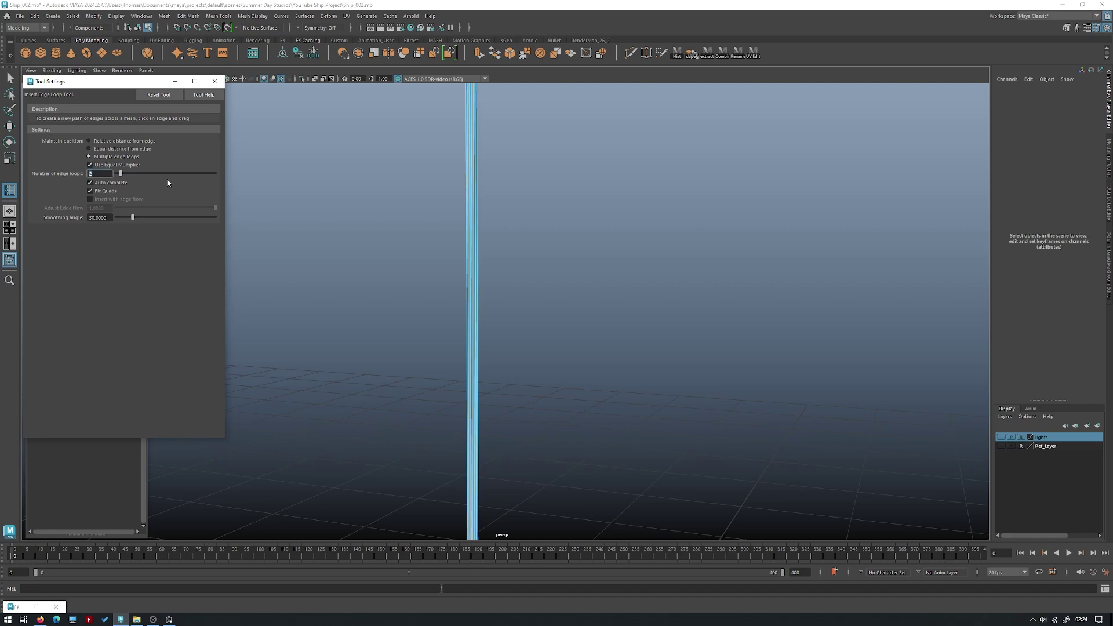
# - Try inserting 64 evenly spaced edge loops along one strand
pyautogui.write('64')
pyautogui.press('Return')
pyautogui.click(474, 269)
pyautogui.keyDown('alt'); pyautogui.moveTo(540, 311); pyautogui.dragTo(522, 294); pyautogui.keyUp('alt')
pyautogui.hotkey('ctrl', 'z')
pyautogui.hotkey('ctrl', 'z')
# - Set the number of edge loops to 120 and insert them along each of the four strands
pyautogui.moveTo(102, 173); pyautogui.dragTo(73, 172)
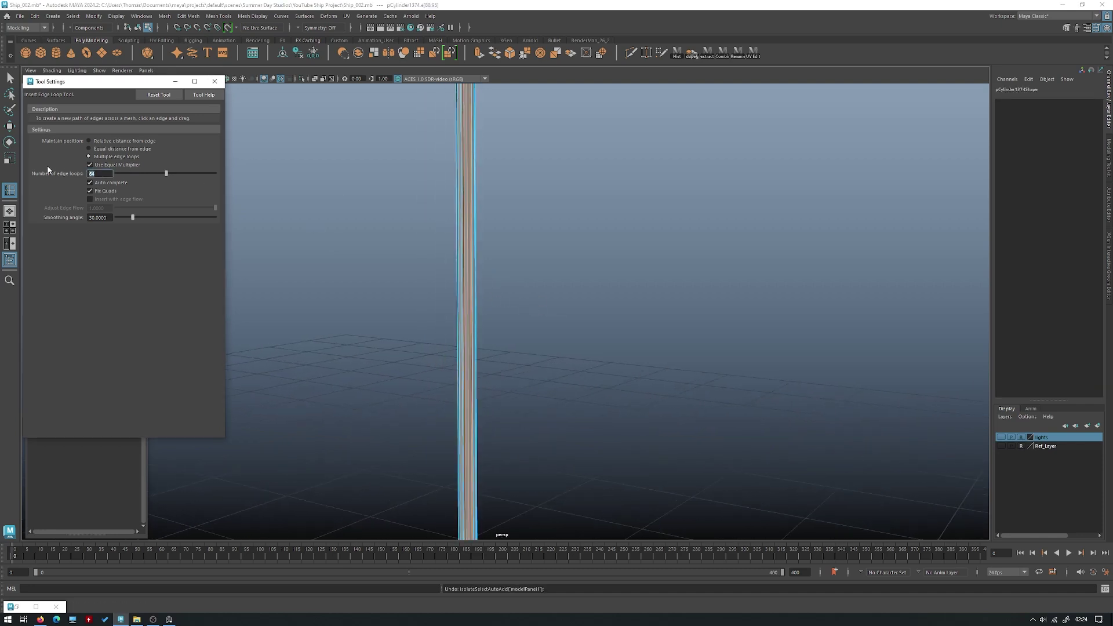
pyautogui.write('120')
pyautogui.press('Return')
pyautogui.click(467, 226)
pyautogui.scroll(-7, 464, 200)
pyautogui.keyDown('alt'); pyautogui.moveTo(494, 222); pyautogui.dragTo(582, 296, button='right'); pyautogui.keyUp('alt')
pyautogui.keyDown('alt'); pyautogui.moveTo(581, 296); pyautogui.dragTo(509, 300); pyautogui.keyUp('alt')
pyautogui.keyDown('alt'); pyautogui.moveTo(509, 300); pyautogui.dragTo(574, 280, button='right'); pyautogui.keyUp('alt')
pyautogui.click(573, 280)
pyautogui.keyDown('alt'); pyautogui.moveTo(580, 279); pyautogui.dragTo(549, 268); pyautogui.keyUp('alt')
pyautogui.click(539, 259)
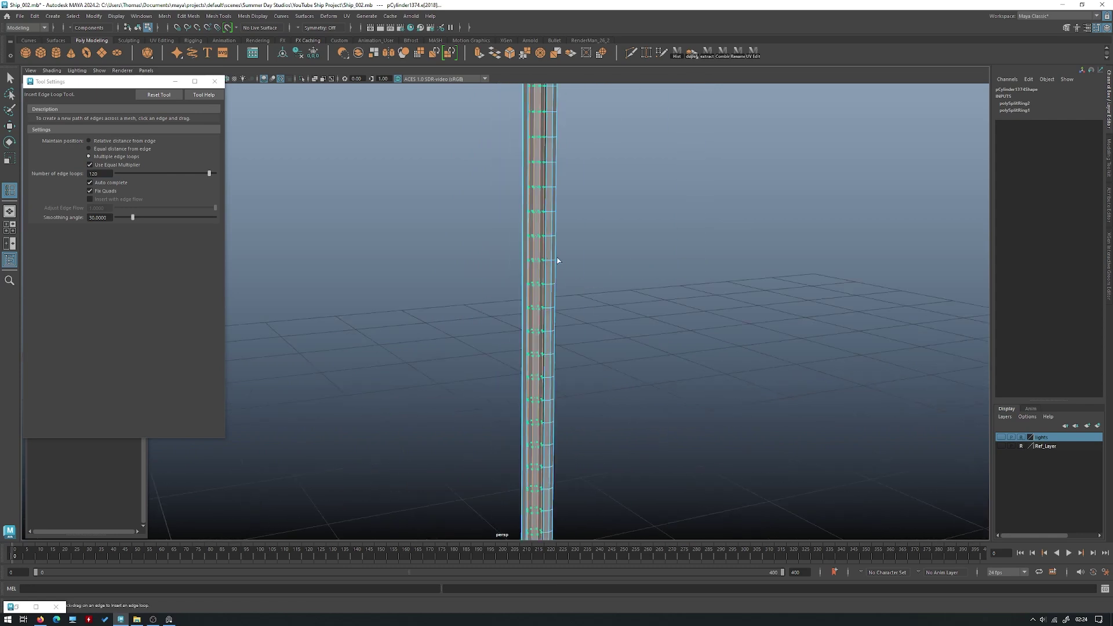
pyautogui.click(559, 261)
pyautogui.click(531, 255)
# - Restore the Insert Edge Loop tool to 2 loops and relative distance from edge, and close its settings
pyautogui.keyDown('alt'); pyautogui.moveTo(434, 241); pyautogui.dragTo(317, 210, button='right'); pyautogui.keyUp('alt')
pyautogui.doubleClick(112, 173)
pyautogui.write('2')
pyautogui.press('Return')
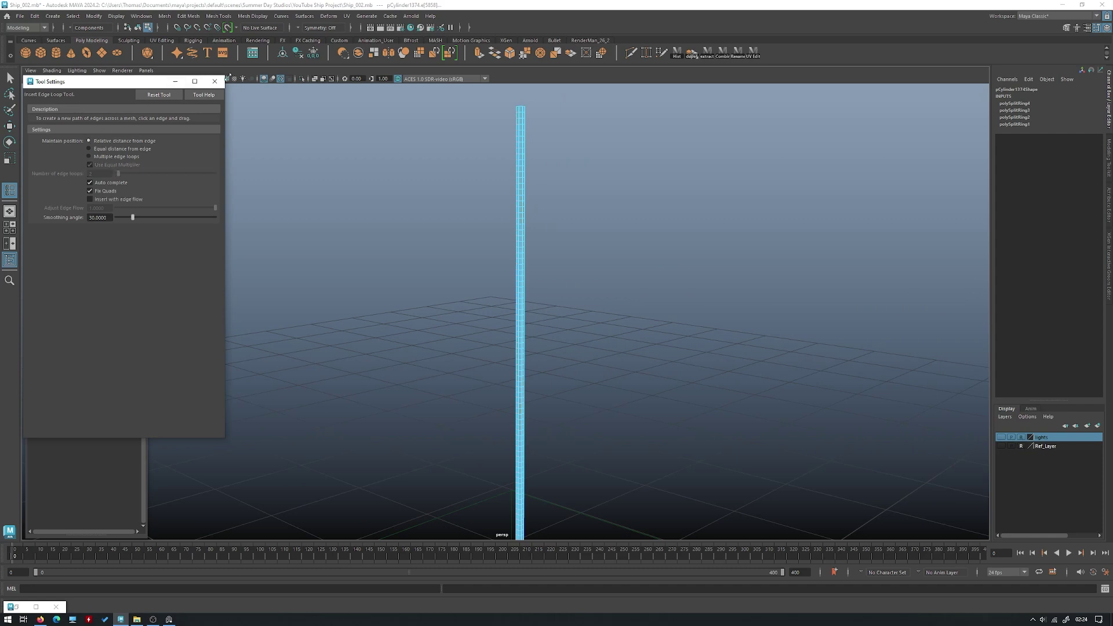
pyautogui.click(214, 81)
# - Return the strands to object mode, select the combined mesh and delete its construction history
pyautogui.rightClick(521, 182)
pyautogui.moveTo(521, 182); pyautogui.dragTo(574, 167, button='right')
pyautogui.press('w')
pyautogui.click(586, 167)
pyautogui.keyDown('alt'); pyautogui.moveTo(579, 168); pyautogui.dragTo(525, 227); pyautogui.keyUp('alt')
pyautogui.moveTo(559, 286); pyautogui.dragTo(437, 223)
pyautogui.hotkey('alt', 'shift', 'd')
# - Soften the edge normals of the combined strand mesh
pyautogui.moveTo(542, 212)
pyautogui.keyDown('alt'); pyautogui.mouseDown()
pyautogui.moveTo(559, 231)
pyautogui.moveTo(545, 218)
pyautogui.moveTo(539, 228)
pyautogui.mouseUp(); pyautogui.keyUp('alt')
pyautogui.click(546, 218)
pyautogui.moveTo(552, 276); pyautogui.dragTo(497, 246)
pyautogui.keyDown('alt'); pyautogui.moveTo(504, 247); pyautogui.dragTo(535, 228); pyautogui.keyUp('alt')
pyautogui.keyDown('alt'); pyautogui.moveTo(534, 228); pyautogui.dragTo(476, 269, button='middle'); pyautogui.keyUp('alt')
pyautogui.keyDown('alt'); pyautogui.moveTo(476, 269); pyautogui.dragTo(619, 278, button='right'); pyautogui.keyUp('alt')
pyautogui.press('space')
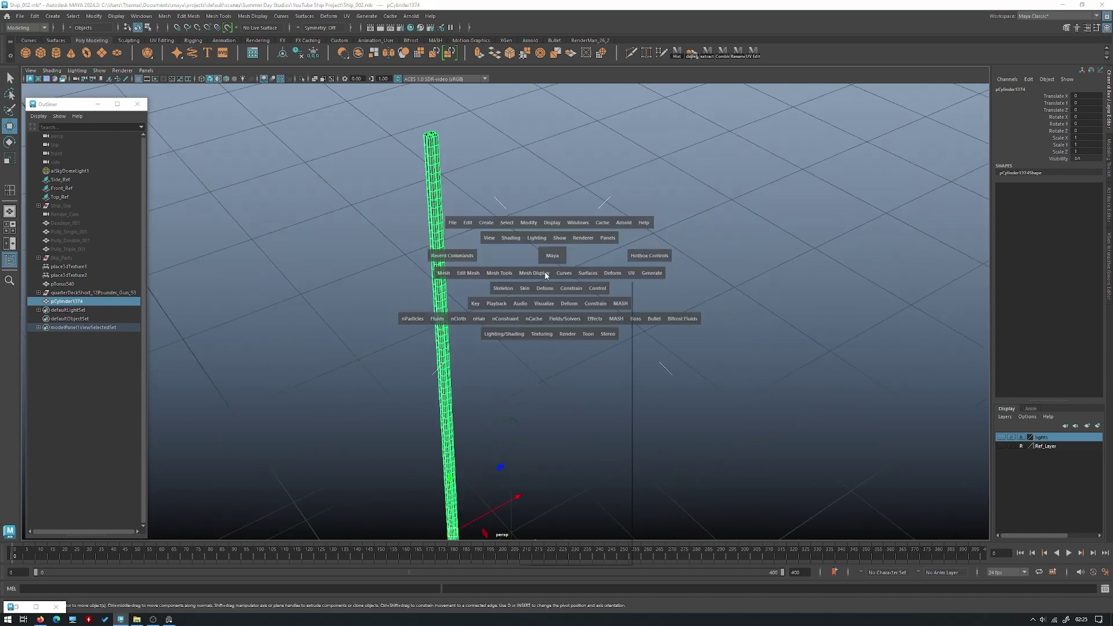
pyautogui.click(545, 273)
pyautogui.click(556, 334)
pyautogui.click(505, 206)
pyautogui.moveTo(506, 205); pyautogui.dragTo(418, 171)
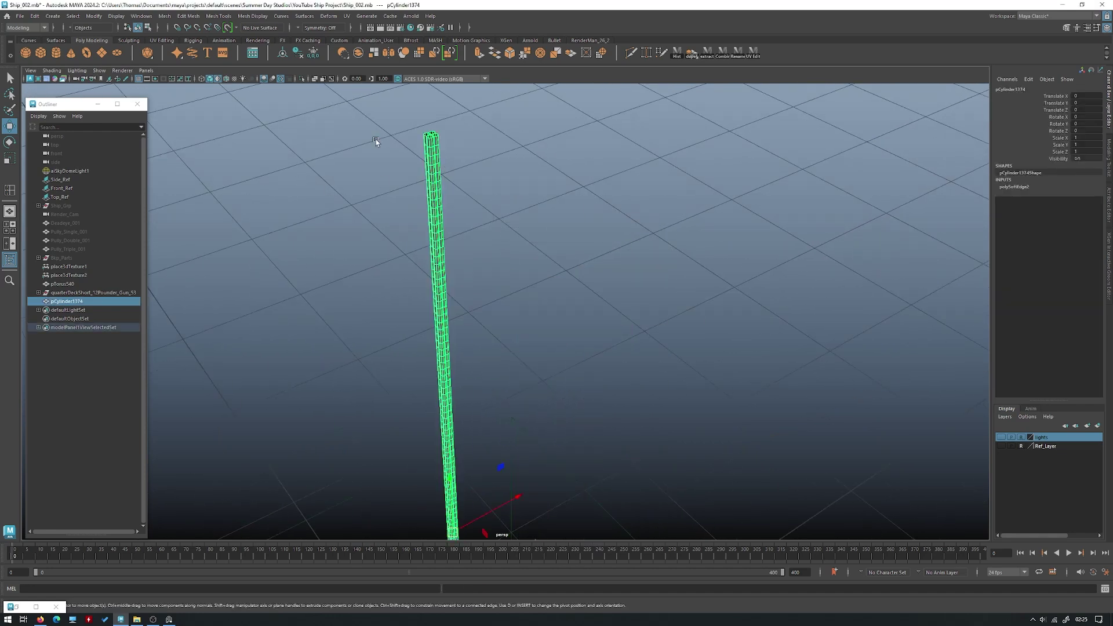
# - Delete the strand mesh's history and place its pivot at its base on the origin
pyautogui.click(298, 53)
pyautogui.click(313, 52)
pyautogui.press('f')
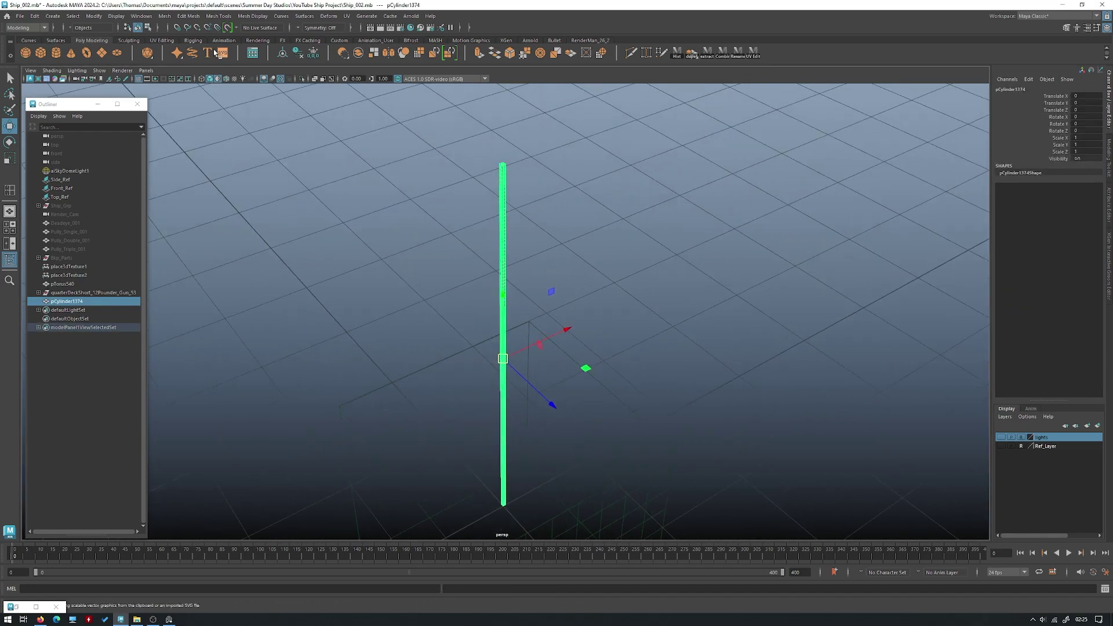
pyautogui.click(88, 17)
pyautogui.click(110, 90)
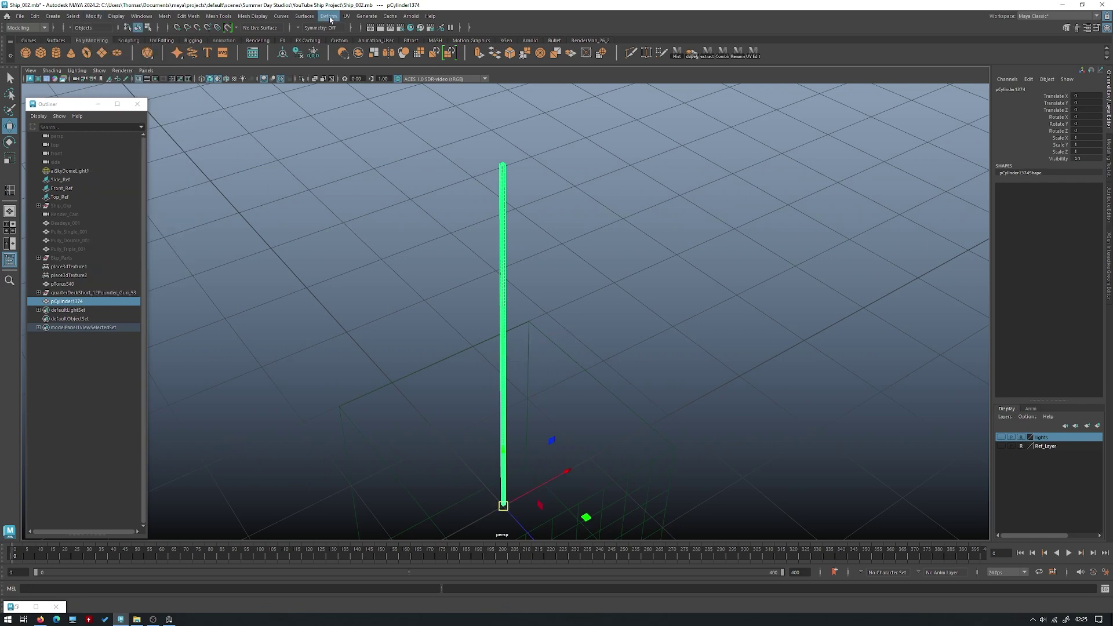
# - Apply a nonlinear Twist deformer to the combined strand mesh
pyautogui.click(330, 17)
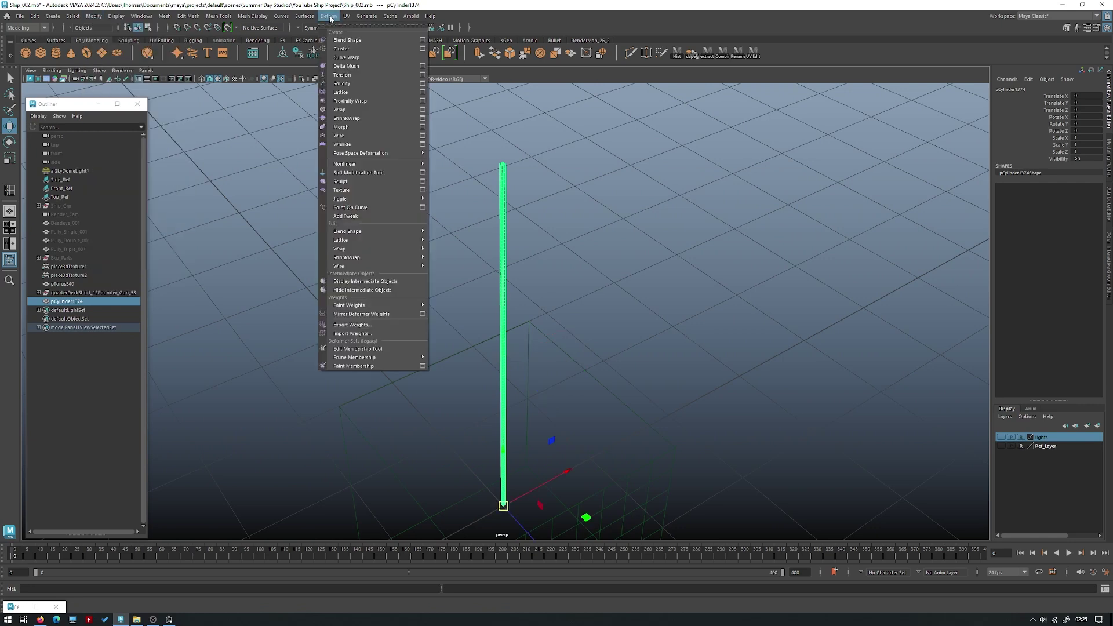
pyautogui.moveTo(380, 165)
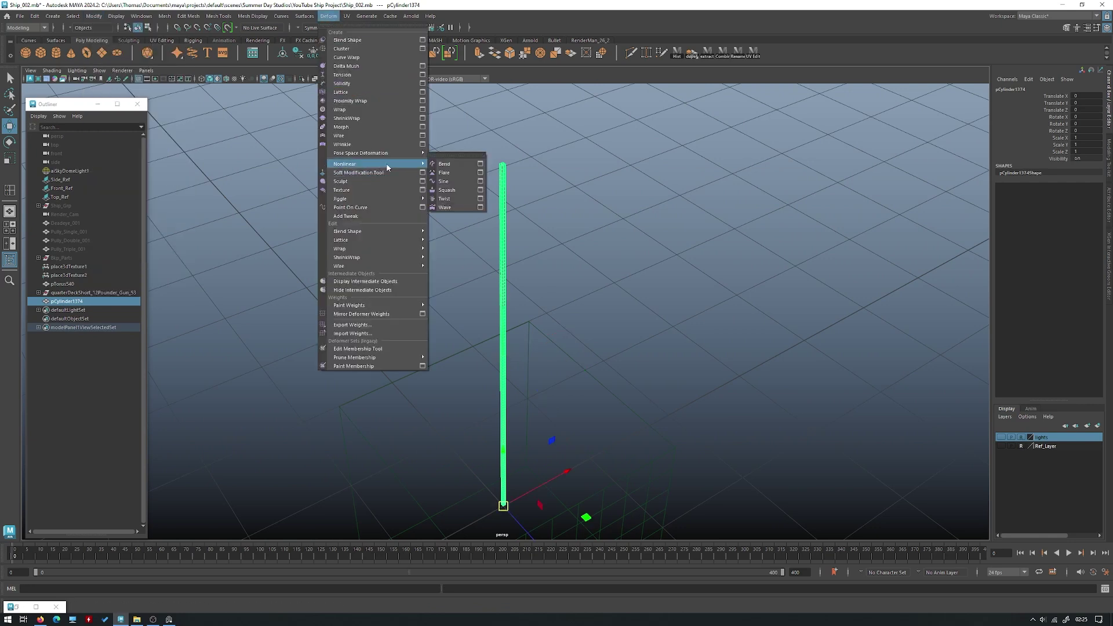
pyautogui.click(445, 198)
pyautogui.press('f')
pyautogui.keyDown('alt'); pyautogui.moveTo(563, 218); pyautogui.dragTo(525, 248, button='right'); pyautogui.keyUp('alt')
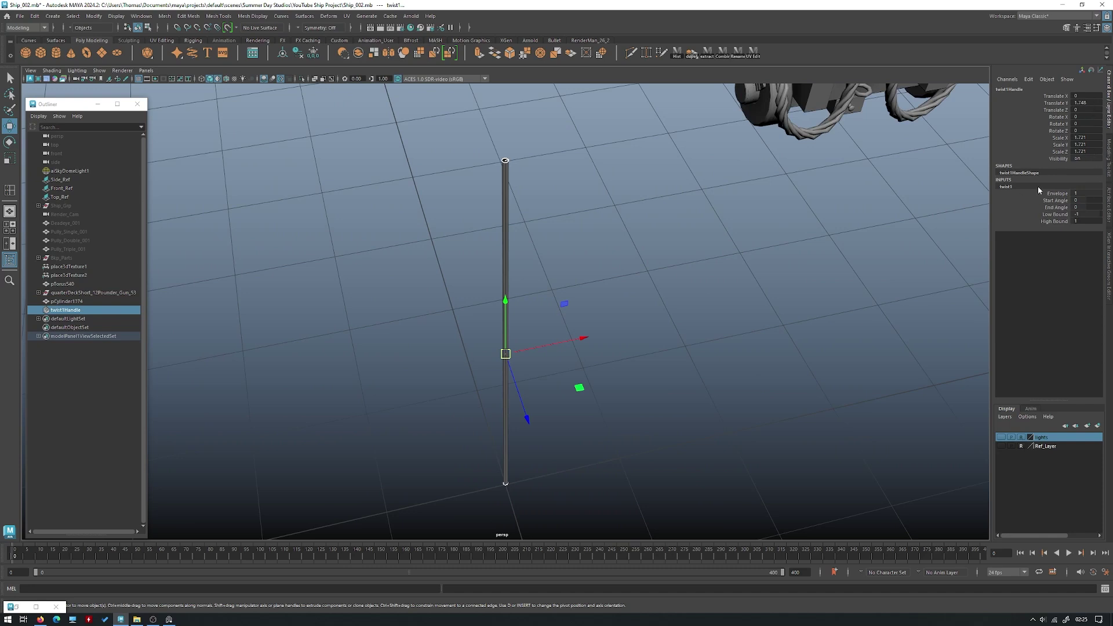
# - Try other low bound and start angle values on the twist deformer, undoing each change
pyautogui.click(1065, 214)
pyautogui.keyDown('alt'); pyautogui.moveTo(798, 256); pyautogui.dragTo(723, 244); pyautogui.keyUp('alt')
pyautogui.moveTo(722, 243); pyautogui.dragTo(745, 245, button='middle')
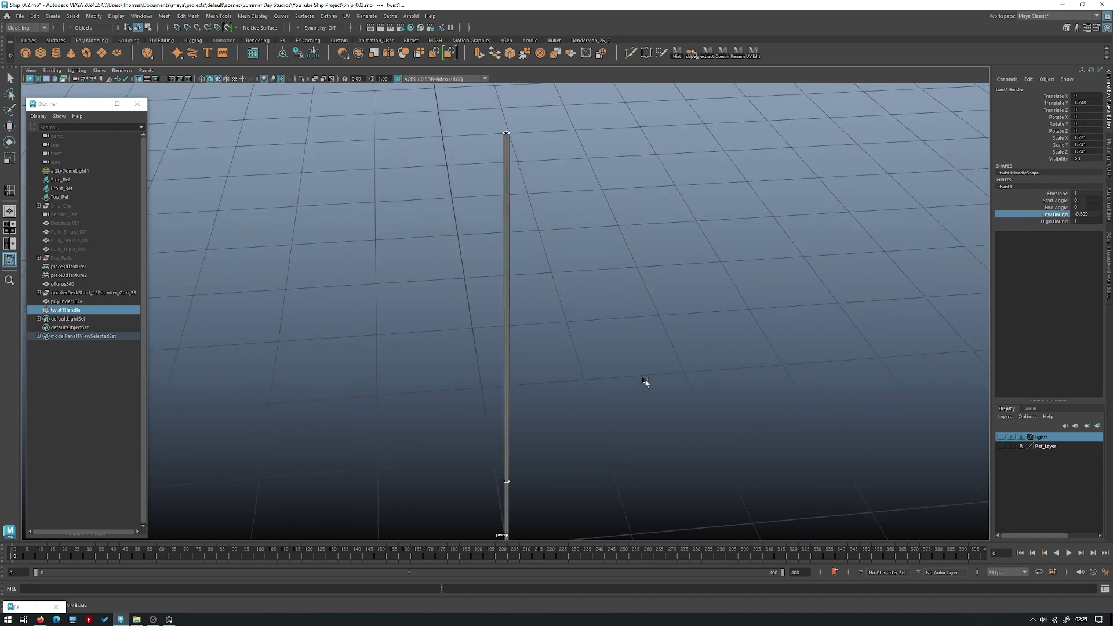
pyautogui.scroll(-3, 539, 316)
pyautogui.hotkey('ctrl', 'z')
pyautogui.keyDown('alt'); pyautogui.moveTo(782, 276); pyautogui.dragTo(766, 312); pyautogui.keyUp('alt')
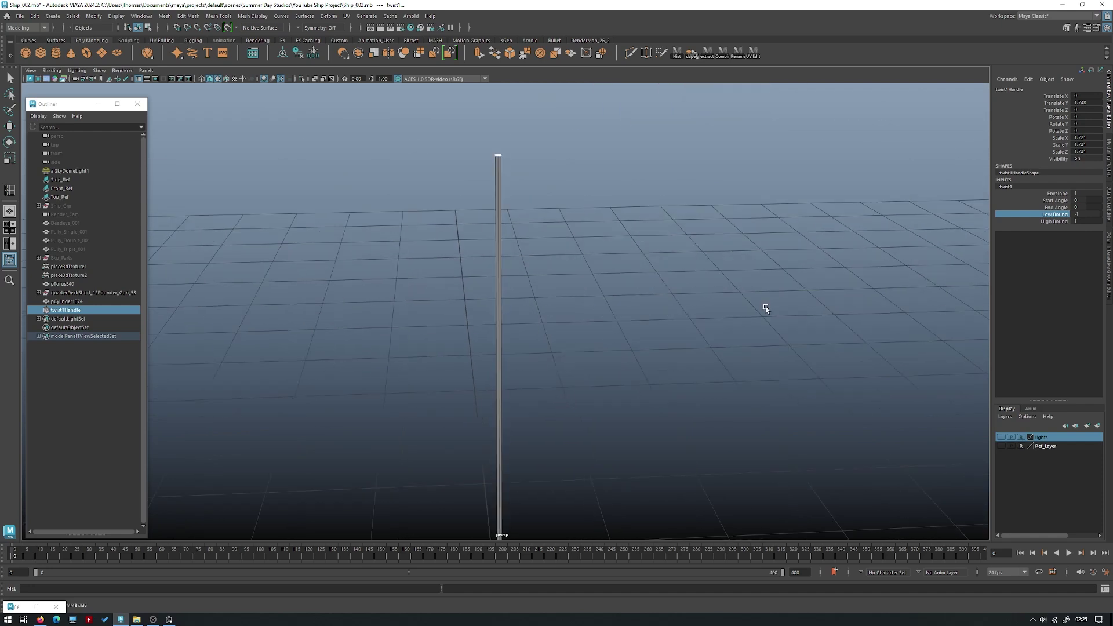
pyautogui.click(1054, 200)
pyautogui.keyDown('alt'); pyautogui.moveTo(846, 219); pyautogui.dragTo(813, 246); pyautogui.keyUp('alt')
pyautogui.hotkey('ctrl', 'z')
# - Increase the twist deformer's end angle gradually, and set it to 360
pyautogui.click(1048, 207)
pyautogui.moveTo(972, 208); pyautogui.dragTo(1023, 225, button='middle')
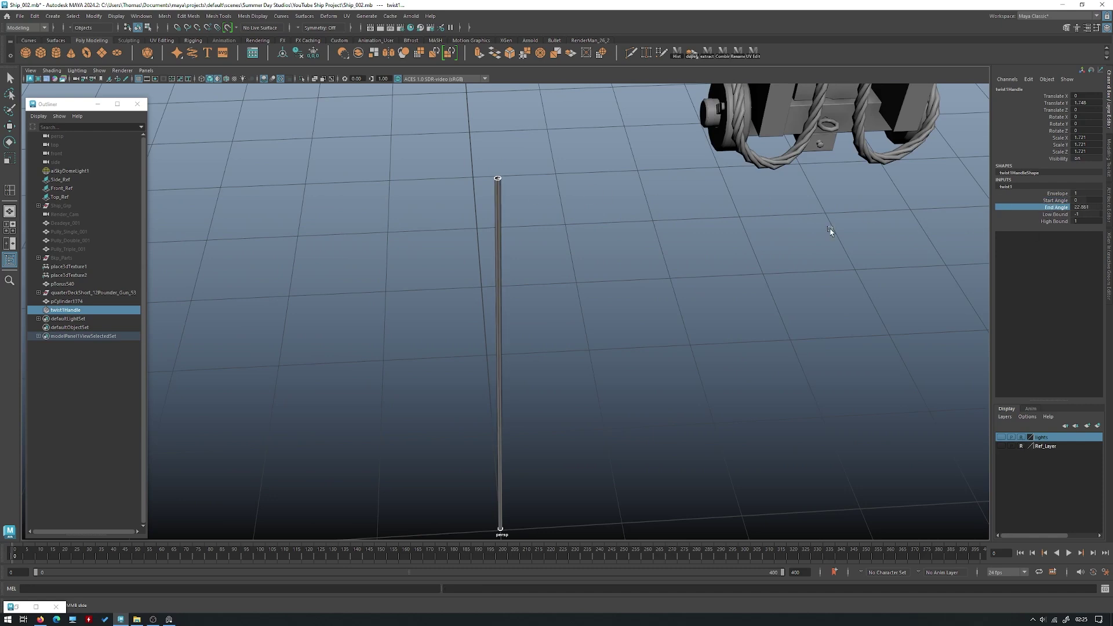
pyautogui.moveTo(416, 191); pyautogui.dragTo(684, 252, button='middle')
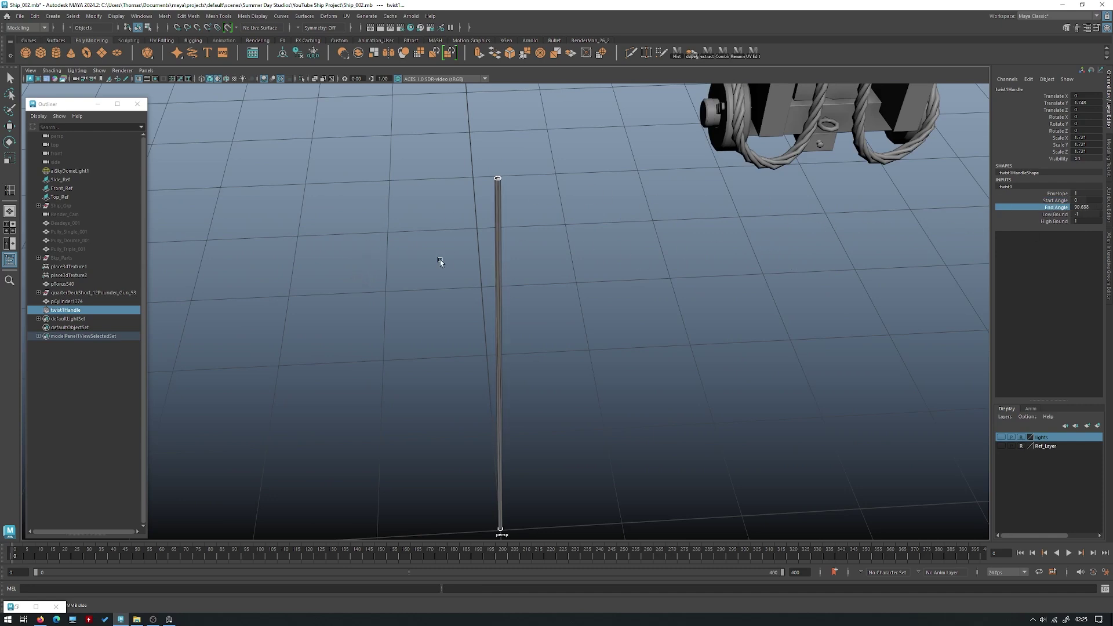
pyautogui.moveTo(441, 262); pyautogui.dragTo(634, 288, button='middle')
pyautogui.keyDown('alt'); pyautogui.moveTo(634, 288); pyautogui.dragTo(599, 315); pyautogui.keyUp('alt')
pyautogui.scroll(3, 562, 311)
pyautogui.moveTo(561, 311); pyautogui.dragTo(948, 280, button='middle')
pyautogui.doubleClick(1092, 207)
pyautogui.write('360')
pyautogui.press('Return')
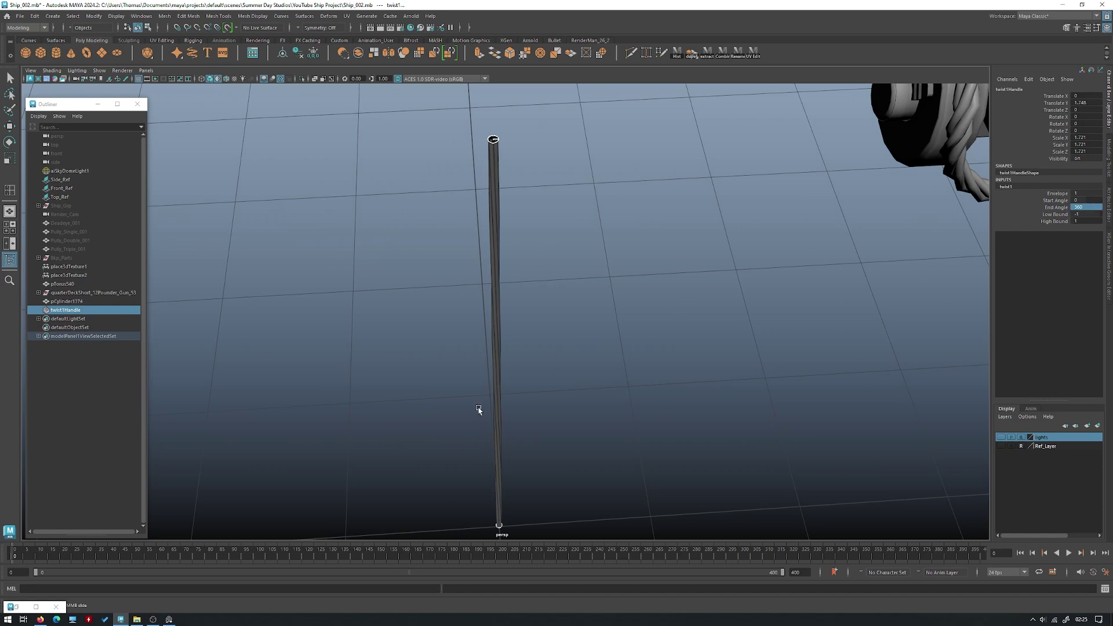
# - Raise the twist deformer's end angle to 900 and on up to 2500
pyautogui.write('900')
pyautogui.press('Return')
pyautogui.click(1085, 207)
pyautogui.press('Return')
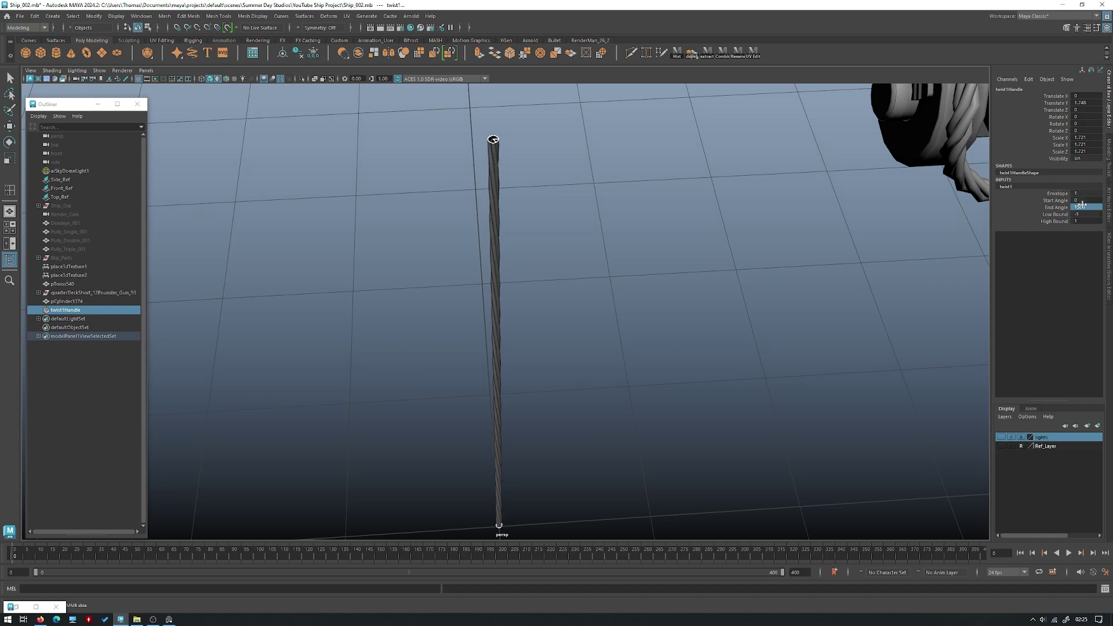
pyautogui.click(1089, 207)
pyautogui.write('2500')
pyautogui.press('Return')
# - Refine the twist's end angle, comparing the strands' coil with the rope on the reference gun
pyautogui.click(1089, 207)
pyautogui.press('Return')
pyautogui.keyDown('alt'); pyautogui.moveTo(705, 286); pyautogui.dragTo(698, 235); pyautogui.keyUp('alt')
pyautogui.keyDown('alt'); pyautogui.moveTo(884, 194); pyautogui.dragTo(877, 224); pyautogui.keyUp('alt')
pyautogui.keyDown('alt'); pyautogui.moveTo(876, 224); pyautogui.dragTo(810, 333, button='right'); pyautogui.keyUp('alt')
pyautogui.keyDown('alt'); pyautogui.moveTo(810, 333); pyautogui.dragTo(653, 320); pyautogui.keyUp('alt')
pyautogui.keyDown('alt'); pyautogui.moveTo(653, 320); pyautogui.dragTo(498, 294, button='right'); pyautogui.keyUp('alt')
pyautogui.click(1090, 207)
pyautogui.press('Return')
pyautogui.keyDown('alt'); pyautogui.moveTo(811, 226); pyautogui.dragTo(507, 251, button='right'); pyautogui.keyUp('alt')
pyautogui.keyDown('alt'); pyautogui.moveTo(507, 251); pyautogui.dragTo(793, 201); pyautogui.keyUp('alt')
pyautogui.click(1093, 204)
pyautogui.press('Return')
pyautogui.keyDown('alt'); pyautogui.moveTo(693, 252); pyautogui.dragTo(753, 522, button='right'); pyautogui.keyUp('alt')
# - Examine the twisted strands up close from the end and along their length
pyautogui.click(476, 319)
pyautogui.press('w')
pyautogui.keyDown('alt'); pyautogui.moveTo(510, 307); pyautogui.dragTo(524, 325); pyautogui.keyUp('alt')
pyautogui.keyDown('alt'); pyautogui.moveTo(481, 290); pyautogui.dragTo(414, 286, button='right'); pyautogui.keyUp('alt')
pyautogui.click(591, 320)
pyautogui.keyDown('alt'); pyautogui.moveTo(591, 320); pyautogui.dragTo(517, 322, button='right'); pyautogui.keyUp('alt')
pyautogui.moveTo(471, 364); pyautogui.dragTo(894, 434)
pyautogui.click(565, 295)
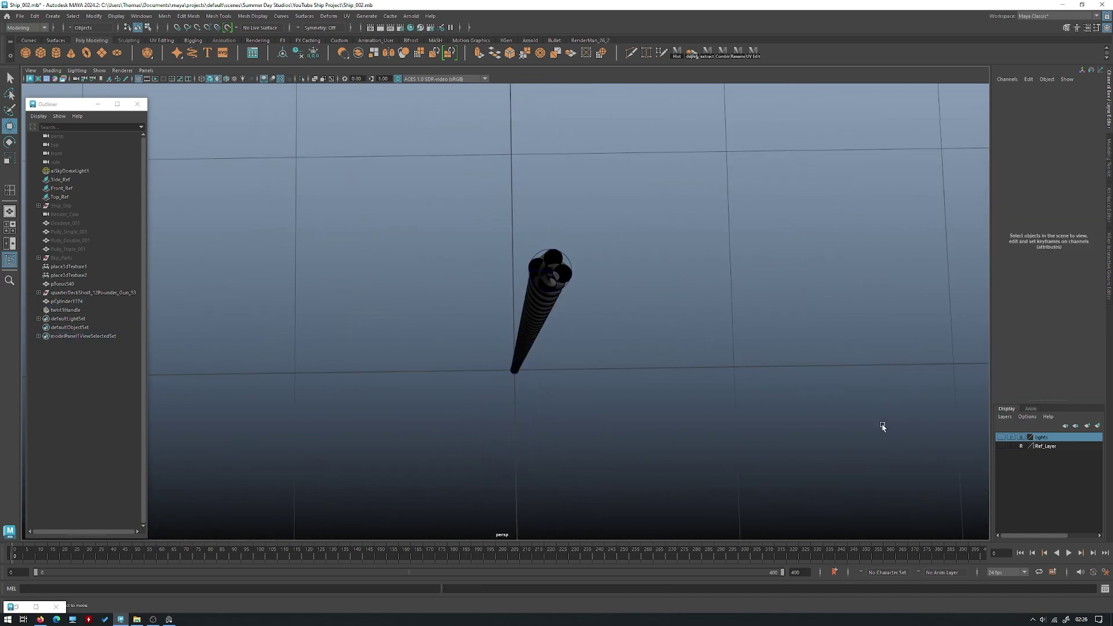
pyautogui.keyDown('alt'); pyautogui.moveTo(728, 365); pyautogui.dragTo(646, 268); pyautogui.keyUp('alt')
pyautogui.keyDown('alt'); pyautogui.moveTo(646, 268); pyautogui.dragTo(492, 256, button='right'); pyautogui.keyUp('alt')
pyautogui.keyDown('alt'); pyautogui.moveTo(492, 256); pyautogui.dragTo(531, 322); pyautogui.keyUp('alt')
pyautogui.keyDown('alt'); pyautogui.moveTo(532, 321); pyautogui.dragTo(507, 320, button='right'); pyautogui.keyUp('alt')
pyautogui.keyDown('alt'); pyautogui.moveTo(507, 321); pyautogui.dragTo(536, 266); pyautogui.keyUp('alt')
pyautogui.keyDown('alt'); pyautogui.moveTo(537, 266); pyautogui.dragTo(458, 319, button='right'); pyautogui.keyUp('alt')
# - Select the rope mesh with its twist handle and delete their history to bake the twist
pyautogui.keyDown('alt'); pyautogui.moveTo(580, 272); pyautogui.dragTo(463, 319); pyautogui.keyUp('alt')
pyautogui.scroll(3, 554, 355)
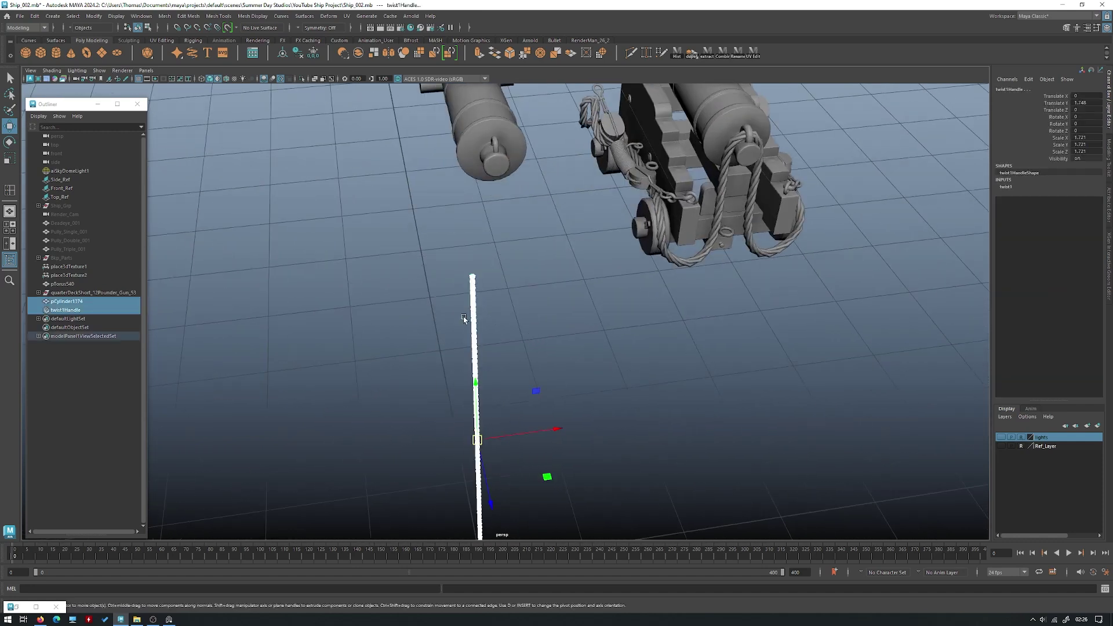
pyautogui.click(36, 16)
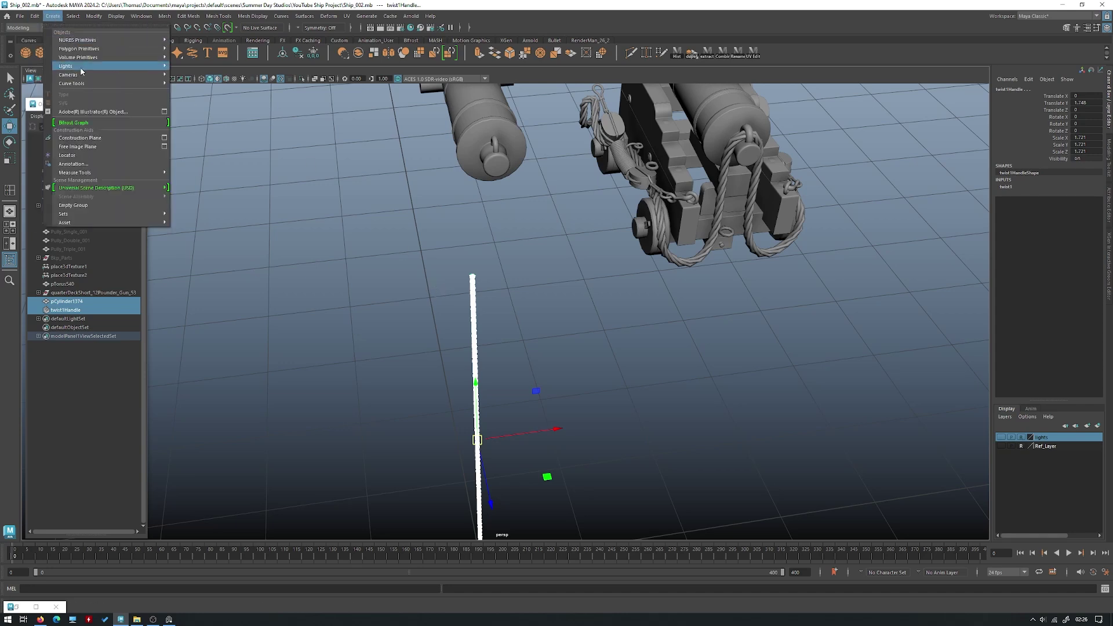
pyautogui.moveTo(87, 120)
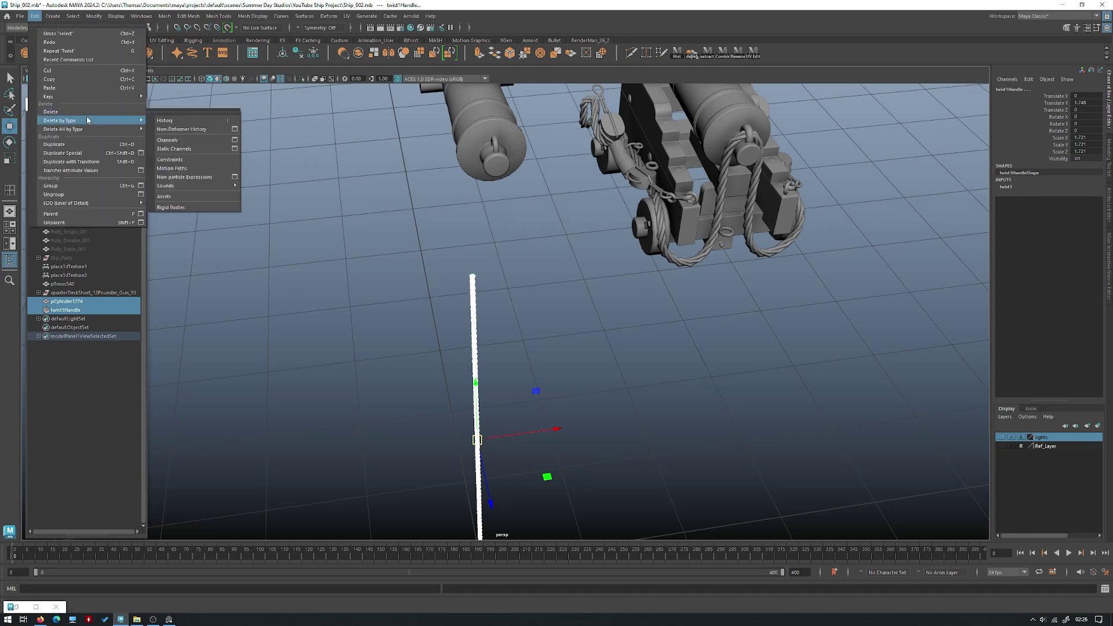
pyautogui.click(166, 119)
pyautogui.scroll(-5, 370, 186)
pyautogui.click(493, 302)
pyautogui.keyDown('alt'); pyautogui.moveTo(493, 302); pyautogui.dragTo(518, 331); pyautogui.keyUp('alt')
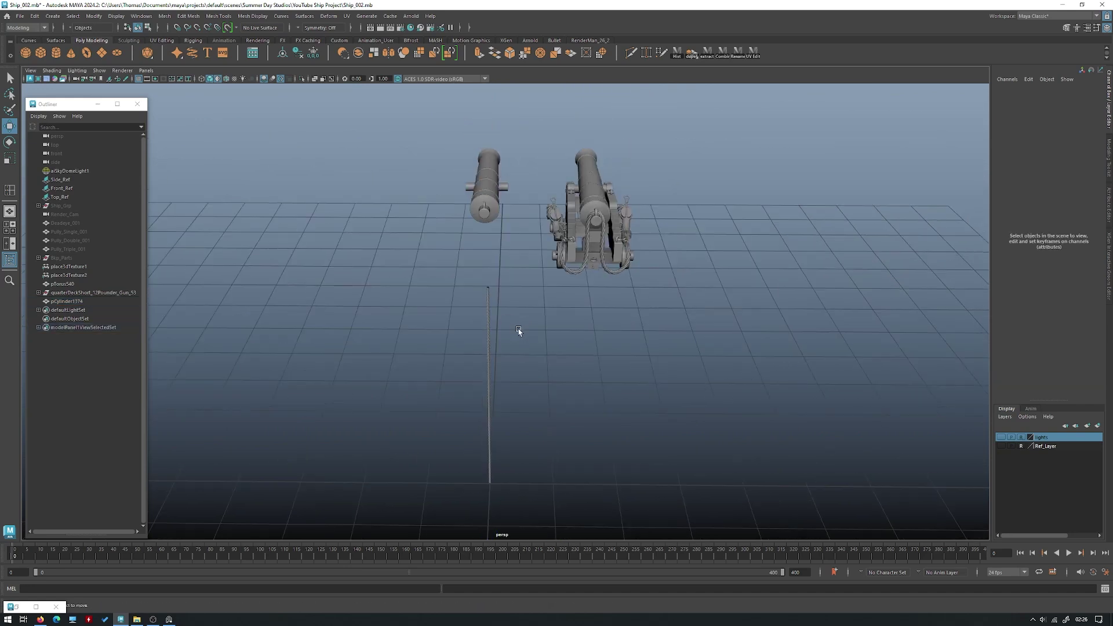
# - Examine how the reference gun's rope runs around the breech, carriage and wheels
pyautogui.scroll(2, 509, 298)
pyautogui.keyDown('alt'); pyautogui.moveTo(560, 279); pyautogui.dragTo(586, 273); pyautogui.keyUp('alt')
pyautogui.keyDown('alt'); pyautogui.moveTo(586, 273); pyautogui.dragTo(561, 301, button='middle'); pyautogui.keyUp('alt')
pyautogui.scroll(4, 562, 301)
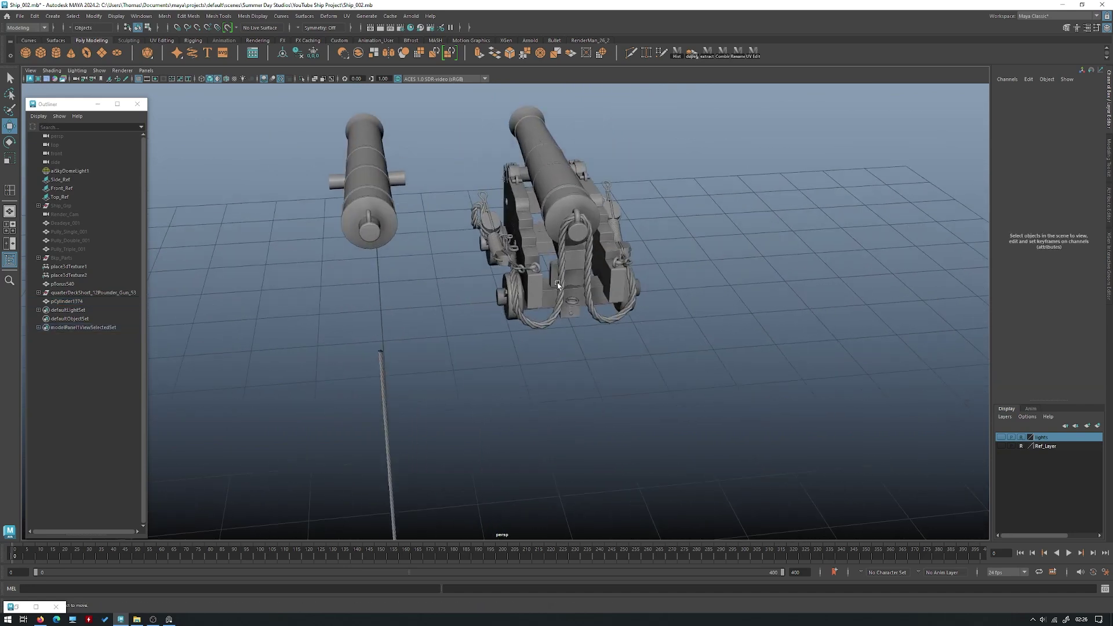
pyautogui.click(558, 272)
pyautogui.keyDown('alt'); pyautogui.moveTo(558, 273); pyautogui.dragTo(577, 301); pyautogui.keyUp('alt')
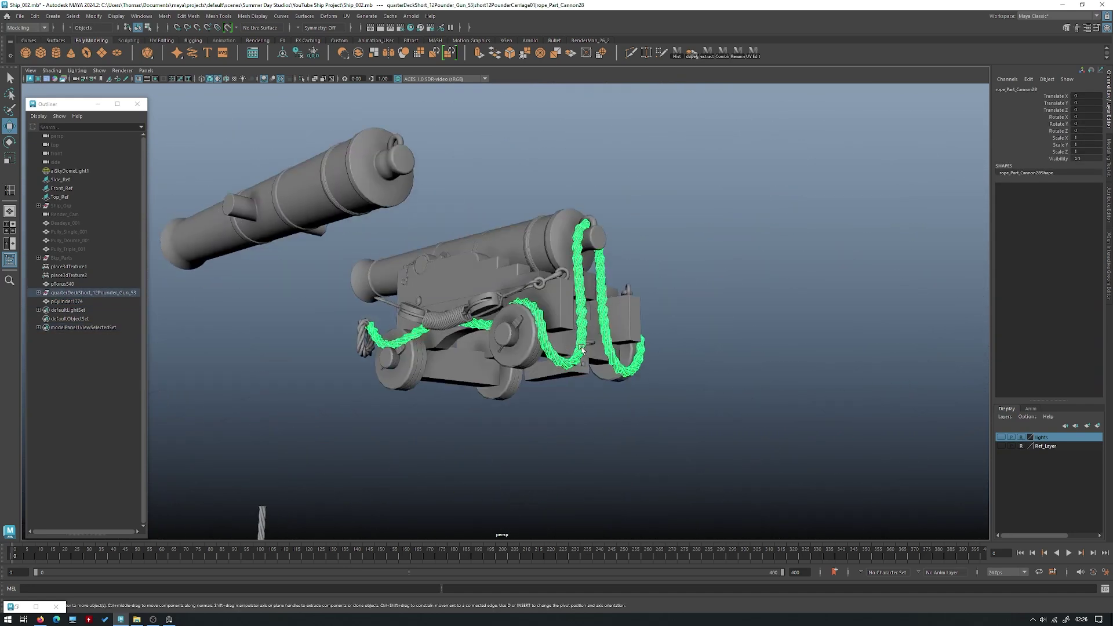
pyautogui.keyDown('alt'); pyautogui.moveTo(533, 336); pyautogui.dragTo(556, 346); pyautogui.keyUp('alt')
pyautogui.click(556, 346)
pyautogui.keyDown('alt'); pyautogui.moveTo(655, 394); pyautogui.dragTo(515, 364); pyautogui.keyUp('alt')
pyautogui.keyDown('alt'); pyautogui.moveTo(579, 311); pyautogui.dragTo(543, 337); pyautogui.keyUp('alt')
pyautogui.scroll(-2, 454, 349)
# - Select the reference gun's wheels and barrel and combine them into one separate mesh
pyautogui.click(522, 377)
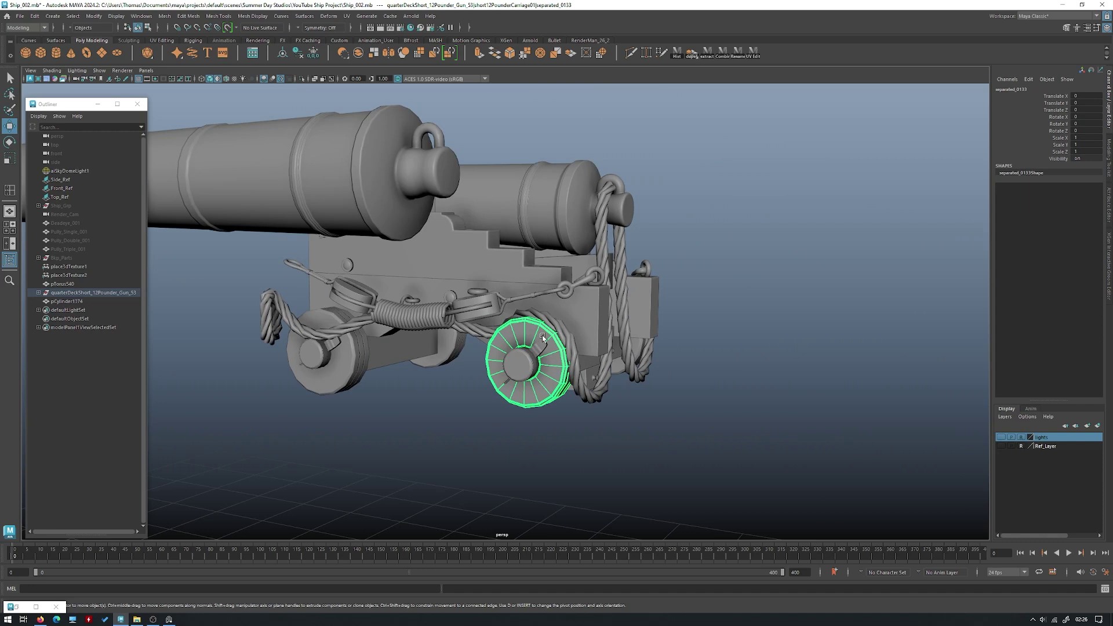
pyautogui.keyDown('alt'); pyautogui.moveTo(554, 293); pyautogui.dragTo(307, 355); pyautogui.keyUp('alt')
pyautogui.hotkey('ctrl', 'z')
pyautogui.keyDown('shift'); pyautogui.click(307, 355); pyautogui.keyUp('shift')
pyautogui.keyDown('shift'); pyautogui.click(383, 351); pyautogui.keyUp('shift')
pyautogui.keyDown('alt'); pyautogui.moveTo(382, 351); pyautogui.dragTo(392, 344); pyautogui.keyUp('alt')
pyautogui.keyDown('alt'); pyautogui.moveTo(544, 341); pyautogui.dragTo(498, 409); pyautogui.keyUp('alt')
pyautogui.keyDown('shift'); pyautogui.click(512, 411); pyautogui.keyUp('shift')
pyautogui.keyDown('shift'); pyautogui.click(705, 400); pyautogui.keyUp('shift')
pyautogui.keyDown('alt'); pyautogui.moveTo(705, 400); pyautogui.dragTo(716, 94); pyautogui.keyUp('alt')
pyautogui.scroll(2, 601, 246)
pyautogui.keyDown('shift'); pyautogui.click(601, 246); pyautogui.keyUp('shift')
pyautogui.click(721, 54)
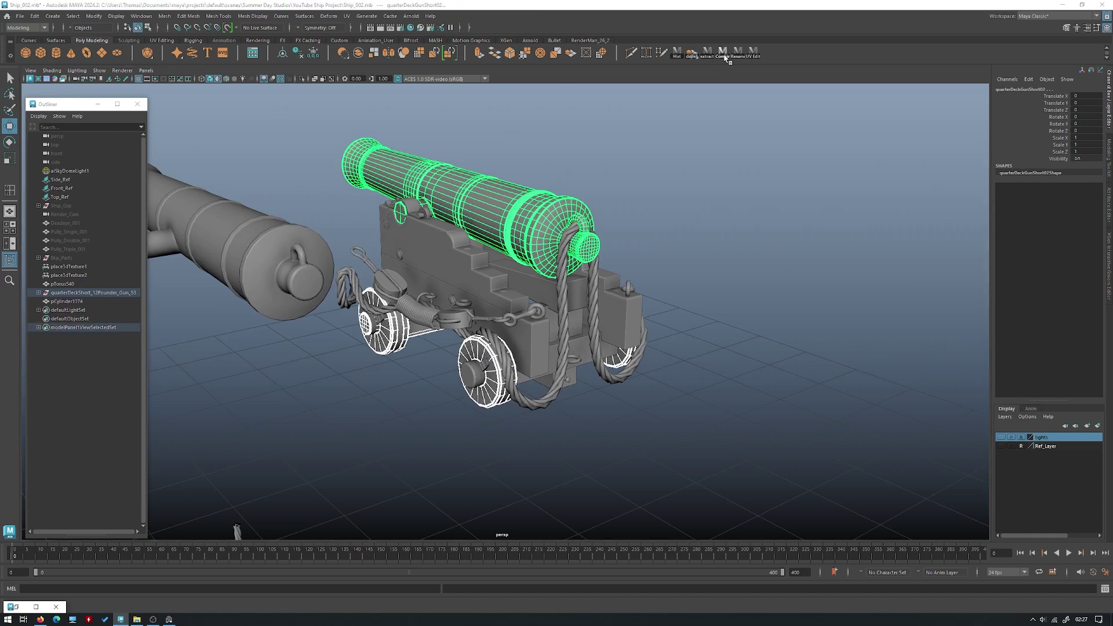
# - Rename the combined wheels-and-barrel mesh GUIDE and check it by toggling its visibility
pyautogui.doubleClick(86, 301)
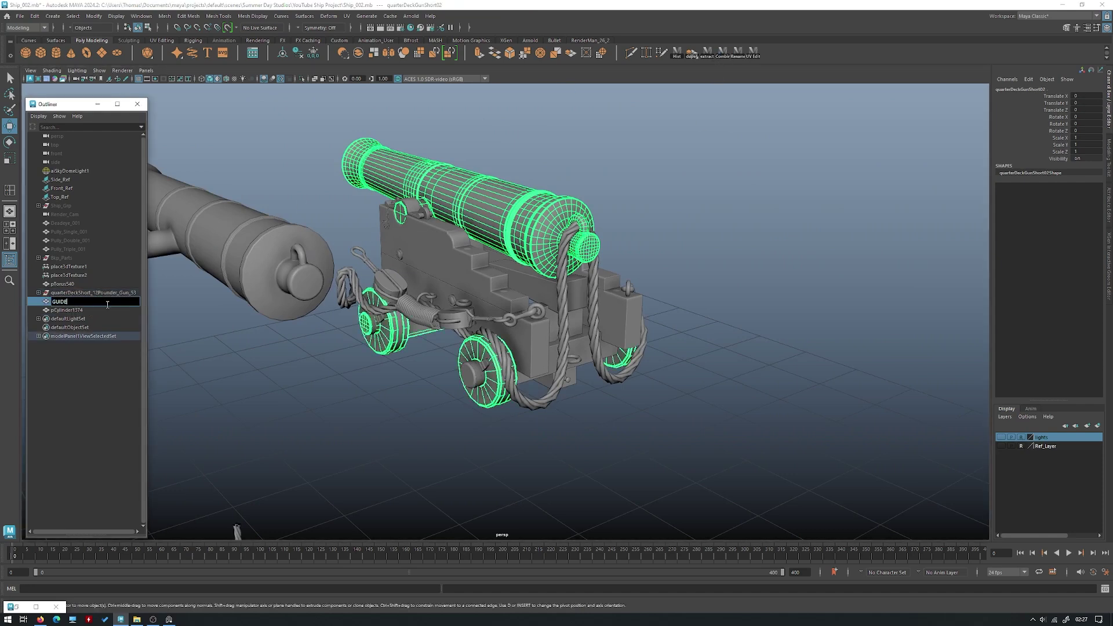
pyautogui.press('Return')
pyautogui.press('h')
pyautogui.press('h')
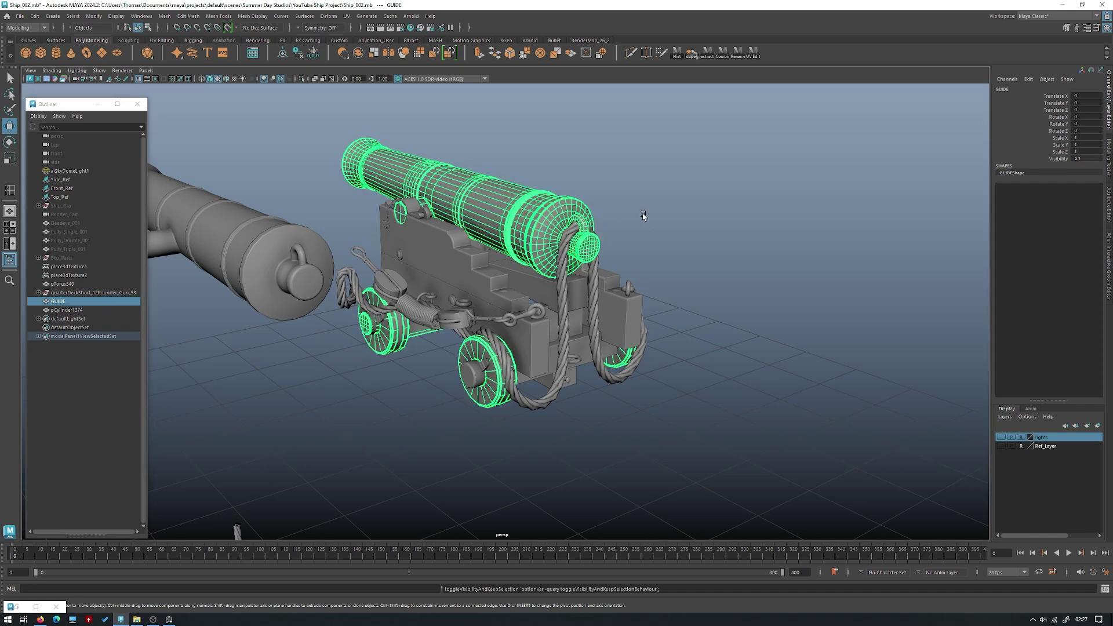
pyautogui.press('h')
pyautogui.press('h')
pyautogui.scroll(5, 591, 183)
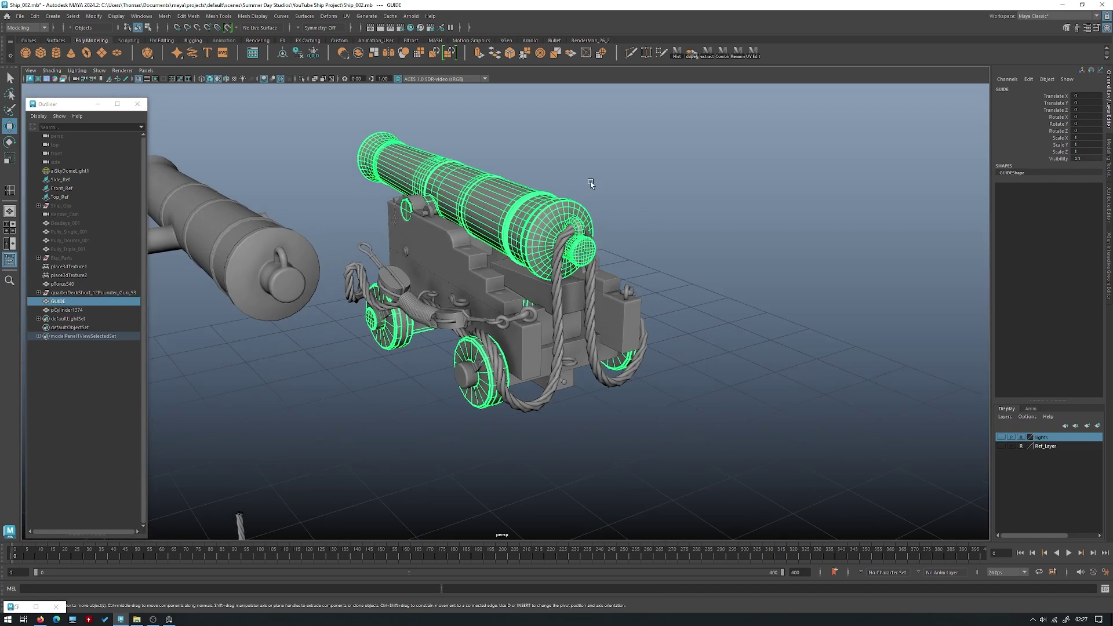
# - Hide the reference gun's breech rope and make the GUIDE mesh a live surface
pyautogui.click(572, 276)
pyautogui.press('h')
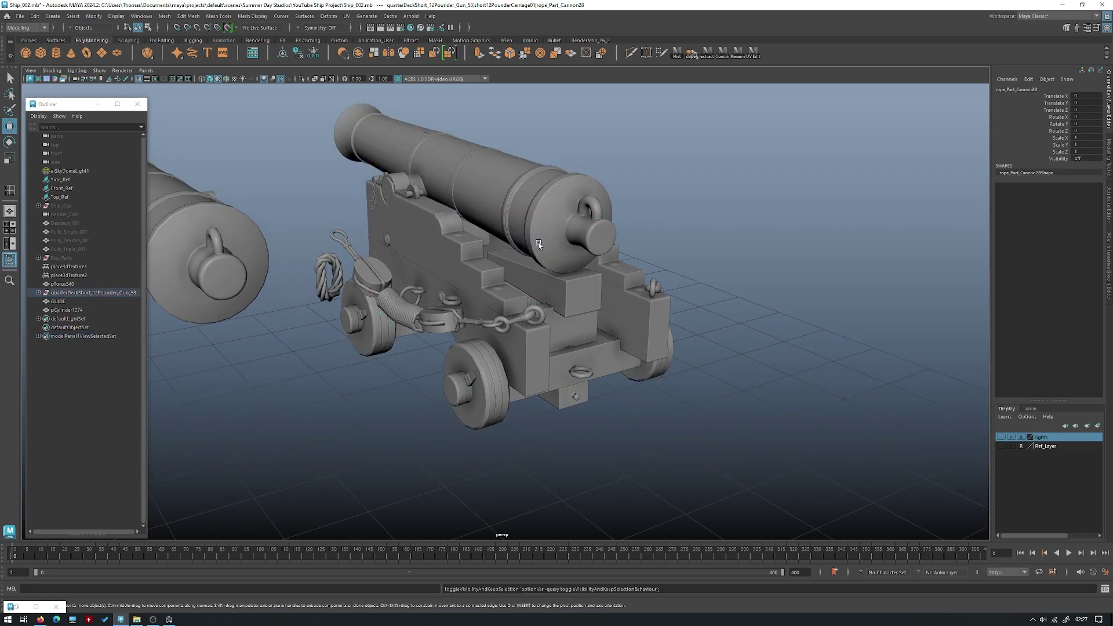
pyautogui.click(584, 242)
pyautogui.click(72, 302)
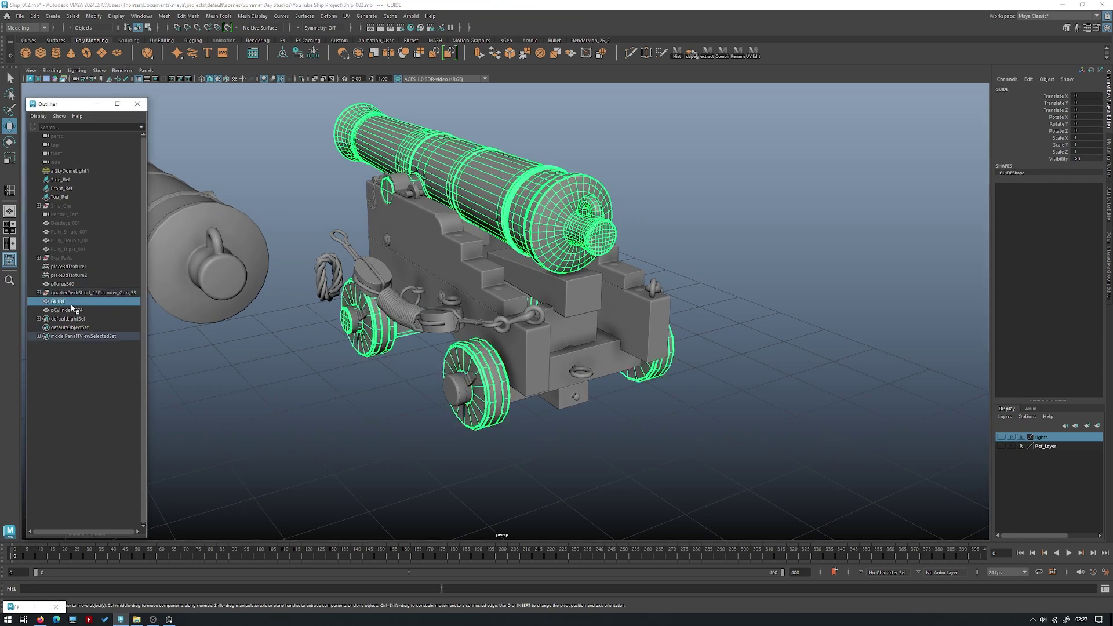
pyautogui.click(227, 28)
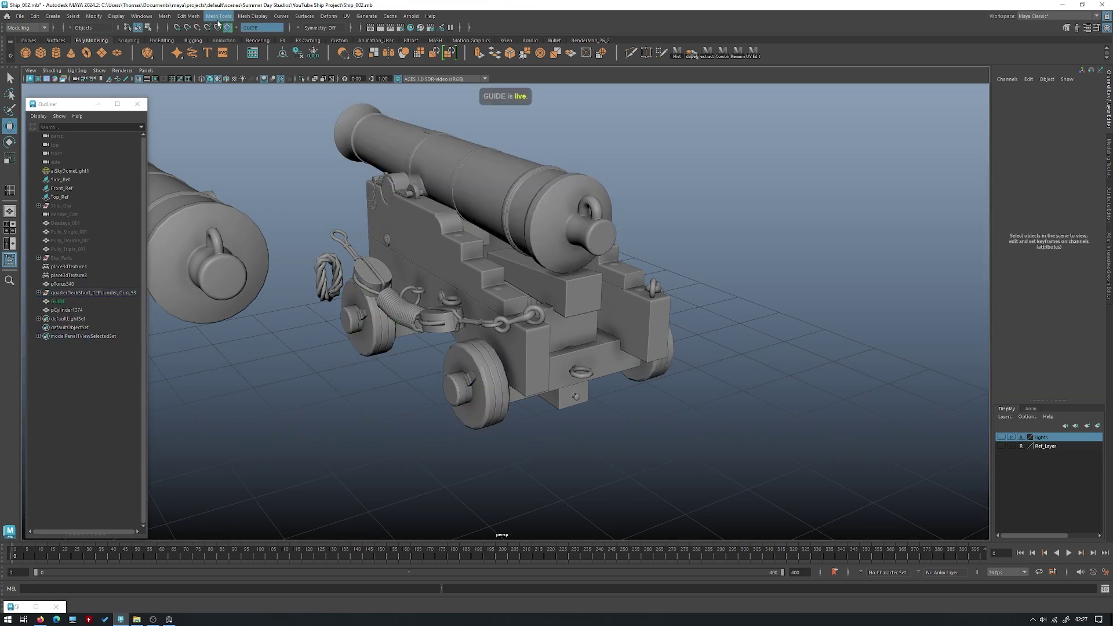
# - Start an EP curve on the live guide at the barrel's breech ring
pyautogui.keyDown('alt'); pyautogui.moveTo(377, 136); pyautogui.dragTo(354, 159); pyautogui.keyUp('alt')
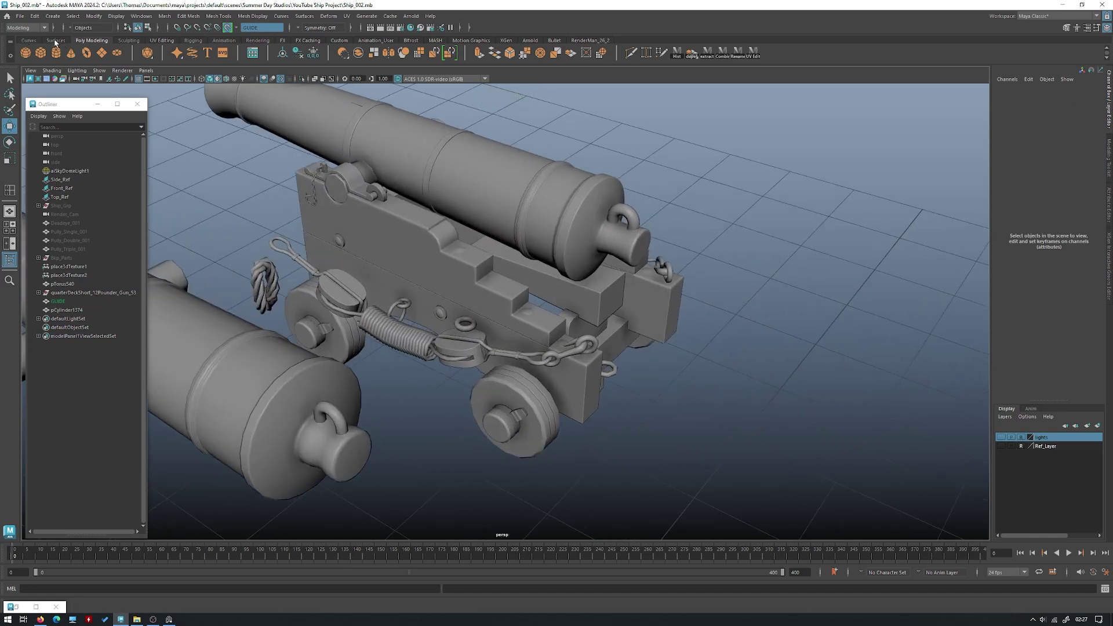
pyautogui.click(28, 41)
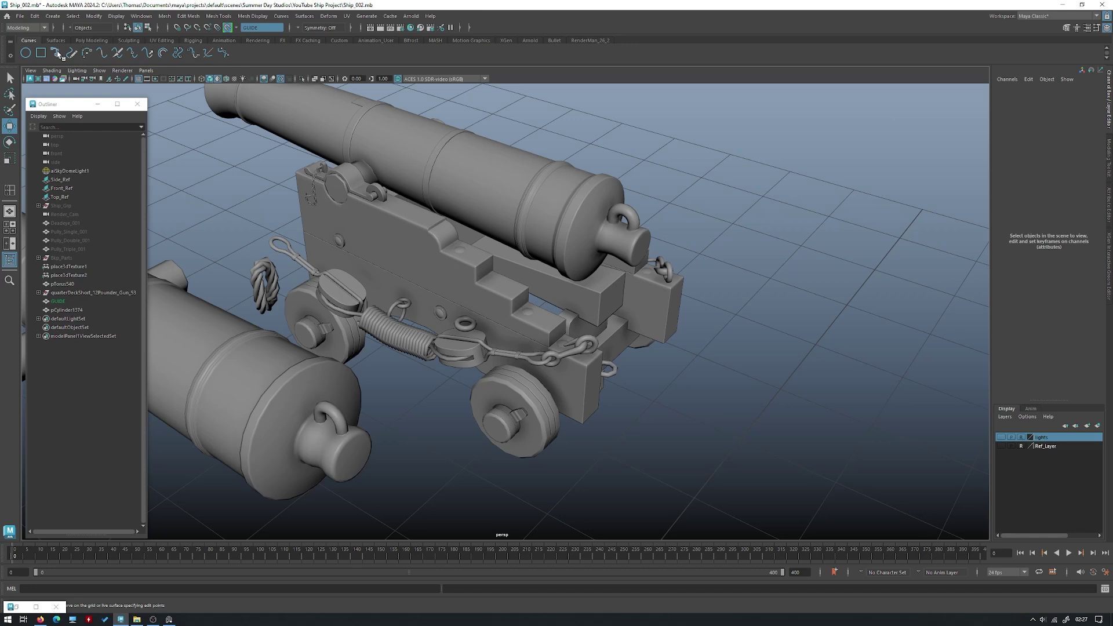
pyautogui.keyDown('alt'); pyautogui.moveTo(673, 353); pyautogui.dragTo(650, 375); pyautogui.keyUp('alt')
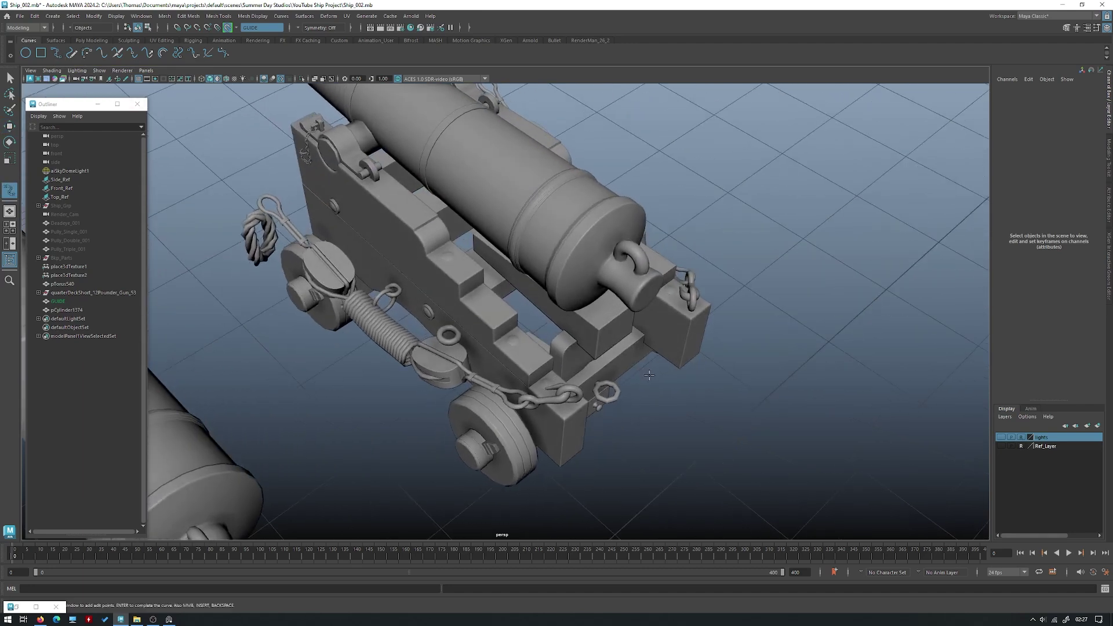
pyautogui.keyDown('alt'); pyautogui.moveTo(607, 309); pyautogui.dragTo(616, 305); pyautogui.keyUp('alt')
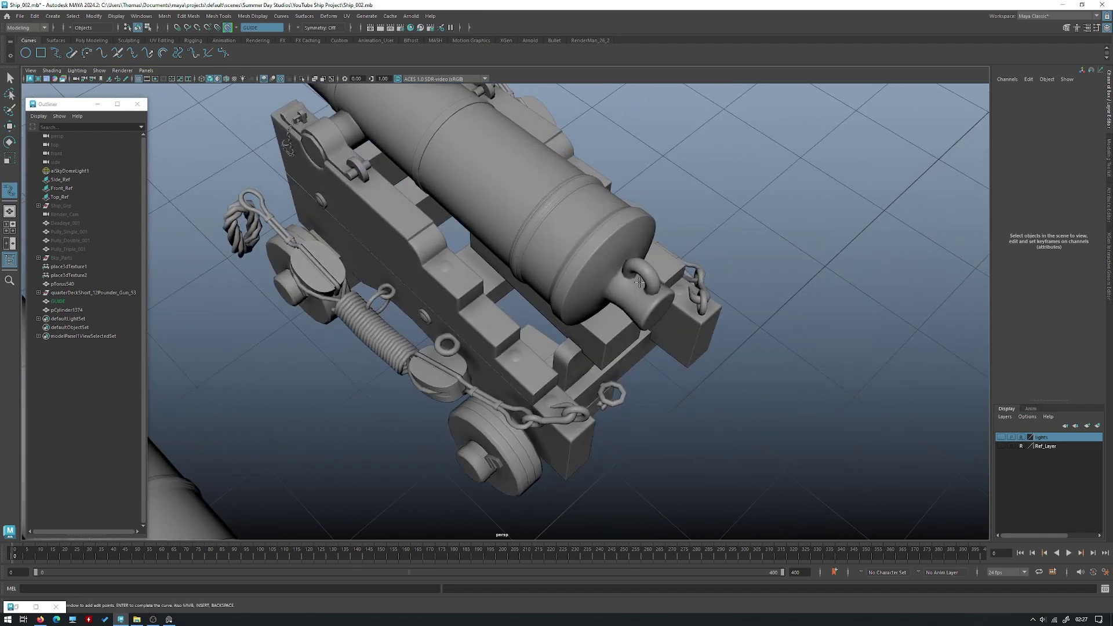
pyautogui.click(640, 283)
pyautogui.moveTo(525, 394)
pyautogui.keyDown('alt'); pyautogui.mouseDown()
pyautogui.moveTo(503, 389)
pyautogui.moveTo(476, 408)
pyautogui.moveTo(474, 429)
pyautogui.moveTo(460, 412)
pyautogui.moveTo(485, 392)
pyautogui.moveTo(472, 391)
pyautogui.moveTo(545, 410)
pyautogui.moveTo(522, 378)
pyautogui.moveTo(468, 354)
pyautogui.moveTo(372, 335)
pyautogui.moveTo(482, 342)
pyautogui.moveTo(618, 380)
pyautogui.moveTo(554, 387)
pyautogui.mouseUp(); pyautogui.keyUp('alt')
pyautogui.press('4')
pyautogui.press('5')
pyautogui.press('4')
pyautogui.press('5')
# - Continue the EP curve over the wheels along the carriage's side and finish it
pyautogui.keyDown('alt'); pyautogui.moveTo(547, 426); pyautogui.dragTo(514, 406); pyautogui.keyUp('alt')
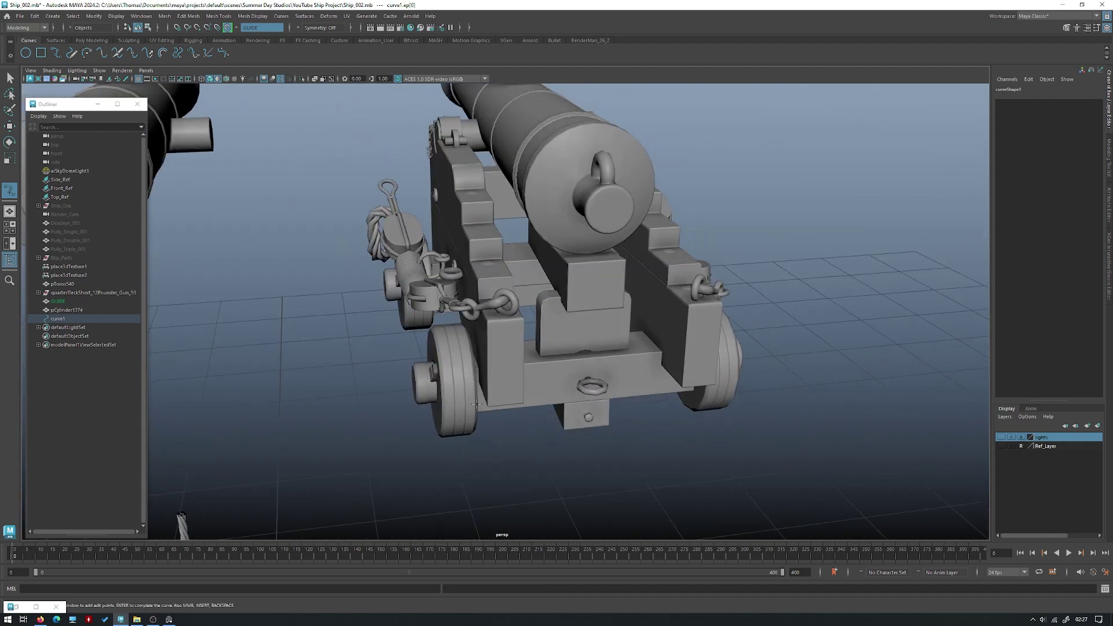
pyautogui.keyDown('alt'); pyautogui.moveTo(455, 356); pyautogui.dragTo(557, 403); pyautogui.keyUp('alt')
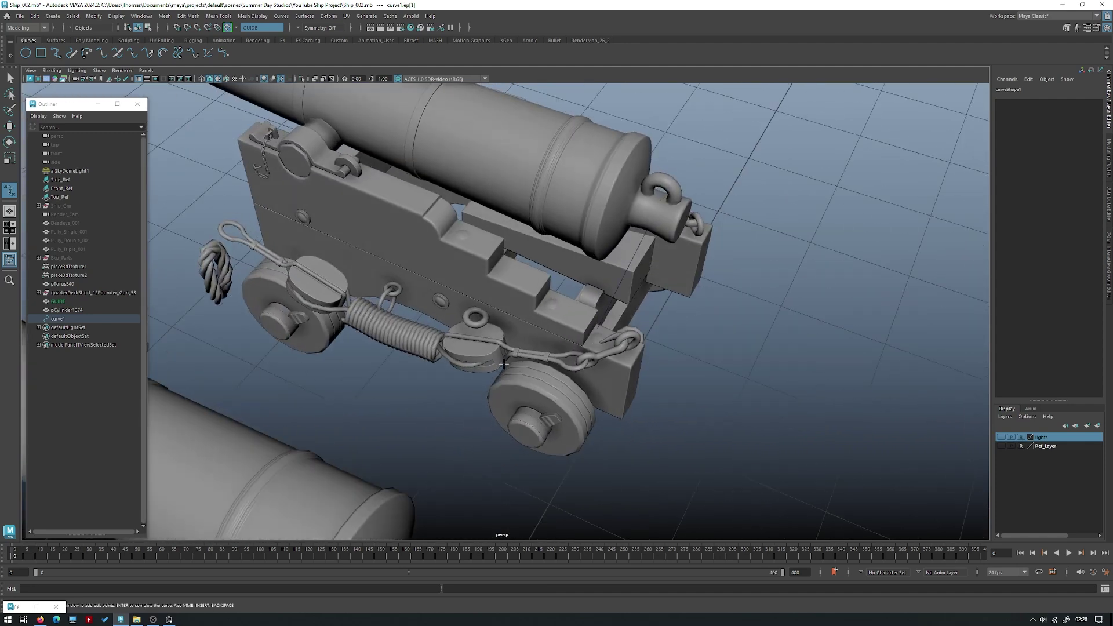
pyautogui.keyDown('alt'); pyautogui.moveTo(502, 364); pyautogui.dragTo(570, 378); pyautogui.keyUp('alt')
pyautogui.keyDown('alt'); pyautogui.moveTo(273, 362); pyautogui.dragTo(289, 364); pyautogui.keyUp('alt')
pyautogui.press('w')
# - Show the new curve's control vertices in wireframe and turn off the live surface
pyautogui.keyDown('alt'); pyautogui.moveTo(753, 203); pyautogui.dragTo(795, 228); pyautogui.keyUp('alt')
pyautogui.moveTo(825, 216); pyautogui.dragTo(775, 218, button='right')
pyautogui.press('4')
pyautogui.keyDown('alt'); pyautogui.moveTo(732, 226); pyautogui.dragTo(615, 194); pyautogui.keyUp('alt')
pyautogui.click(229, 28)
pyautogui.keyDown('alt'); pyautogui.moveTo(617, 259); pyautogui.dragTo(630, 264); pyautogui.keyUp('alt')
# - Reposition the curve's control vertices beside the rear wheel, checking them in wireframe and shaded display
pyautogui.moveTo(627, 356); pyautogui.dragTo(580, 314)
pyautogui.keyDown('alt'); pyautogui.moveTo(542, 365); pyautogui.dragTo(582, 370); pyautogui.keyUp('alt')
pyautogui.moveTo(661, 333); pyautogui.dragTo(544, 323)
pyautogui.moveTo(554, 402)
pyautogui.mouseDown()
pyautogui.moveTo(578, 389)
pyautogui.moveTo(710, 406)
pyautogui.moveTo(661, 377)
pyautogui.moveTo(532, 354)
pyautogui.mouseUp()
pyautogui.press('5')
pyautogui.moveTo(464, 338); pyautogui.dragTo(467, 278)
pyautogui.keyDown('alt'); pyautogui.moveTo(571, 251); pyautogui.dragTo(521, 281); pyautogui.keyUp('alt')
pyautogui.press('4')
pyautogui.moveTo(549, 328)
pyautogui.keyDown('alt'); pyautogui.mouseDown()
pyautogui.moveTo(528, 281)
pyautogui.moveTo(565, 346)
pyautogui.mouseUp(); pyautogui.keyUp('alt')
pyautogui.press('5')
pyautogui.keyDown('alt'); pyautogui.moveTo(566, 345); pyautogui.dragTo(586, 228); pyautogui.keyUp('alt')
# - Pull the control vertices near the breech out behind the carriage so the curve hangs in a loop
pyautogui.press('4')
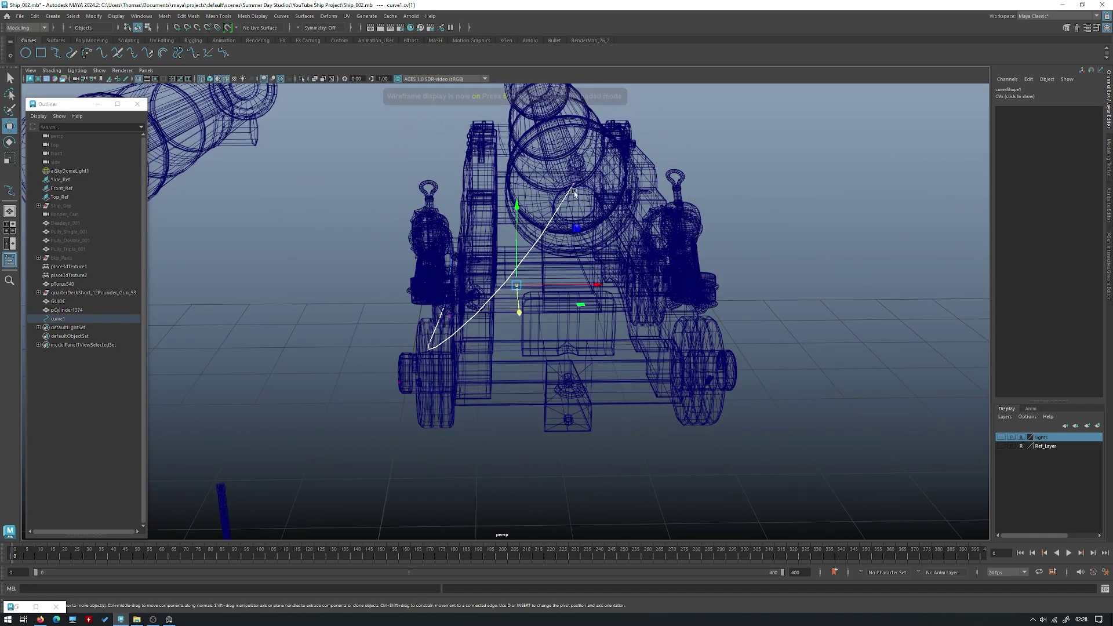
pyautogui.moveTo(515, 229); pyautogui.dragTo(521, 120)
pyautogui.moveTo(455, 357)
pyautogui.keyDown('alt'); pyautogui.mouseDown()
pyautogui.moveTo(549, 370)
pyautogui.moveTo(594, 437)
pyautogui.moveTo(650, 424)
pyautogui.moveTo(635, 371)
pyautogui.mouseUp(); pyautogui.keyUp('alt')
pyautogui.press('5')
pyautogui.press('4')
pyautogui.moveTo(550, 348)
pyautogui.mouseDown()
pyautogui.moveTo(506, 306)
pyautogui.moveTo(515, 250)
pyautogui.mouseUp()
pyautogui.press('5')
pyautogui.moveTo(592, 328)
pyautogui.keyDown('alt'); pyautogui.mouseDown()
pyautogui.moveTo(706, 358)
pyautogui.moveTo(699, 337)
pyautogui.mouseUp(); pyautogui.keyUp('alt')
pyautogui.click(669, 336)
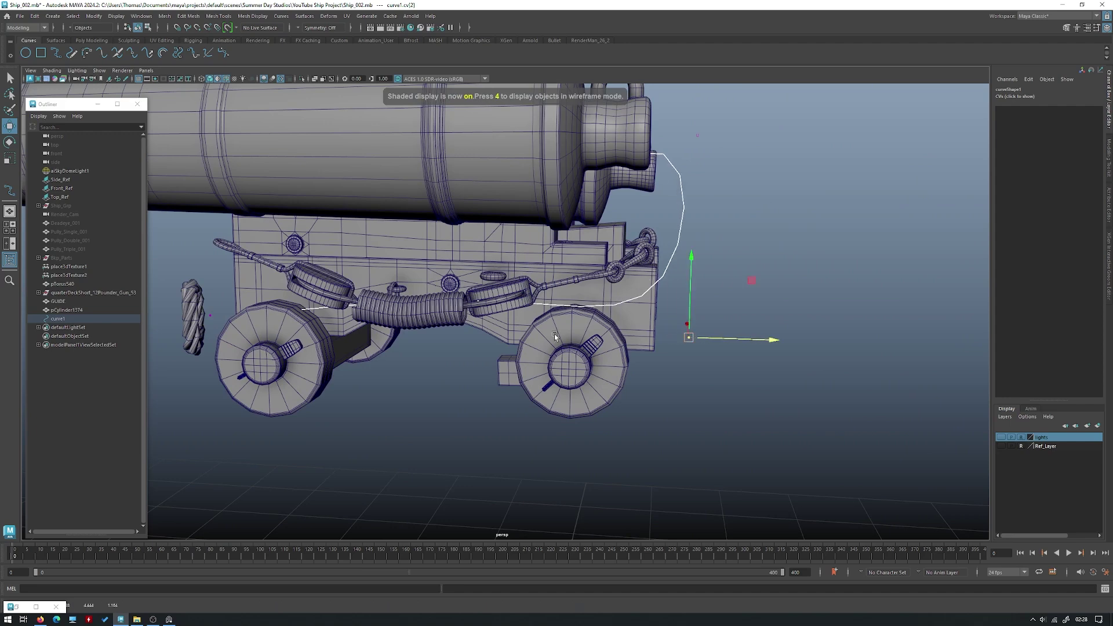
# - Select the control vertex at the curve's front end and shift it sideways, away from the carriage
pyautogui.keyDown('alt'); pyautogui.moveTo(406, 315); pyautogui.dragTo(430, 322); pyautogui.keyUp('alt')
pyautogui.press('4')
pyautogui.keyDown('alt'); pyautogui.moveTo(406, 313); pyautogui.dragTo(505, 316, button='middle'); pyautogui.keyUp('alt')
pyautogui.moveTo(352, 360); pyautogui.dragTo(313, 308)
pyautogui.keyDown('alt'); pyautogui.moveTo(313, 309); pyautogui.dragTo(357, 344); pyautogui.keyUp('alt')
pyautogui.moveTo(356, 344); pyautogui.dragTo(427, 292)
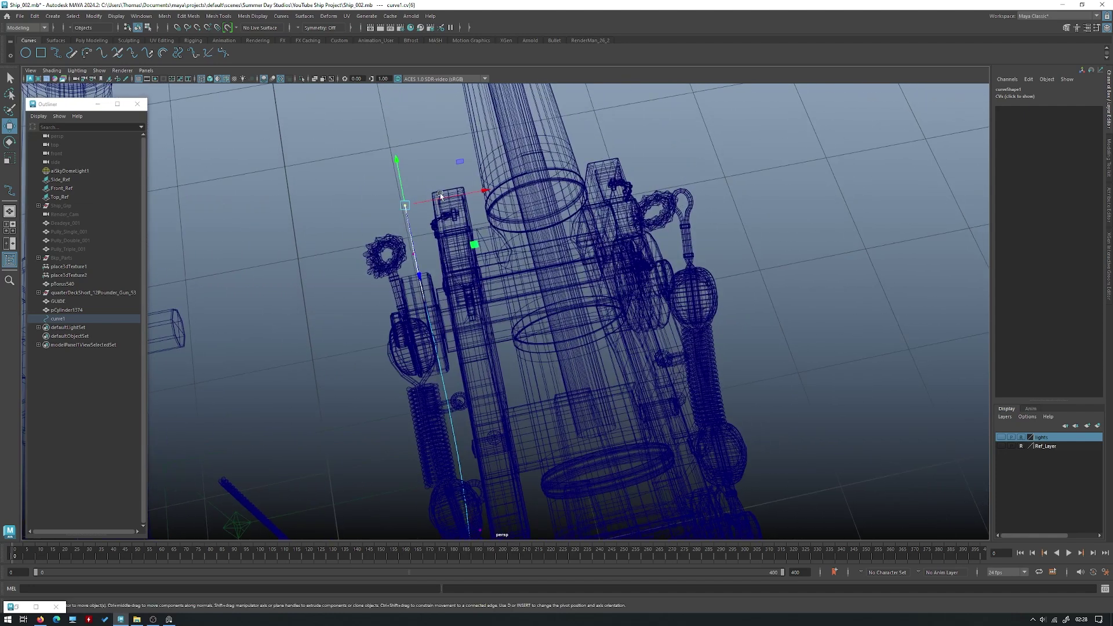
pyautogui.click(458, 197)
pyautogui.hotkey('ctrl', 'z')
pyautogui.moveTo(485, 190); pyautogui.dragTo(448, 197)
# - Adjust the height of the curve's control vertex above the front wheel, checking the side of the carriage in wireframe and shaded display
pyautogui.moveTo(437, 254)
pyautogui.keyDown('alt'); pyautogui.mouseDown()
pyautogui.moveTo(412, 275)
pyautogui.moveTo(386, 256)
pyautogui.mouseUp(); pyautogui.keyUp('alt')
pyautogui.moveTo(387, 256)
pyautogui.keyDown('alt'); pyautogui.mouseDown()
pyautogui.moveTo(429, 245)
pyautogui.moveTo(410, 246)
pyautogui.moveTo(451, 347)
pyautogui.moveTo(409, 409)
pyautogui.moveTo(520, 346)
pyautogui.moveTo(370, 356)
pyautogui.moveTo(575, 374)
pyautogui.mouseUp(); pyautogui.keyUp('alt')
pyautogui.press('5')
pyautogui.press('4')
pyautogui.moveTo(554, 342); pyautogui.dragTo(465, 293)
pyautogui.press('5')
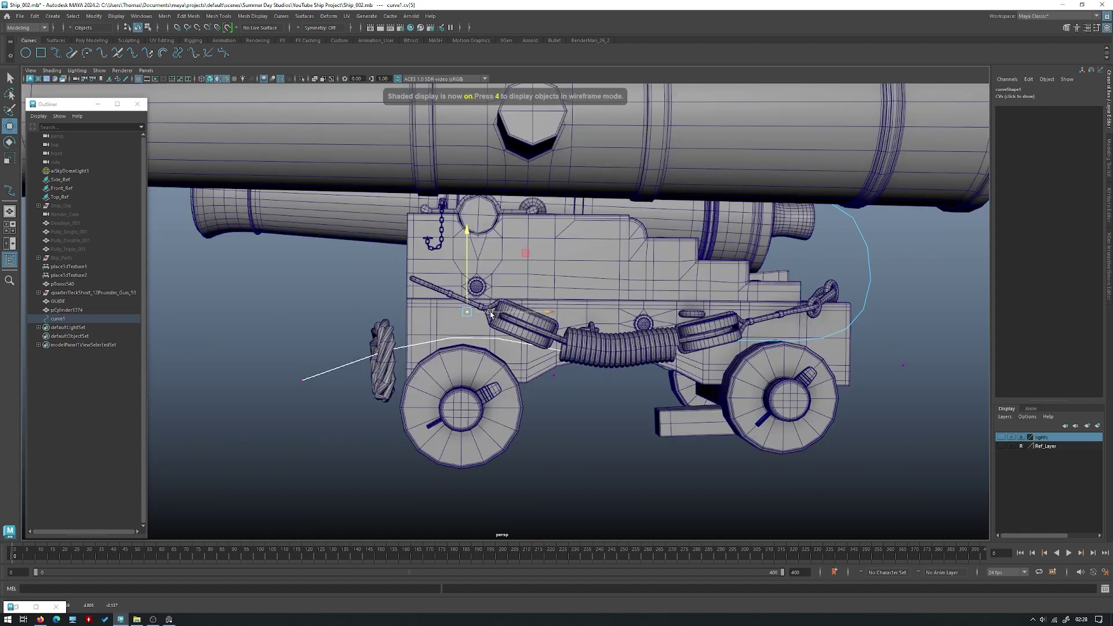
pyautogui.moveTo(461, 291); pyautogui.dragTo(462, 292)
pyautogui.keyDown('alt'); pyautogui.moveTo(806, 358); pyautogui.dragTo(576, 360, button='middle'); pyautogui.keyUp('alt')
pyautogui.press('4')
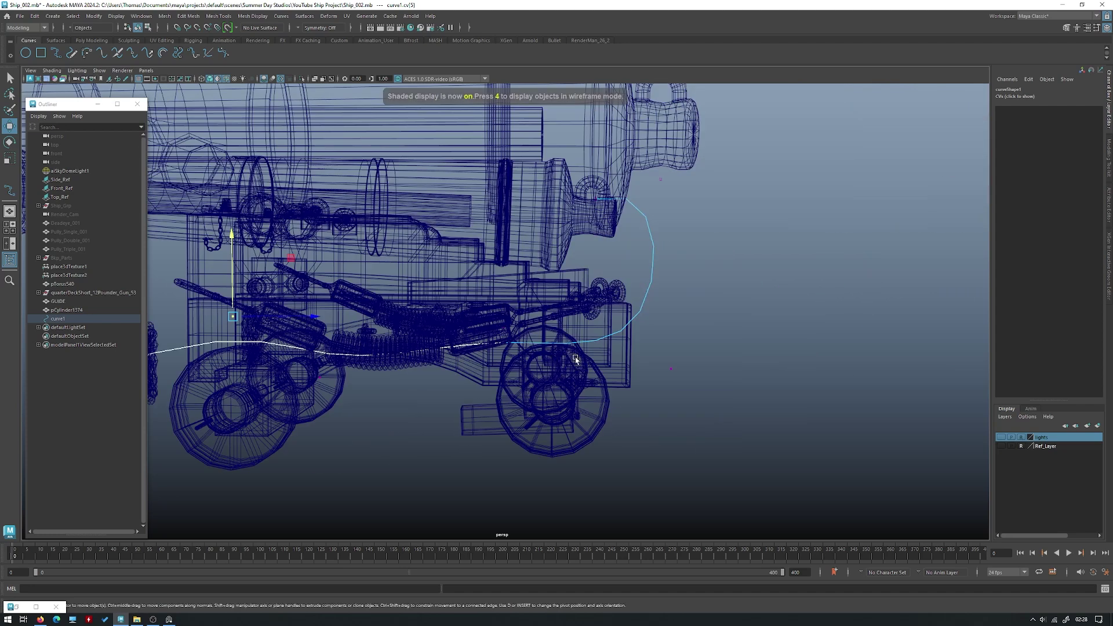
pyautogui.press('5')
pyautogui.moveTo(672, 389)
pyautogui.mouseDown()
pyautogui.moveTo(640, 341)
pyautogui.moveTo(452, 318)
pyautogui.mouseUp()
# - Return to object selection and rebuild the guide curve uniformly with 16 spans and degree 7
pyautogui.scroll(-4, 487, 324)
pyautogui.moveTo(445, 284); pyautogui.dragTo(487, 270, button='right')
pyautogui.keyDown('alt'); pyautogui.moveTo(487, 271); pyautogui.dragTo(440, 186); pyautogui.keyUp('alt')
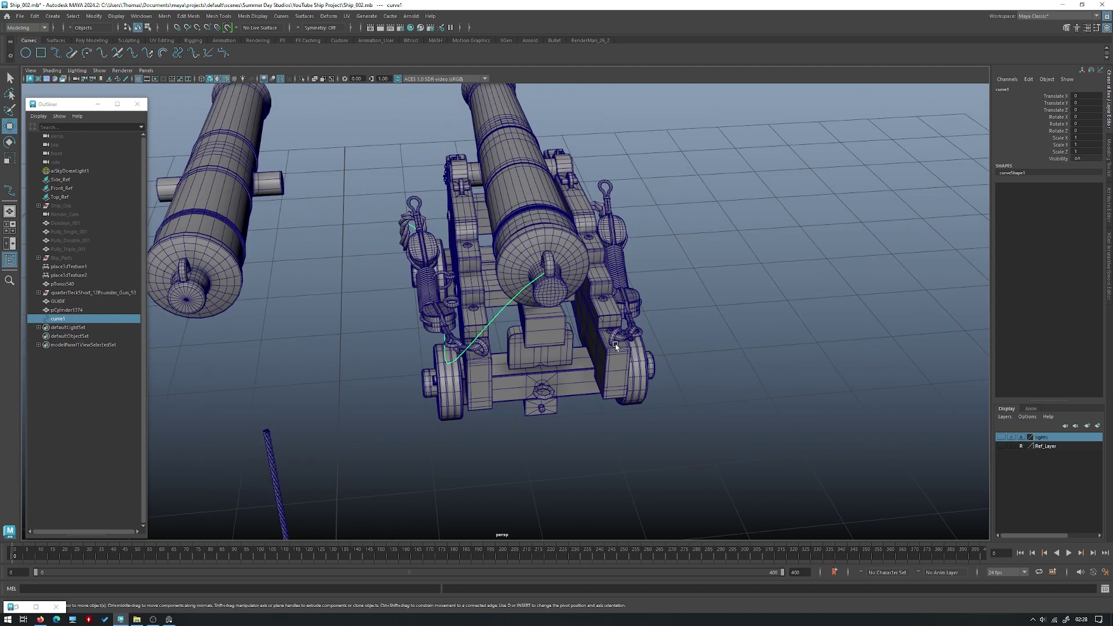
pyautogui.keyDown('alt'); pyautogui.moveTo(753, 290); pyautogui.dragTo(691, 214); pyautogui.keyUp('alt')
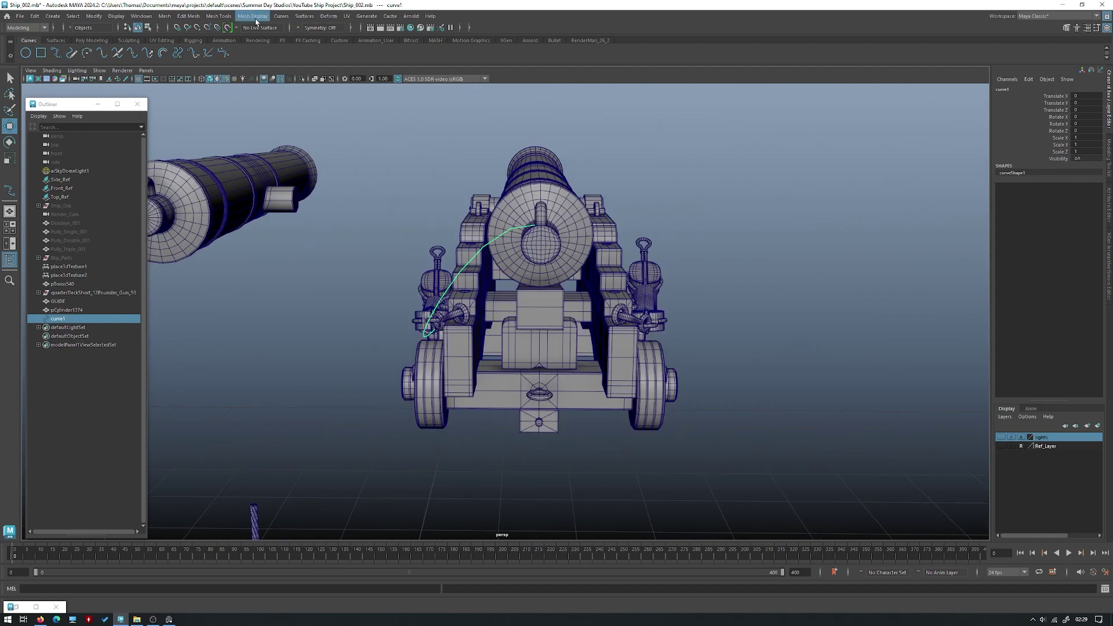
pyautogui.click(281, 17)
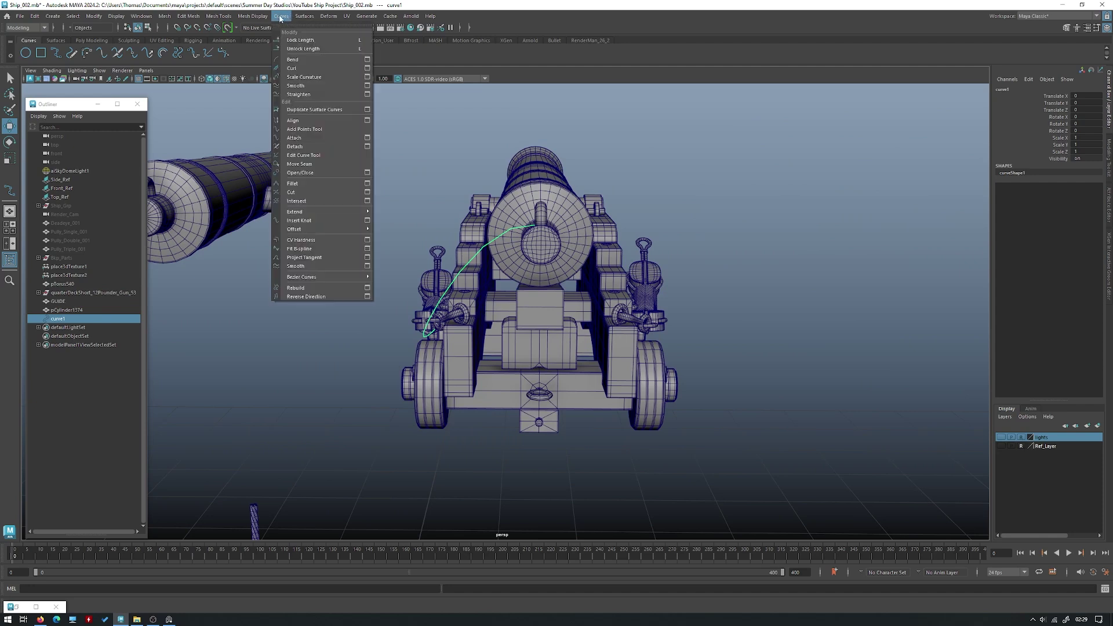
pyautogui.click(367, 288)
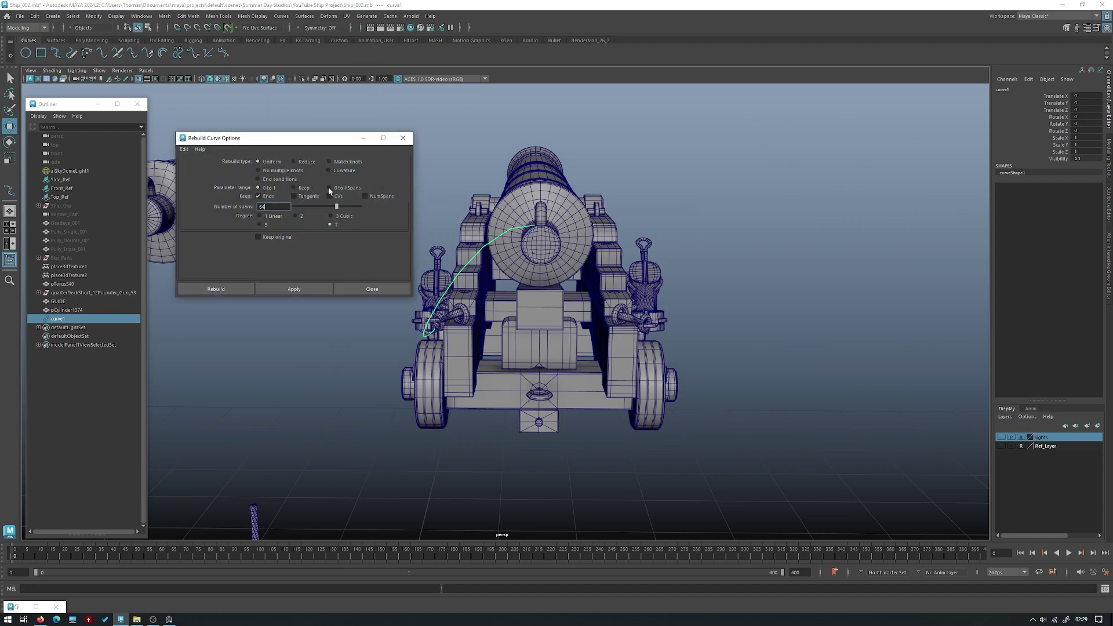
pyautogui.moveTo(294, 143); pyautogui.dragTo(251, 145)
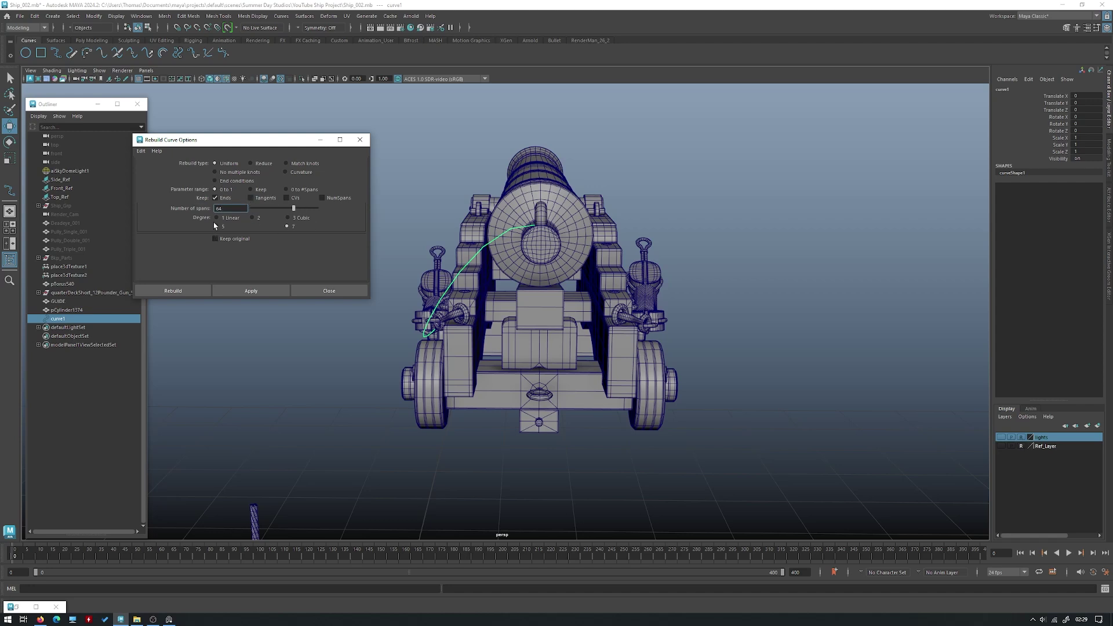
pyautogui.doubleClick(235, 208)
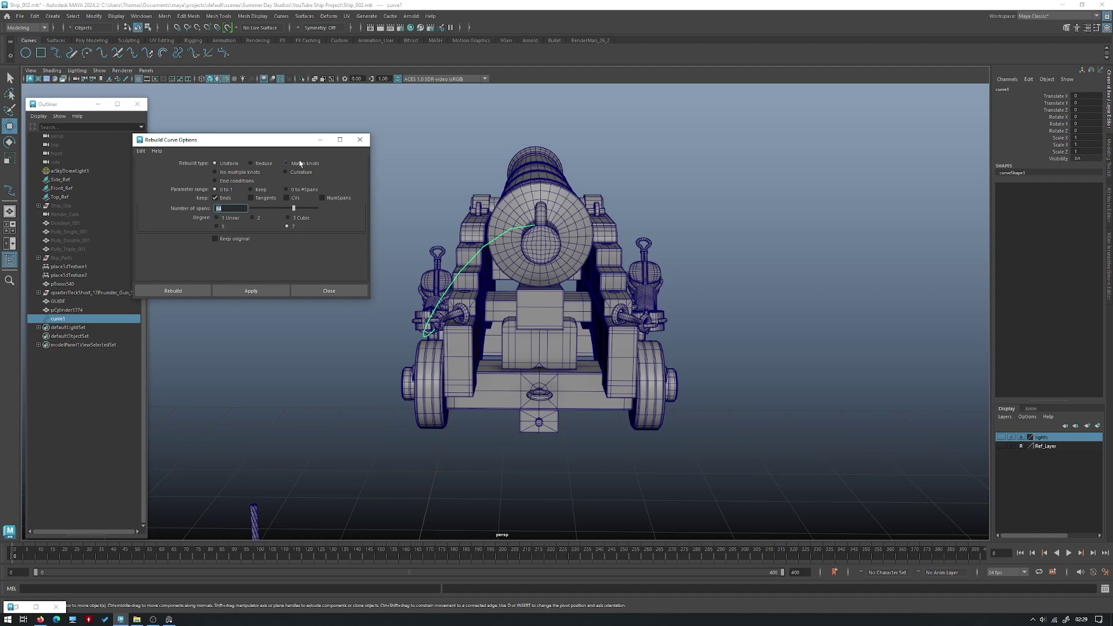
pyautogui.click(252, 291)
# - Show the rebuilt curve's control vertices and shift the one at its breech end sideways in wireframe
pyautogui.keyDown('alt'); pyautogui.moveTo(606, 131); pyautogui.dragTo(683, 159); pyautogui.keyUp('alt')
pyautogui.moveTo(684, 160); pyautogui.dragTo(634, 148, button='right')
pyautogui.keyDown('alt'); pyautogui.moveTo(569, 216); pyautogui.dragTo(468, 307); pyautogui.keyUp('alt')
pyautogui.moveTo(311, 442); pyautogui.dragTo(266, 475)
pyautogui.keyDown('alt'); pyautogui.moveTo(335, 416); pyautogui.dragTo(387, 419); pyautogui.keyUp('alt')
pyautogui.moveTo(388, 493); pyautogui.dragTo(632, 291)
pyautogui.keyDown('alt'); pyautogui.moveTo(631, 291); pyautogui.dragTo(587, 334, button='middle'); pyautogui.keyUp('alt')
pyautogui.keyDown('alt'); pyautogui.moveTo(587, 334); pyautogui.dragTo(620, 334, button='right'); pyautogui.keyUp('alt')
pyautogui.press('4')
pyautogui.keyDown('alt'); pyautogui.moveTo(621, 334); pyautogui.dragTo(541, 273); pyautogui.keyUp('alt')
pyautogui.keyDown('alt'); pyautogui.moveTo(541, 273); pyautogui.dragTo(549, 293, button='middle'); pyautogui.keyUp('alt')
pyautogui.keyDown('alt'); pyautogui.moveTo(549, 293); pyautogui.dragTo(532, 232); pyautogui.keyUp('alt')
pyautogui.moveTo(547, 156); pyautogui.dragTo(539, 154)
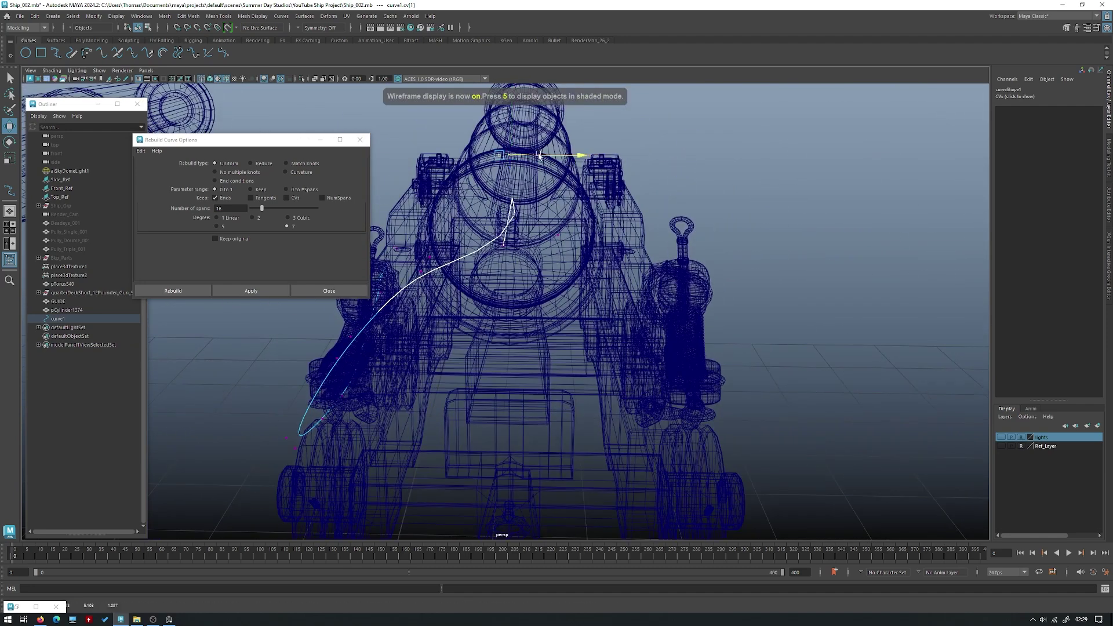
# - Reposition the control vertices across the breech face, moving them sideways and upward
pyautogui.click(557, 235)
pyautogui.moveTo(588, 234)
pyautogui.mouseDown()
pyautogui.moveTo(455, 234)
pyautogui.moveTo(489, 218)
pyautogui.mouseUp()
pyautogui.moveTo(440, 181)
pyautogui.mouseDown()
pyautogui.moveTo(440, 215)
pyautogui.moveTo(616, 283)
pyautogui.moveTo(671, 360)
pyautogui.moveTo(561, 389)
pyautogui.mouseUp()
pyautogui.press('5')
pyautogui.moveTo(510, 252); pyautogui.dragTo(513, 208)
# - Scale the breech-end control vertices along the gun's length so they line up behind the breech
pyautogui.keyDown('alt'); pyautogui.moveTo(571, 380); pyautogui.dragTo(475, 184); pyautogui.keyUp('alt')
pyautogui.press('r')
pyautogui.moveTo(570, 326); pyautogui.dragTo(462, 321)
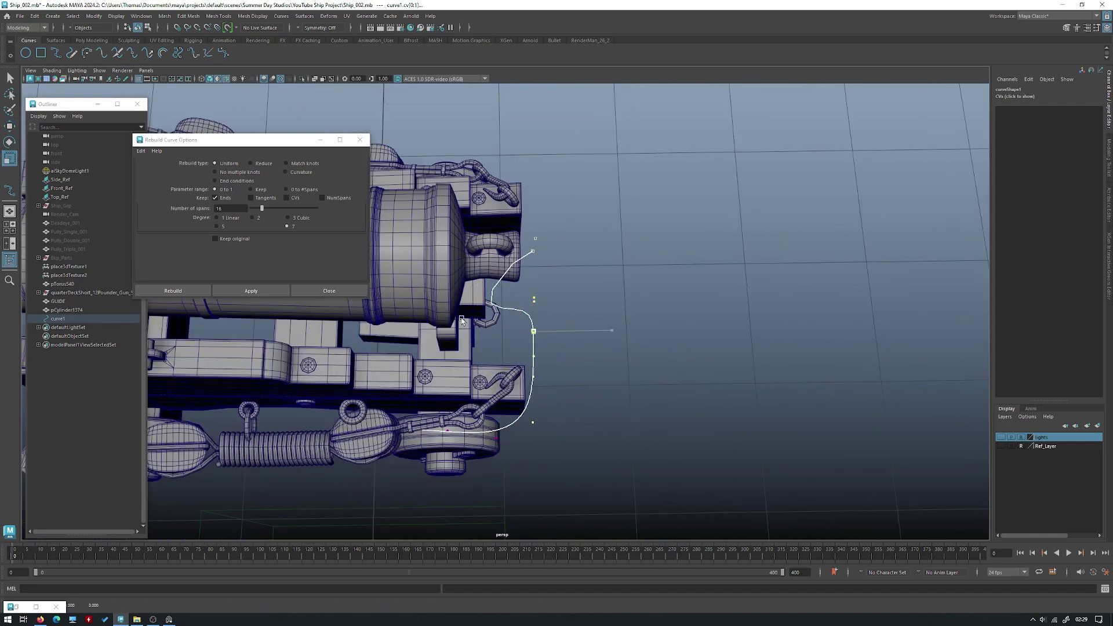
pyautogui.keyDown('alt'); pyautogui.moveTo(567, 328); pyautogui.dragTo(560, 335); pyautogui.keyUp('alt')
pyautogui.press('4')
pyautogui.keyDown('alt'); pyautogui.moveTo(464, 292); pyautogui.dragTo(452, 300); pyautogui.keyUp('alt')
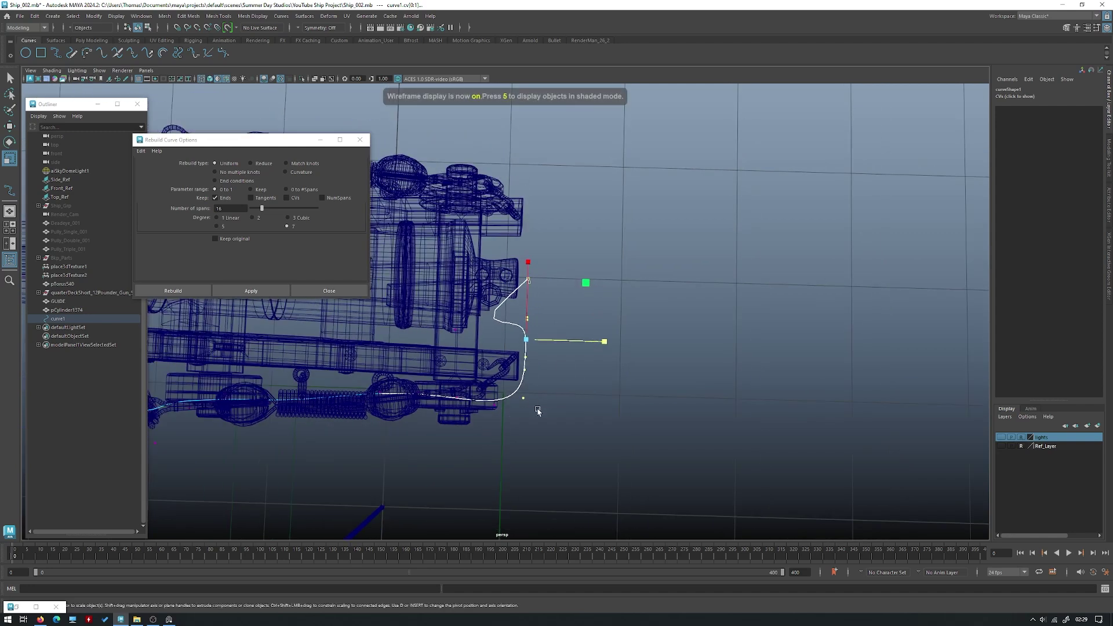
pyautogui.moveTo(528, 343)
pyautogui.keyDown('alt'); pyautogui.mouseDown()
pyautogui.moveTo(538, 346)
pyautogui.moveTo(497, 329)
pyautogui.moveTo(567, 353)
pyautogui.moveTo(530, 320)
pyautogui.moveTo(535, 306)
pyautogui.moveTo(495, 238)
pyautogui.mouseUp(); pyautogui.keyUp('alt')
pyautogui.press('5')
pyautogui.press('w')
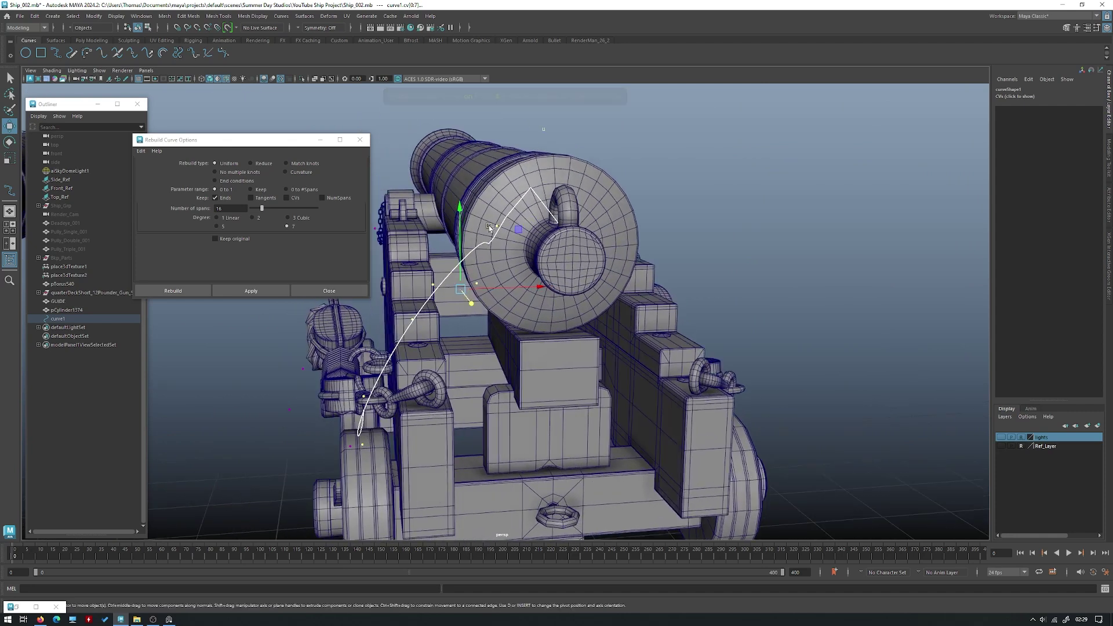
# - Try repositioning individual control vertices on the breech face and undo the recent moves
pyautogui.click(496, 236)
pyautogui.click(496, 236)
pyautogui.keyDown('alt'); pyautogui.moveTo(495, 236); pyautogui.dragTo(559, 171); pyautogui.keyUp('alt')
pyautogui.moveTo(591, 109); pyautogui.dragTo(585, 113)
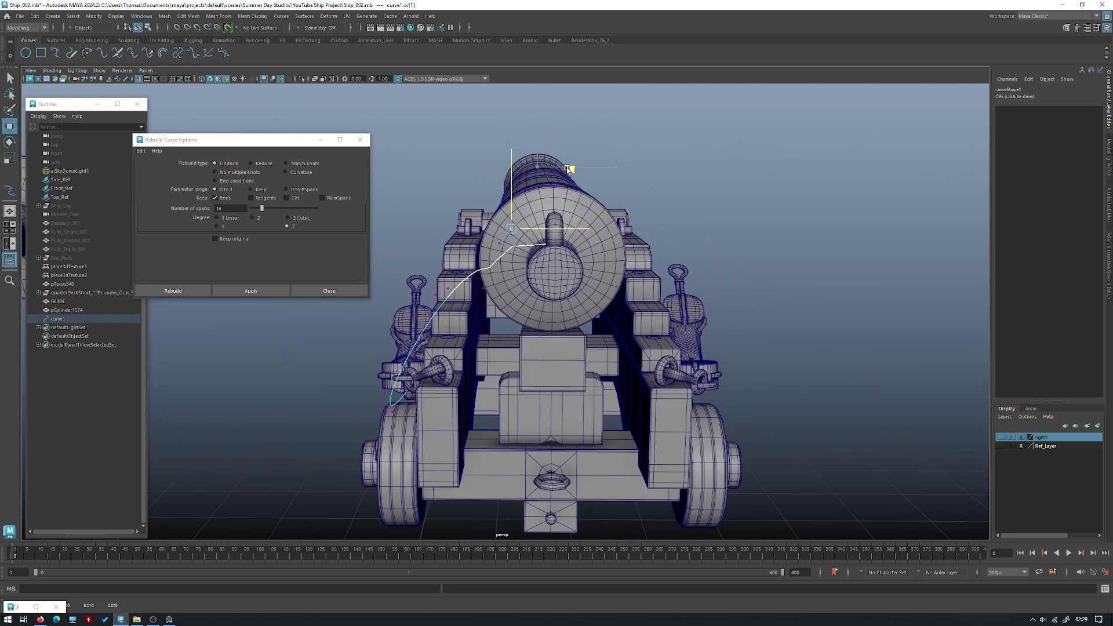
pyautogui.hotkey('ctrl', 'z')
pyautogui.hotkey('ctrl', 'z')
pyautogui.hotkey('ctrl', 'z')
pyautogui.hotkey('ctrl', 'z')
pyautogui.hotkey('ctrl', 'z')
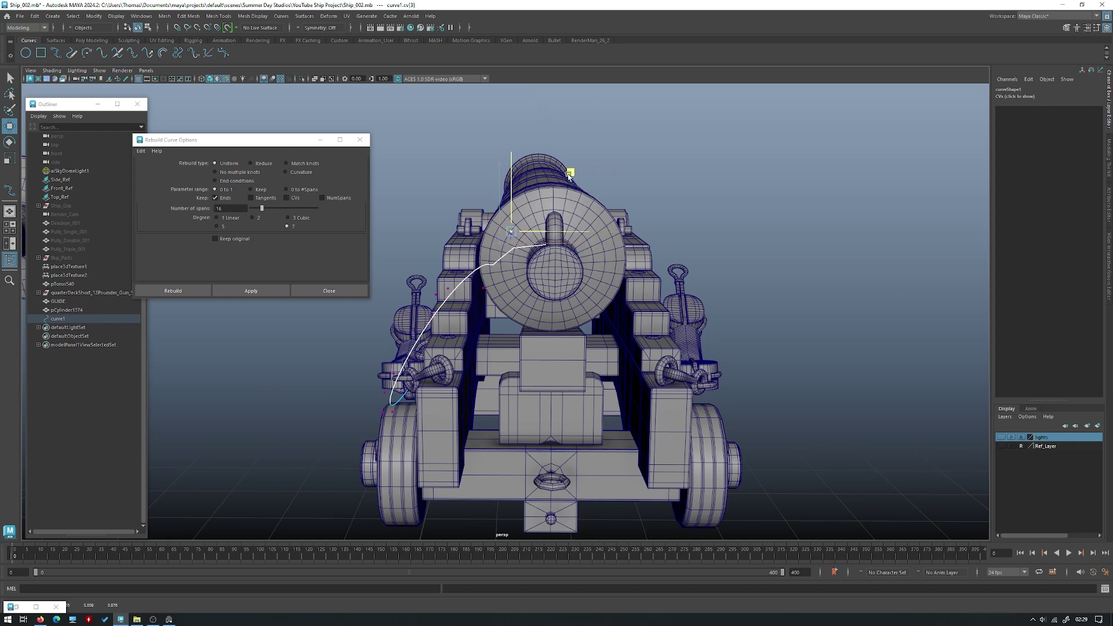
pyautogui.hotkey('ctrl', 'z')
# - Move the last control vertices toward the breech ring so the curve's end arcs smoothly across the breech face
pyautogui.moveTo(545, 236); pyautogui.dragTo(581, 168, button='middle')
pyautogui.moveTo(518, 236); pyautogui.dragTo(555, 232)
pyautogui.press('4')
pyautogui.scroll(5, 574, 239)
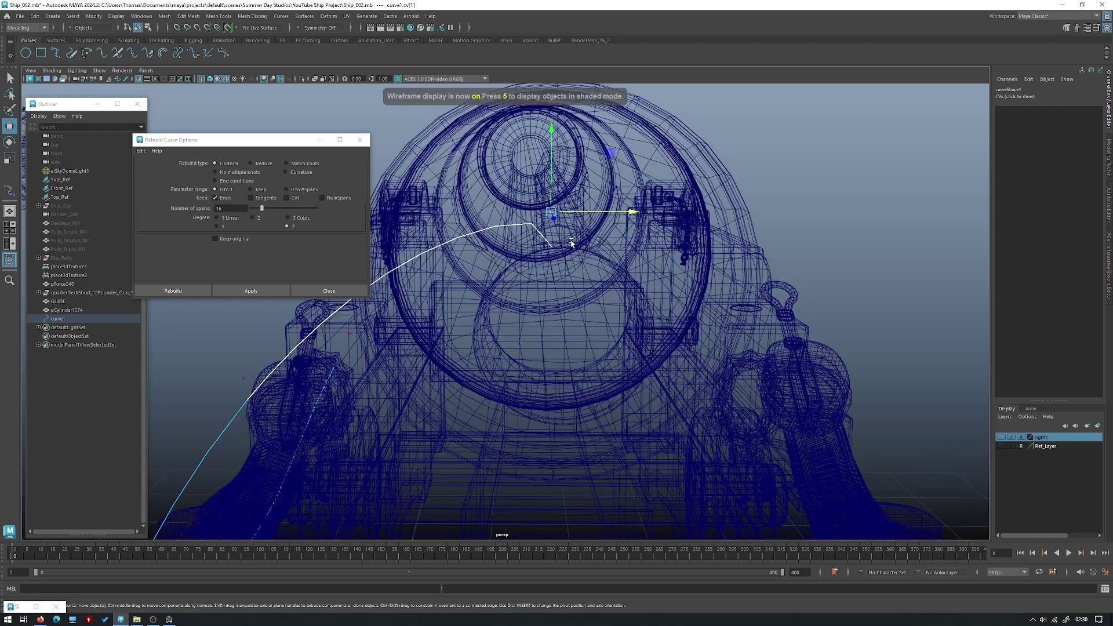
pyautogui.click(554, 235)
pyautogui.press('5')
pyautogui.moveTo(492, 237)
pyautogui.mouseDown()
pyautogui.moveTo(480, 214)
pyautogui.moveTo(550, 226)
pyautogui.moveTo(500, 206)
pyautogui.moveTo(498, 222)
pyautogui.mouseUp()
pyautogui.keyDown('alt'); pyautogui.moveTo(499, 222); pyautogui.dragTo(444, 301, button='right'); pyautogui.keyUp('alt')
pyautogui.keyDown('alt'); pyautogui.moveTo(445, 302); pyautogui.dragTo(510, 265, button='middle'); pyautogui.keyUp('alt')
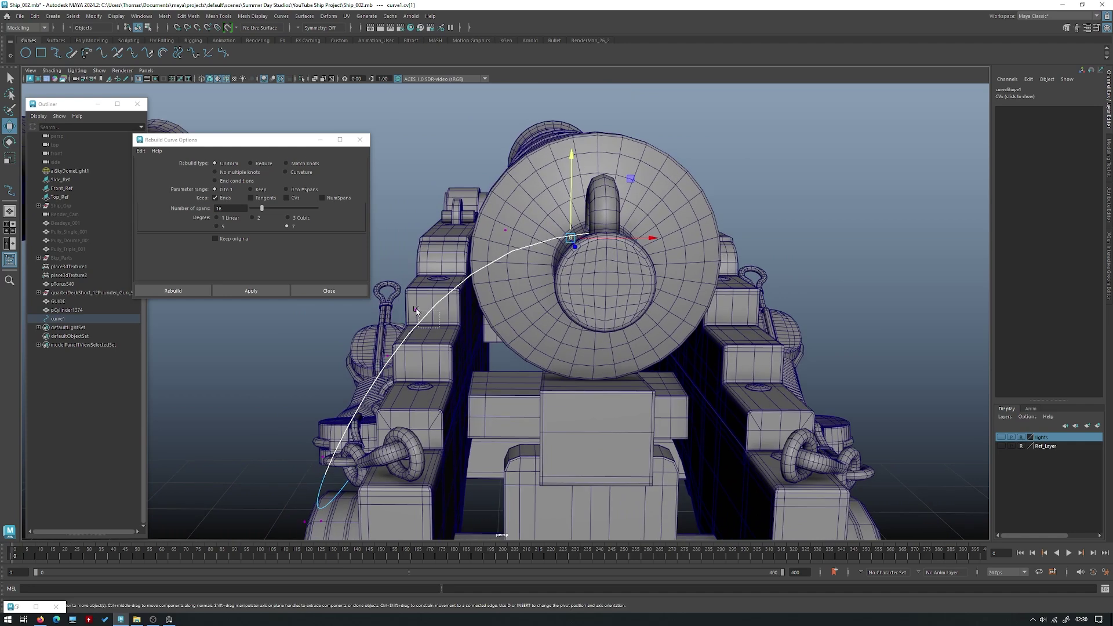
# - Reposition the curve's rear control vertices in side view, dropping the lower ones behind the rear wheel to deepen the loop
pyautogui.moveTo(444, 314); pyautogui.dragTo(561, 313)
pyautogui.moveTo(421, 410); pyautogui.dragTo(513, 383)
pyautogui.hotkey('ctrl', 'z')
pyautogui.press('4')
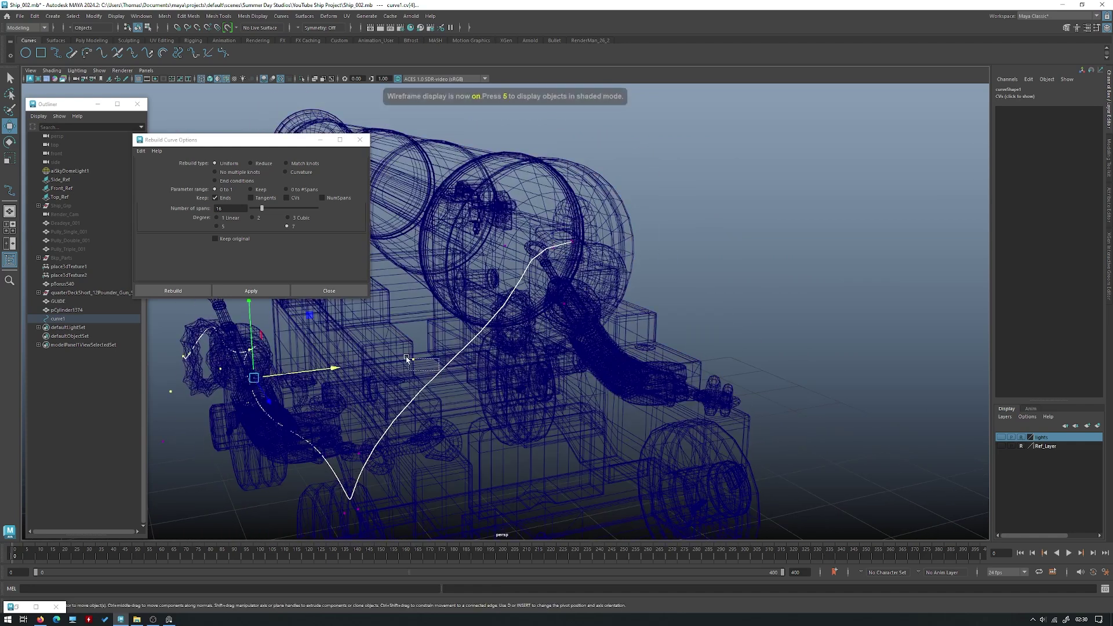
pyautogui.click(413, 359)
pyautogui.press('5')
pyautogui.keyDown('alt'); pyautogui.moveTo(444, 357); pyautogui.dragTo(569, 352); pyautogui.keyUp('alt')
pyautogui.click(394, 354)
pyautogui.keyDown('alt'); pyautogui.moveTo(441, 365); pyautogui.dragTo(515, 370); pyautogui.keyUp('alt')
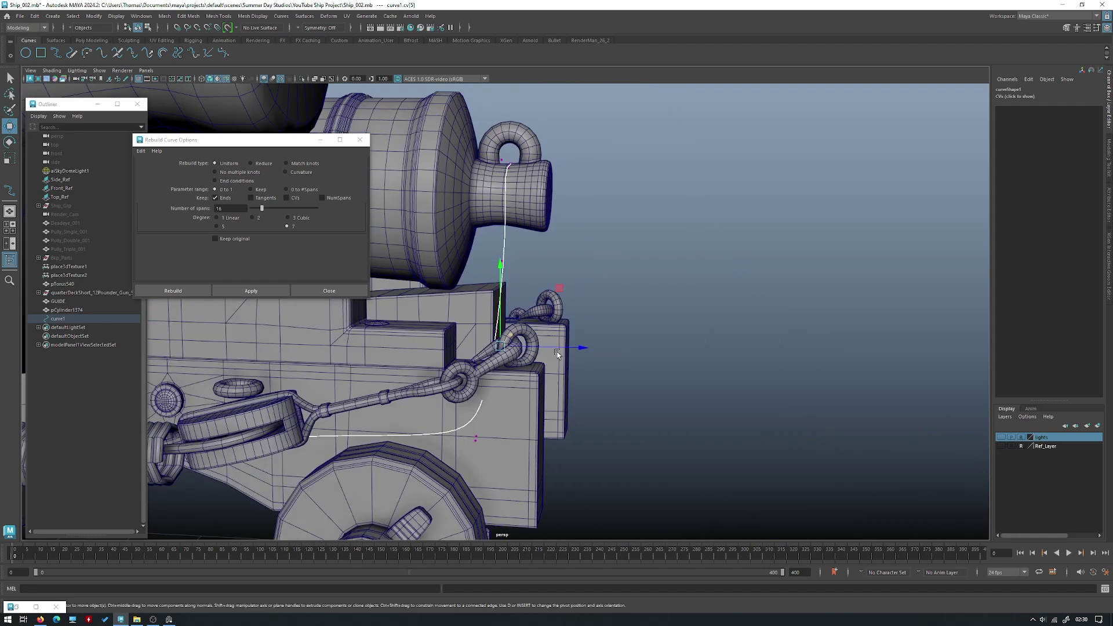
pyautogui.scroll(5, 514, 369)
pyautogui.press('4')
pyautogui.press('5')
pyautogui.moveTo(565, 291)
pyautogui.mouseDown()
pyautogui.moveTo(627, 292)
pyautogui.moveTo(625, 328)
pyautogui.moveTo(516, 400)
pyautogui.moveTo(493, 401)
pyautogui.moveTo(494, 480)
pyautogui.moveTo(531, 503)
pyautogui.mouseUp()
pyautogui.press('4')
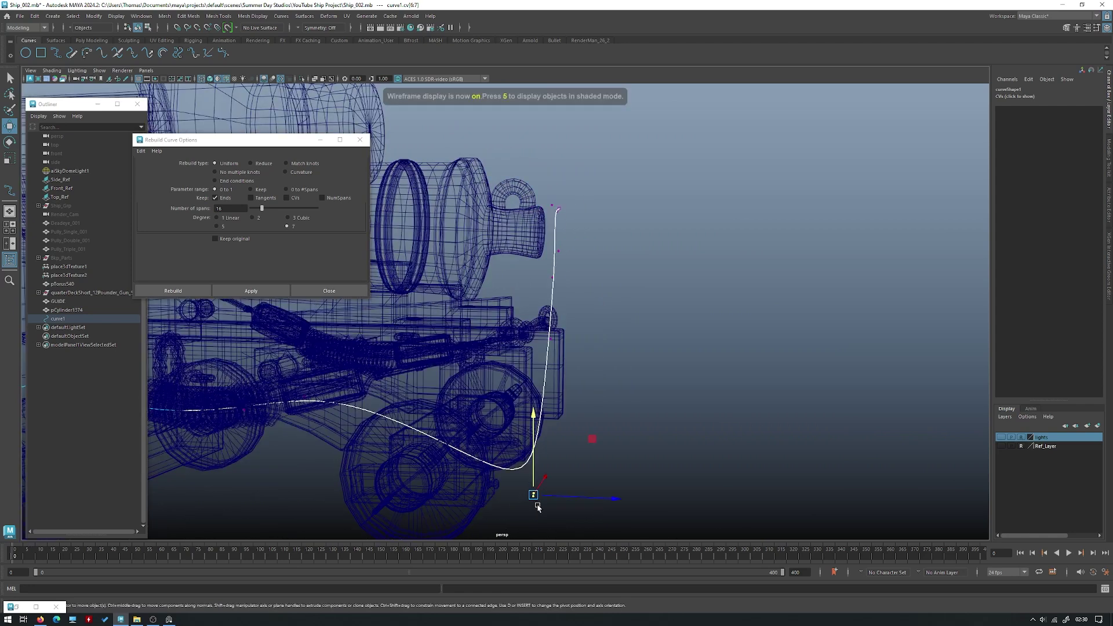
# - Reselect the single control vertex at the bottom of the rear loop and move it lower and further back
pyautogui.moveTo(591, 441); pyautogui.dragTo(576, 414)
pyautogui.hotkey('ctrl', 'z')
pyautogui.press('q')
pyautogui.click(556, 480)
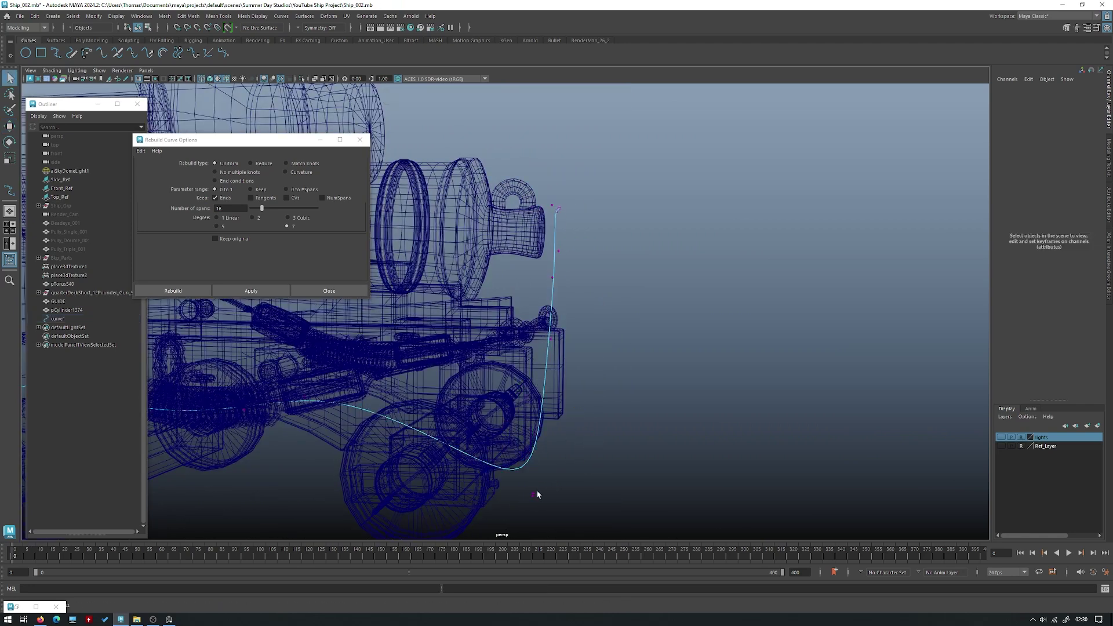
pyautogui.click(533, 494)
pyautogui.press('w')
pyautogui.moveTo(590, 437)
pyautogui.mouseDown()
pyautogui.moveTo(596, 385)
pyautogui.moveTo(579, 415)
pyautogui.moveTo(607, 446)
pyautogui.moveTo(600, 455)
pyautogui.mouseUp()
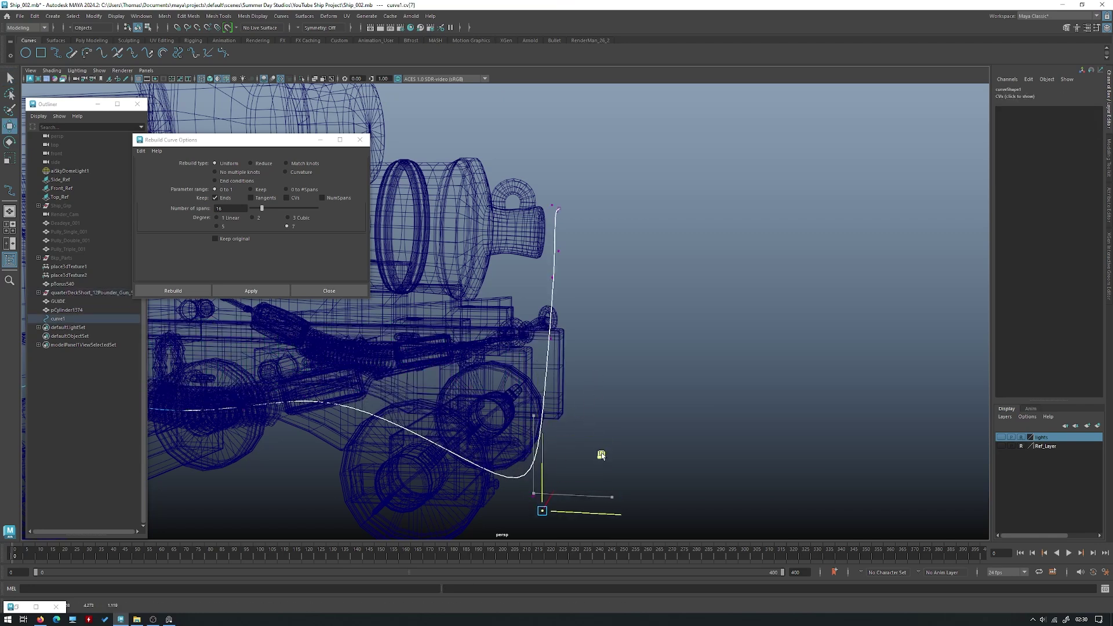
pyautogui.press('5')
pyautogui.keyDown('alt'); pyautogui.moveTo(377, 387); pyautogui.dragTo(424, 367); pyautogui.keyUp('alt')
pyautogui.press('4')
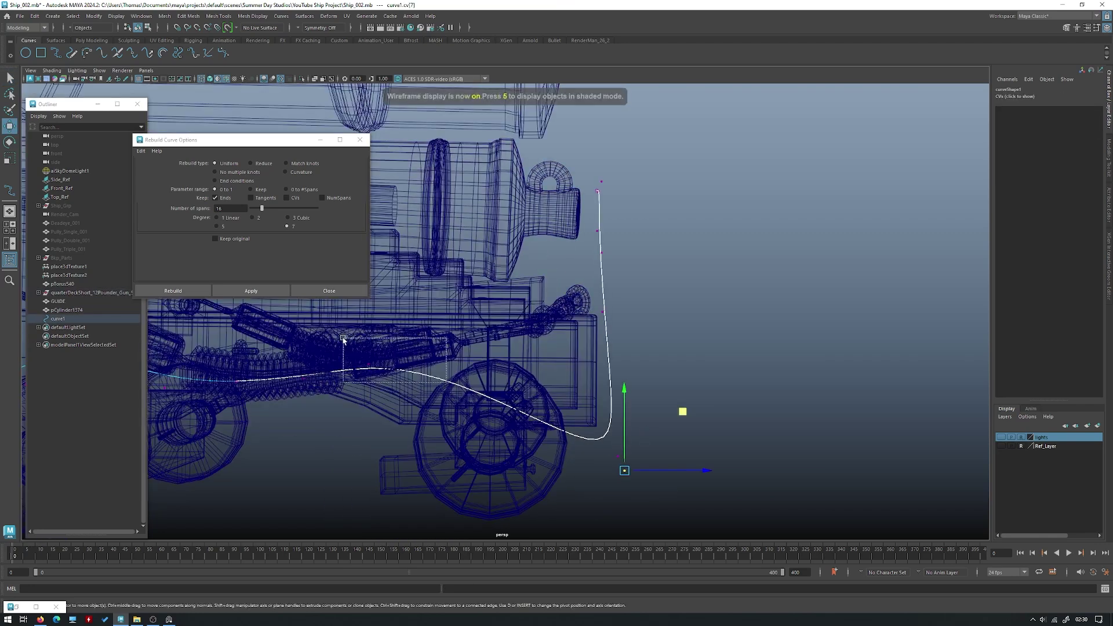
# - Raise the curve beside the rear wheel by adjusting its control vertices, checking in wireframe and shaded display
pyautogui.moveTo(343, 338); pyautogui.dragTo(342, 338)
pyautogui.keyDown('alt'); pyautogui.moveTo(347, 341); pyautogui.dragTo(361, 344); pyautogui.keyUp('alt')
pyautogui.keyDown('alt'); pyautogui.moveTo(423, 361); pyautogui.dragTo(567, 371); pyautogui.keyUp('alt')
pyautogui.press('5')
pyautogui.moveTo(517, 342); pyautogui.dragTo(516, 324)
pyautogui.moveTo(516, 325)
pyautogui.keyDown('alt'); pyautogui.mouseDown()
pyautogui.moveTo(515, 353)
pyautogui.moveTo(474, 373)
pyautogui.moveTo(422, 355)
pyautogui.moveTo(425, 379)
pyautogui.mouseUp(); pyautogui.keyUp('alt')
pyautogui.press('4')
pyautogui.click(430, 328)
pyautogui.hotkey('ctrl', 'z')
pyautogui.press('5')
pyautogui.click(612, 321)
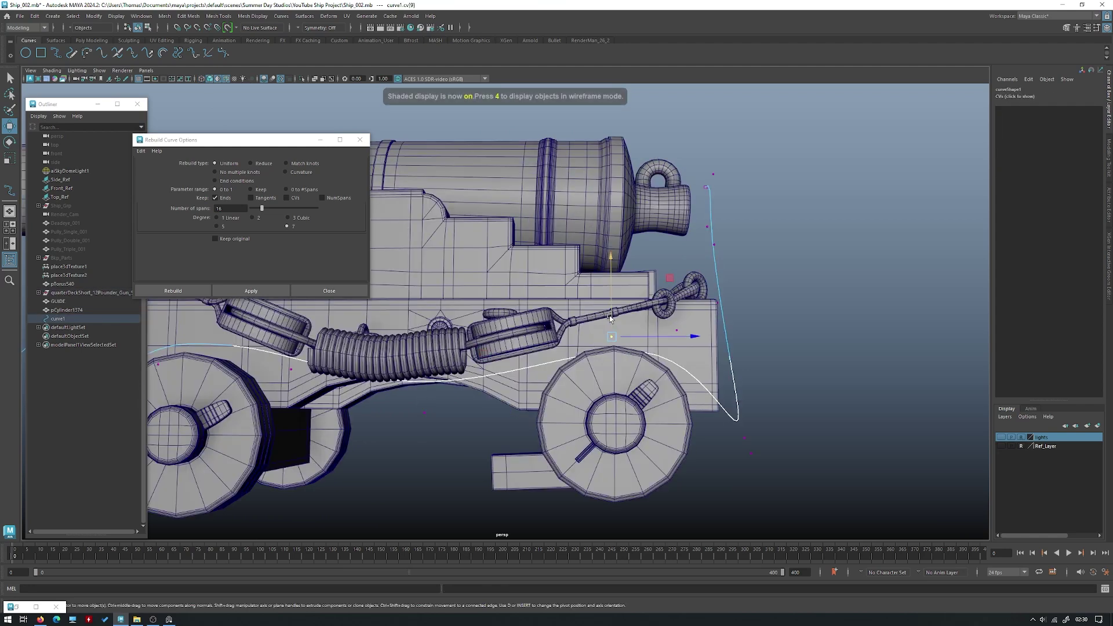
# - Reposition the control vertices between the wheels and shift the one above the front wheel rearward
pyautogui.moveTo(436, 421); pyautogui.dragTo(395, 393)
pyautogui.keyDown('alt'); pyautogui.moveTo(348, 376); pyautogui.dragTo(572, 342, button='middle'); pyautogui.keyUp('alt')
pyautogui.keyDown('alt'); pyautogui.moveTo(487, 332); pyautogui.dragTo(567, 353); pyautogui.keyUp('alt')
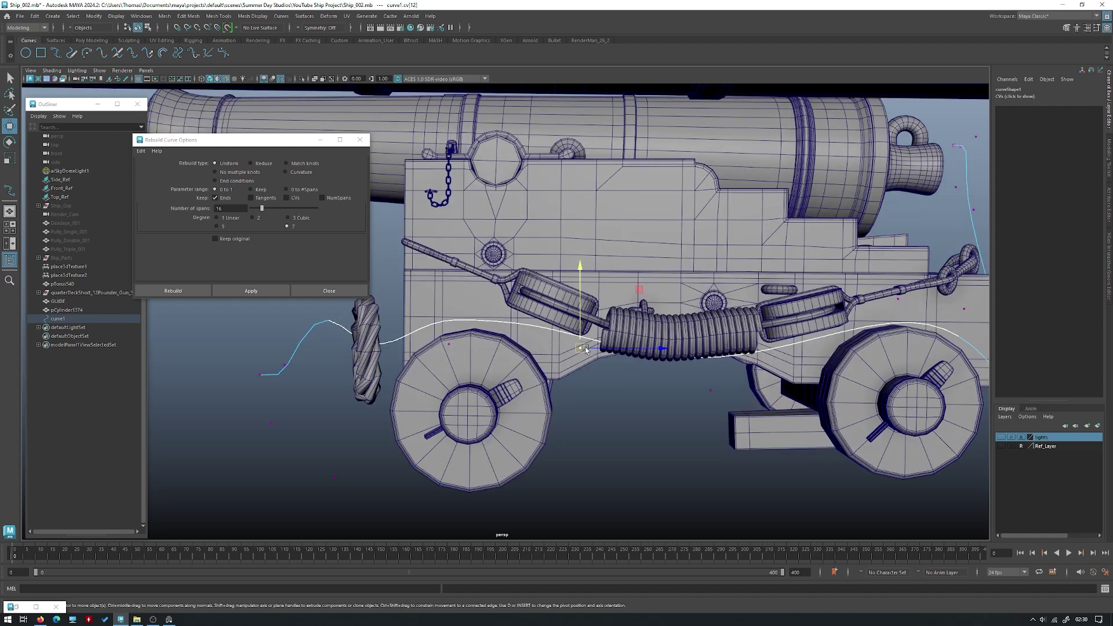
pyautogui.click(449, 345)
pyautogui.moveTo(506, 343); pyautogui.dragTo(523, 341)
# - Select the control vertices at the curve's front end and scale them vertically to level that end
pyautogui.keyDown('alt'); pyautogui.moveTo(399, 404); pyautogui.dragTo(279, 400); pyautogui.keyUp('alt')
pyautogui.moveTo(376, 498); pyautogui.dragTo(210, 312)
pyautogui.press('r')
pyautogui.moveTo(310, 353); pyautogui.dragTo(315, 230)
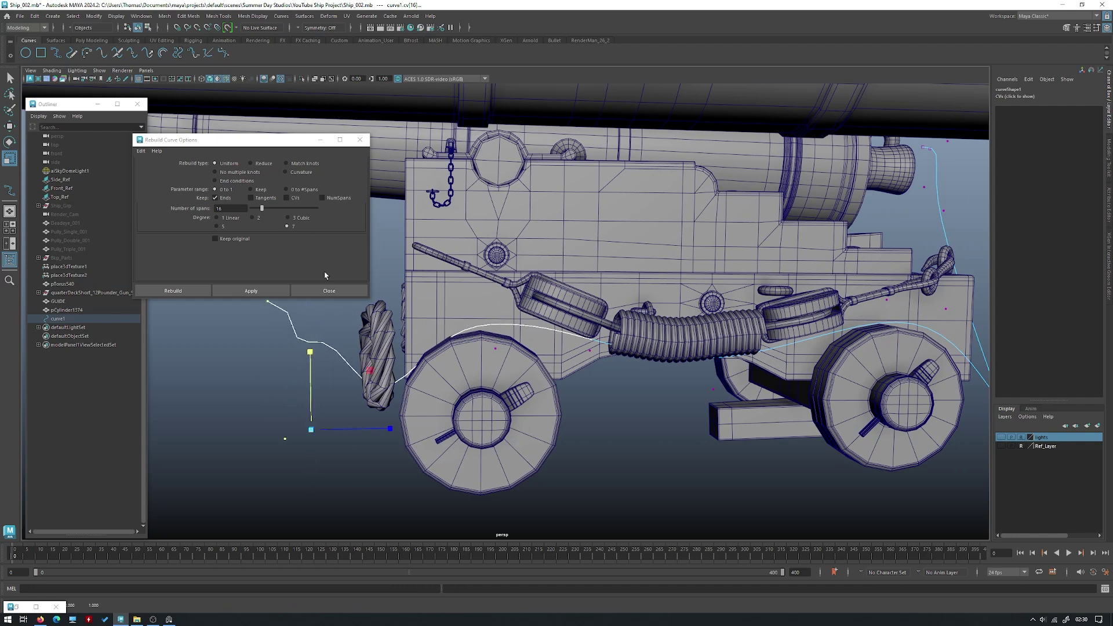
pyautogui.hotkey('ctrl', 'z')
pyautogui.scroll(-5, 400, 371)
pyautogui.keyDown('alt'); pyautogui.moveTo(422, 370); pyautogui.dragTo(430, 403); pyautogui.keyUp('alt')
pyautogui.press('4')
pyautogui.moveTo(409, 303); pyautogui.dragTo(412, 331)
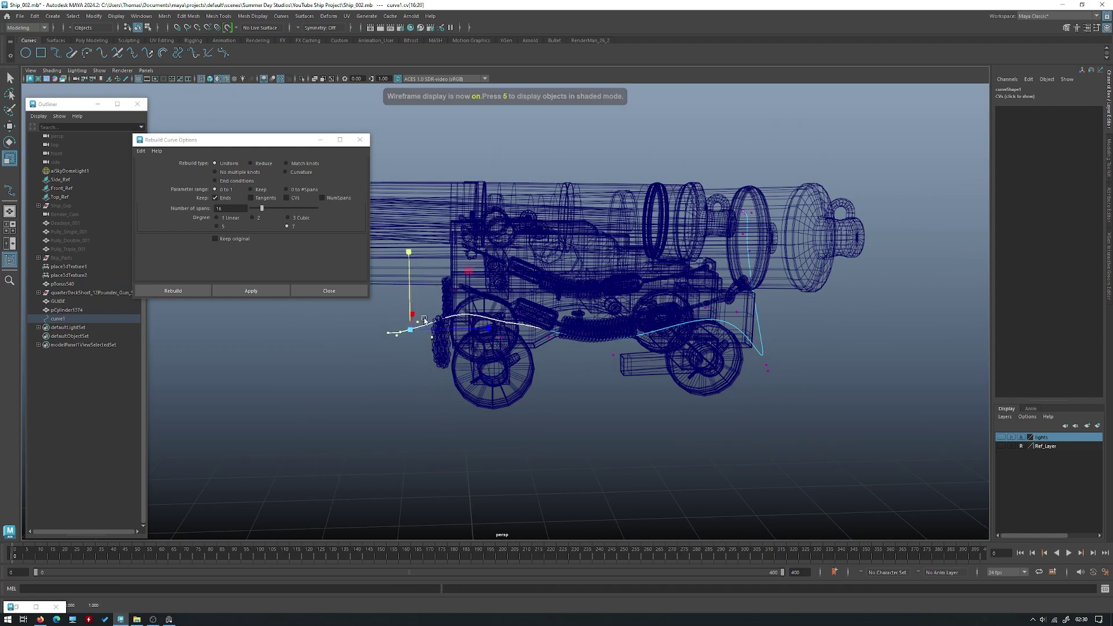
# - Scale the front-end control vertices sideways to bring them into line beside the carriage
pyautogui.press('5')
pyautogui.press('w')
pyautogui.keyDown('alt'); pyautogui.moveTo(579, 261); pyautogui.dragTo(465, 385); pyautogui.keyUp('alt')
pyautogui.press('r')
pyautogui.moveTo(579, 258); pyautogui.dragTo(353, 242)
pyautogui.keyDown('alt'); pyautogui.moveTo(551, 303); pyautogui.dragTo(455, 206); pyautogui.keyUp('alt')
# - Undo a further scaling of the front-end control vertices and move them sideways toward the gun
pyautogui.press('w')
pyautogui.press('r')
pyautogui.moveTo(610, 248); pyautogui.dragTo(536, 258)
pyautogui.press('w')
pyautogui.hotkey('ctrl', 'z')
pyautogui.press('e')
pyautogui.press('w')
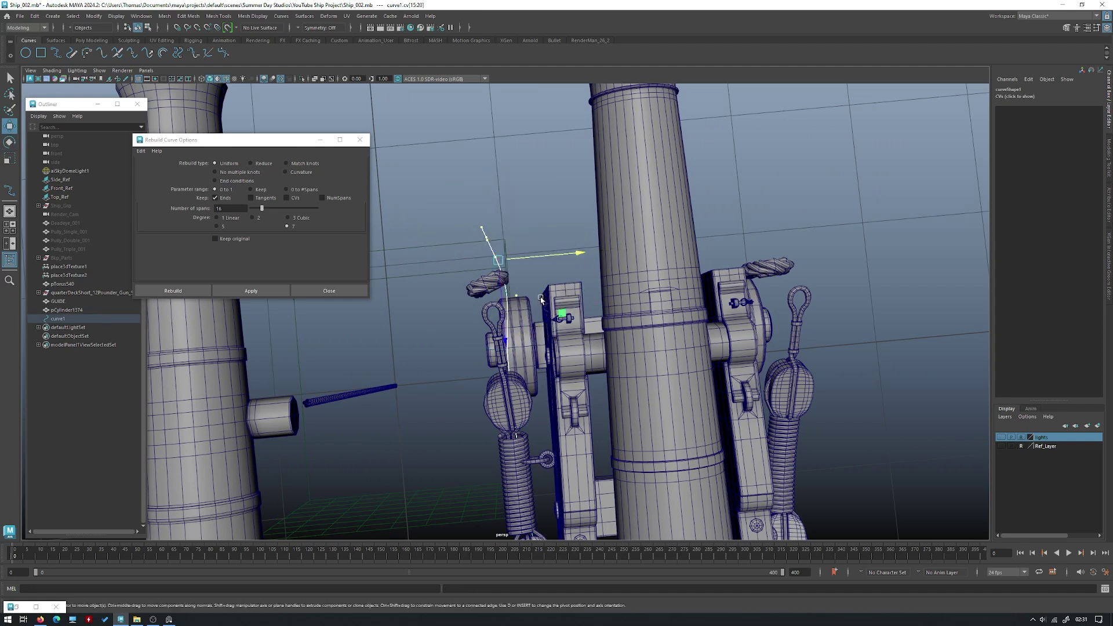
pyautogui.moveTo(539, 257); pyautogui.dragTo(614, 255)
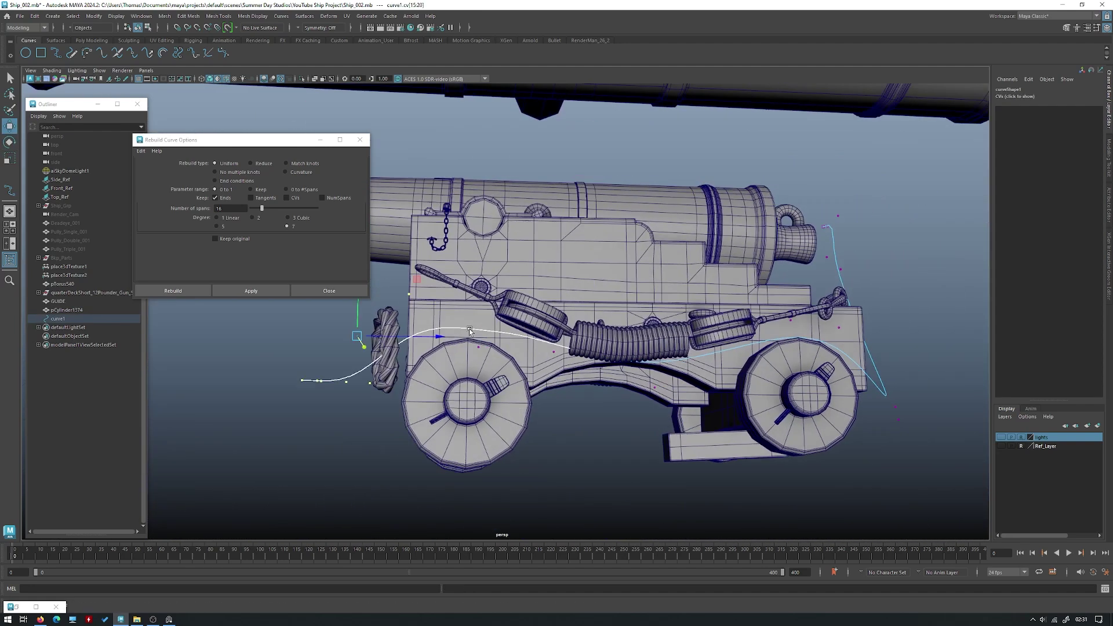
# - Lower the control vertex just behind the front wheel and shift the one above that wheel rearward
pyautogui.keyDown('alt'); pyautogui.moveTo(504, 360); pyautogui.dragTo(543, 371, button='right'); pyautogui.keyUp('alt')
pyautogui.moveTo(523, 316); pyautogui.dragTo(524, 378)
pyautogui.keyDown('alt'); pyautogui.moveTo(523, 378); pyautogui.dragTo(535, 379); pyautogui.keyUp('alt')
pyautogui.click(436, 353)
pyautogui.keyDown('alt'); pyautogui.moveTo(433, 331); pyautogui.dragTo(442, 339); pyautogui.keyUp('alt')
pyautogui.moveTo(495, 294); pyautogui.dragTo(527, 288)
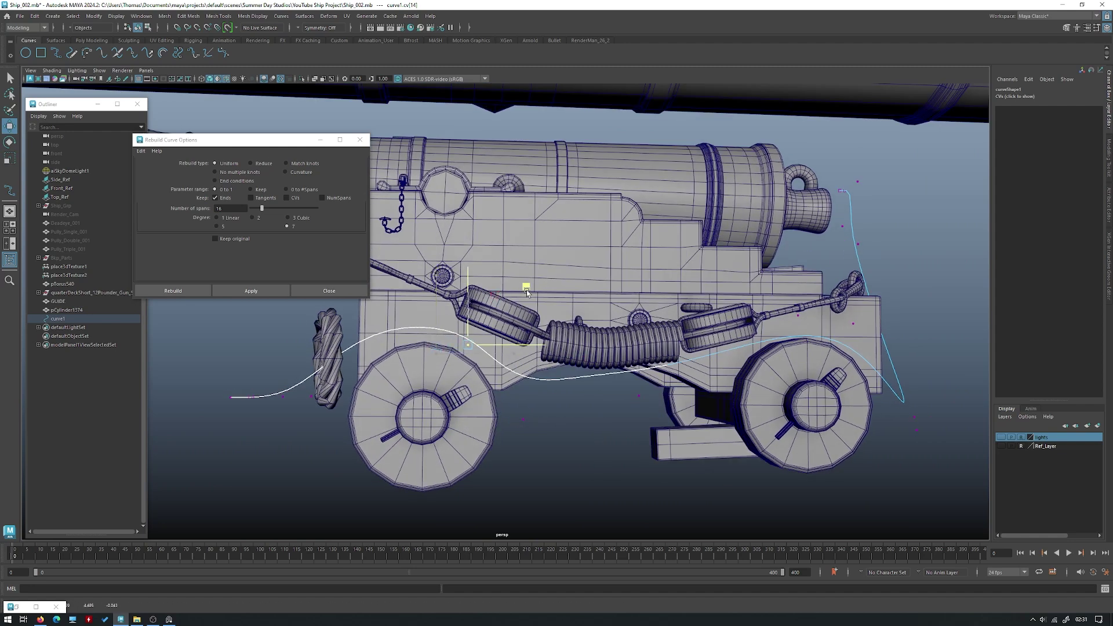
# - Lower the control vertices midway between the wheels so the curve sags below the coiled rope
pyautogui.keyDown('alt'); pyautogui.moveTo(600, 304); pyautogui.dragTo(603, 319); pyautogui.keyUp('alt')
pyautogui.keyDown('alt'); pyautogui.moveTo(664, 406); pyautogui.dragTo(553, 406, button='middle'); pyautogui.keyUp('alt')
pyautogui.moveTo(553, 408); pyautogui.dragTo(503, 373)
pyautogui.keyDown('alt'); pyautogui.moveTo(504, 374); pyautogui.dragTo(540, 375); pyautogui.keyUp('alt')
pyautogui.moveTo(589, 338); pyautogui.dragTo(613, 376)
pyautogui.keyDown('alt'); pyautogui.moveTo(503, 391); pyautogui.dragTo(529, 360); pyautogui.keyUp('alt')
pyautogui.press('4')
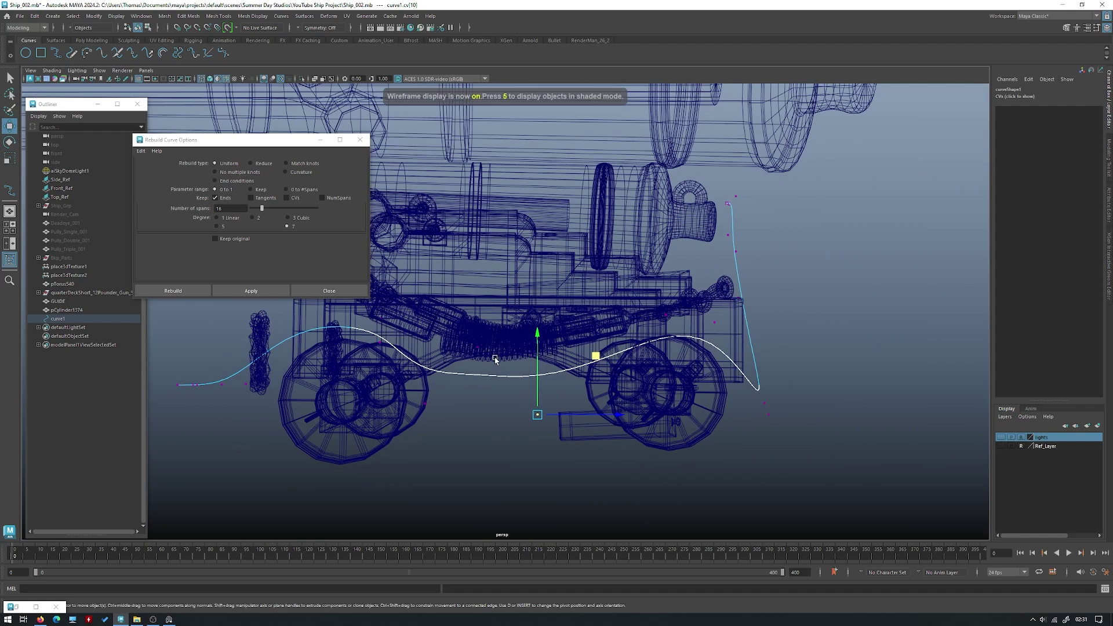
pyautogui.moveTo(536, 290)
pyautogui.mouseDown()
pyautogui.moveTo(541, 331)
pyautogui.moveTo(559, 330)
pyautogui.mouseUp()
pyautogui.press('5')
# - Select the control vertex above the rear wheel and shift it forward along the carriage
pyautogui.keyDown('alt'); pyautogui.moveTo(685, 332); pyautogui.dragTo(613, 341, button='middle'); pyautogui.keyUp('alt')
pyautogui.press('4')
pyautogui.moveTo(599, 336); pyautogui.dragTo(580, 315)
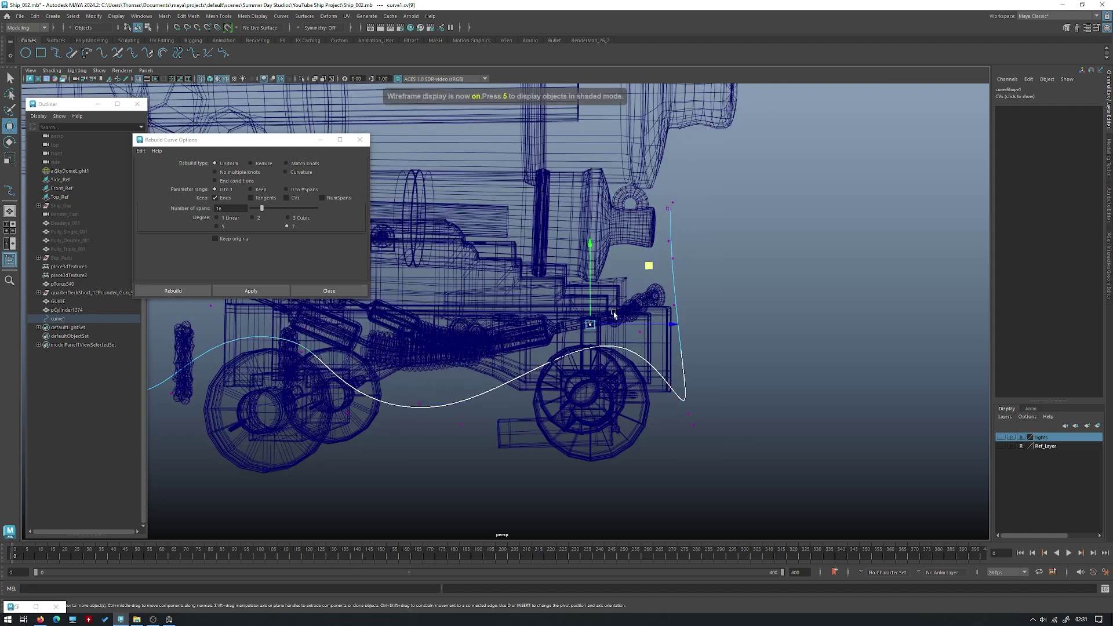
pyautogui.press('5')
pyautogui.moveTo(646, 268); pyautogui.dragTo(614, 264)
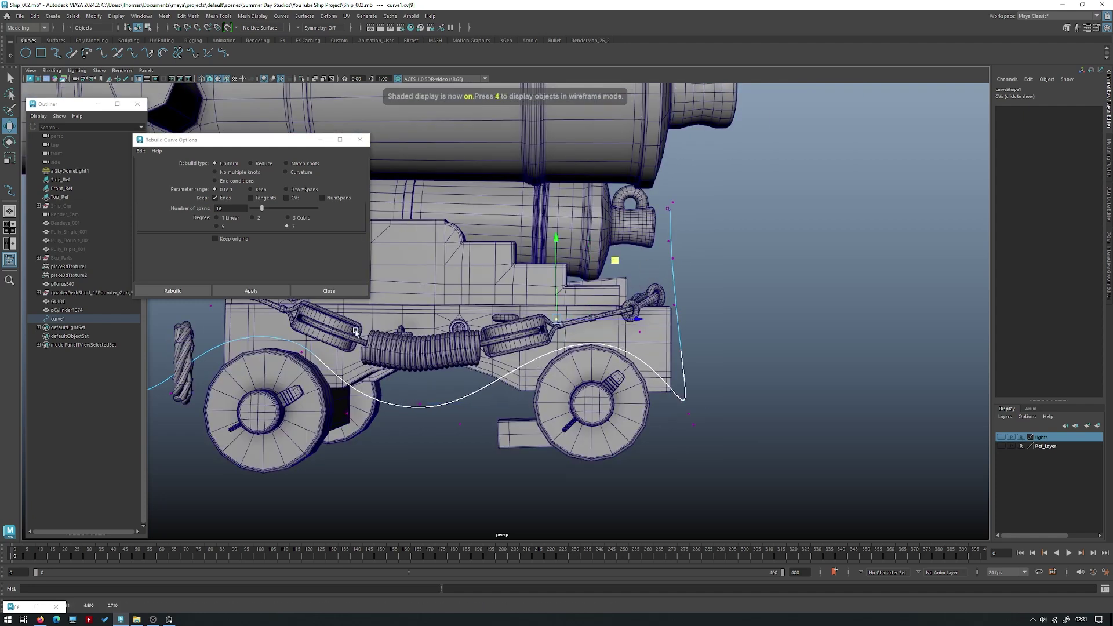
# - Lower the control vertices ahead of and above the front wheel and shift the one just behind that wheel rearward
pyautogui.keyDown('alt'); pyautogui.moveTo(371, 329); pyautogui.dragTo(421, 338, button='middle'); pyautogui.keyUp('alt')
pyautogui.keyDown('alt'); pyautogui.moveTo(355, 322); pyautogui.dragTo(452, 340, button='middle'); pyautogui.keyUp('alt')
pyautogui.click(422, 314)
pyautogui.moveTo(422, 284); pyautogui.dragTo(423, 306)
pyautogui.press('4')
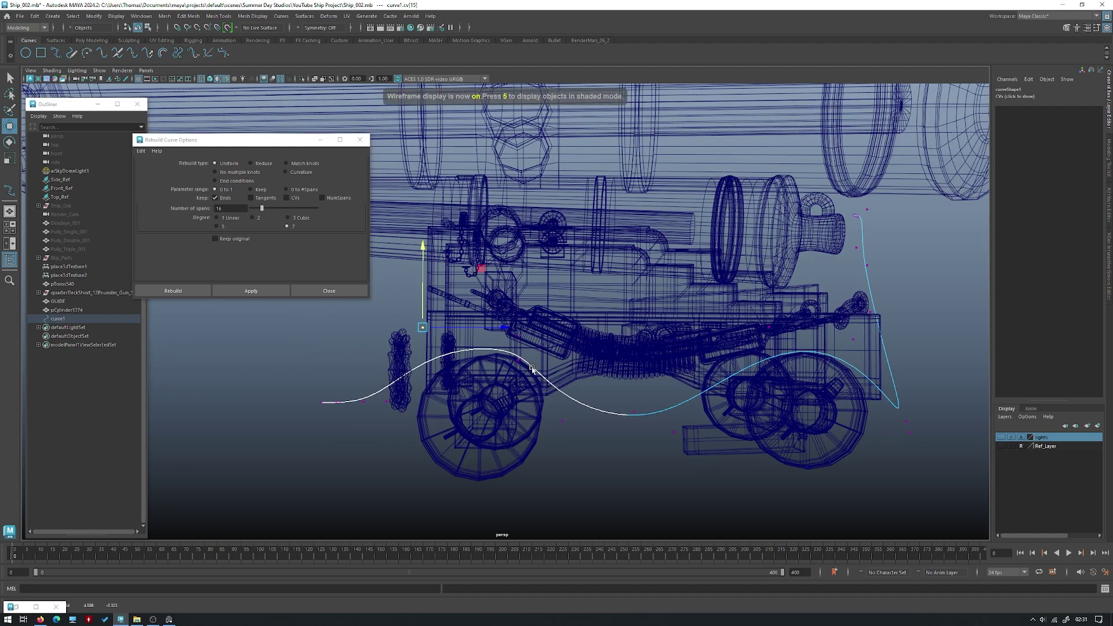
pyautogui.click(516, 335)
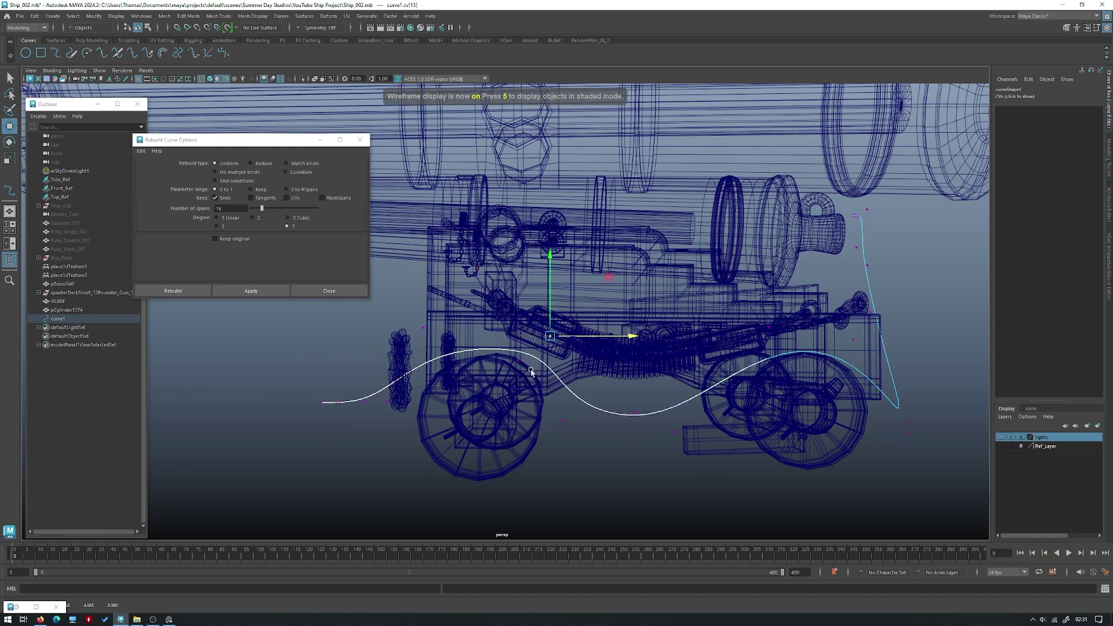
pyautogui.click(487, 359)
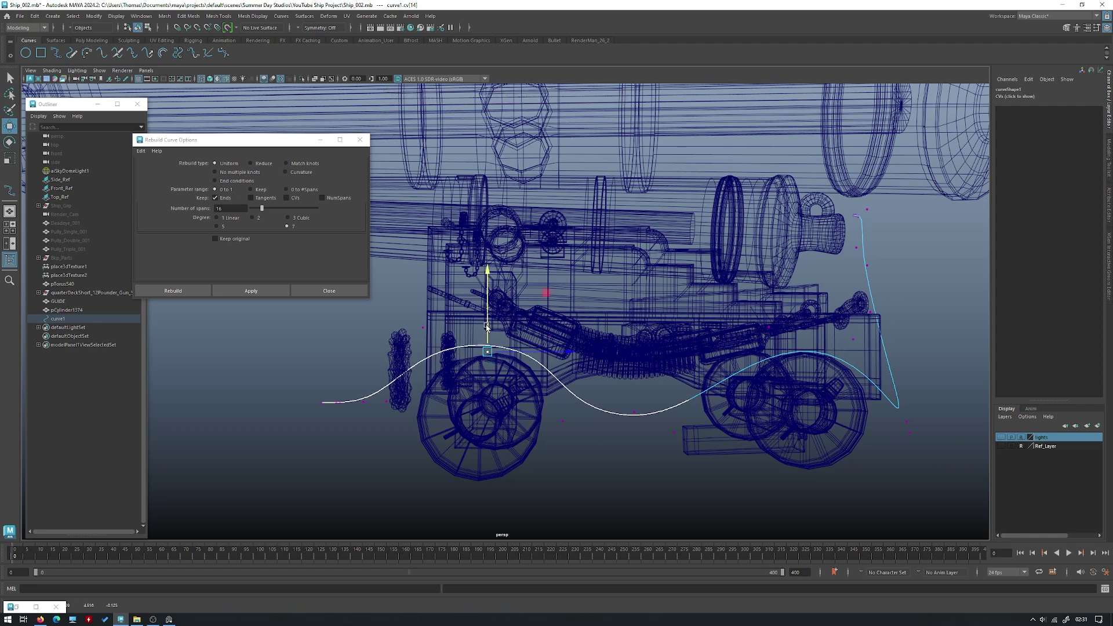
# - Readjust the control vertices ahead of and above the front wheel to refine the curve's front bend
pyautogui.press('5')
pyautogui.click(423, 334)
pyautogui.moveTo(566, 318)
pyautogui.keyDown('alt'); pyautogui.mouseDown()
pyautogui.moveTo(481, 353)
pyautogui.moveTo(514, 366)
pyautogui.moveTo(535, 332)
pyautogui.moveTo(597, 322)
pyautogui.mouseUp(); pyautogui.keyUp('alt')
pyautogui.press('4')
pyautogui.click(502, 331)
pyautogui.press('5')
pyautogui.press('4')
# - Select the control vertices where the curve rises behind the carriage to the breech and shift them along the gun's length
pyautogui.click(456, 441)
pyautogui.moveTo(463, 440)
pyautogui.mouseDown()
pyautogui.moveTo(535, 435)
pyautogui.moveTo(452, 431)
pyautogui.moveTo(565, 428)
pyautogui.moveTo(559, 328)
pyautogui.moveTo(569, 287)
pyautogui.moveTo(593, 263)
pyautogui.moveTo(615, 265)
pyautogui.moveTo(534, 194)
pyautogui.mouseUp()
pyautogui.click(452, 430)
pyautogui.press('5')
pyautogui.click(564, 311)
pyautogui.hotkey('ctrl', 'z')
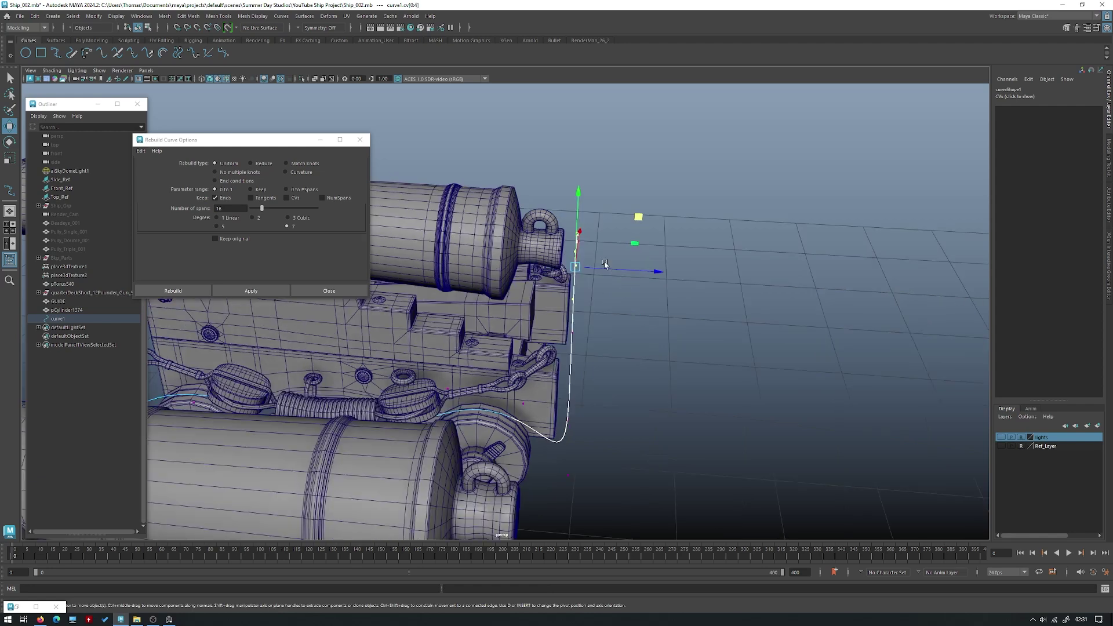
pyautogui.moveTo(613, 265)
pyautogui.mouseDown()
pyautogui.moveTo(569, 259)
pyautogui.moveTo(580, 348)
pyautogui.moveTo(556, 316)
pyautogui.moveTo(584, 334)
pyautogui.moveTo(568, 326)
pyautogui.moveTo(619, 249)
pyautogui.mouseUp()
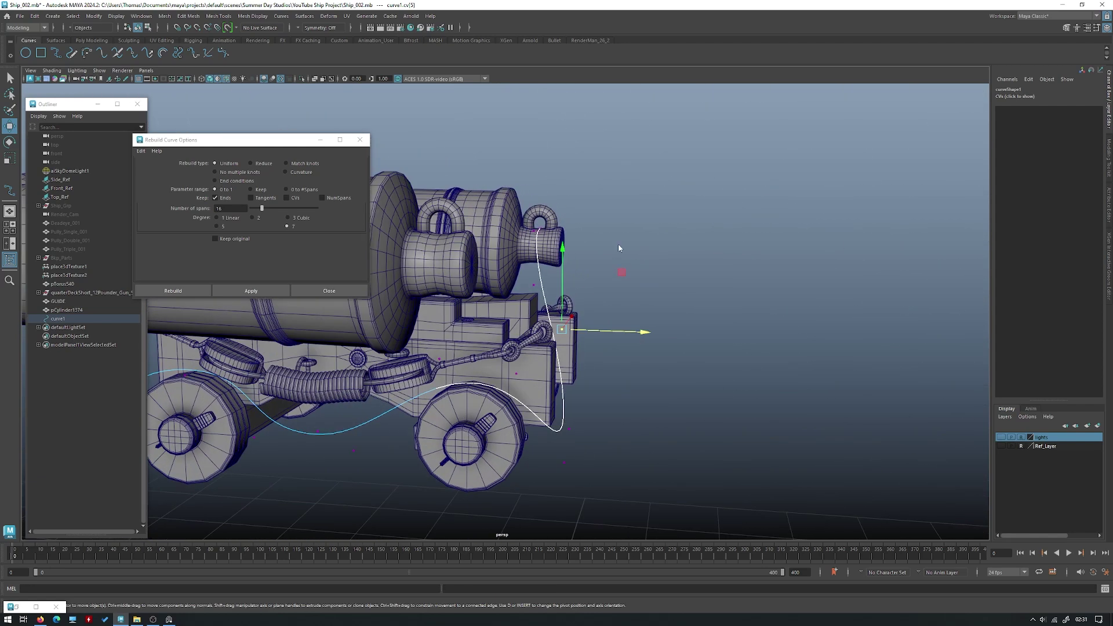
pyautogui.moveTo(620, 248); pyautogui.dragTo(663, 224, button='right')
pyautogui.keyDown('alt'); pyautogui.moveTo(663, 224); pyautogui.dragTo(574, 227); pyautogui.keyUp('alt')
pyautogui.click(545, 228)
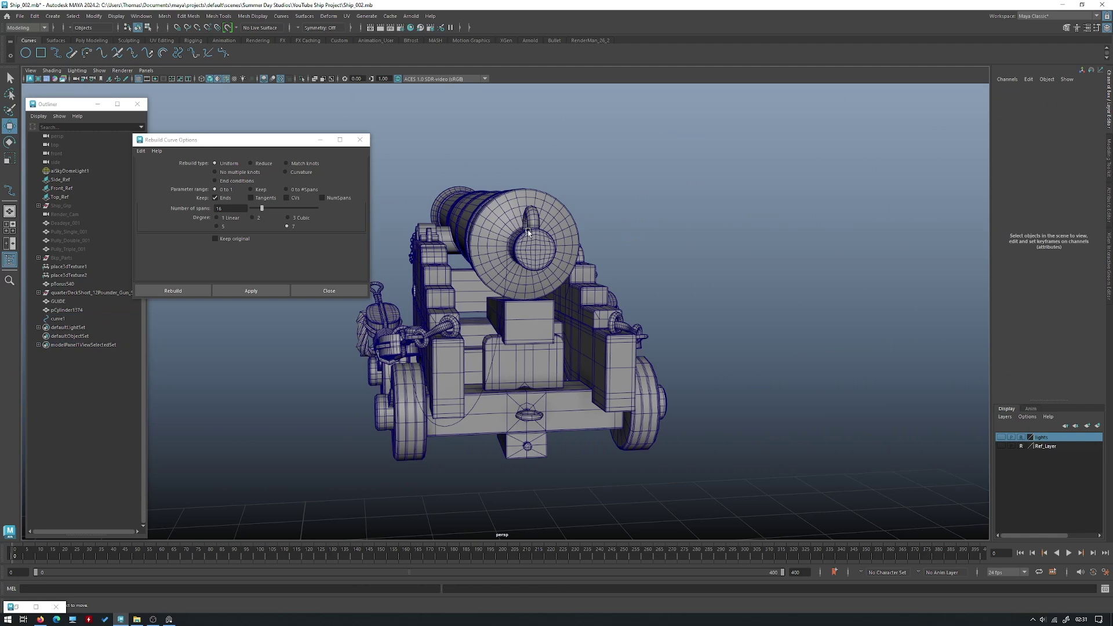
# - Raise the curve's end control vertices slightly at the breech ring and leave component editing
pyautogui.click(507, 241)
pyautogui.click(508, 238)
pyautogui.moveTo(627, 197); pyautogui.dragTo(626, 175, button='right')
pyautogui.moveTo(476, 207); pyautogui.dragTo(570, 278)
pyautogui.moveTo(509, 212); pyautogui.dragTo(508, 202)
pyautogui.moveTo(552, 189); pyautogui.dragTo(592, 174, button='right')
pyautogui.click(593, 174)
pyautogui.keyDown('alt'); pyautogui.moveTo(539, 188); pyautogui.dragTo(360, 206); pyautogui.keyUp('alt')
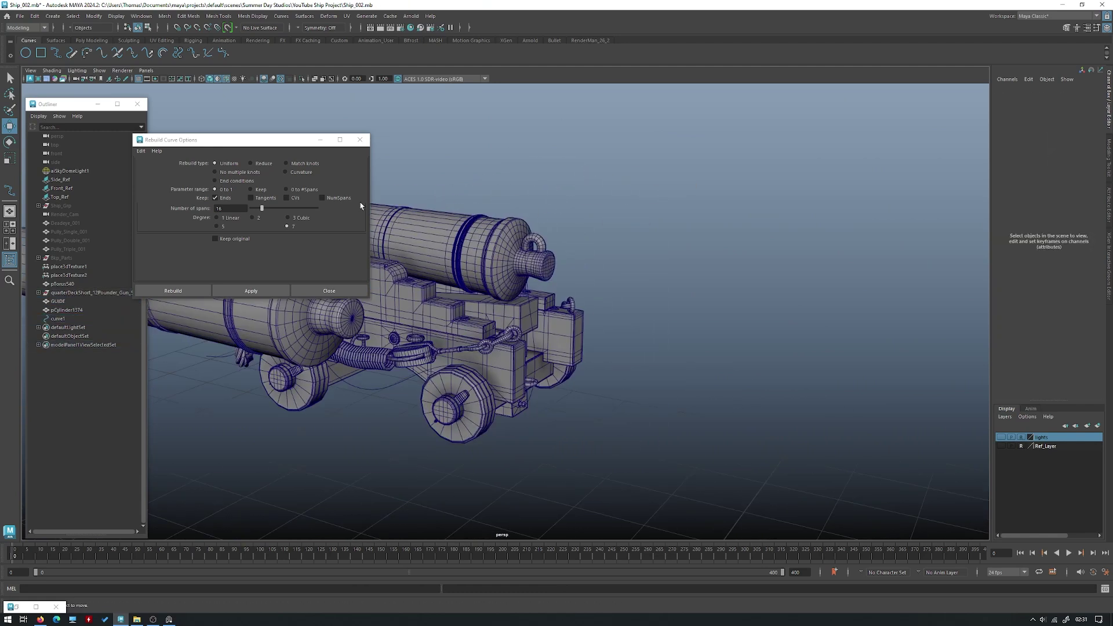
# - Close the Rebuild Curve options and turn off the wireframe overlay on the shaded models
pyautogui.click(360, 141)
pyautogui.click(225, 77)
pyautogui.moveTo(324, 243)
pyautogui.keyDown('alt'); pyautogui.mouseDown()
pyautogui.moveTo(429, 200)
pyautogui.moveTo(444, 326)
pyautogui.moveTo(429, 364)
pyautogui.mouseUp(); pyautogui.keyUp('alt')
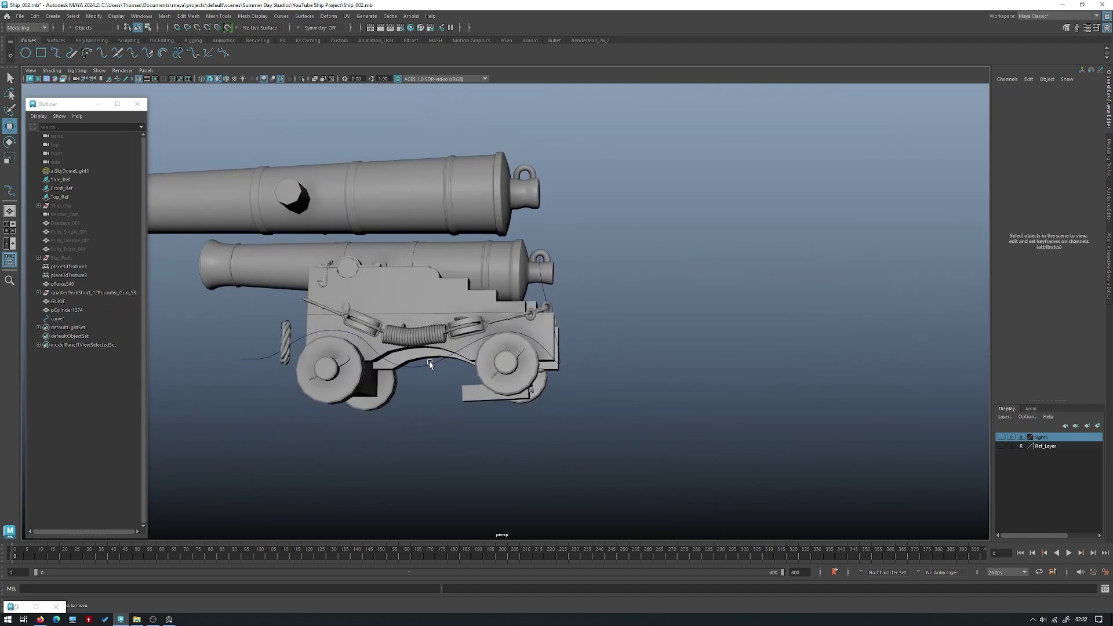
# - Inspect the finished guide curve and select the straight rope, pCylinder1374, standing away from the gun
pyautogui.click(516, 342)
pyautogui.keyDown('alt'); pyautogui.moveTo(516, 343); pyautogui.dragTo(463, 343, button='right'); pyautogui.keyUp('alt')
pyautogui.keyDown('alt'); pyautogui.moveTo(464, 342); pyautogui.dragTo(417, 348); pyautogui.keyUp('alt')
pyautogui.keyDown('alt'); pyautogui.moveTo(418, 347); pyautogui.dragTo(406, 278, button='middle'); pyautogui.keyUp('alt')
pyautogui.keyDown('alt'); pyautogui.moveTo(406, 278); pyautogui.dragTo(338, 298, button='right'); pyautogui.keyUp('alt')
pyautogui.keyDown('alt'); pyautogui.moveTo(338, 298); pyautogui.dragTo(467, 337); pyautogui.keyUp('alt')
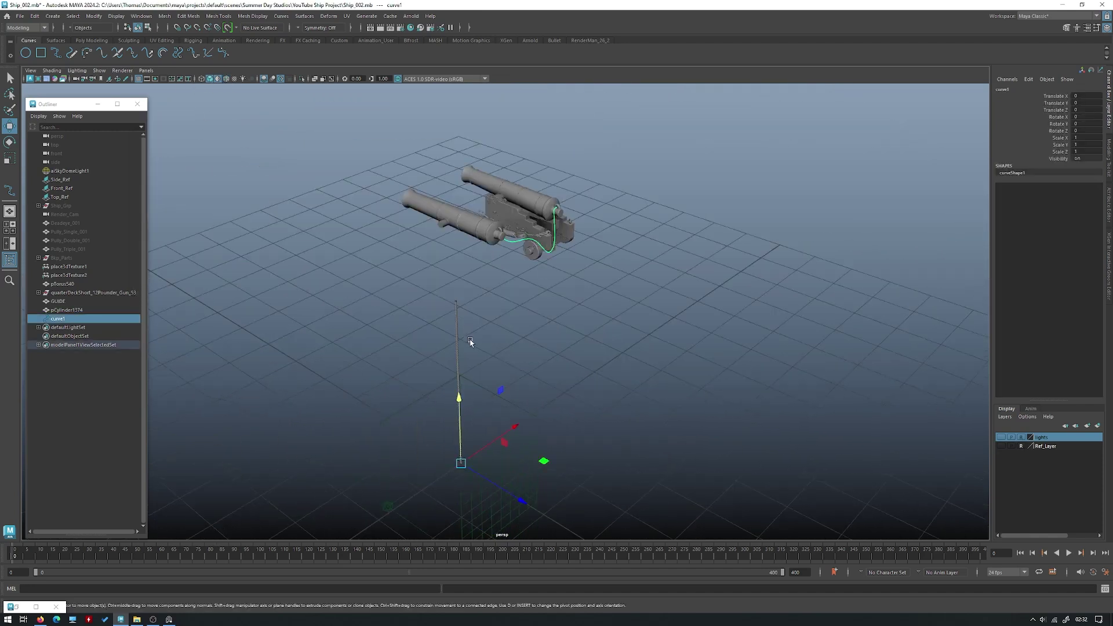
pyautogui.click(468, 315)
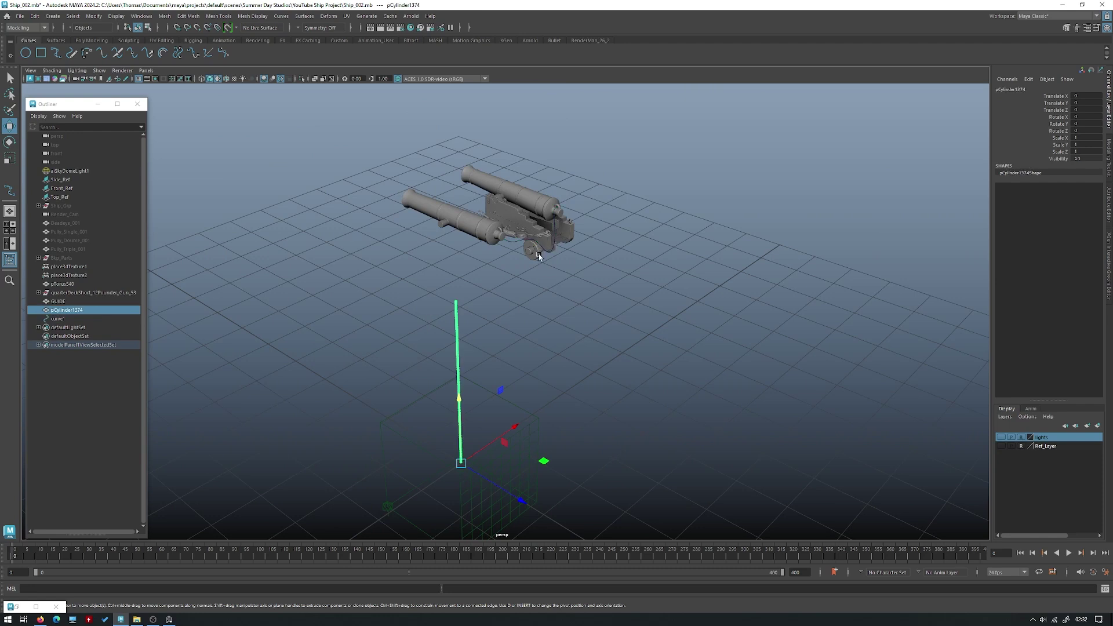
pyautogui.doubleClick(93, 310)
pyautogui.click(544, 355)
pyautogui.moveTo(543, 356); pyautogui.dragTo(418, 298)
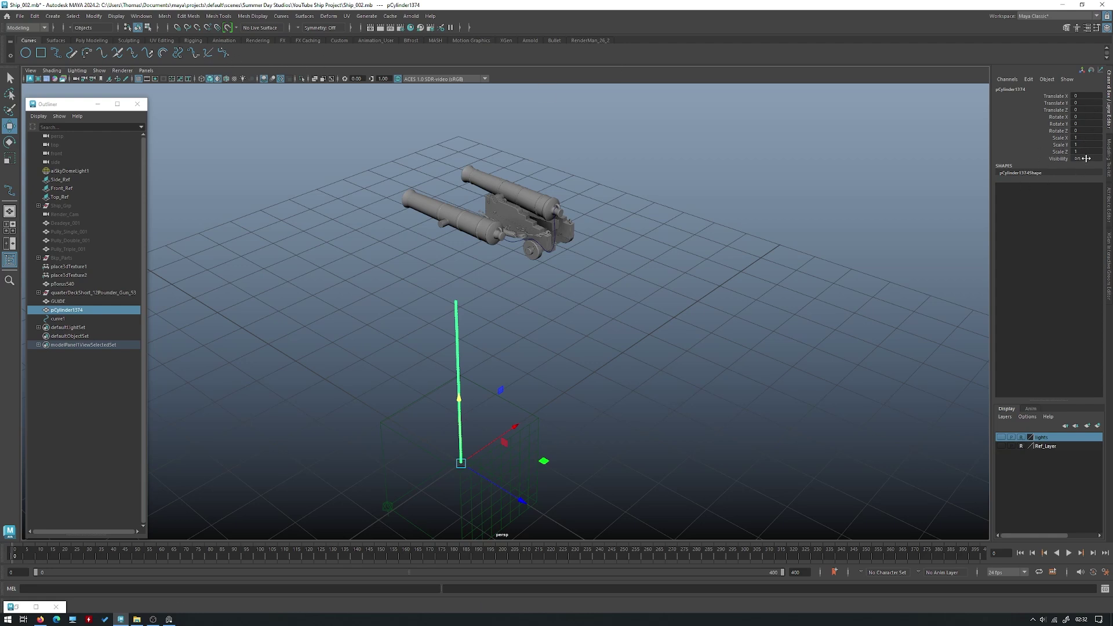
pyautogui.hotkey('ctrl', 'z')
# - Move the straight rope down so it is centred on the world origin and freeze its transformations
pyautogui.keyDown('alt'); pyautogui.moveTo(467, 353); pyautogui.dragTo(522, 387); pyautogui.keyUp('alt')
pyautogui.moveTo(483, 341); pyautogui.dragTo(483, 417)
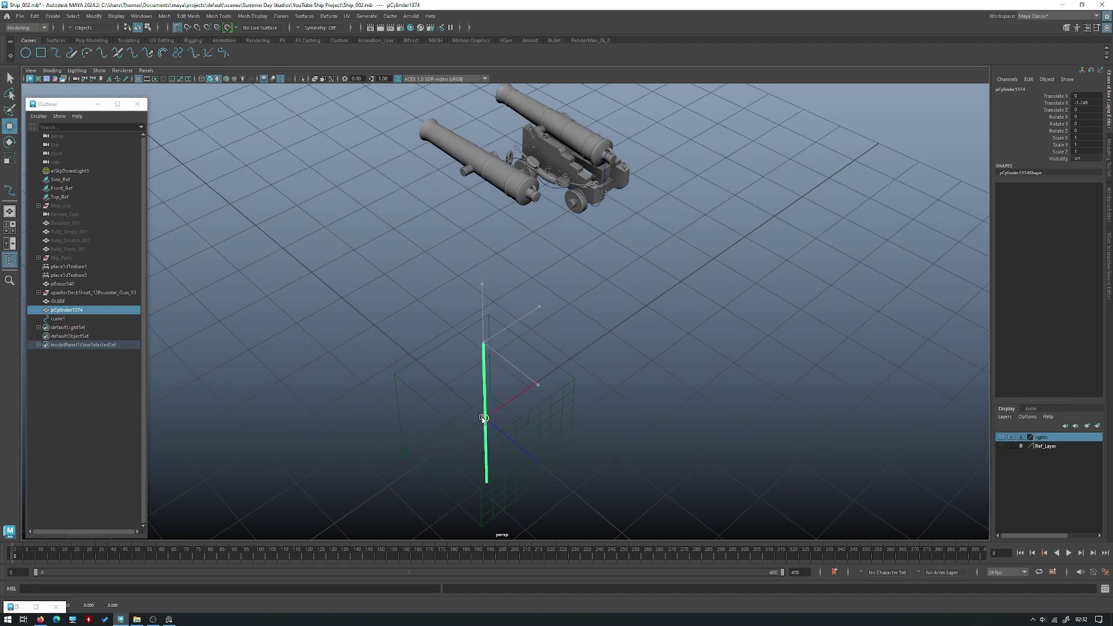
pyautogui.press('g')
pyautogui.keyDown('alt'); pyautogui.moveTo(582, 345); pyautogui.dragTo(578, 335); pyautogui.keyUp('alt')
pyautogui.press('f')
pyautogui.keyDown('alt'); pyautogui.moveTo(571, 324); pyautogui.dragTo(353, 280, button='right'); pyautogui.keyUp('alt')
pyautogui.keyDown('alt'); pyautogui.moveTo(510, 316); pyautogui.dragTo(539, 238); pyautogui.keyUp('alt')
pyautogui.keyDown('alt'); pyautogui.moveTo(580, 290); pyautogui.dragTo(783, 349, button='right'); pyautogui.keyUp('alt')
pyautogui.keyDown('alt'); pyautogui.moveTo(457, 292); pyautogui.dragTo(513, 332); pyautogui.keyUp('alt')
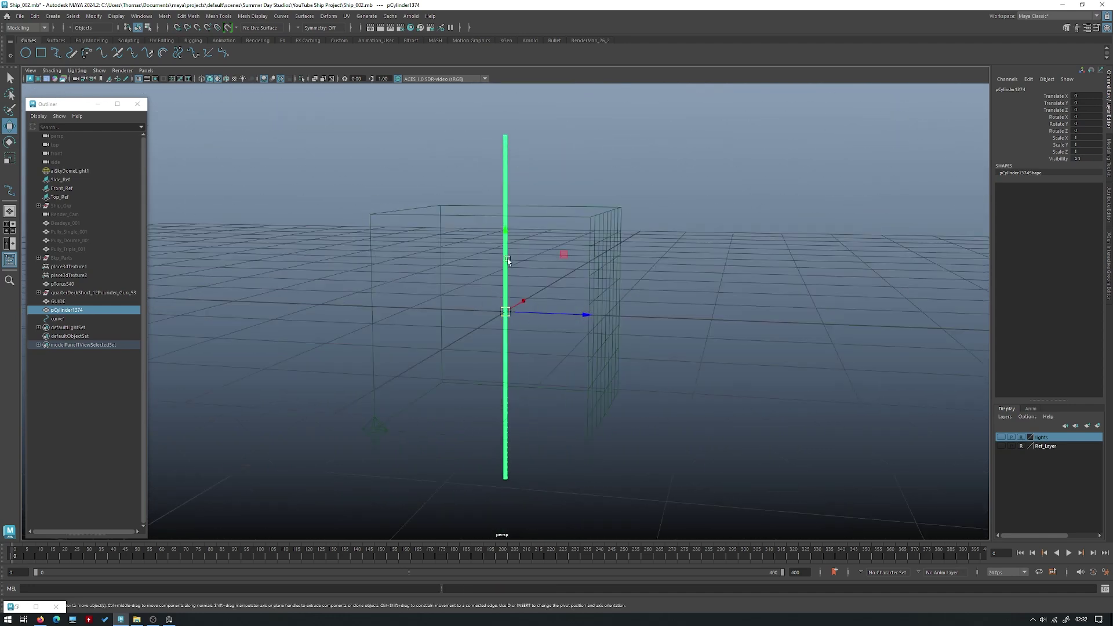
pyautogui.keyDown('alt'); pyautogui.moveTo(656, 244); pyautogui.dragTo(544, 210, button='right'); pyautogui.keyUp('alt')
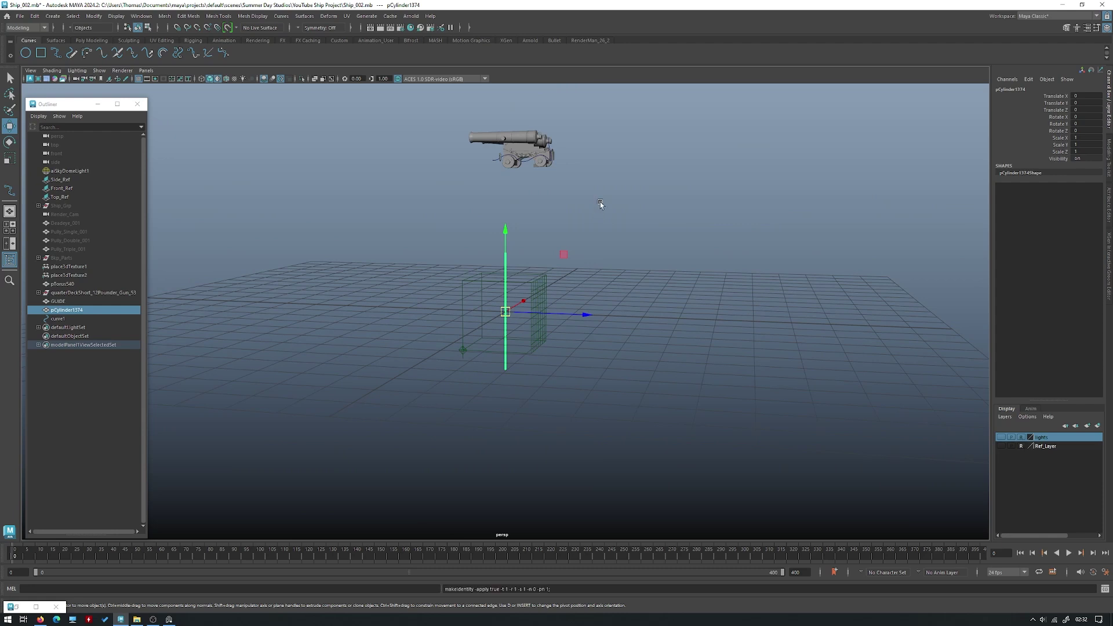
# - Select the straight rope together with the guide curve and apply a Curve Warp deformer
pyautogui.click(614, 151)
pyautogui.keyDown('alt'); pyautogui.moveTo(619, 137); pyautogui.dragTo(589, 167); pyautogui.keyUp('alt')
pyautogui.scroll(4, 590, 167)
pyautogui.keyDown('alt'); pyautogui.moveTo(578, 208); pyautogui.dragTo(539, 399, button='middle'); pyautogui.keyUp('alt')
pyautogui.click(464, 434)
pyautogui.keyDown('alt'); pyautogui.moveTo(481, 420); pyautogui.dragTo(546, 221, button='right'); pyautogui.keyUp('alt')
pyautogui.keyDown('shift'); pyautogui.click(555, 216); pyautogui.keyUp('shift')
pyautogui.keyDown('alt'); pyautogui.moveTo(574, 180); pyautogui.dragTo(614, 168, button='right'); pyautogui.keyUp('alt')
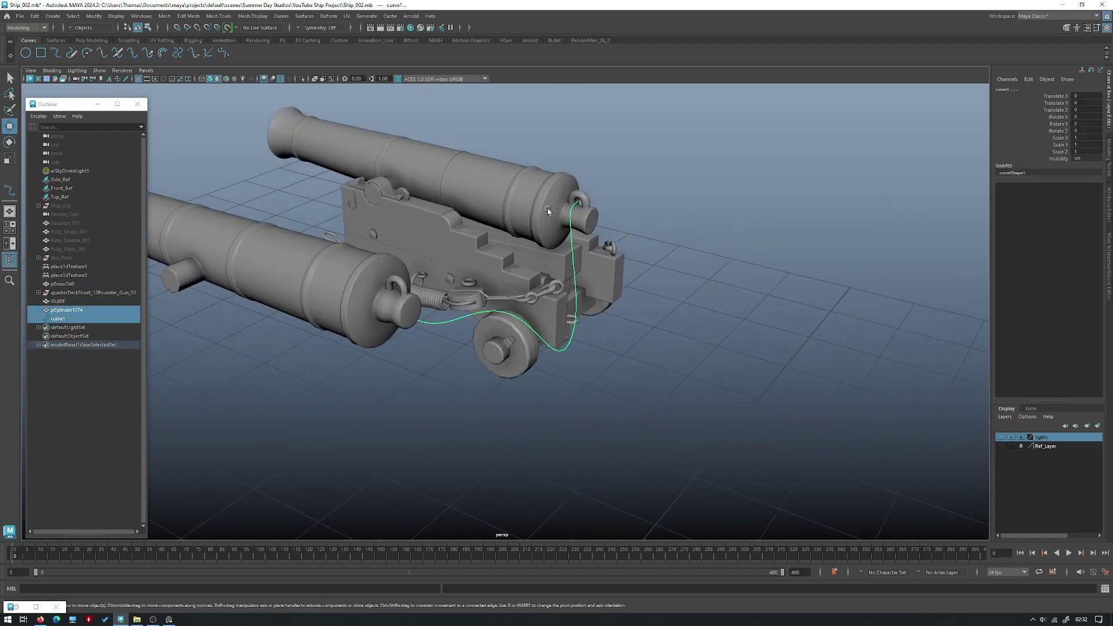
pyautogui.click(328, 16)
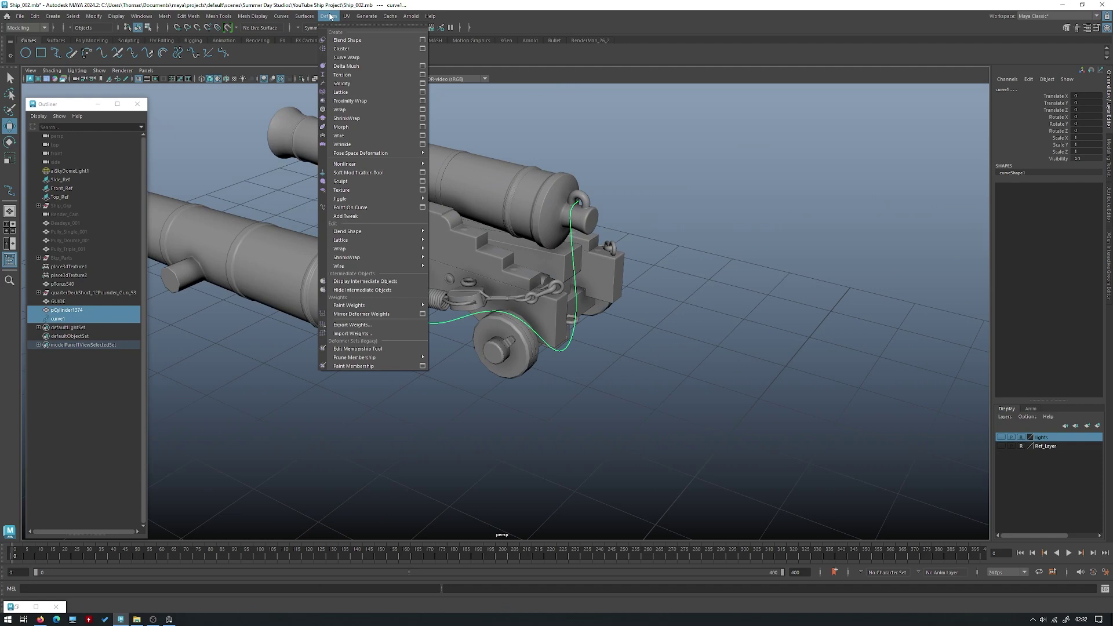
pyautogui.click(346, 57)
# - Show the curveWarp1 attributes and inspect how the rope follows the curve along the carriage
pyautogui.keyDown('alt'); pyautogui.moveTo(589, 142); pyautogui.dragTo(637, 192); pyautogui.keyUp('alt')
pyautogui.click(992, 88)
pyautogui.keyDown('alt'); pyautogui.moveTo(721, 178); pyautogui.dragTo(760, 209, button='middle'); pyautogui.keyUp('alt')
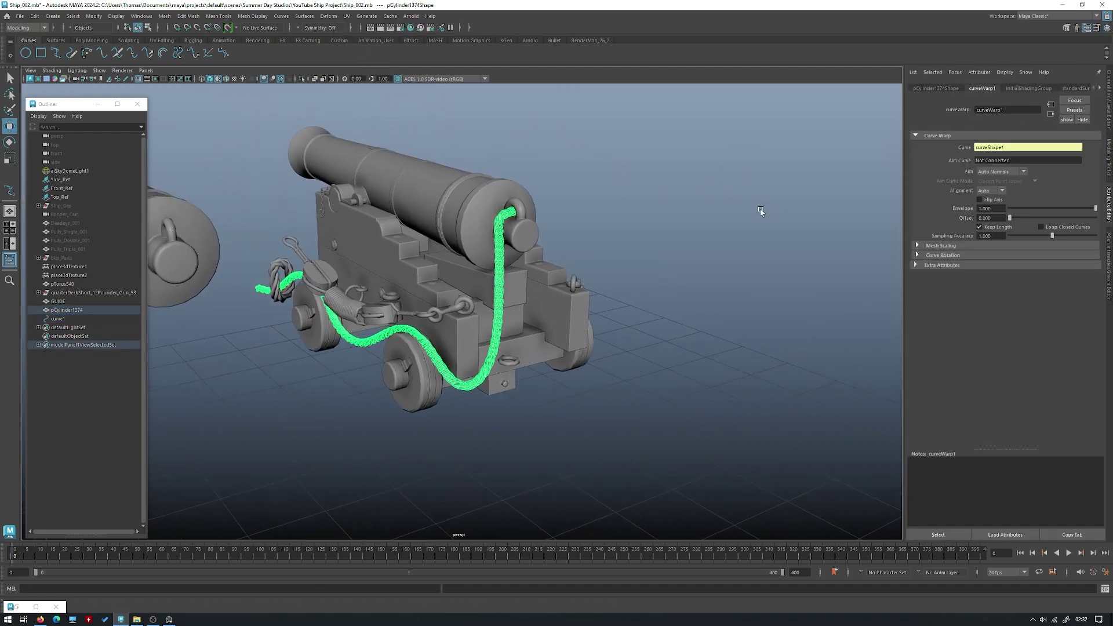
pyautogui.keyDown('alt'); pyautogui.moveTo(760, 208); pyautogui.dragTo(785, 244, button='right'); pyautogui.keyUp('alt')
pyautogui.keyDown('alt'); pyautogui.moveTo(696, 248); pyautogui.dragTo(808, 243); pyautogui.keyUp('alt')
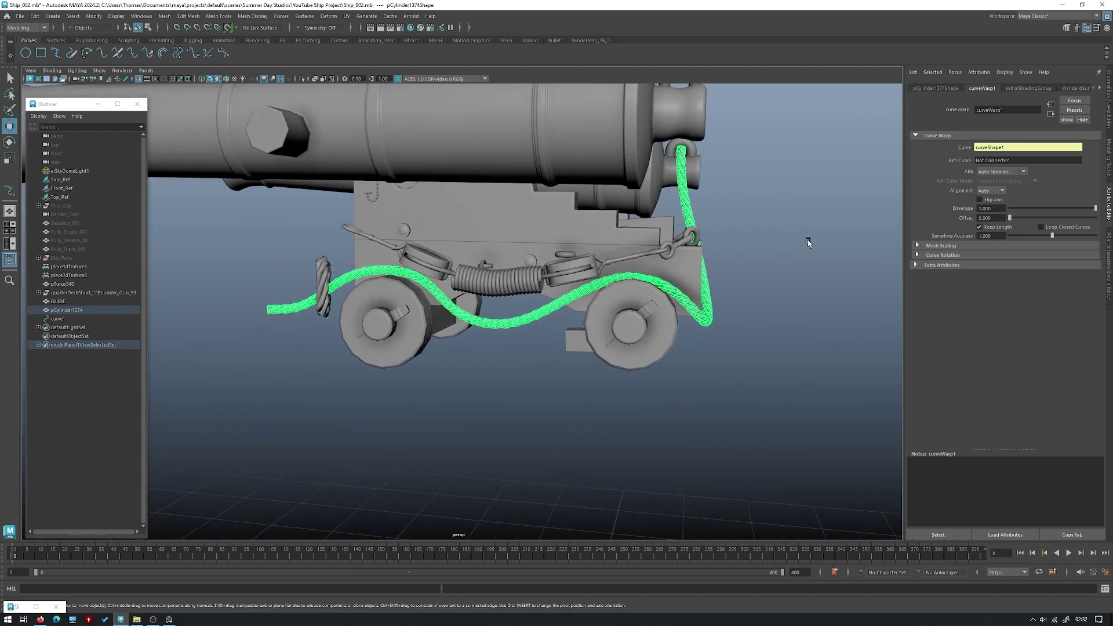
# - Look through the Curve Warp's axis and alignment options and examine the rope around the gun
pyautogui.click(1014, 181)
pyautogui.click(1013, 172)
pyautogui.click(1000, 198)
pyautogui.click(1004, 172)
pyautogui.click(1006, 191)
pyautogui.keyDown('alt'); pyautogui.moveTo(823, 273); pyautogui.dragTo(666, 273, button='right'); pyautogui.keyUp('alt')
pyautogui.keyDown('alt'); pyautogui.moveTo(667, 272); pyautogui.dragTo(564, 279); pyautogui.keyUp('alt')
pyautogui.keyDown('alt'); pyautogui.moveTo(564, 278); pyautogui.dragTo(823, 323, button='right'); pyautogui.keyUp('alt')
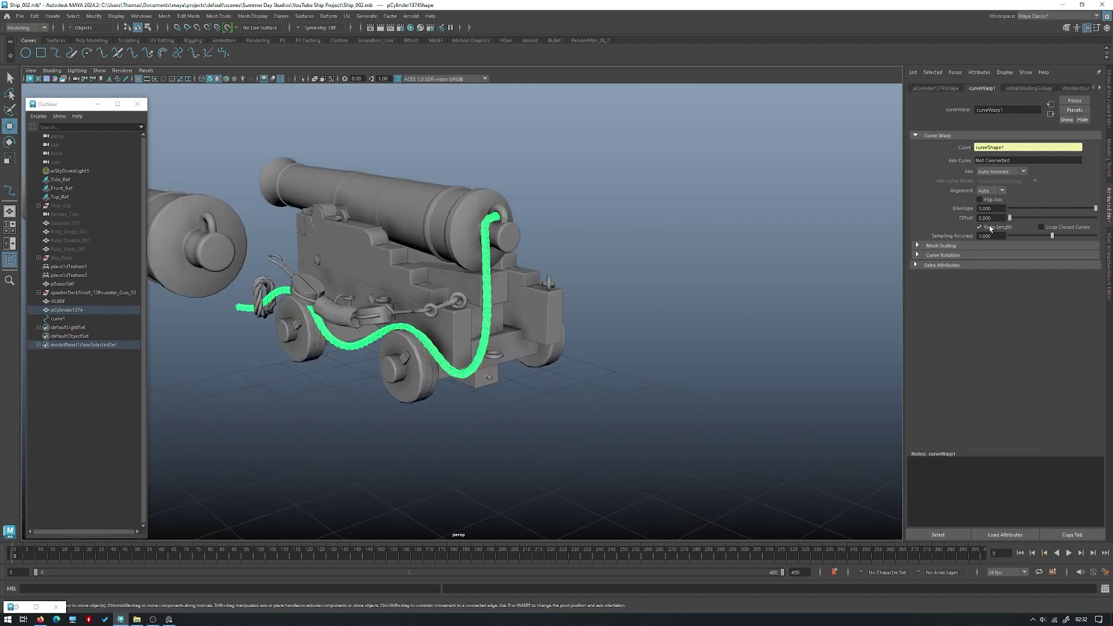
# - Compare the warped rope along the carriage with the Curve Warp's Keep Length option off and on
pyautogui.keyDown('alt'); pyautogui.moveTo(925, 193); pyautogui.dragTo(322, 365); pyautogui.keyUp('alt')
pyautogui.keyDown('alt'); pyautogui.moveTo(455, 335); pyautogui.dragTo(491, 317); pyautogui.keyUp('alt')
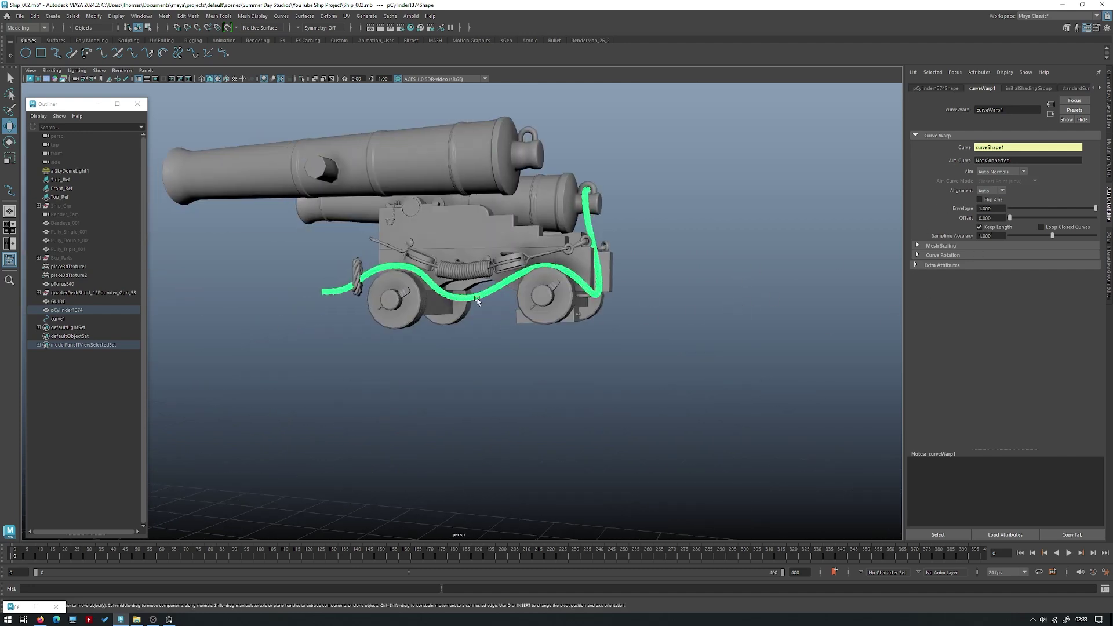
pyautogui.keyDown('alt'); pyautogui.moveTo(595, 278); pyautogui.dragTo(582, 287); pyautogui.keyUp('alt')
pyautogui.keyDown('alt'); pyautogui.moveTo(582, 287); pyautogui.dragTo(616, 328, button='right'); pyautogui.keyUp('alt')
pyautogui.keyDown('alt'); pyautogui.moveTo(494, 324); pyautogui.dragTo(758, 282); pyautogui.keyUp('alt')
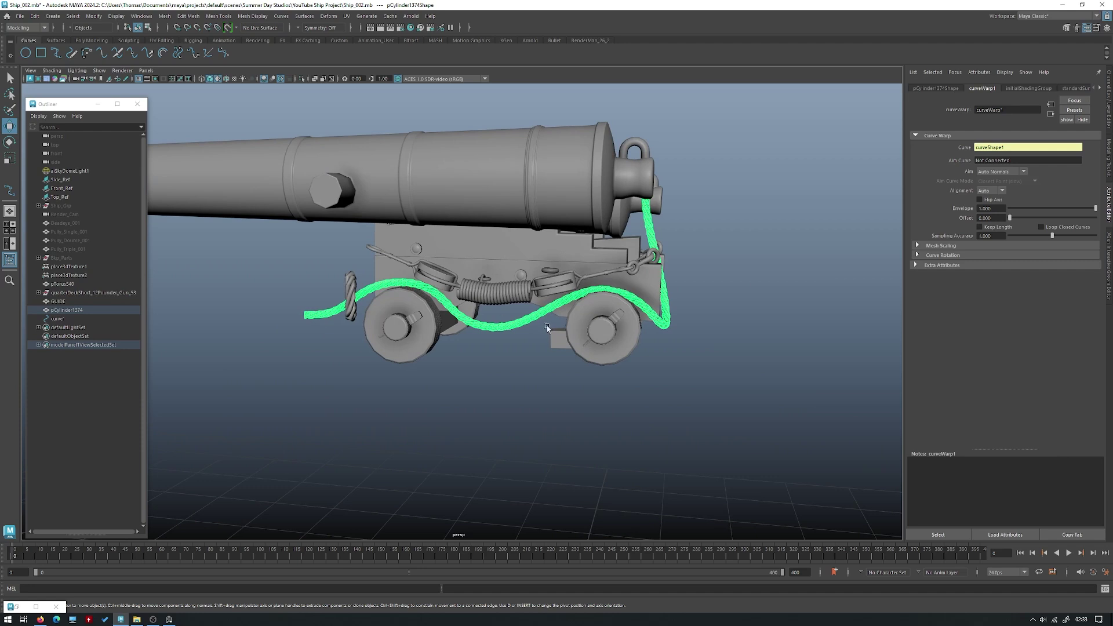
pyautogui.click(980, 228)
pyautogui.keyDown('alt'); pyautogui.moveTo(757, 241); pyautogui.dragTo(644, 262); pyautogui.keyUp('alt')
pyautogui.click(641, 234)
pyautogui.keyDown('alt'); pyautogui.moveTo(493, 243); pyautogui.dragTo(655, 272); pyautogui.keyUp('alt')
pyautogui.click(532, 299)
# - Show the control vertices of curve1 and lower the one near the front wheel
pyautogui.click(73, 319)
pyautogui.keyDown('alt'); pyautogui.moveTo(249, 299); pyautogui.dragTo(304, 296); pyautogui.keyUp('alt')
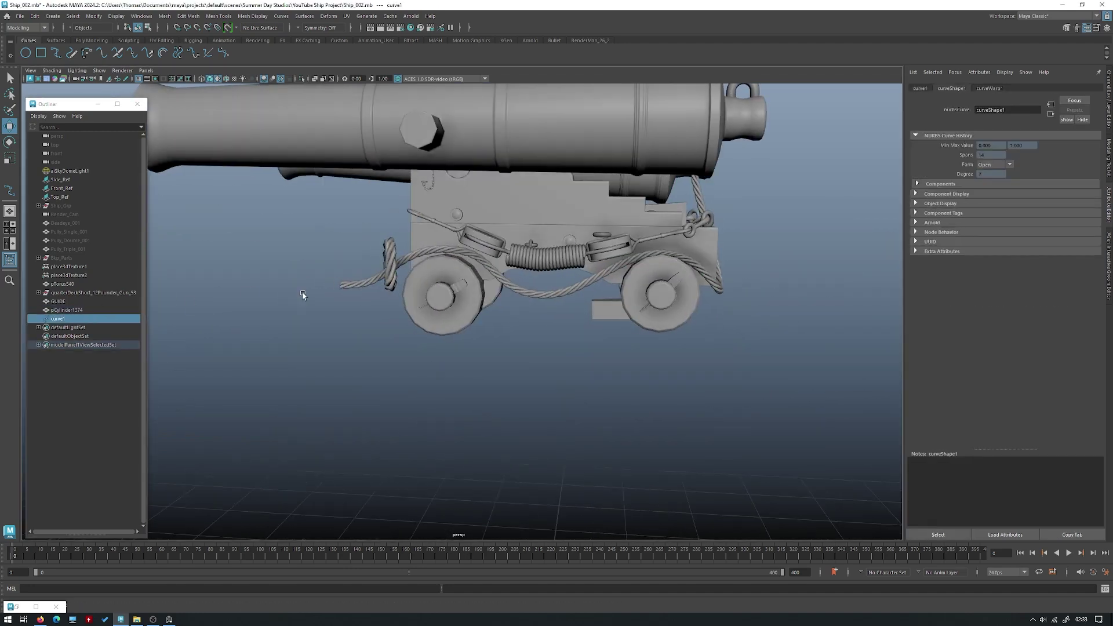
pyautogui.keyDown('alt'); pyautogui.moveTo(303, 296); pyautogui.dragTo(177, 321, button='middle'); pyautogui.keyUp('alt')
pyautogui.click(1076, 28)
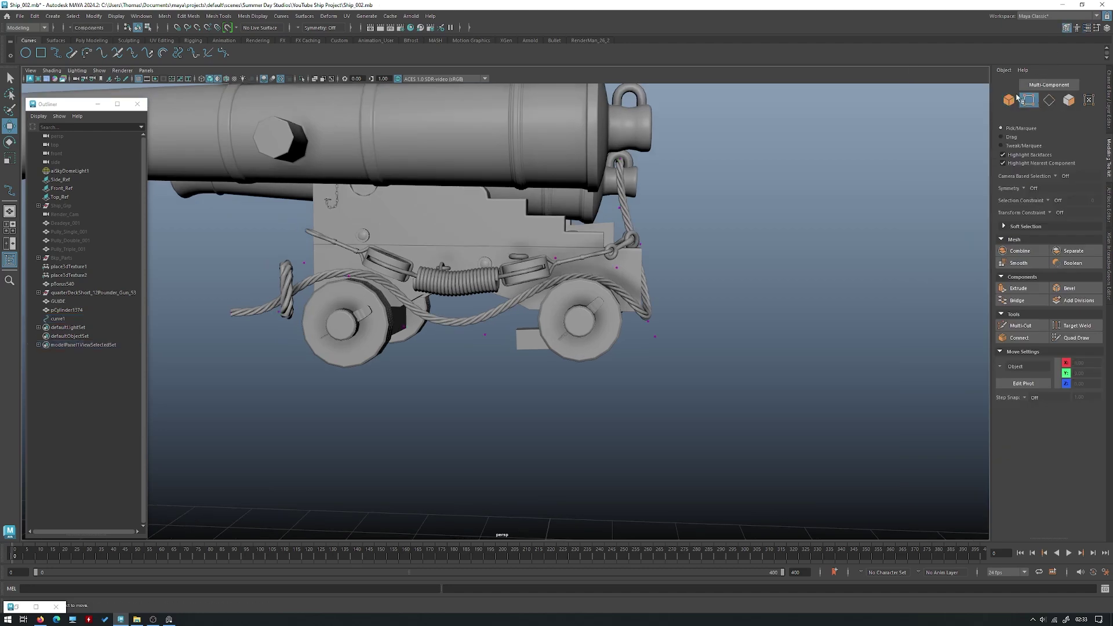
pyautogui.keyDown('alt'); pyautogui.moveTo(725, 244); pyautogui.dragTo(445, 277); pyautogui.keyUp('alt')
pyautogui.press('4')
pyautogui.click(445, 273)
pyautogui.scroll(3, 445, 276)
pyautogui.keyDown('alt'); pyautogui.moveTo(445, 276); pyautogui.dragTo(480, 277, button='middle'); pyautogui.keyUp('alt')
pyautogui.press('5')
pyautogui.moveTo(479, 221); pyautogui.dragTo(477, 236)
# - Adjust the control vertex above the front wheel and lower the one just behind that wheel
pyautogui.keyDown('alt'); pyautogui.moveTo(370, 255); pyautogui.dragTo(688, 408); pyautogui.keyUp('alt')
pyautogui.press('b')
pyautogui.moveTo(516, 362); pyautogui.dragTo(432, 305)
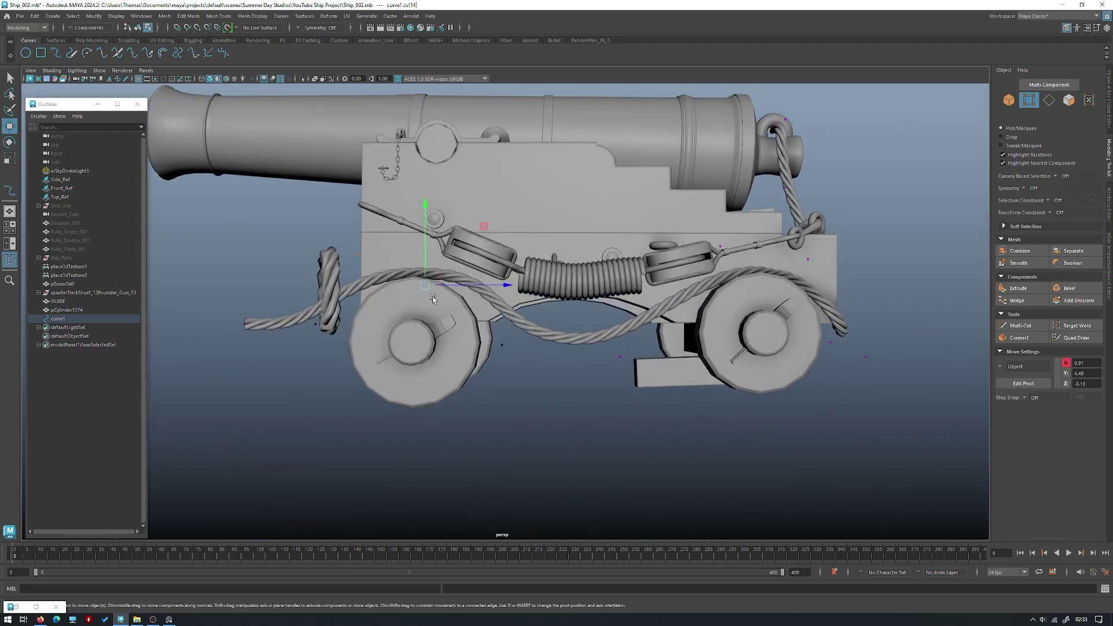
pyautogui.press('4')
pyautogui.moveTo(493, 242); pyautogui.dragTo(492, 269)
pyautogui.press('5')
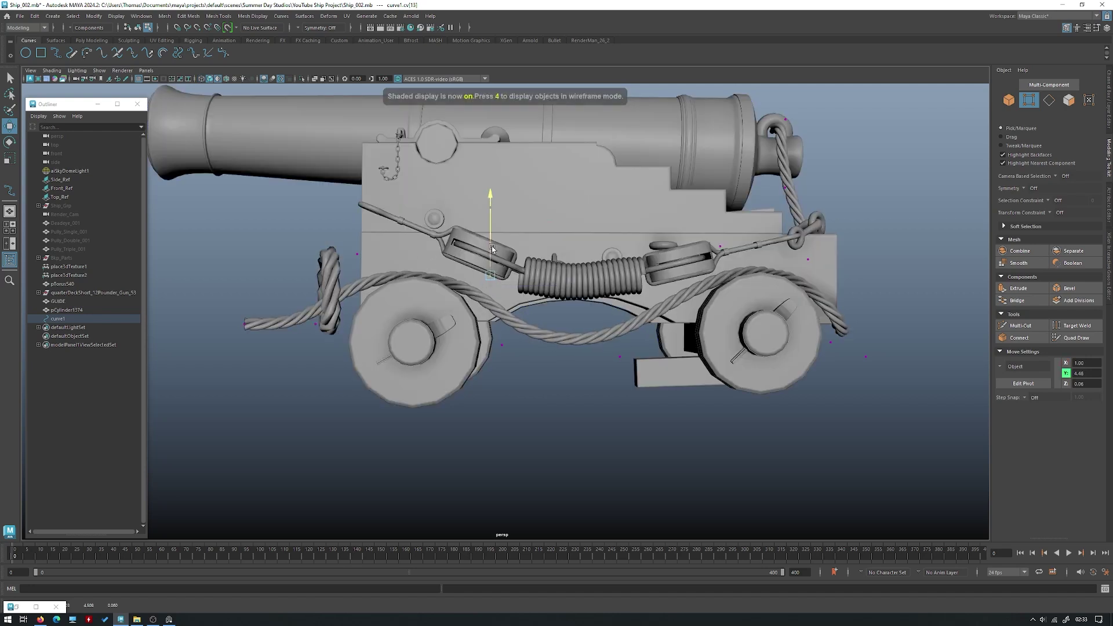
# - Lower the control vertex ahead of the front wheel and shift the one above that wheel along the carriage
pyautogui.click(352, 242)
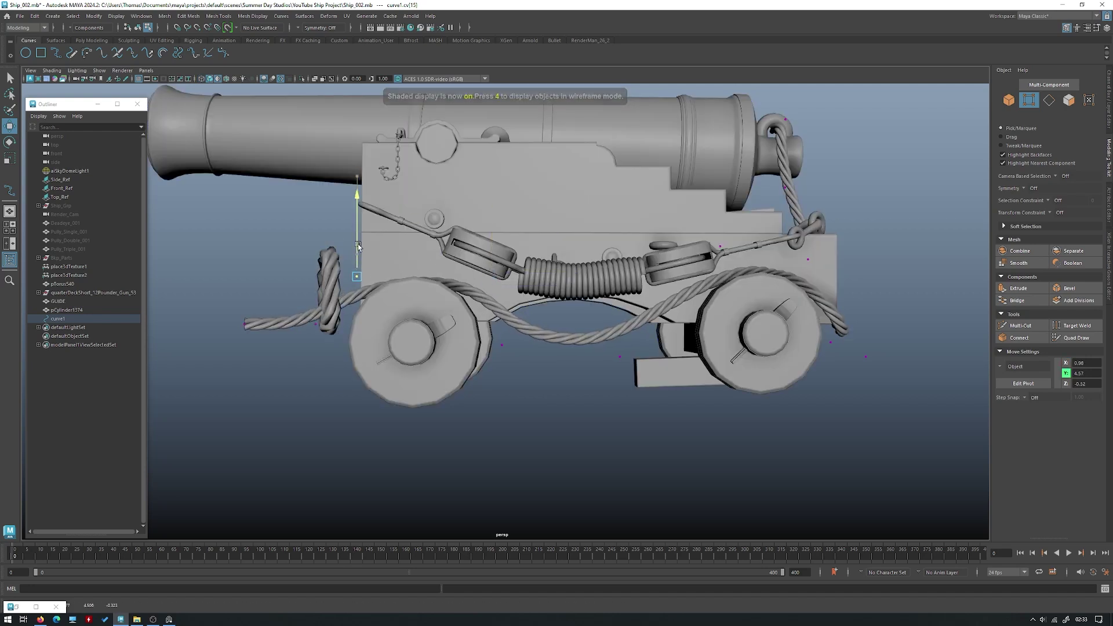
pyautogui.press('4')
pyautogui.moveTo(432, 279)
pyautogui.keyDown('alt'); pyautogui.mouseDown()
pyautogui.moveTo(440, 304)
pyautogui.moveTo(416, 280)
pyautogui.mouseUp(); pyautogui.keyUp('alt')
pyautogui.press('5')
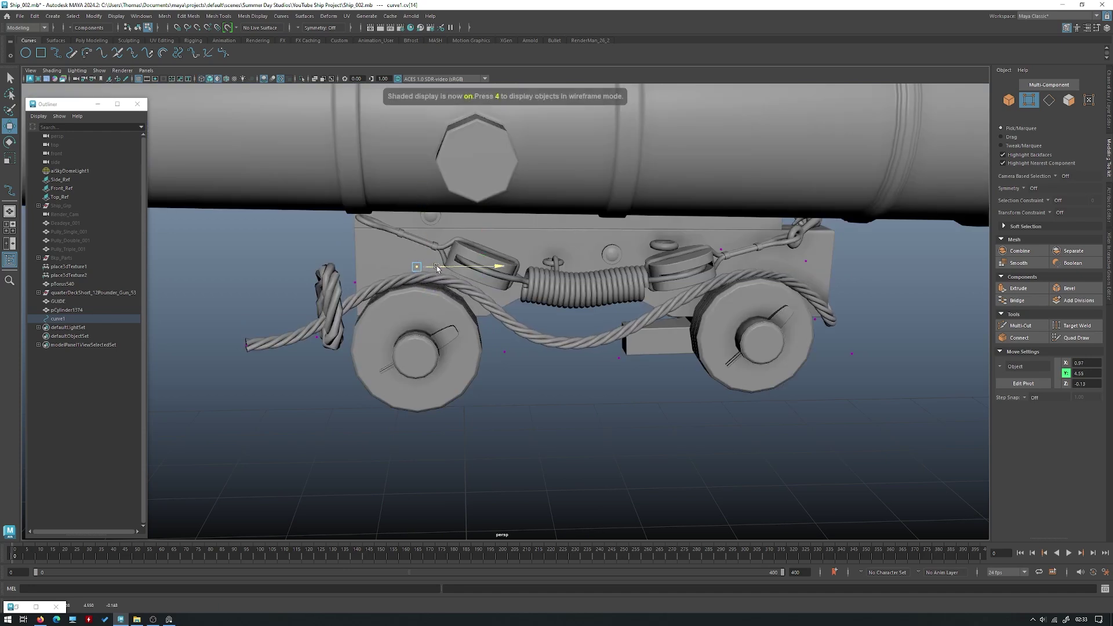
# - Raise the control vertex just behind the top of the rear wheel to refine the rope's rear bend
pyautogui.keyDown('alt'); pyautogui.moveTo(431, 267); pyautogui.dragTo(659, 262); pyautogui.keyUp('alt')
pyautogui.click(525, 330)
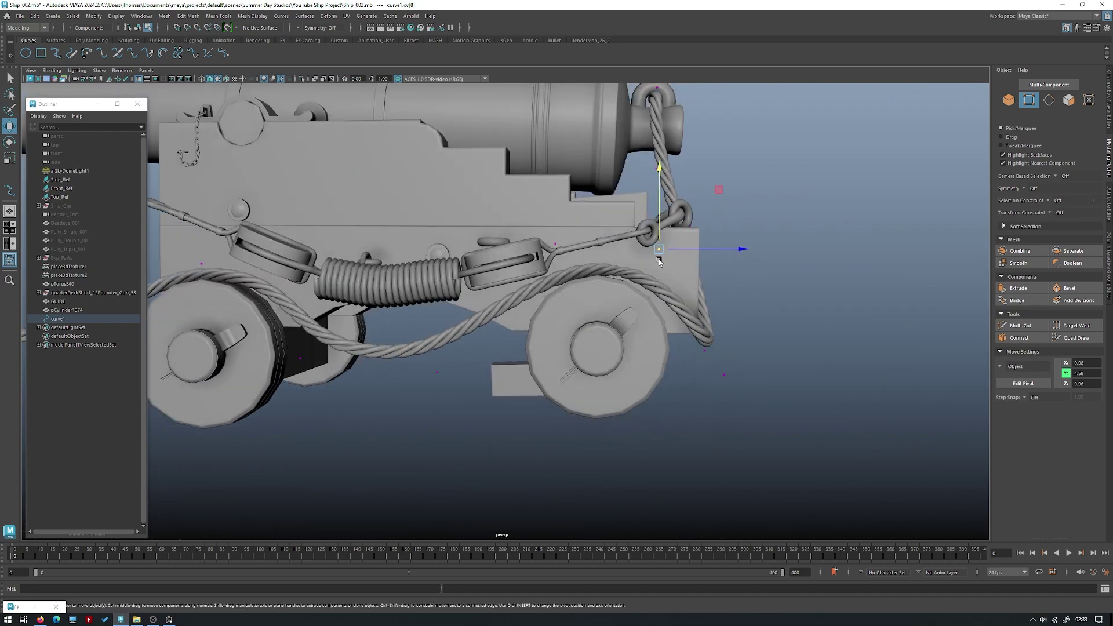
pyautogui.keyDown('alt'); pyautogui.moveTo(483, 308); pyautogui.dragTo(532, 364); pyautogui.keyUp('alt')
pyautogui.keyDown('alt'); pyautogui.moveTo(532, 364); pyautogui.dragTo(470, 306); pyautogui.keyUp('alt')
pyautogui.click(448, 354)
pyautogui.moveTo(484, 265); pyautogui.dragTo(559, 230)
# - Leave component editing and delete the guide curve curve1
pyautogui.moveTo(558, 230); pyautogui.dragTo(598, 215, button='right')
pyautogui.keyDown('alt'); pyautogui.moveTo(620, 177); pyautogui.dragTo(556, 197); pyautogui.keyUp('alt')
pyautogui.click(58, 319)
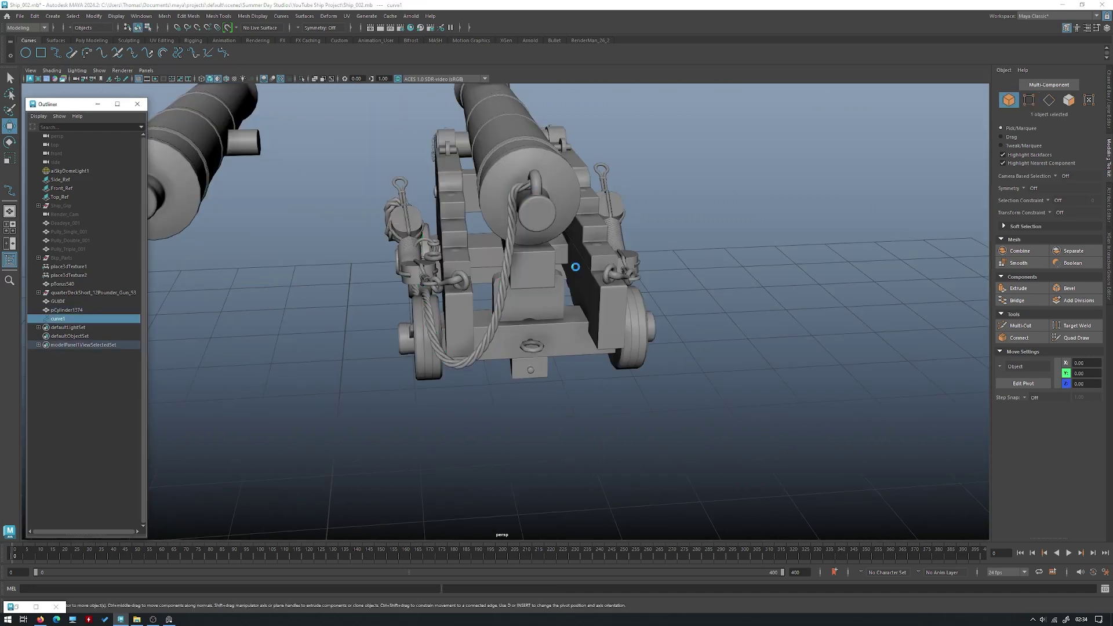
pyautogui.press('Delete')
# - Select the bent rope and snap its pivot to the centreline of the gun barrel
pyautogui.click(496, 272)
pyautogui.keyDown('alt'); pyautogui.moveTo(496, 272); pyautogui.dragTo(528, 251); pyautogui.keyUp('alt')
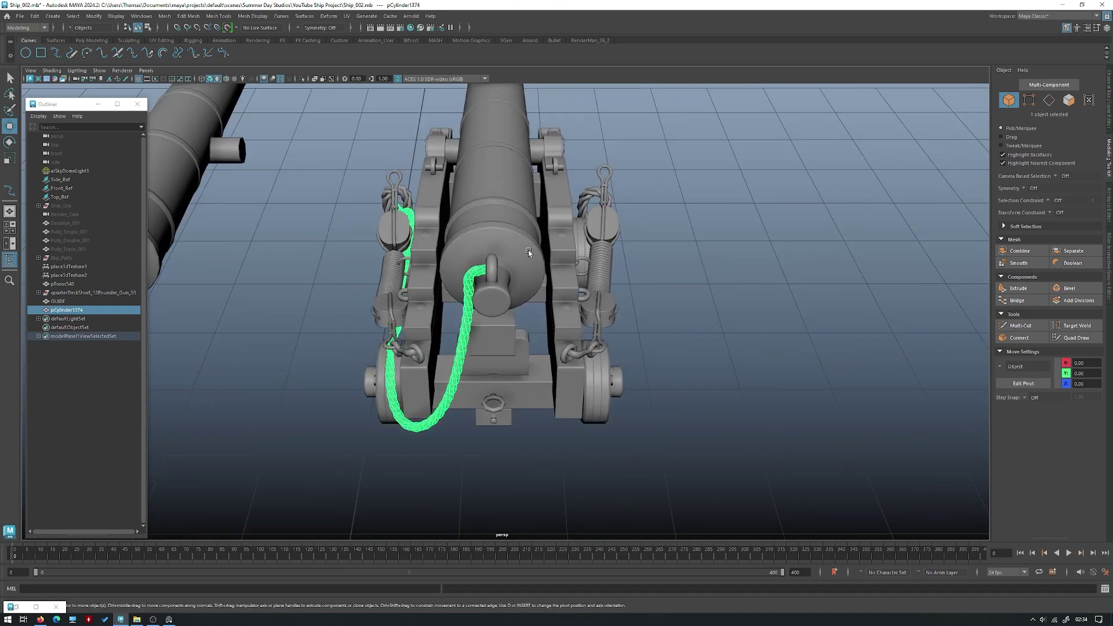
pyautogui.keyDown('alt'); pyautogui.moveTo(482, 222); pyautogui.dragTo(498, 232); pyautogui.keyUp('alt')
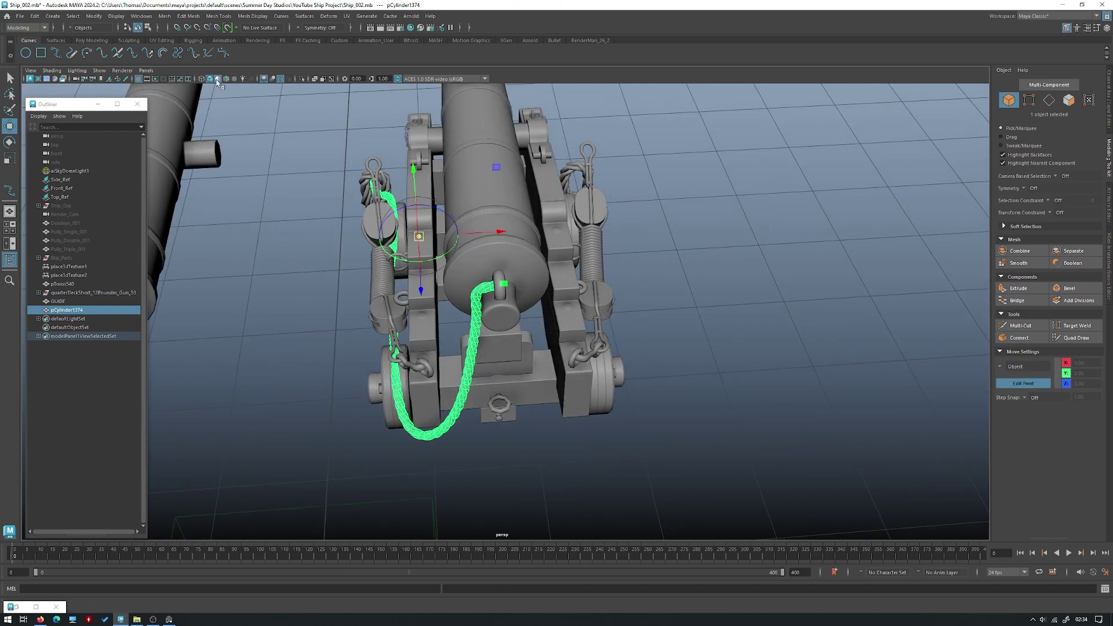
pyautogui.click(227, 79)
pyautogui.press('d')
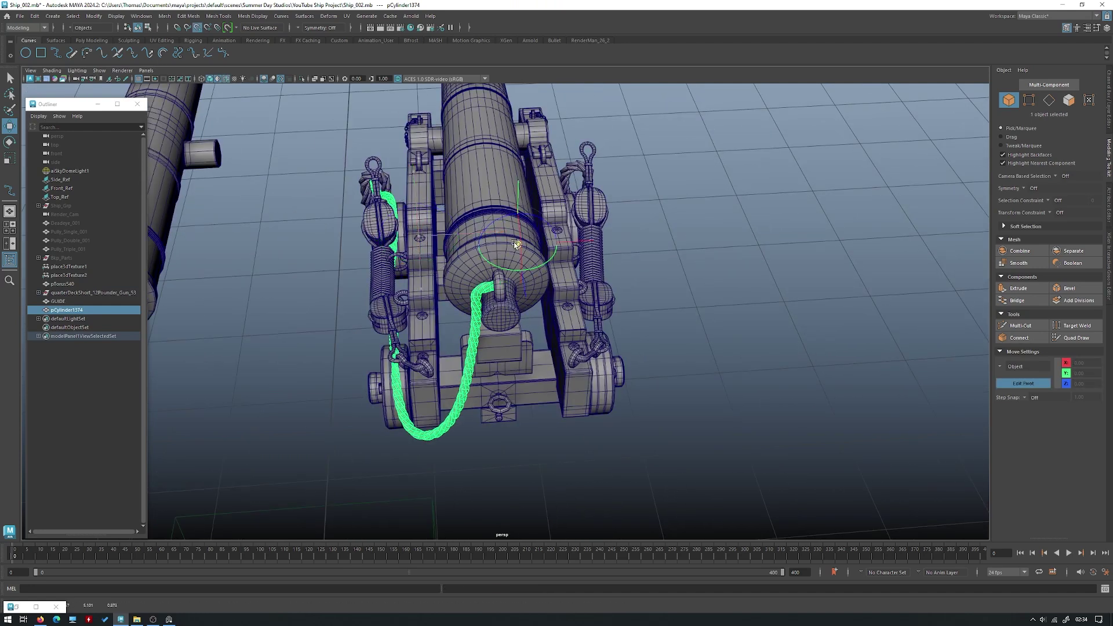
pyautogui.click(225, 79)
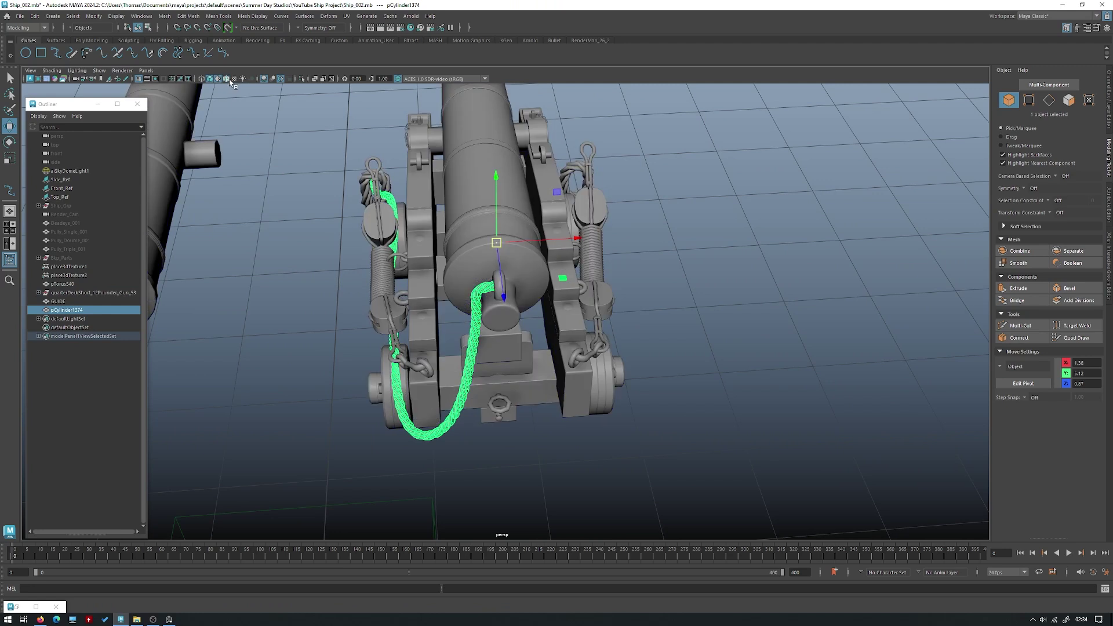
# - Duplicate the rope, mirror the copy to the gun's other side with Scale X -1, and freeze its transformations
pyautogui.hotkey('ctrl', 'd')
pyautogui.click(1109, 120)
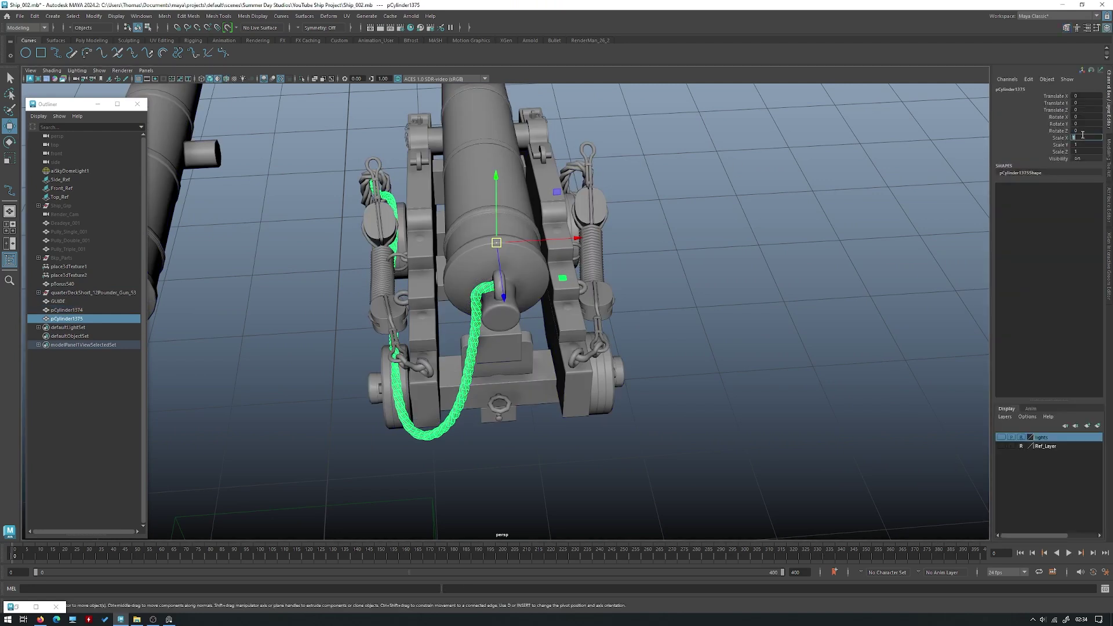
pyautogui.write('-1')
pyautogui.press('Return')
pyautogui.hotkey('ctrl', 'f')
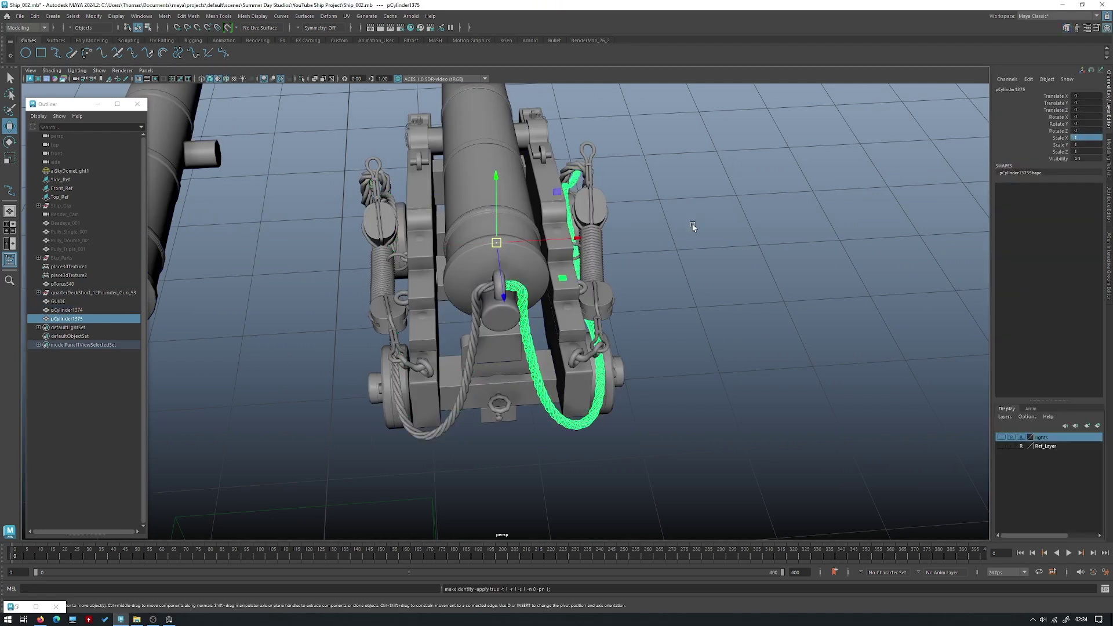
# - Isolate the rope and its mirrored copy, turn off their smooth preview and switch to edge editing at the centre gap
pyautogui.keyDown('shift'); pyautogui.click(473, 291); pyautogui.keyUp('shift')
pyautogui.hotkey('ctrl', '1')
pyautogui.keyDown('alt'); pyautogui.moveTo(549, 245); pyautogui.dragTo(612, 313, button='right'); pyautogui.keyUp('alt')
pyautogui.click(537, 204)
pyautogui.keyDown('alt'); pyautogui.moveTo(537, 200); pyautogui.dragTo(554, 239, button='right'); pyautogui.keyUp('alt')
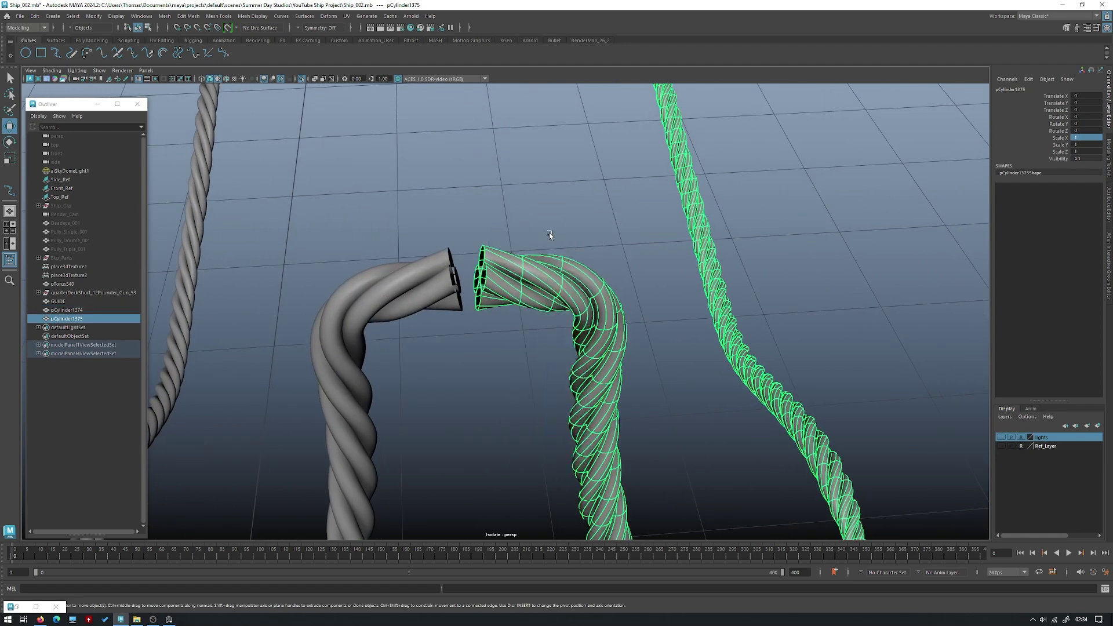
pyautogui.moveTo(598, 307); pyautogui.dragTo(447, 229)
pyautogui.press('1')
pyautogui.moveTo(510, 215); pyautogui.dragTo(510, 192, button='right')
# - Try to bridge the open strand ends across the gap between the two separate rope halves
pyautogui.keyDown('alt'); pyautogui.moveTo(499, 248); pyautogui.dragTo(537, 250, button='right'); pyautogui.keyUp('alt')
pyautogui.press('f')
pyautogui.keyDown('alt'); pyautogui.moveTo(516, 249); pyautogui.dragTo(420, 298); pyautogui.keyUp('alt')
pyautogui.keyDown('alt'); pyautogui.moveTo(440, 298); pyautogui.dragTo(532, 291, button='right'); pyautogui.keyUp('alt')
pyautogui.keyDown('shift'); pyautogui.doubleClick(508, 215); pyautogui.keyUp('shift')
pyautogui.keyDown('shift'); pyautogui.rightClick(532, 186); pyautogui.keyUp('shift')
pyautogui.moveTo(506, 255)
pyautogui.keyDown('alt'); pyautogui.mouseDown()
pyautogui.moveTo(503, 299)
pyautogui.moveTo(511, 238)
pyautogui.mouseUp(); pyautogui.keyUp('alt')
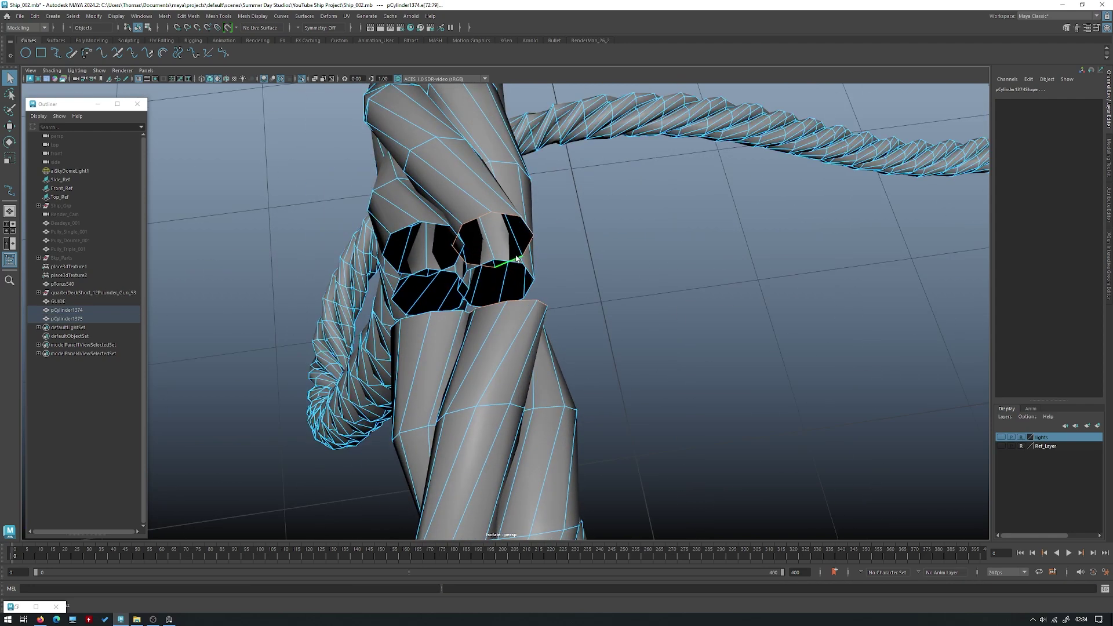
pyautogui.keyDown('alt'); pyautogui.moveTo(548, 277); pyautogui.dragTo(563, 248); pyautogui.keyUp('alt')
pyautogui.keyDown('shift'); pyautogui.moveTo(562, 248); pyautogui.dragTo(552, 355, button='right'); pyautogui.keyUp('shift')
pyautogui.keyDown('alt'); pyautogui.moveTo(527, 329); pyautogui.dragTo(505, 264); pyautogui.keyUp('alt')
# - Leave edge editing, select both rope halves and combine them into one mesh
pyautogui.moveTo(496, 256); pyautogui.dragTo(532, 245, button='right')
pyautogui.click(579, 279)
pyautogui.moveTo(578, 279); pyautogui.dragTo(614, 267, button='right')
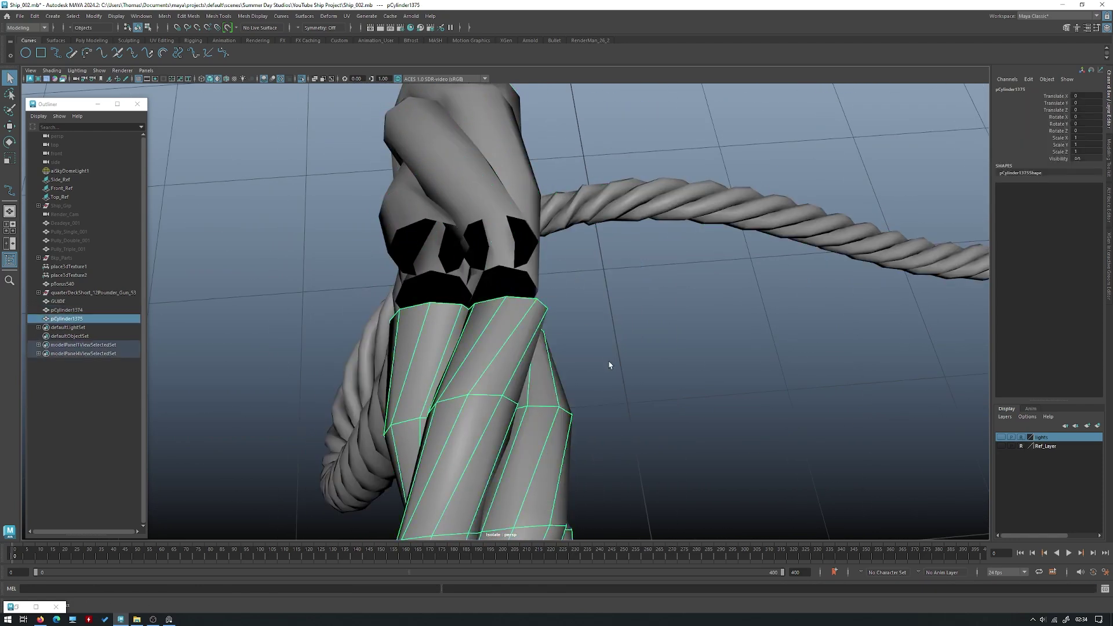
pyautogui.moveTo(608, 365); pyautogui.dragTo(470, 61)
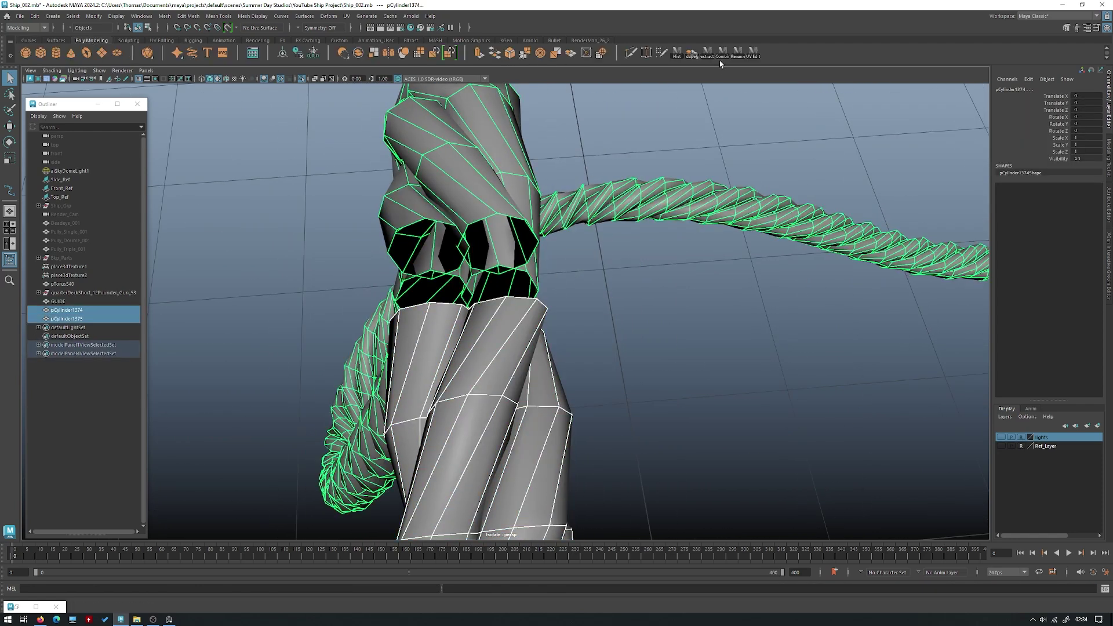
pyautogui.click(719, 57)
pyautogui.press('w')
# - Try to bridge one strand's open end straight across the rope's centre gap, and undo the bridge
pyautogui.moveTo(541, 259); pyautogui.dragTo(560, 360, button='right')
pyautogui.click(492, 209)
pyautogui.keyDown('alt'); pyautogui.moveTo(497, 329); pyautogui.dragTo(503, 342); pyautogui.keyUp('alt')
pyautogui.doubleClick(446, 308)
pyautogui.press('g')
pyautogui.keyDown('alt'); pyautogui.moveTo(432, 223); pyautogui.dragTo(560, 298); pyautogui.keyUp('alt')
pyautogui.hotkey('ctrl', 'z')
pyautogui.hotkey('ctrl', 'z')
pyautogui.hotkey('ctrl', 'z')
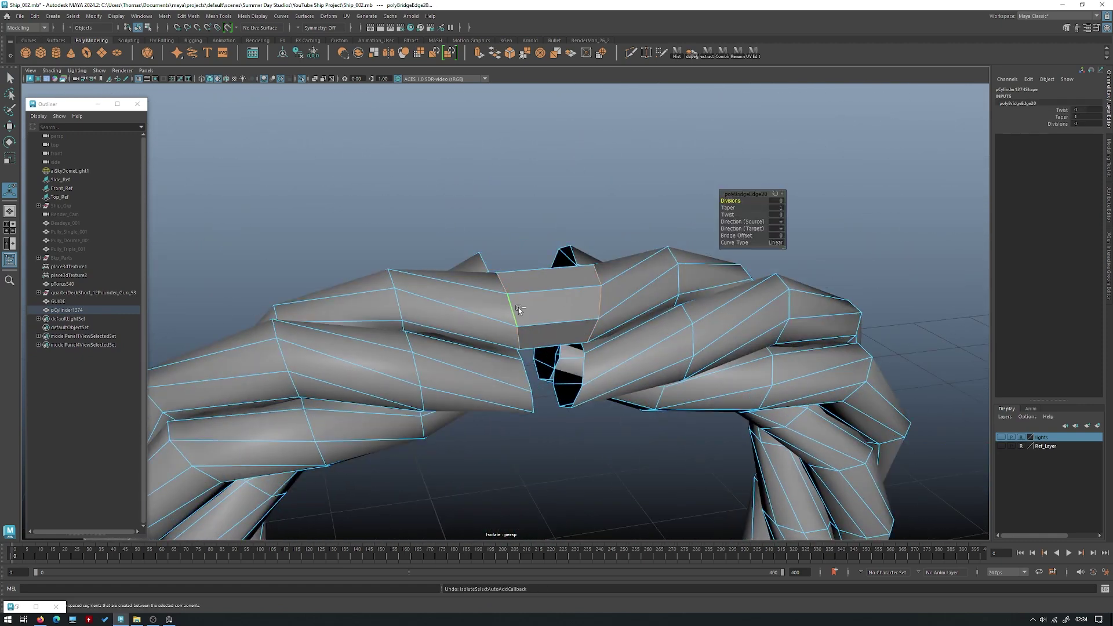
# - Bridge the four open strand ends diagonally across the centre gap, continuing the rope's twist between both halves
pyautogui.keyDown('alt'); pyautogui.moveTo(619, 358); pyautogui.dragTo(526, 302); pyautogui.keyUp('alt')
pyautogui.keyDown('shift'); pyautogui.doubleClick(582, 372); pyautogui.keyUp('shift')
pyautogui.press('g')
pyautogui.click(518, 359)
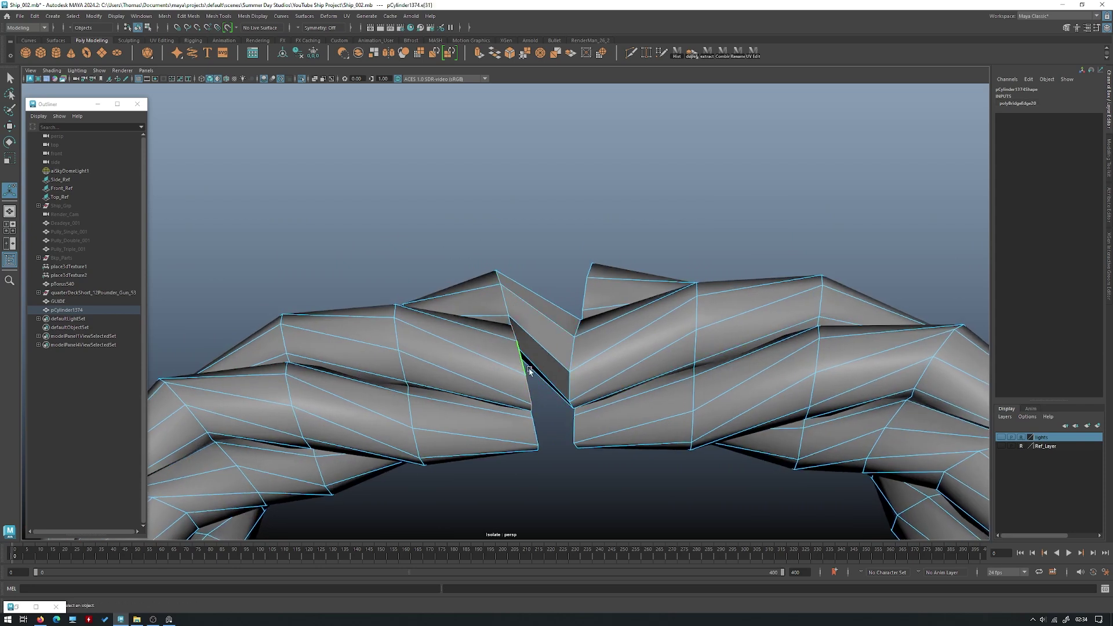
pyautogui.press('g')
pyautogui.keyDown('alt'); pyautogui.moveTo(605, 410); pyautogui.dragTo(524, 323); pyautogui.keyUp('alt')
pyautogui.doubleClick(557, 338)
pyautogui.press('g')
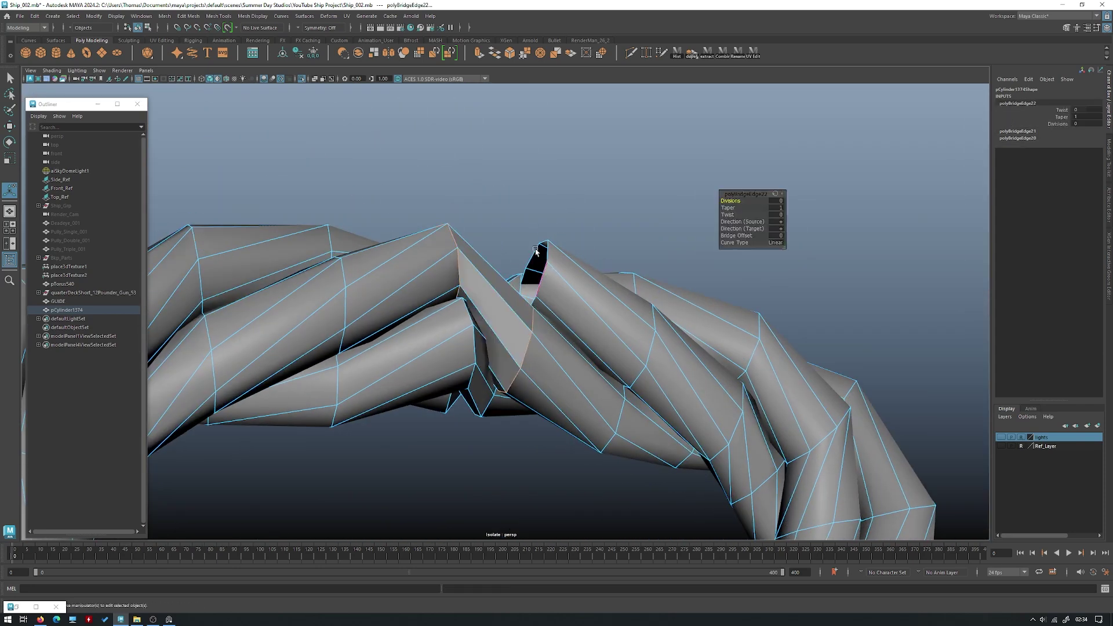
pyautogui.keyDown('alt'); pyautogui.moveTo(544, 263); pyautogui.dragTo(465, 284); pyautogui.keyUp('alt')
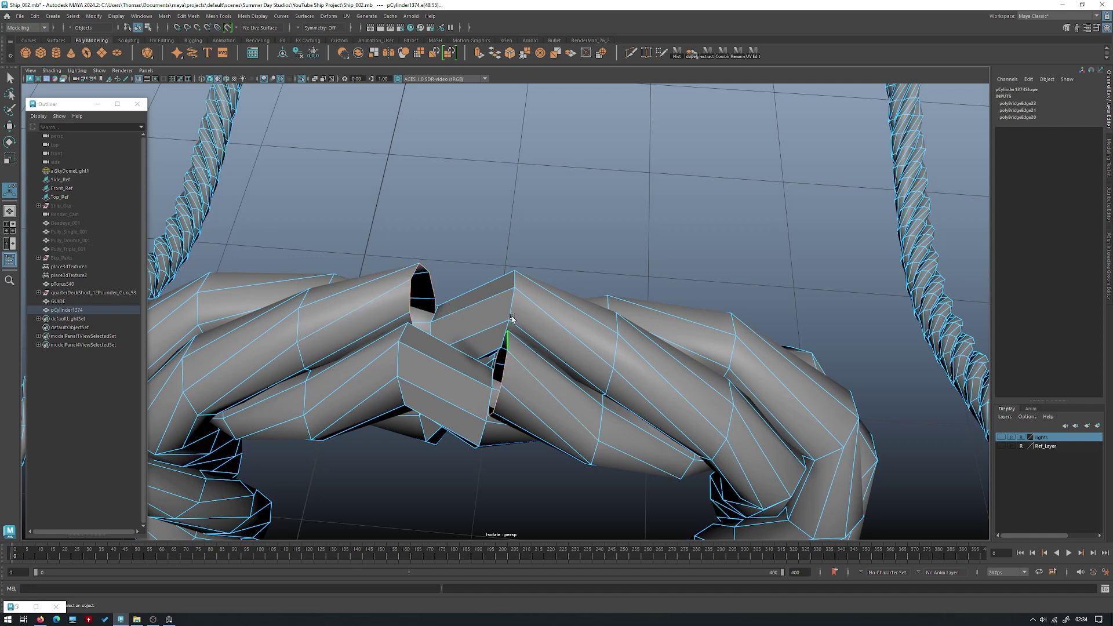
pyautogui.press('g')
pyautogui.keyDown('alt'); pyautogui.moveTo(513, 328); pyautogui.dragTo(514, 279); pyautogui.keyUp('alt')
# - Leave edge editing, turn on the joined rope's smooth preview and exit isolation to show the whole cannon
pyautogui.press('w')
pyautogui.moveTo(458, 270); pyautogui.dragTo(500, 248, button='right')
pyautogui.press('3')
pyautogui.click(524, 194)
pyautogui.keyDown('alt'); pyautogui.moveTo(524, 193); pyautogui.dragTo(426, 191, button='right'); pyautogui.keyUp('alt')
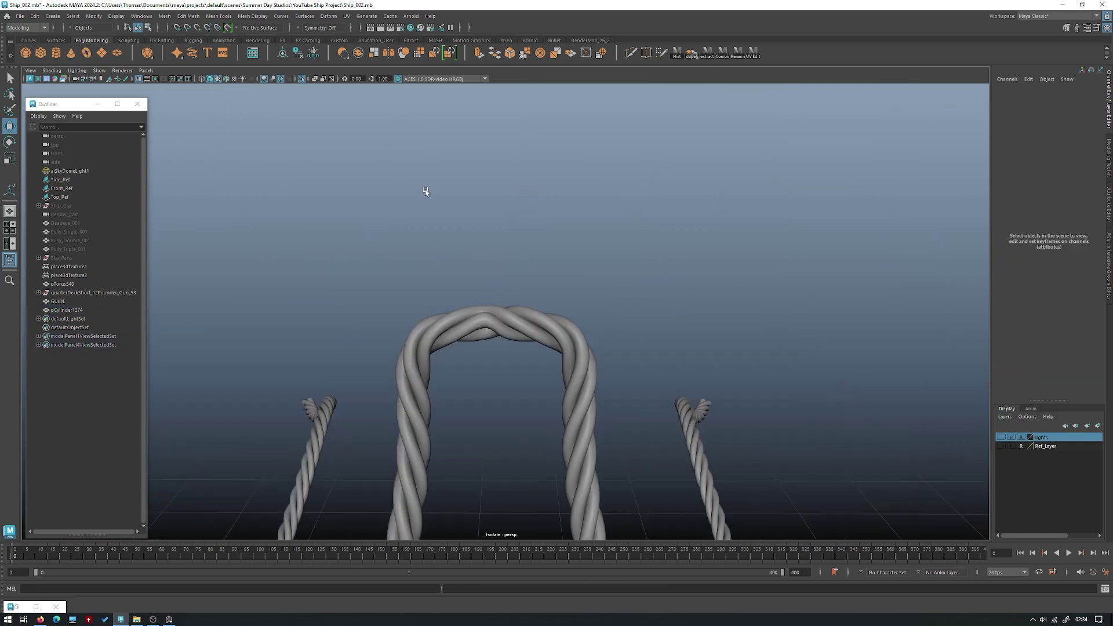
pyautogui.hotkey('ctrl', '1')
# - Examine the joined rope on the gun and the carriage from the rear, both sides and above
pyautogui.keyDown('alt'); pyautogui.moveTo(548, 268); pyautogui.dragTo(644, 302); pyautogui.keyUp('alt')
pyautogui.keyDown('alt'); pyautogui.moveTo(643, 302); pyautogui.dragTo(514, 271, button='right'); pyautogui.keyUp('alt')
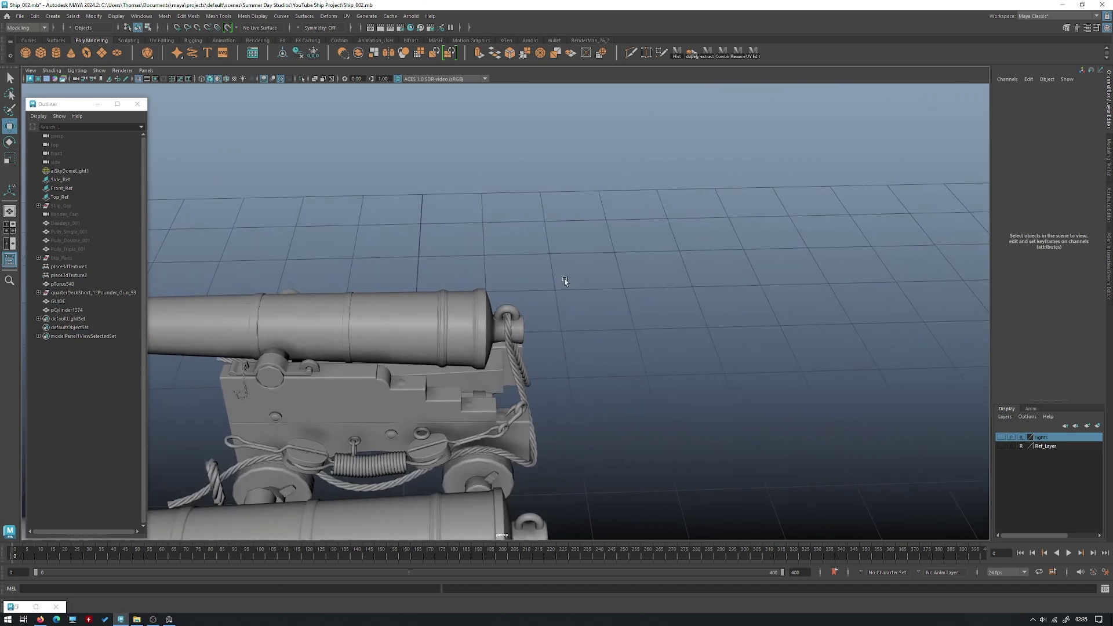
pyautogui.keyDown('alt'); pyautogui.moveTo(514, 271); pyautogui.dragTo(370, 243); pyautogui.keyUp('alt')
pyautogui.keyDown('alt'); pyautogui.moveTo(371, 243); pyautogui.dragTo(514, 328, button='right'); pyautogui.keyUp('alt')
pyautogui.click(523, 316)
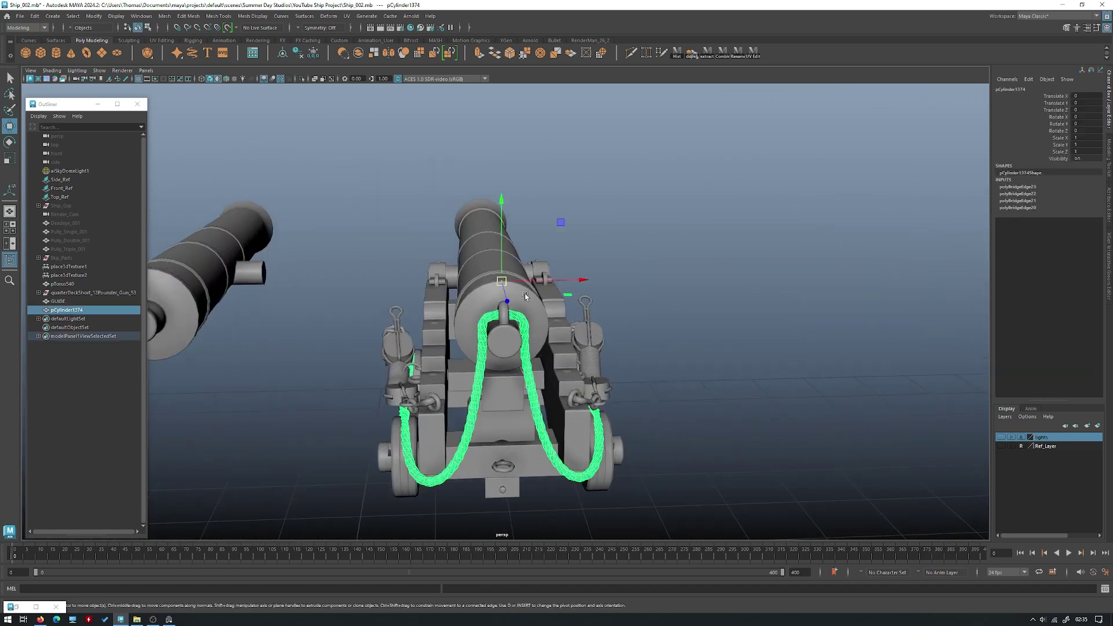
pyautogui.keyDown('alt'); pyautogui.moveTo(557, 301); pyautogui.dragTo(487, 290); pyautogui.keyUp('alt')
pyautogui.keyDown('alt'); pyautogui.moveTo(568, 298); pyautogui.dragTo(524, 268, button='right'); pyautogui.keyUp('alt')
pyautogui.keyDown('alt'); pyautogui.moveTo(524, 268); pyautogui.dragTo(615, 243); pyautogui.keyUp('alt')
pyautogui.click(543, 240)
pyautogui.keyDown('alt'); pyautogui.moveTo(542, 240); pyautogui.dragTo(620, 278); pyautogui.keyUp('alt')
pyautogui.keyDown('alt'); pyautogui.moveTo(440, 313); pyautogui.dragTo(508, 339, button='right'); pyautogui.keyUp('alt')
pyautogui.click(509, 339)
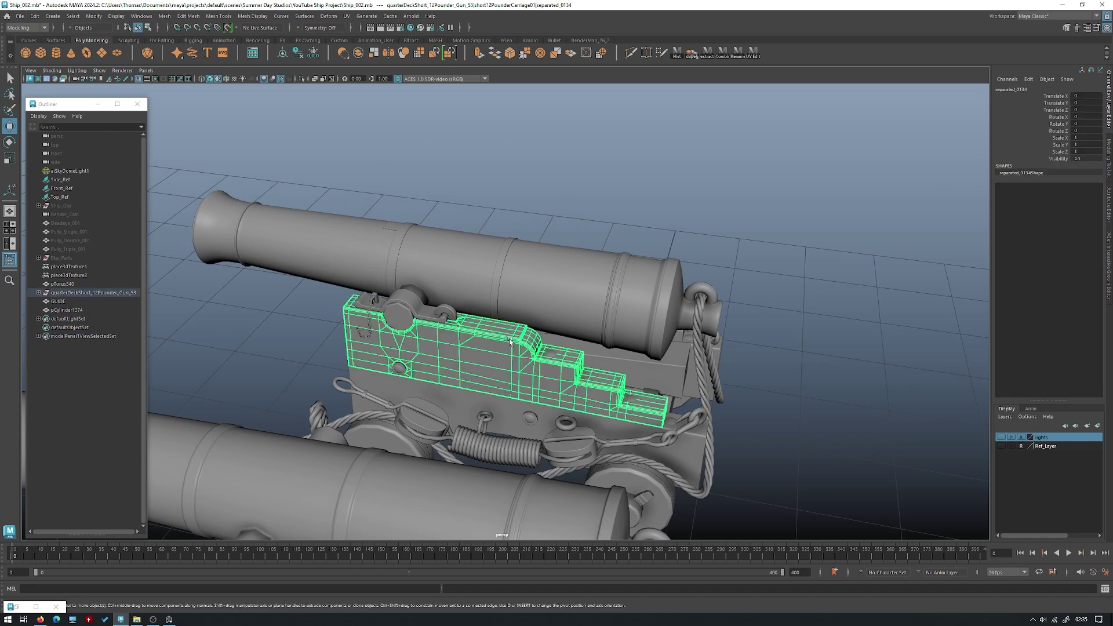
pyautogui.press('f')
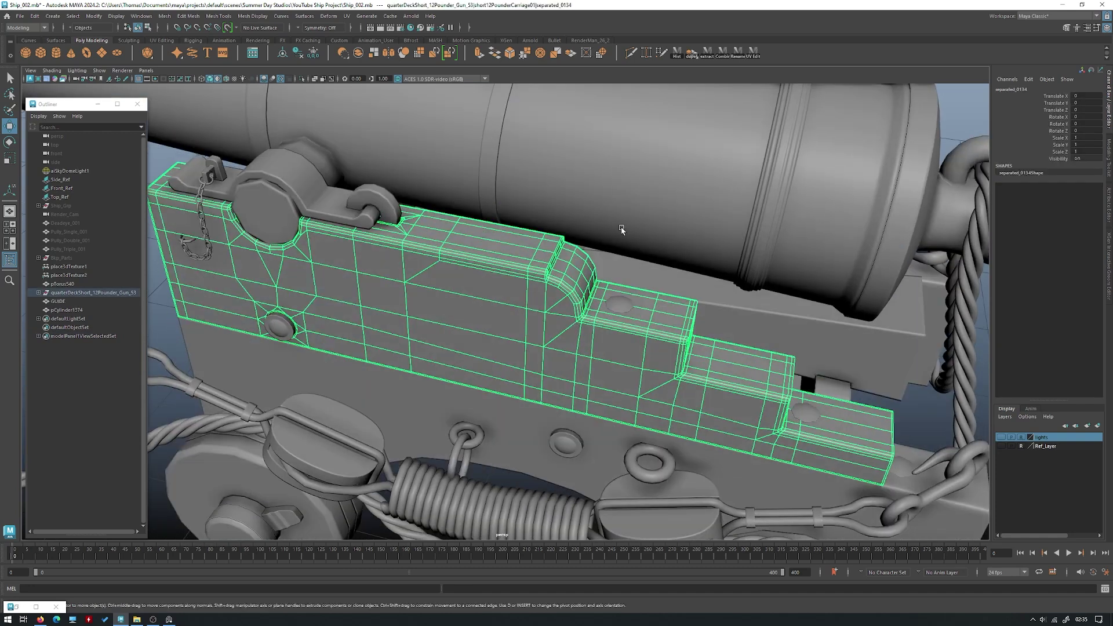
pyautogui.keyDown('alt'); pyautogui.moveTo(667, 193); pyautogui.dragTo(547, 273); pyautogui.keyUp('alt')
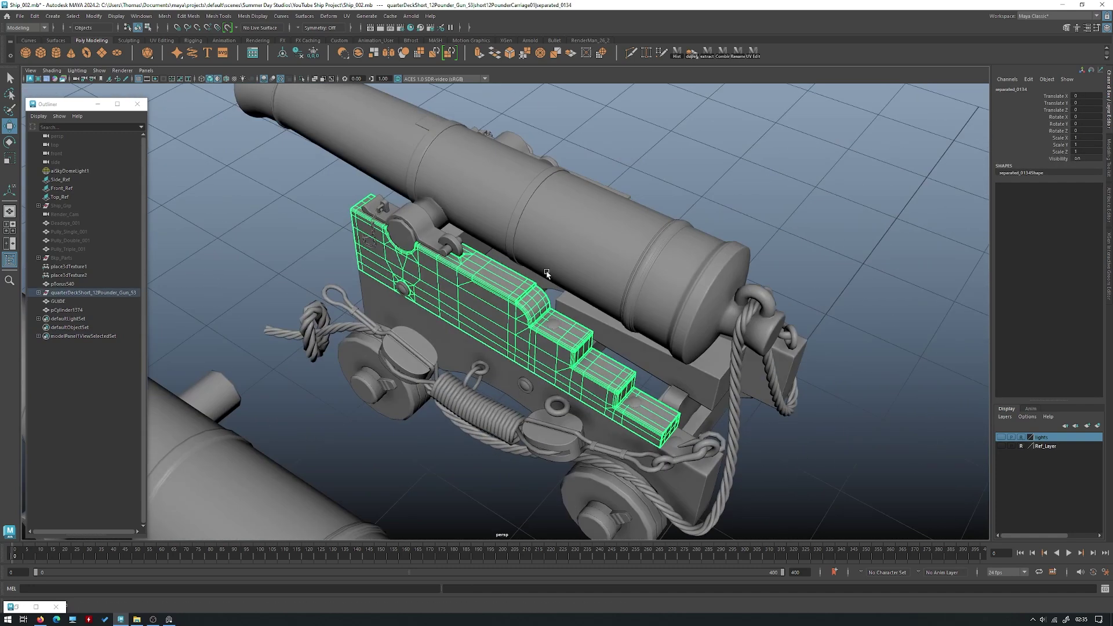
pyautogui.scroll(-5, 618, 236)
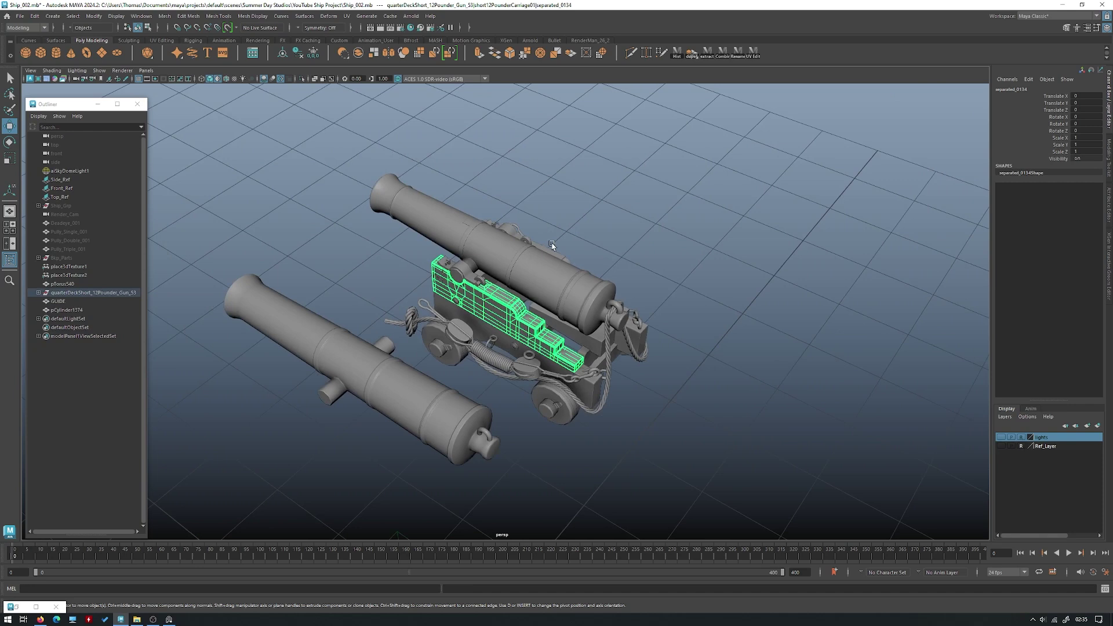
# - Delete the GUIDE object and the barrel currently mounted on the carriage
pyautogui.click(87, 301)
pyautogui.press('Delete')
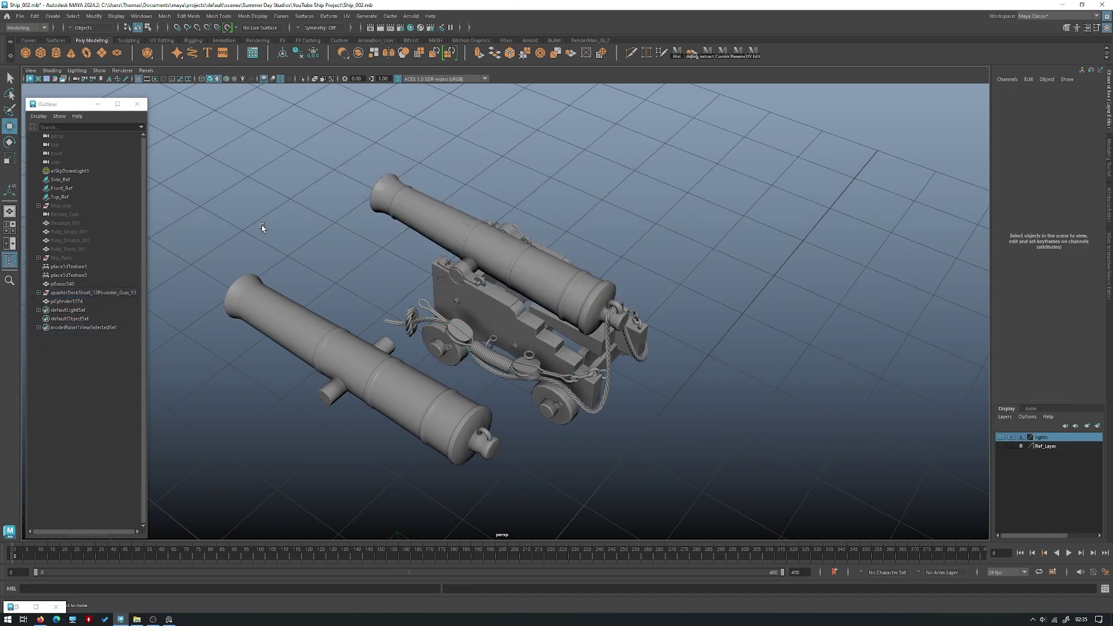
pyautogui.click(519, 265)
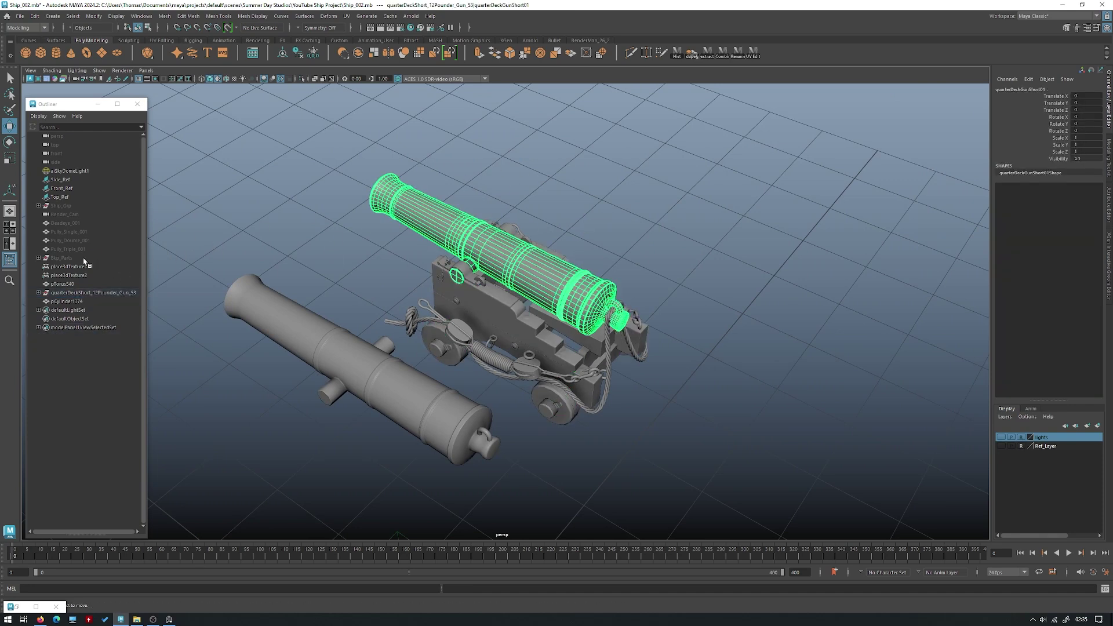
pyautogui.press('Delete')
pyautogui.click(128, 303)
# - Move the loose barrel sideways onto the carriage, align it in the trunnion supports and show it with smooth preview
pyautogui.keyDown('alt'); pyautogui.moveTo(547, 282); pyautogui.dragTo(373, 341); pyautogui.keyUp('alt')
pyautogui.click(354, 325)
pyautogui.moveTo(418, 259); pyautogui.dragTo(628, 263)
pyautogui.press('f')
pyautogui.keyDown('alt'); pyautogui.moveTo(406, 417); pyautogui.dragTo(487, 354); pyautogui.keyUp('alt')
pyautogui.moveTo(523, 294); pyautogui.dragTo(484, 318)
pyautogui.press('3')
pyautogui.click(563, 223)
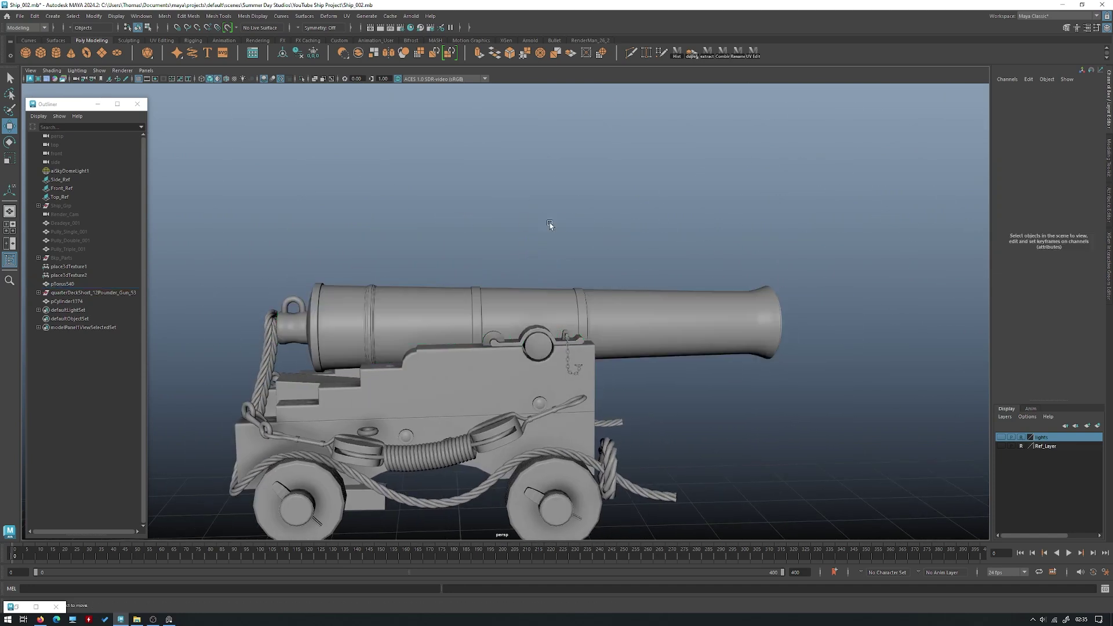
# - Examine the fit of the replacement barrel on the carriage from both sides
pyautogui.keyDown('alt'); pyautogui.moveTo(563, 223); pyautogui.dragTo(427, 229, button='right'); pyautogui.keyUp('alt')
pyautogui.keyDown('alt'); pyautogui.moveTo(427, 229); pyautogui.dragTo(580, 261); pyautogui.keyUp('alt')
pyautogui.keyDown('alt'); pyautogui.moveTo(580, 260); pyautogui.dragTo(742, 295, button='right'); pyautogui.keyUp('alt')
pyautogui.keyDown('alt'); pyautogui.moveTo(545, 319); pyautogui.dragTo(618, 291); pyautogui.keyUp('alt')
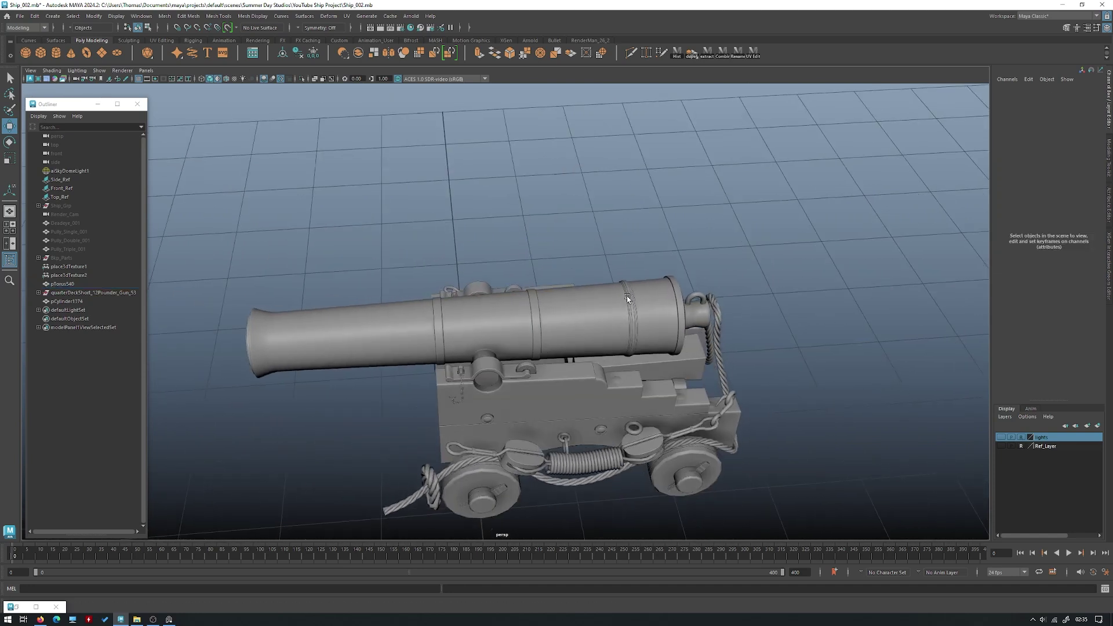
pyautogui.keyDown('alt'); pyautogui.moveTo(618, 291); pyautogui.dragTo(696, 298, button='right'); pyautogui.keyUp('alt')
pyautogui.click(768, 326)
# - Select the rope's middle vertices behind the barrel and raise them with soft selection into the breech ring
pyautogui.keyDown('alt'); pyautogui.moveTo(768, 326); pyautogui.dragTo(678, 260); pyautogui.keyUp('alt')
pyautogui.keyDown('alt'); pyautogui.moveTo(678, 261); pyautogui.dragTo(568, 232, button='middle'); pyautogui.keyUp('alt')
pyautogui.keyDown('alt'); pyautogui.moveTo(568, 232); pyautogui.dragTo(610, 227, button='right'); pyautogui.keyUp('alt')
pyautogui.keyDown('alt'); pyautogui.moveTo(610, 227); pyautogui.dragTo(515, 277); pyautogui.keyUp('alt')
pyautogui.keyDown('alt'); pyautogui.moveTo(514, 277); pyautogui.dragTo(580, 284, button='right'); pyautogui.keyUp('alt')
pyautogui.keyDown('alt'); pyautogui.moveTo(579, 284); pyautogui.dragTo(537, 290); pyautogui.keyUp('alt')
pyautogui.moveTo(512, 207); pyautogui.dragTo(510, 206)
pyautogui.keyDown('alt'); pyautogui.moveTo(493, 330); pyautogui.dragTo(516, 352); pyautogui.keyUp('alt')
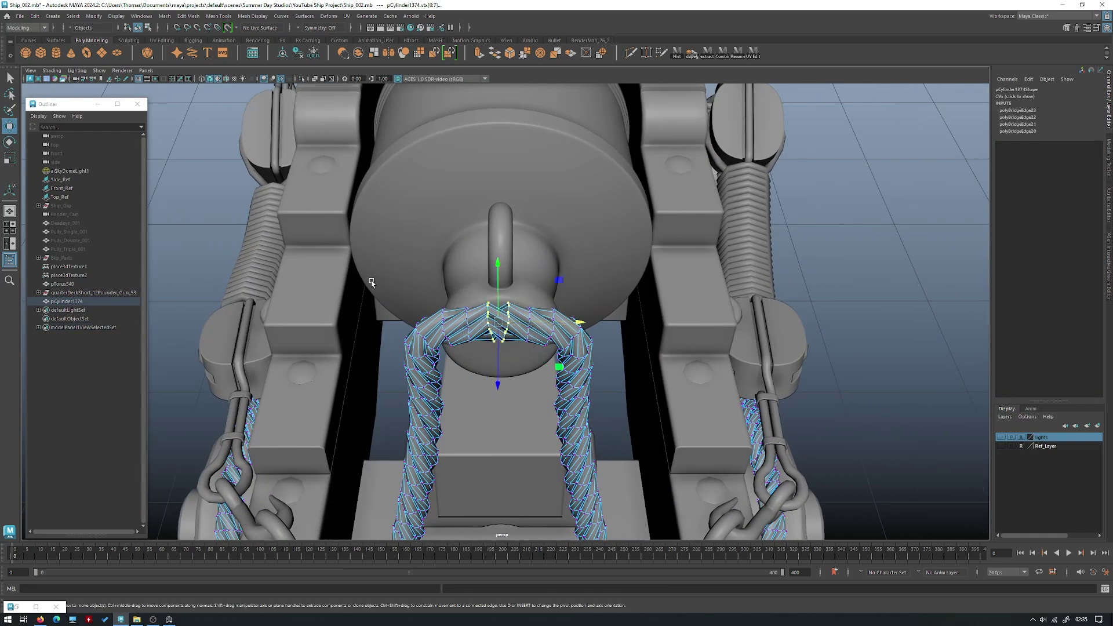
pyautogui.press('b')
pyautogui.keyDown('alt'); pyautogui.moveTo(865, 307); pyautogui.dragTo(790, 302, button='right'); pyautogui.keyUp('alt')
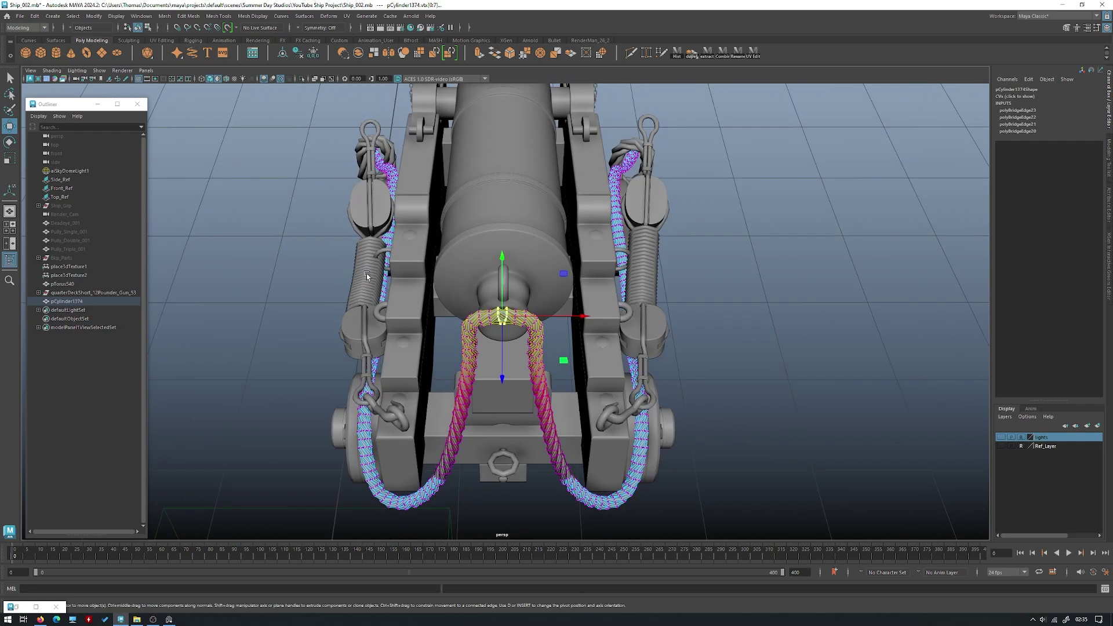
pyautogui.keyDown('alt'); pyautogui.moveTo(732, 296); pyautogui.dragTo(530, 297); pyautogui.keyUp('alt')
pyautogui.keyDown('alt'); pyautogui.moveTo(531, 297); pyautogui.dragTo(496, 258); pyautogui.keyUp('alt')
pyautogui.moveTo(496, 257); pyautogui.dragTo(494, 245)
# - Adjust the rope's lower bend behind the carriage using soft-selected vertices, and return to object selection
pyautogui.keyDown('alt'); pyautogui.moveTo(539, 348); pyautogui.dragTo(443, 458); pyautogui.keyUp('alt')
pyautogui.keyDown('alt'); pyautogui.moveTo(443, 458); pyautogui.dragTo(503, 348, button='middle'); pyautogui.keyUp('alt')
pyautogui.press('b')
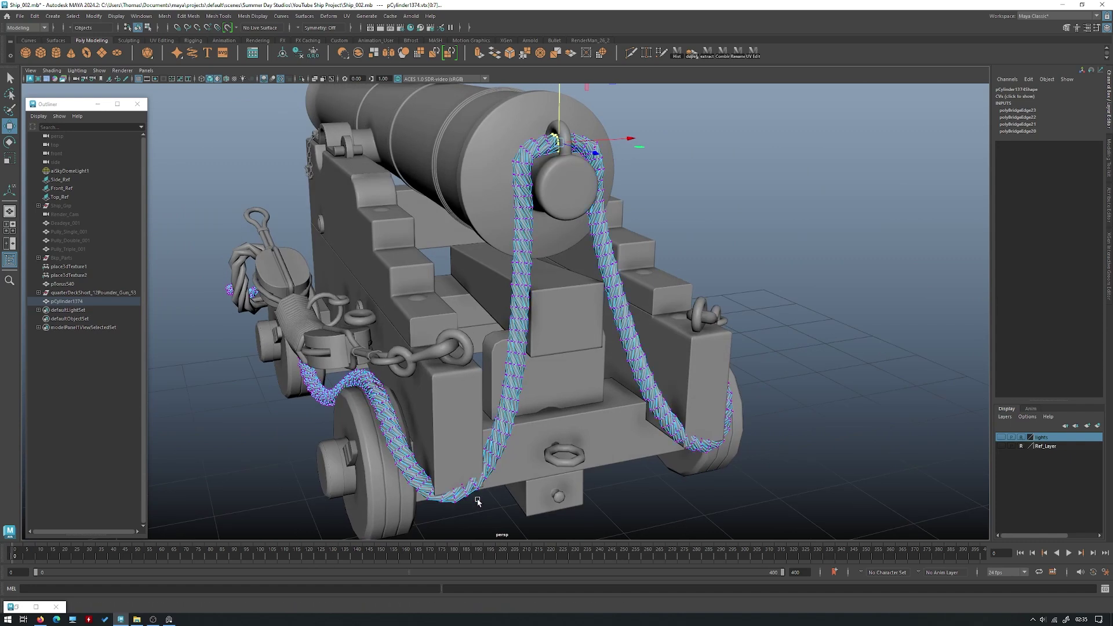
pyautogui.moveTo(477, 502); pyautogui.dragTo(493, 475)
pyautogui.keyDown('alt'); pyautogui.moveTo(468, 480); pyautogui.dragTo(496, 484); pyautogui.keyUp('alt')
pyautogui.keyDown('alt'); pyautogui.moveTo(496, 485); pyautogui.dragTo(485, 396, button='middle'); pyautogui.keyUp('alt')
pyautogui.press('b')
pyautogui.moveTo(499, 405); pyautogui.dragTo(552, 420)
pyautogui.moveTo(672, 320); pyautogui.dragTo(704, 330)
pyautogui.moveTo(708, 269); pyautogui.dragTo(545, 226, button='right')
pyautogui.click(716, 246)
# - Examine the assembled cannon with its replacement barrel and rope from the side
pyautogui.scroll(-1, 714, 245)
pyautogui.keyDown('alt'); pyautogui.moveTo(544, 226); pyautogui.dragTo(699, 305); pyautogui.keyUp('alt')
pyautogui.keyDown('alt'); pyautogui.moveTo(699, 305); pyautogui.dragTo(596, 280, button='right'); pyautogui.keyUp('alt')
pyautogui.keyDown('alt'); pyautogui.moveTo(596, 280); pyautogui.dragTo(491, 268); pyautogui.keyUp('alt')
pyautogui.click(491, 269)
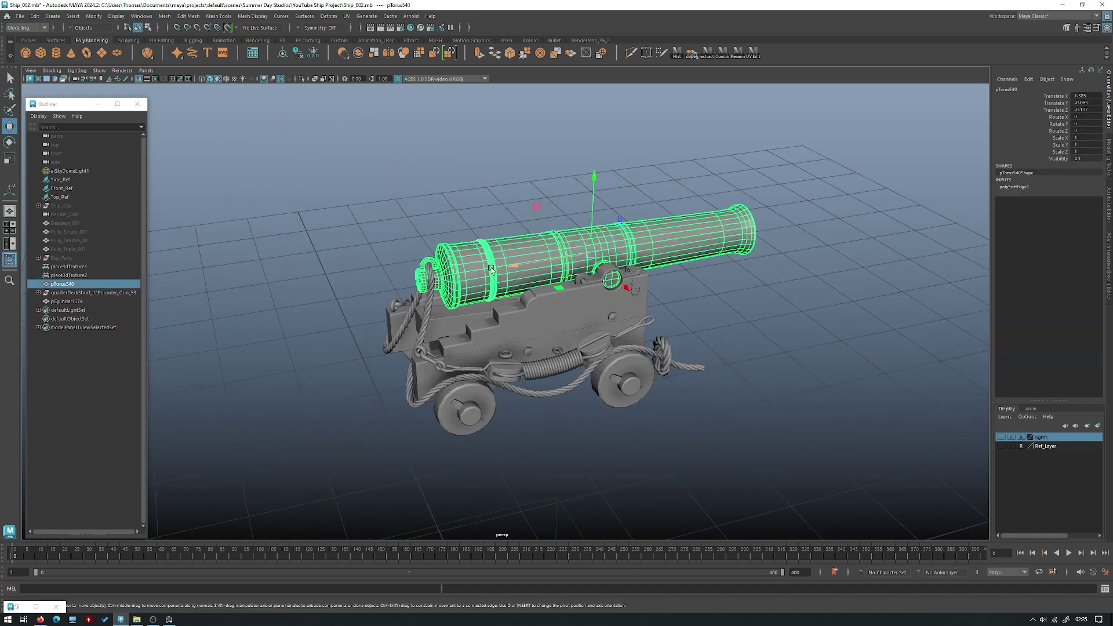
pyautogui.click(353, 285)
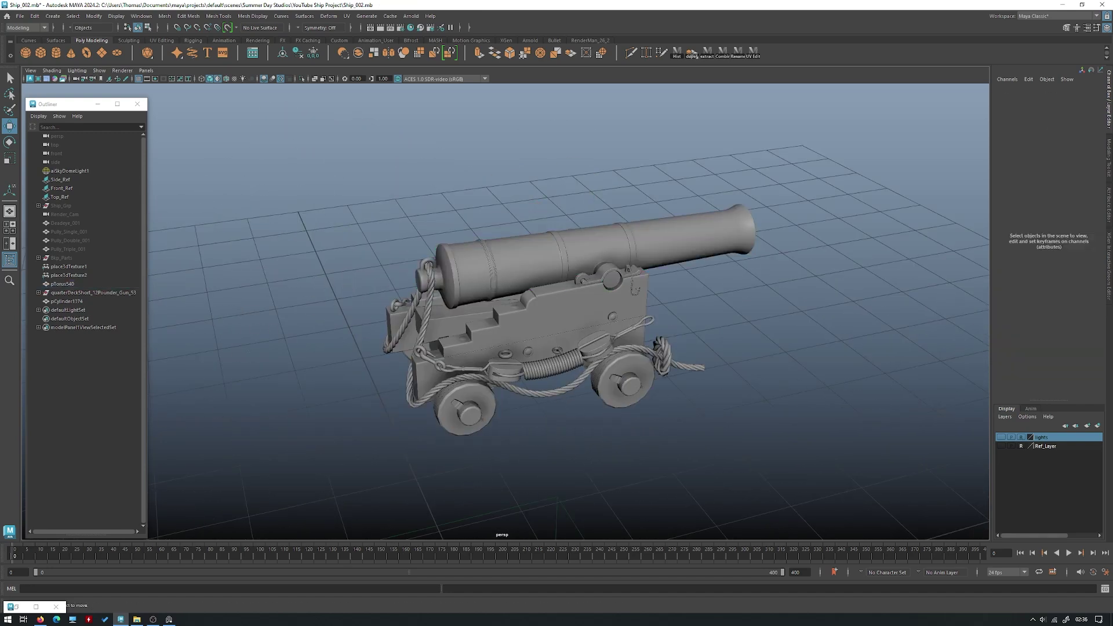
# - Unhide the Ship_Grp group and frame the whole ship
pyautogui.click(87, 205)
pyautogui.press('f')
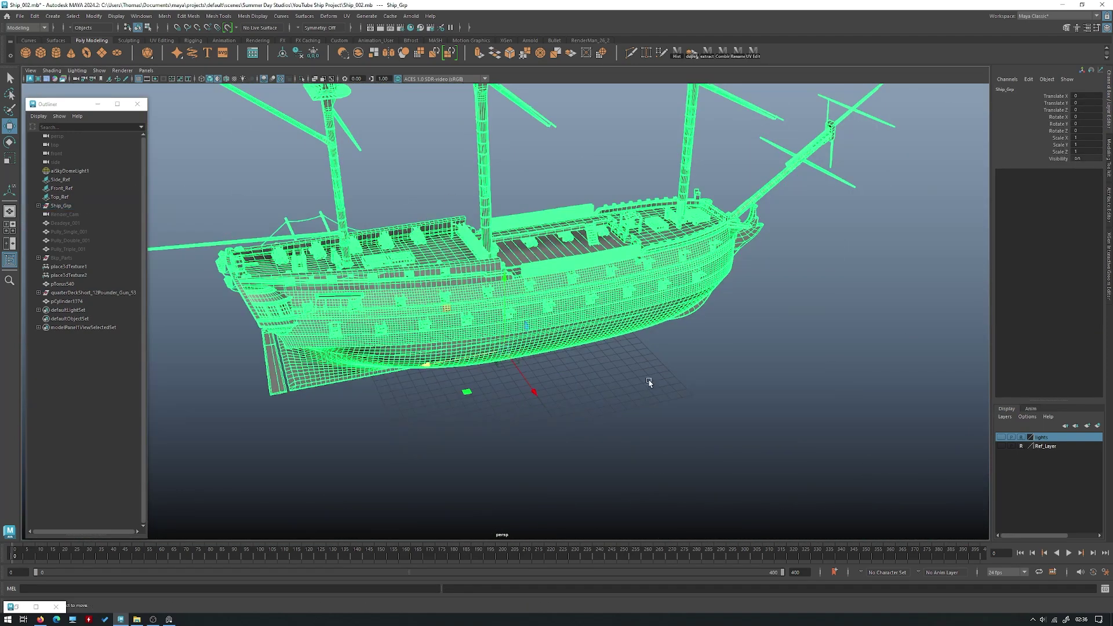
pyautogui.click(649, 382)
pyautogui.keyDown('alt'); pyautogui.moveTo(650, 385); pyautogui.dragTo(511, 248); pyautogui.keyUp('alt')
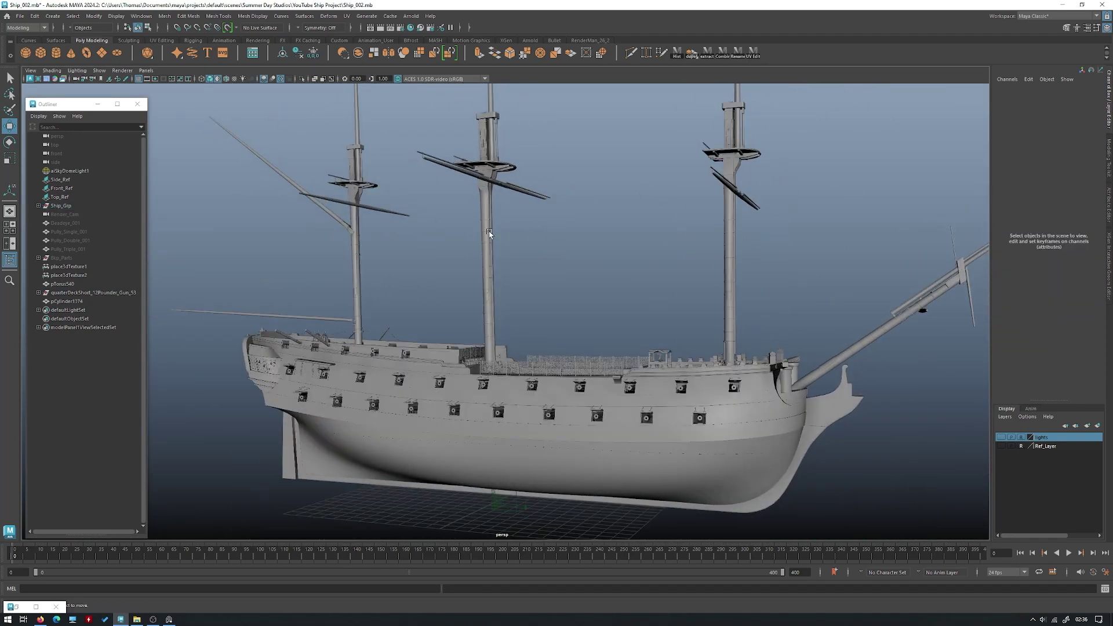
# - Examine the ship's side, its gun ports and the stepped moulding along the quarterdeck
pyautogui.keyDown('alt'); pyautogui.moveTo(446, 200); pyautogui.dragTo(571, 318); pyautogui.keyUp('alt')
pyautogui.keyDown('alt'); pyautogui.moveTo(572, 318); pyautogui.dragTo(579, 346, button='right'); pyautogui.keyUp('alt')
pyautogui.keyDown('alt'); pyautogui.moveTo(543, 283); pyautogui.dragTo(603, 318, button='right'); pyautogui.keyUp('alt')
pyautogui.keyDown('alt'); pyautogui.moveTo(603, 318); pyautogui.dragTo(649, 256); pyautogui.keyUp('alt')
pyautogui.click(568, 332)
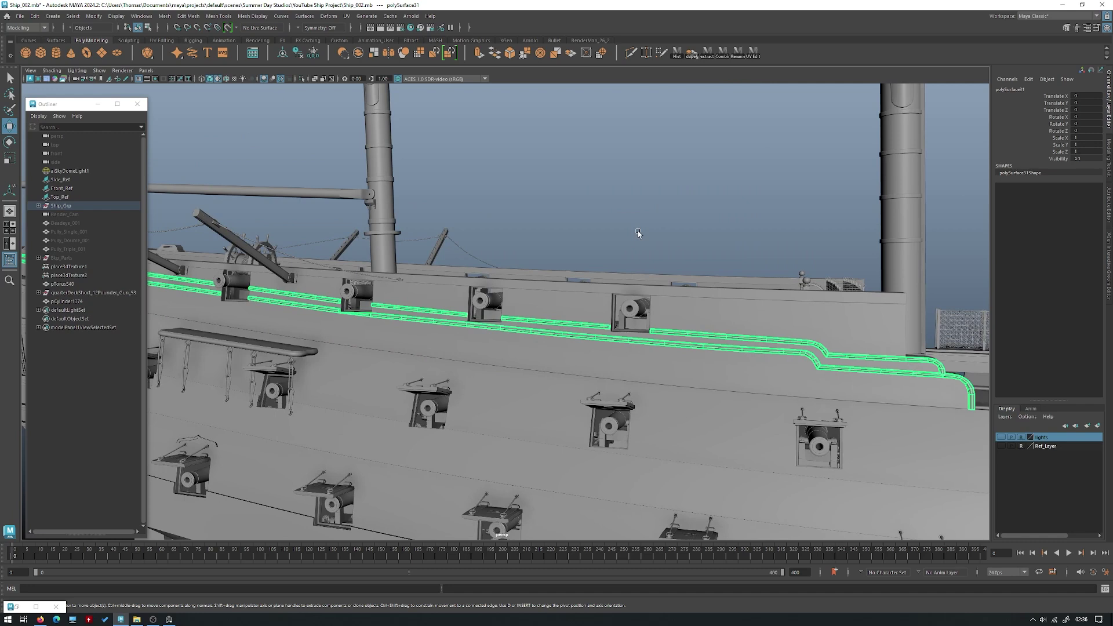
pyautogui.keyDown('alt'); pyautogui.moveTo(522, 182); pyautogui.dragTo(444, 217); pyautogui.keyUp('alt')
pyautogui.keyDown('alt'); pyautogui.moveTo(444, 217); pyautogui.dragTo(707, 280, button='middle'); pyautogui.keyUp('alt')
pyautogui.keyDown('alt'); pyautogui.moveTo(707, 281); pyautogui.dragTo(704, 290); pyautogui.keyUp('alt')
pyautogui.keyDown('alt'); pyautogui.moveTo(683, 245); pyautogui.dragTo(585, 196, button='right'); pyautogui.keyUp('alt')
pyautogui.click(637, 191)
pyautogui.keyDown('alt'); pyautogui.moveTo(686, 231); pyautogui.dragTo(539, 337); pyautogui.keyUp('alt')
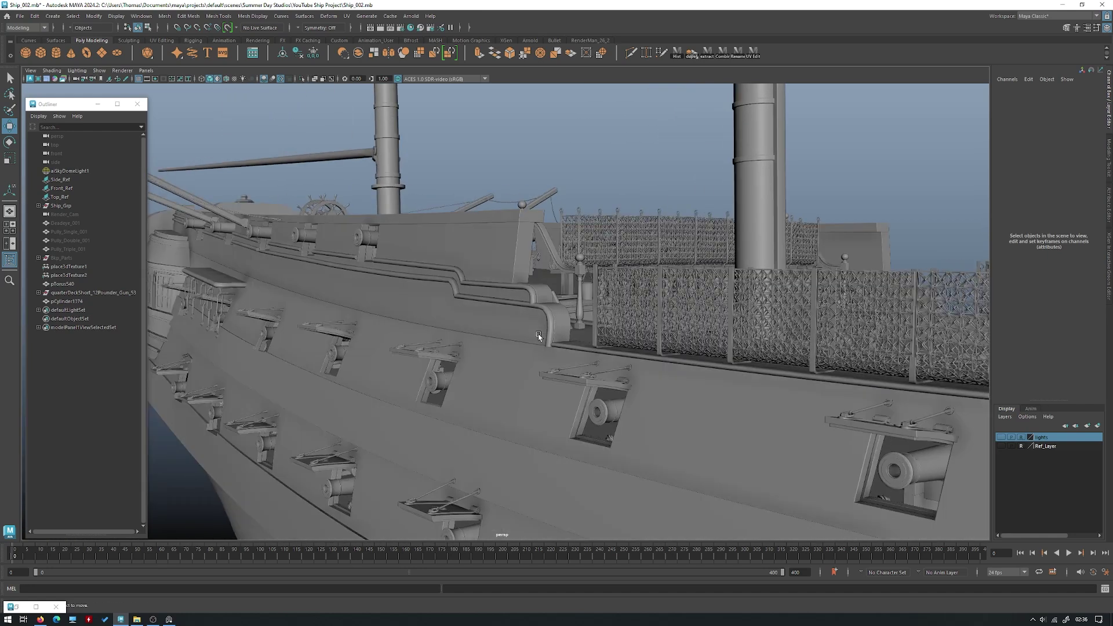
# - Select the stepped quarterdeck moulding and examine its course past the upper gun ports and its curved end by the netting
pyautogui.click(509, 284)
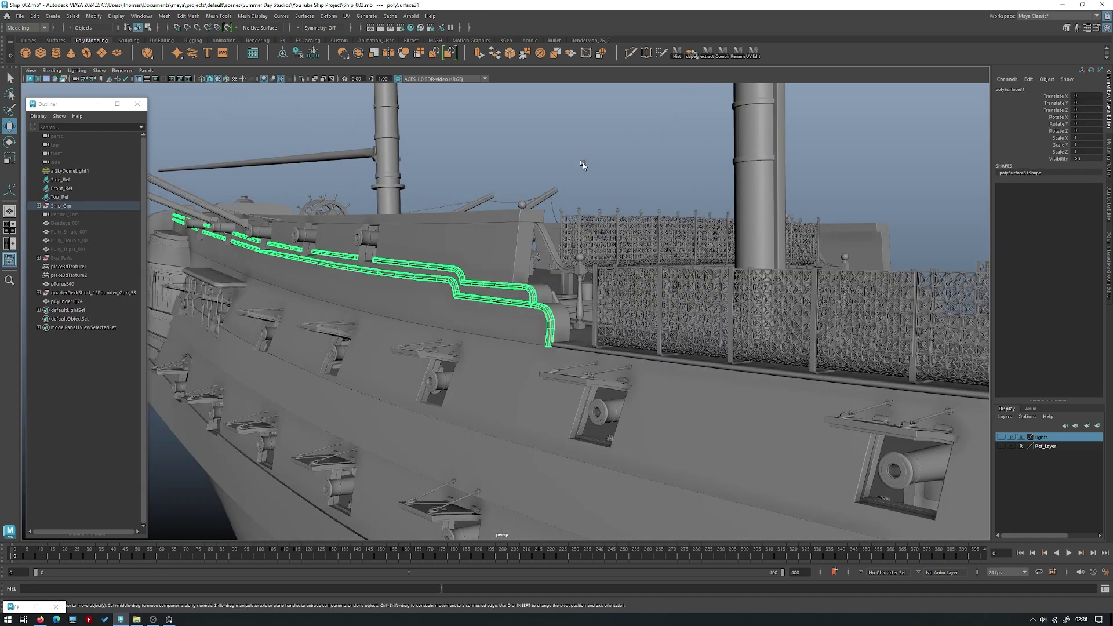
pyautogui.keyDown('alt'); pyautogui.moveTo(548, 227); pyautogui.dragTo(572, 275); pyautogui.keyUp('alt')
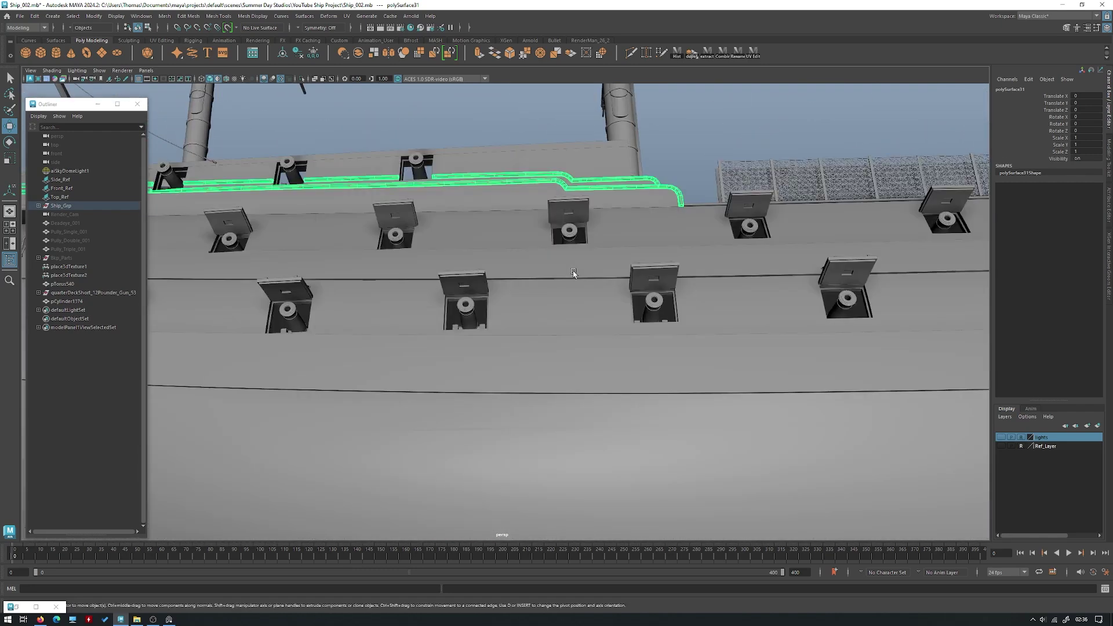
pyautogui.keyDown('alt'); pyautogui.moveTo(602, 224); pyautogui.dragTo(418, 231, button='right'); pyautogui.keyUp('alt')
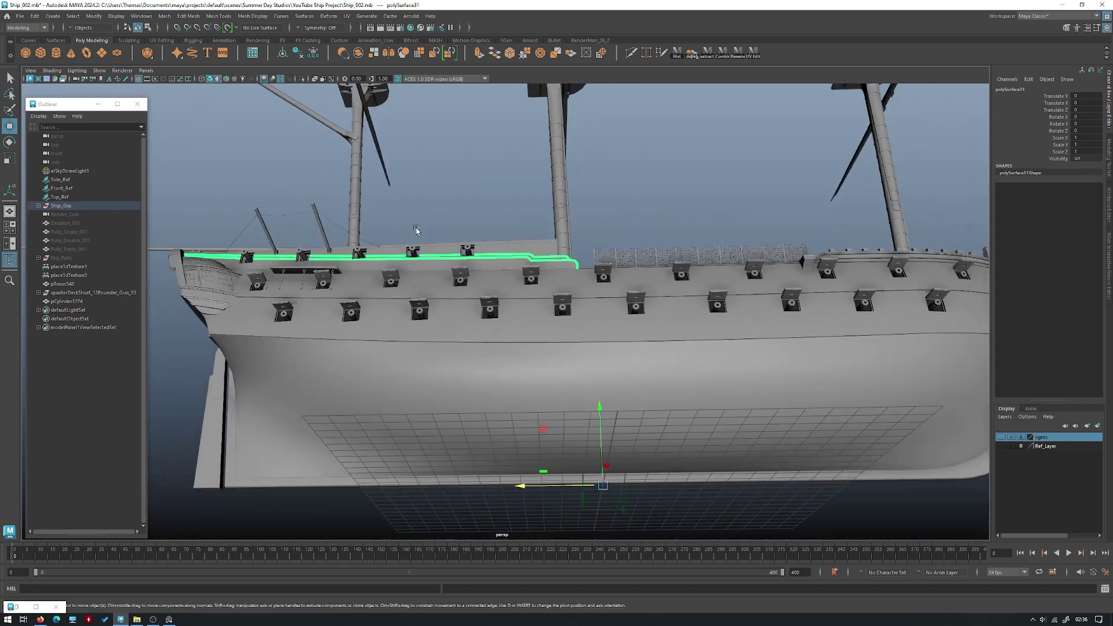
pyautogui.keyDown('alt'); pyautogui.moveTo(417, 230); pyautogui.dragTo(504, 281); pyautogui.keyUp('alt')
pyautogui.keyDown('alt'); pyautogui.moveTo(504, 281); pyautogui.dragTo(655, 295, button='right'); pyautogui.keyUp('alt')
pyautogui.keyDown('alt'); pyautogui.moveTo(655, 295); pyautogui.dragTo(492, 364); pyautogui.keyUp('alt')
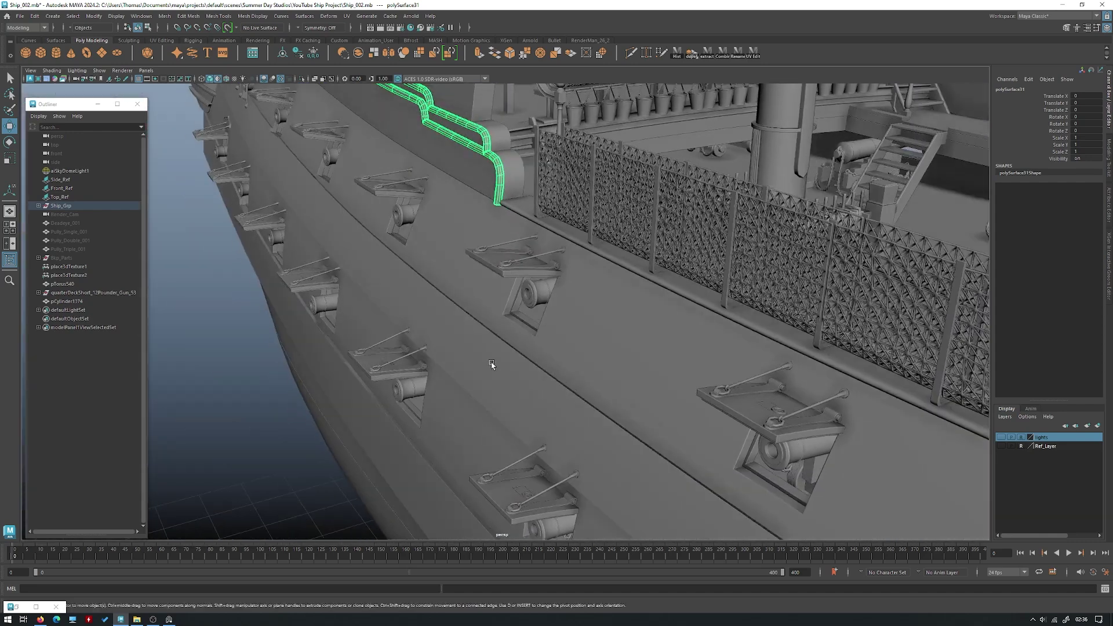
pyautogui.moveTo(575, 230)
pyautogui.keyDown('alt'); pyautogui.mouseDown(button='right')
pyautogui.moveTo(514, 280)
pyautogui.moveTo(439, 270)
pyautogui.mouseUp(button='right'); pyautogui.keyUp('alt')
pyautogui.click(514, 280)
pyautogui.press('f')
pyautogui.keyDown('alt'); pyautogui.moveTo(440, 269); pyautogui.dragTo(538, 297); pyautogui.keyUp('alt')
pyautogui.click(535, 285)
pyautogui.keyDown('alt'); pyautogui.moveTo(534, 285); pyautogui.dragTo(443, 262, button='right'); pyautogui.keyUp('alt')
pyautogui.click(294, 296)
pyautogui.keyDown('alt'); pyautogui.moveTo(293, 296); pyautogui.dragTo(539, 345); pyautogui.keyUp('alt')
pyautogui.keyDown('alt'); pyautogui.moveTo(539, 345); pyautogui.dragTo(625, 357, button='right'); pyautogui.keyUp('alt')
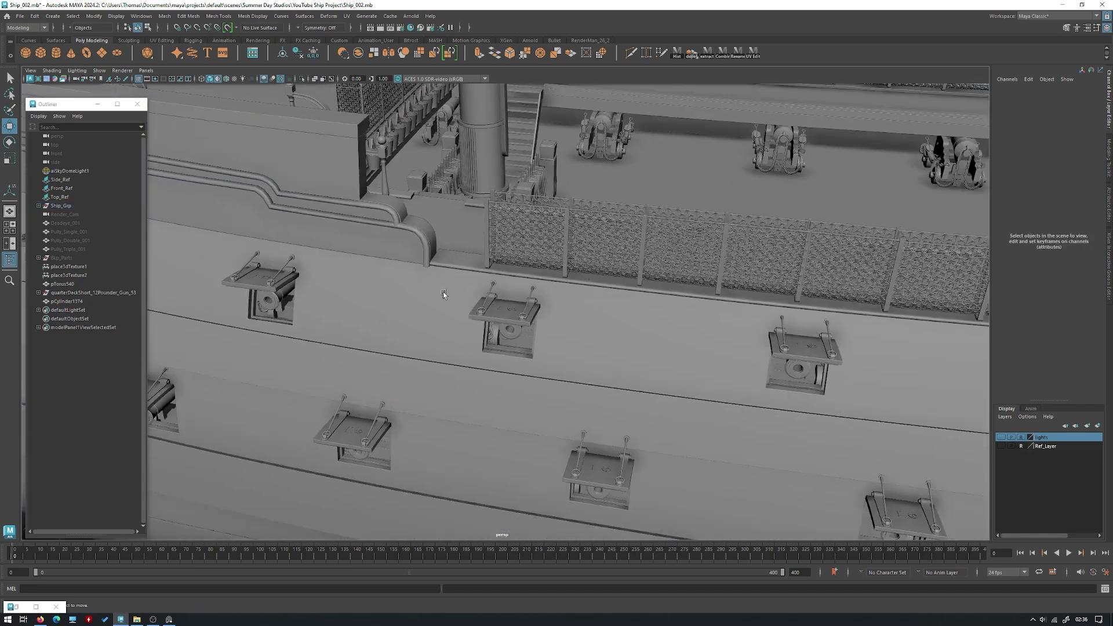
pyautogui.keyDown('alt'); pyautogui.moveTo(443, 294); pyautogui.dragTo(359, 307, button='right'); pyautogui.keyUp('alt')
pyautogui.keyDown('alt'); pyautogui.moveTo(359, 307); pyautogui.dragTo(603, 368, button='middle'); pyautogui.keyUp('alt')
pyautogui.keyDown('alt'); pyautogui.moveTo(603, 367); pyautogui.dragTo(556, 303); pyautogui.keyUp('alt')
pyautogui.click(550, 301)
pyautogui.keyDown('alt'); pyautogui.moveTo(550, 301); pyautogui.dragTo(431, 295, button='right'); pyautogui.keyUp('alt')
pyautogui.keyDown('alt'); pyautogui.moveTo(430, 295); pyautogui.dragTo(588, 303, button='middle'); pyautogui.keyUp('alt')
pyautogui.keyDown('alt'); pyautogui.moveTo(587, 302); pyautogui.dragTo(516, 305, button='right'); pyautogui.keyUp('alt')
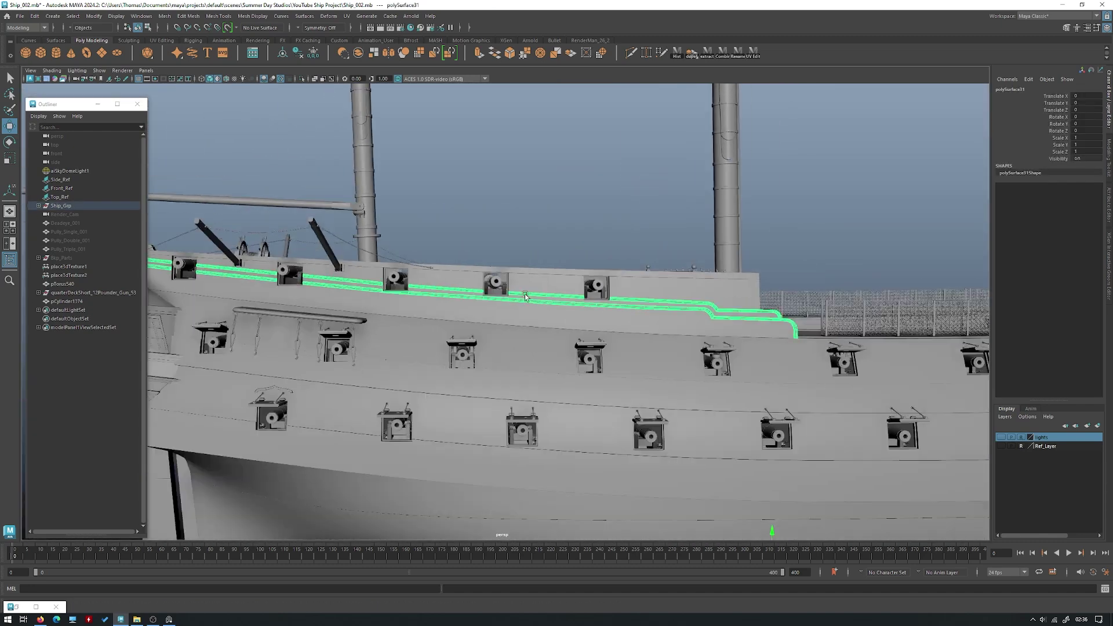
pyautogui.keyDown('alt'); pyautogui.moveTo(516, 305); pyautogui.dragTo(608, 316, button='middle'); pyautogui.keyUp('alt')
pyautogui.keyDown('alt'); pyautogui.moveTo(608, 316); pyautogui.dragTo(636, 318, button='right'); pyautogui.keyUp('alt')
pyautogui.keyDown('alt'); pyautogui.moveTo(636, 317); pyautogui.dragTo(625, 374); pyautogui.keyUp('alt')
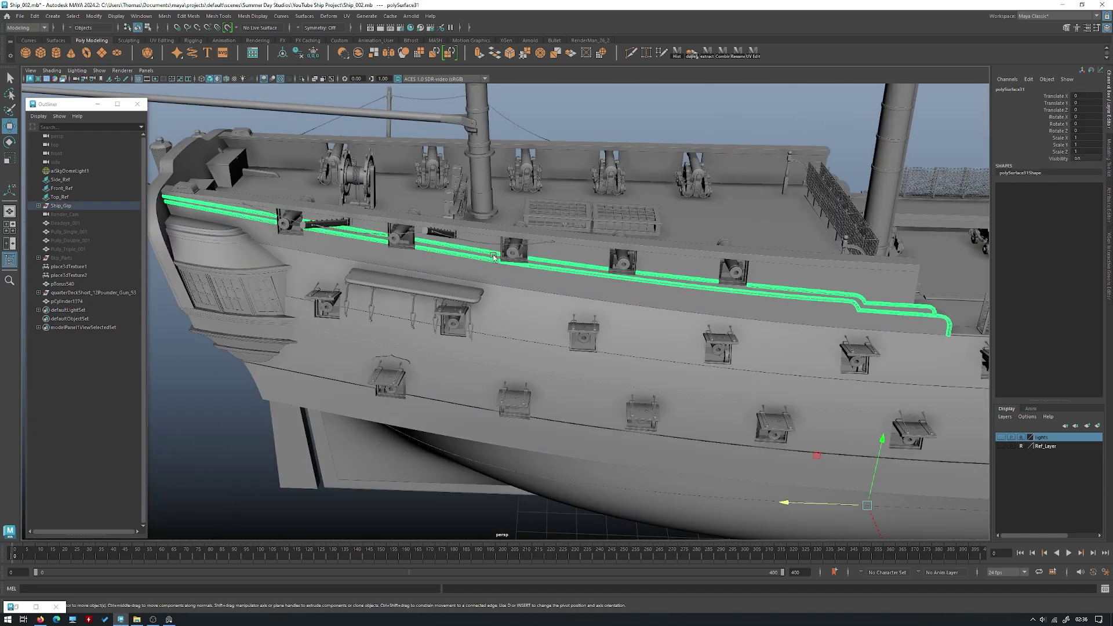
# - Clear the moulding selection and examine the whole side of the ship from stern to bow
pyautogui.click(571, 247)
pyautogui.keyDown('alt'); pyautogui.moveTo(571, 246); pyautogui.dragTo(500, 276); pyautogui.keyUp('alt')
pyautogui.click(499, 276)
pyautogui.keyDown('alt'); pyautogui.moveTo(665, 317); pyautogui.dragTo(527, 285); pyautogui.keyUp('alt')
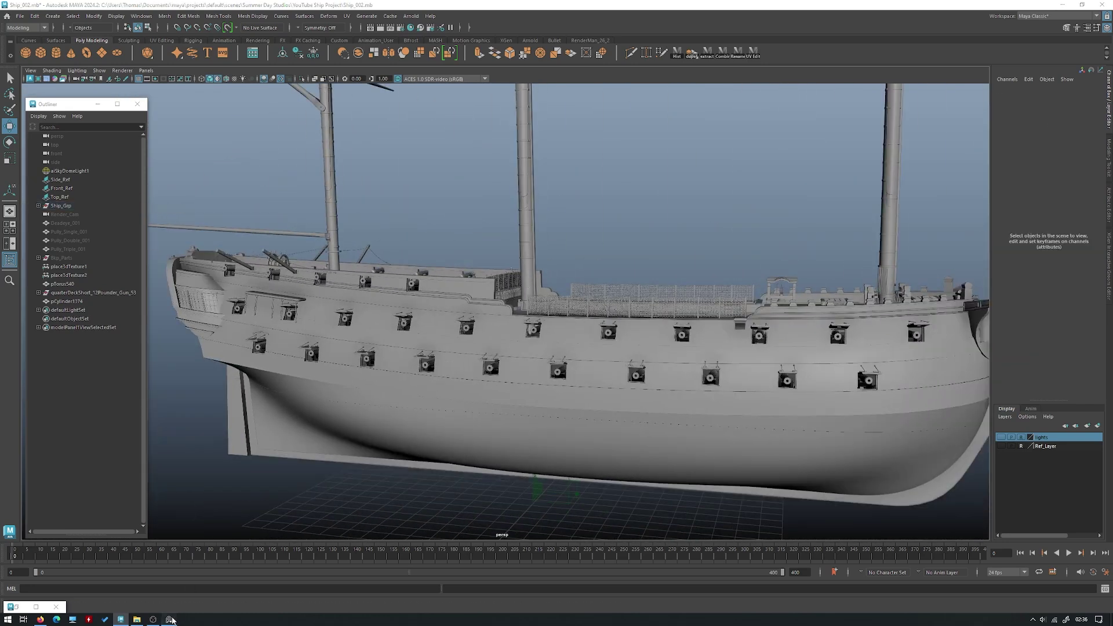
# - Switch to the reference image board and examine the Serapis plan sheets with the side view and rigging
pyautogui.moveTo(0, 221); pyautogui.dragTo(562, 350, button='right')
pyautogui.scroll(-8, 561, 350)
pyautogui.moveTo(595, 356); pyautogui.dragTo(535, 311, button='middle')
pyautogui.scroll(9, 581, 371)
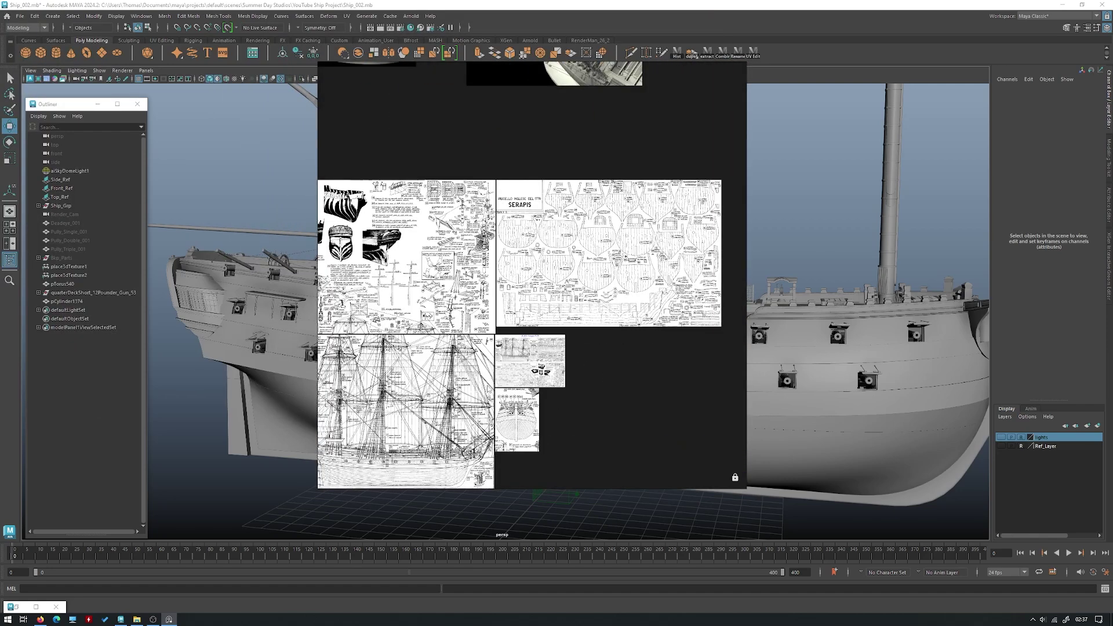
pyautogui.moveTo(382, 467); pyautogui.dragTo(486, 325, button='middle')
pyautogui.scroll(5, 474, 347)
pyautogui.scroll(-4, 637, 355)
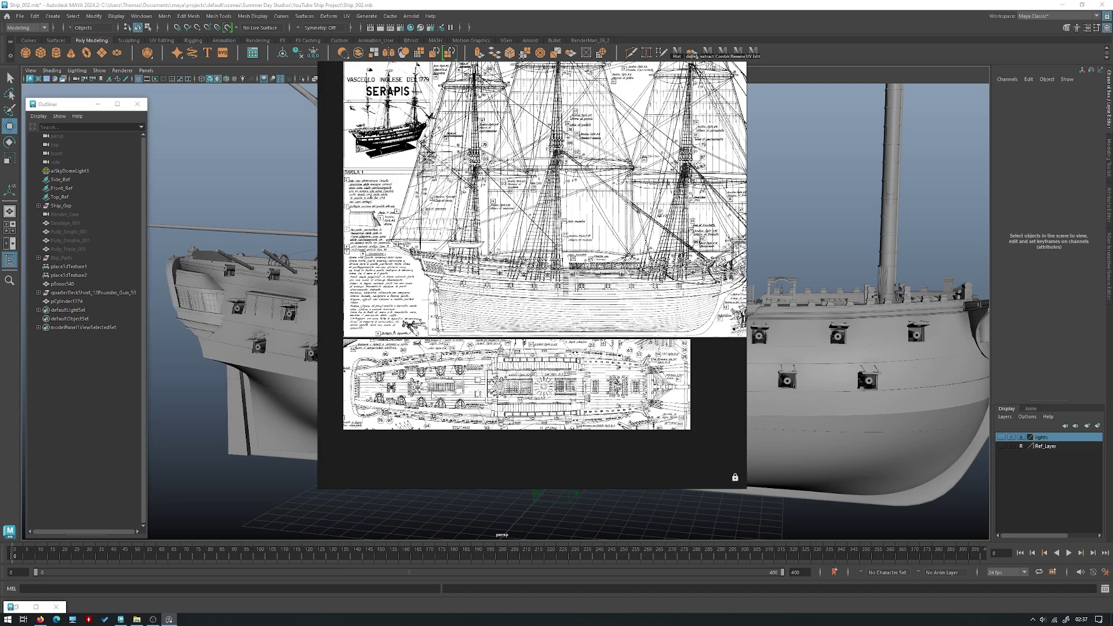
# - Examine the cannon layout on the Serapis deck plan and the stern and gun ports on its side view
pyautogui.scroll(6, 505, 170)
pyautogui.scroll(4, 478, 350)
pyautogui.scroll(4, 465, 412)
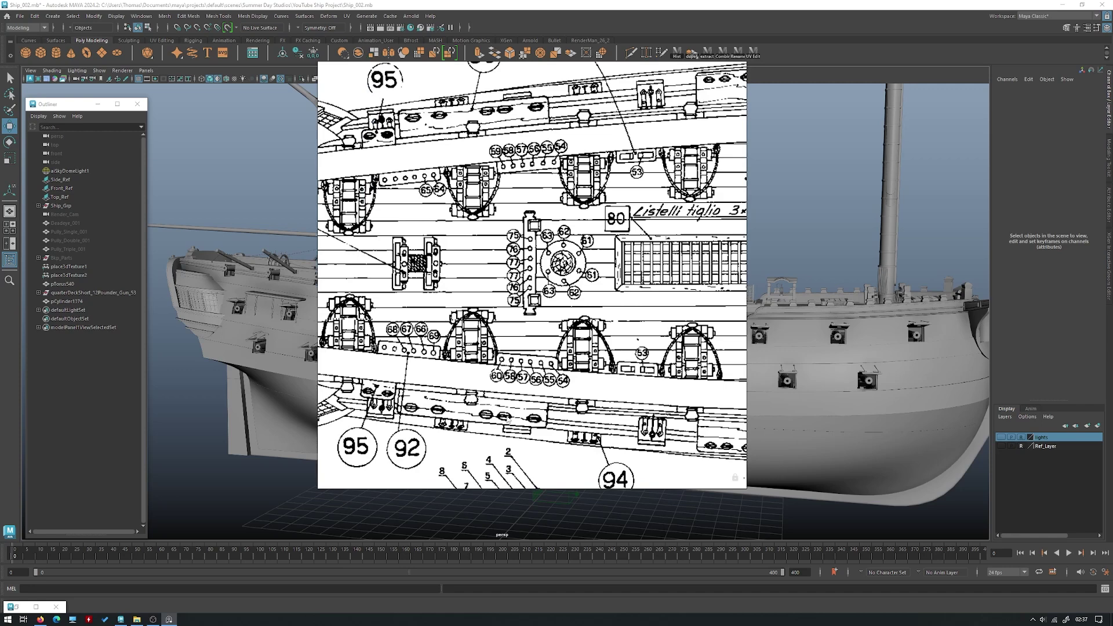
pyautogui.scroll(-6, 497, 326)
pyautogui.scroll(5, 497, 326)
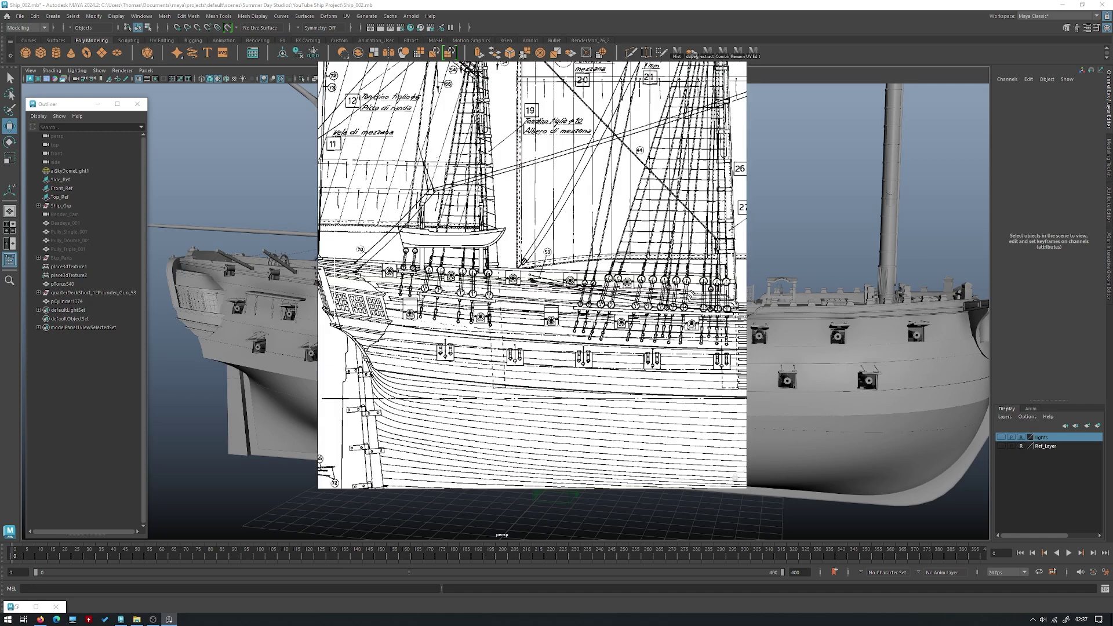
pyautogui.scroll(-8, 532, 276)
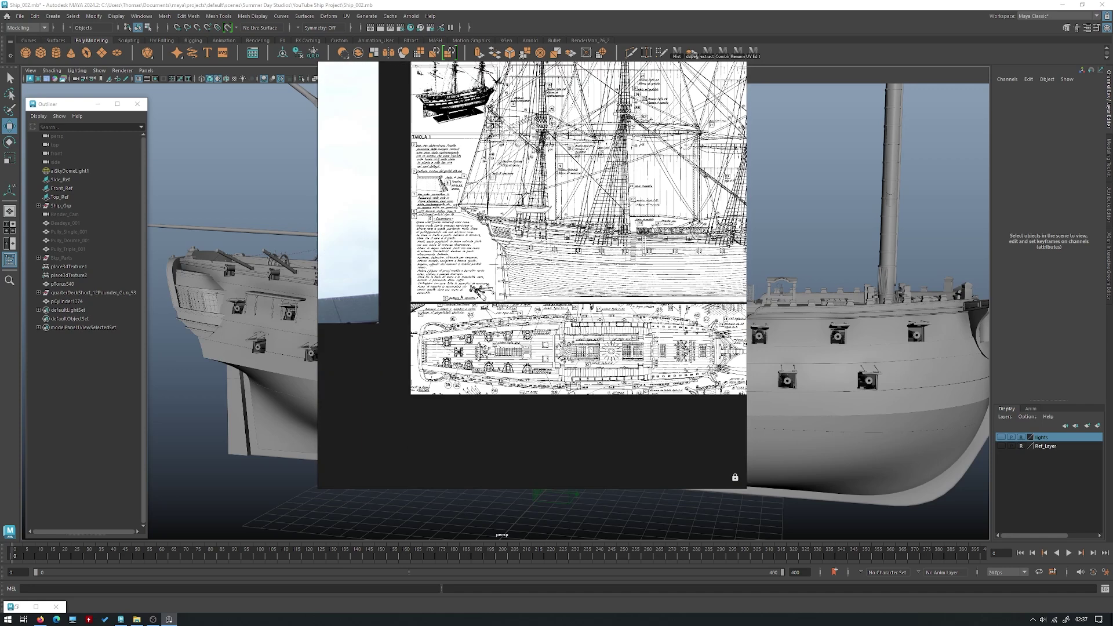
pyautogui.scroll(-8, 551, 278)
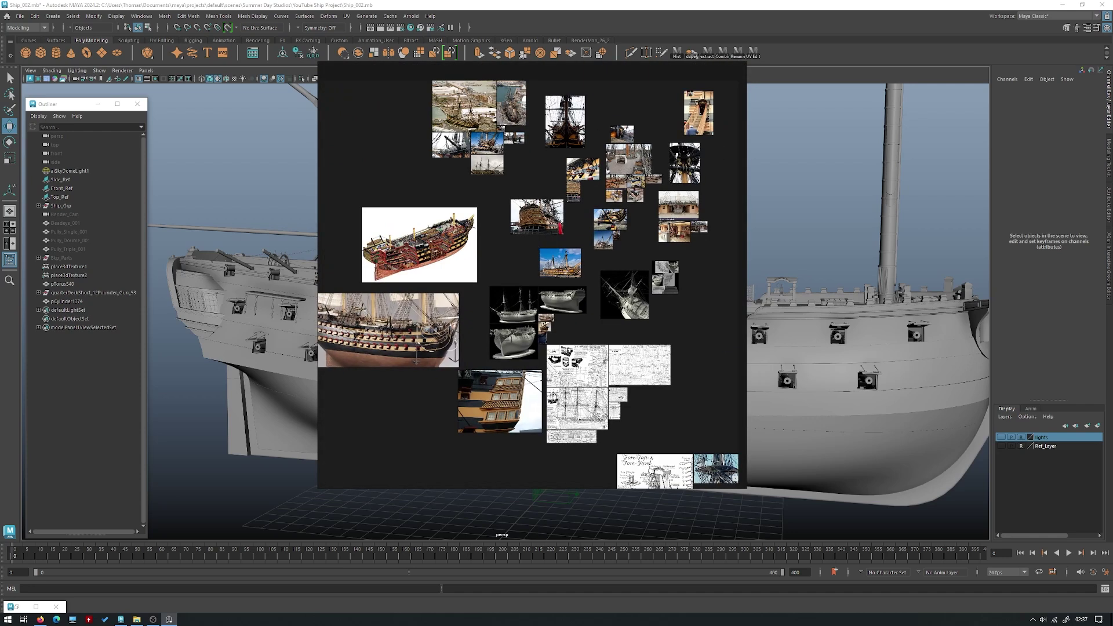
# - Examine the reference photos of the ship's bow, both head-on and from the side with the thick white rope
pyautogui.scroll(10, 549, 251)
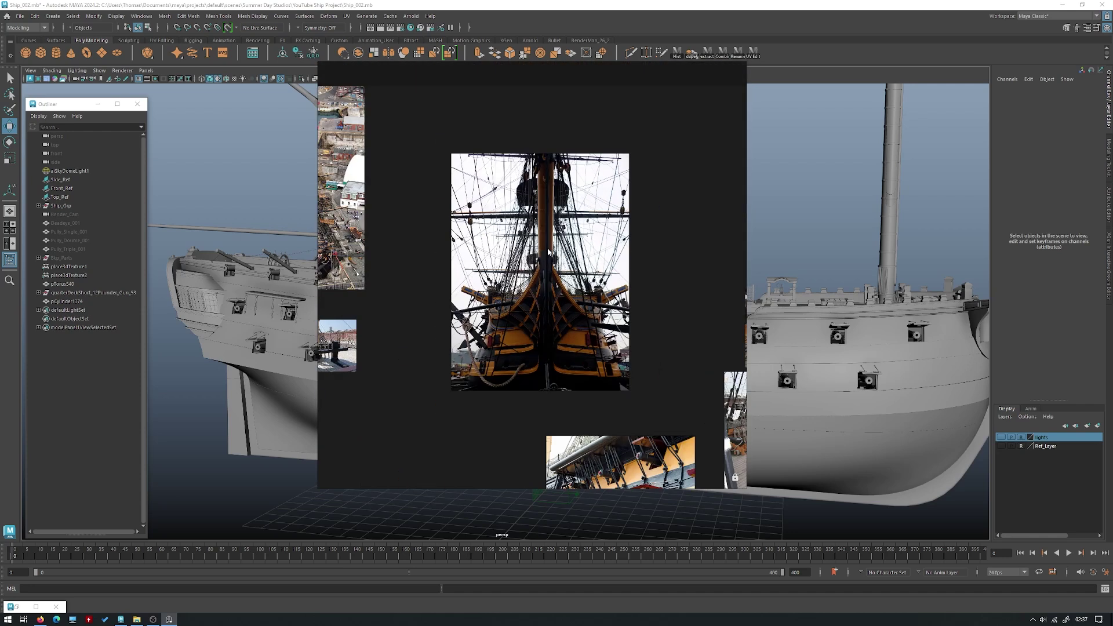
pyautogui.scroll(2, 549, 265)
pyautogui.scroll(-1, 534, 286)
pyautogui.moveTo(382, 342); pyautogui.dragTo(743, 238, button='middle')
pyautogui.scroll(6, 496, 275)
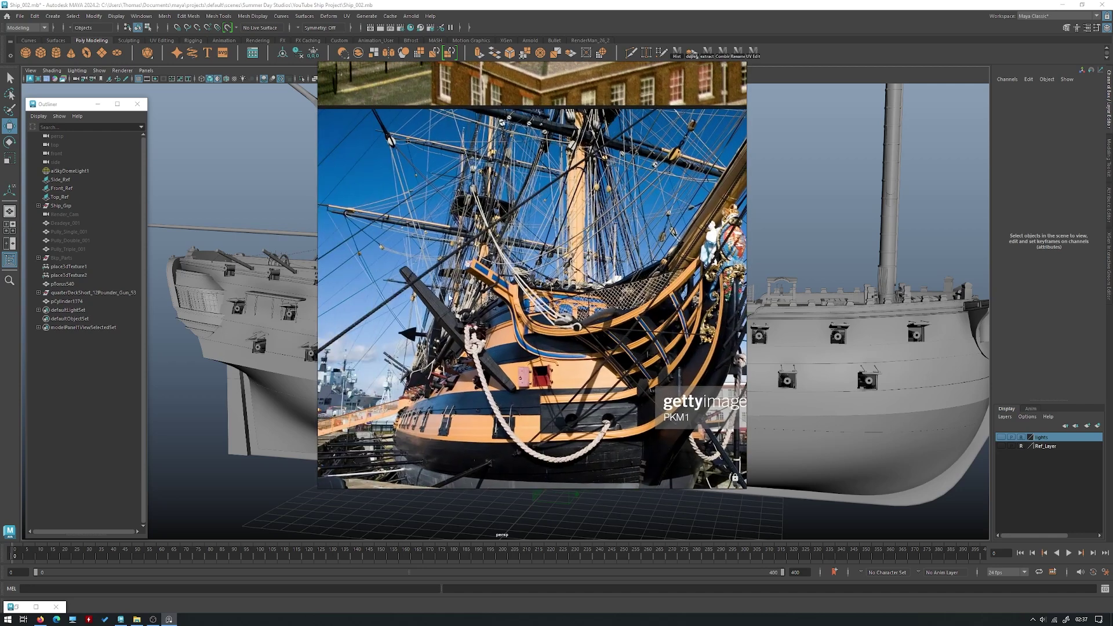
pyautogui.scroll(-6, 549, 205)
pyautogui.scroll(5, 540, 316)
pyautogui.scroll(-3, 464, 247)
# - Examine the aerial harbour photo and survey the neighbouring groups of ship photos on the reference board
pyautogui.moveTo(458, 220); pyautogui.dragTo(579, 310, button='middle')
pyautogui.moveTo(537, 152); pyautogui.dragTo(557, 274, button='middle')
pyautogui.moveTo(560, 219); pyautogui.dragTo(526, 298, button='middle')
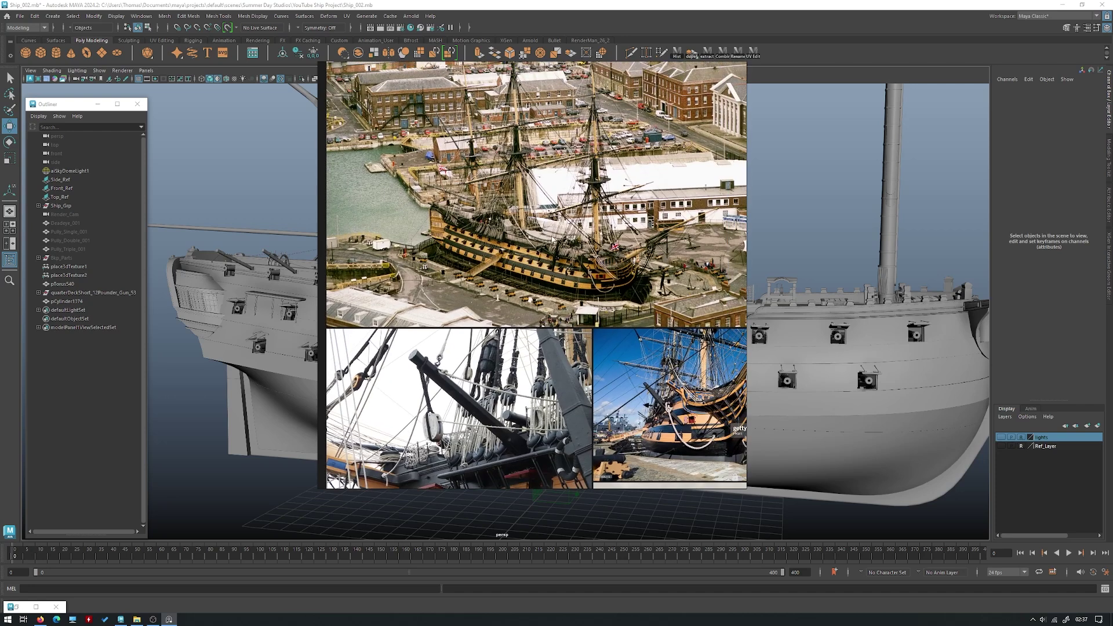
pyautogui.scroll(-4, 545, 238)
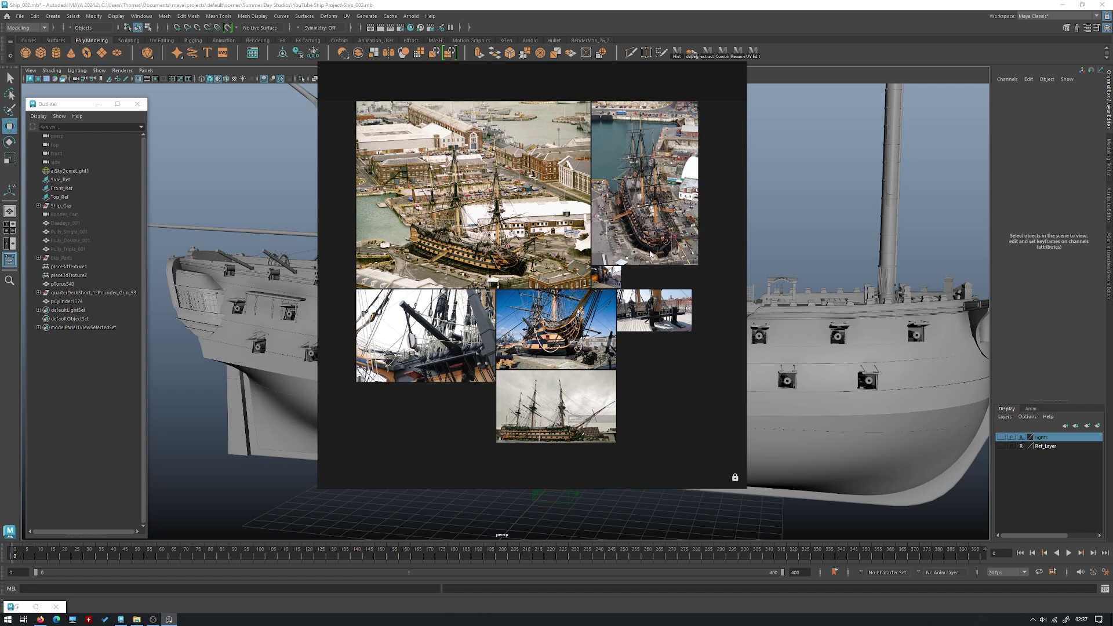
pyautogui.scroll(-3, 661, 266)
pyautogui.moveTo(661, 271); pyautogui.dragTo(444, 254, button='middle')
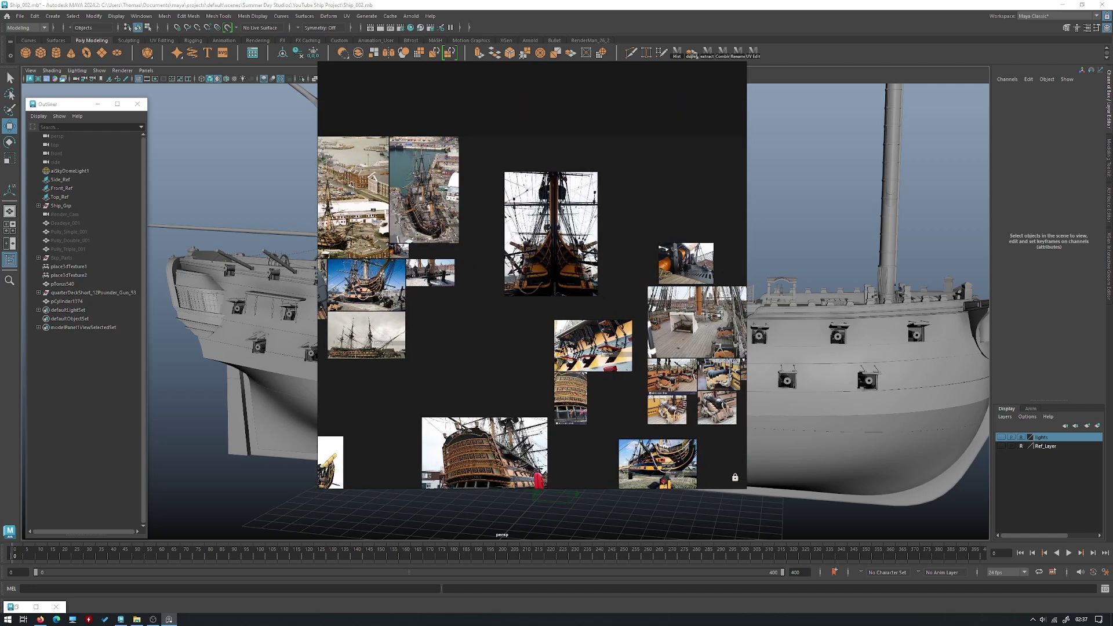
pyautogui.scroll(-1, 495, 333)
pyautogui.moveTo(497, 400); pyautogui.dragTo(471, 281, button='middle')
pyautogui.scroll(-1, 474, 282)
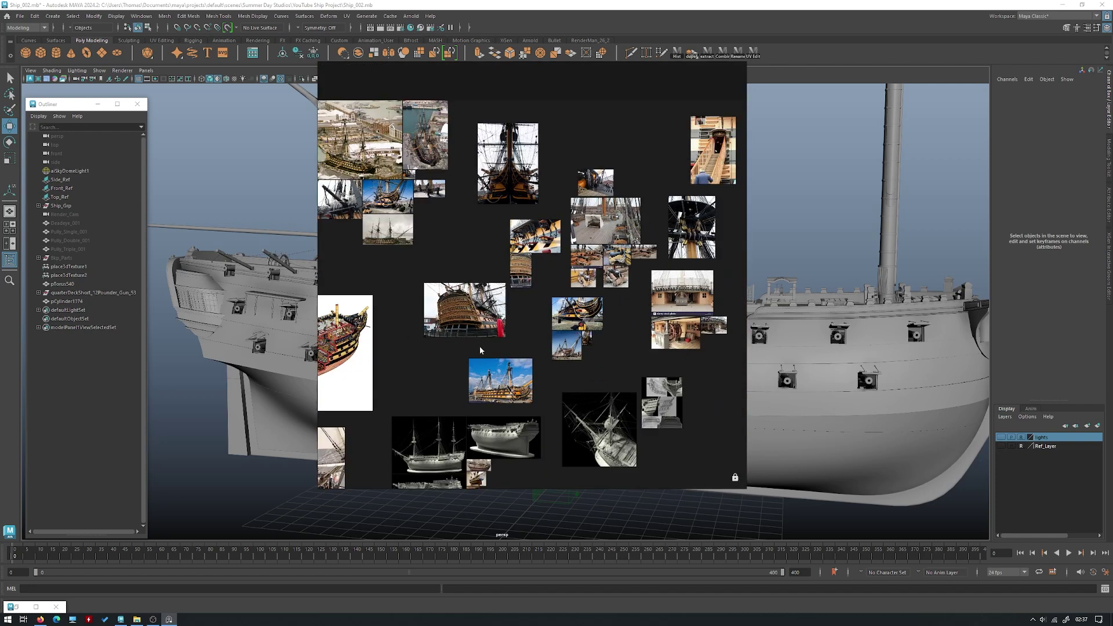
# - Focus on the reference photo of the bow with a cannon standing in front and examine its hull
pyautogui.moveTo(478, 343); pyautogui.dragTo(534, 339, button='middle')
pyautogui.scroll(2, 617, 344)
pyautogui.doubleClick(617, 343)
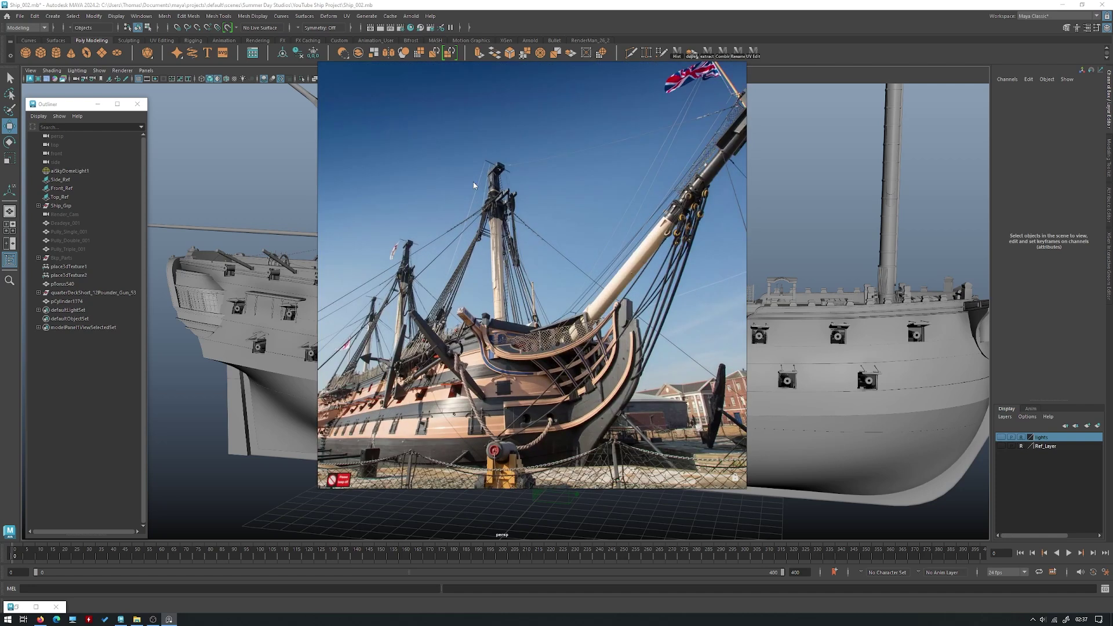
pyautogui.doubleClick(524, 219)
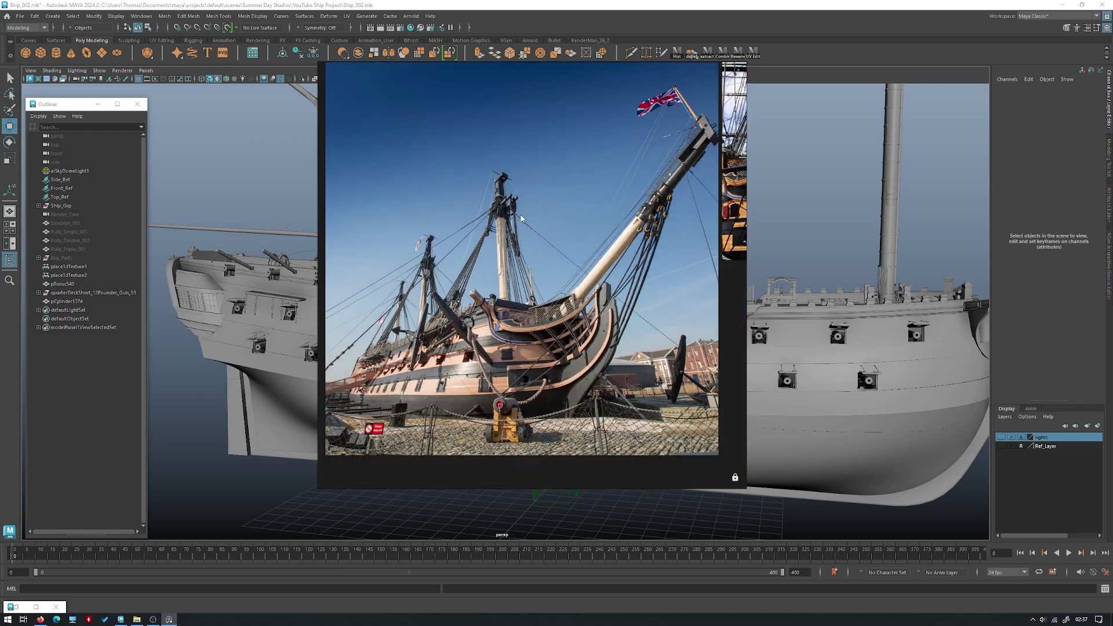
pyautogui.scroll(1, 494, 235)
pyautogui.scroll(1, 485, 207)
# - Focus on the aerial photo of the ship in dock and examine the gun rows along its side
pyautogui.doubleClick(485, 208)
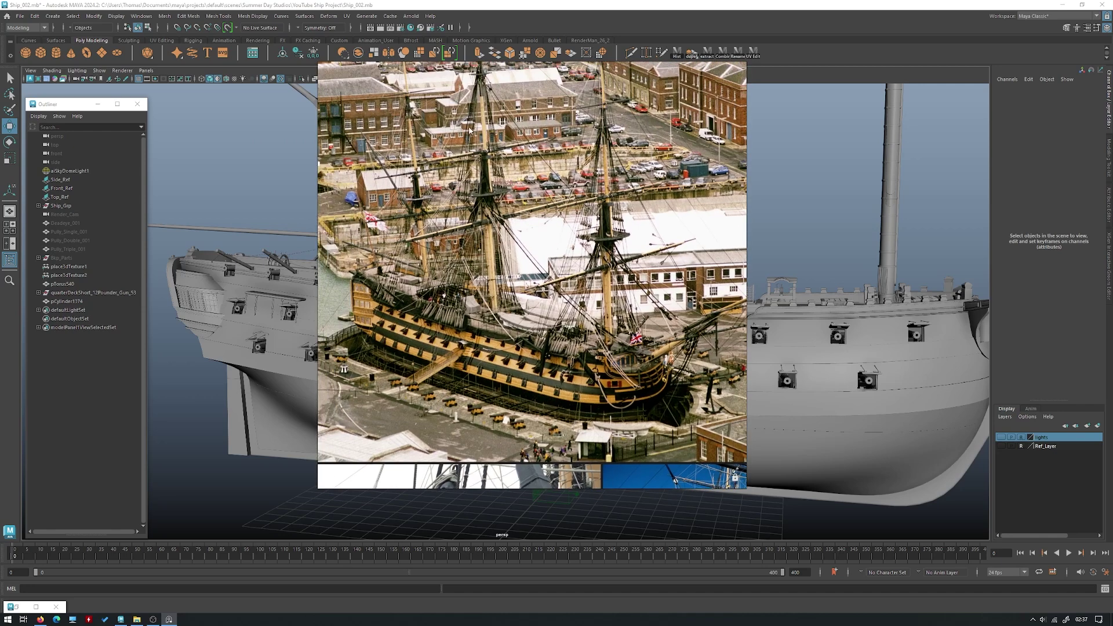
pyautogui.scroll(3, 584, 301)
pyautogui.scroll(-6, 514, 249)
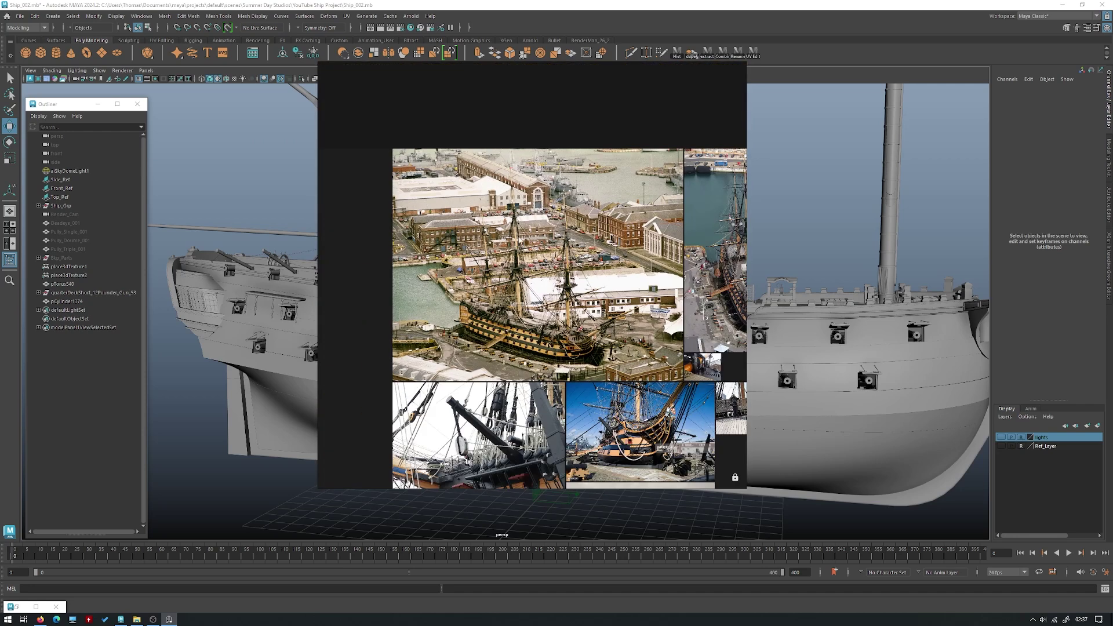
pyautogui.moveTo(584, 405); pyautogui.dragTo(472, 199, button='middle')
pyautogui.scroll(-3, 499, 273)
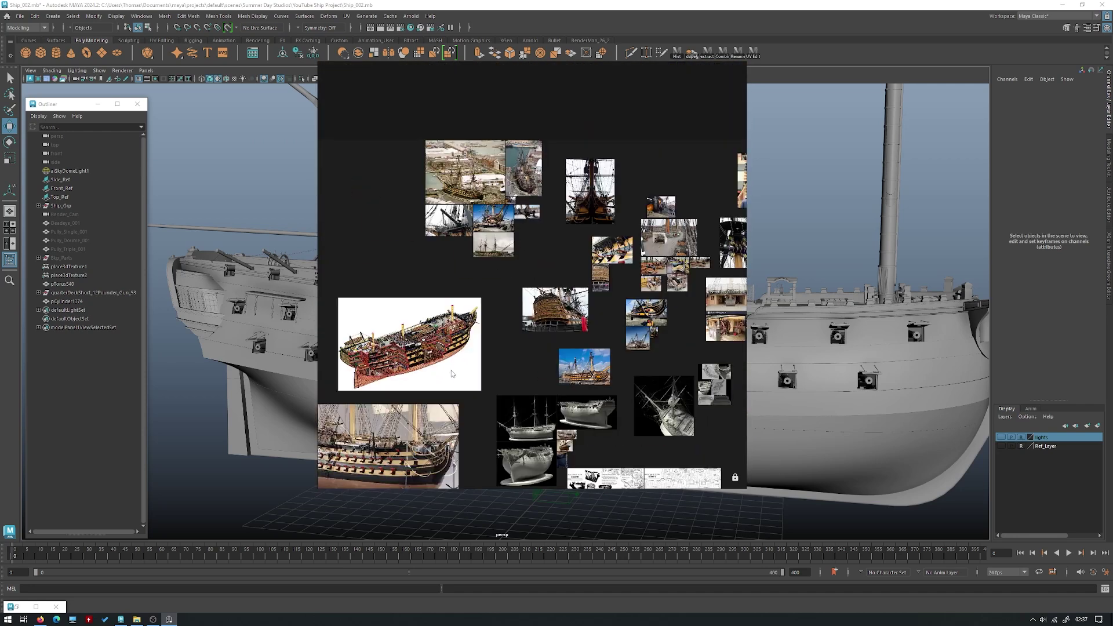
# - Examine the cutaway ship illustration and the model ship photo with its red gun port lids and striped hull
pyautogui.scroll(6, 409, 364)
pyautogui.moveTo(406, 313); pyautogui.dragTo(520, 296, button='middle')
pyautogui.scroll(-5, 499, 255)
pyautogui.moveTo(513, 356); pyautogui.dragTo(527, 237, button='middle')
pyautogui.scroll(6, 504, 252)
pyautogui.moveTo(472, 259); pyautogui.dragTo(577, 276, button='middle')
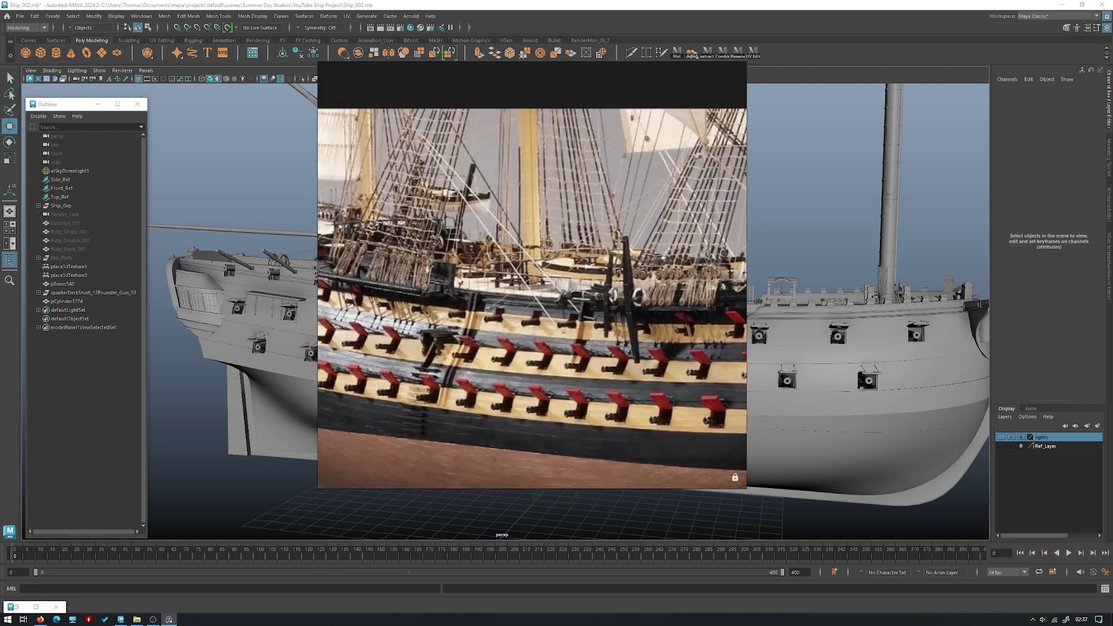
pyautogui.moveTo(328, 243); pyautogui.dragTo(508, 270, button='middle')
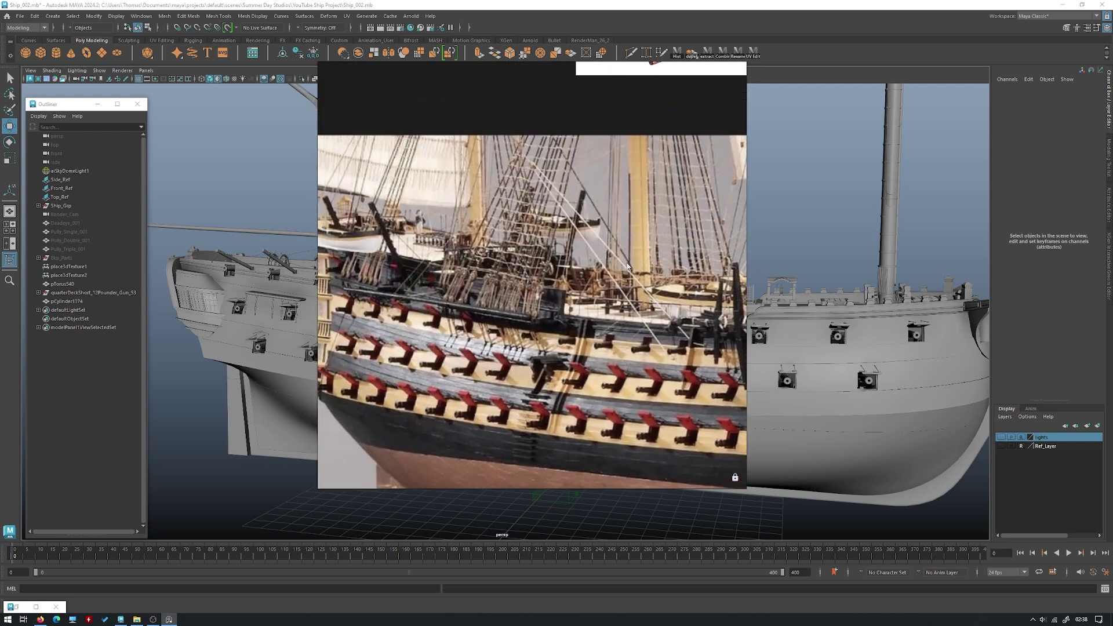
pyautogui.scroll(-3, 627, 267)
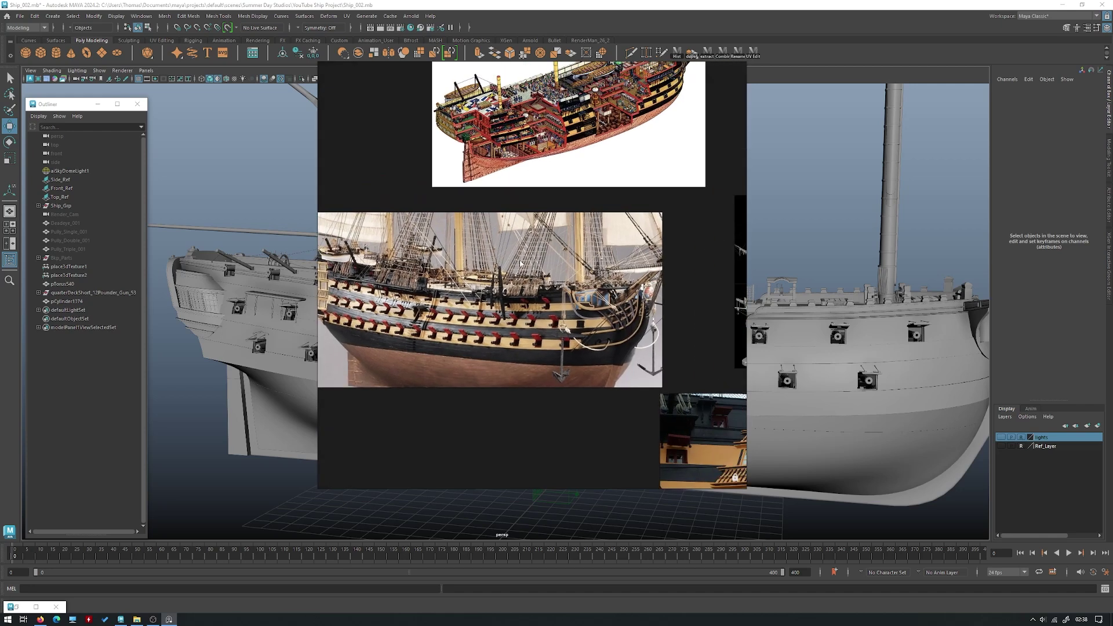
# - Return to Maya and examine the ship's full side from slightly above deck level
pyautogui.click(795, 215)
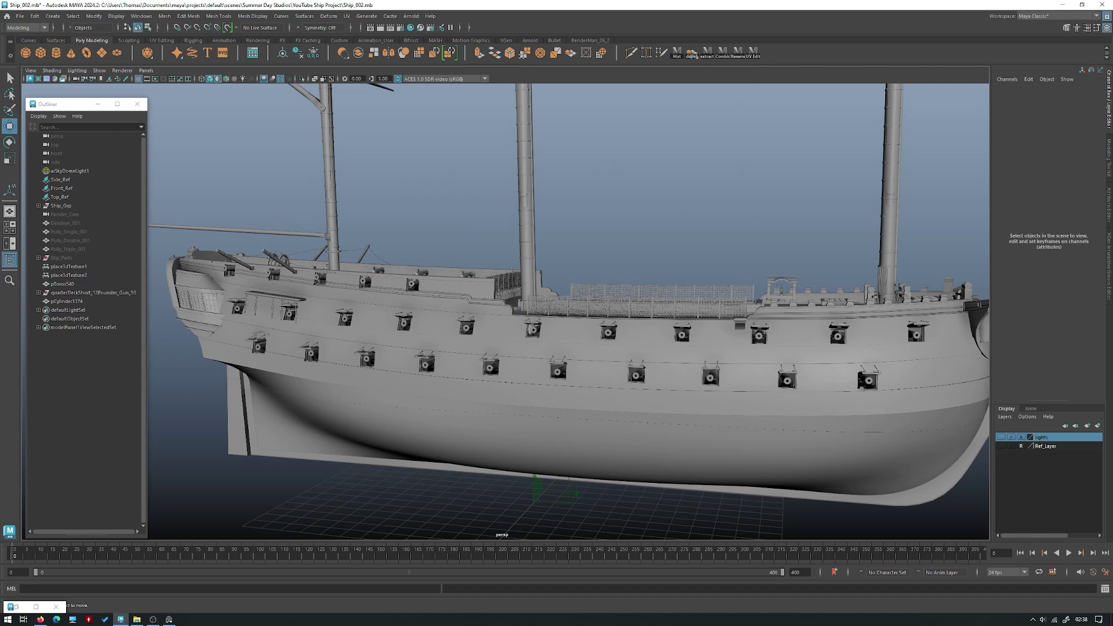
pyautogui.keyDown('alt'); pyautogui.moveTo(700, 203); pyautogui.dragTo(658, 286); pyautogui.keyUp('alt')
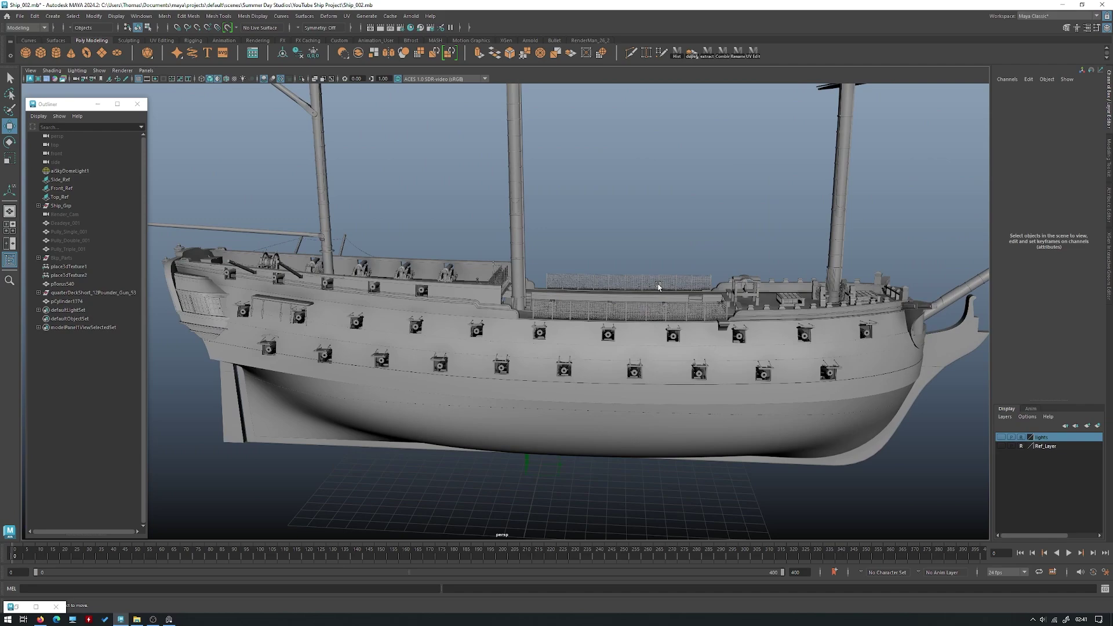